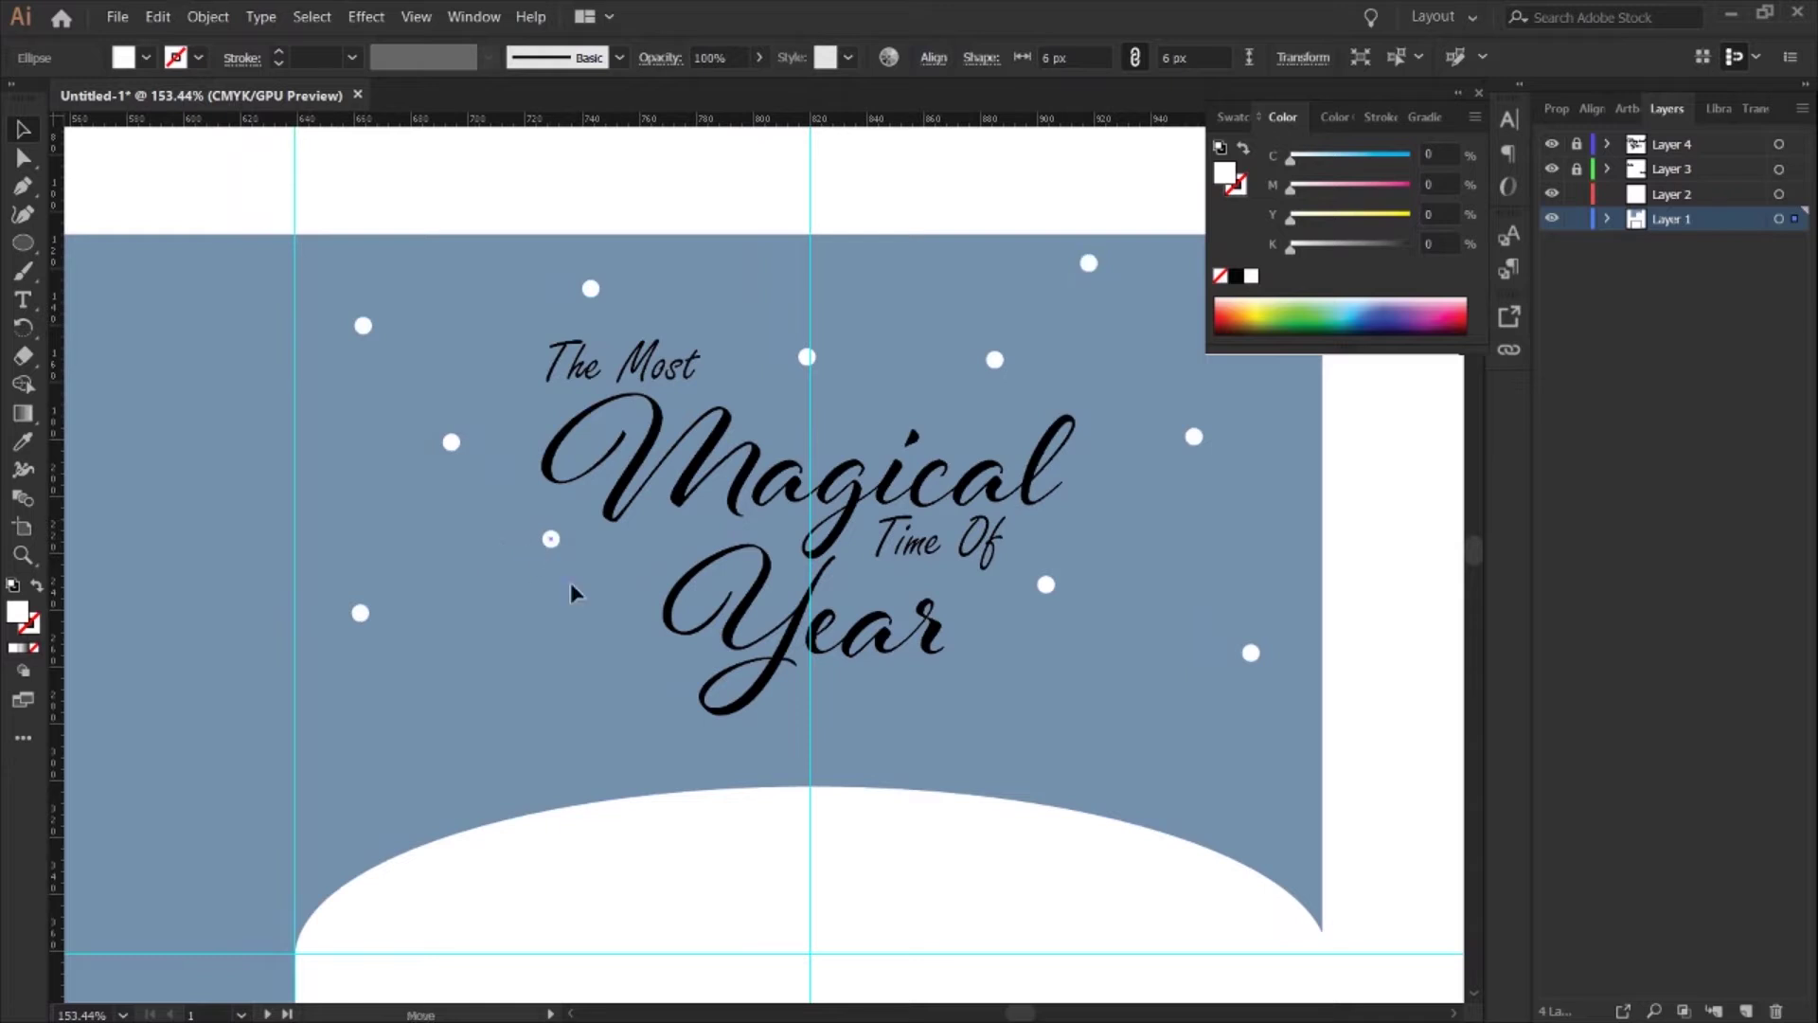
- Alt-drag copies of the white snow dots into empty spots across the blue sky
drag(358, 613, 360, 681)
drag(471, 469, 358, 518)
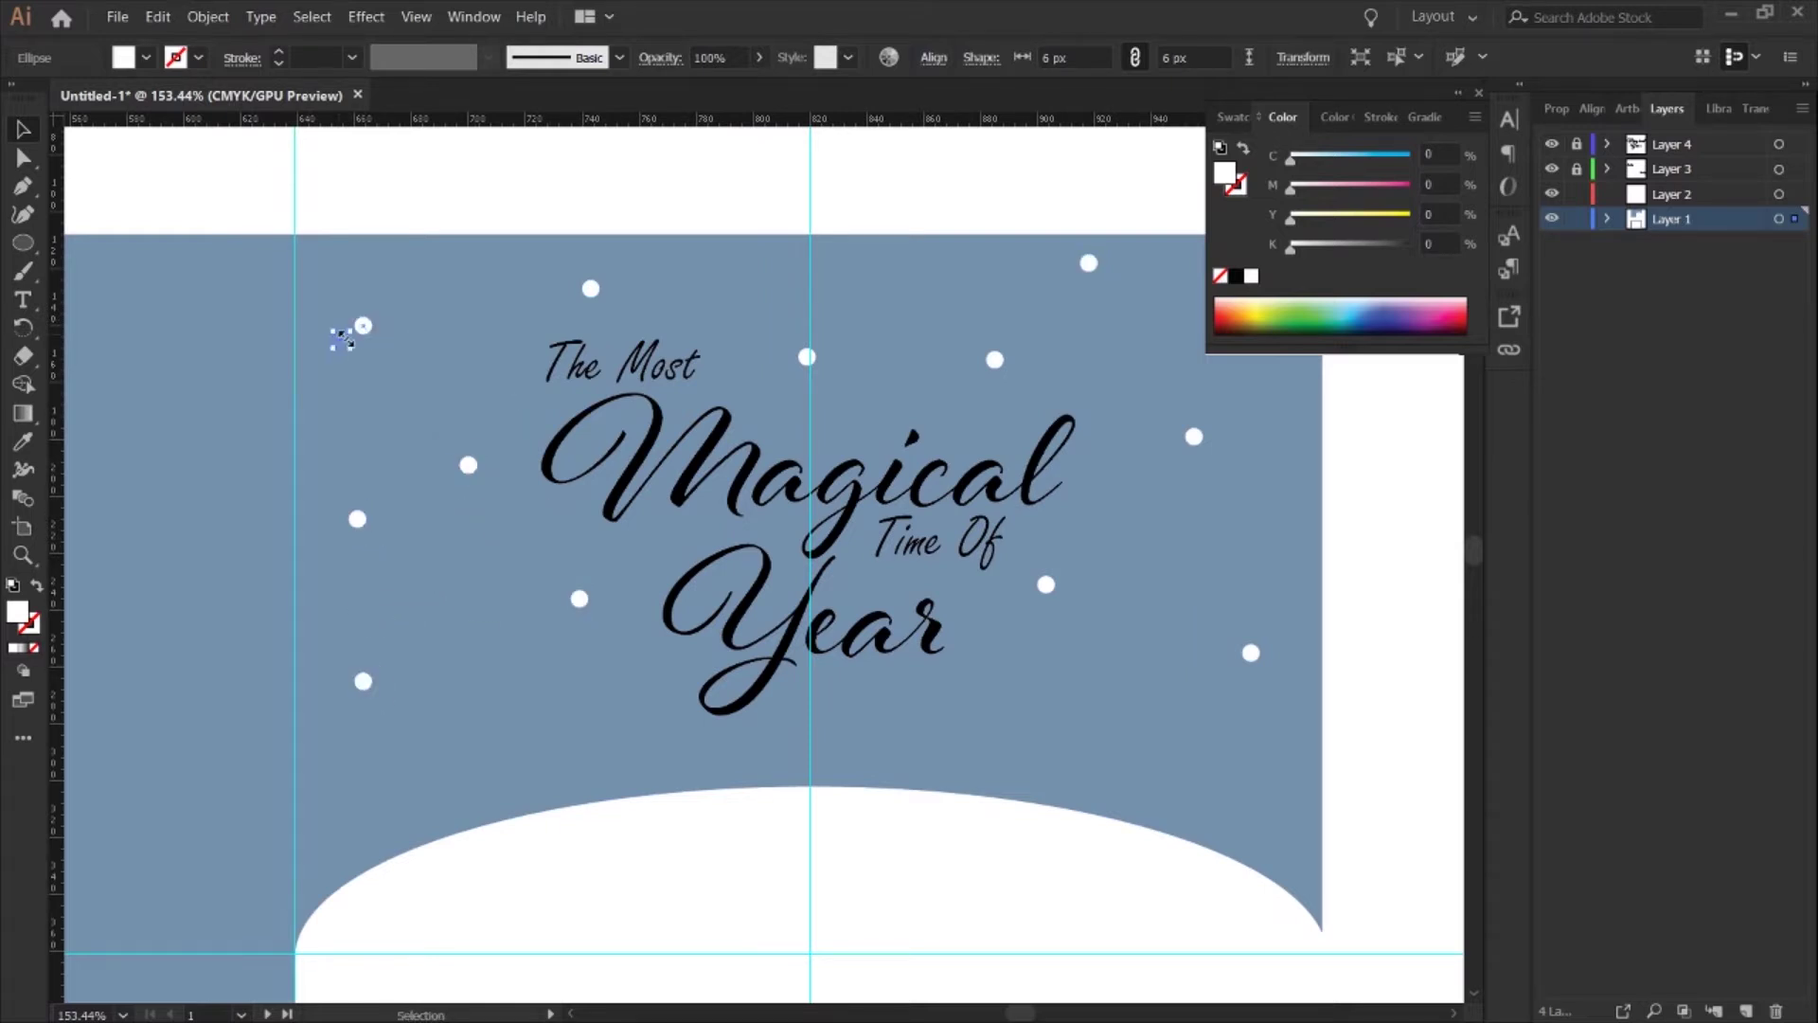
drag(360, 332, 455, 289)
drag(364, 326, 380, 352)
drag(469, 465, 489, 450)
scroll(1185, 663, right, 3)
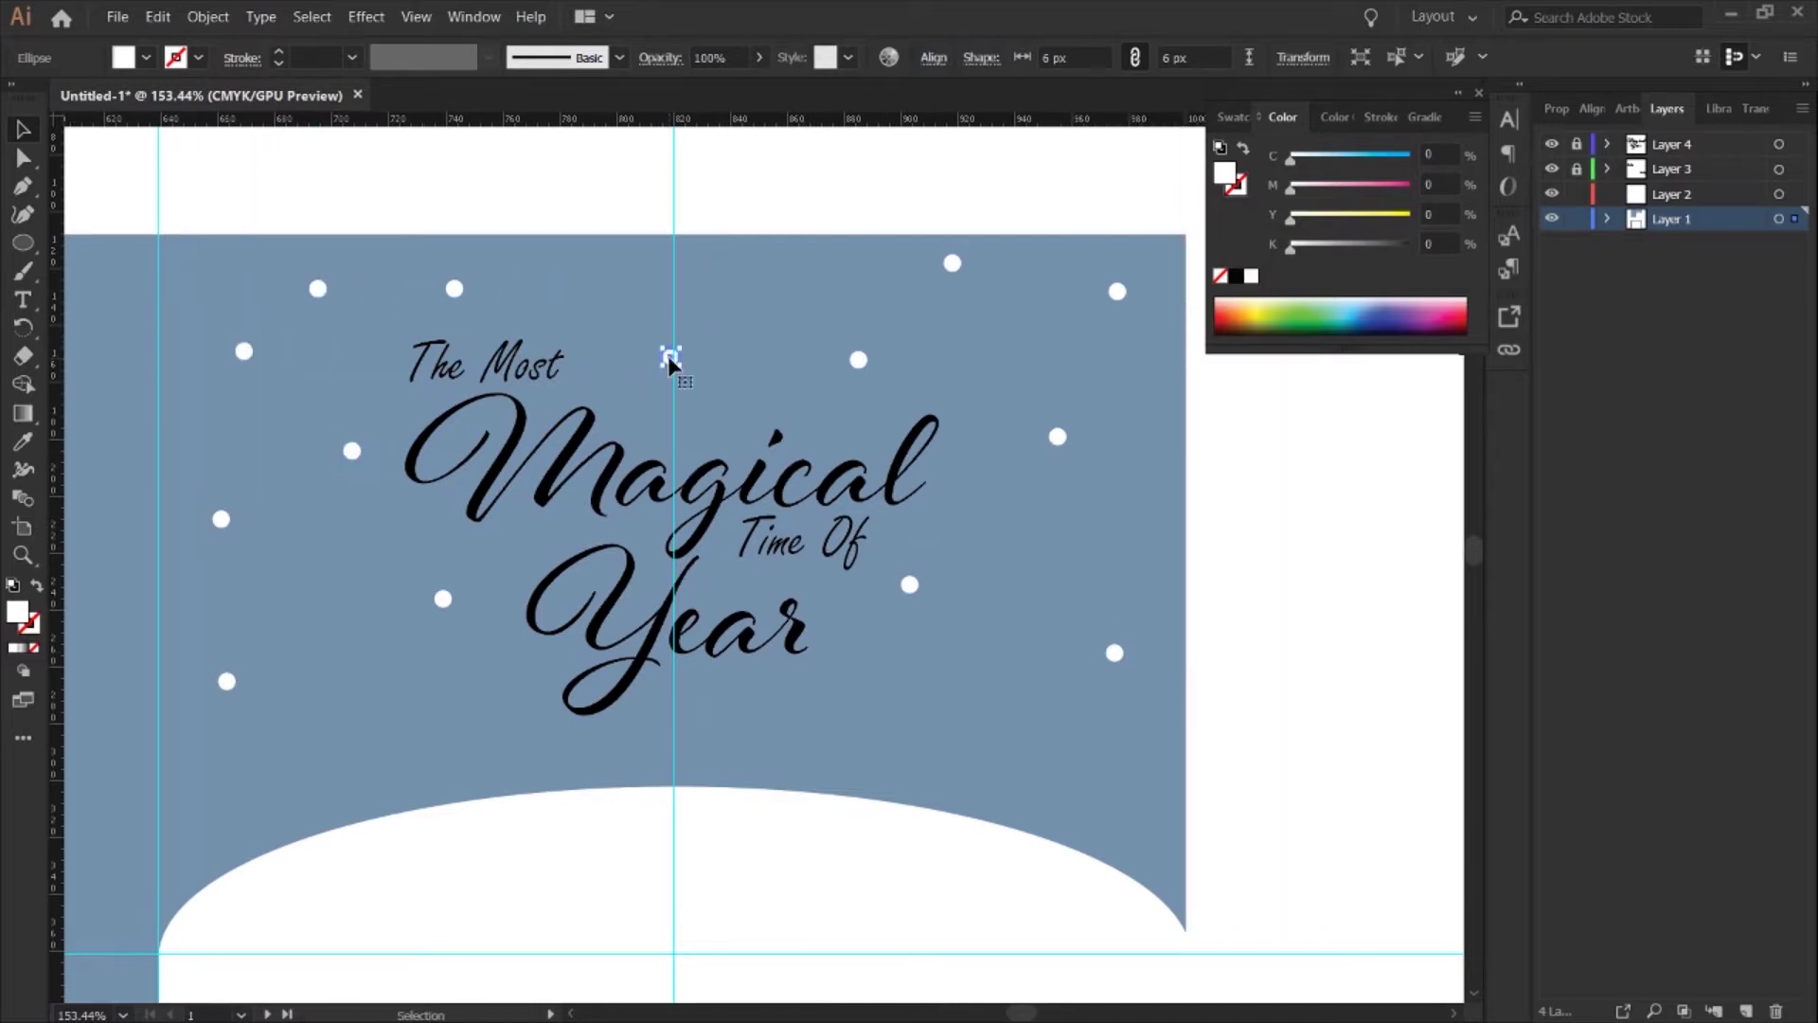
drag(670, 360, 759, 267)
drag(512, 288, 498, 276)
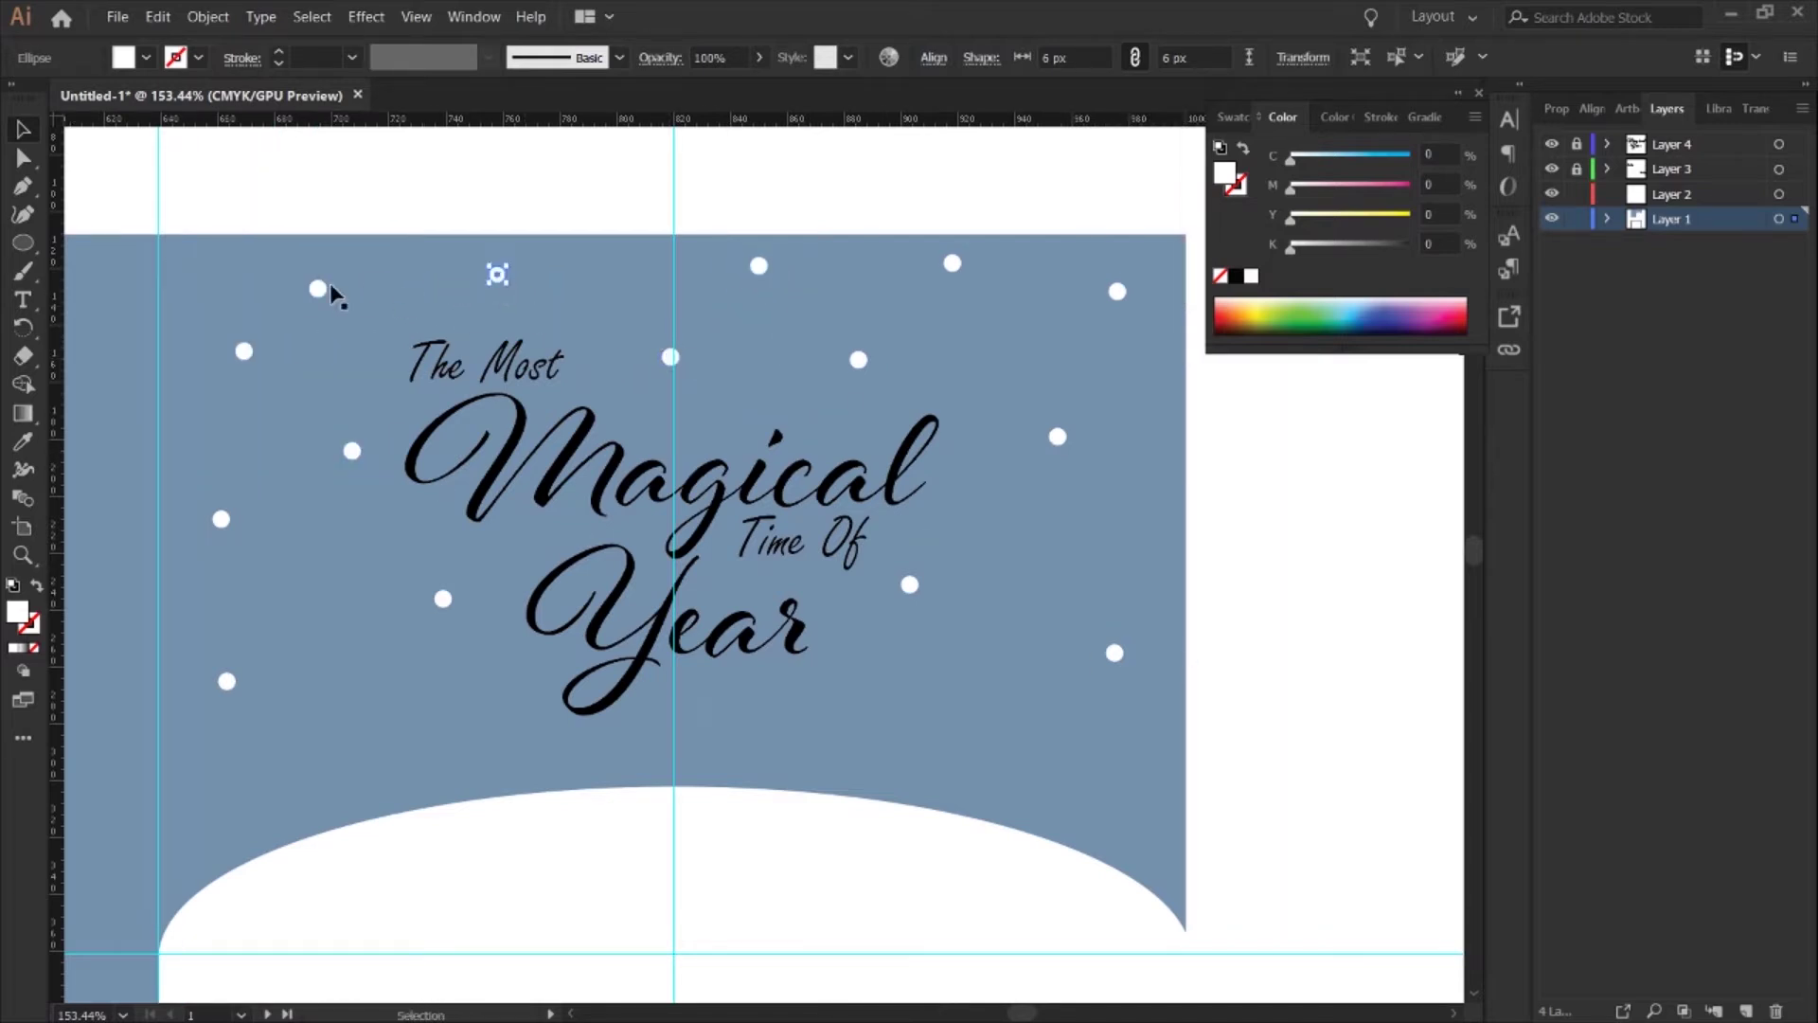
- Select all the snow dots and give them a soft glow effect
key(ctrl+a)
scroll(735, 759, left, 2)
scroll(735, 759, down, 6)
scroll(735, 759, up, 7)
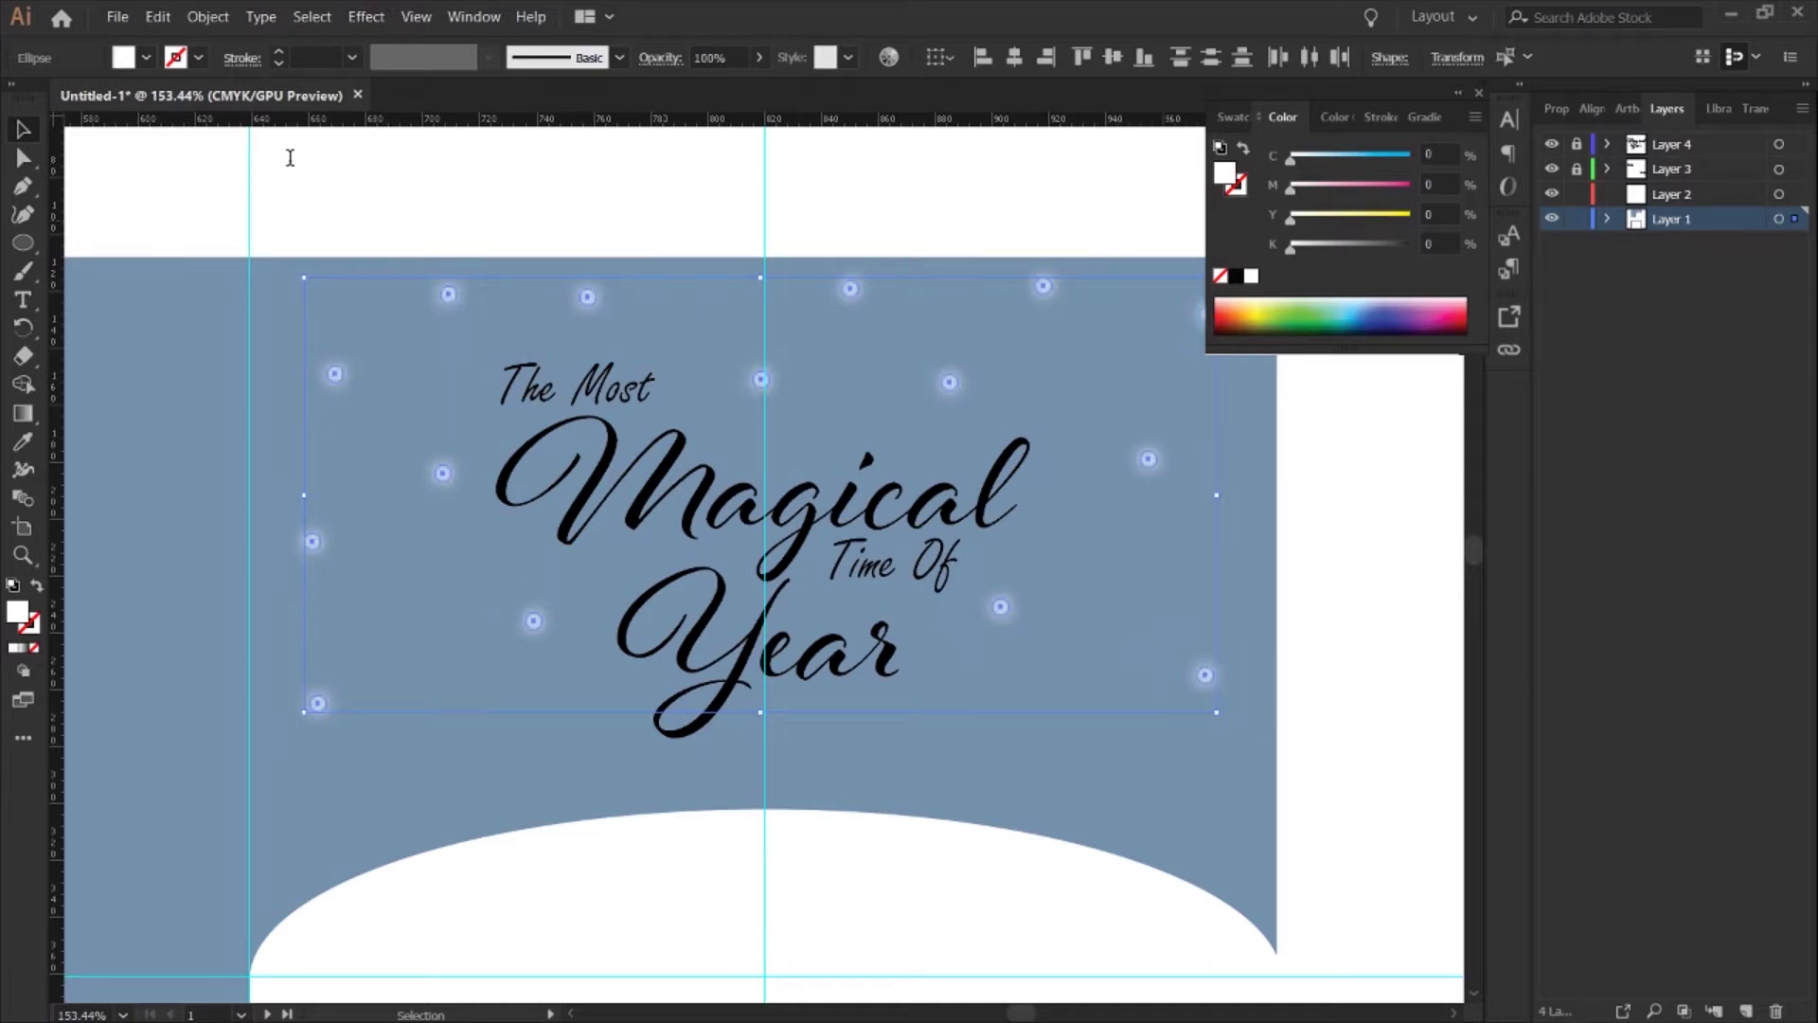
- Fill the 'Magical Year' text with near-white from the swatches
click(1075, 479)
scroll(1072, 479, down, 3)
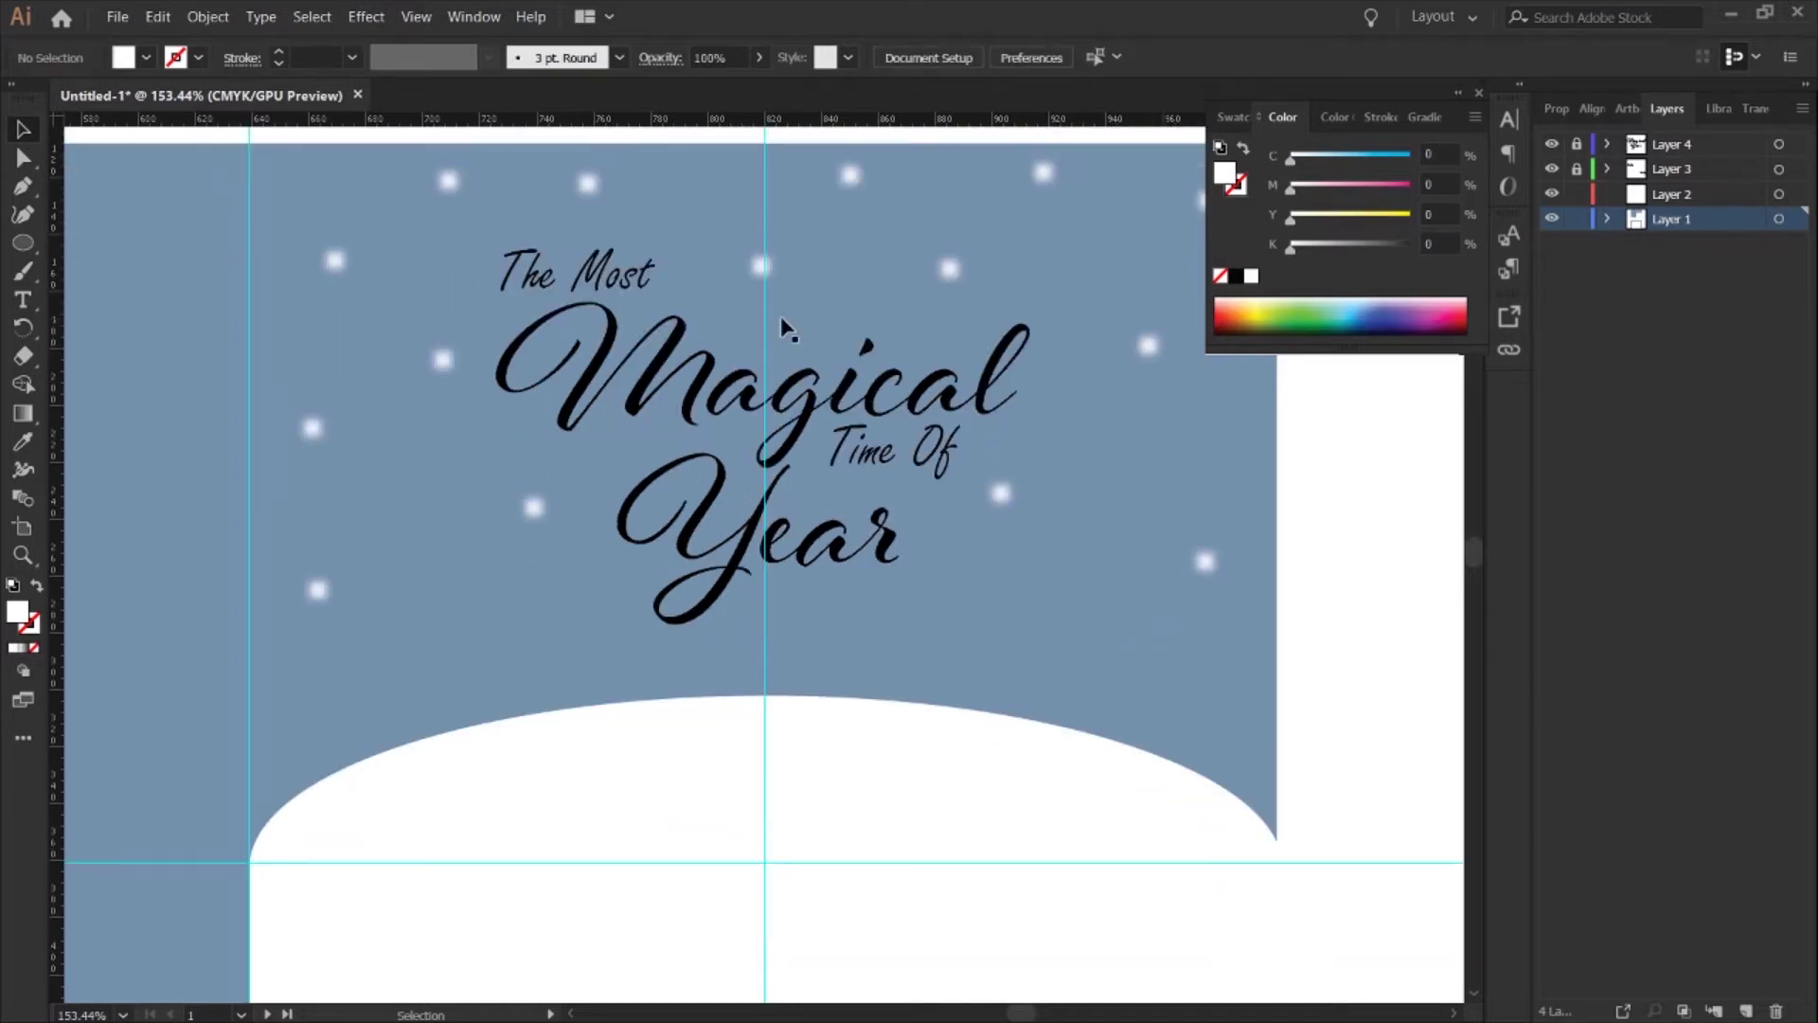
click(618, 296)
click(1234, 116)
click(1221, 275)
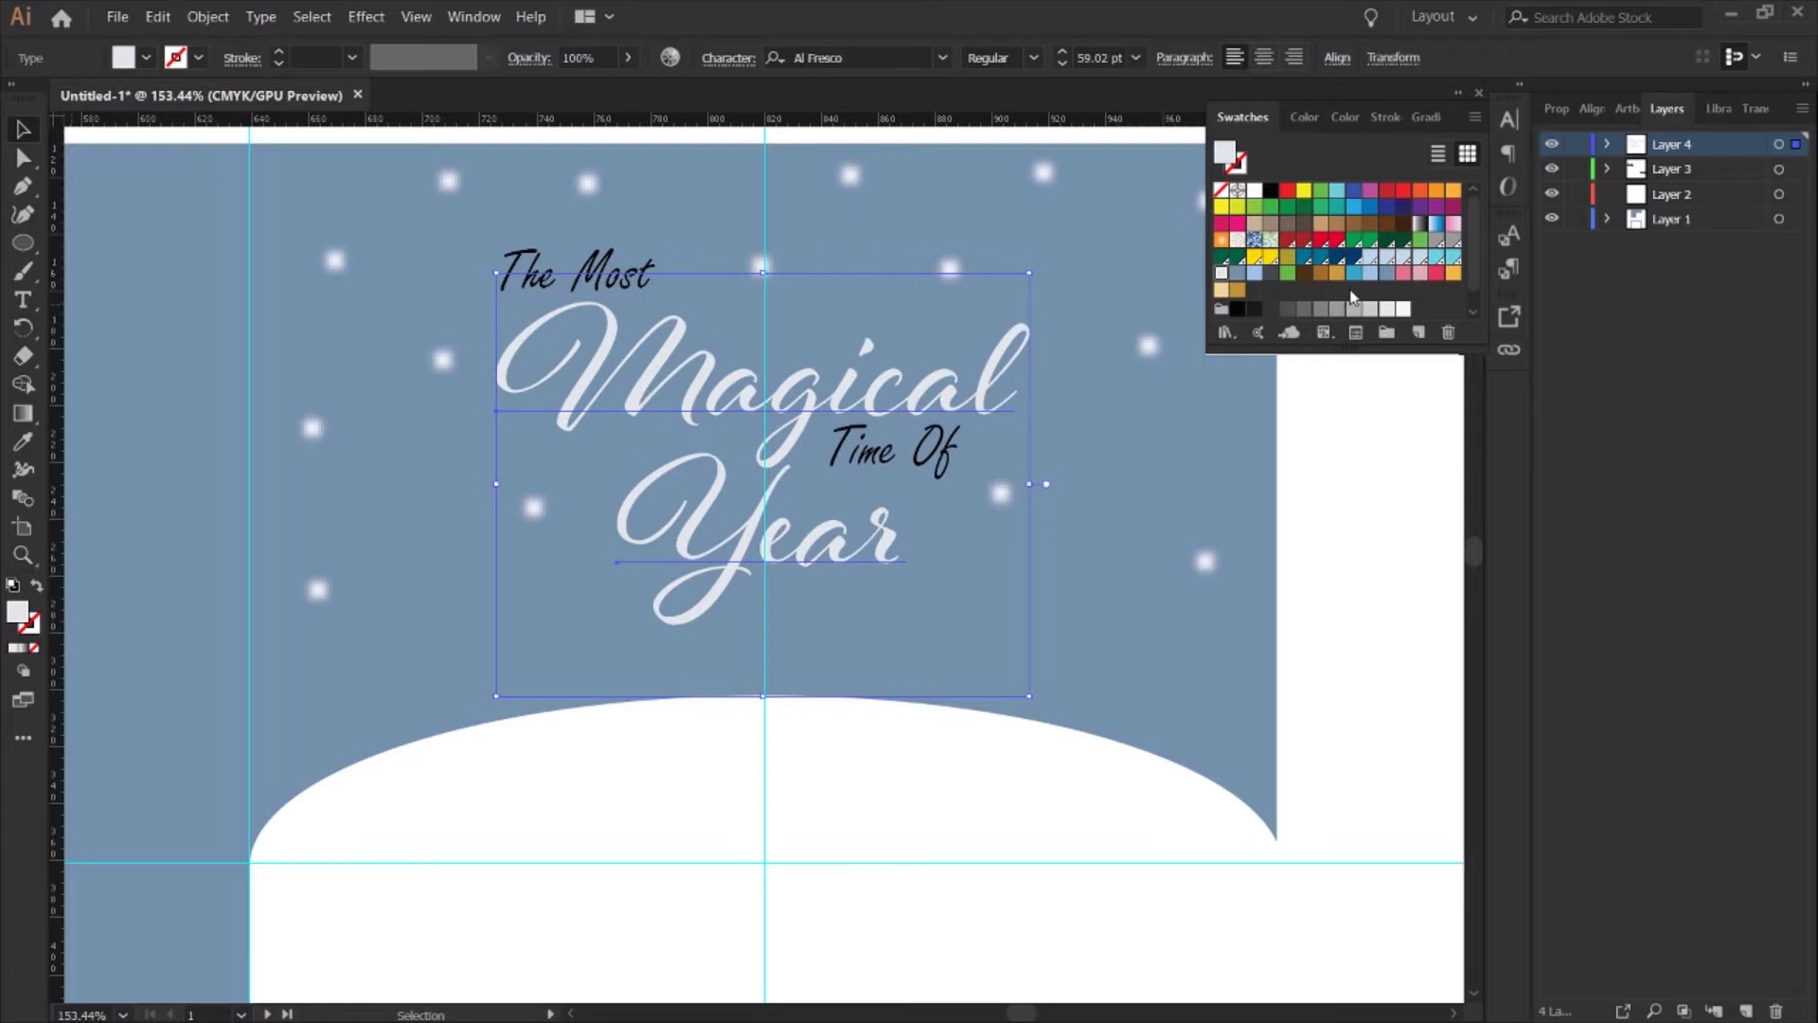
click(1371, 310)
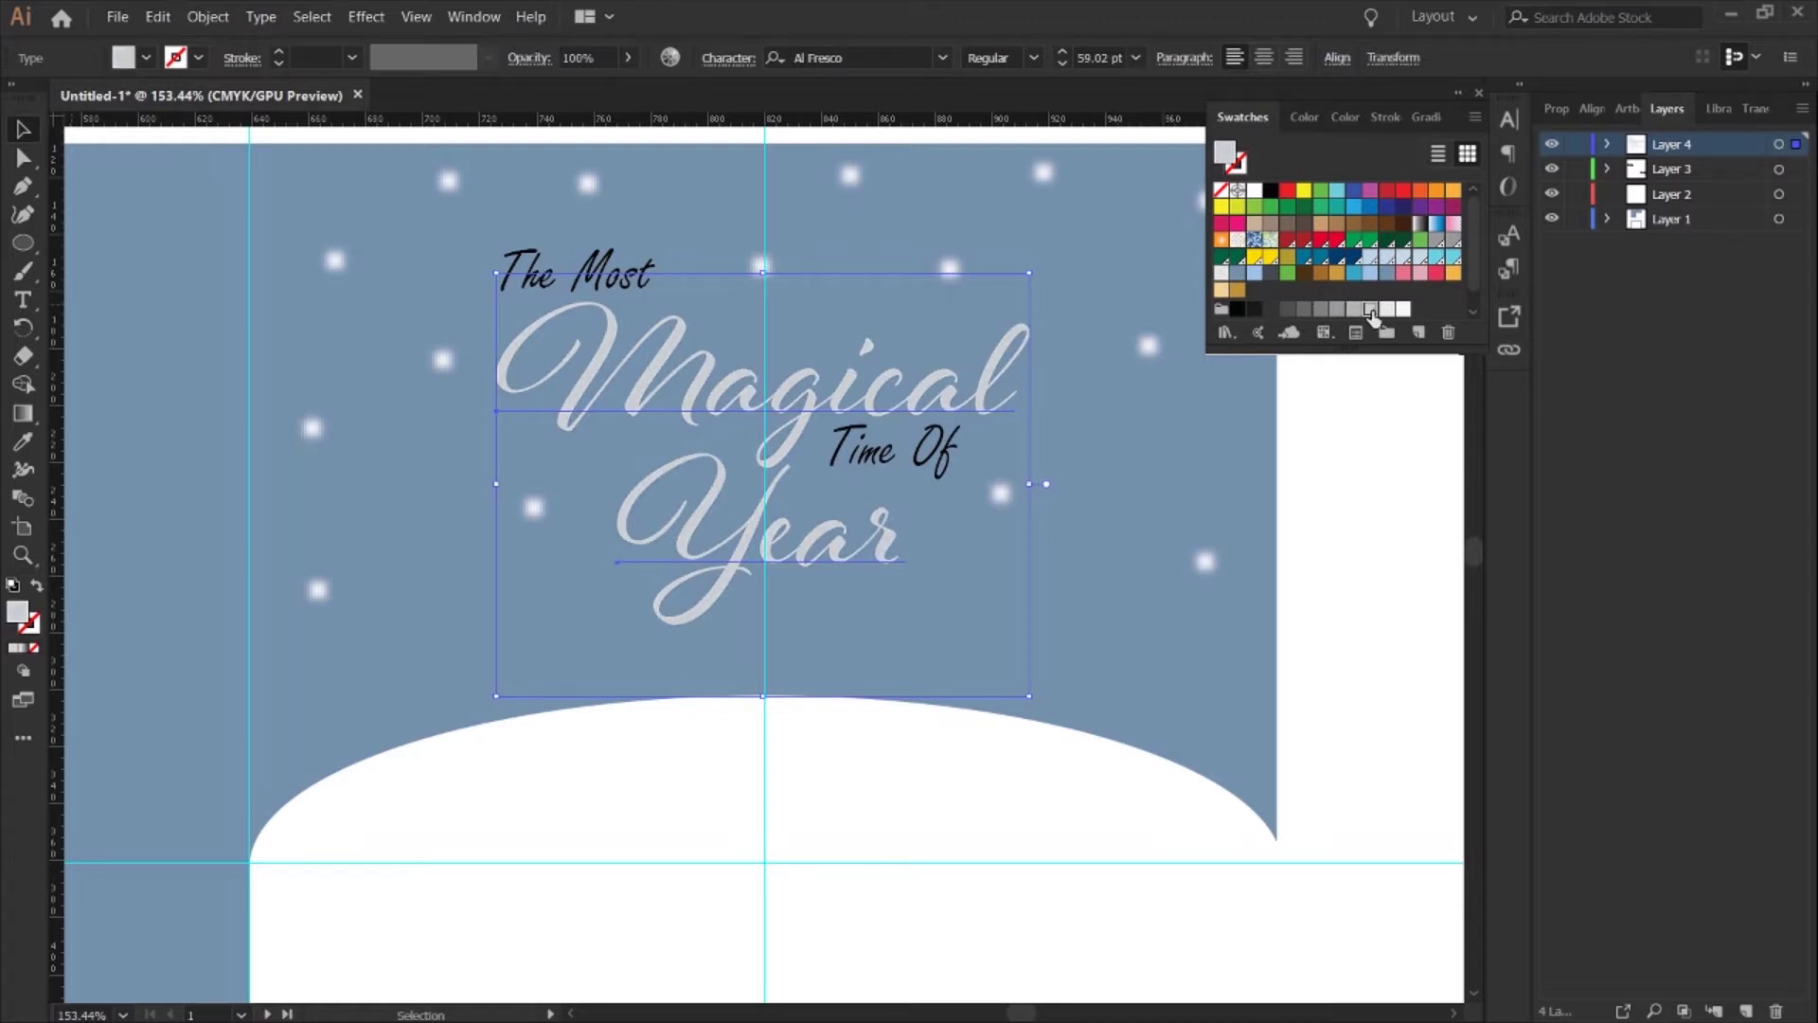
click(1220, 276)
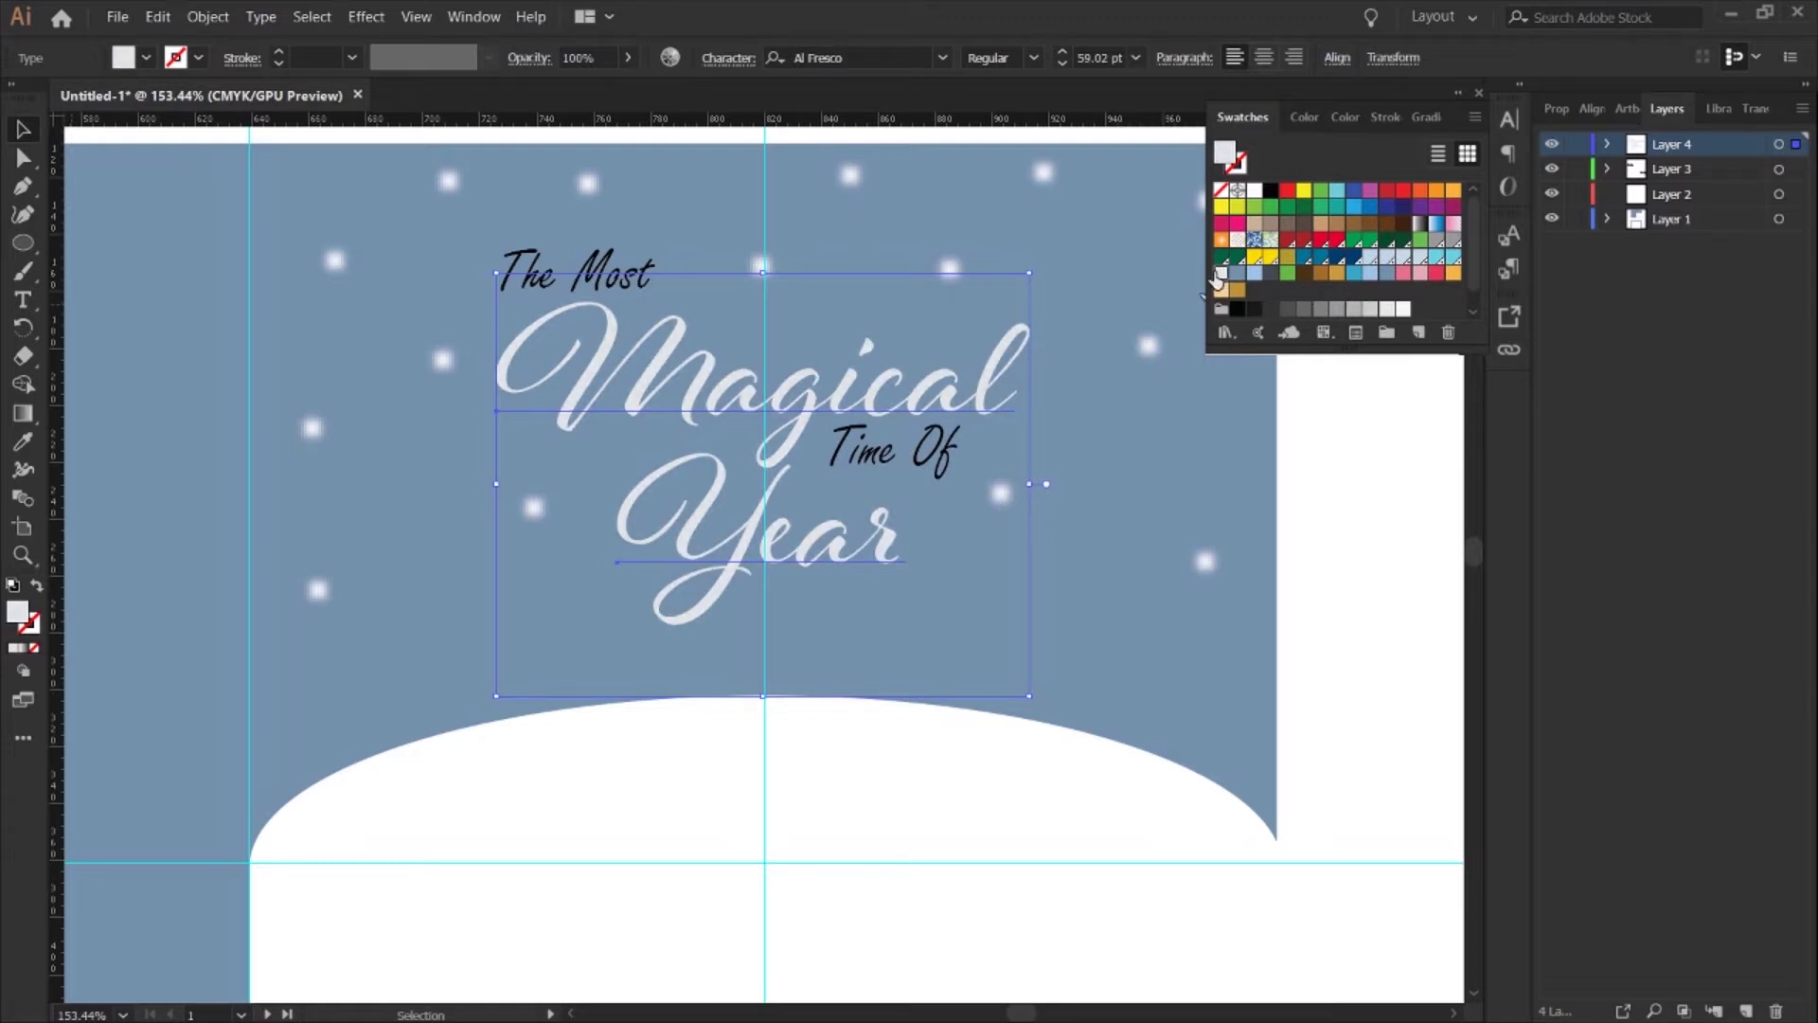
- Fill 'The Most' with white and give it a 0.005 in stroke
click(1778, 168)
click(1221, 275)
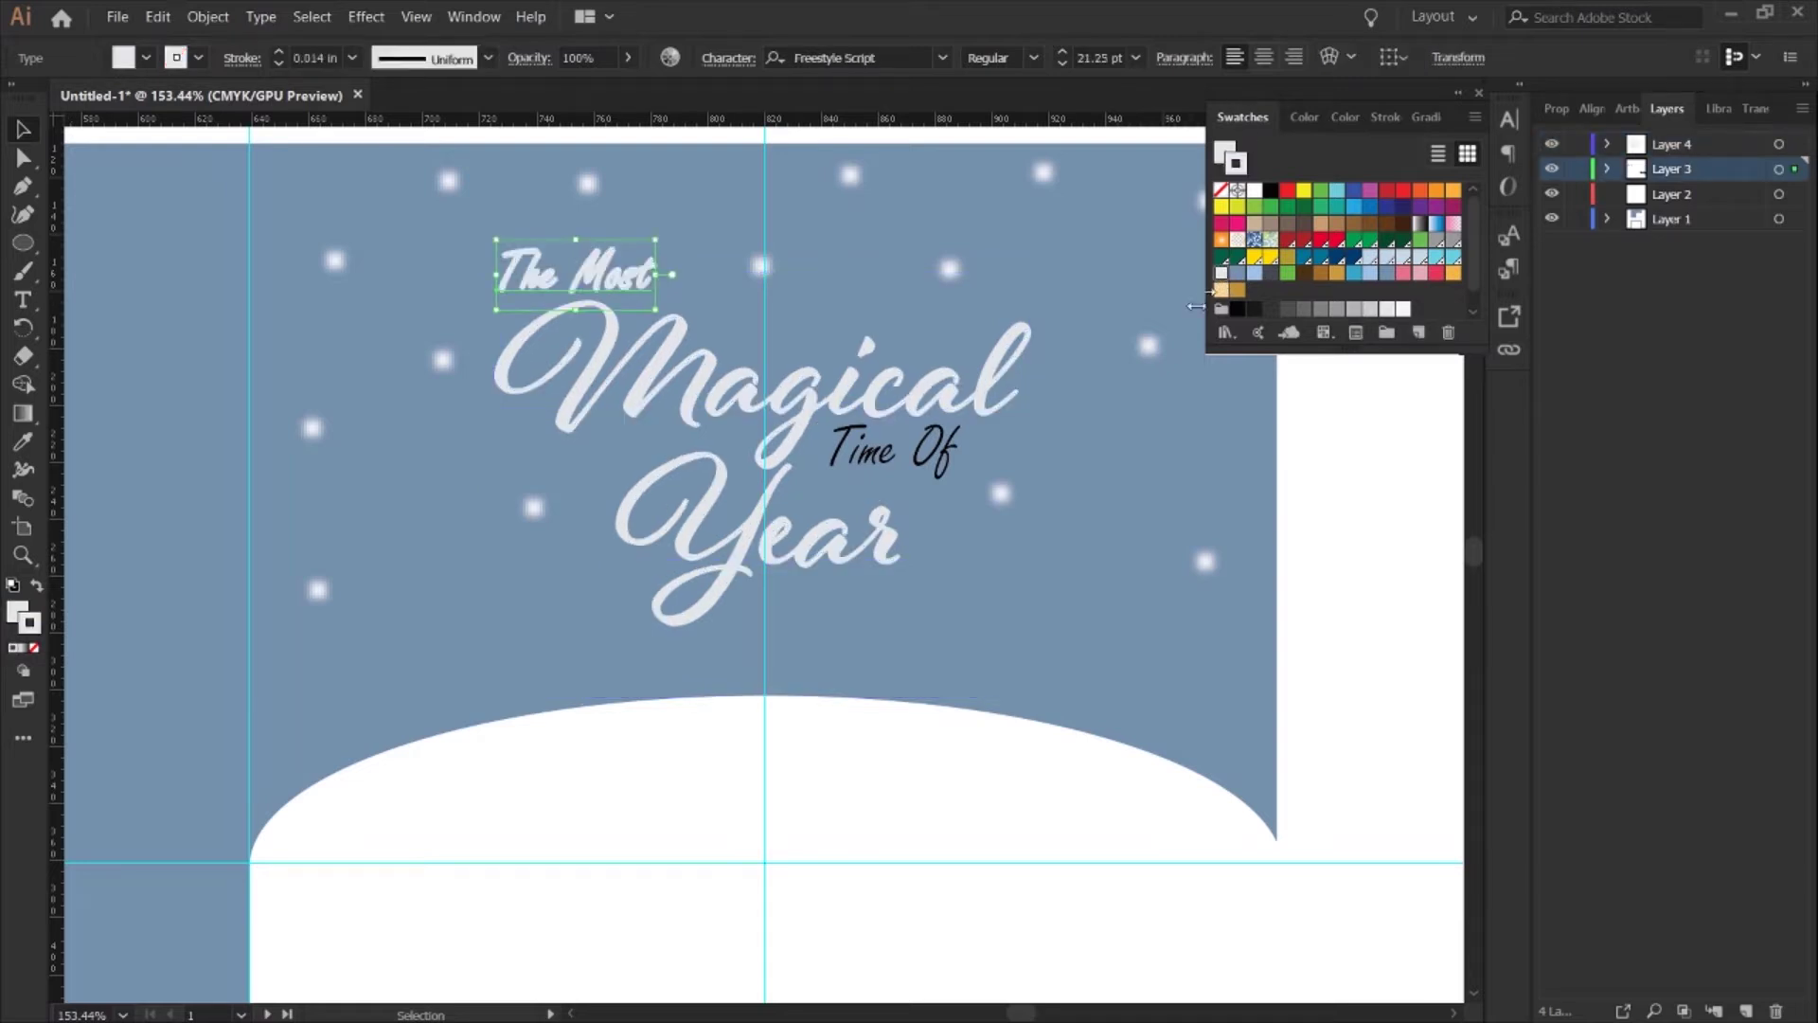
click(1554, 119)
click(1652, 402)
text(.00)
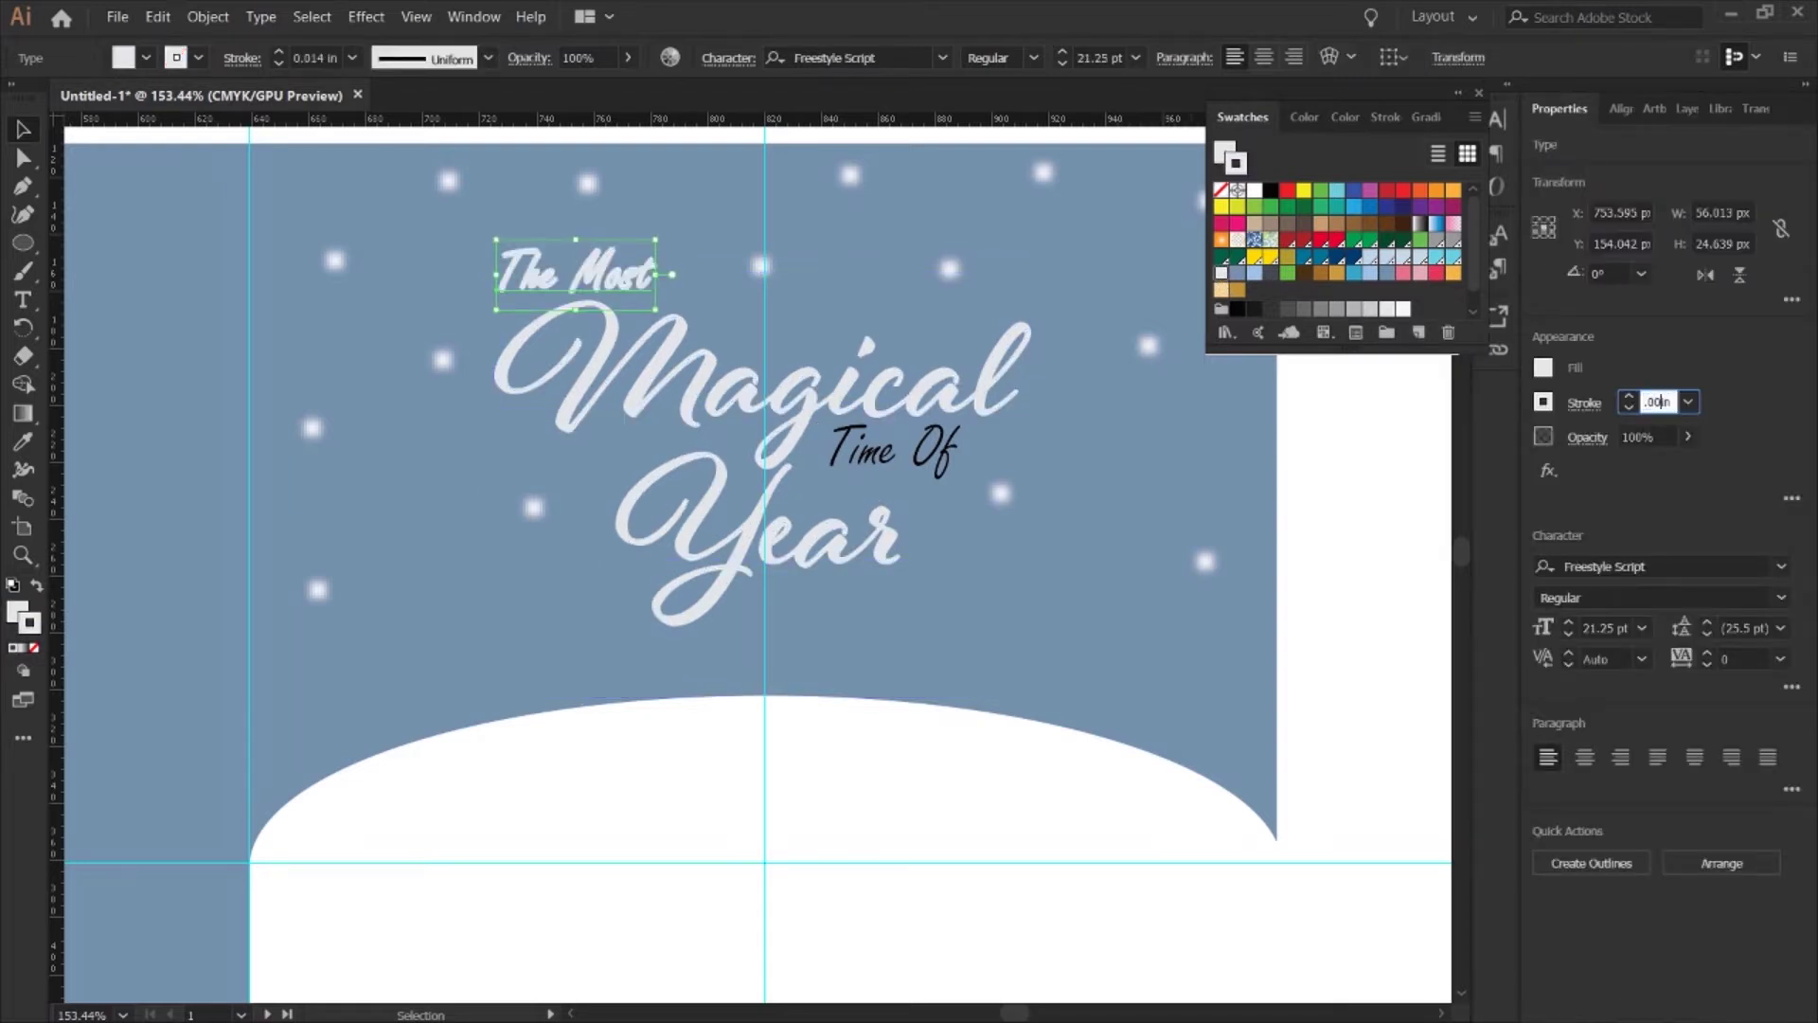
text(5)
key(Return)
- Apply the same thin stroke weight to the 'Time Of' text
click(1687, 108)
click(1778, 193)
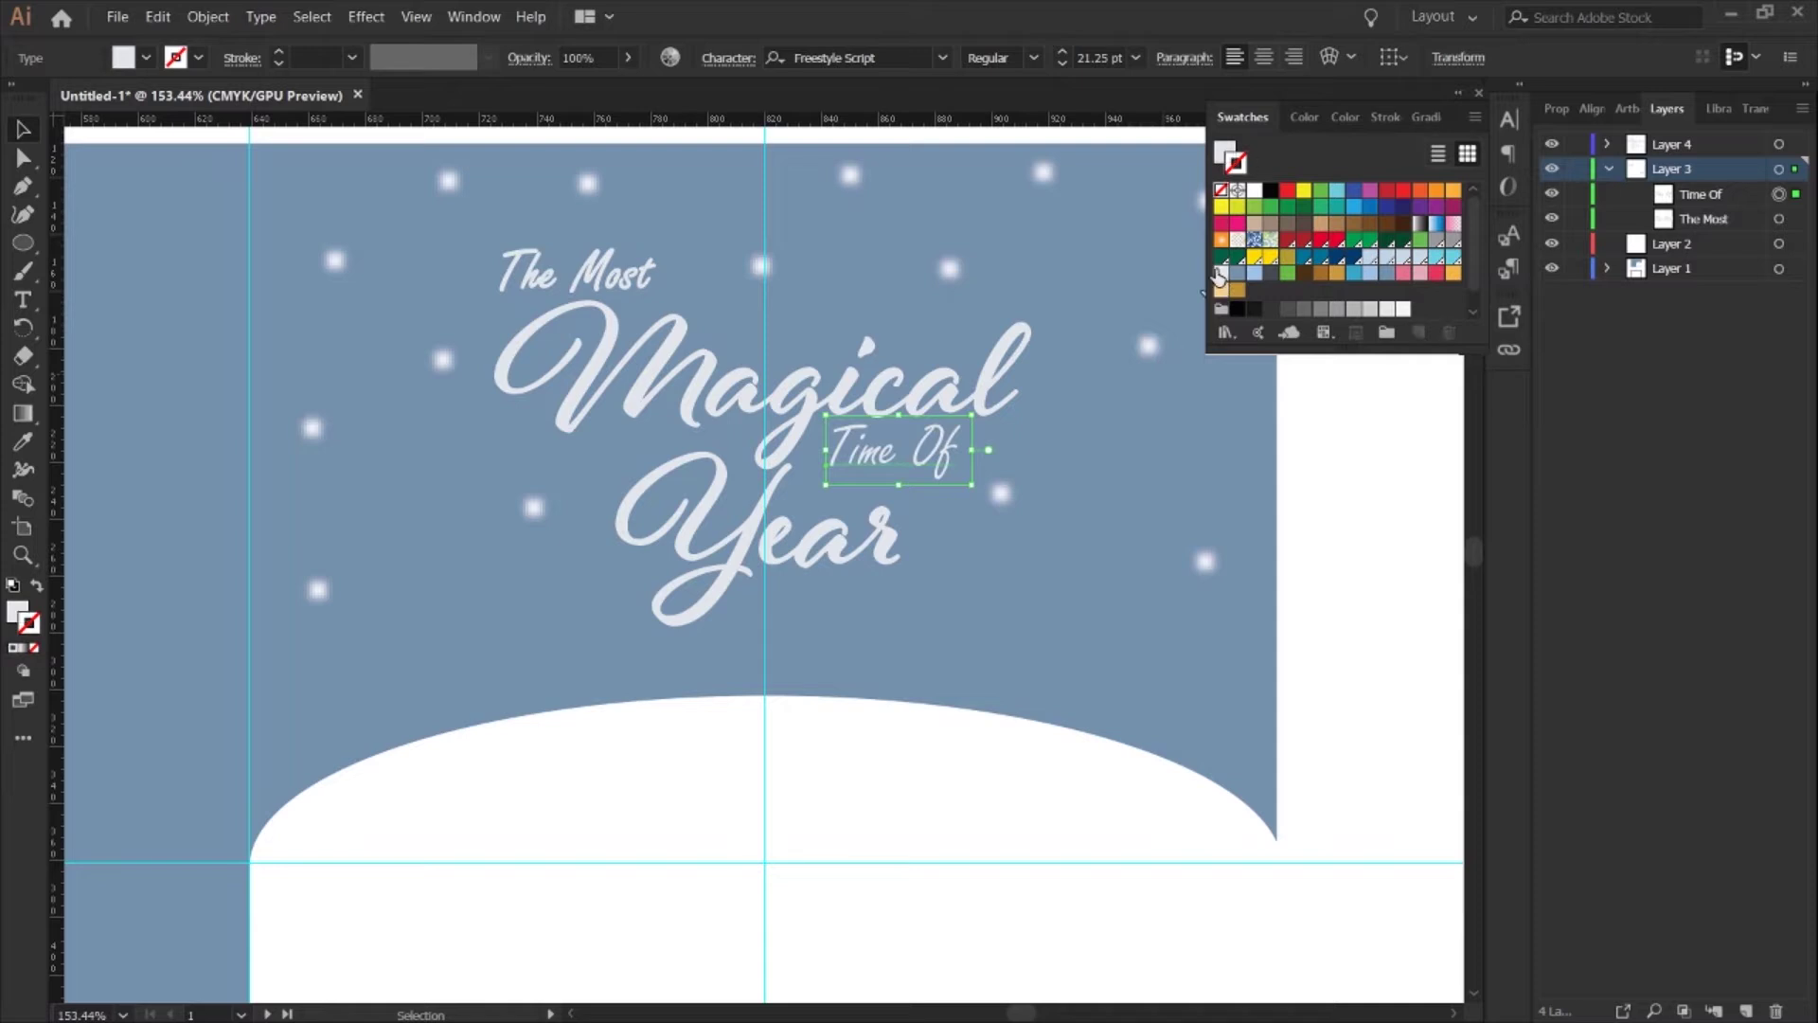
click(1556, 110)
click(1653, 401)
text(.005)
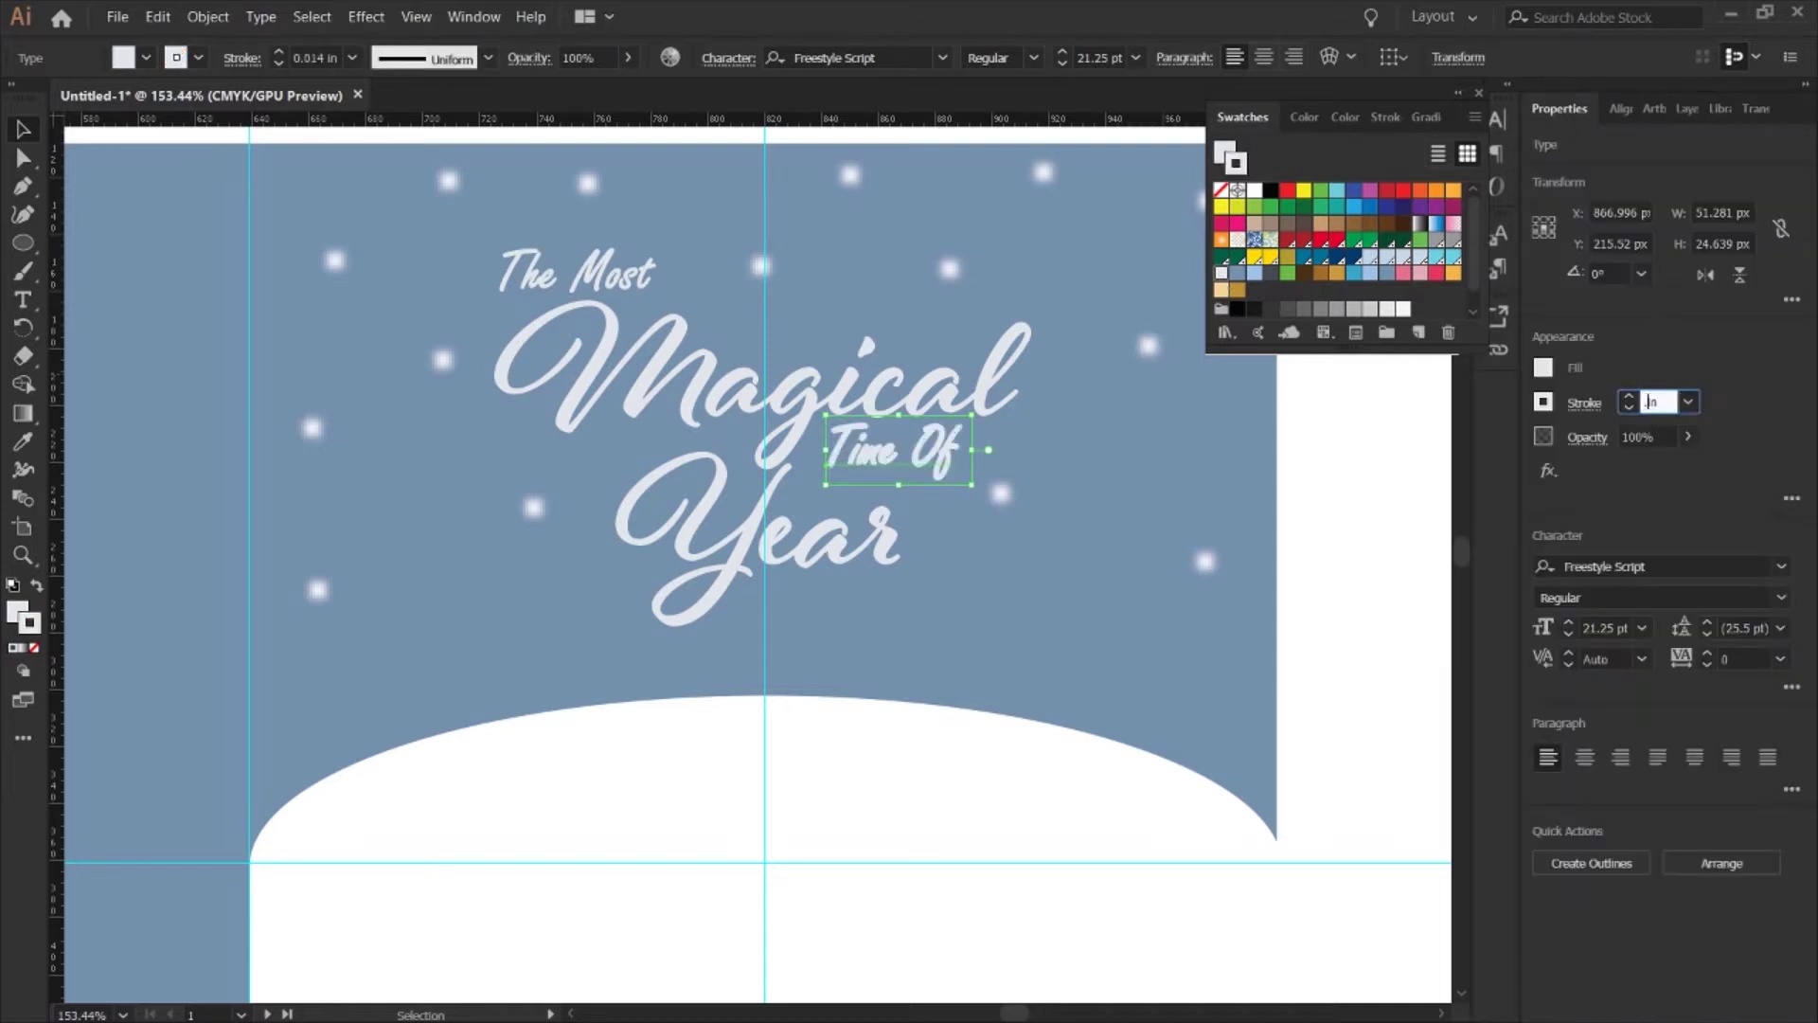
key(Return)
click(885, 633)
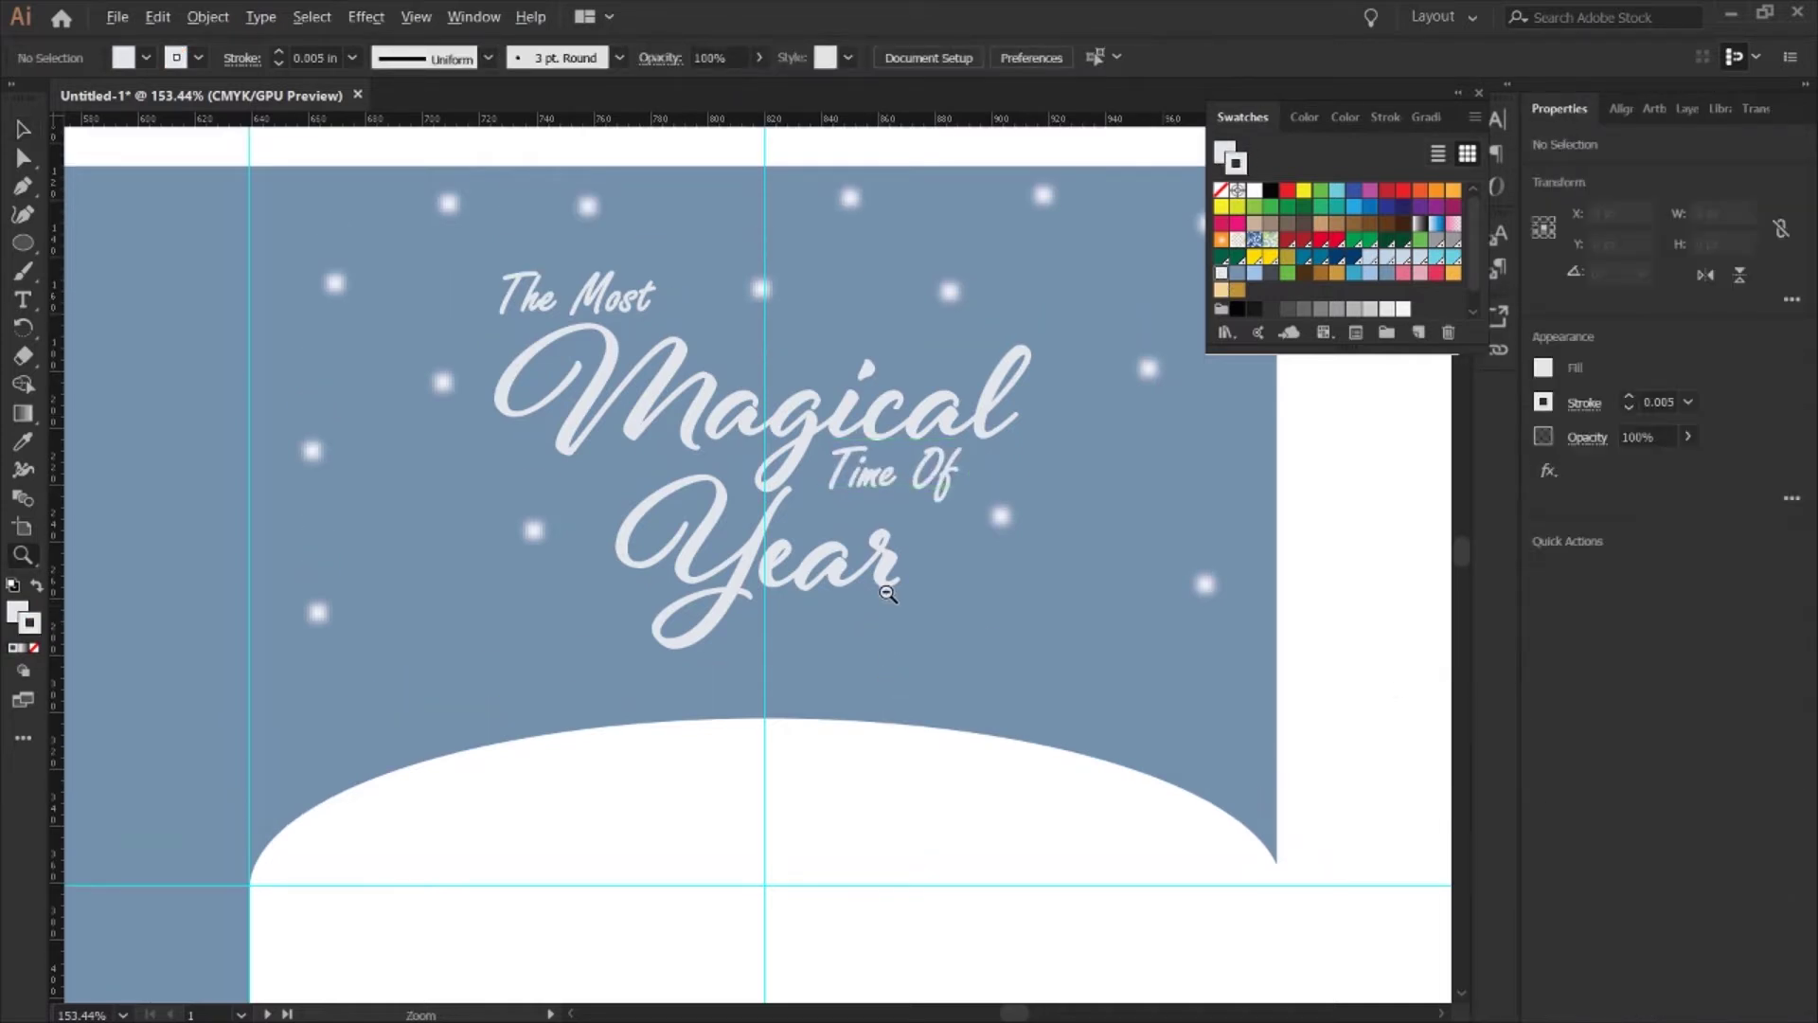
key(z)
alt+click(736, 567)
- Draw a small square beside the card with no stroke and a green fill
scroll(737, 567, left, 2)
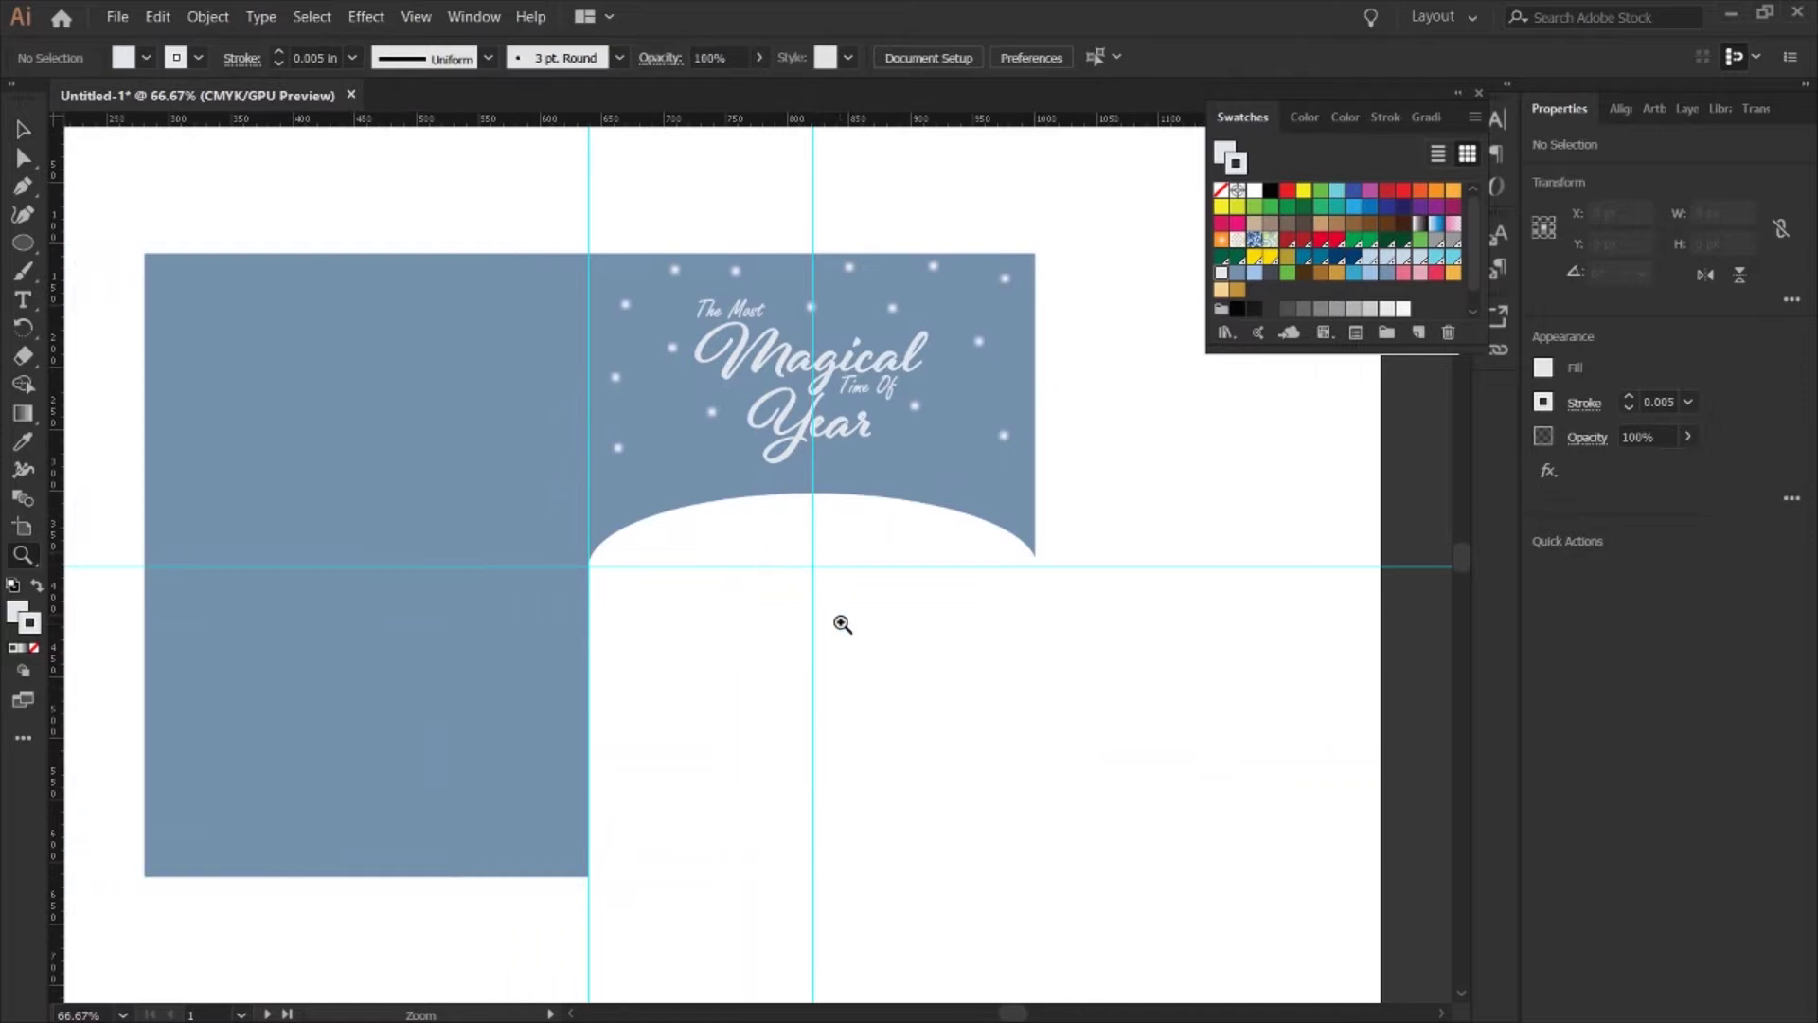
drag(842, 624, 901, 650)
key(v)
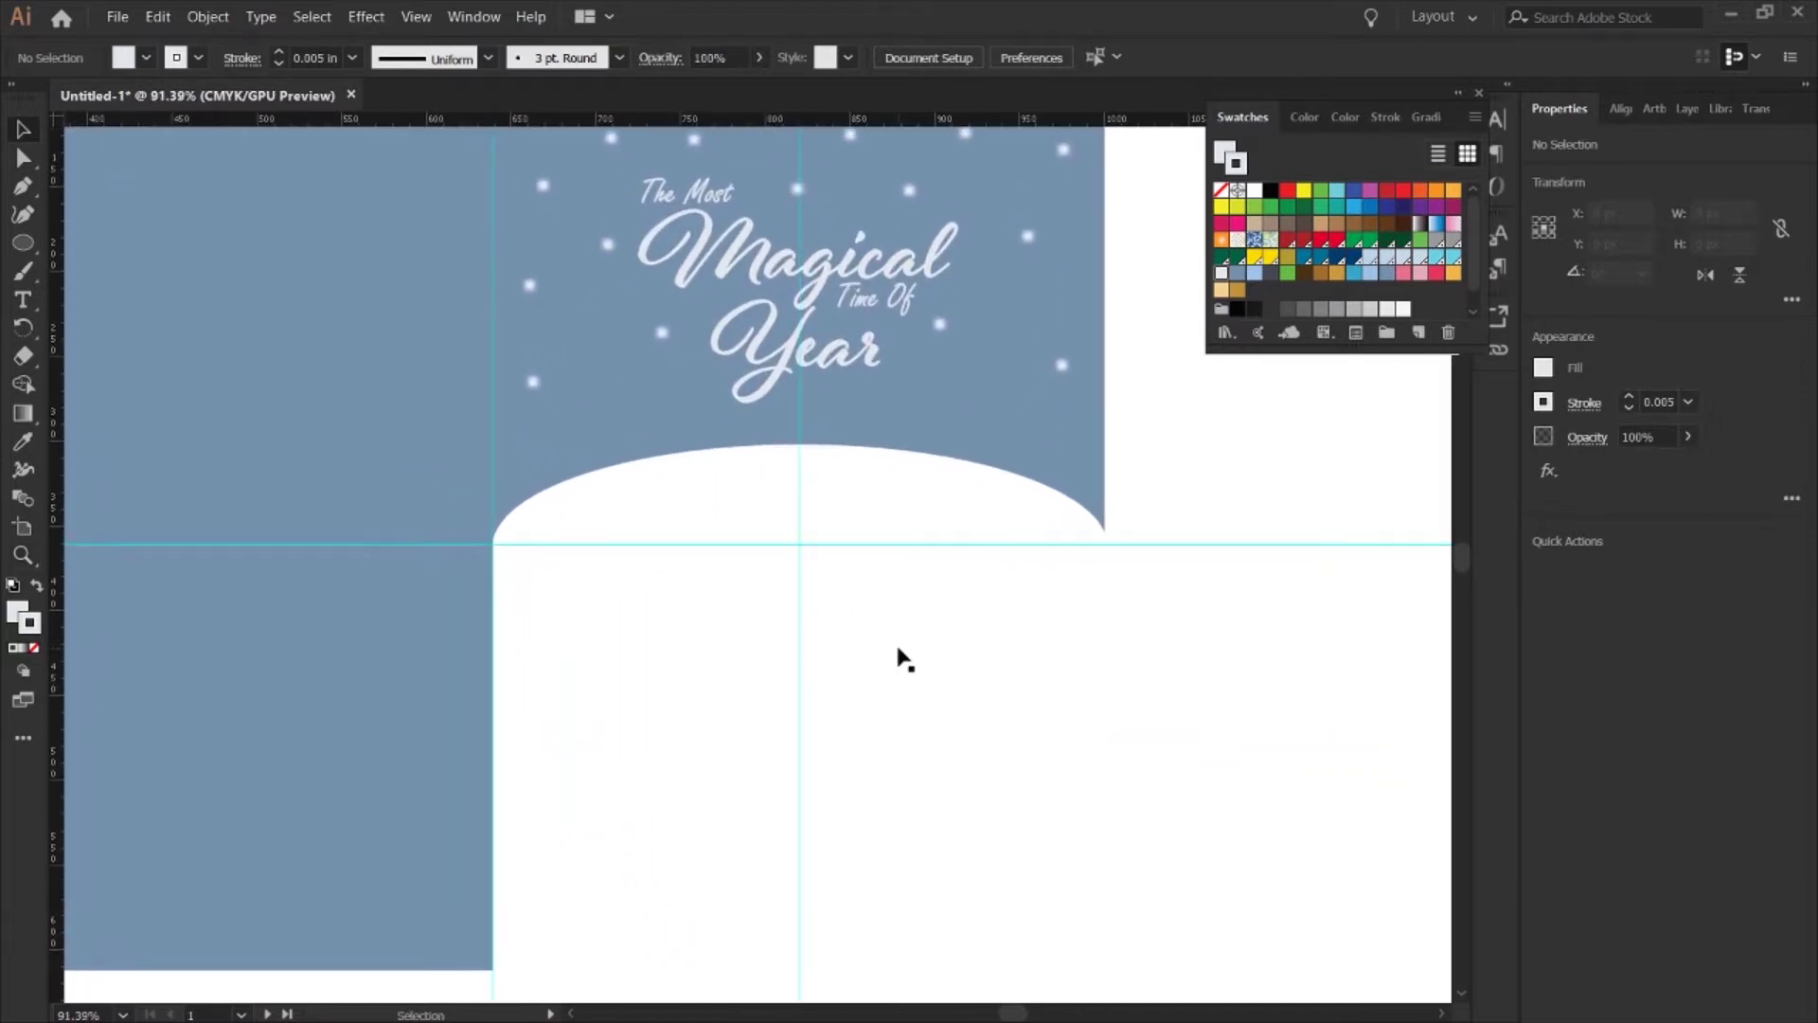
scroll(502, 301, right, 5)
key(m)
drag(832, 435, 957, 559)
click(1221, 189)
key(x)
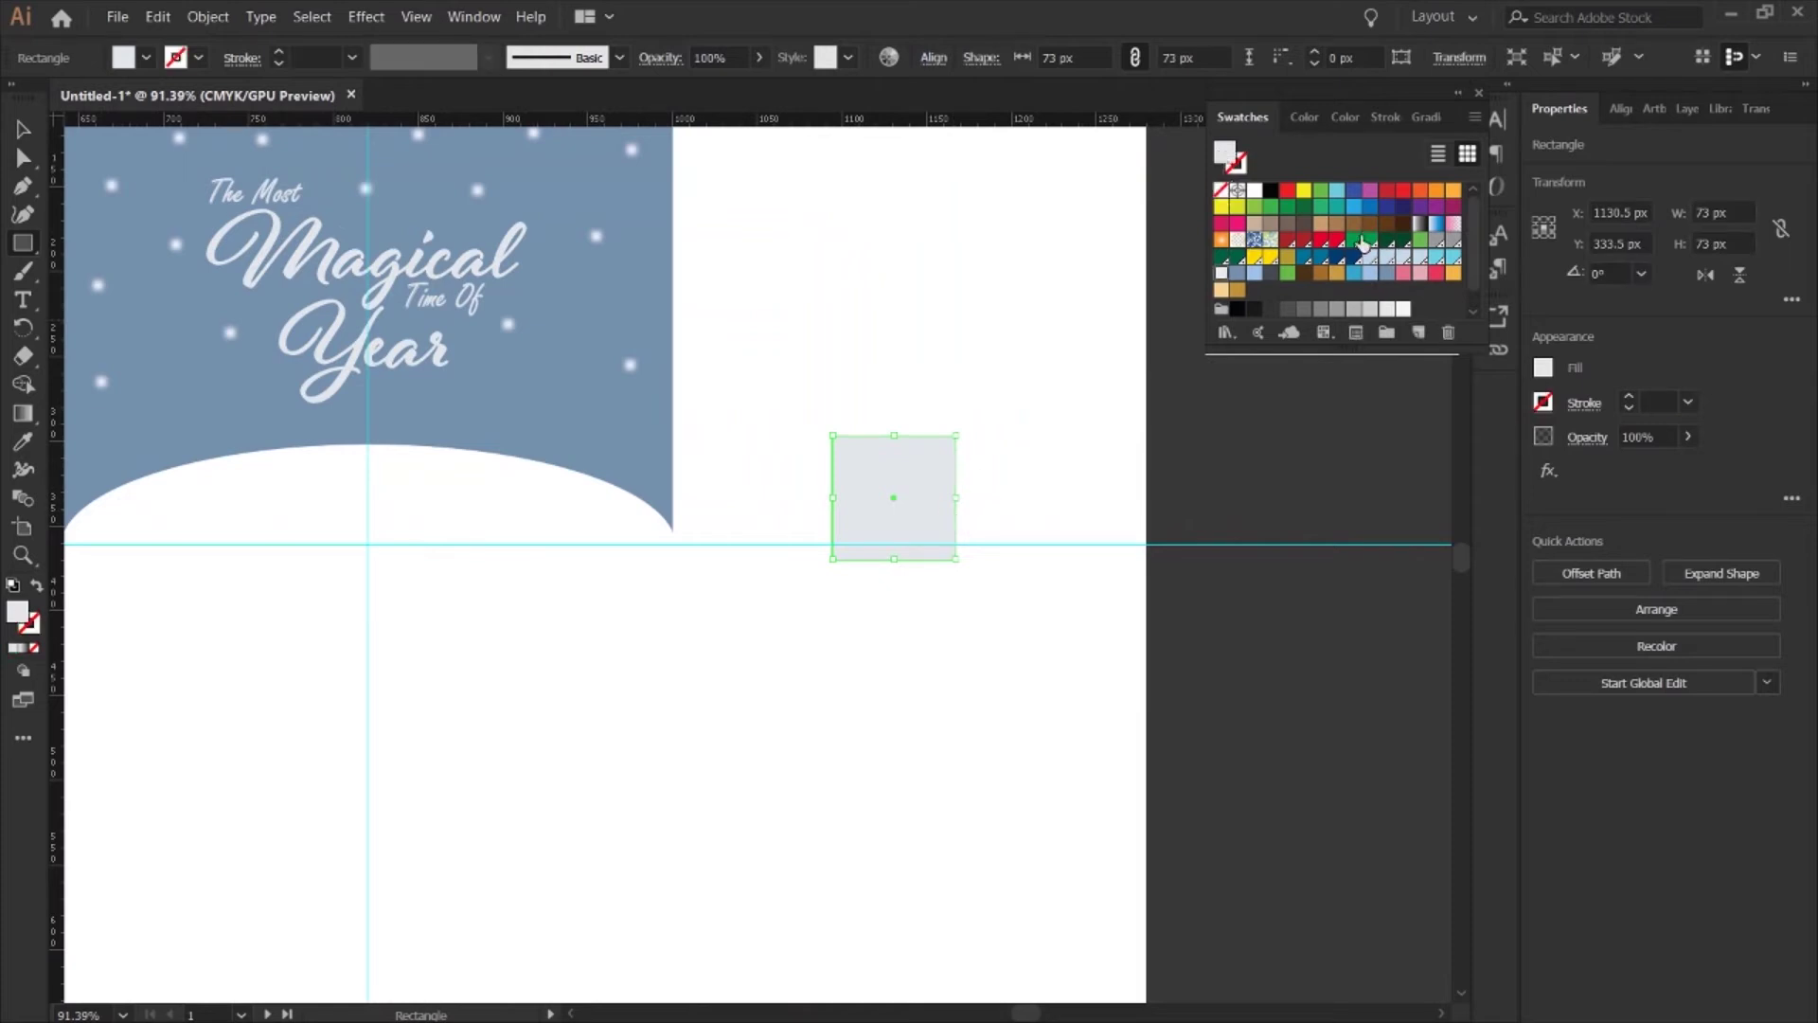
click(1370, 240)
- Reshape the square into a triangle, rotate it 315° to point up, and narrow it
key(a)
drag(955, 558, 886, 489)
key(v)
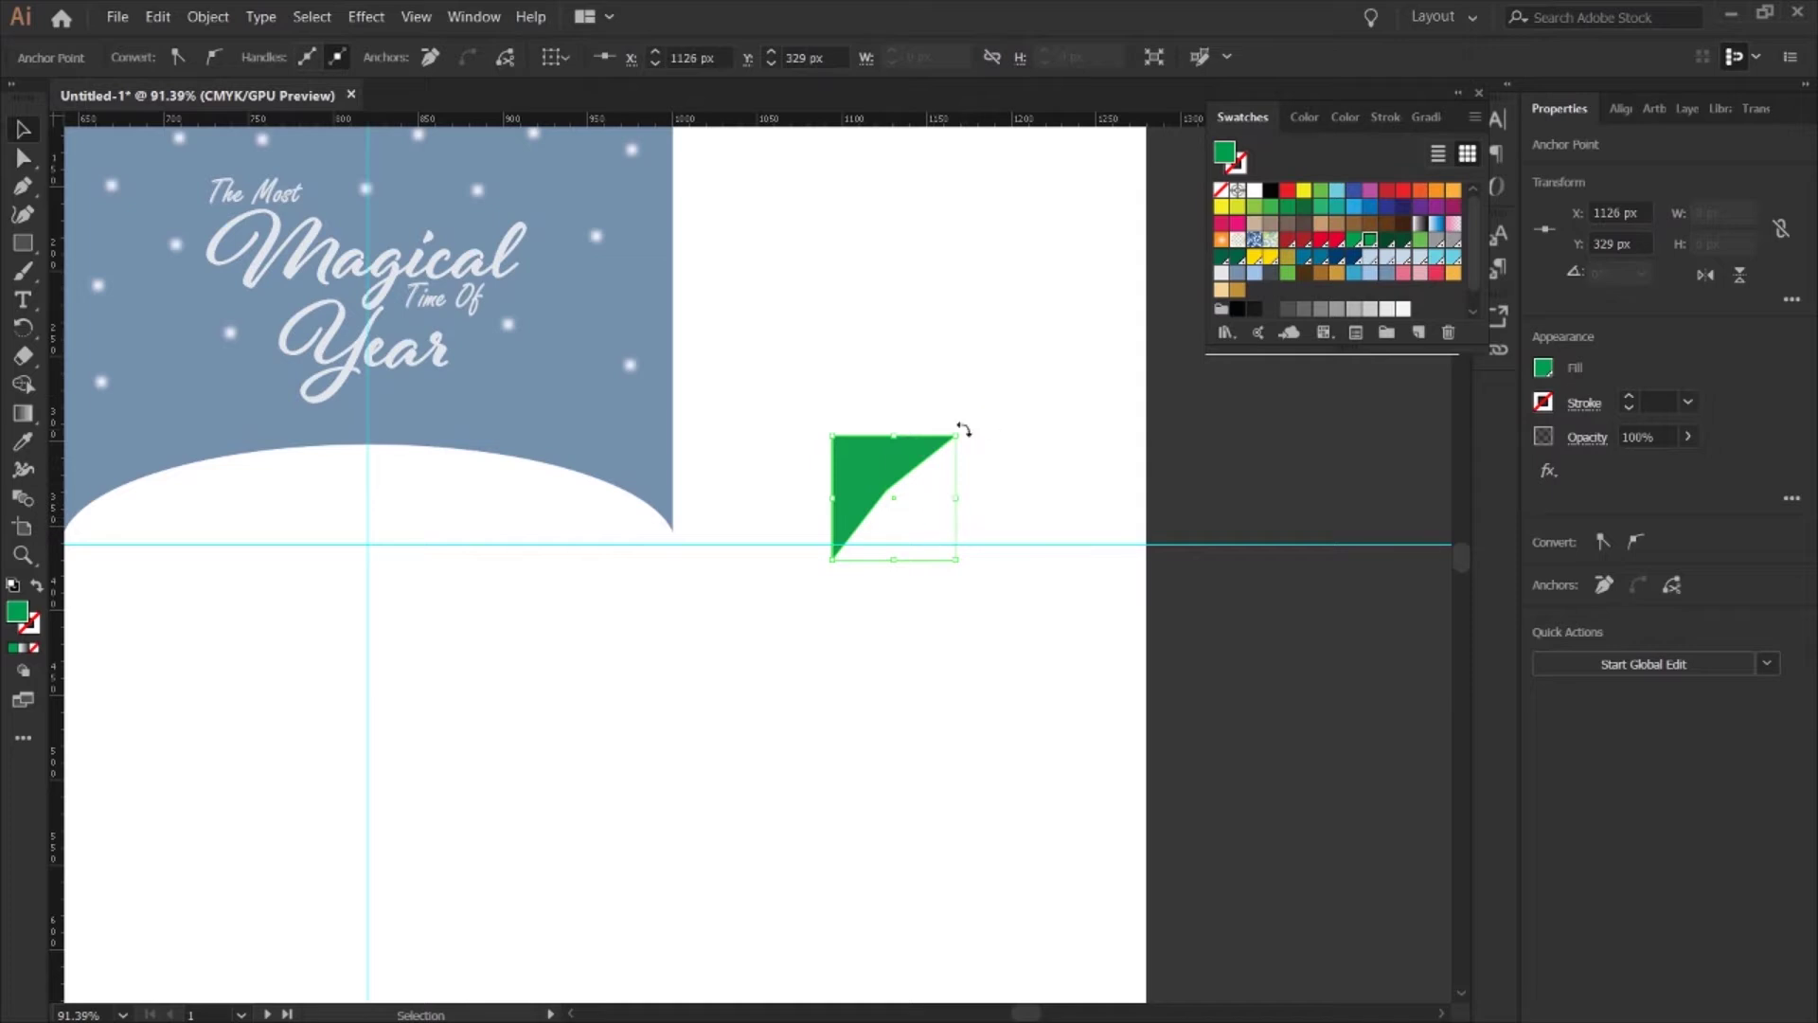
drag(962, 428, 951, 496)
key(a)
drag(804, 498, 901, 487)
- Duplicate the triangle into wider lower tiers to form the tree
click(991, 458)
key(v)
click(901, 459)
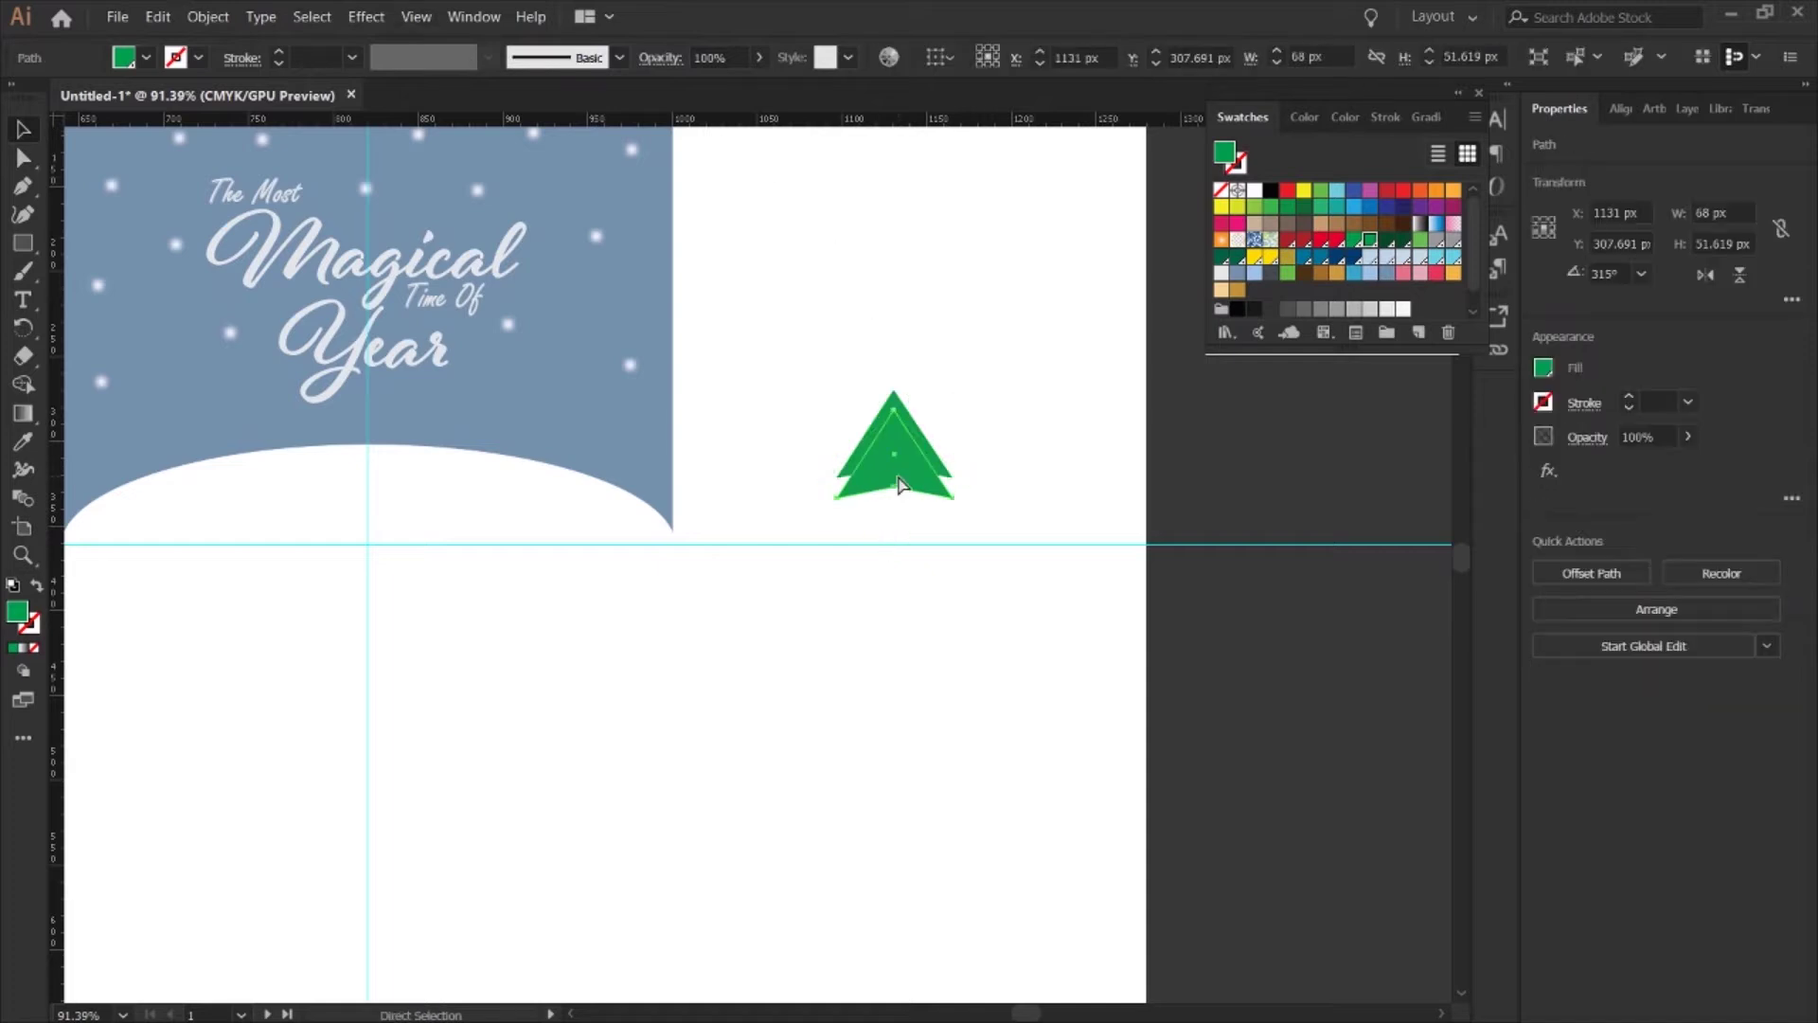
key(ctrl+d)
key(a)
drag(840, 543, 823, 533)
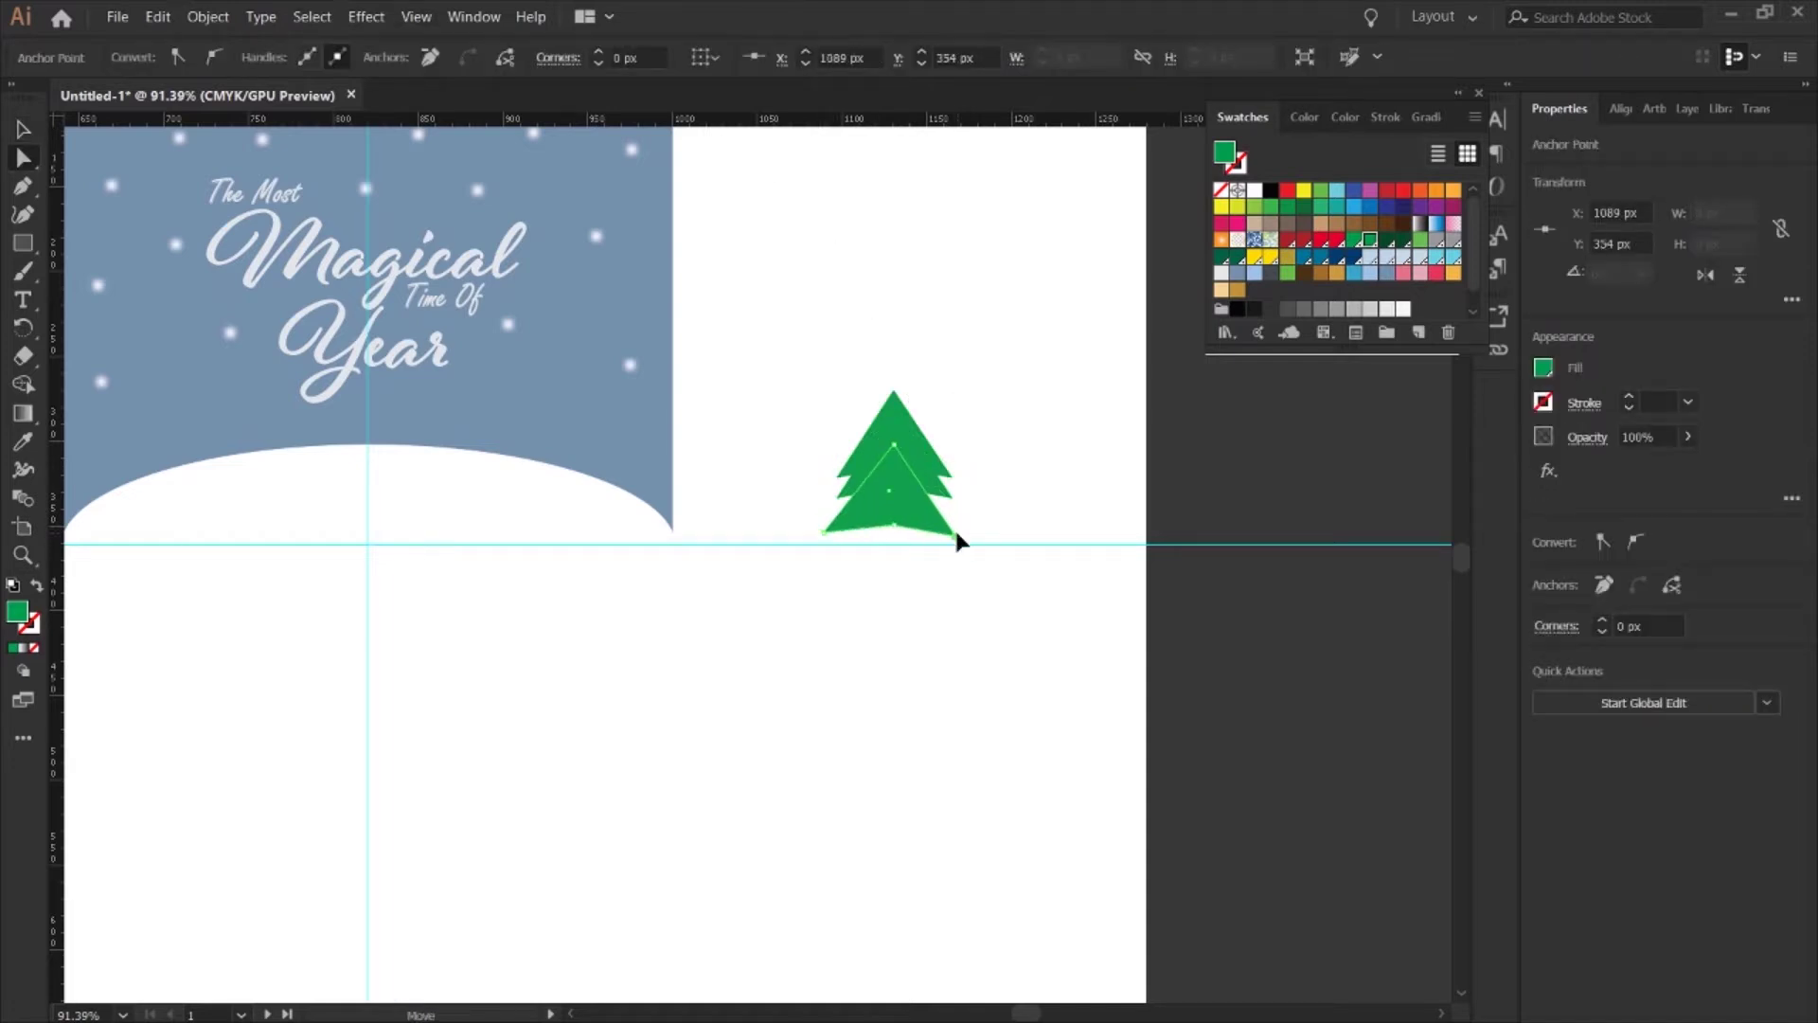
key(v)
drag(962, 531, 937, 578)
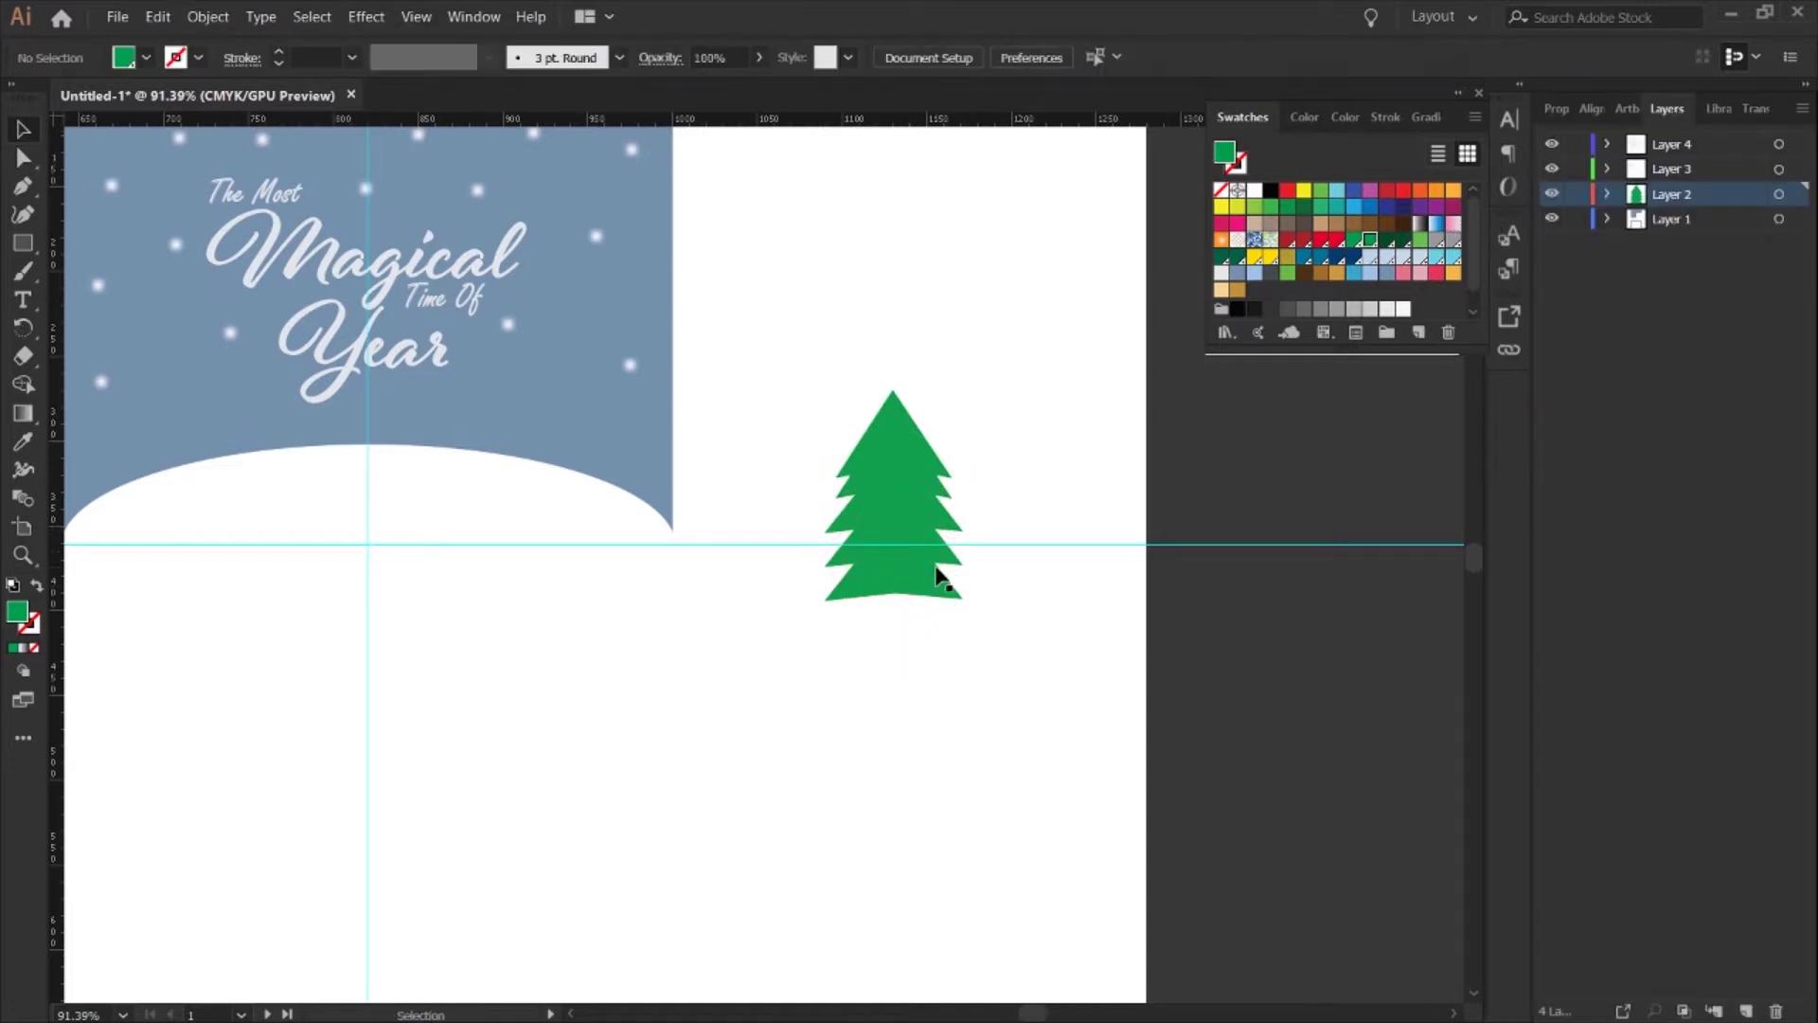
click(901, 521)
click(986, 495)
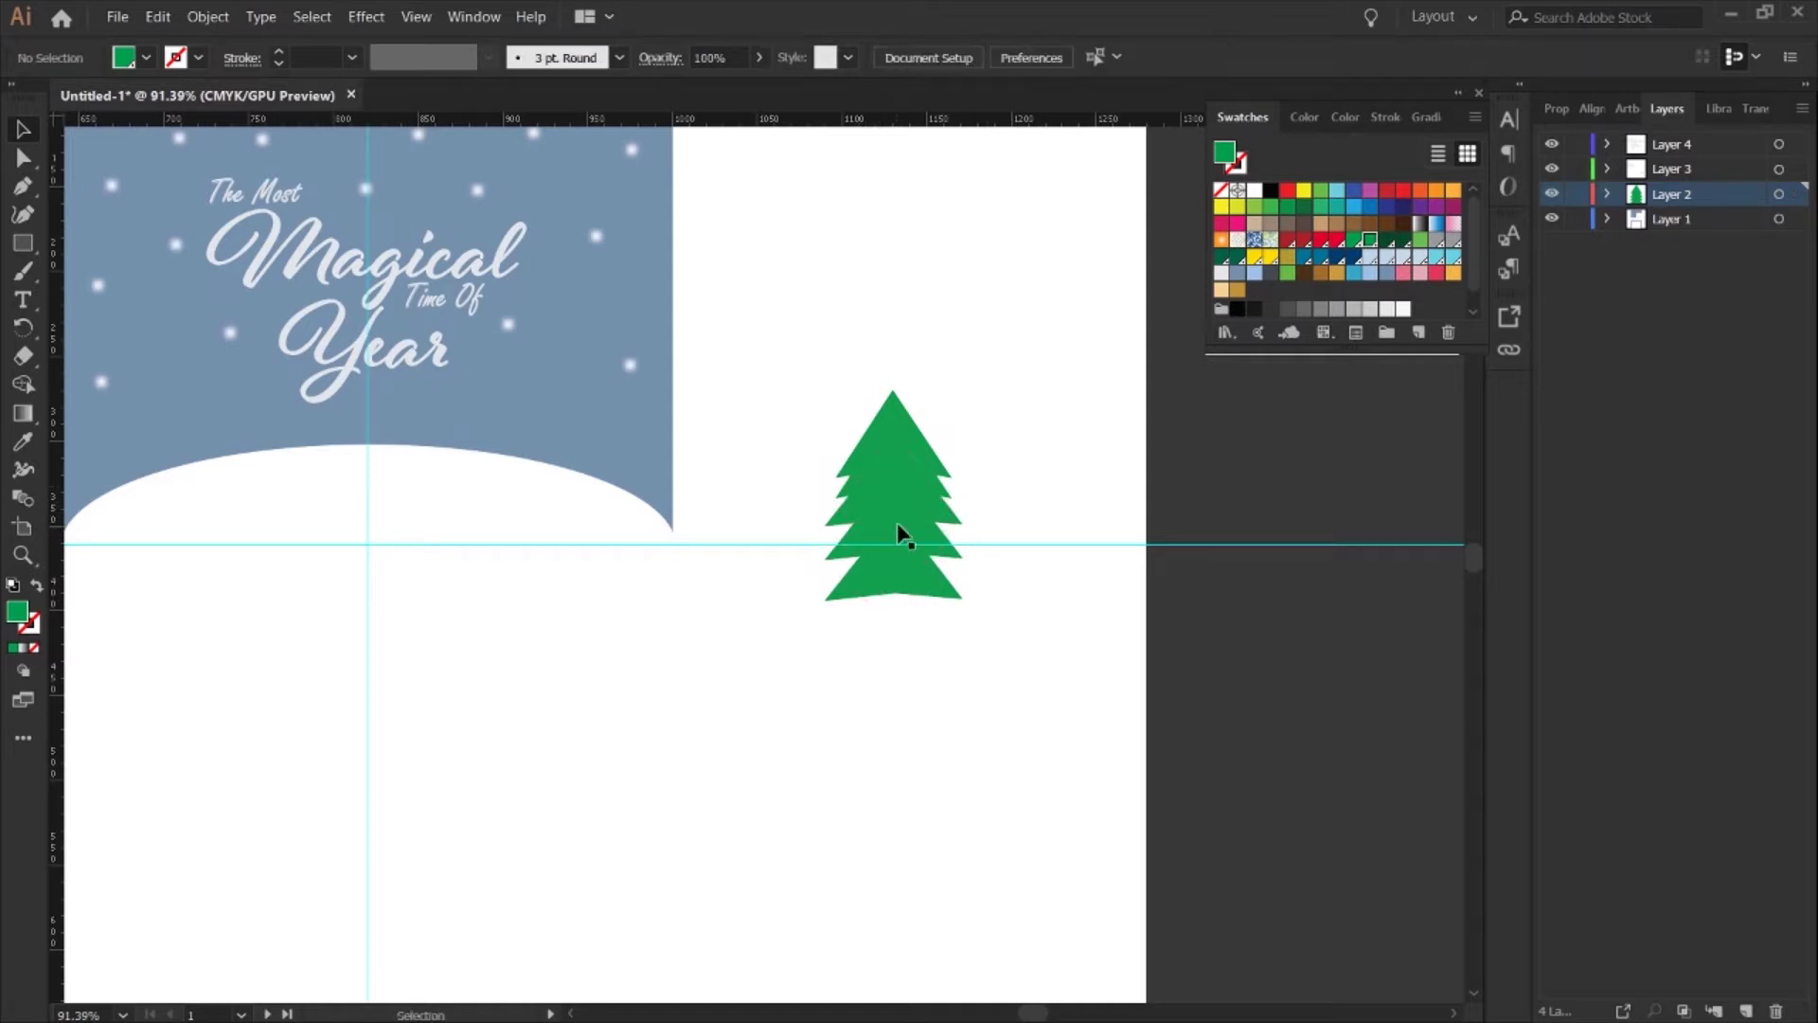
click(950, 478)
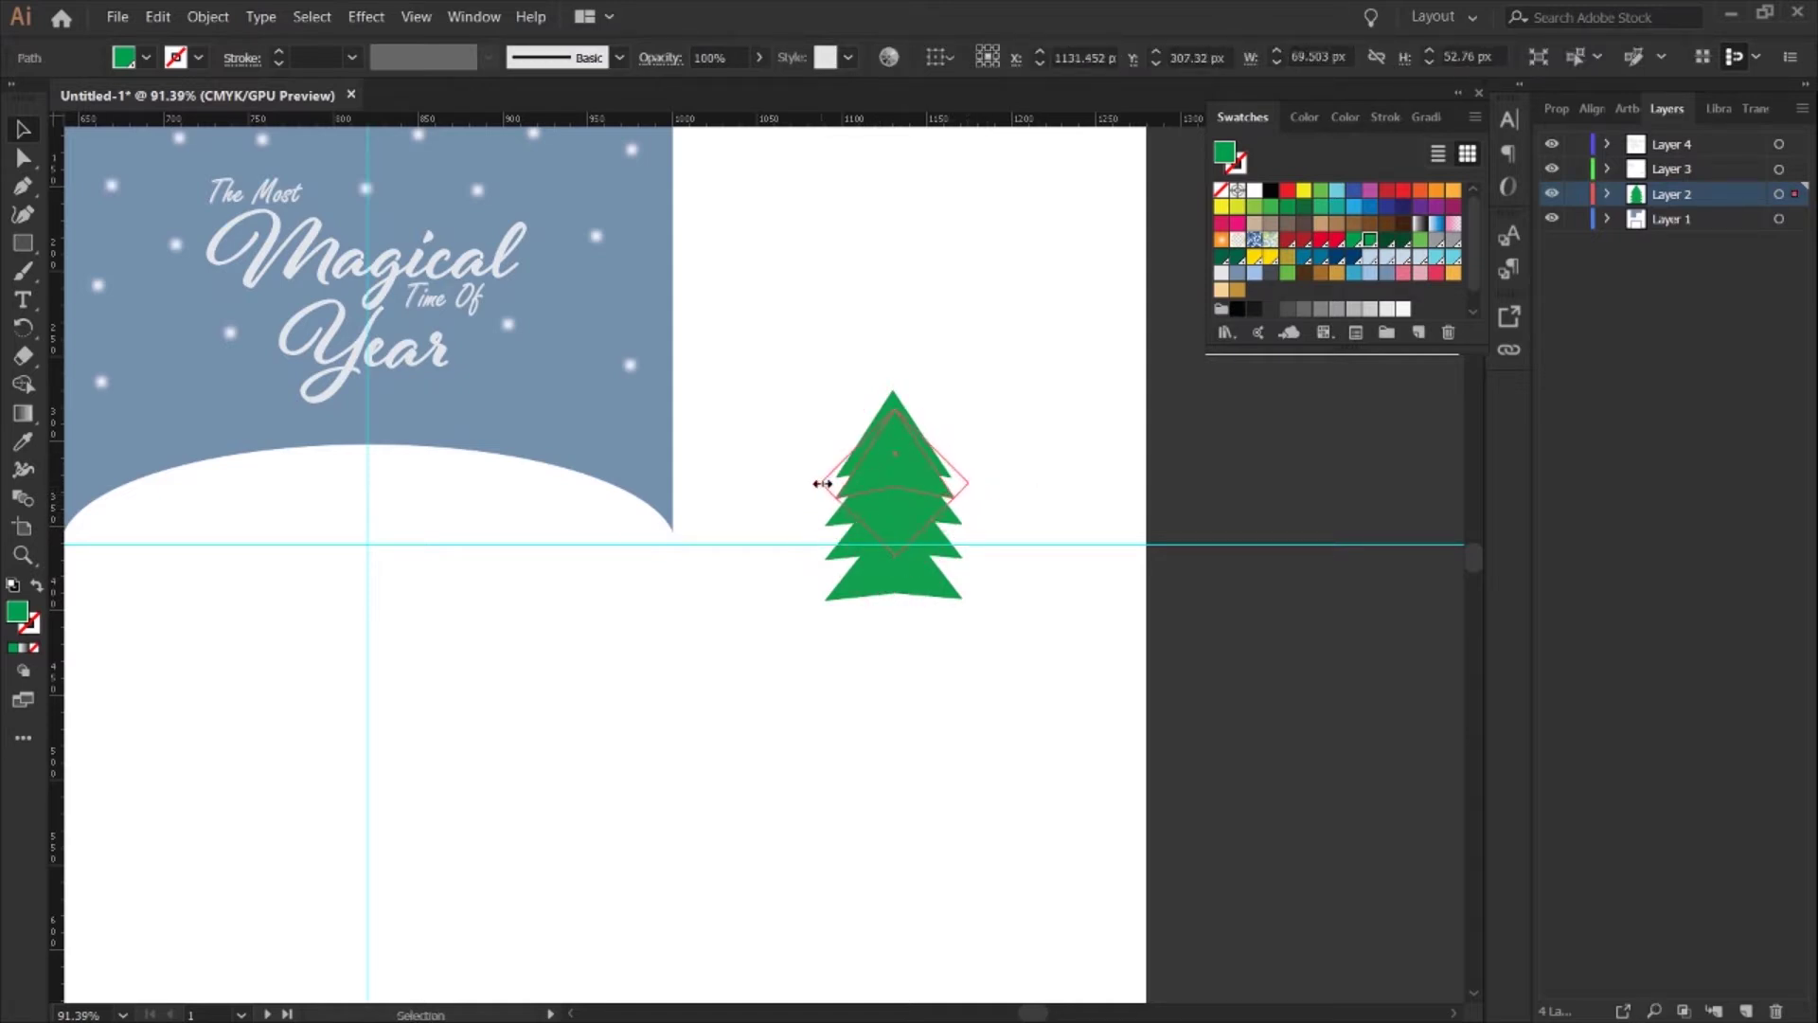
- Move a tier copy to the tree's bottom and resize it slightly
click(820, 487)
drag(925, 516, 884, 593)
click(890, 589)
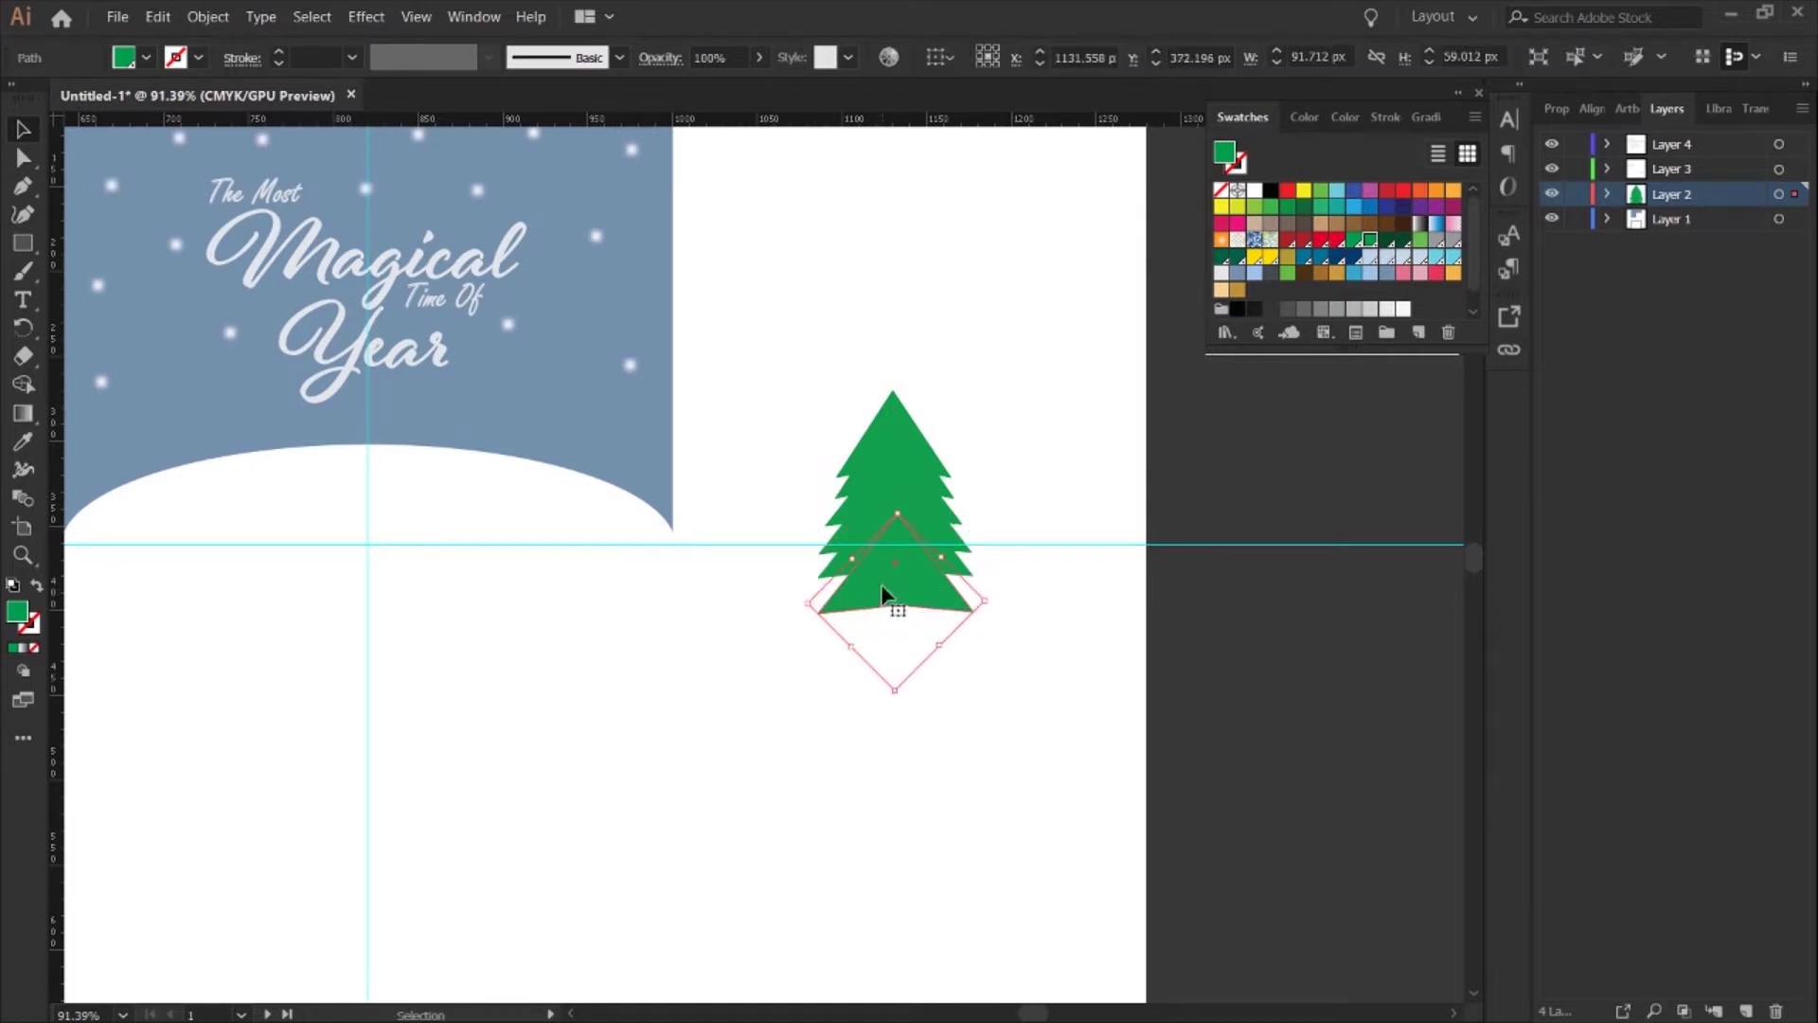
drag(1003, 602, 996, 600)
click(844, 357)
- Drag the whole tree onto the card's snowy hill below the heading
click(890, 502)
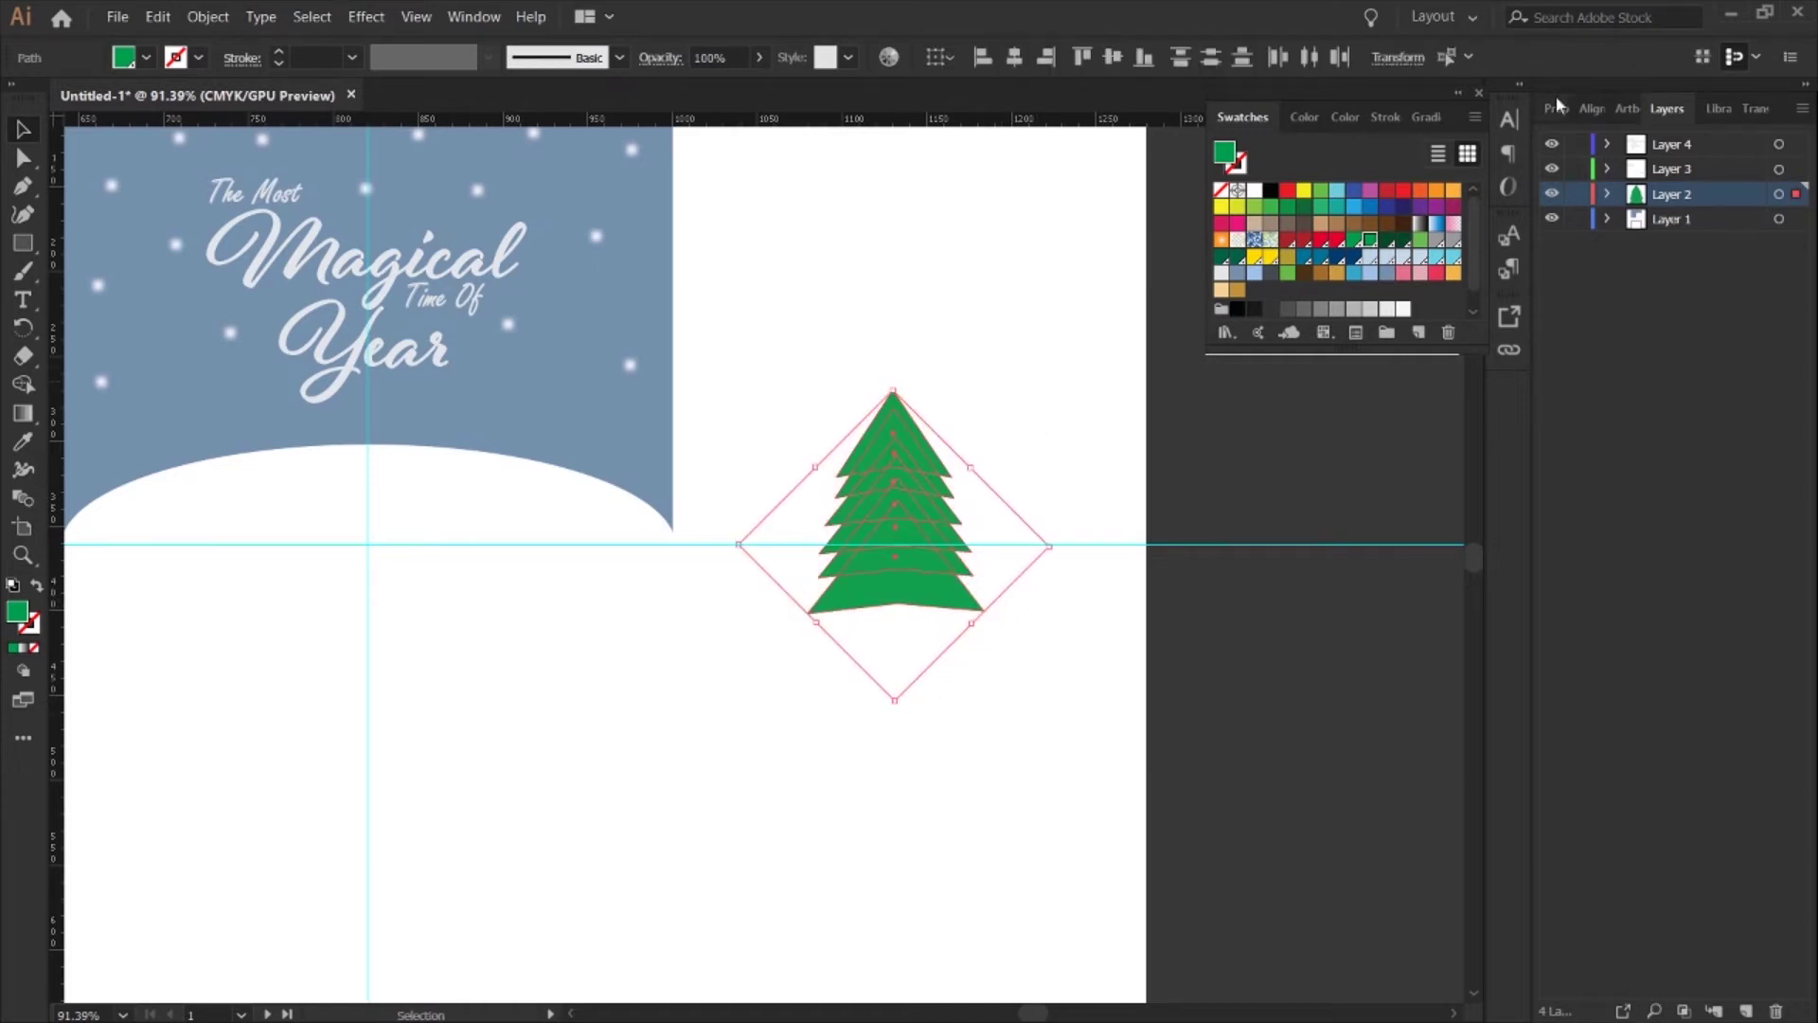
click(1014, 250)
scroll(1008, 235, left, 5)
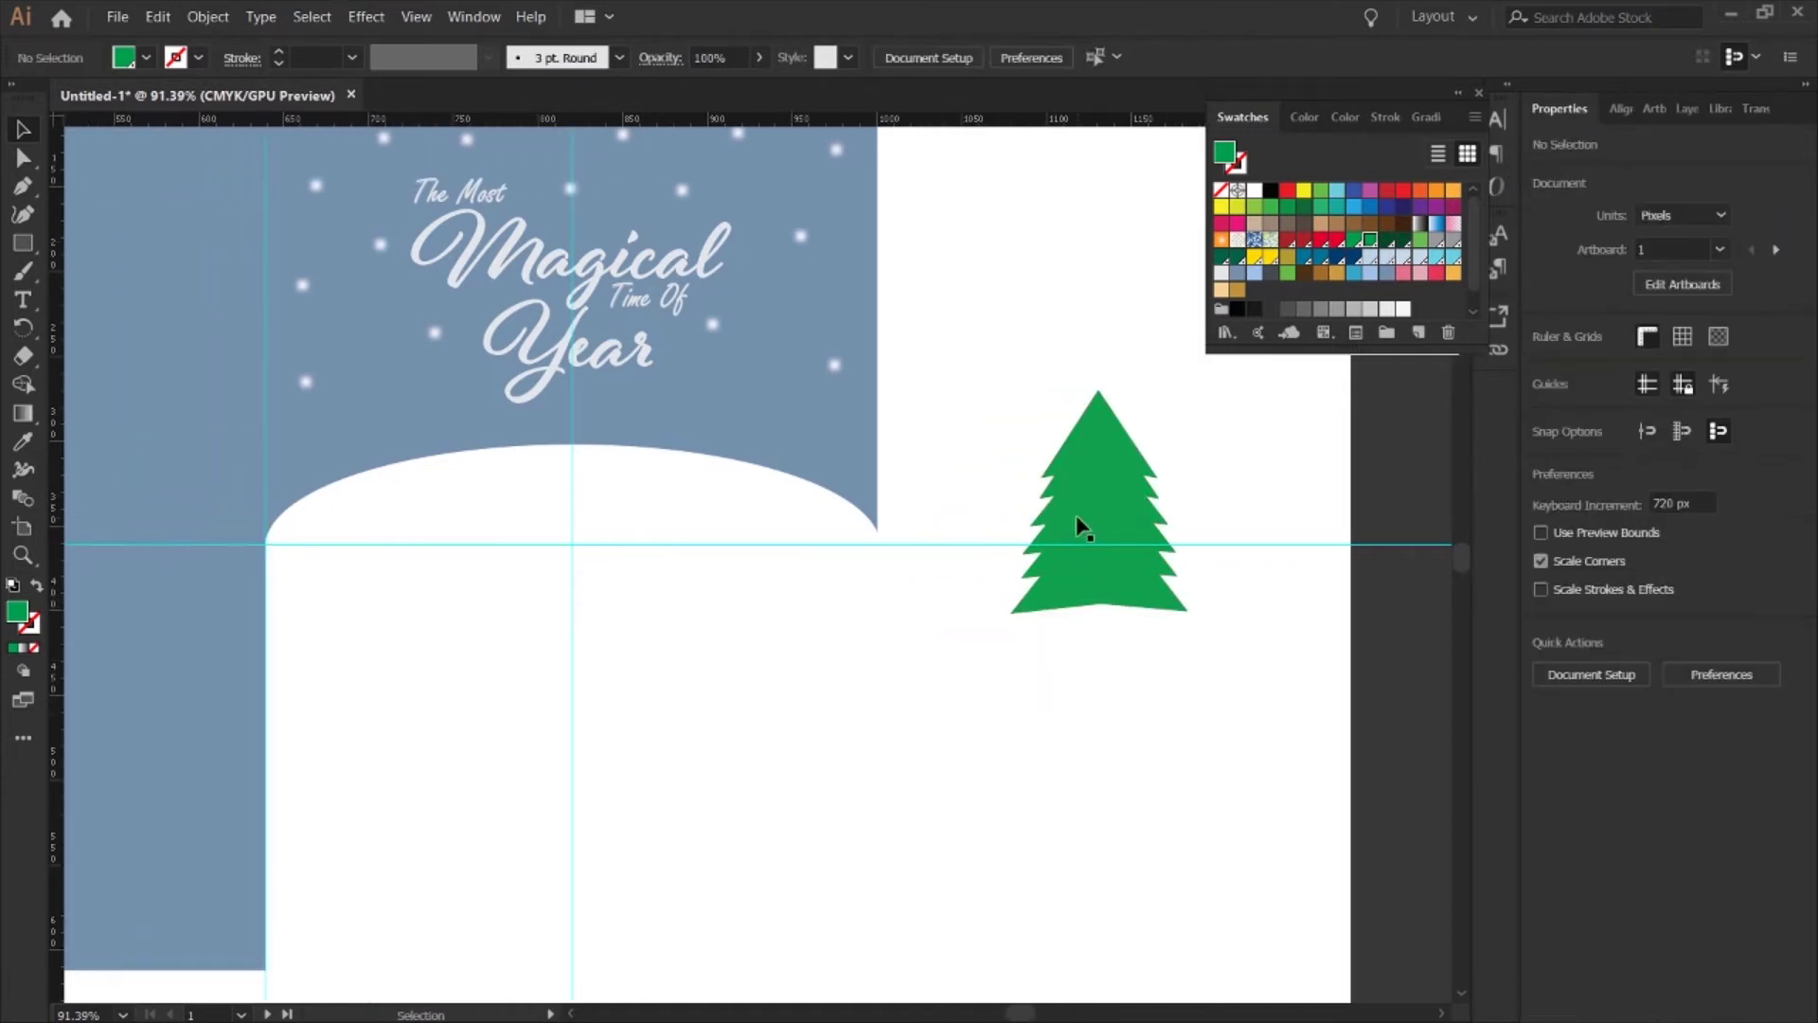
drag(1076, 520, 579, 525)
click(670, 613)
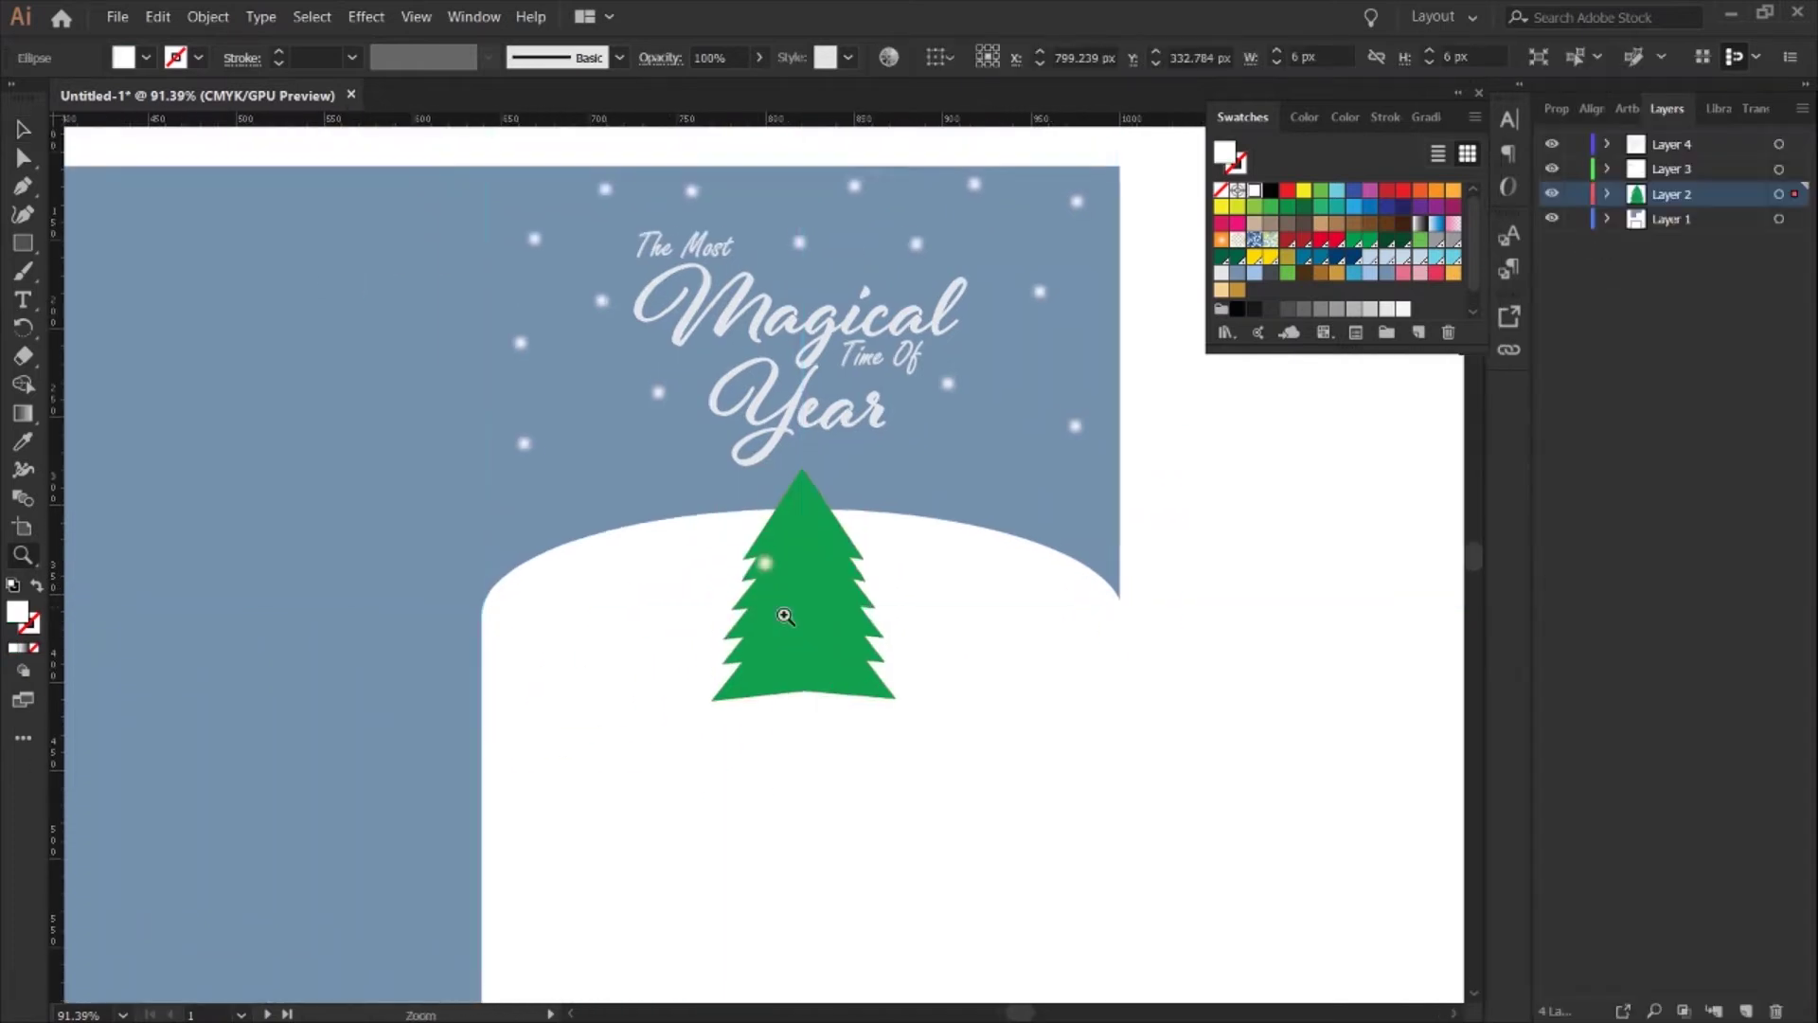
drag(787, 610, 1006, 676)
- Place yellow glowing lights at the tree's left and upper-right branch tips
key(v)
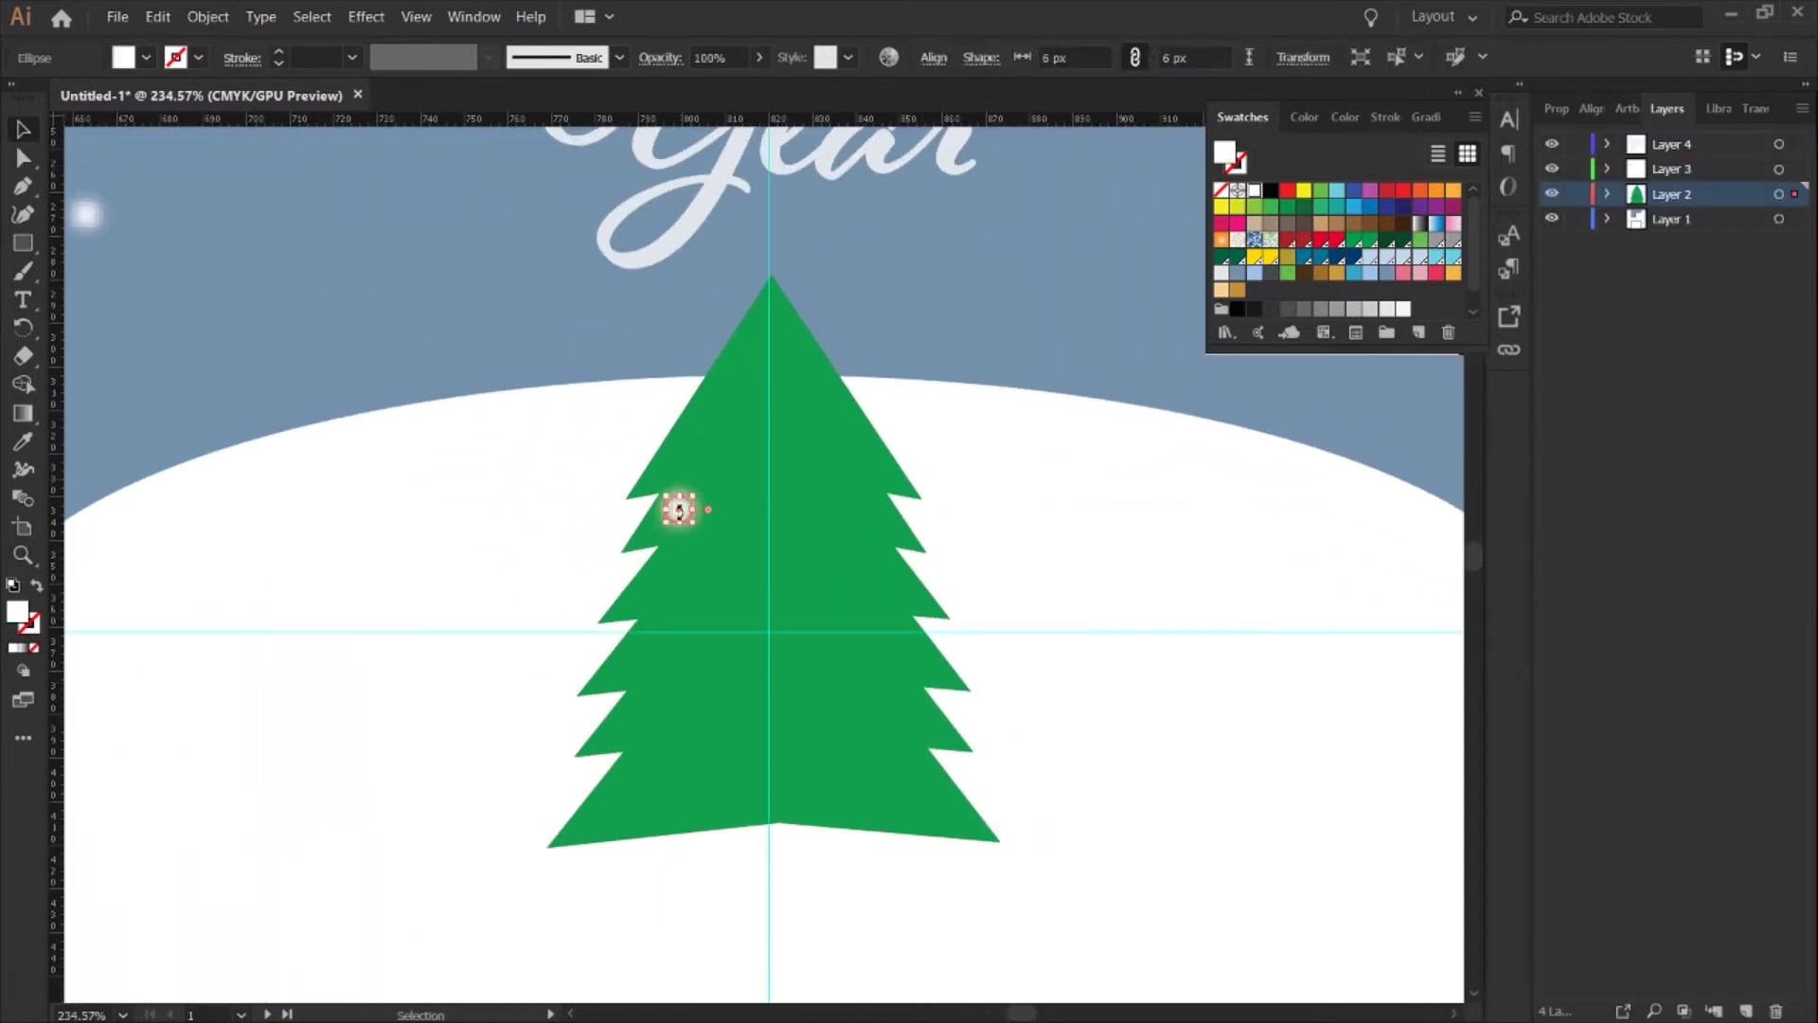
scroll(679, 512, up, 2)
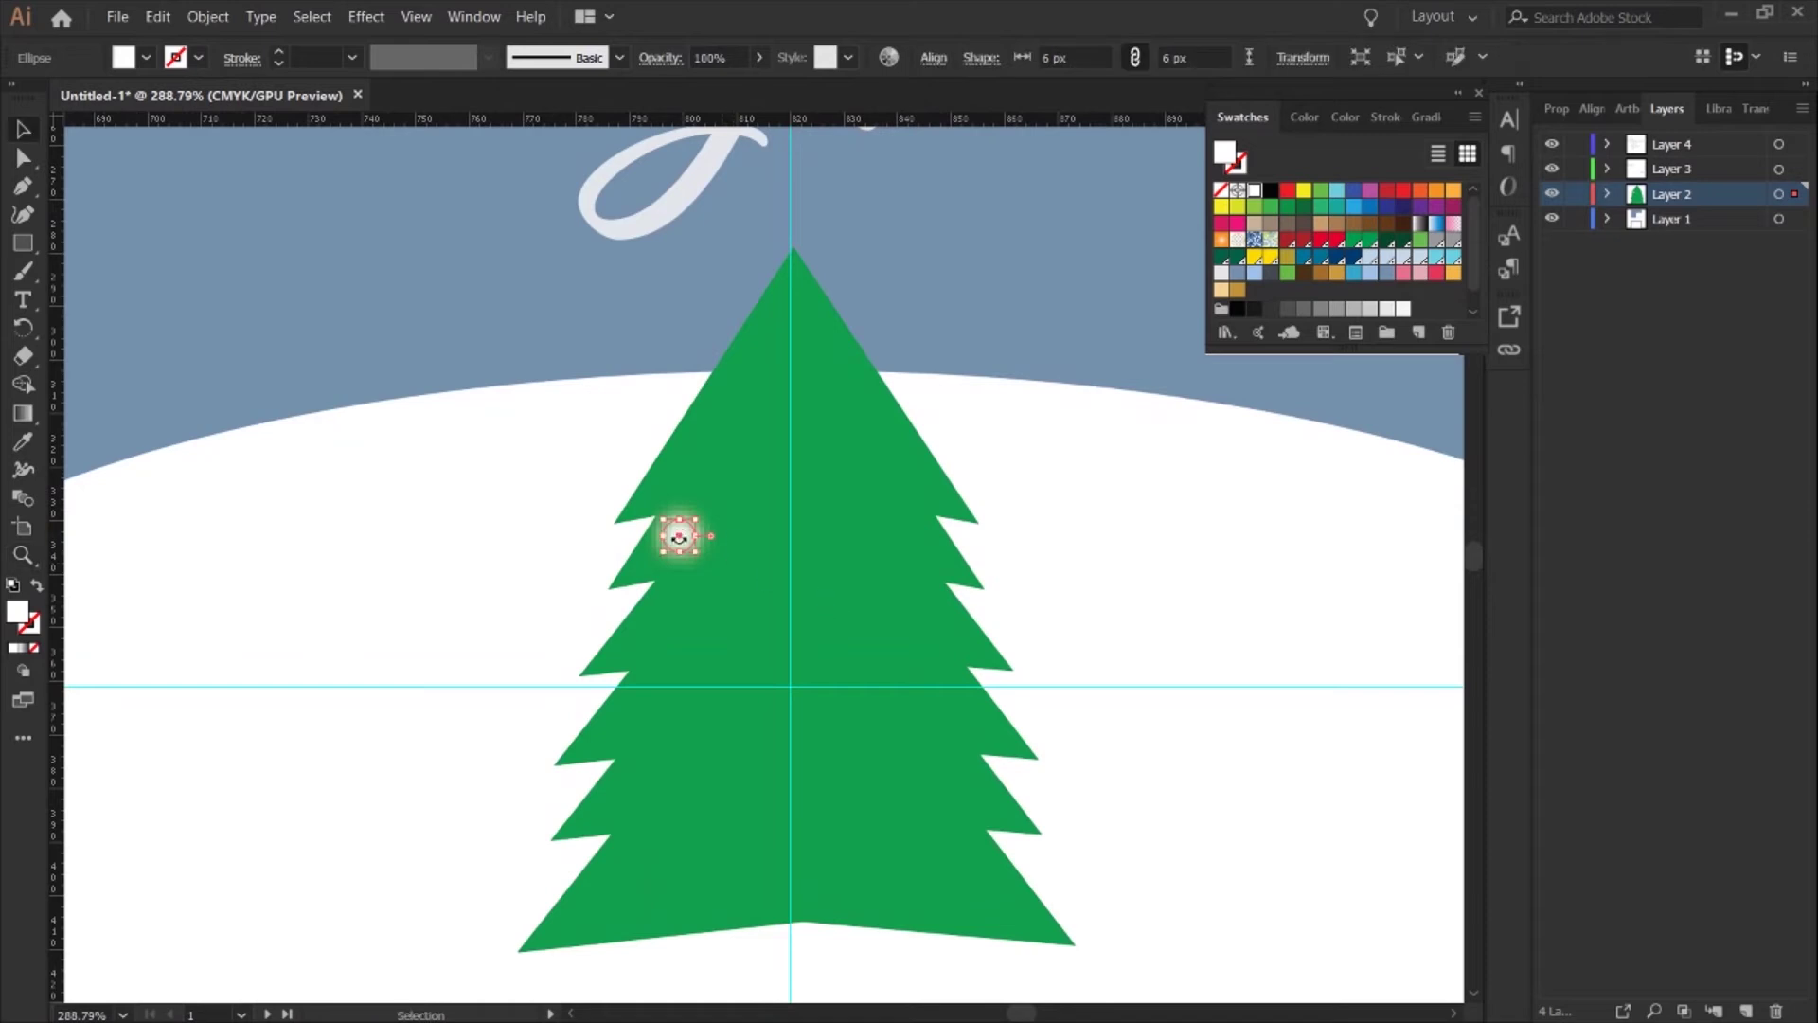
drag(680, 536, 668, 514)
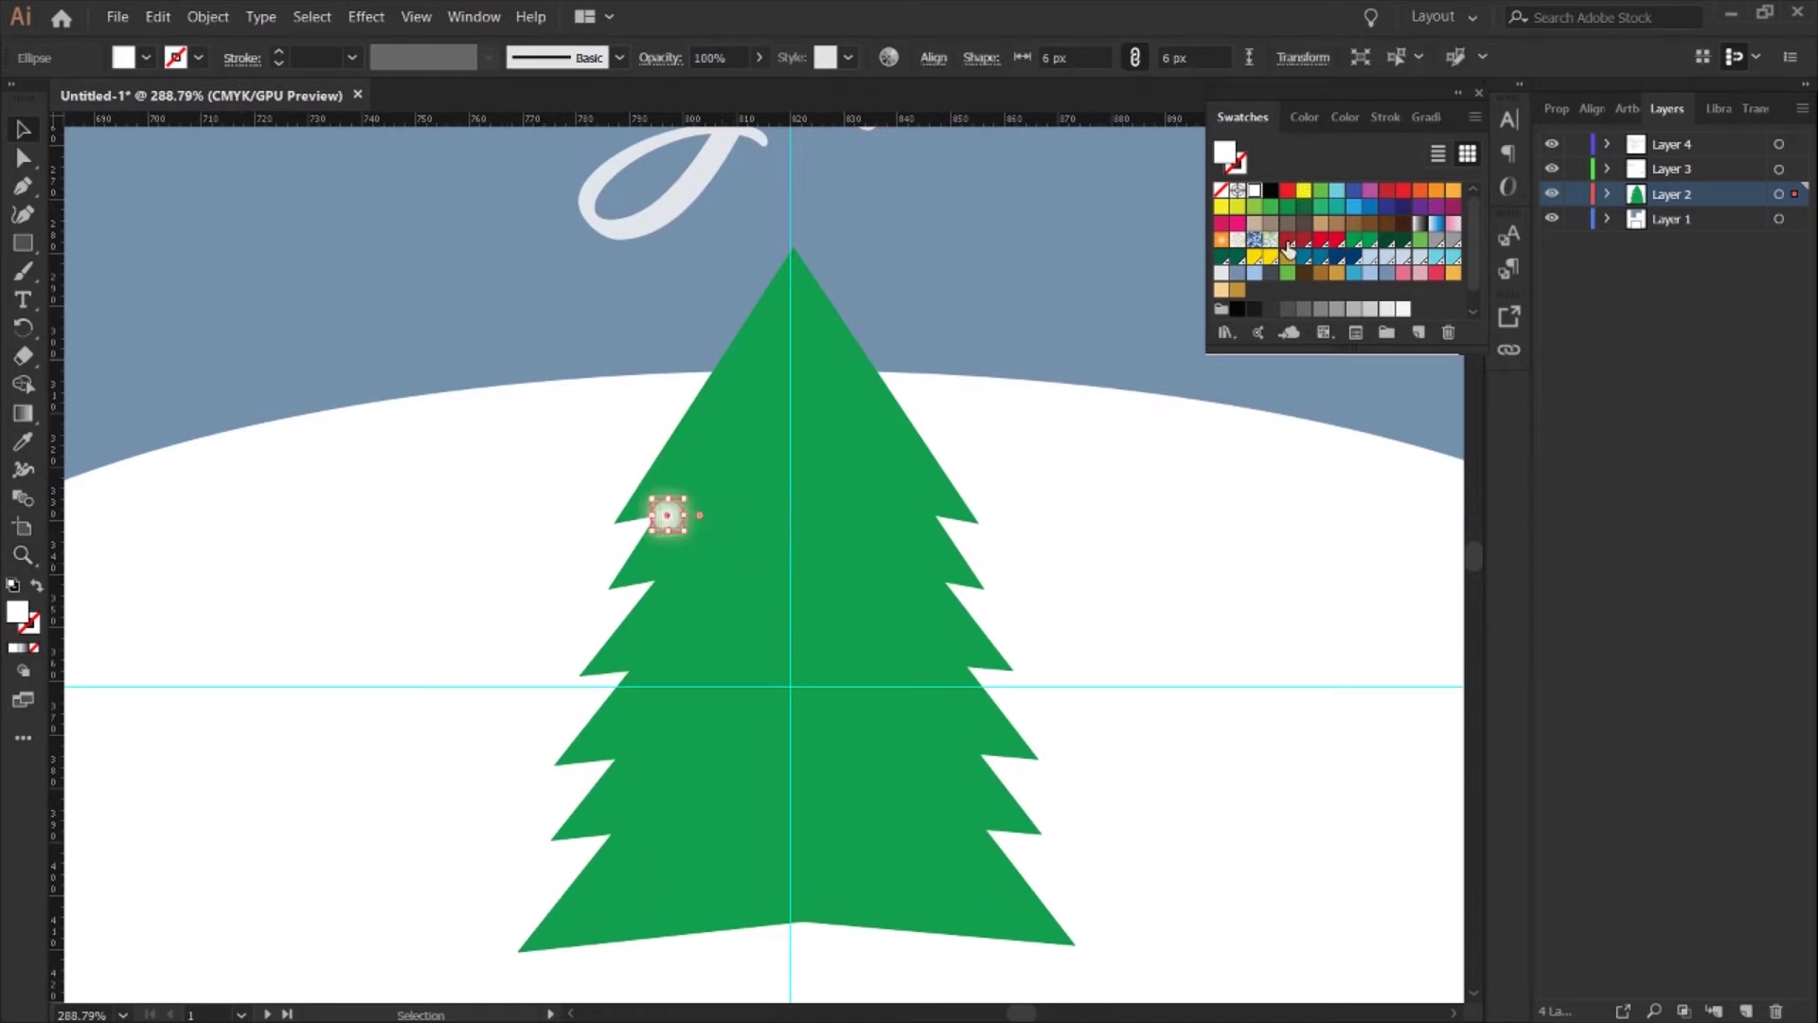
click(1256, 255)
click(1098, 568)
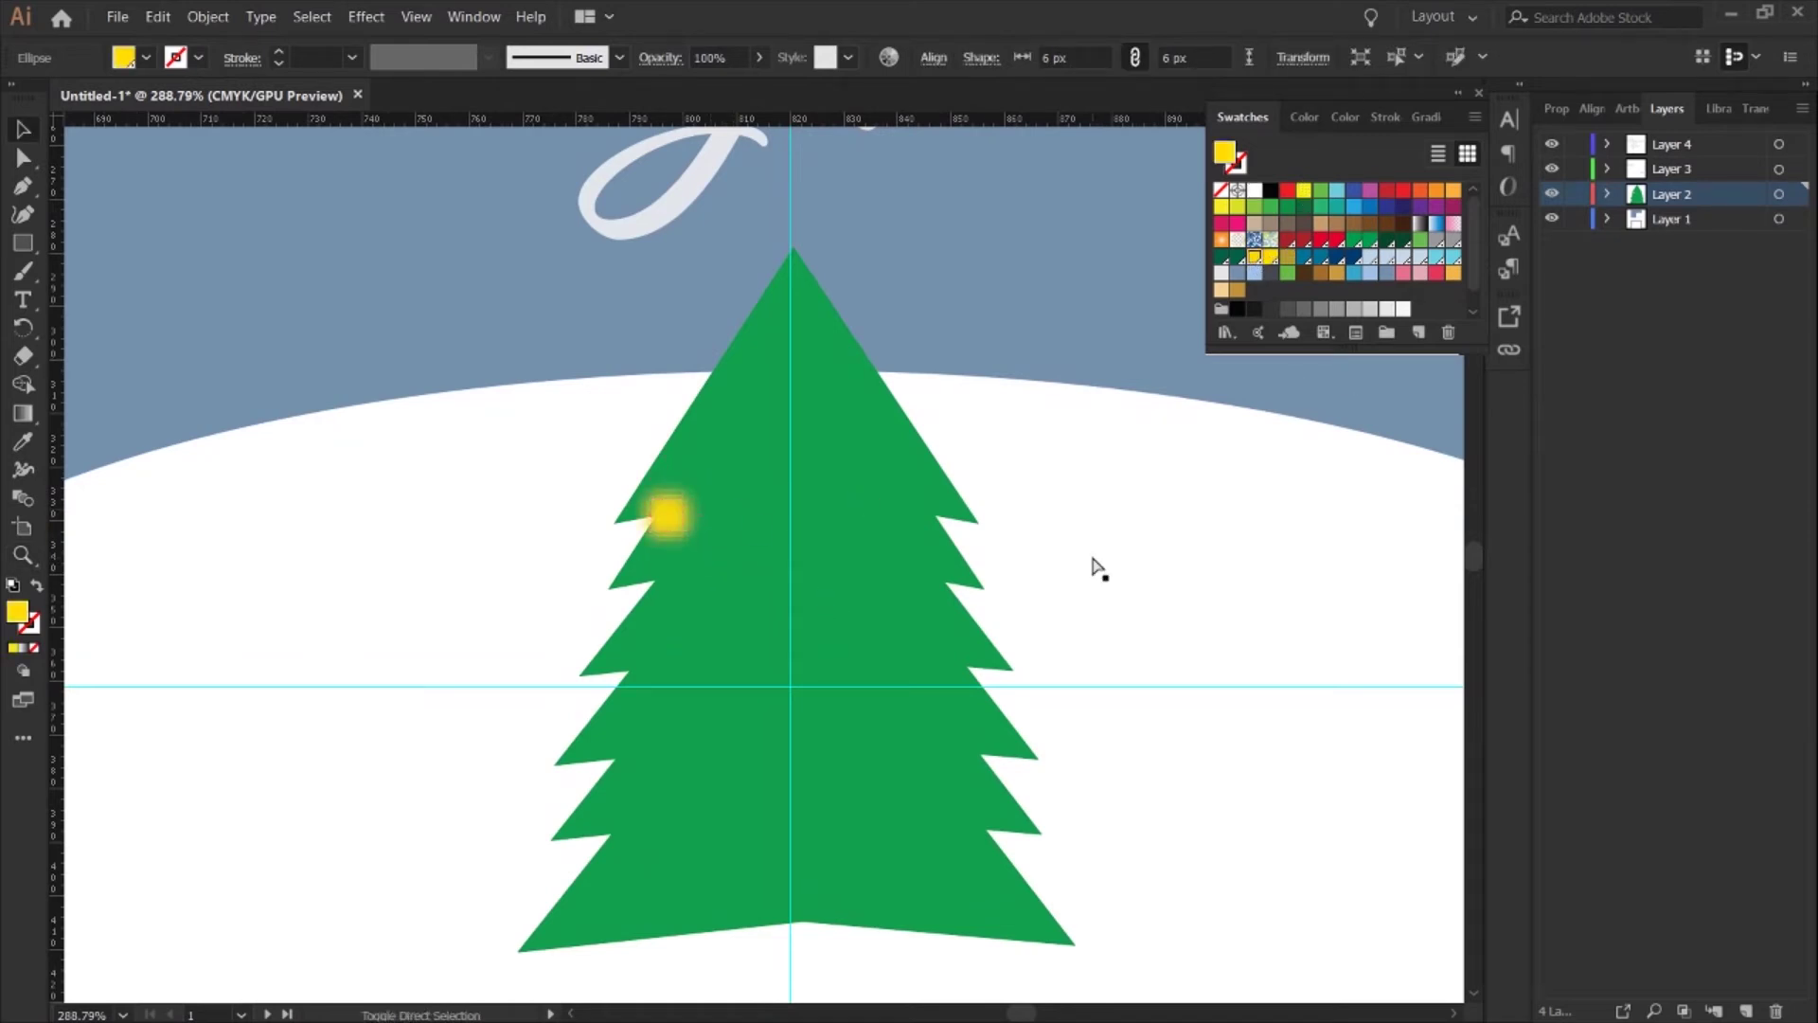
mouse_move(680, 527)
mouse_down()
mouse_move(780, 475)
mouse_move(790, 492)
mouse_move(886, 422)
mouse_up()
click(933, 457)
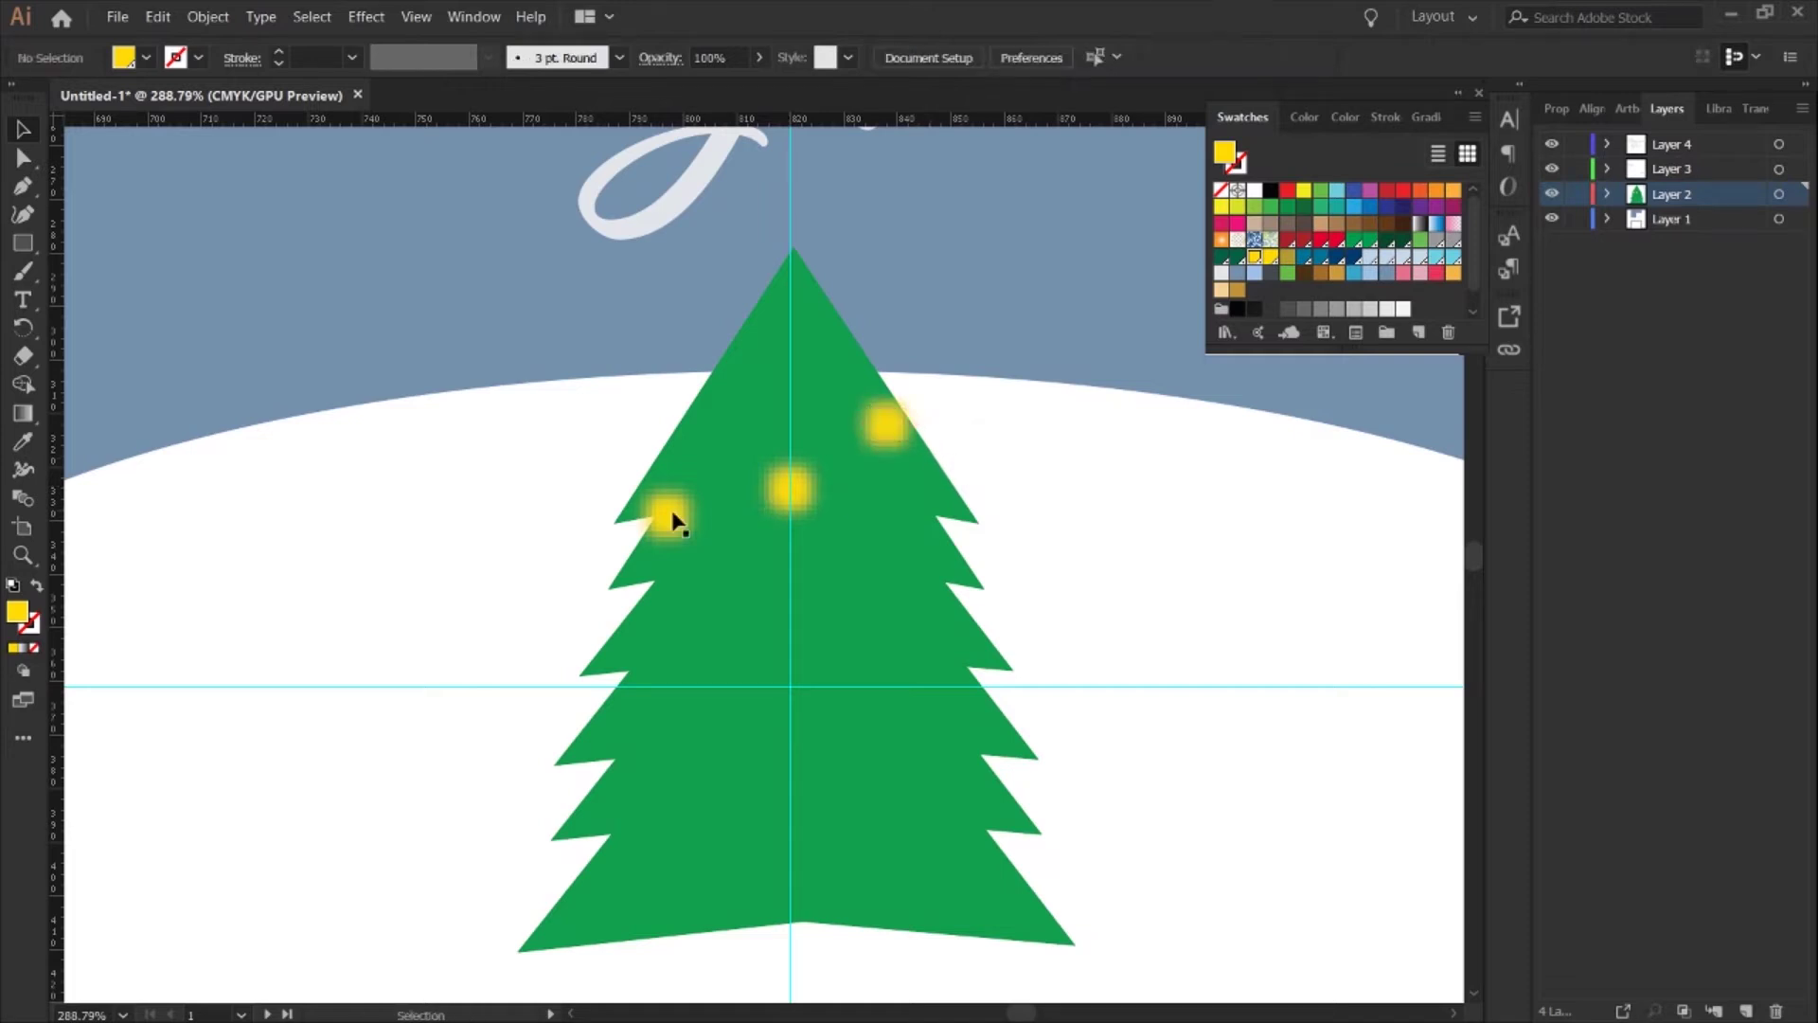
click(886, 426)
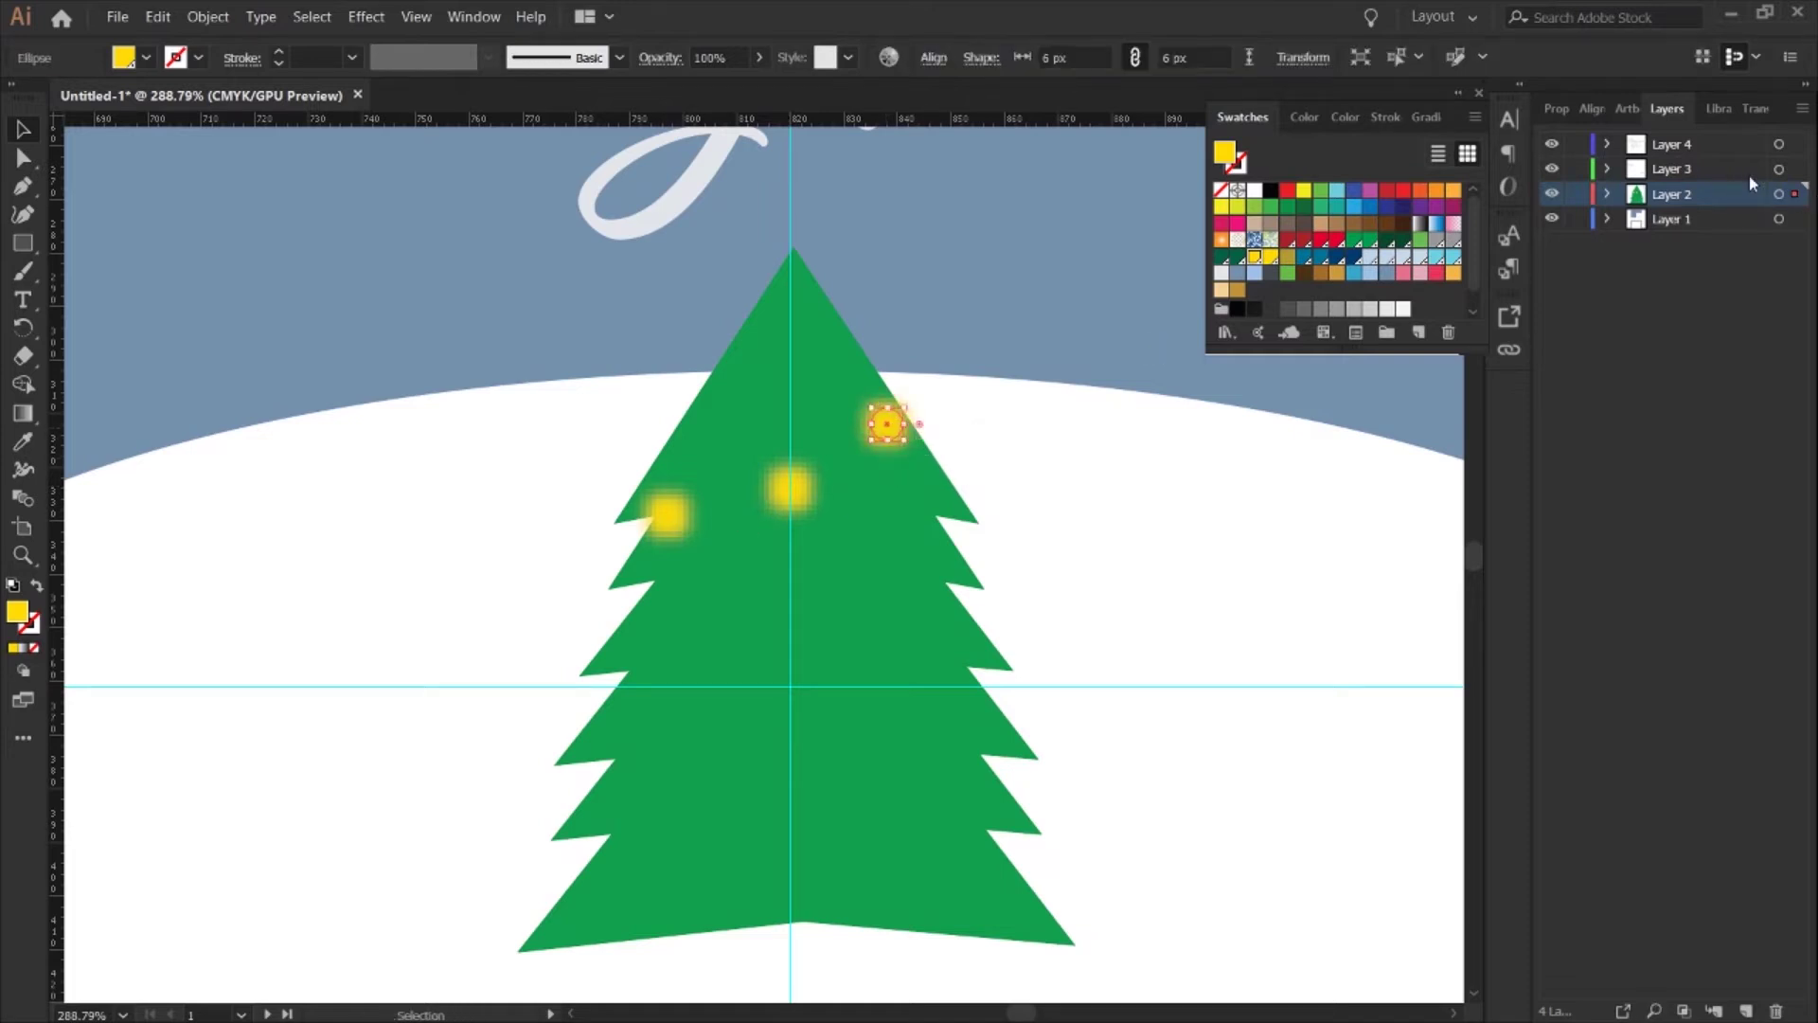
click(1608, 195)
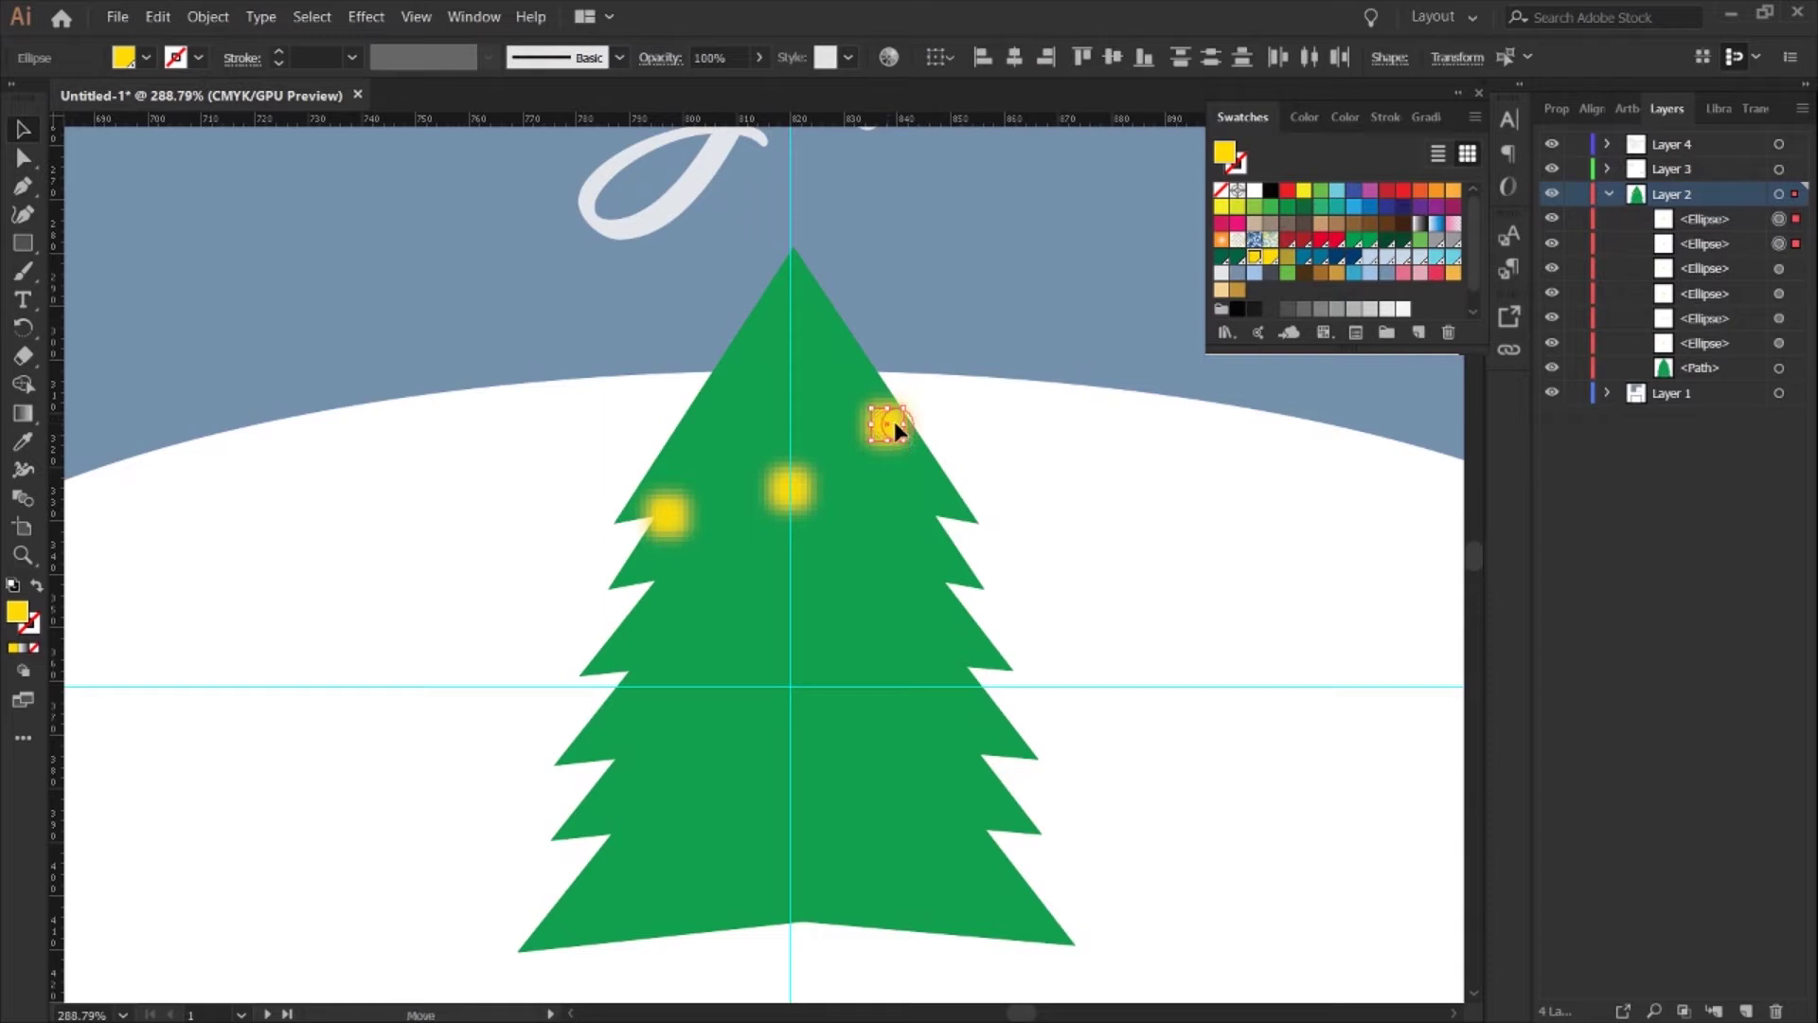
drag(894, 420, 897, 424)
click(1035, 507)
click(1795, 343)
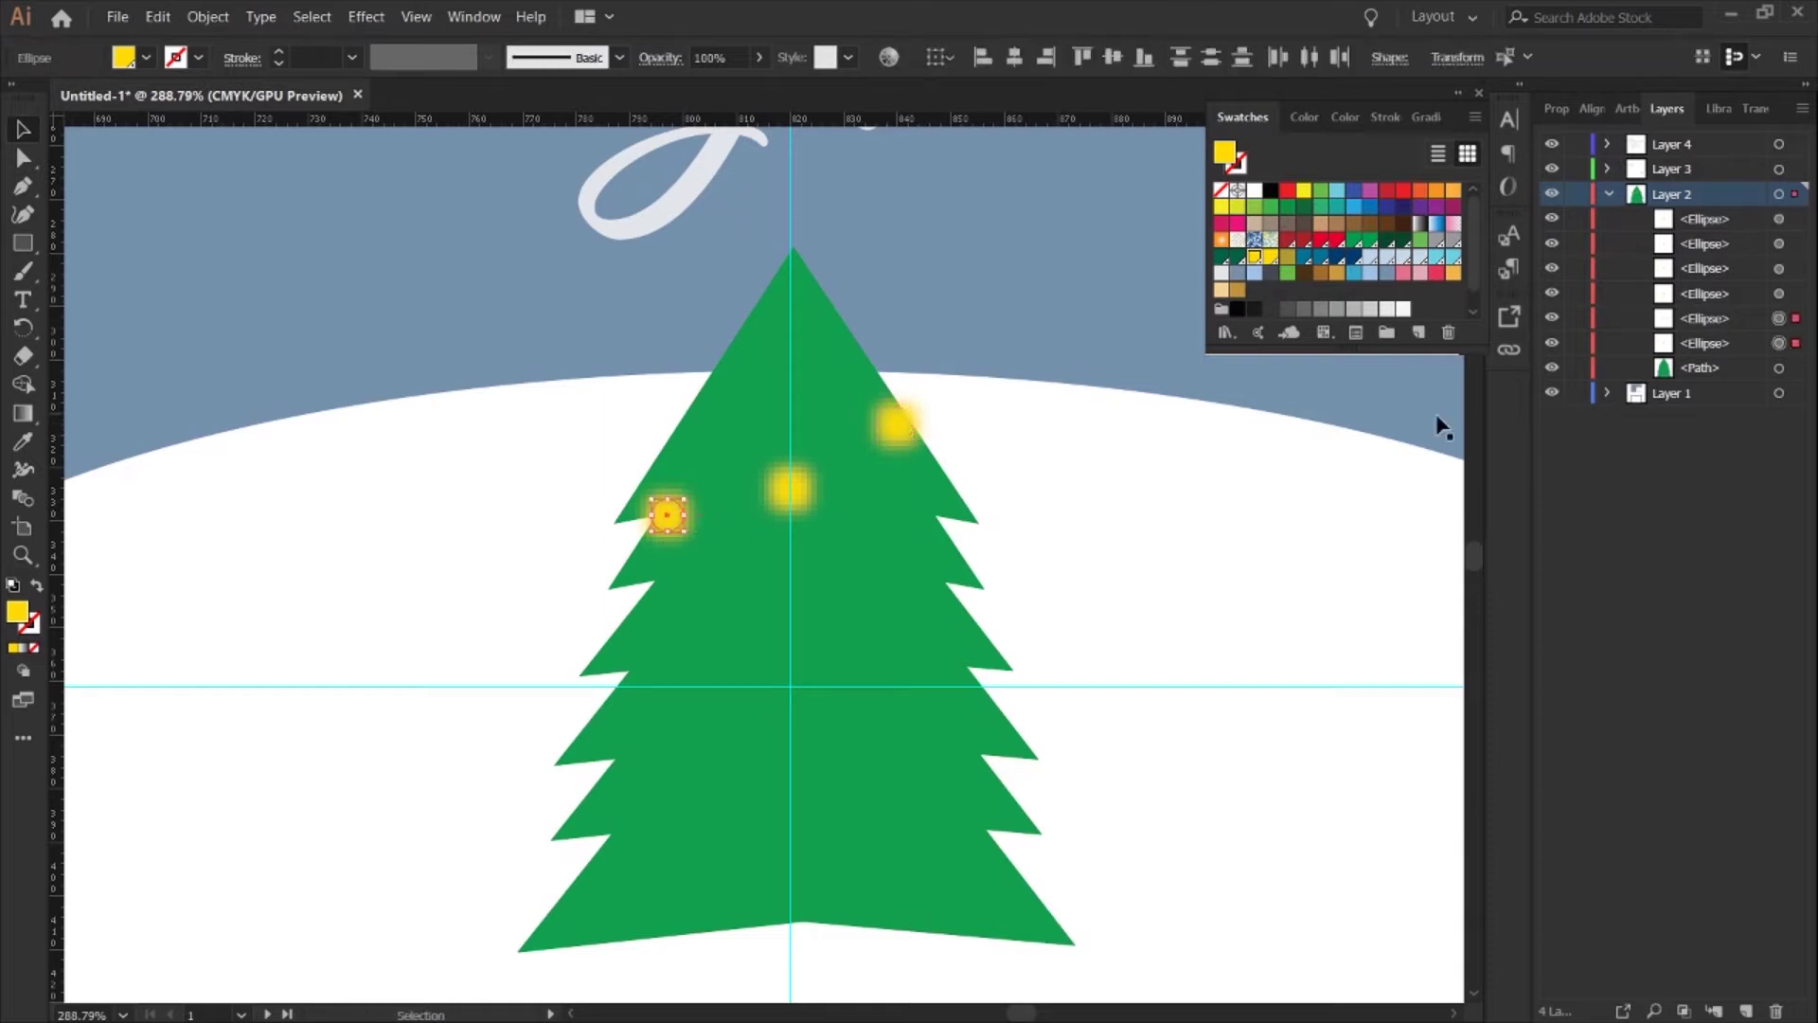
- Add a red light between the yellow ones and paste a further copy in front
drag(668, 515, 724, 510)
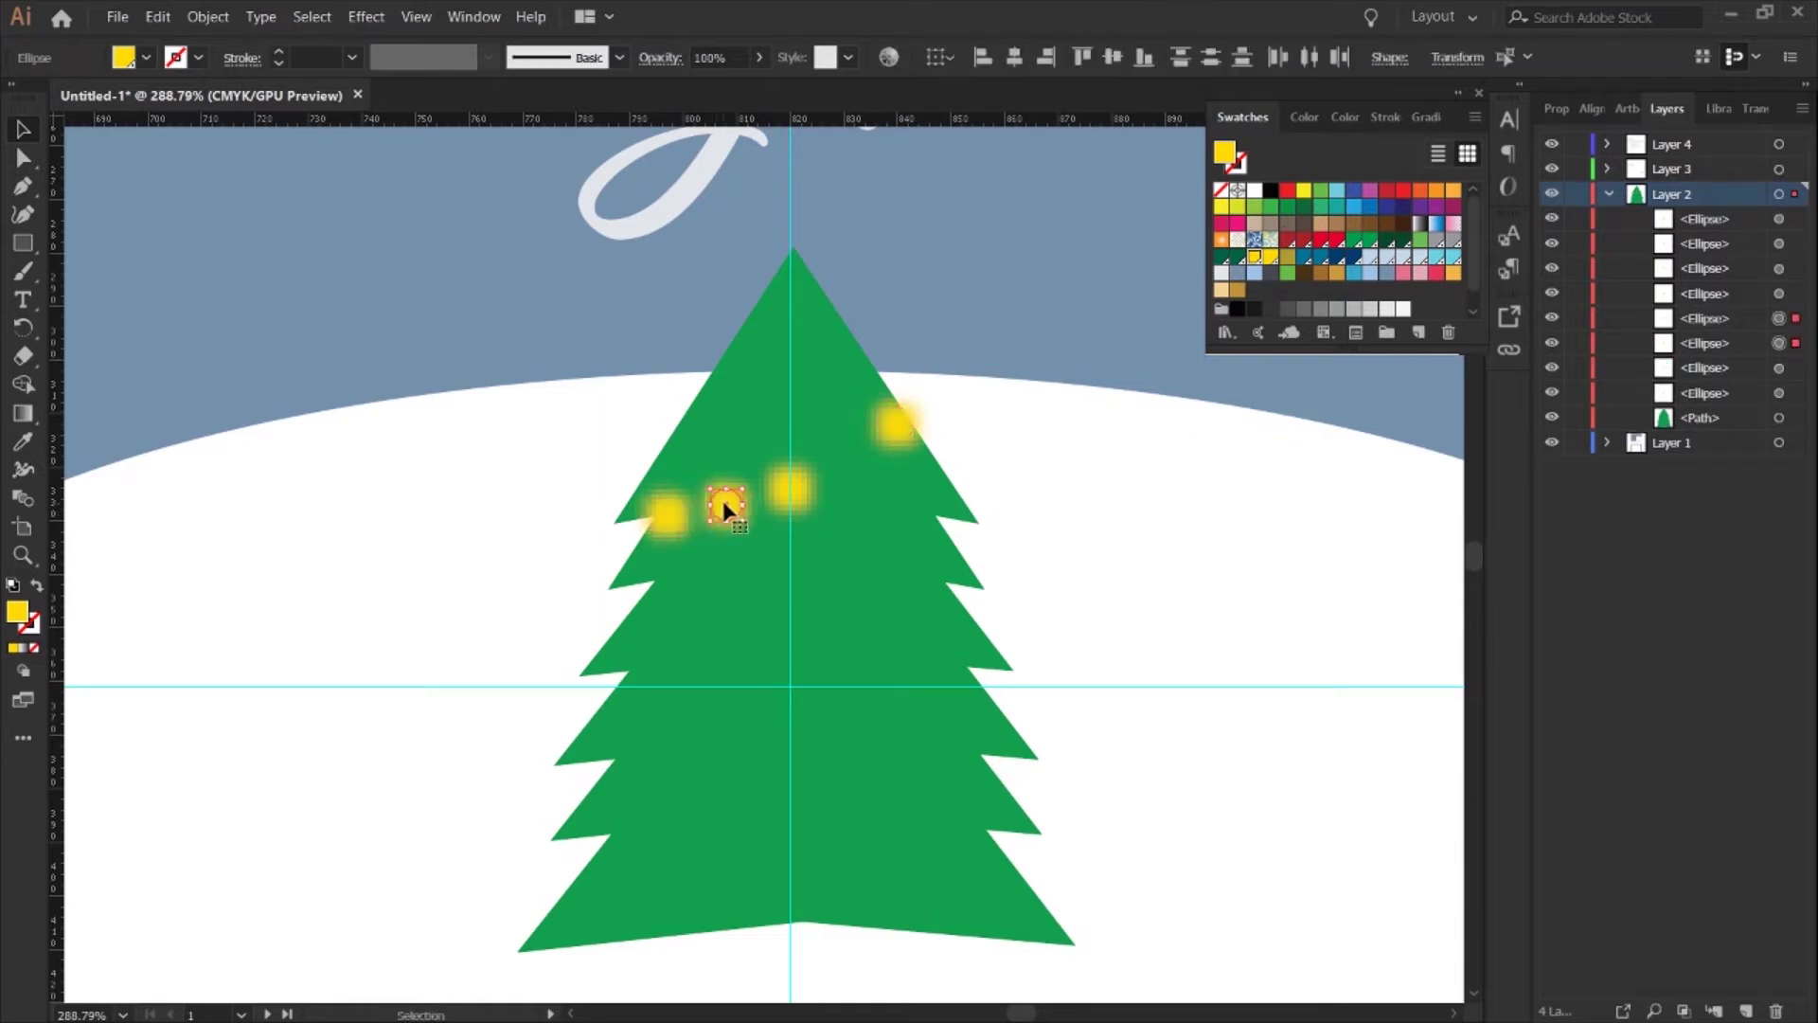
click(1322, 242)
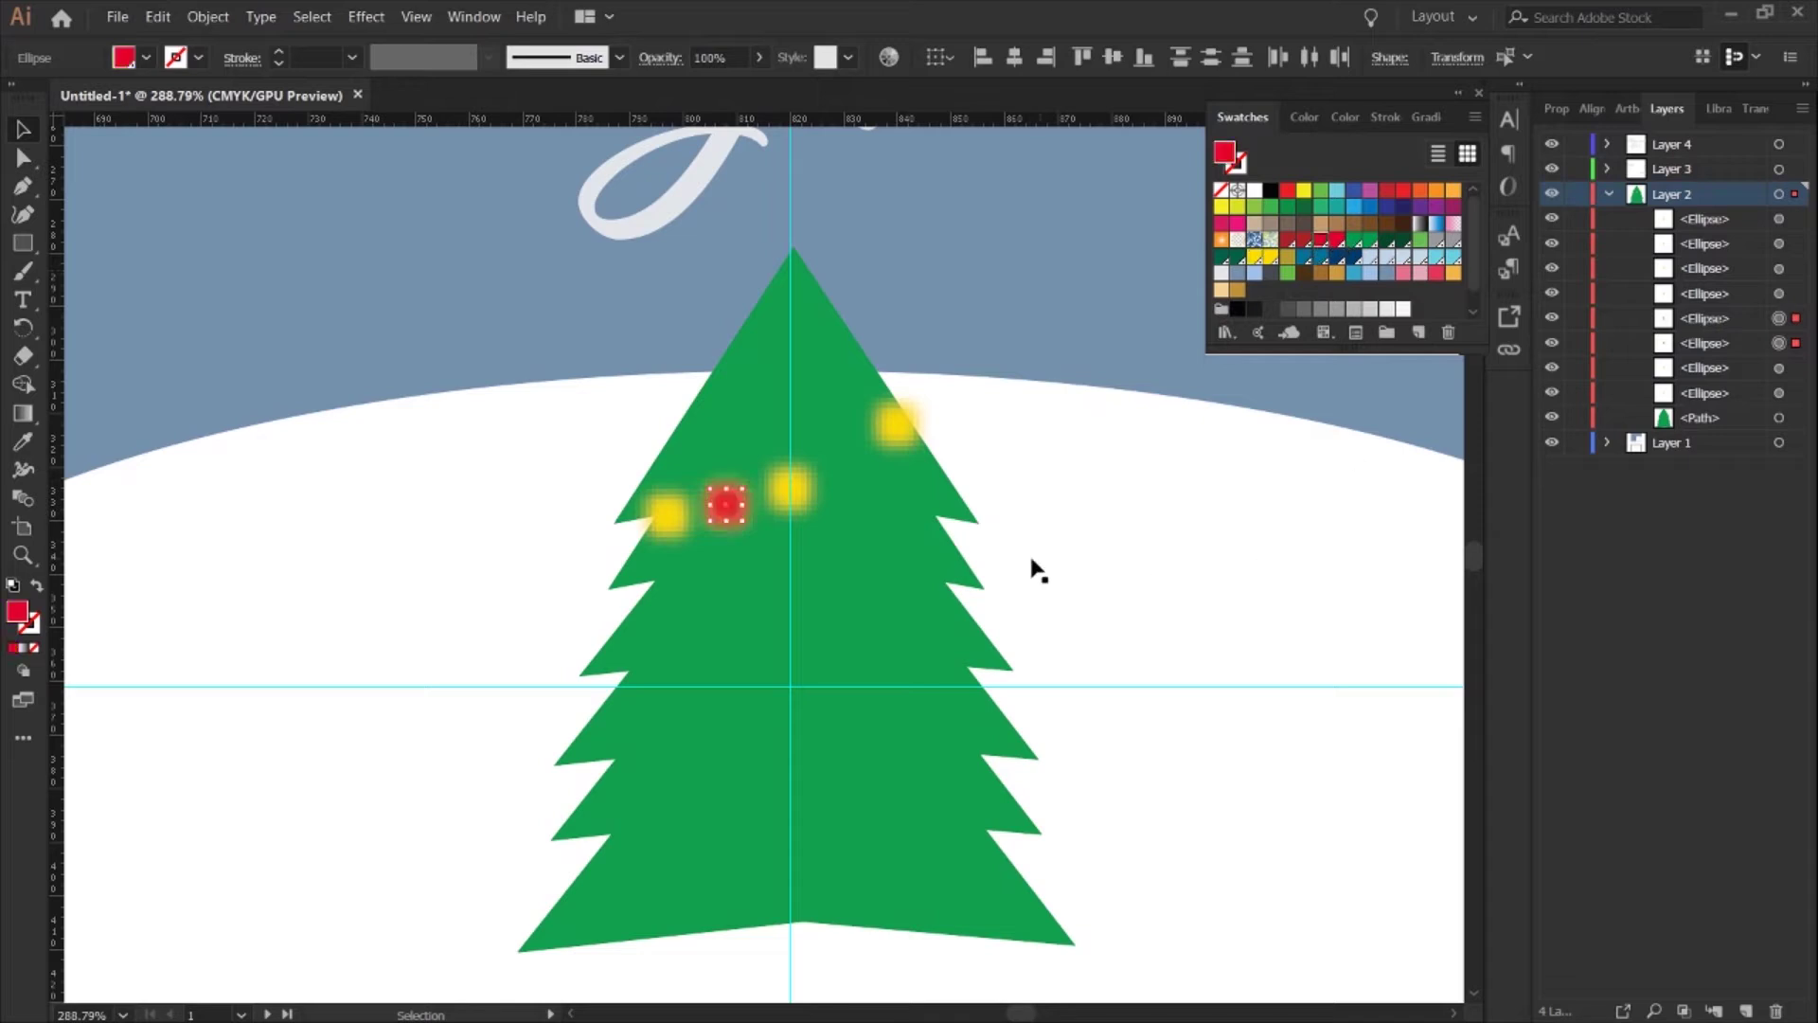
key(ctrl+c)
key(ctrl+f)
key(ctrl+f)
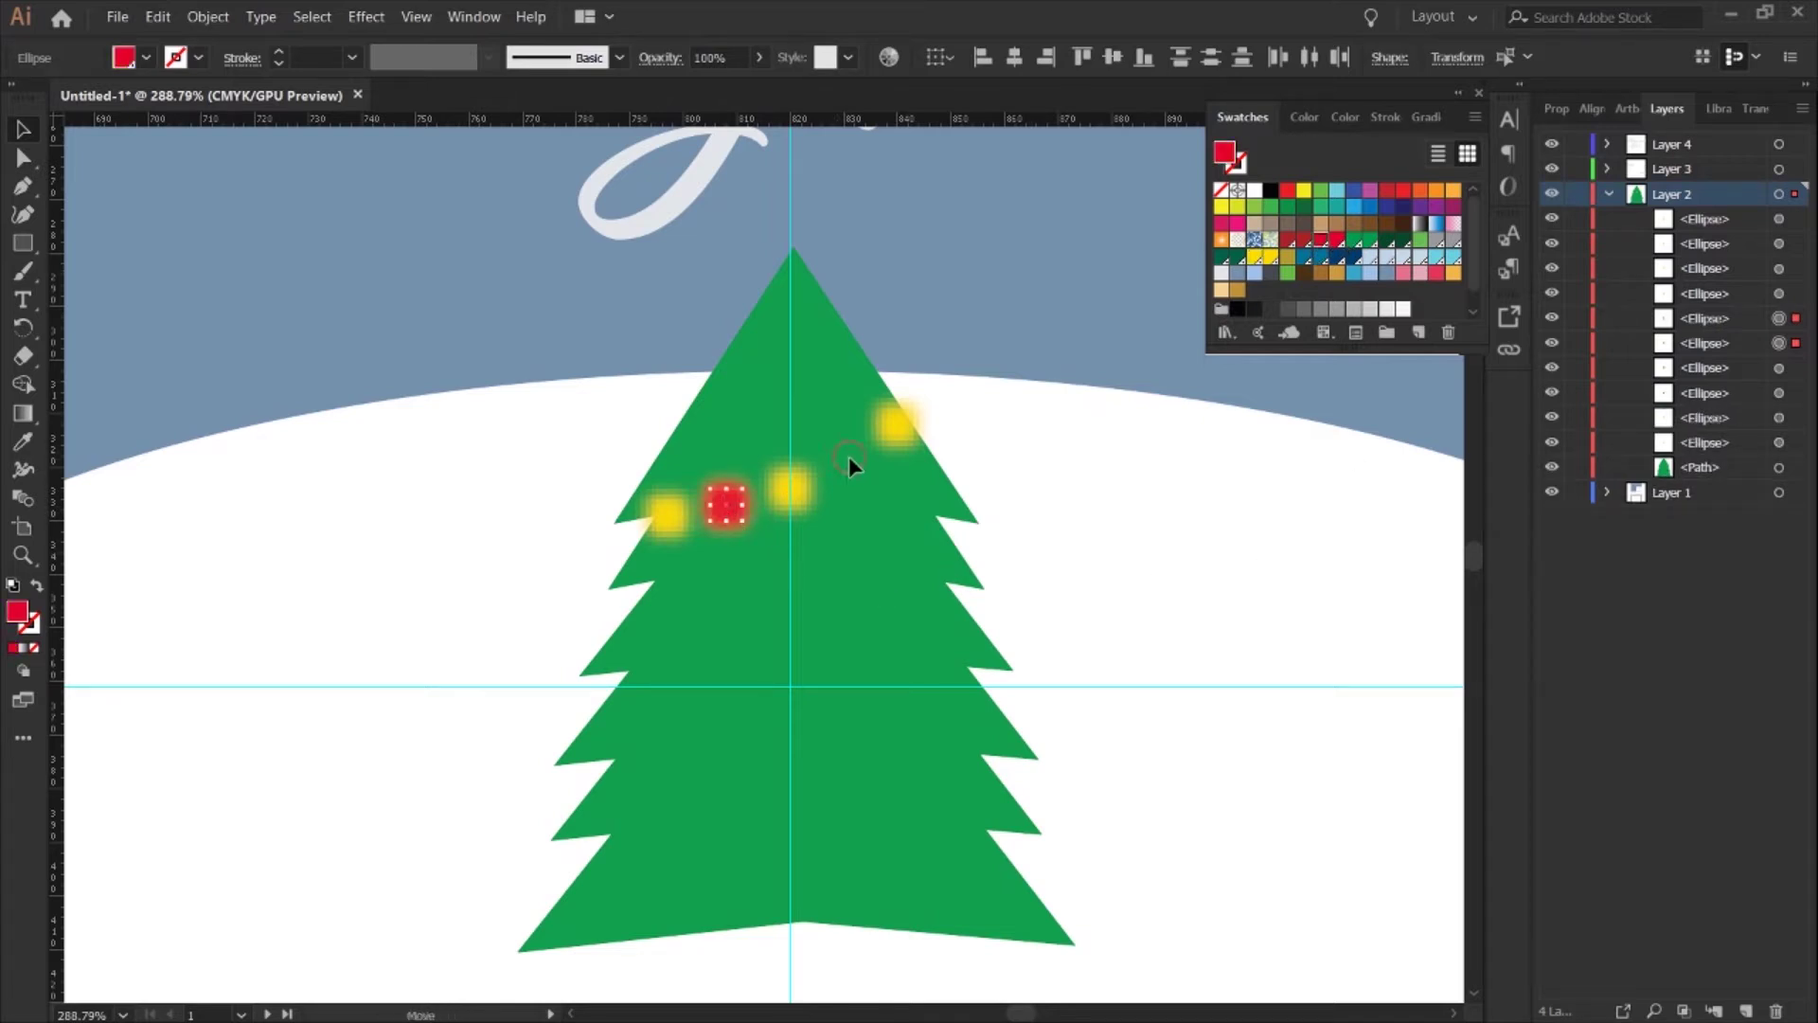
drag(848, 462, 858, 468)
click(1140, 650)
- Copy the first row of lights and paste it lower down as a second row
scroll(1132, 635, down, 1)
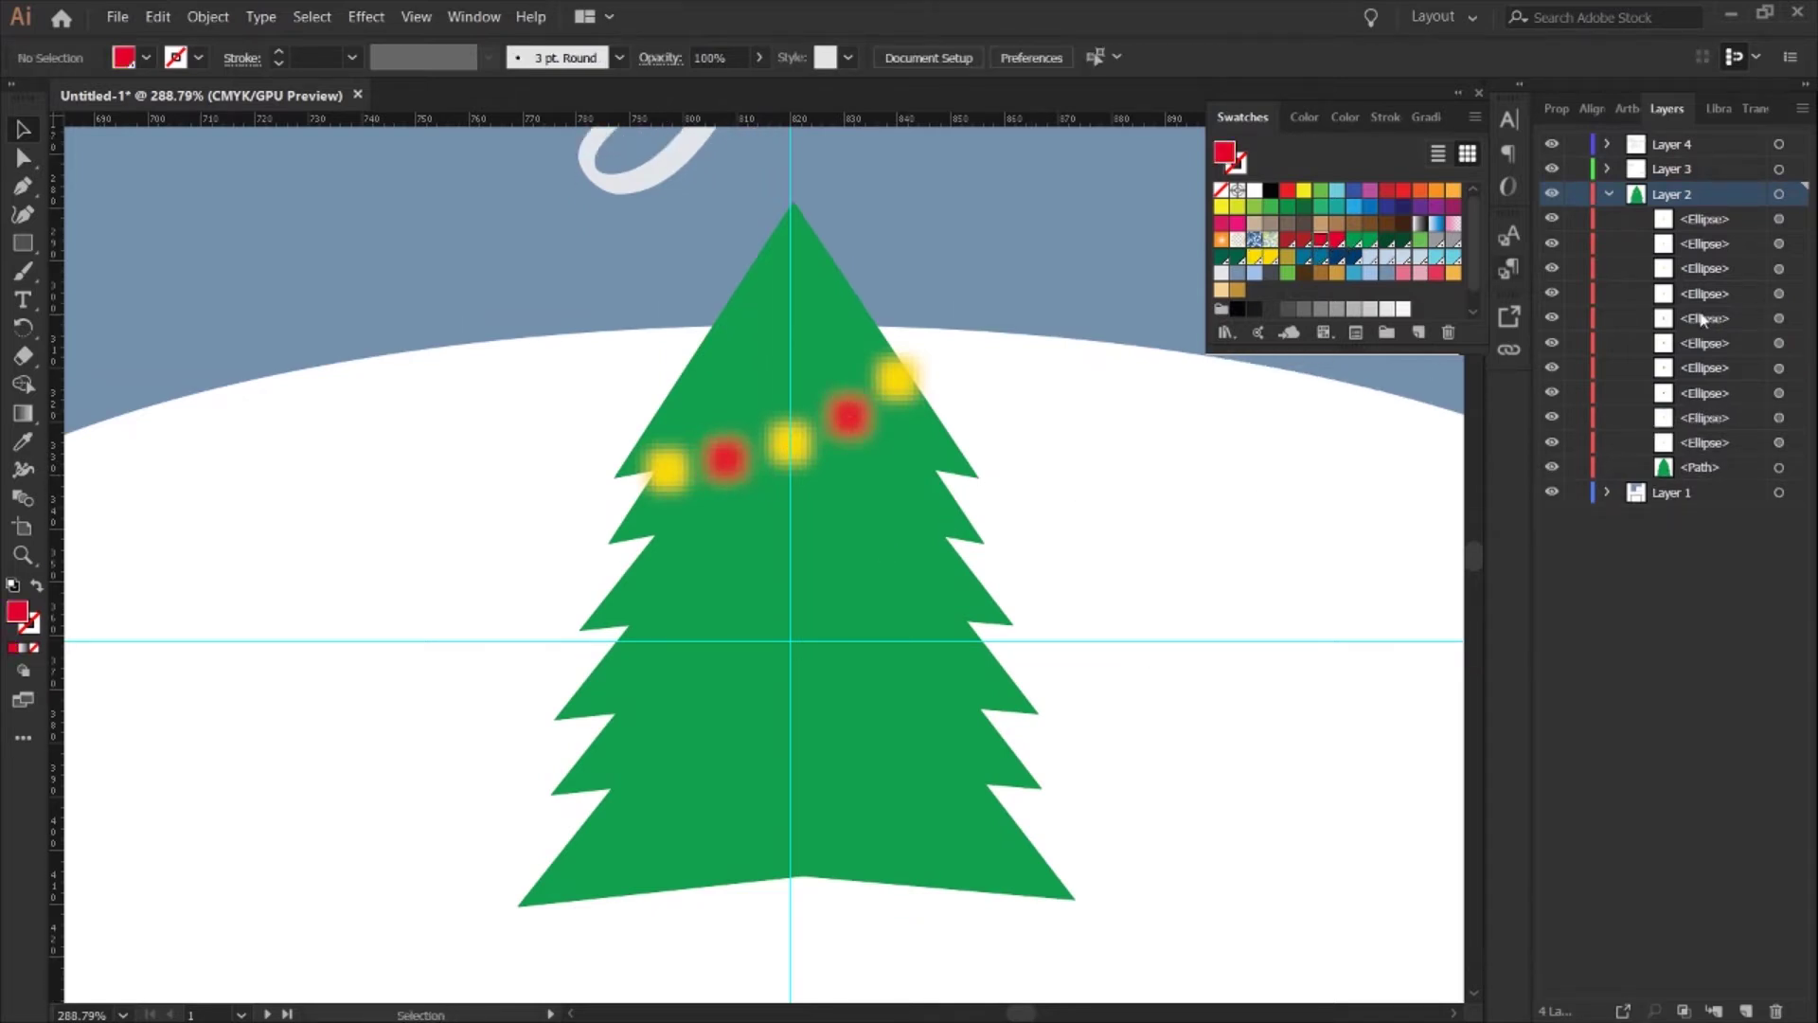
drag(1790, 219, 1790, 443)
key(ctrl+c)
key(ctrl+f)
drag(837, 466, 804, 626)
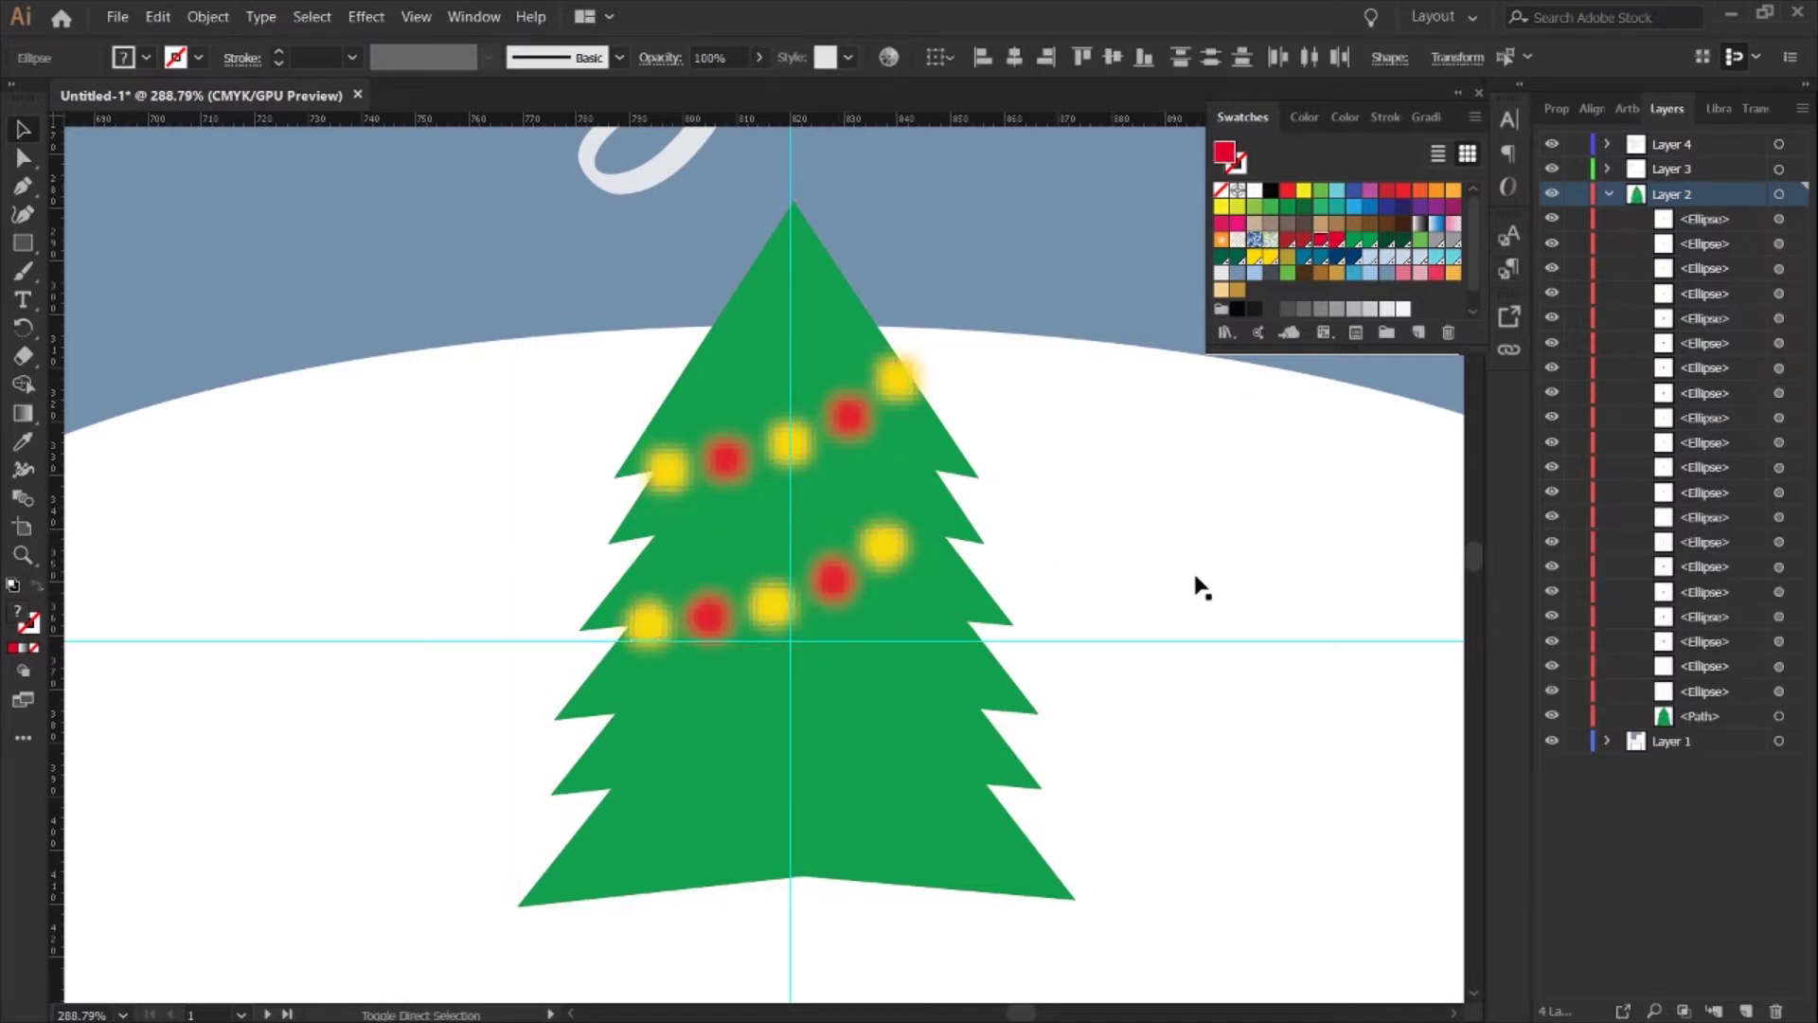
click(1780, 318)
shift+click(1780, 343)
key(ctrl+c)
key(ctrl+f)
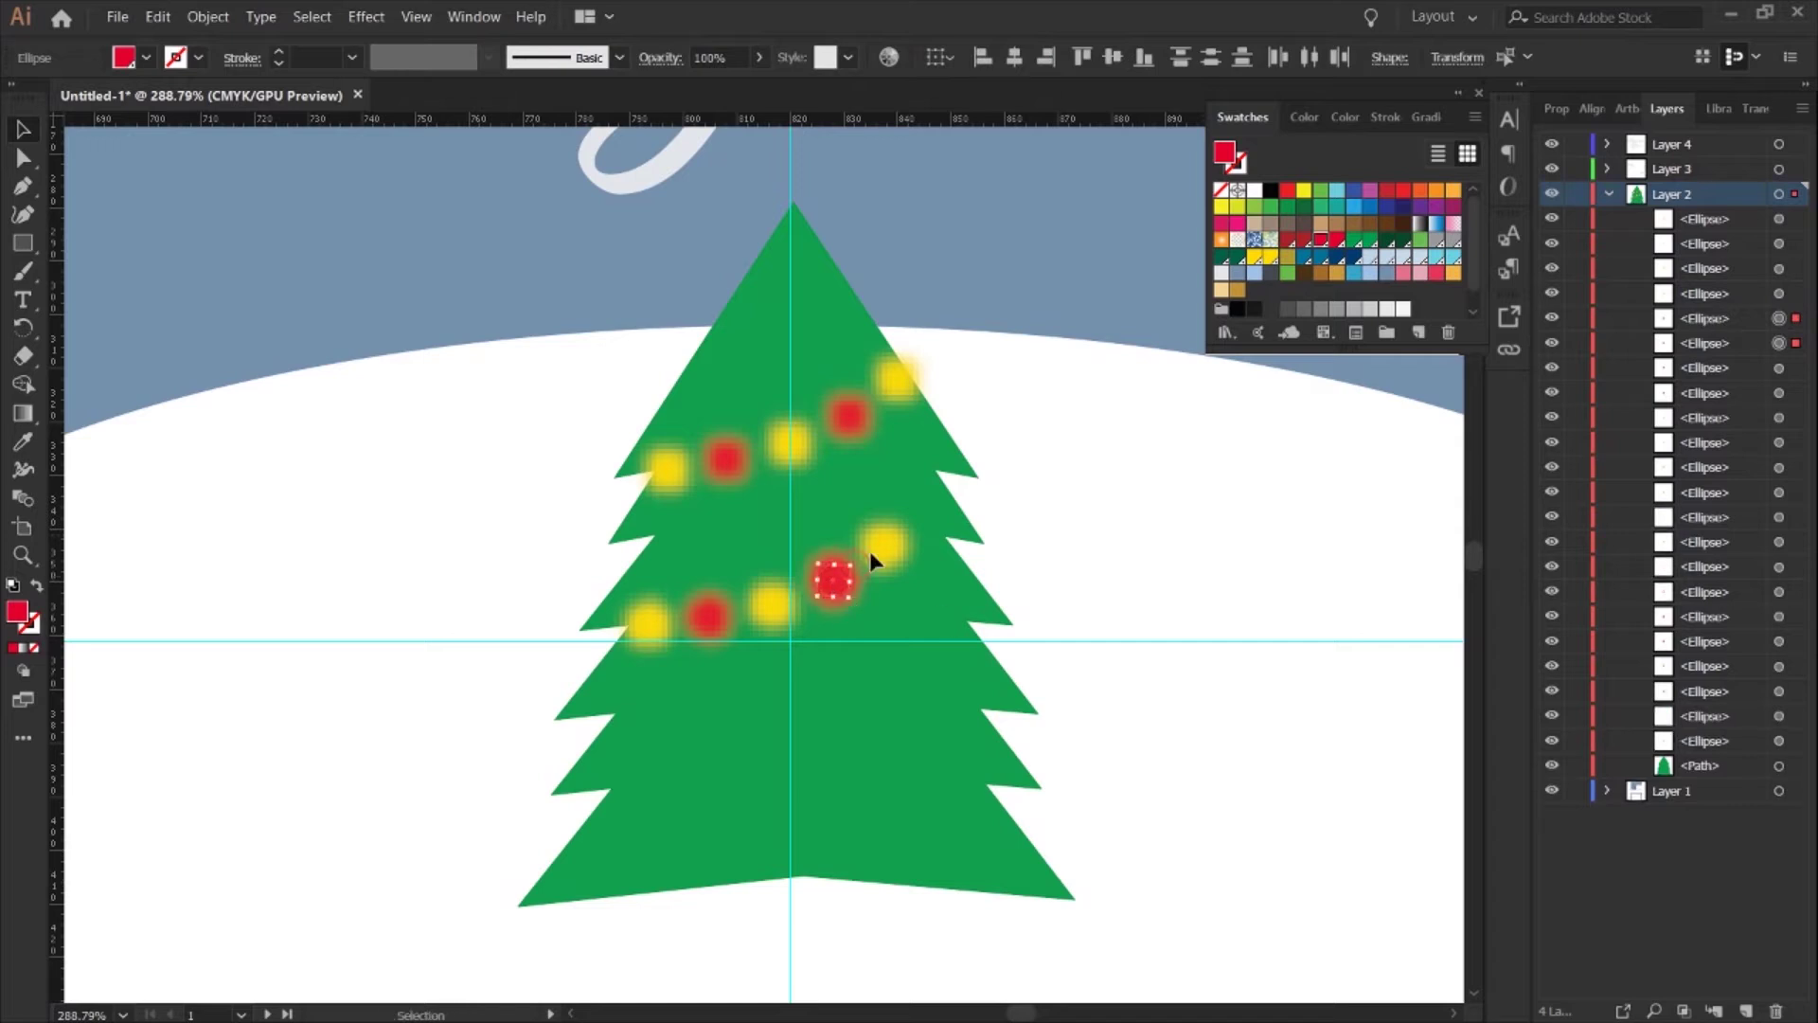
click(1064, 573)
- Select all the lights and duplicate them into a third row near the bottom
scroll(959, 439, down, 2)
key(z)
scroll(931, 434, down, 5)
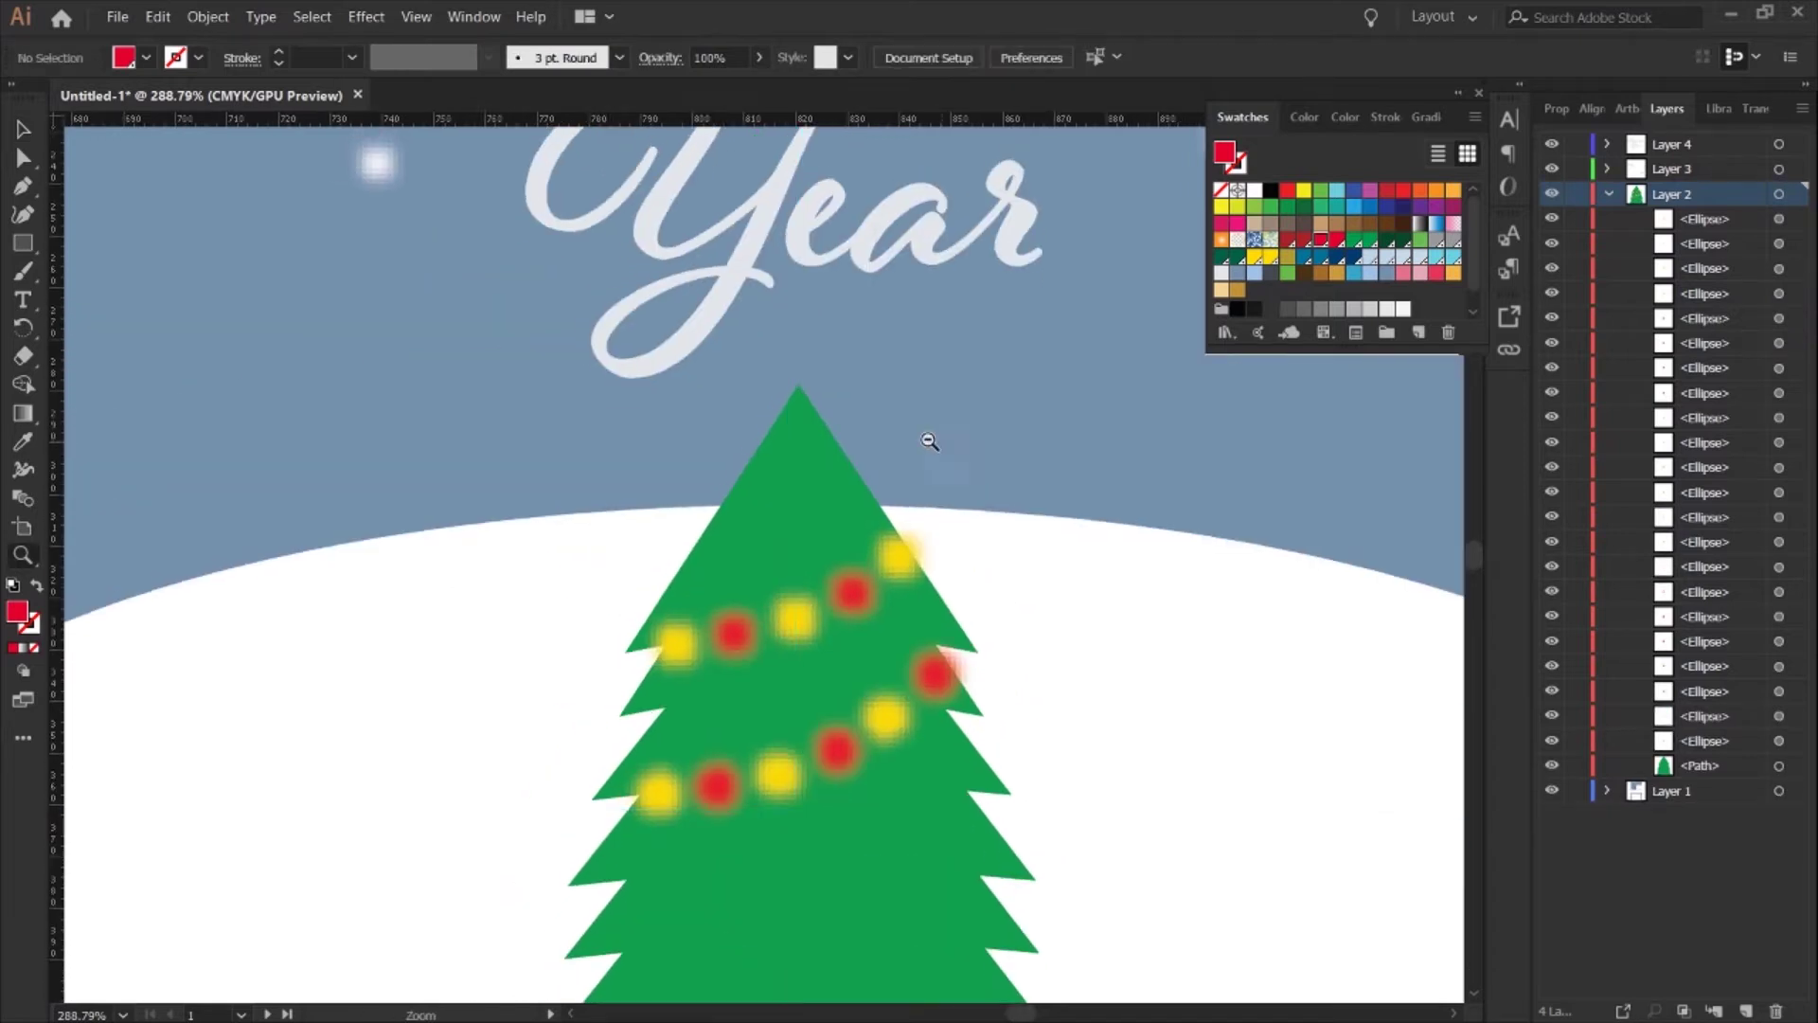
scroll(904, 530, up, 5)
key(v)
click(673, 567)
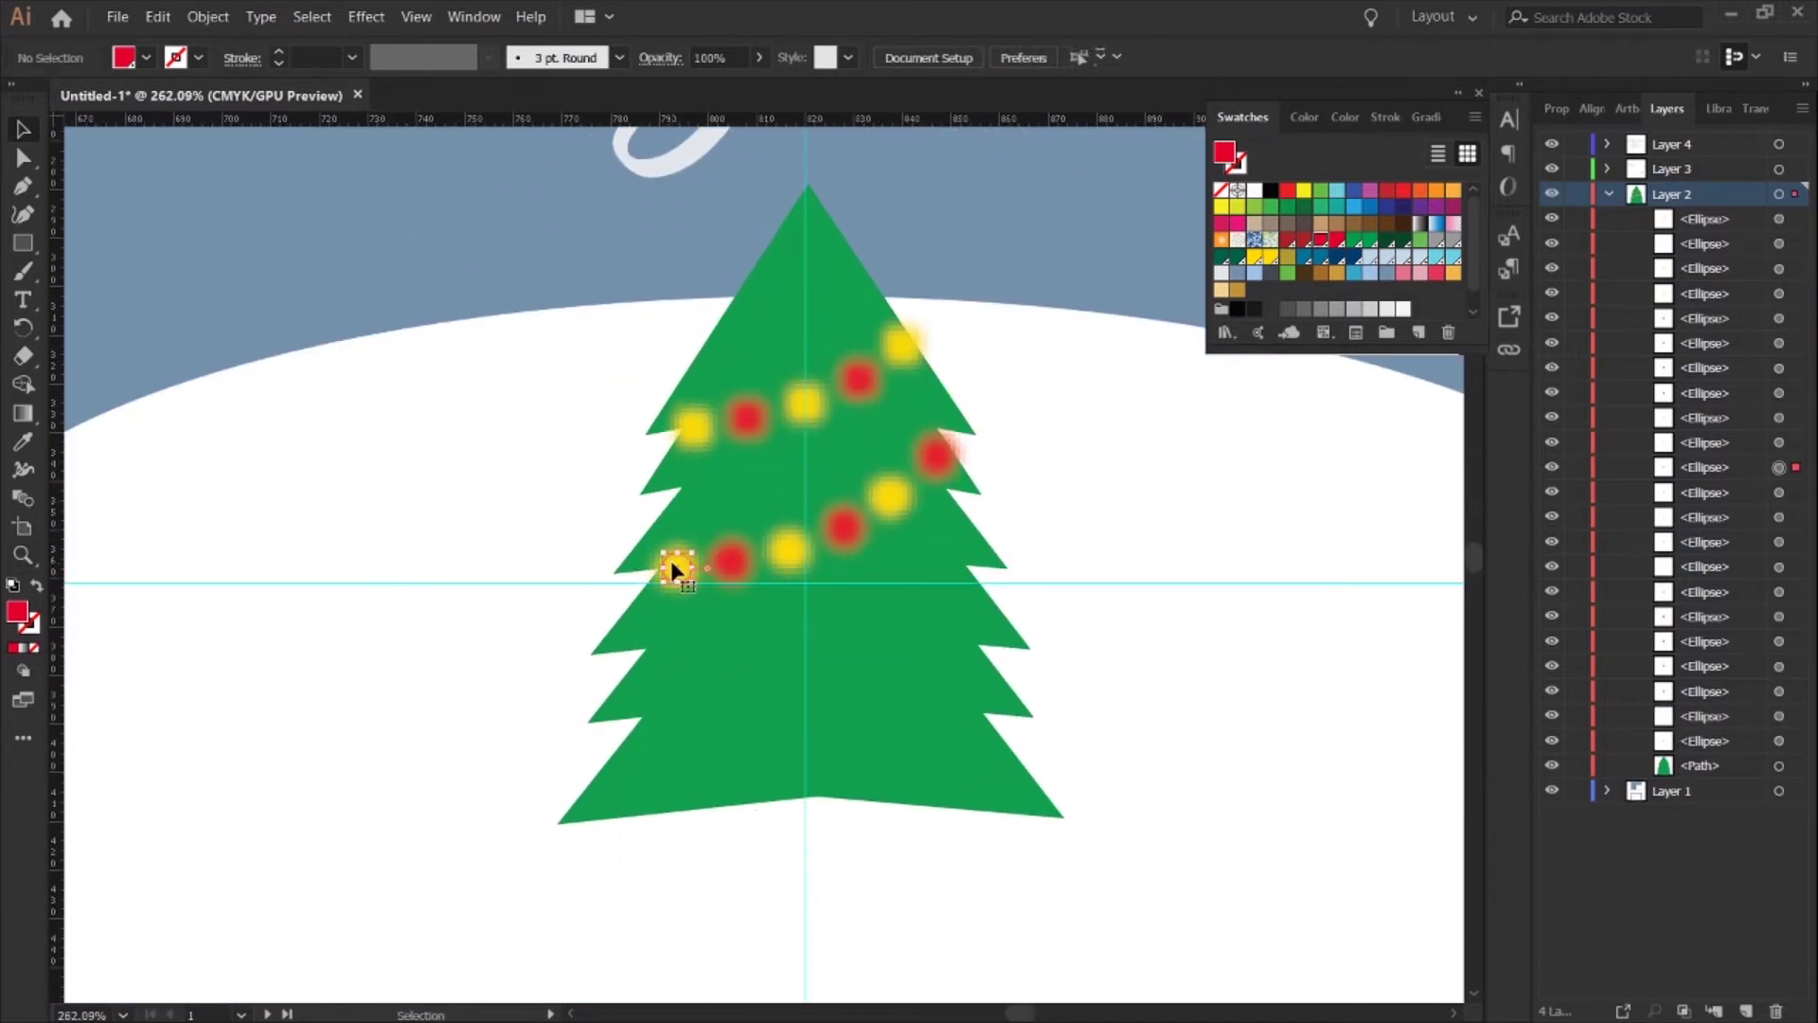
drag(1797, 462, 1795, 388)
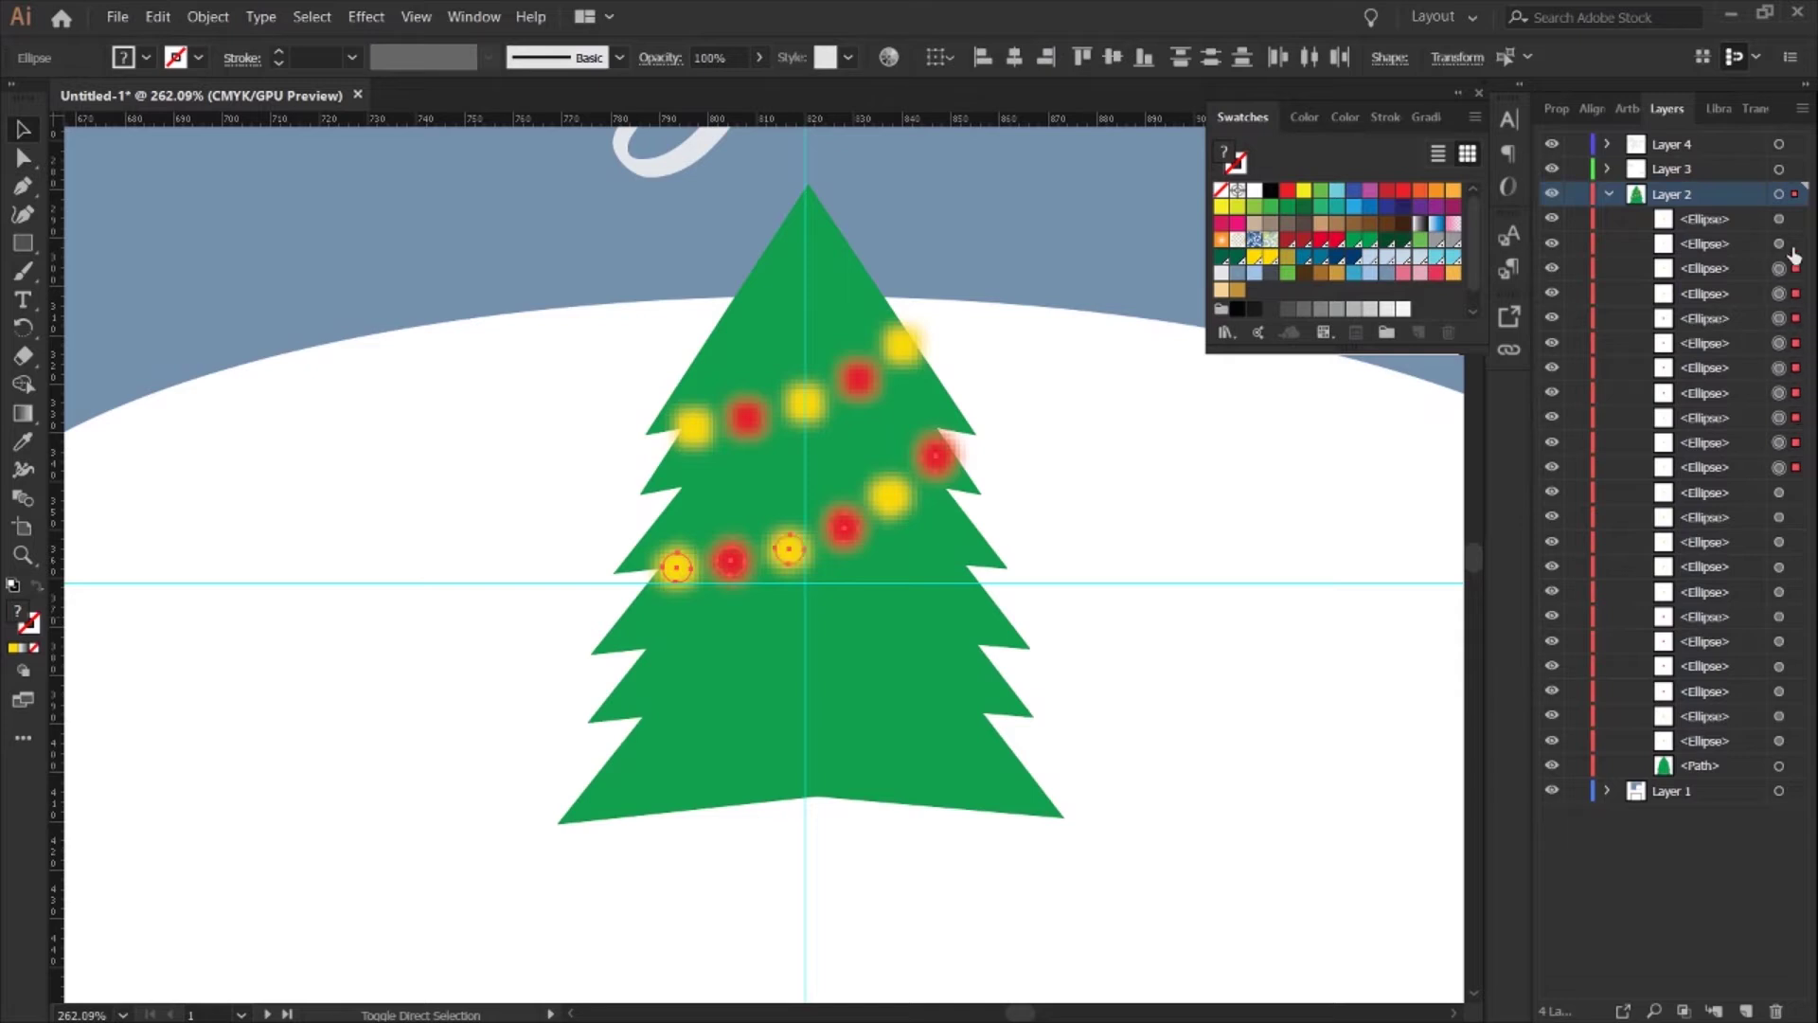
drag(1794, 255, 1796, 219)
drag(860, 538, 822, 680)
- Adjust the red and yellow lights in the bottom row
click(867, 653)
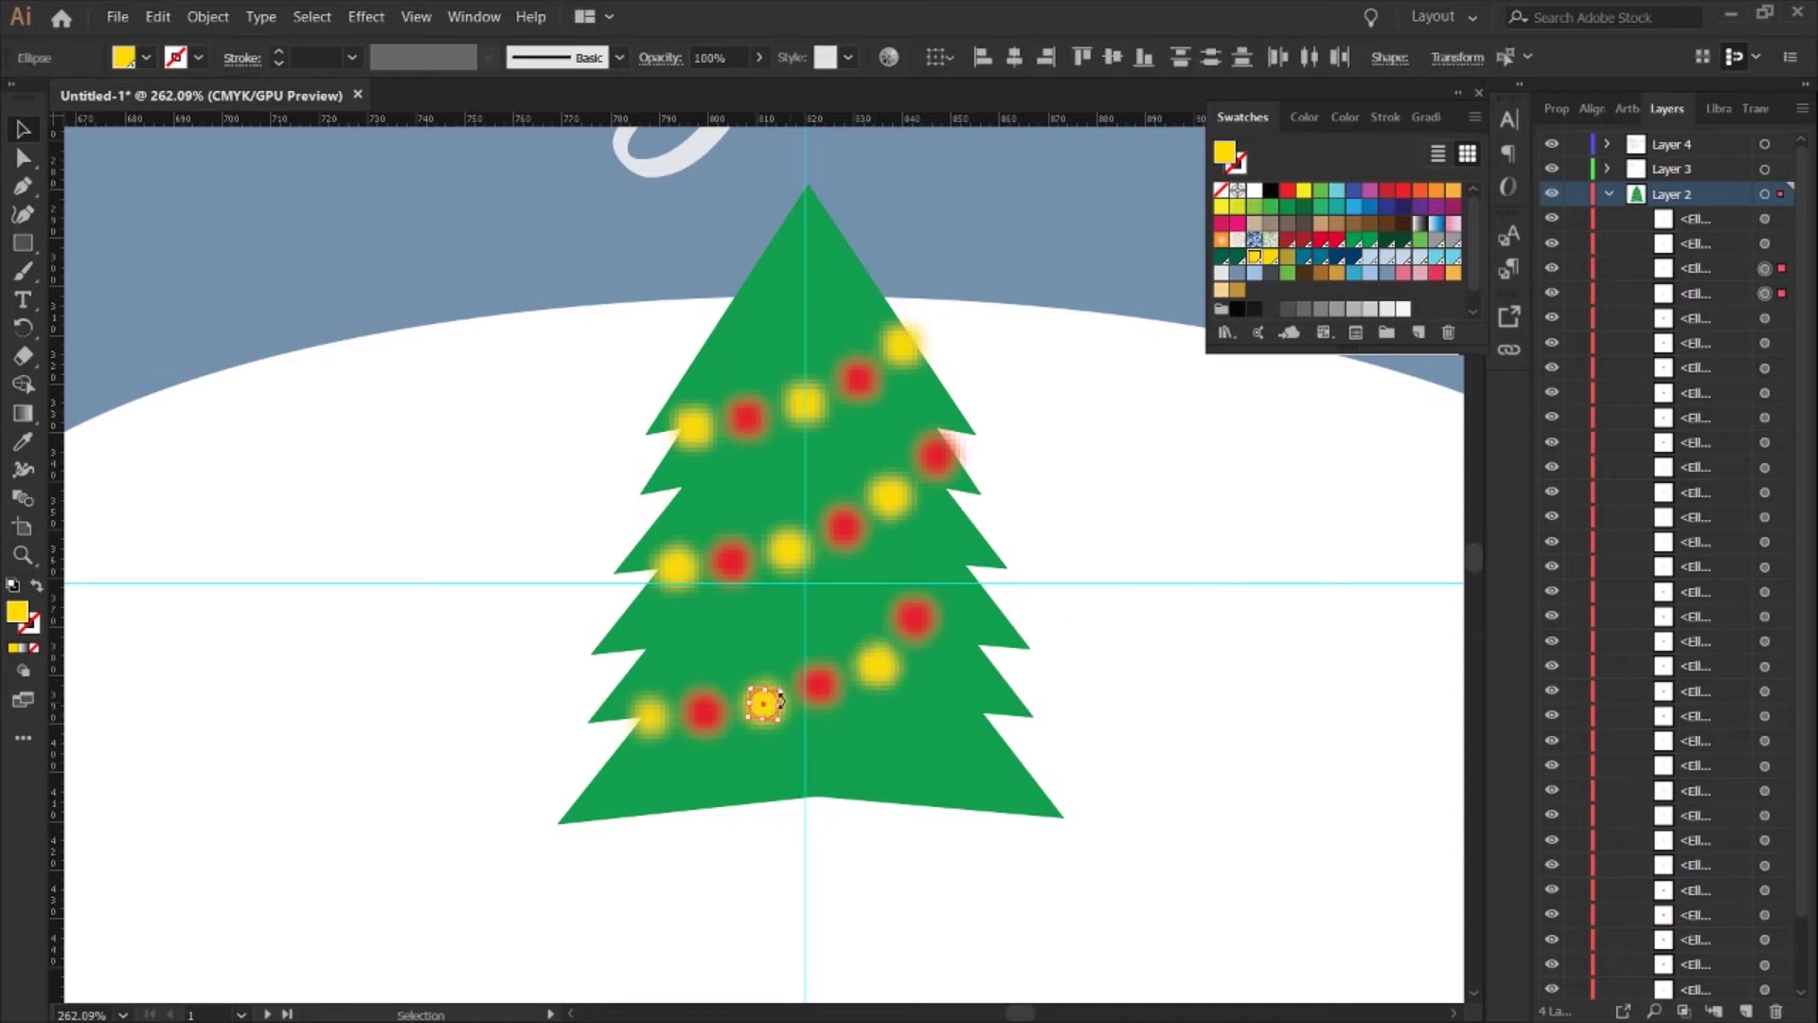
click(1764, 367)
scroll(820, 685, up, 2)
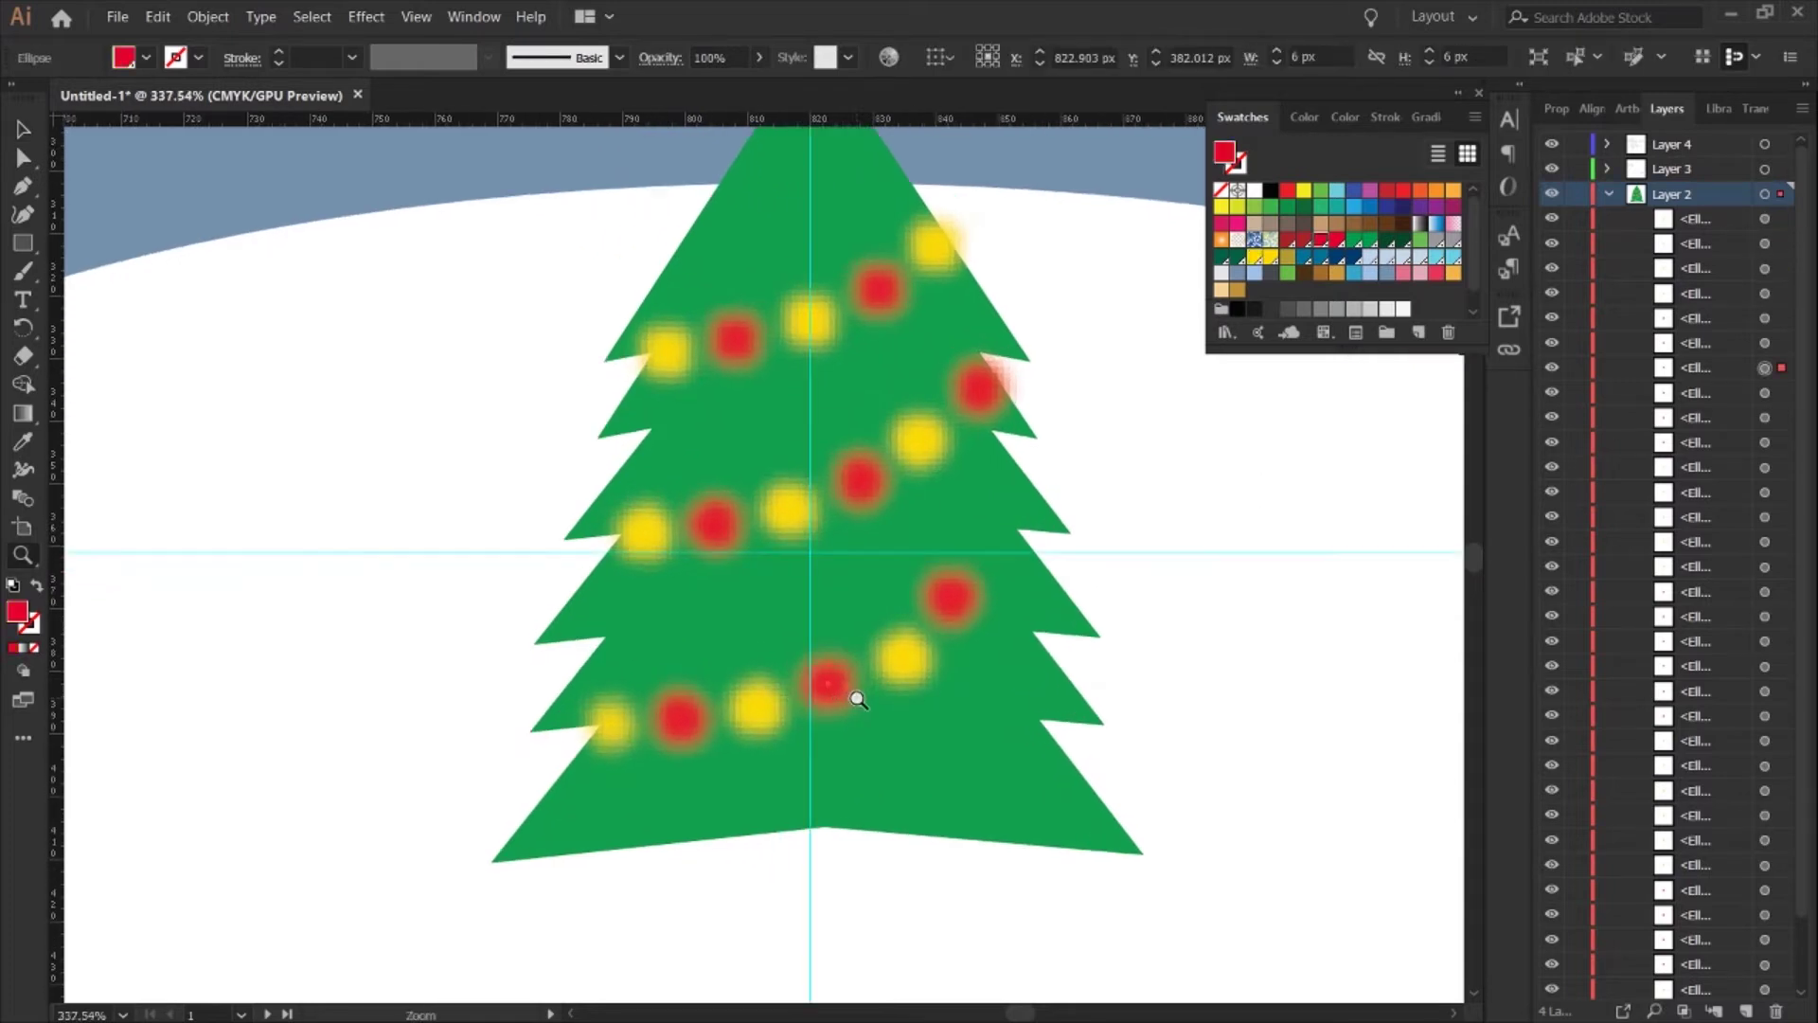
click(1781, 319)
shift+click(1781, 343)
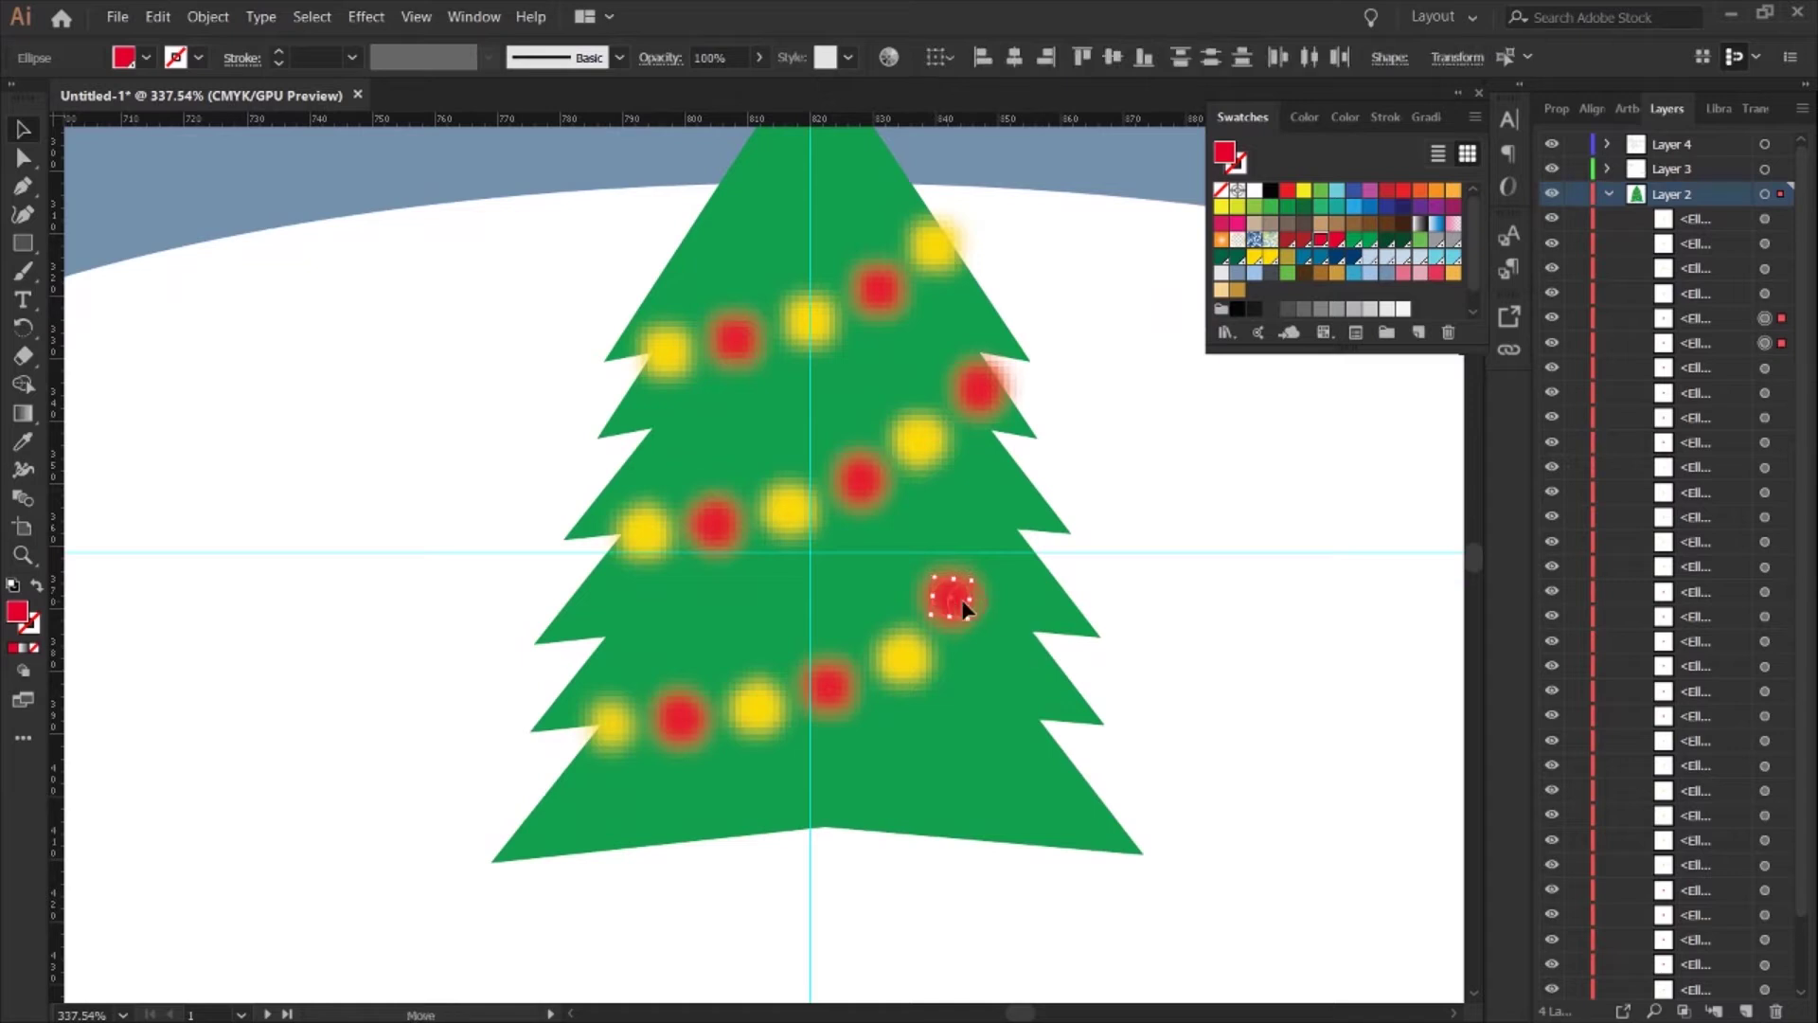
drag(969, 616, 1021, 575)
click(902, 655)
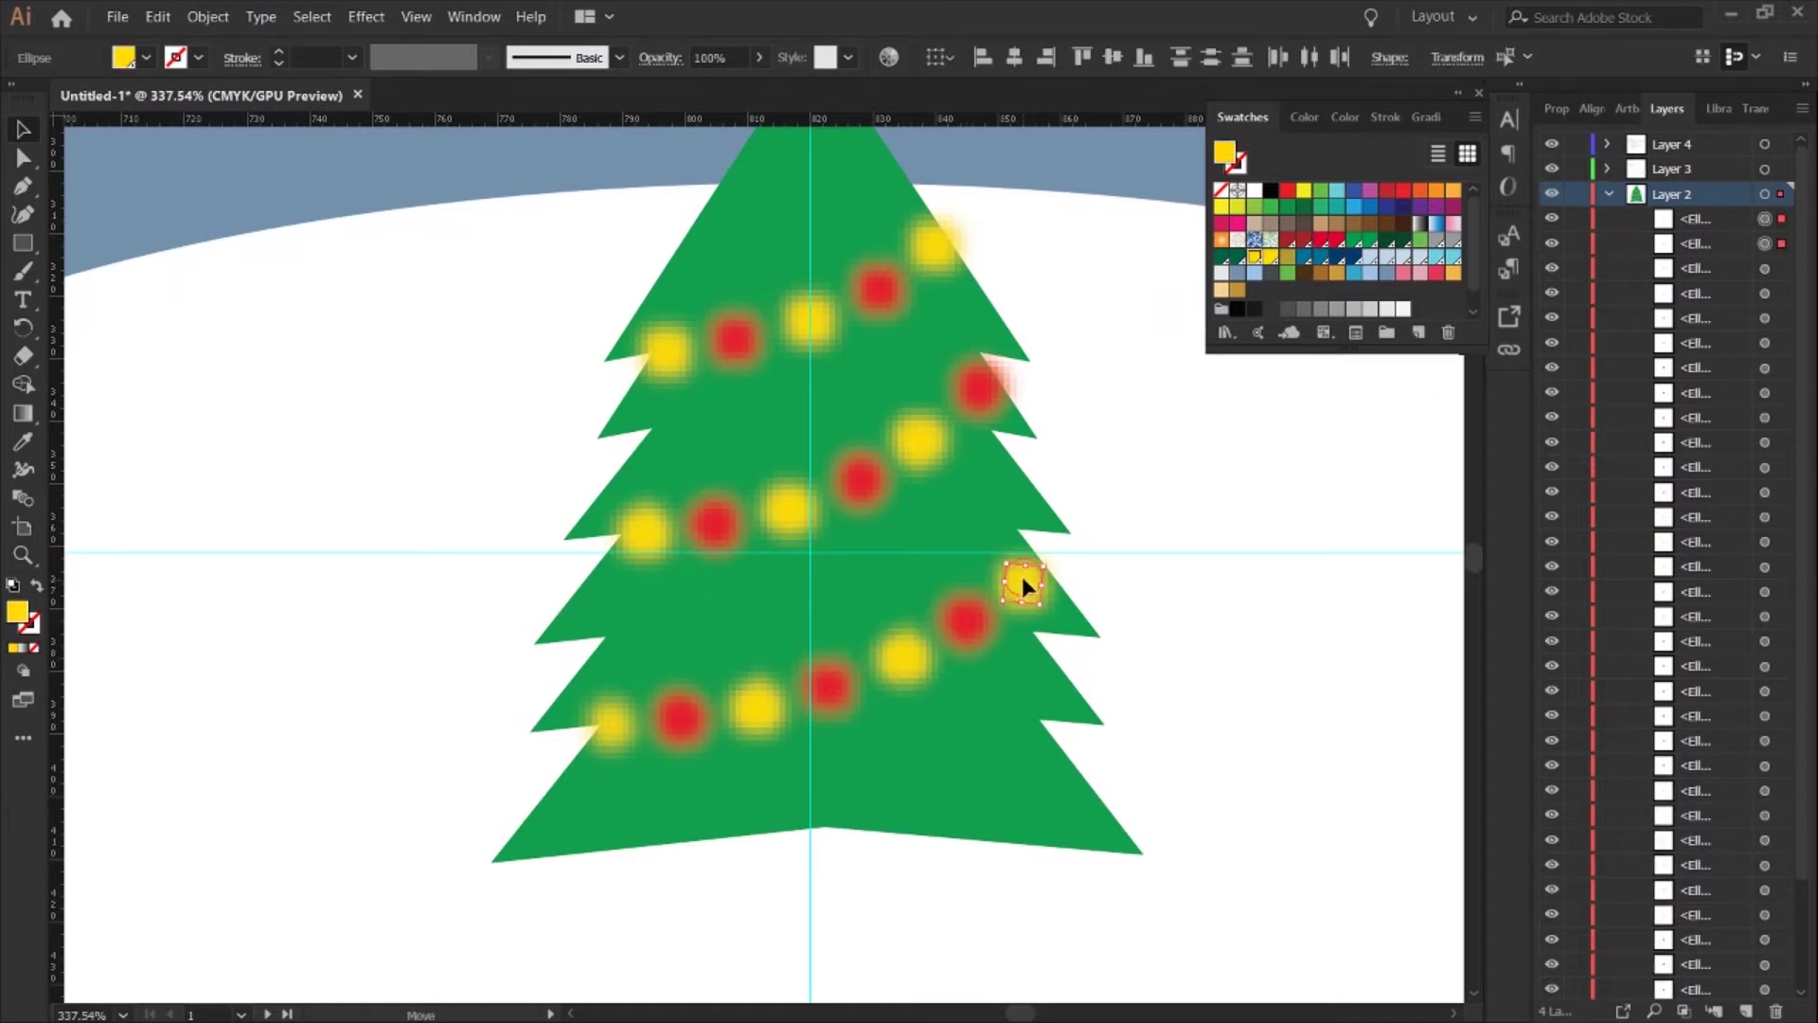
key(ctrl+shift+a)
key(ctrl+alt+space)
drag(867, 577, 663, 579)
drag(426, 284, 426, 488)
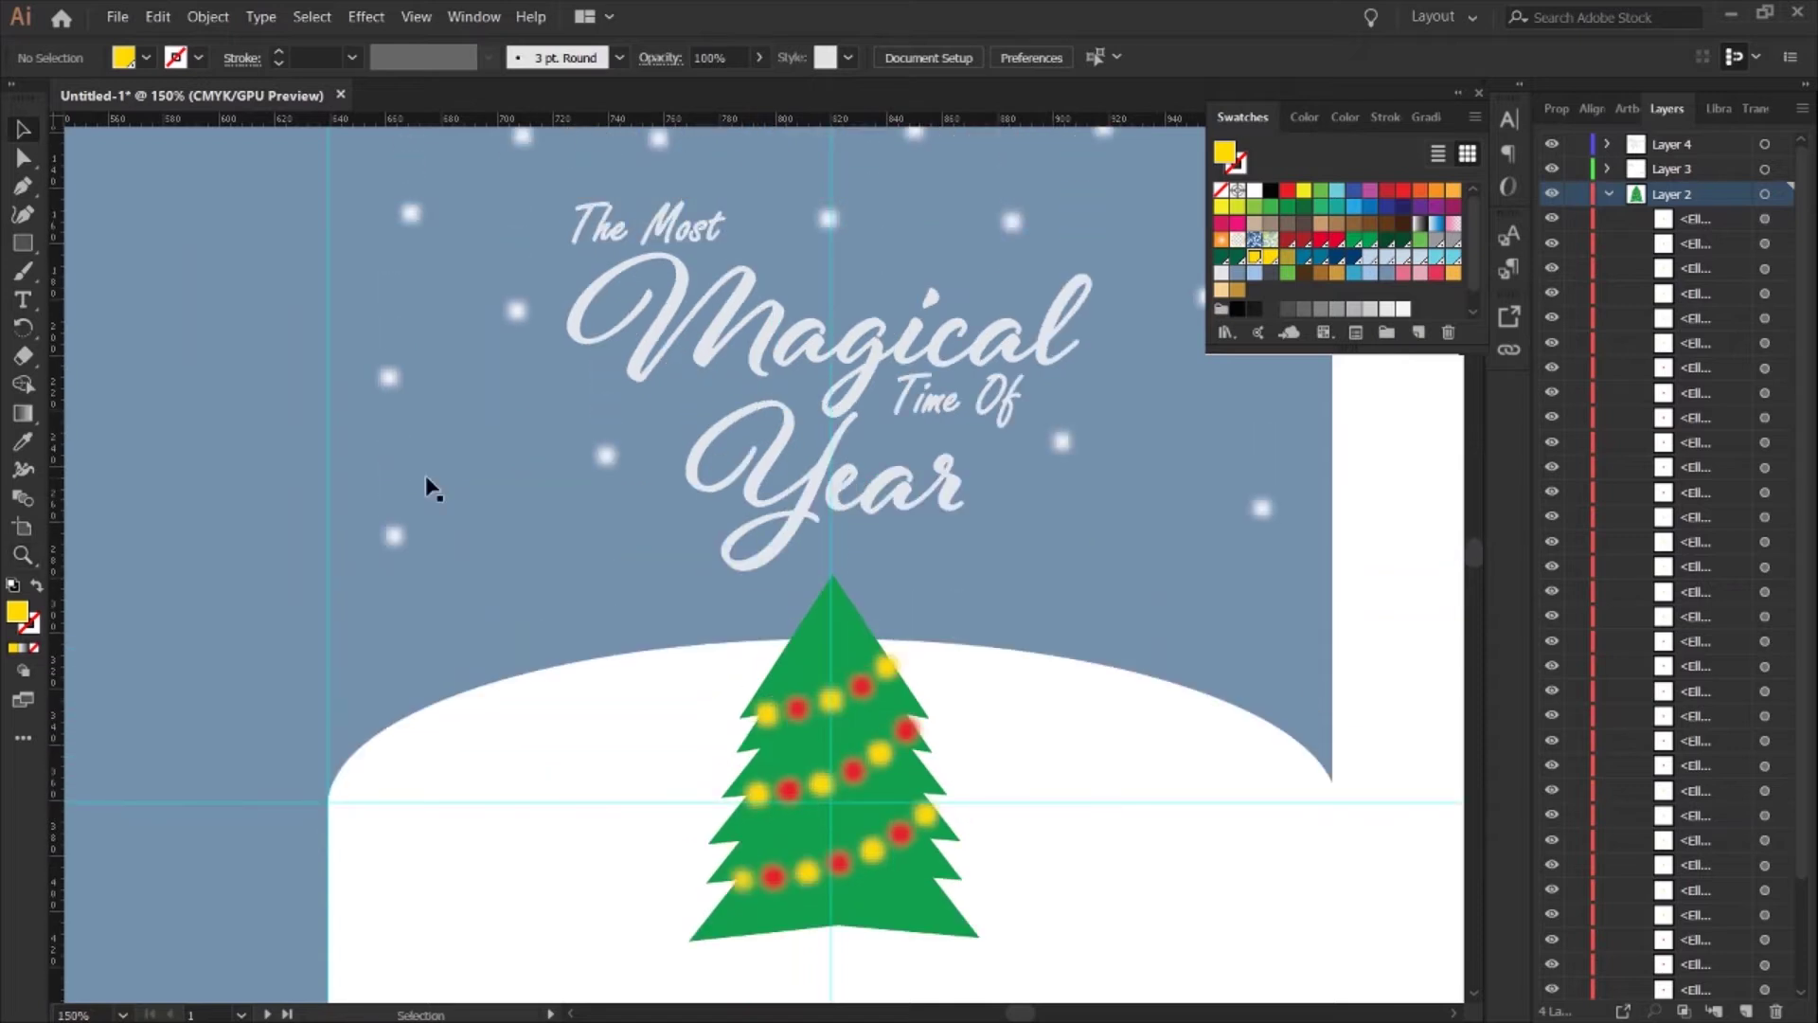
- Draw a yellow star on top of the tree with the Star tool
drag(25, 246, 95, 346)
scroll(837, 549, right, 2)
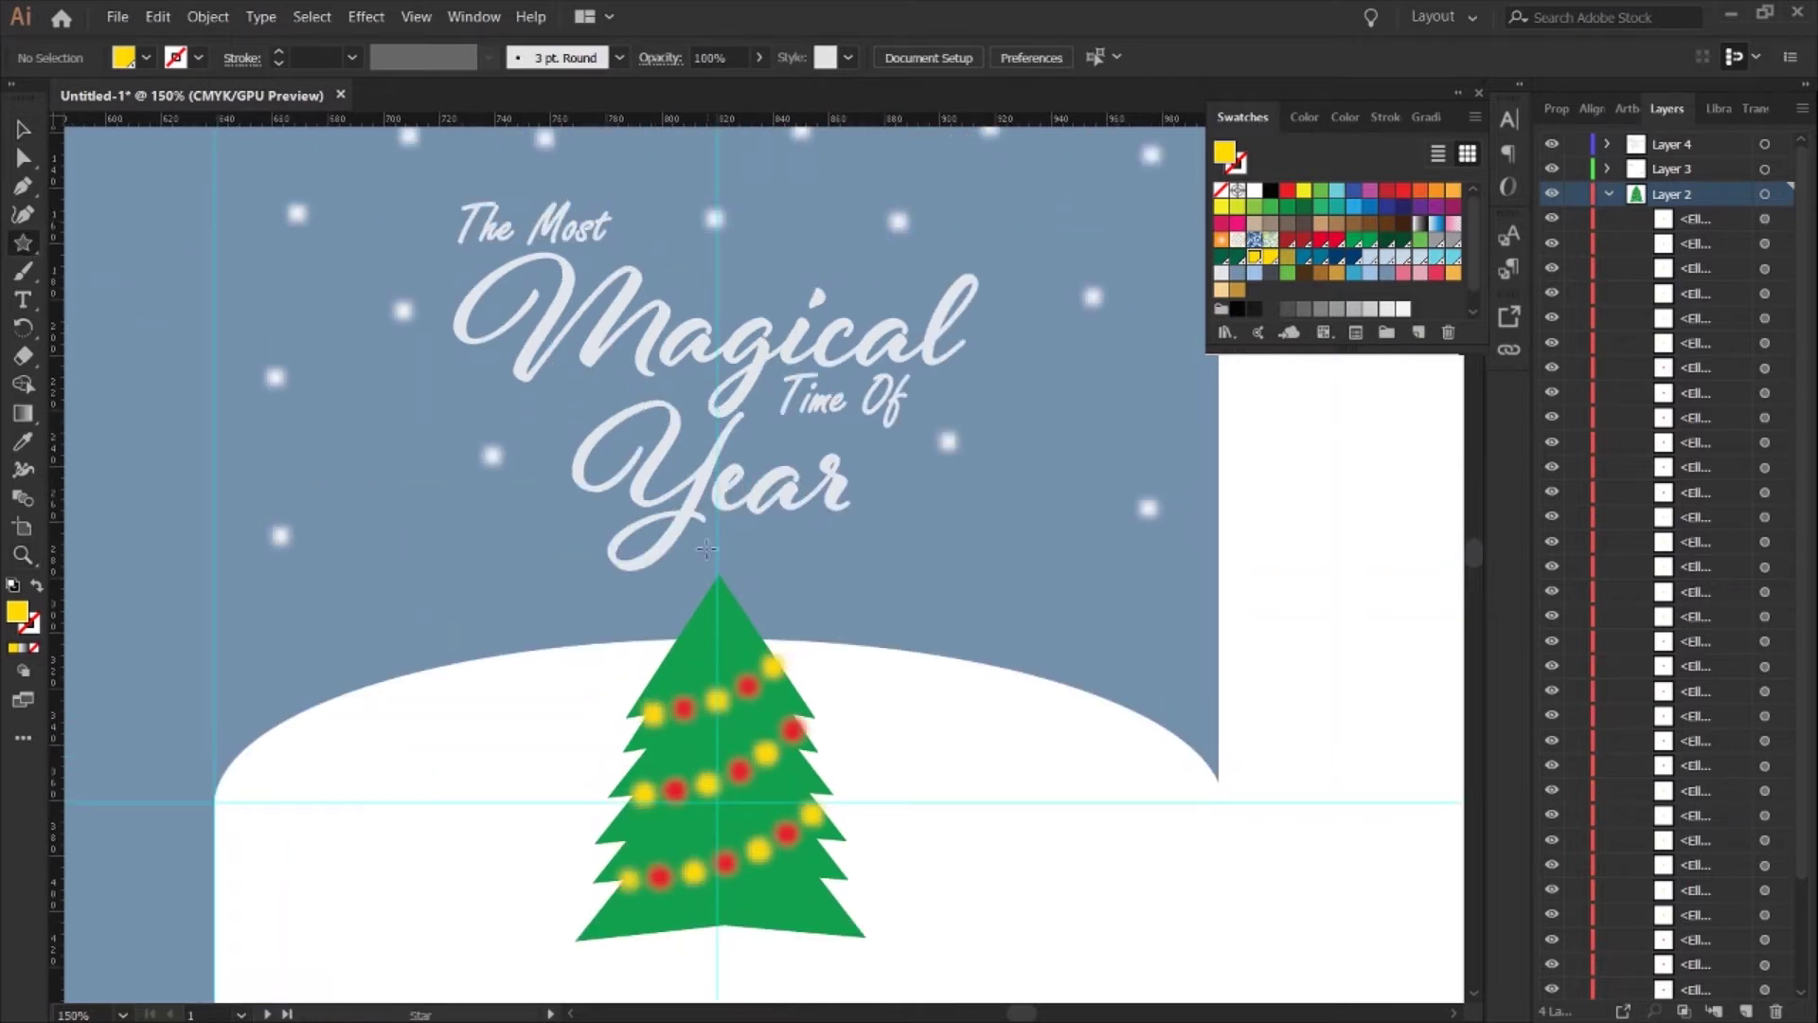
drag(725, 580, 877, 609)
key(v)
click(753, 586)
- Shift and slightly rotate the top row's yellow lights
key(z)
scroll(877, 608, left, 2)
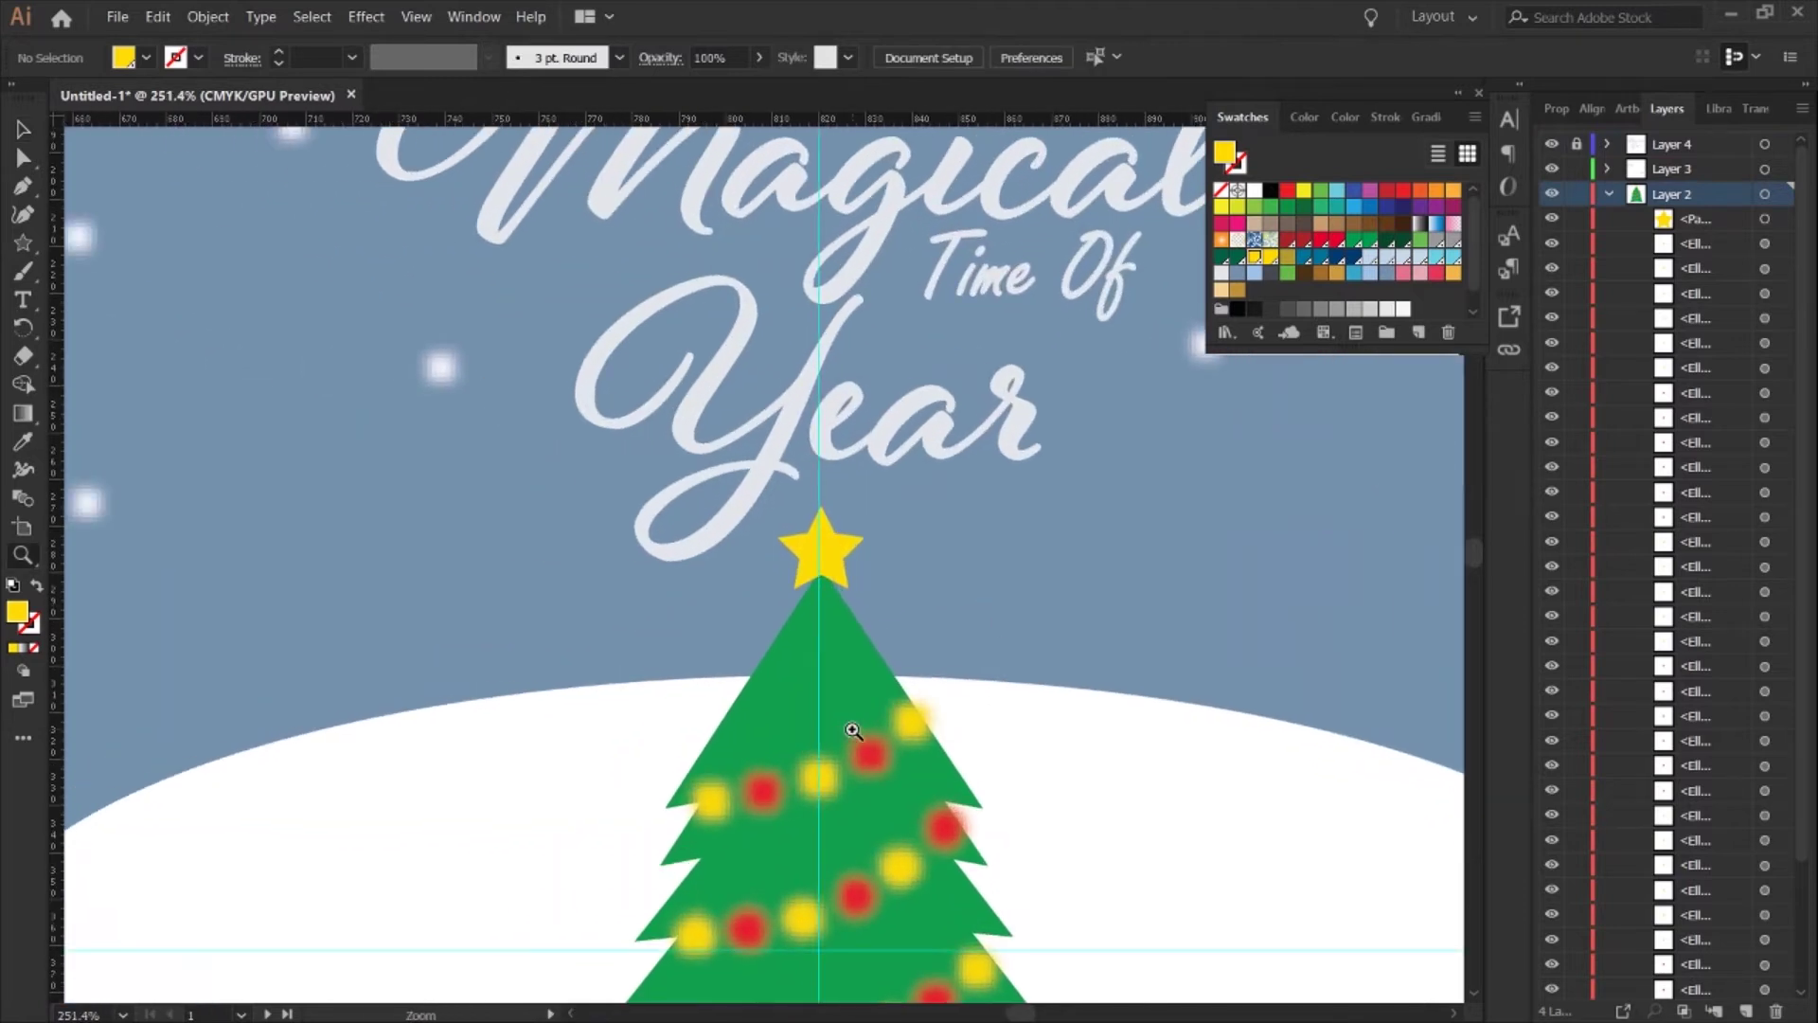
click(1778, 706)
shift+click(1780, 690)
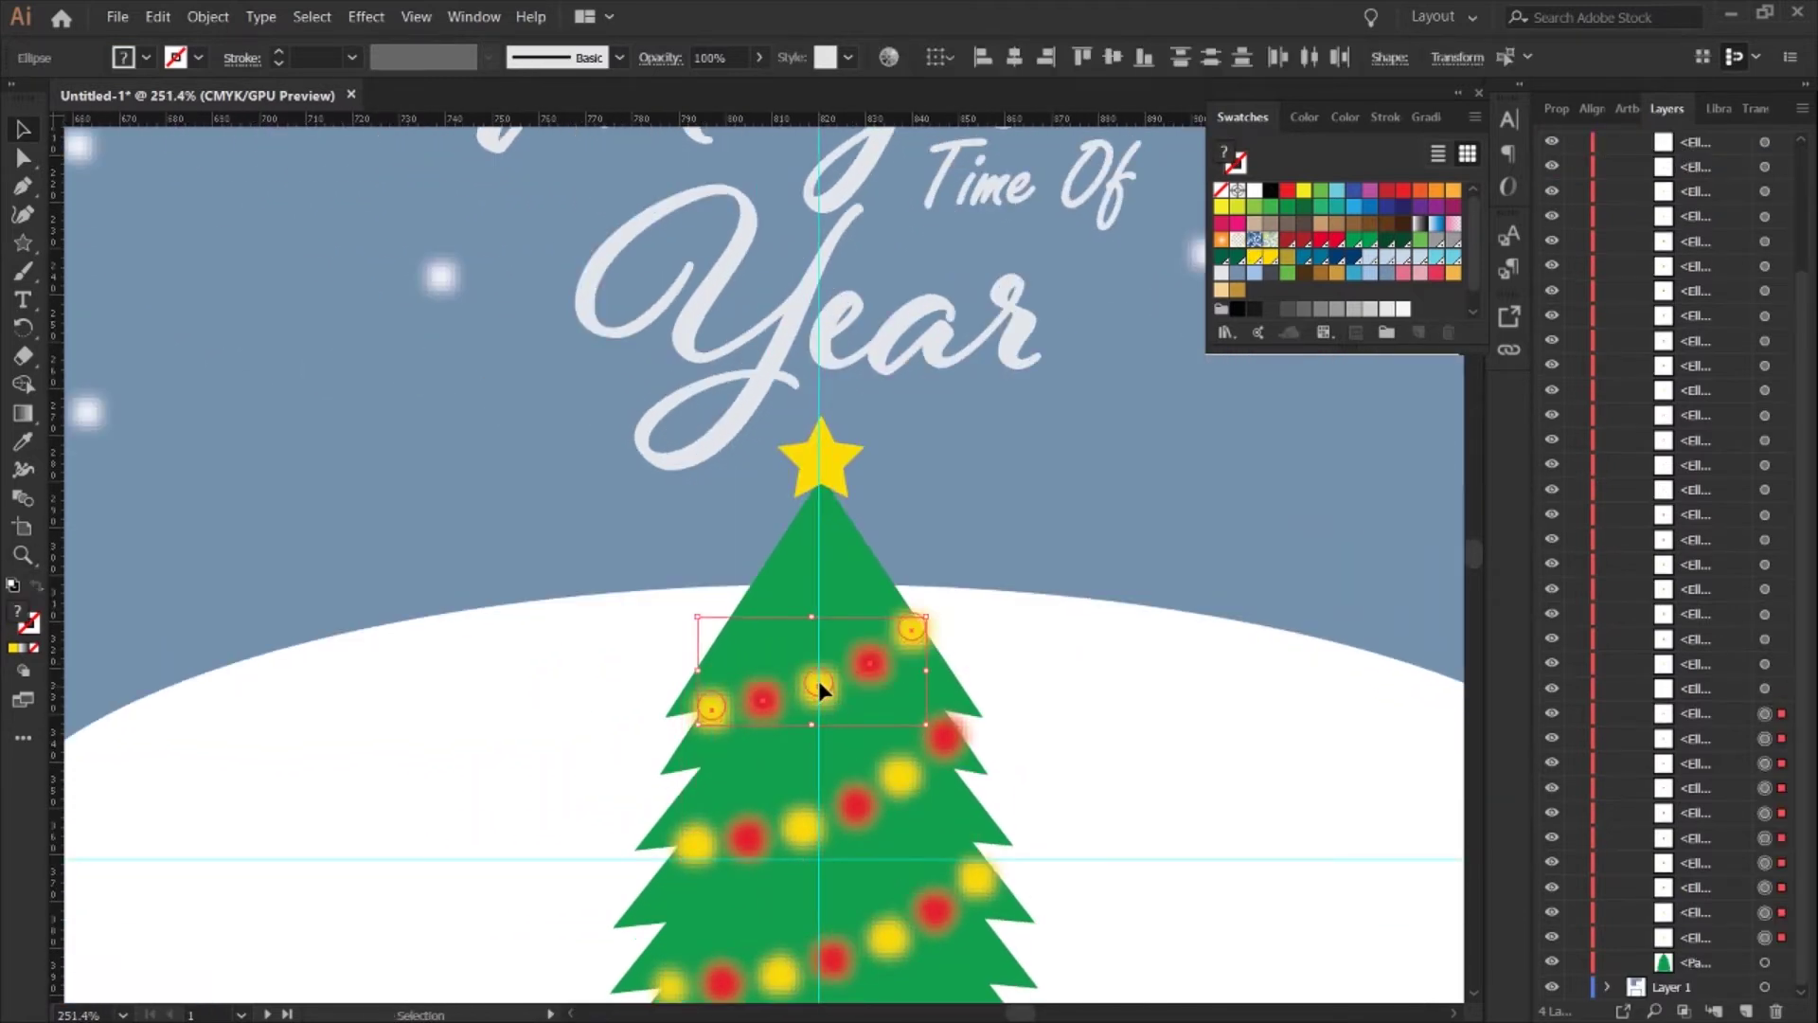
drag(820, 675, 820, 671)
drag(919, 609, 935, 616)
scroll(936, 615, up, 2)
click(820, 459)
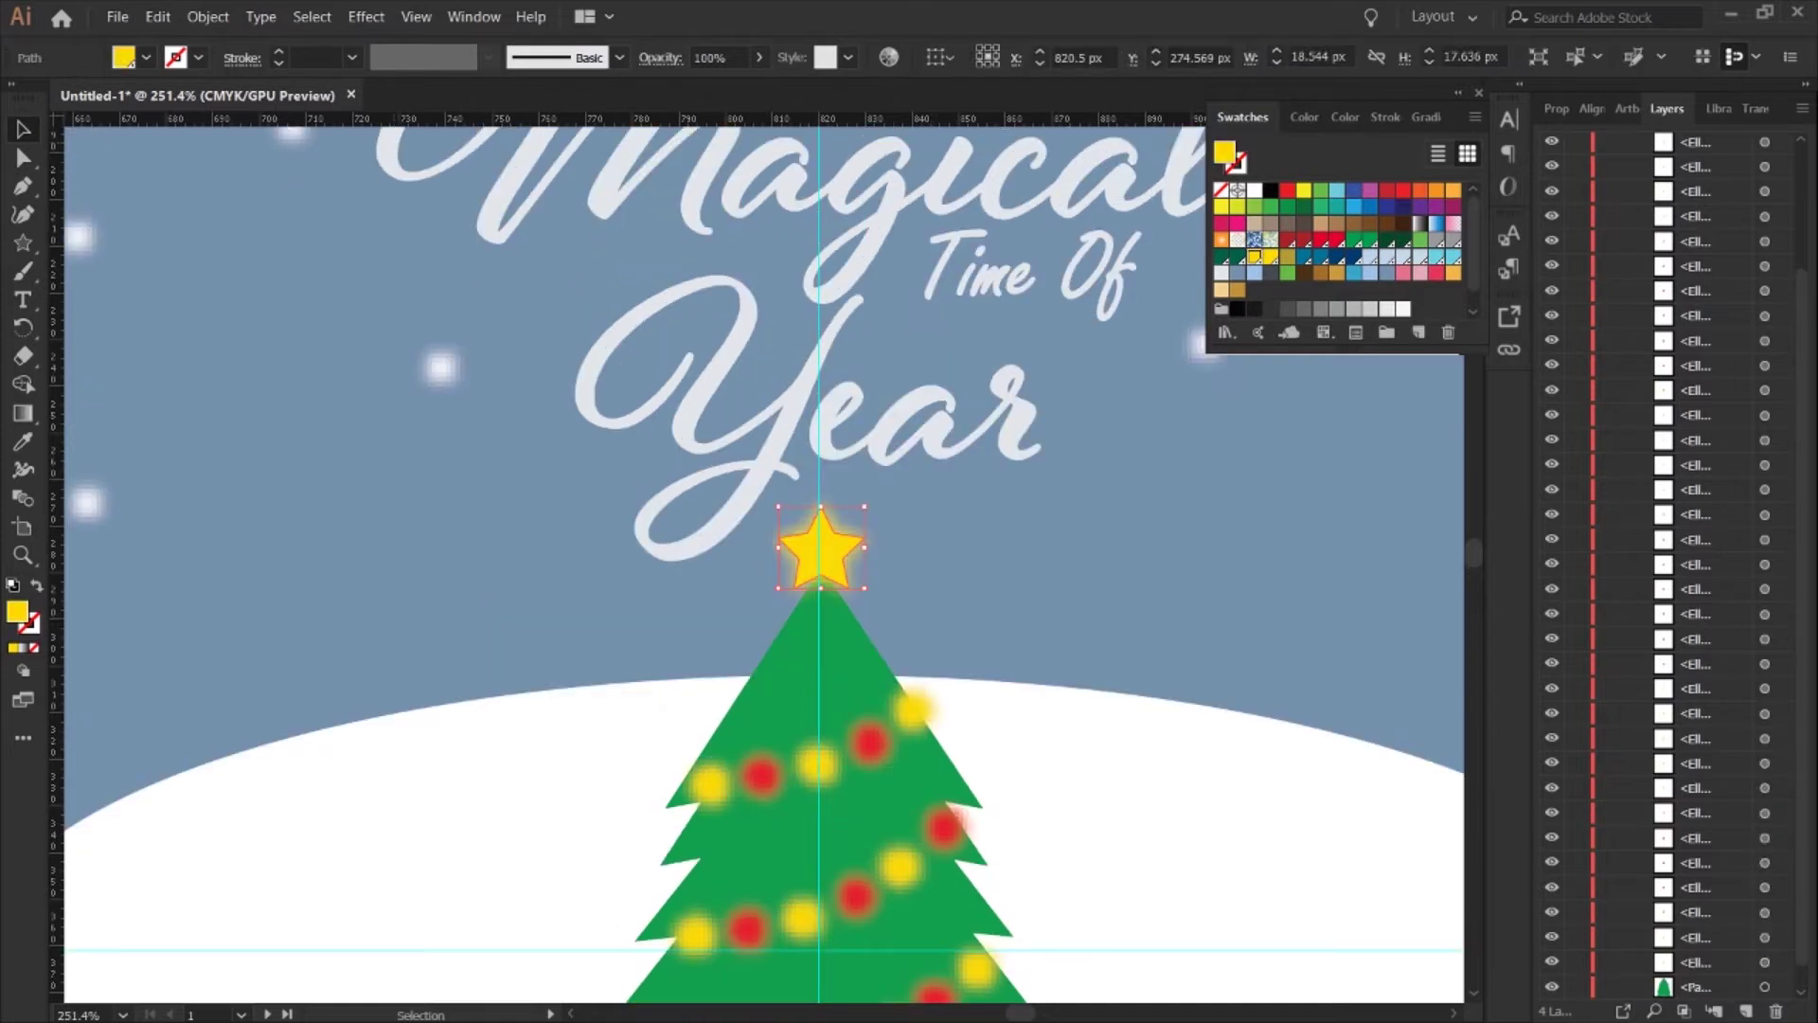
click(269, 251)
- Move the tree, lights and star together slightly down
key(ctrl+1)
click(1782, 195)
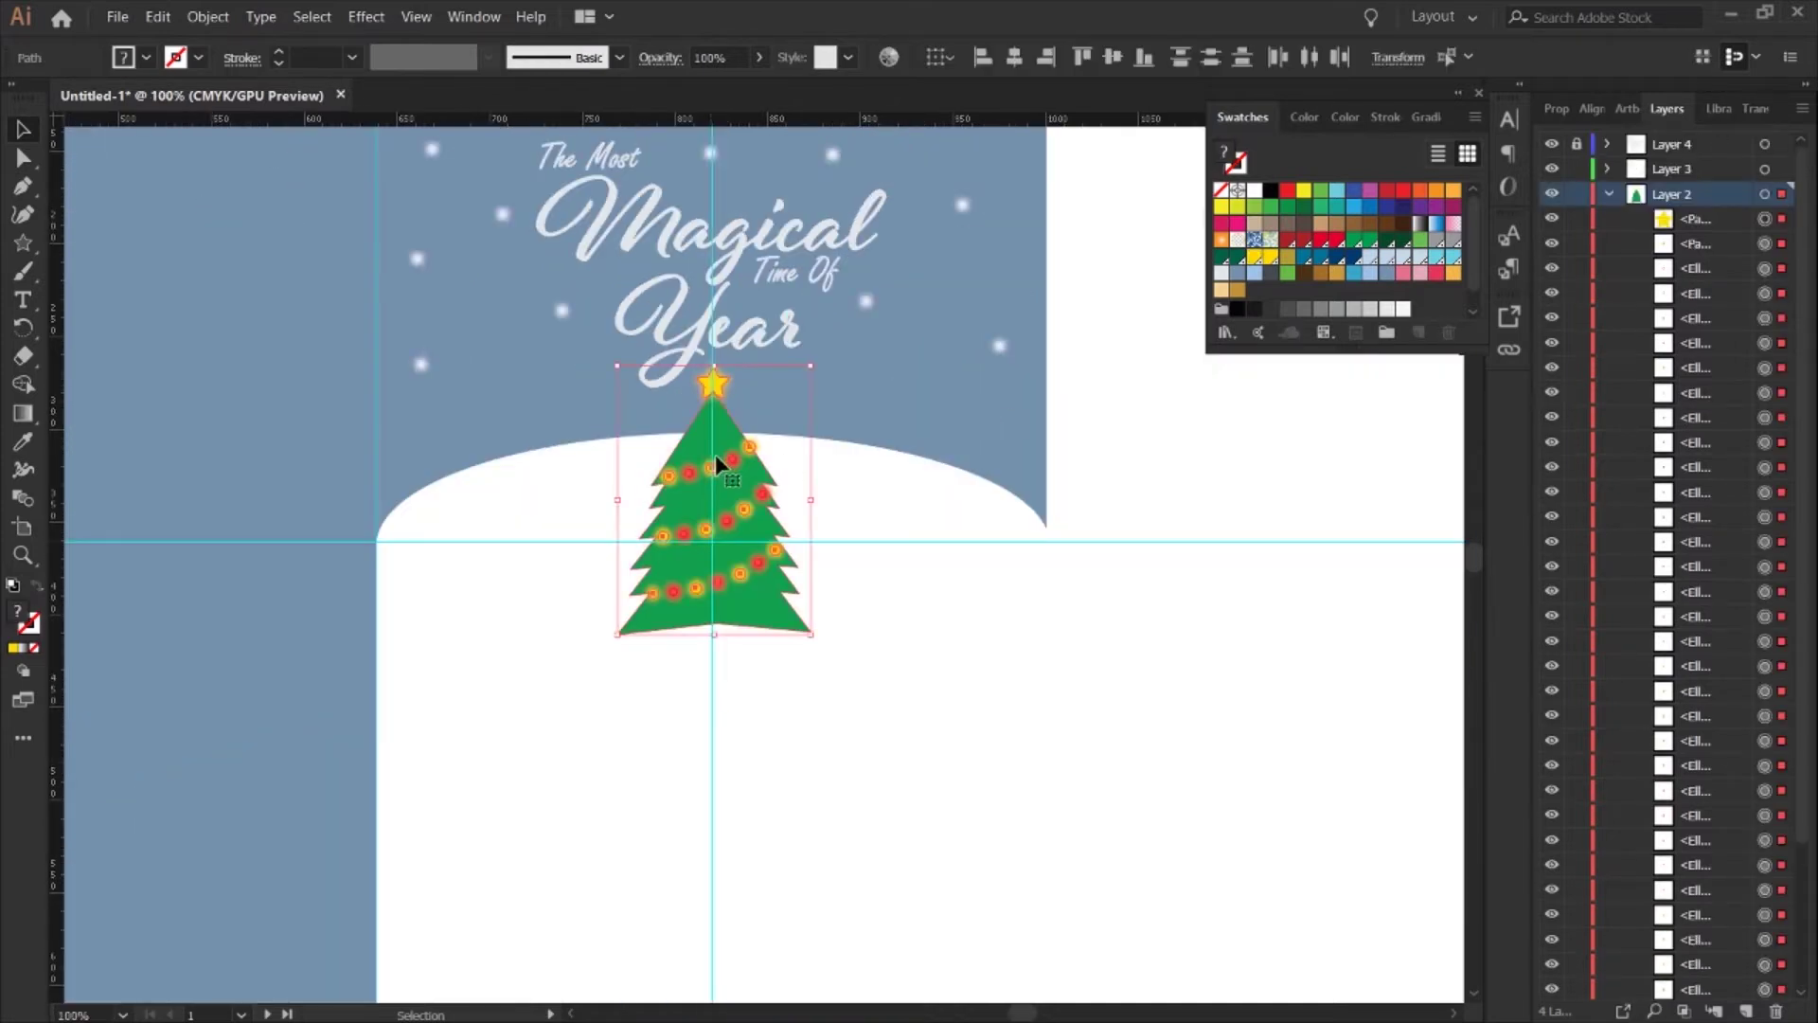
drag(724, 431, 722, 452)
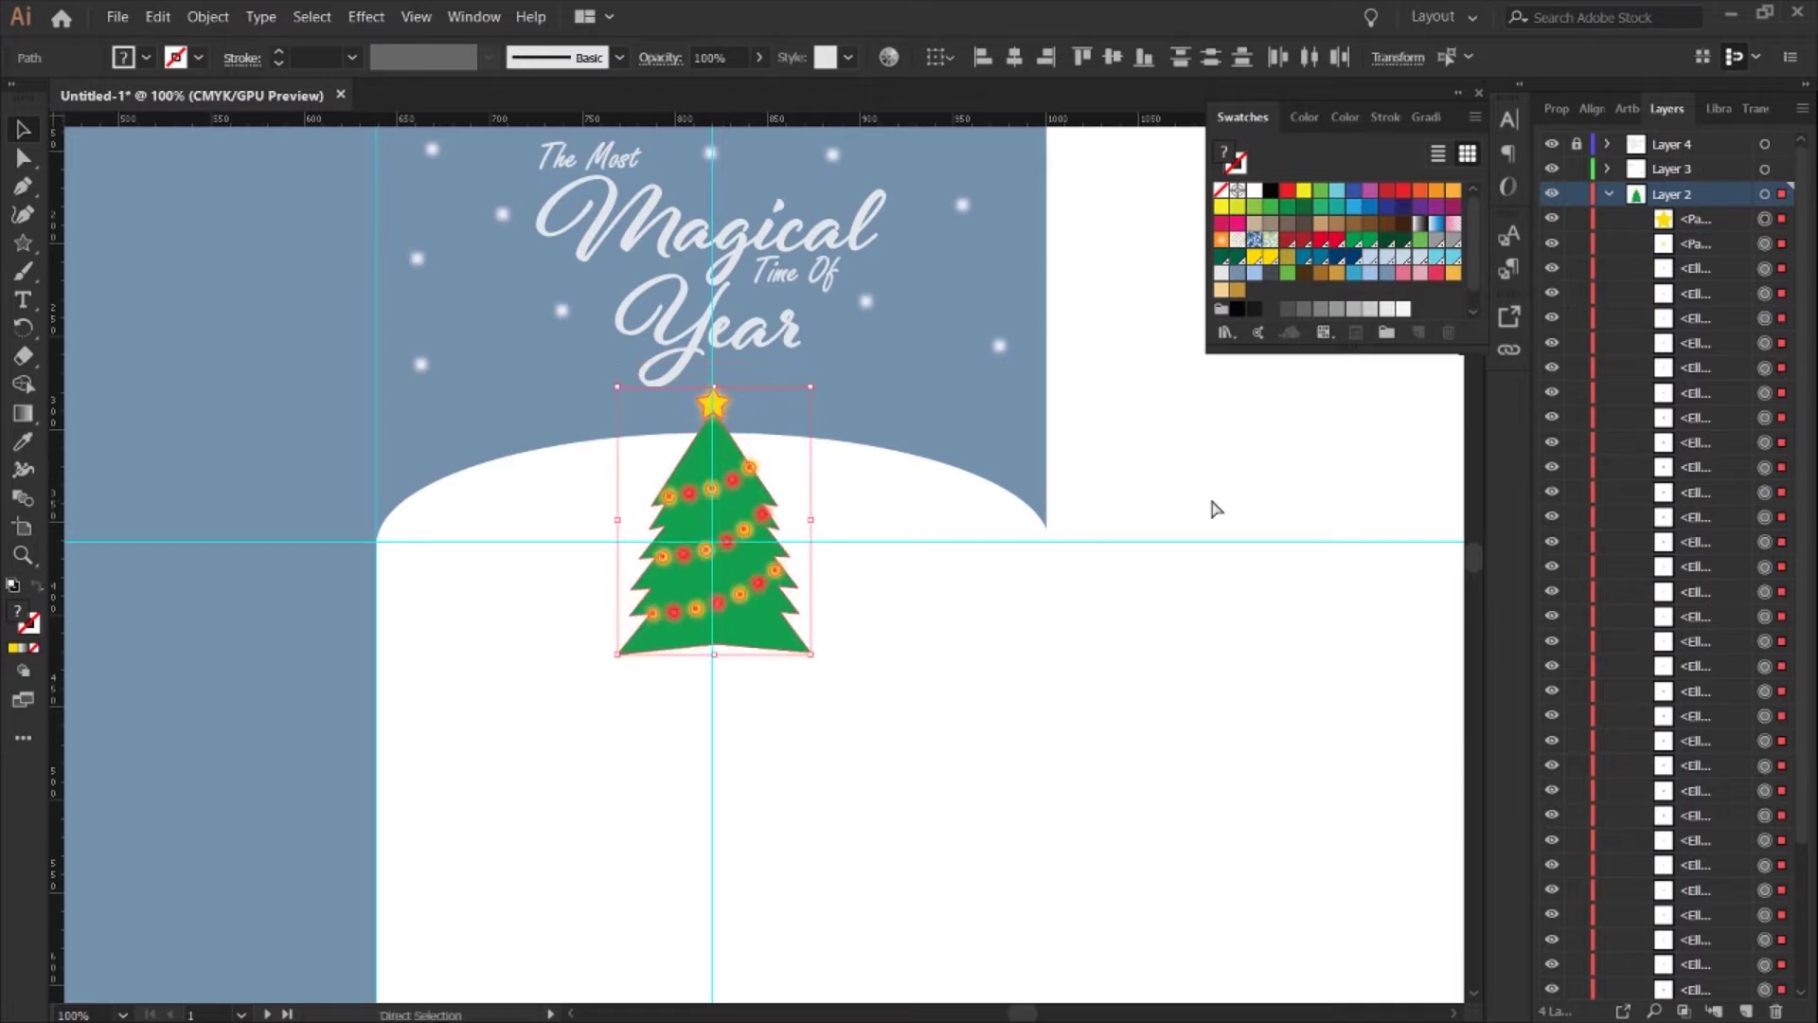
click(1210, 508)
- Apply Gaussian Blur to the grey ellipse to make a soft shadow
scroll(1035, 692, left, 3)
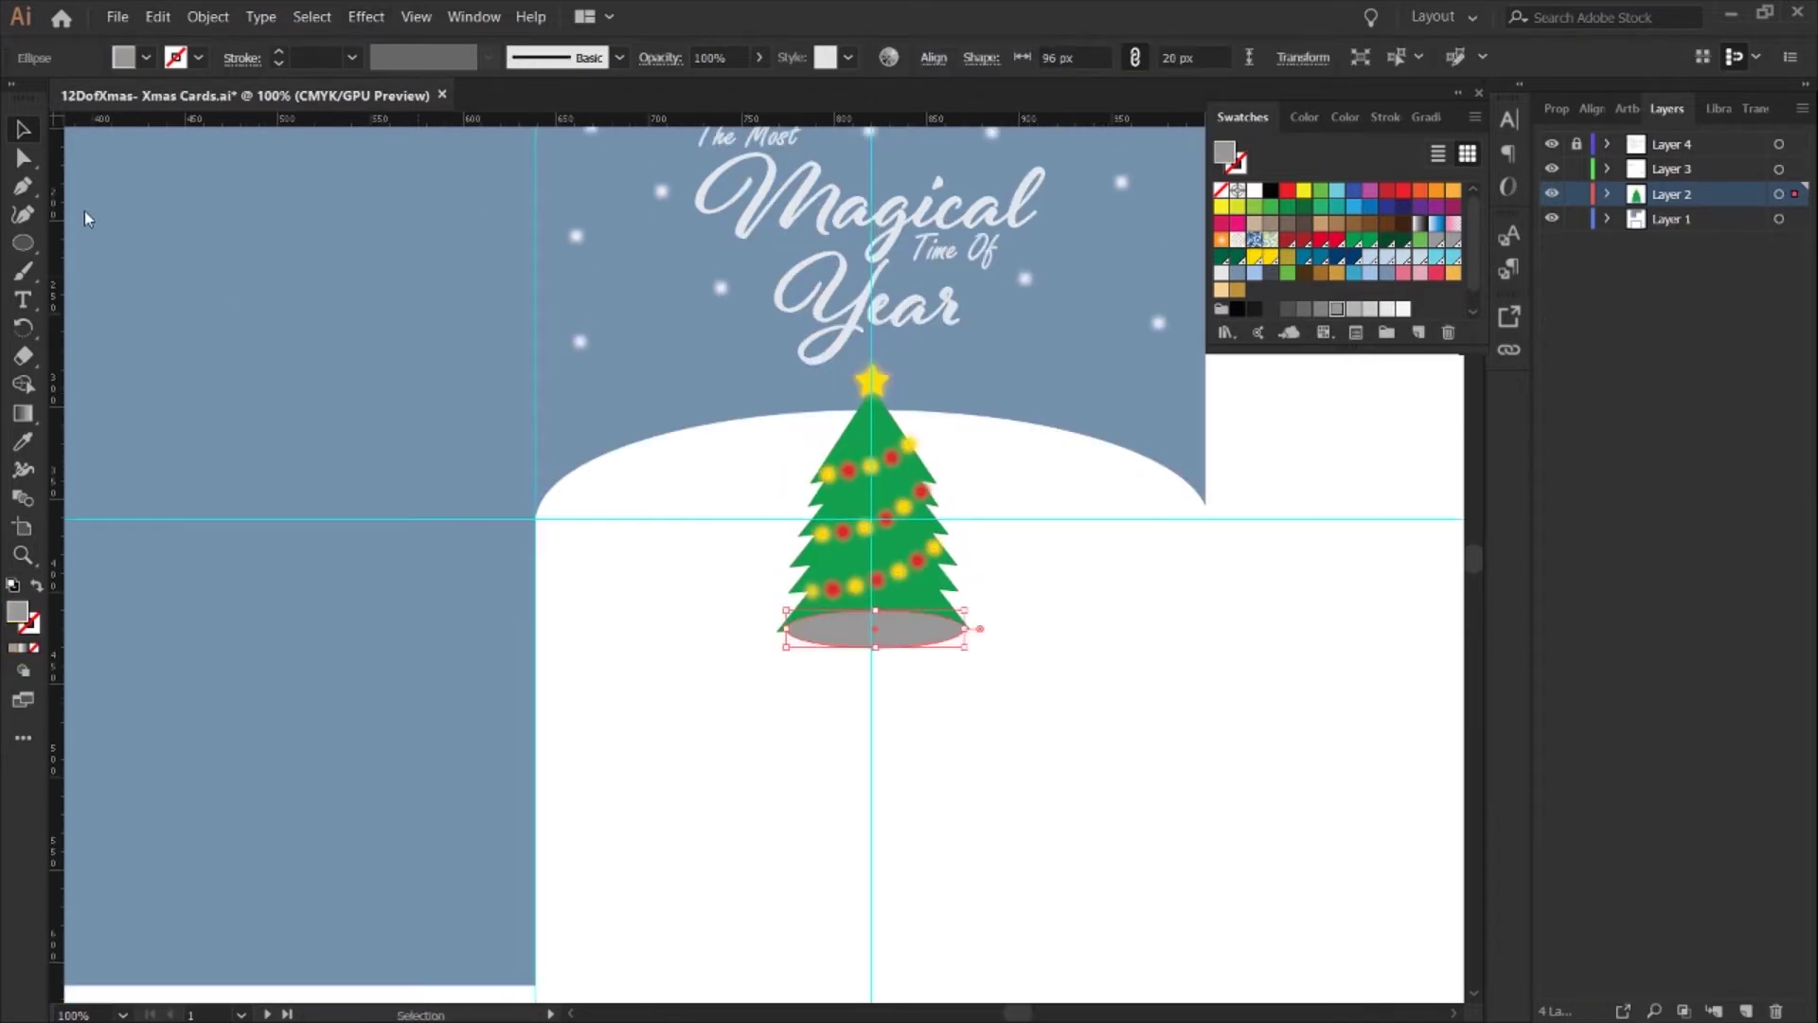
key(ctrl+shift+e)
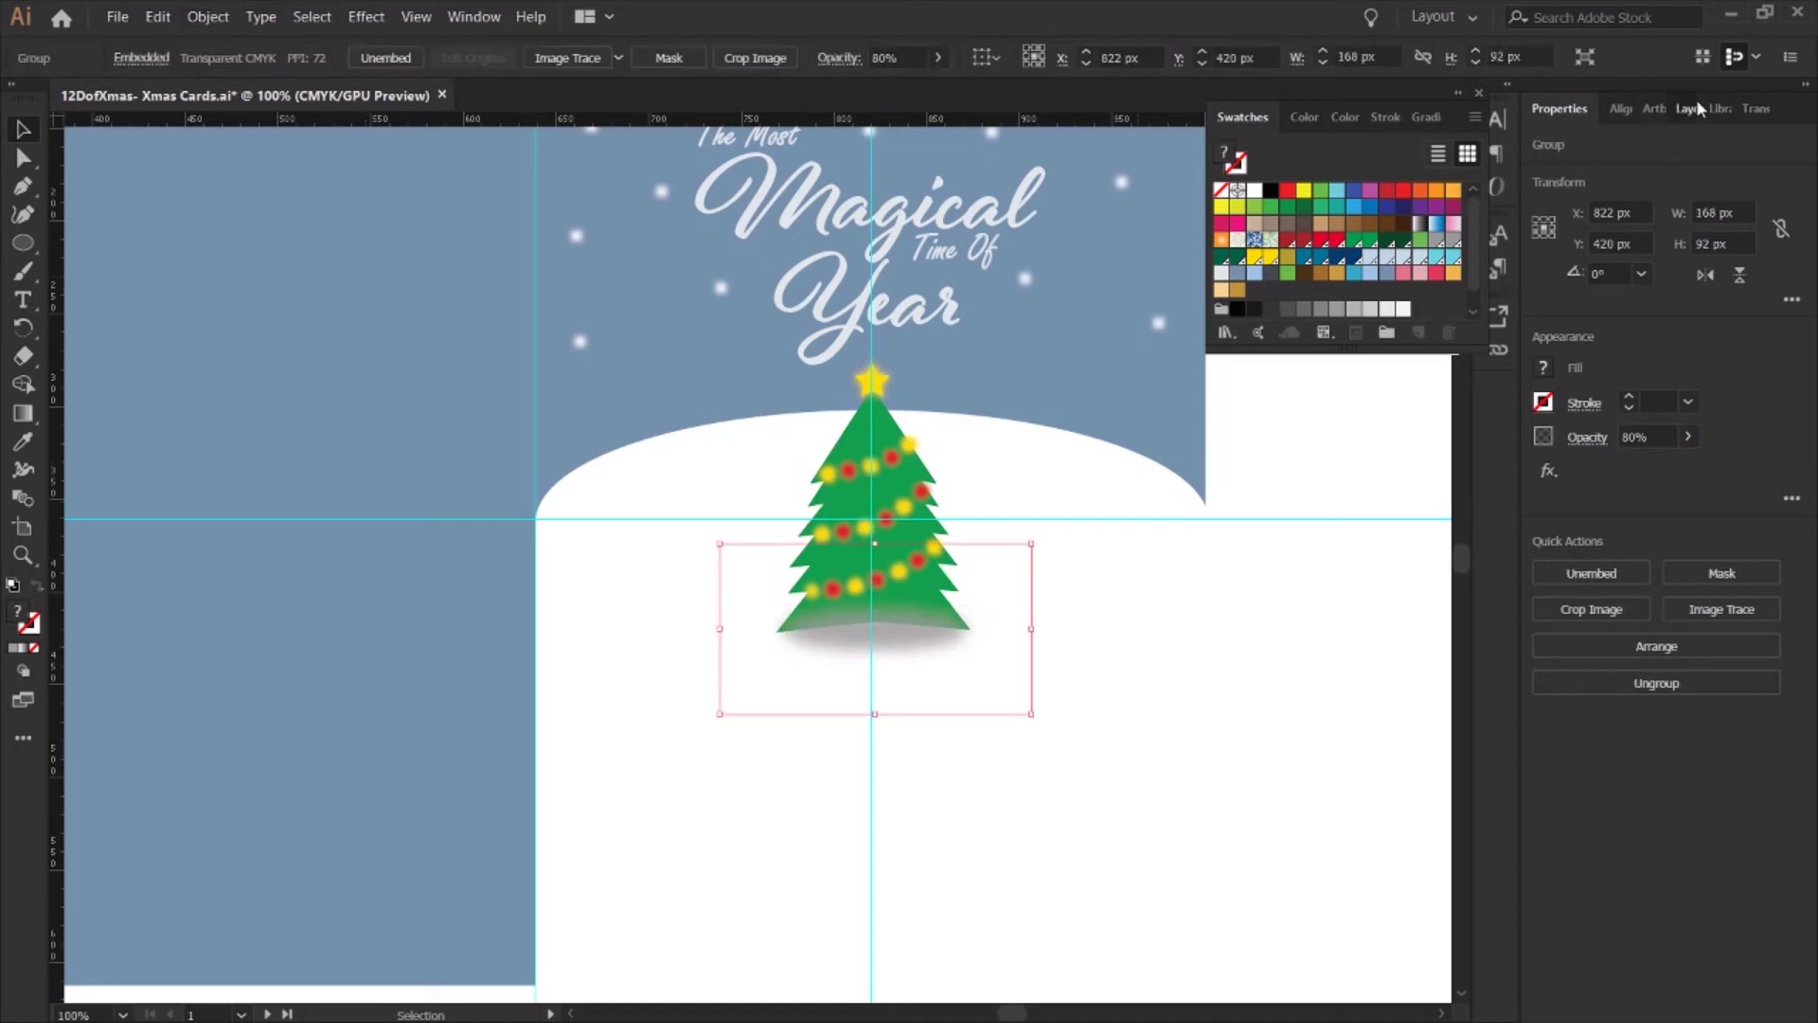
click(1693, 108)
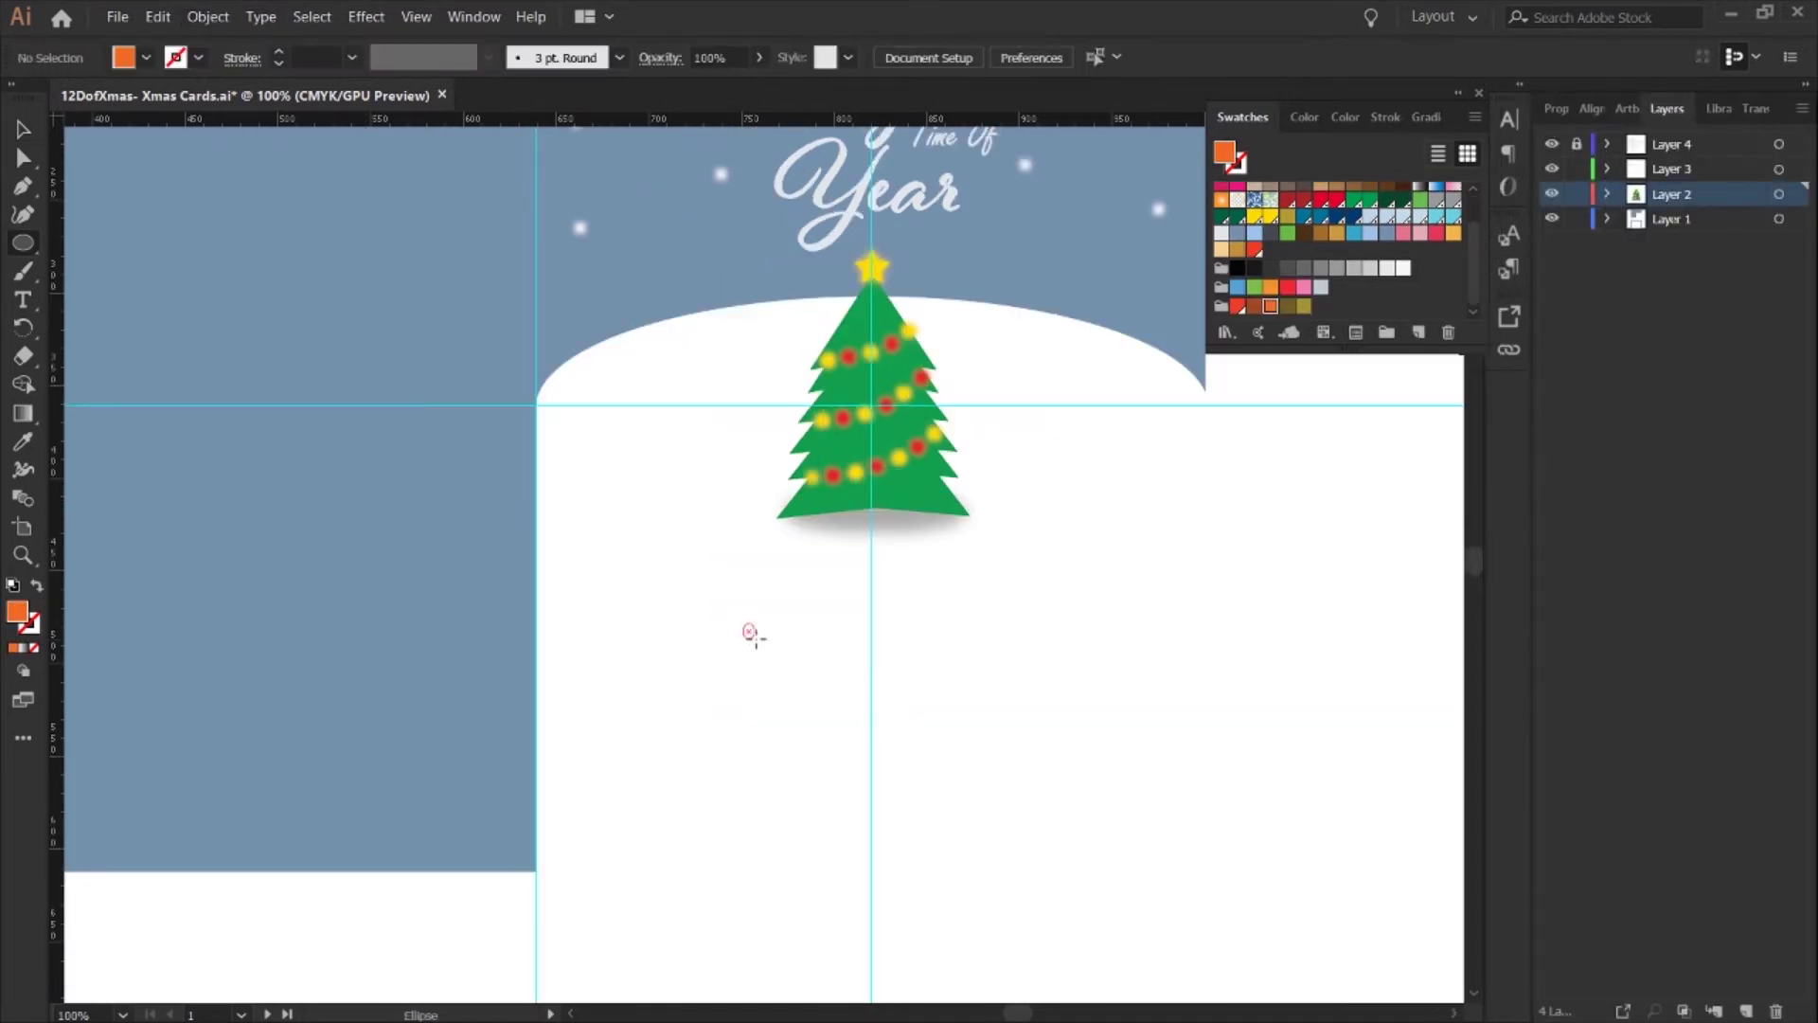
- Give the orange ellipse a sharp left point and stretch a pasted-in-front copy into a long tail
mouse_move(742, 623)
mouse_down()
mouse_move(776, 655)
mouse_move(755, 681)
mouse_move(584, 680)
mouse_move(538, 735)
mouse_up()
key(v)
scroll(717, 672, up, 2)
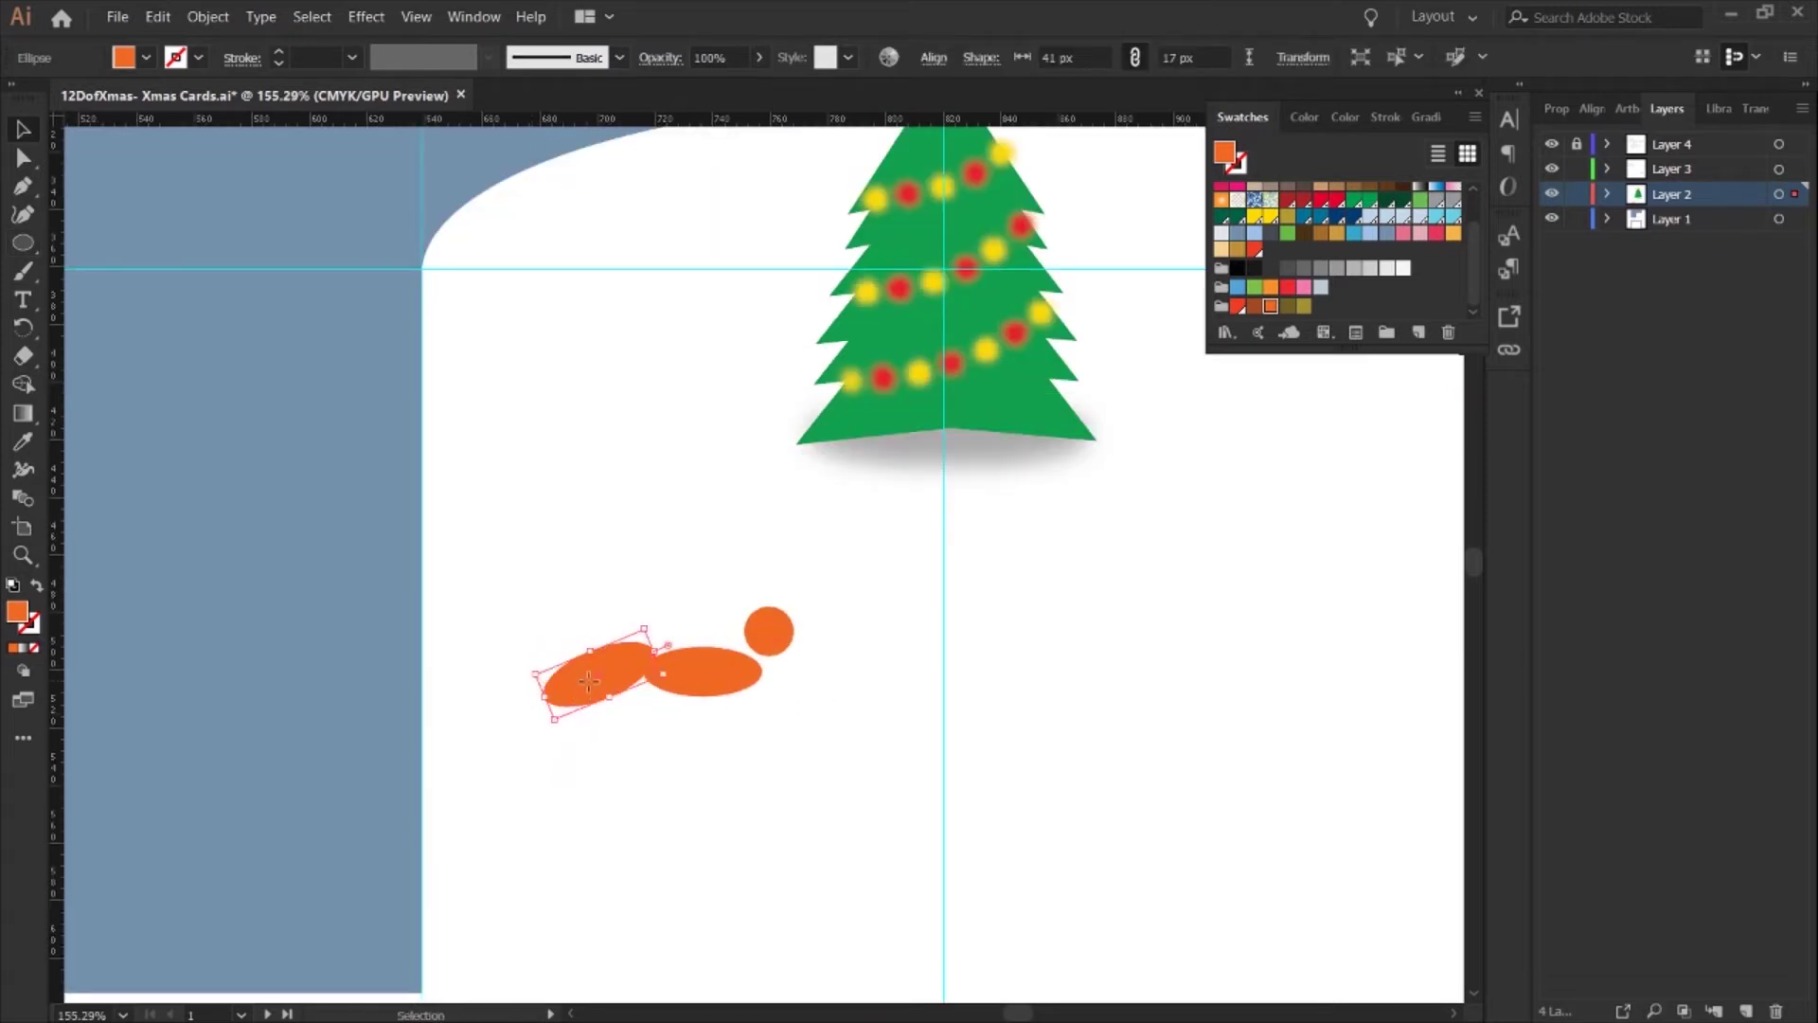
click(547, 707)
key(ctrl+c)
key(ctrl+f)
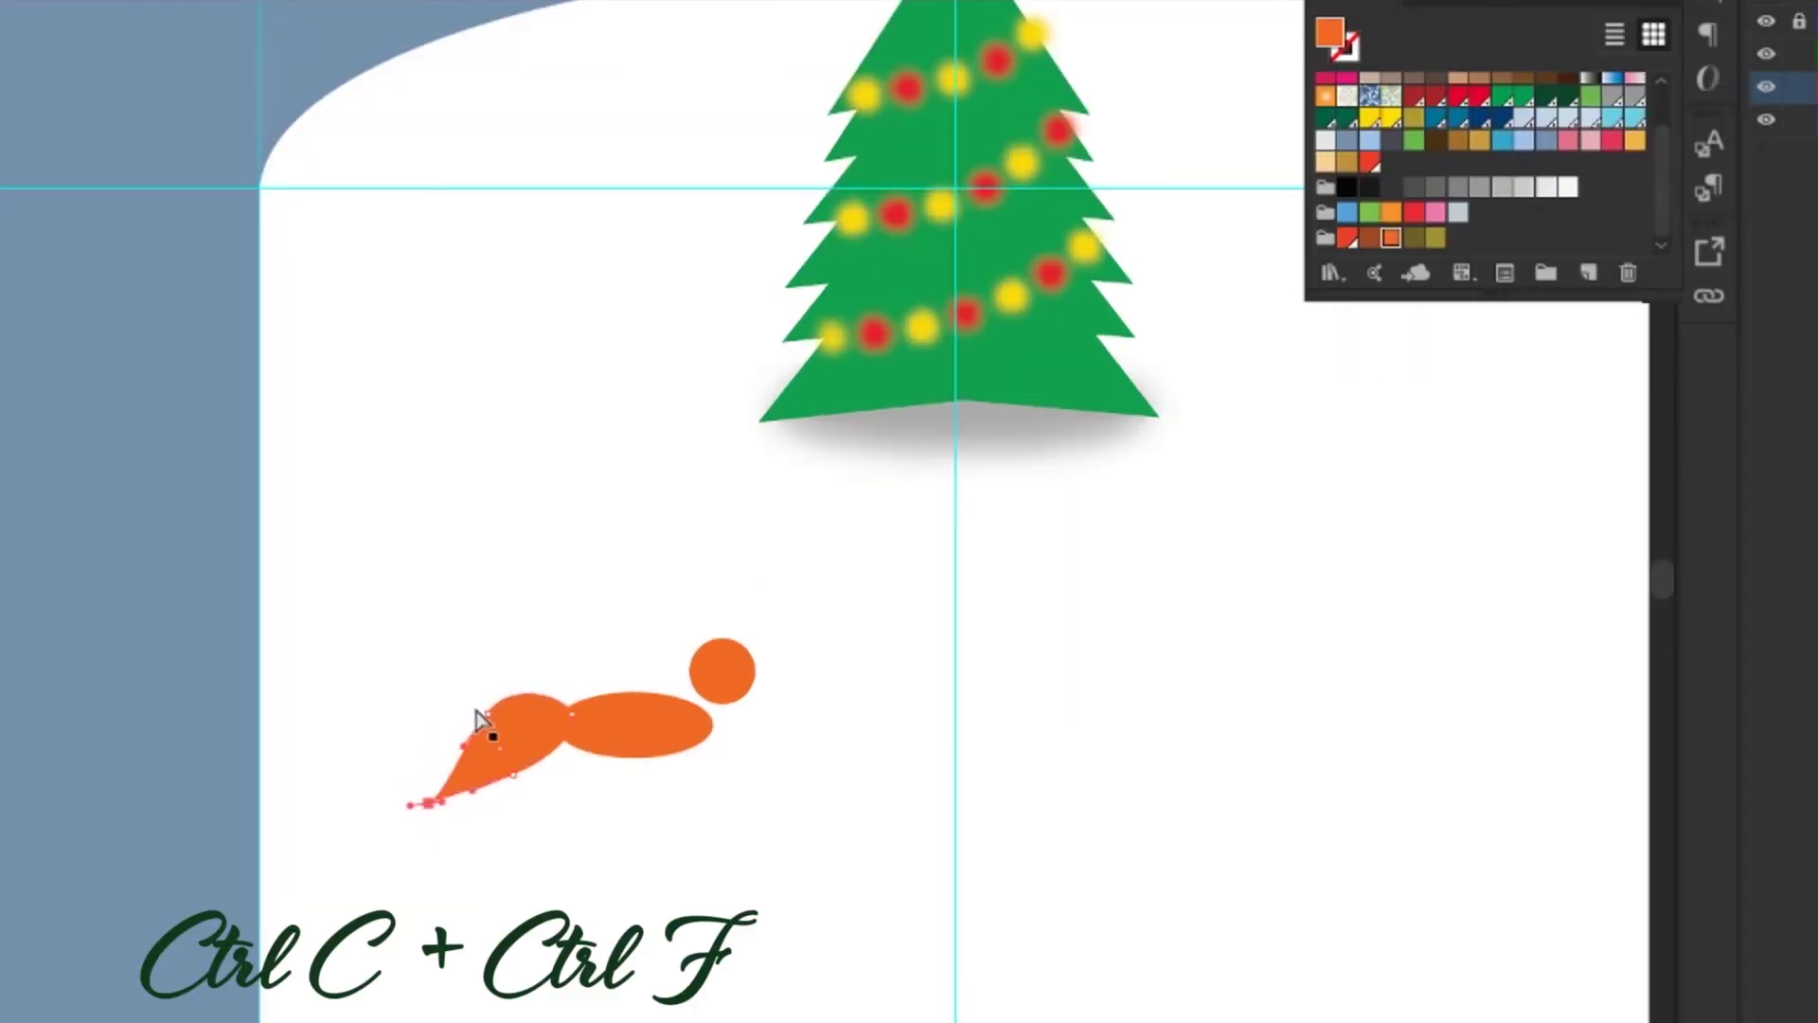
drag(491, 744, 483, 803)
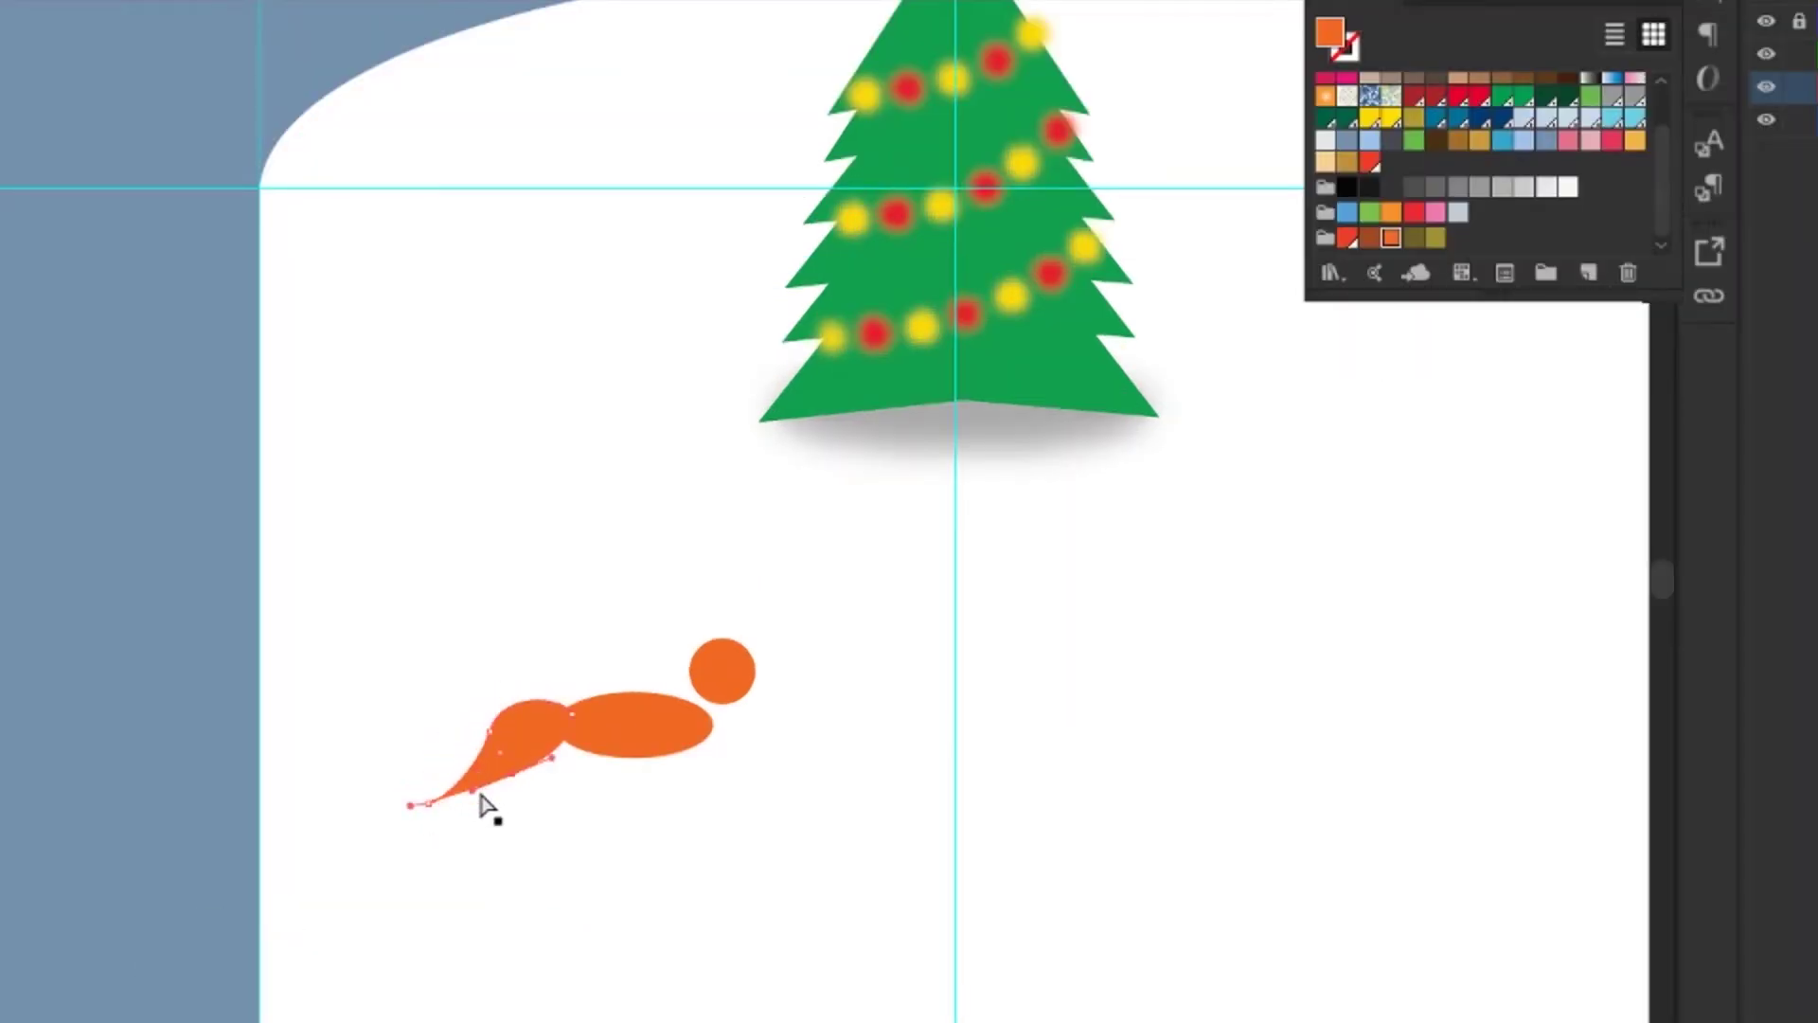
- Smooth the tail's lower curve and reshape its tip with Direct Selection
click(662, 769)
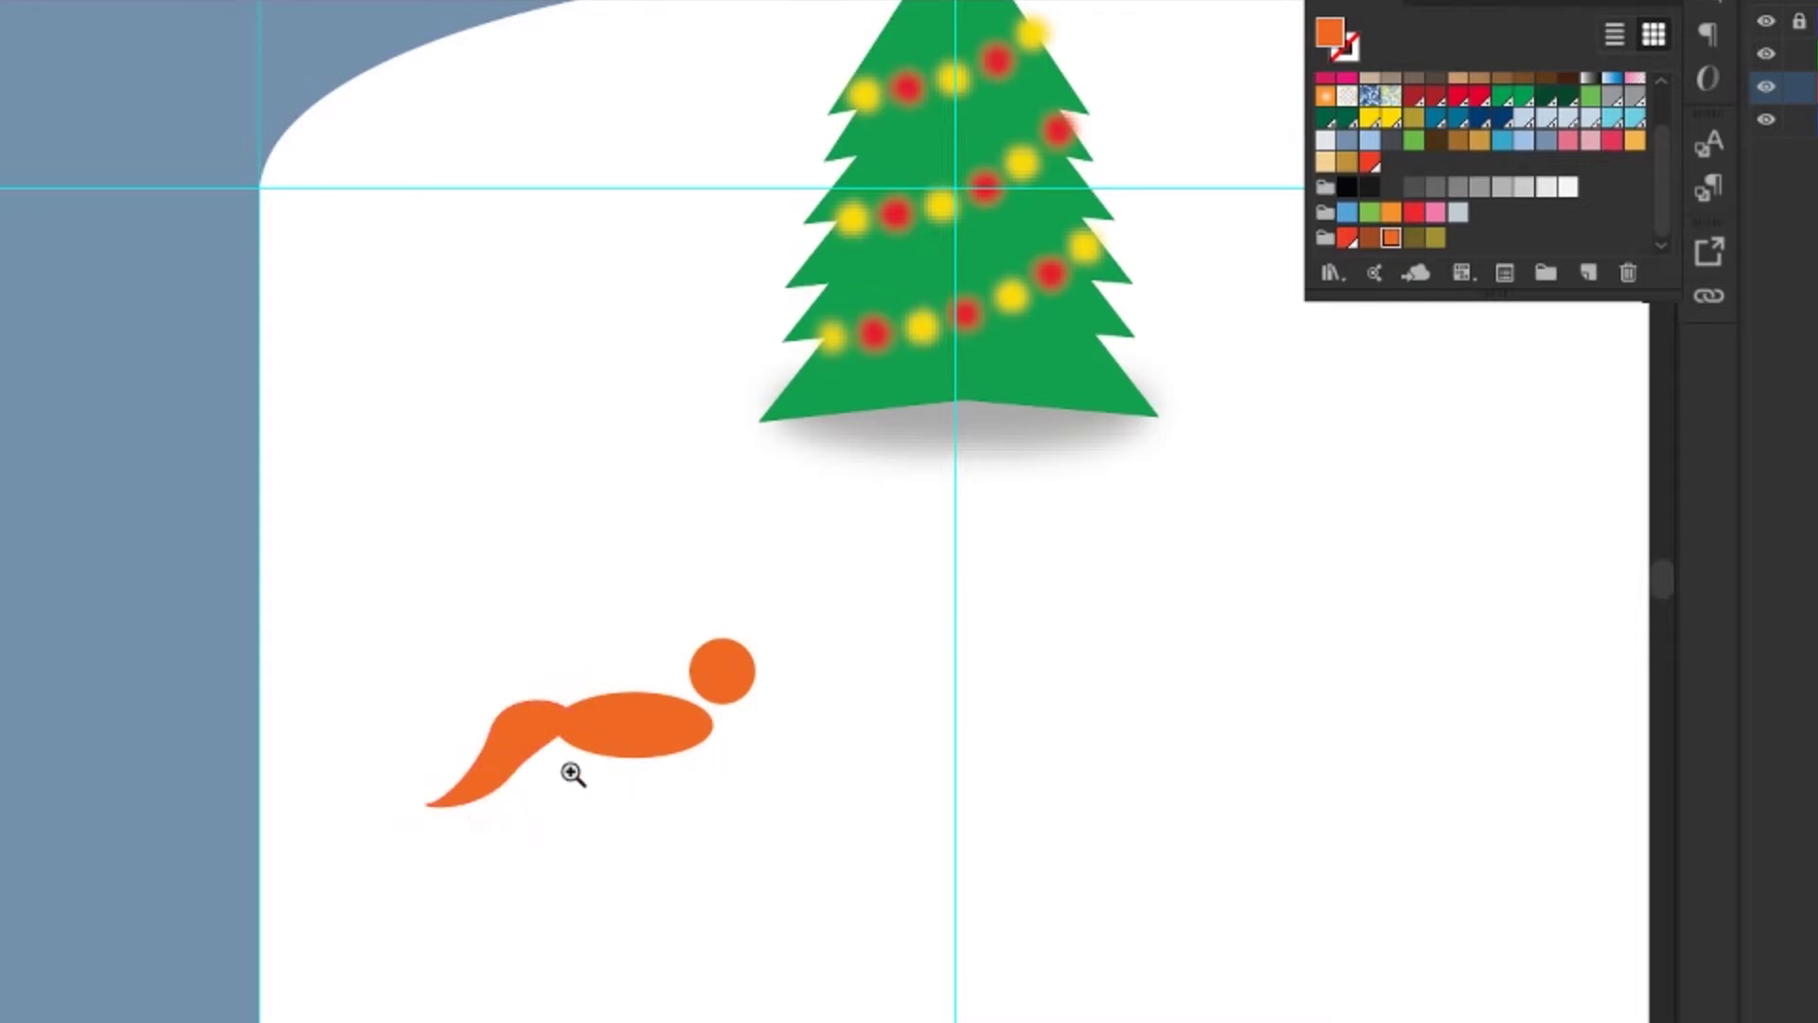
click(500, 773)
click(450, 838)
mouse_move(557, 760)
mouse_down()
mouse_move(557, 735)
mouse_move(602, 752)
mouse_move(526, 786)
mouse_up()
drag(459, 845, 487, 856)
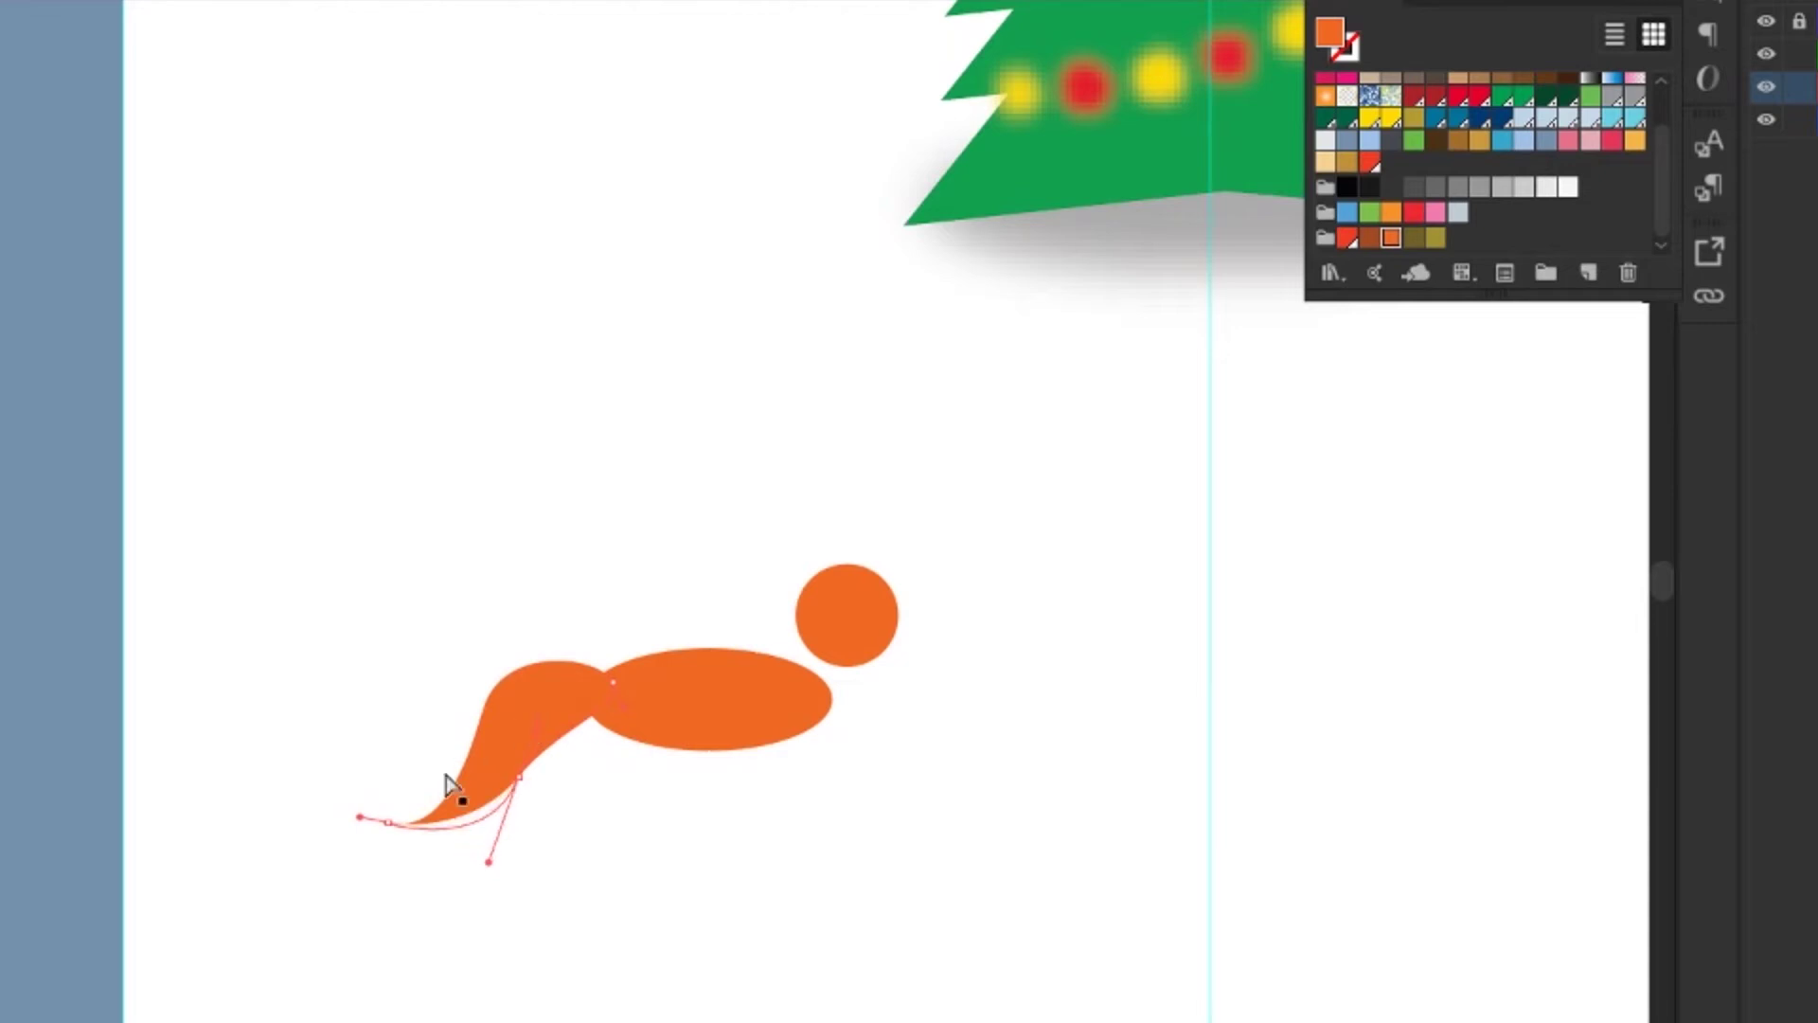
click(701, 782)
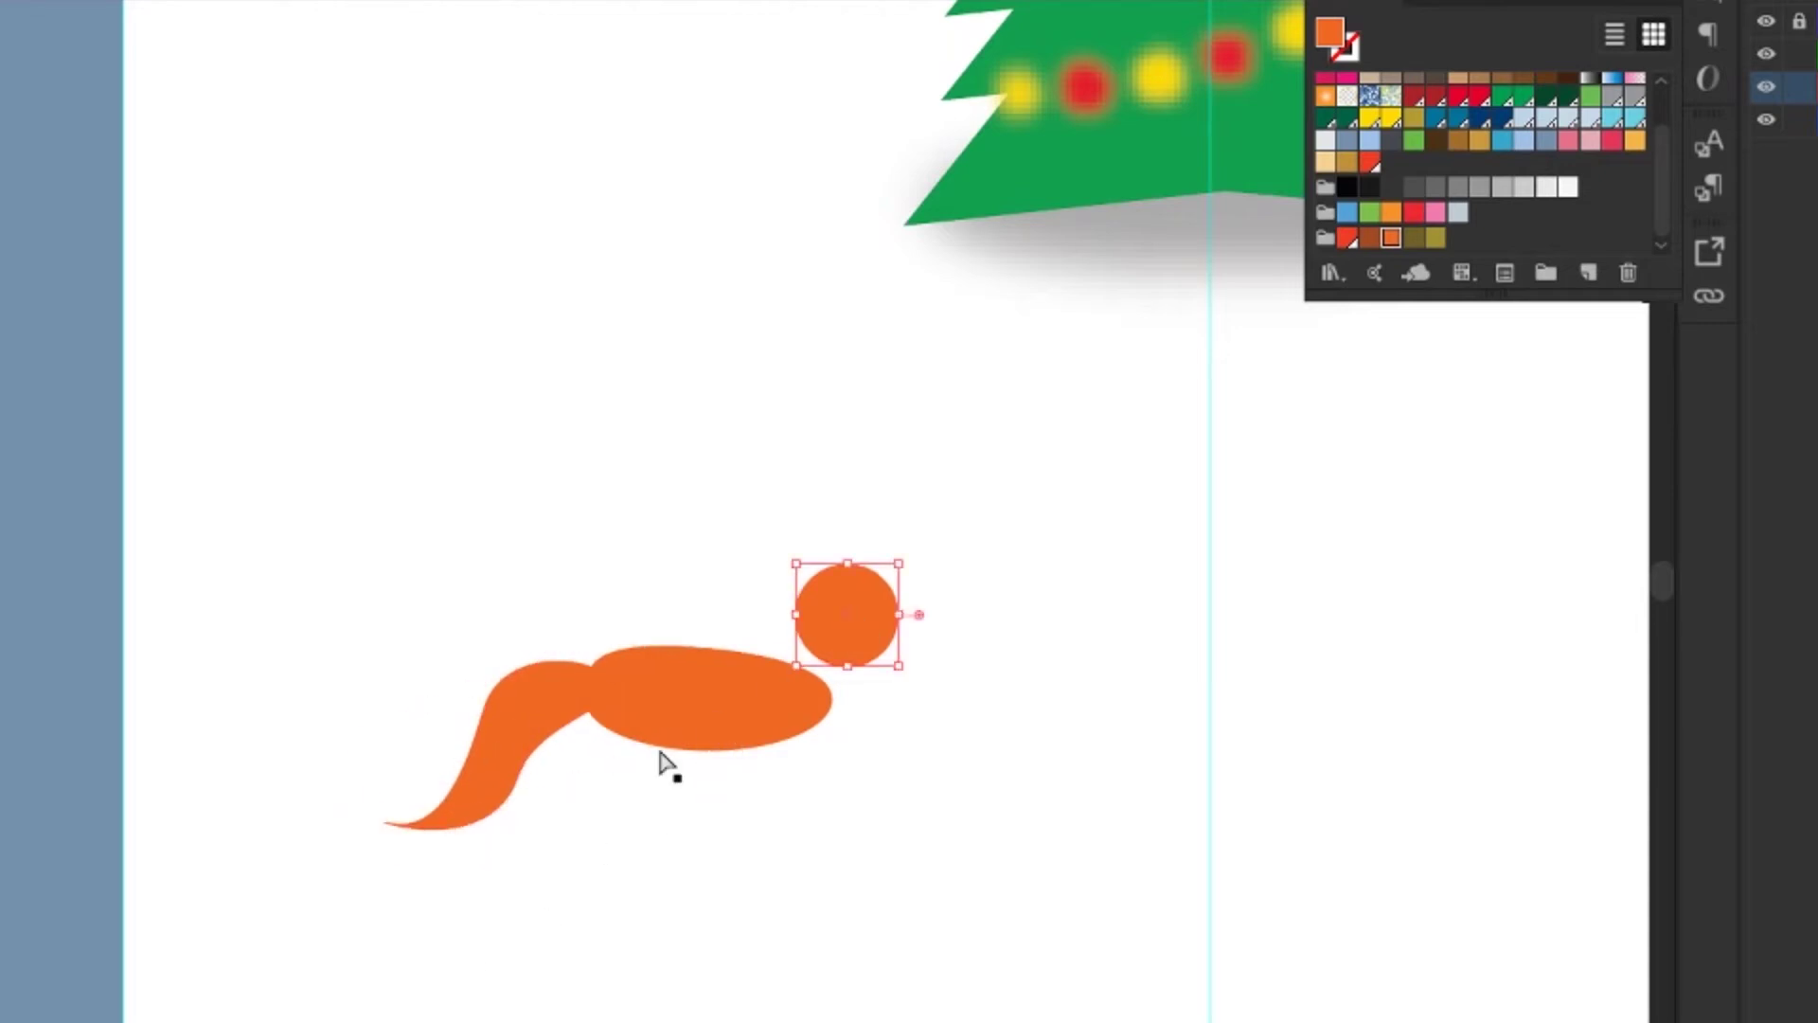
- Copy the head circle beneath the body as a belly and draw a neck ellipse joining them
drag(723, 824, 654, 755)
click(1042, 794)
drag(849, 626, 836, 681)
click(834, 685)
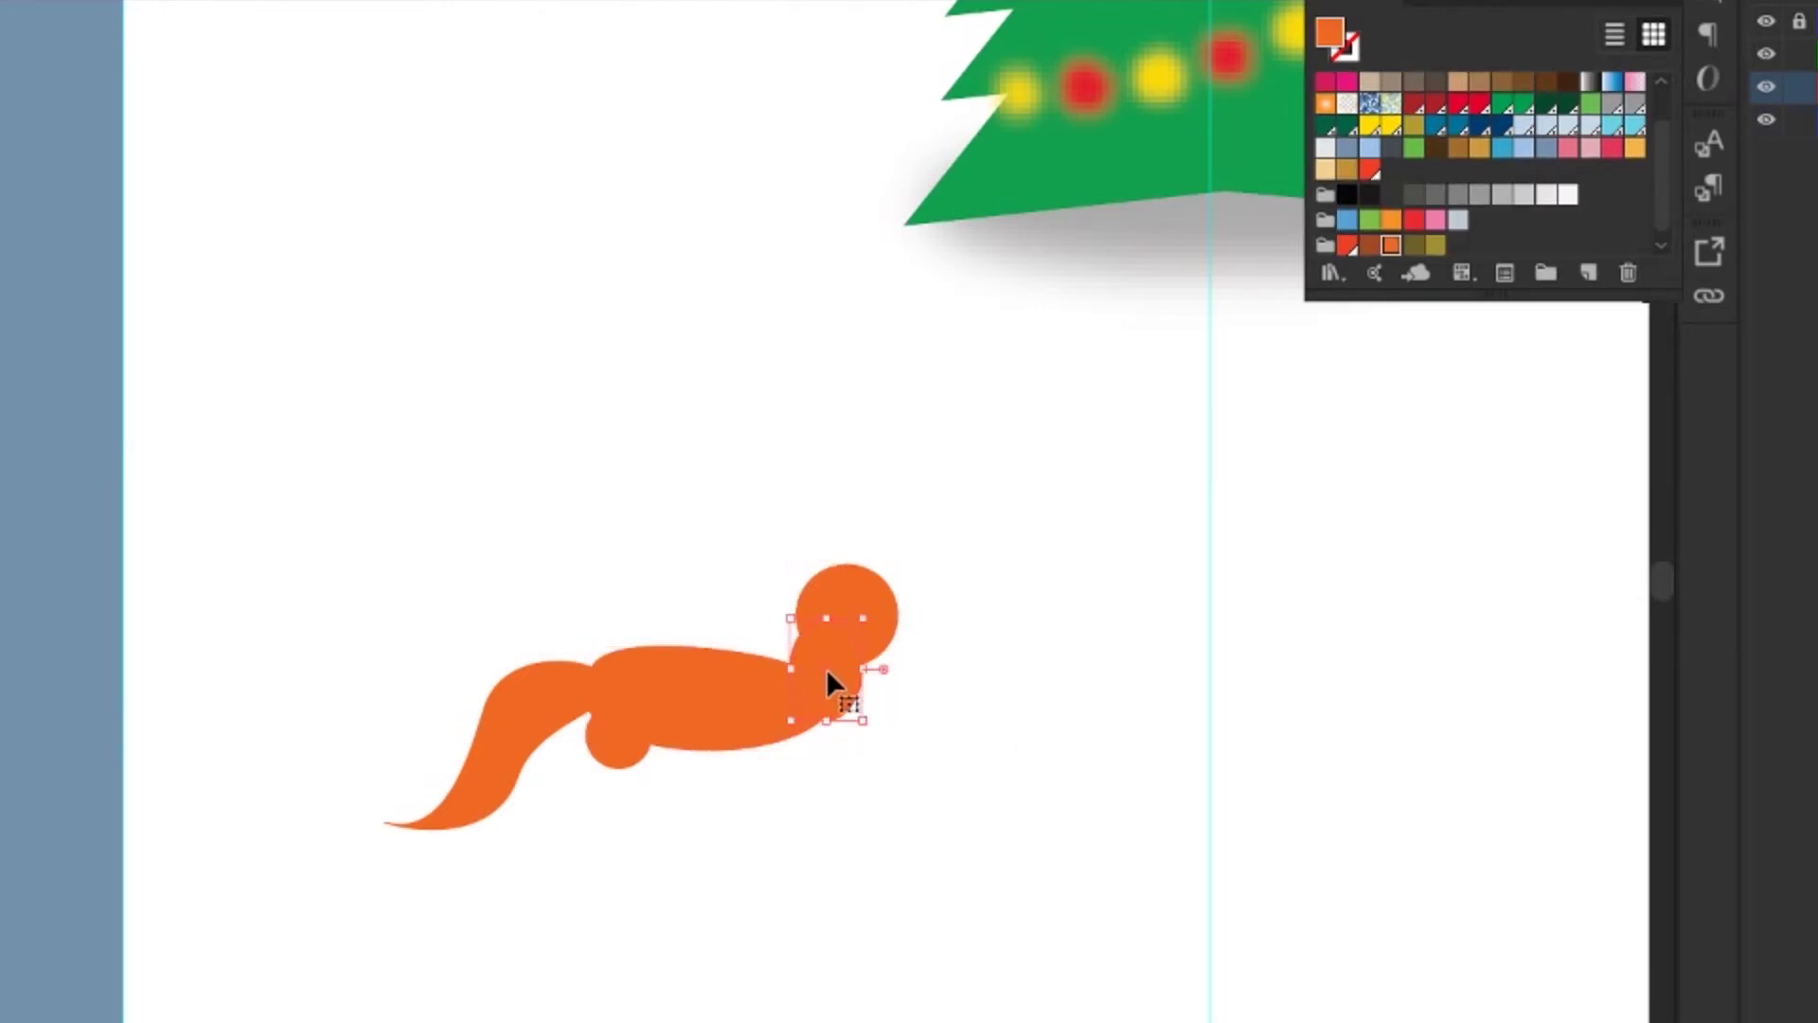
click(869, 758)
- Draw a tall narrow front-leg ellipse and Alt-drag two copies as back legs
drag(790, 737, 812, 876)
key(shift+Up)
key(shift+Up)
key(shift+Up)
key(shift+Up)
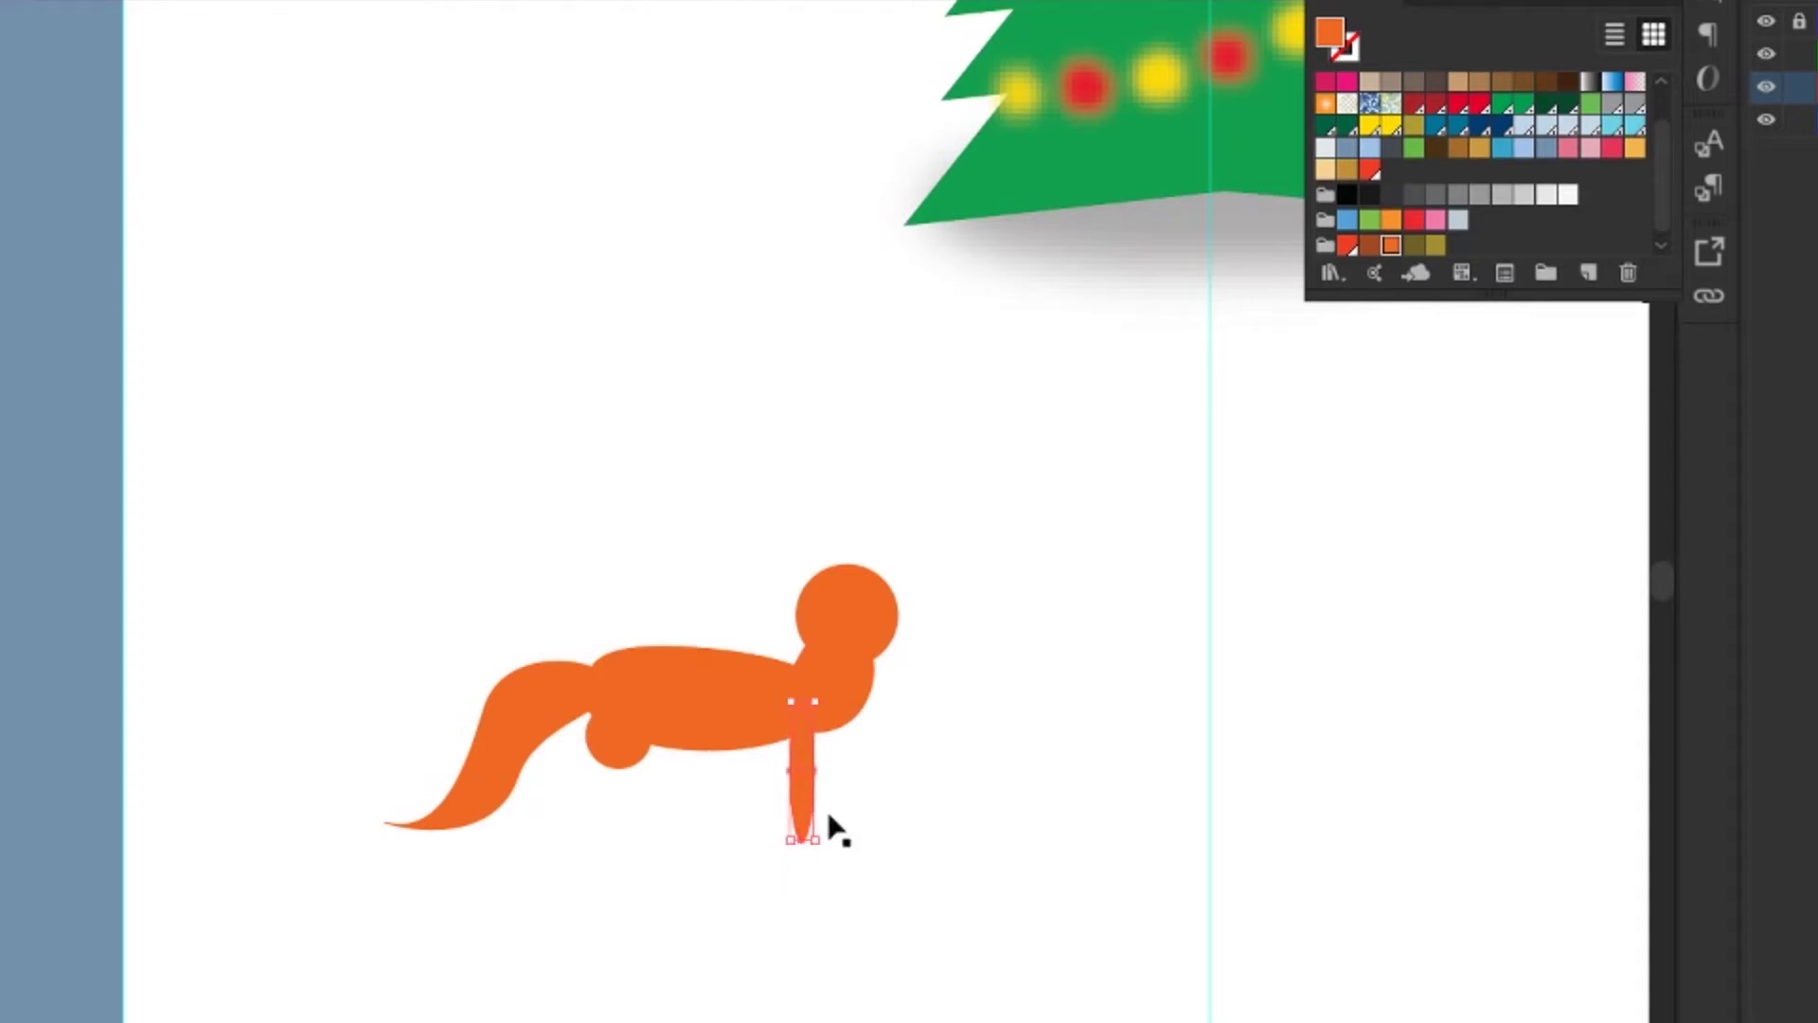
click(839, 830)
drag(771, 824, 600, 812)
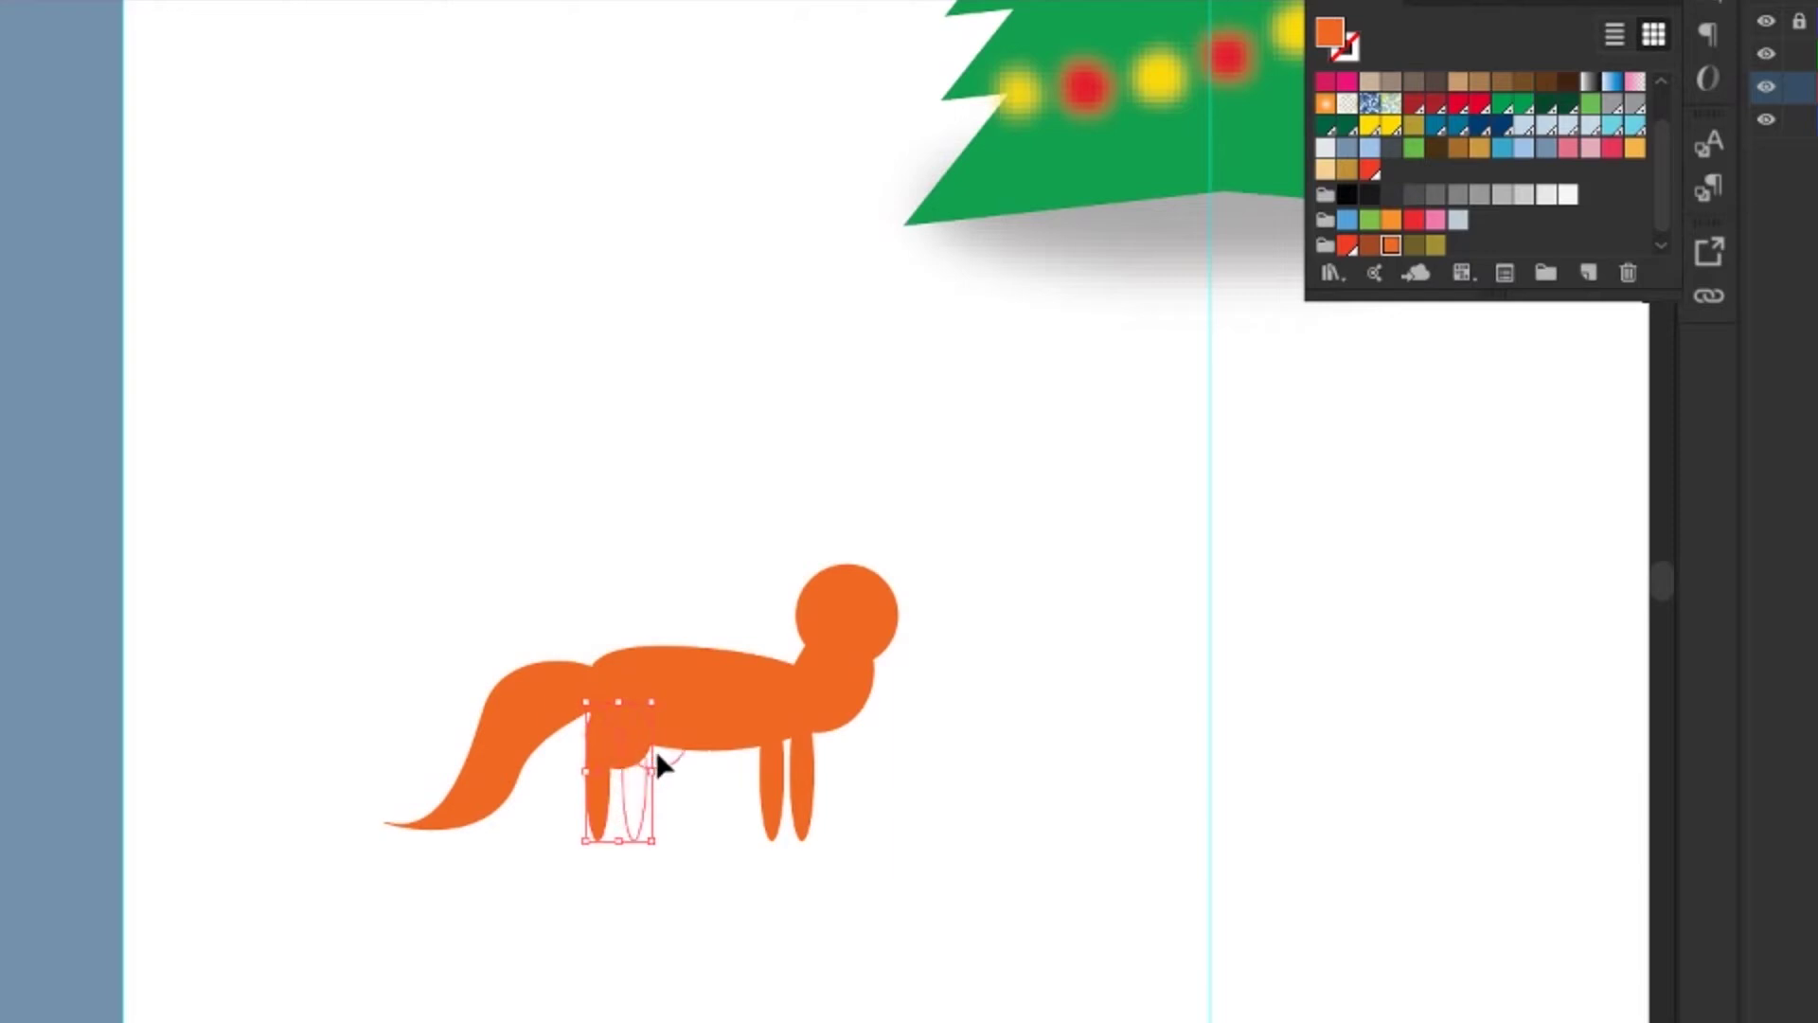
drag(657, 756, 700, 750)
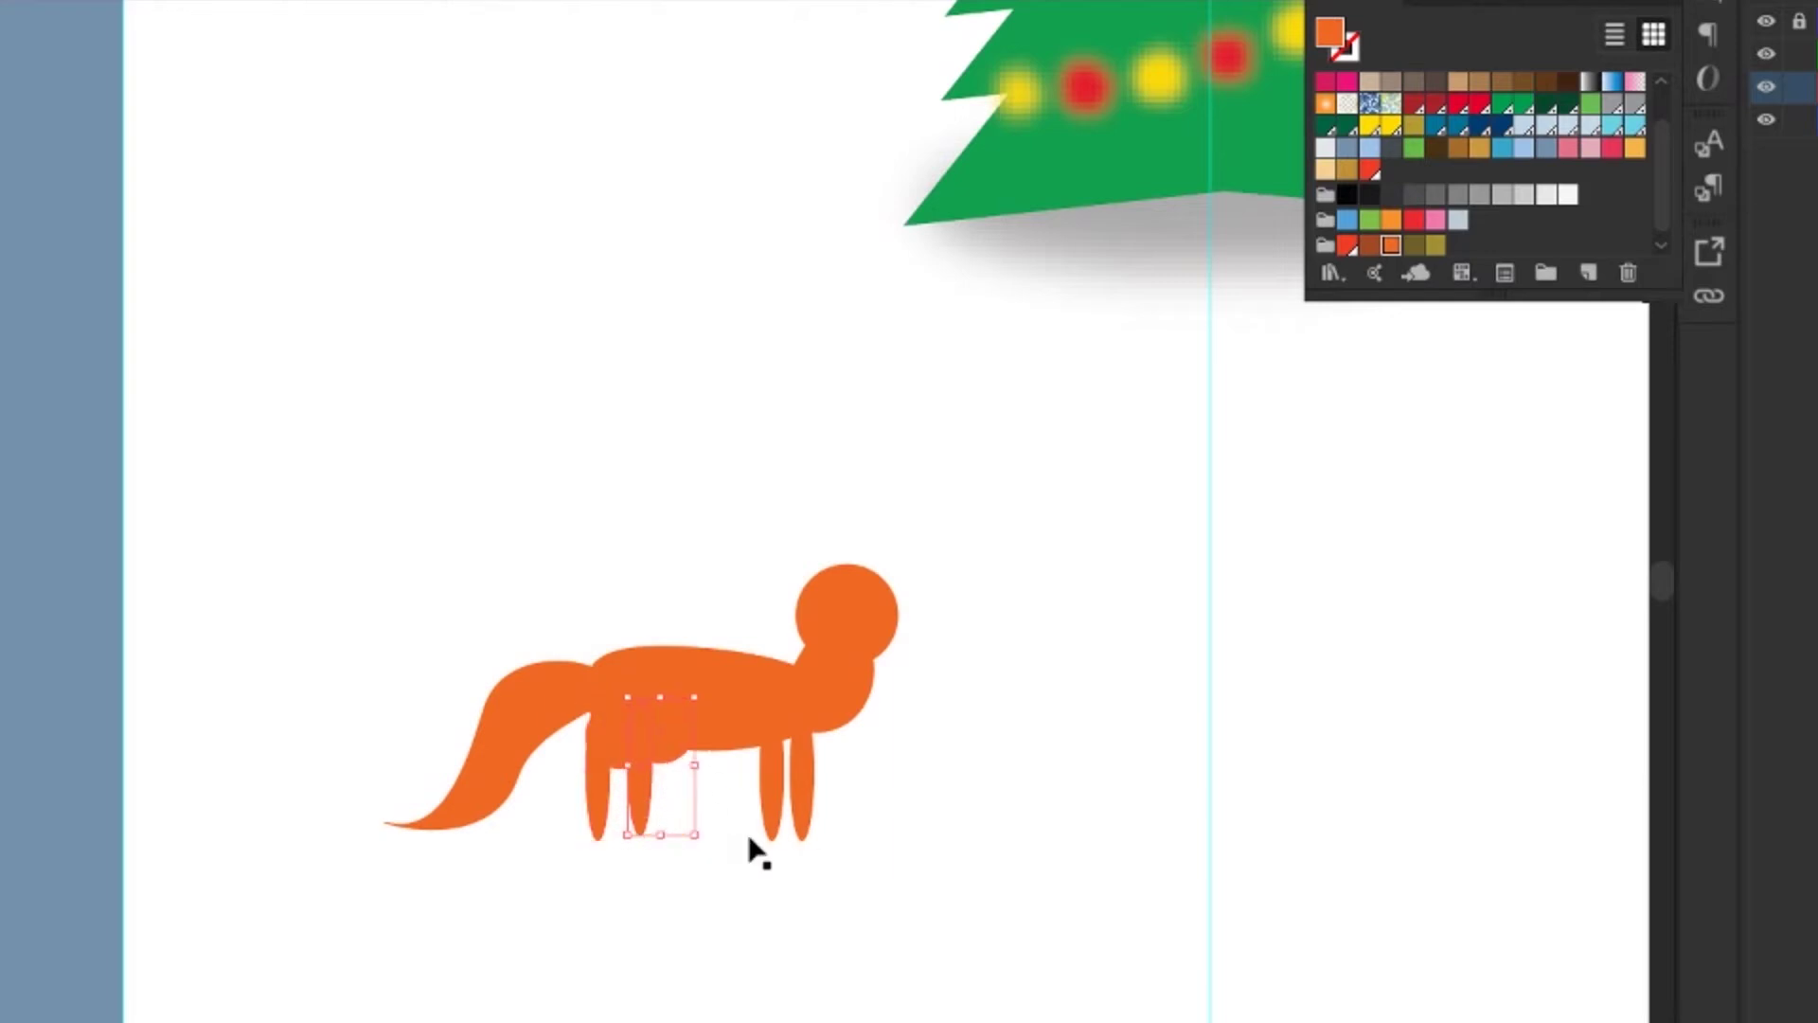
- Copy the head circle as a small ball near the foot
click(862, 617)
click(727, 696)
key(a)
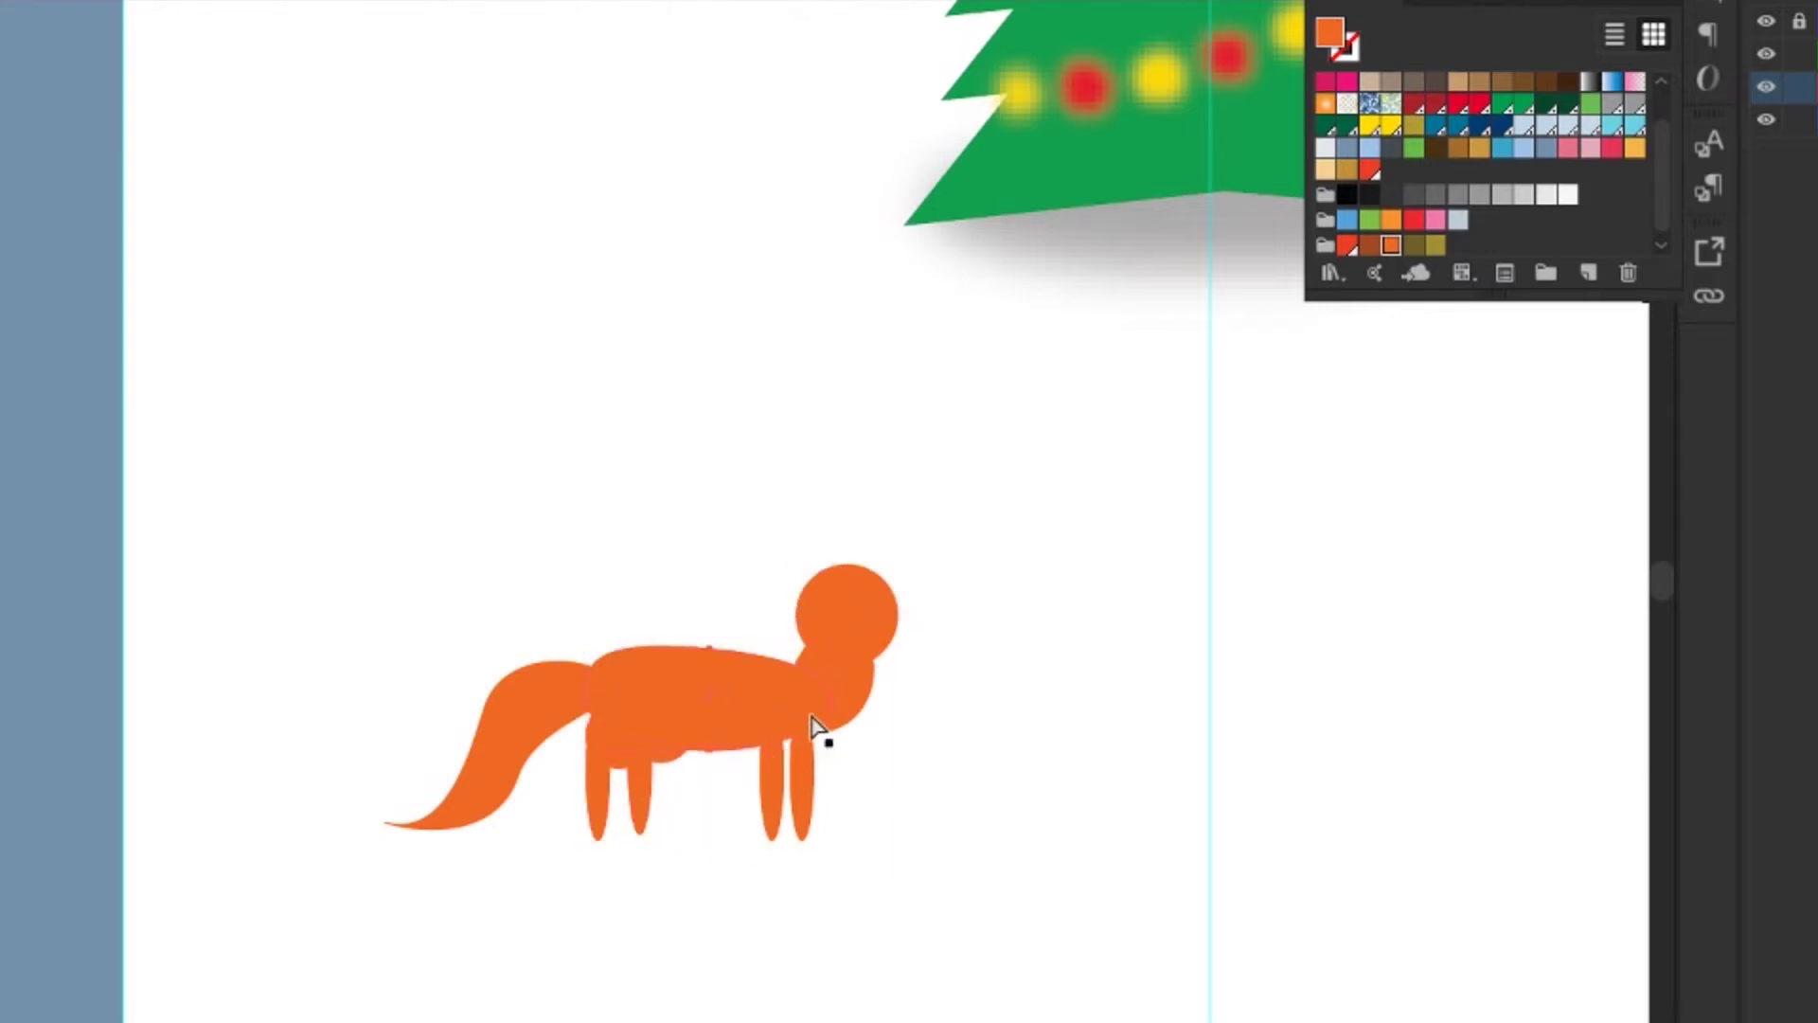
click(918, 824)
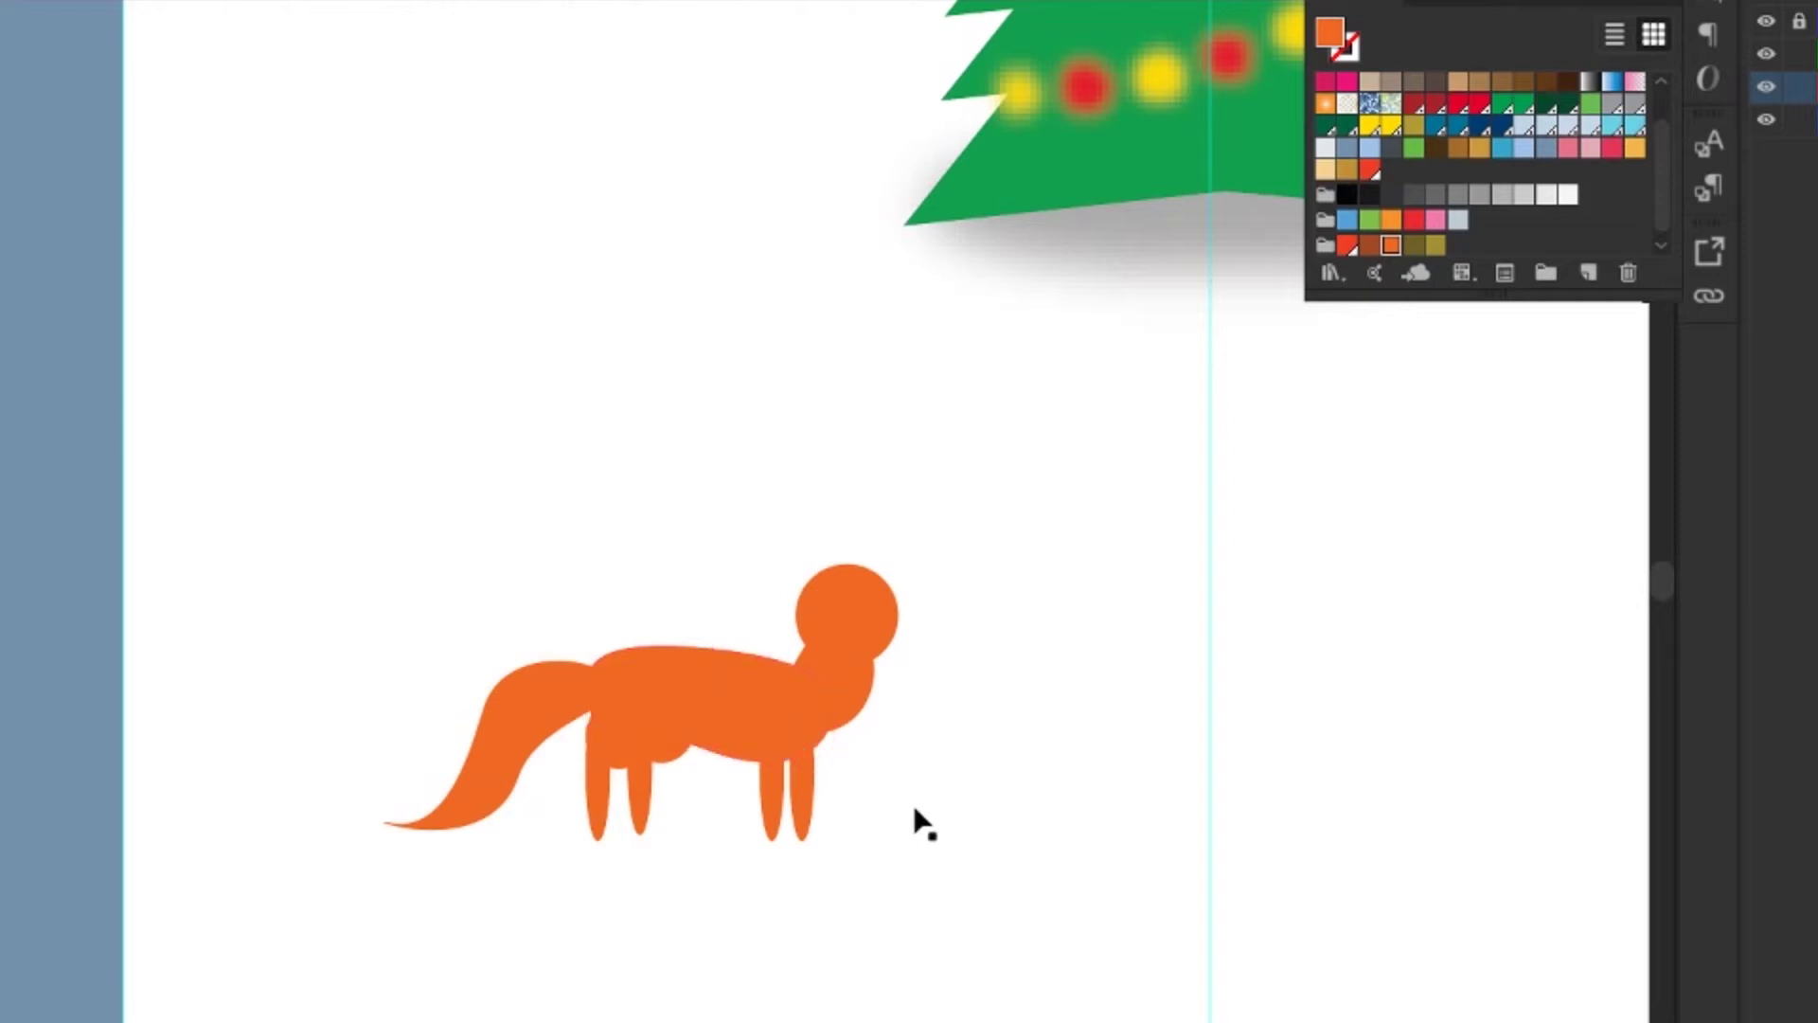
drag(862, 622, 1063, 979)
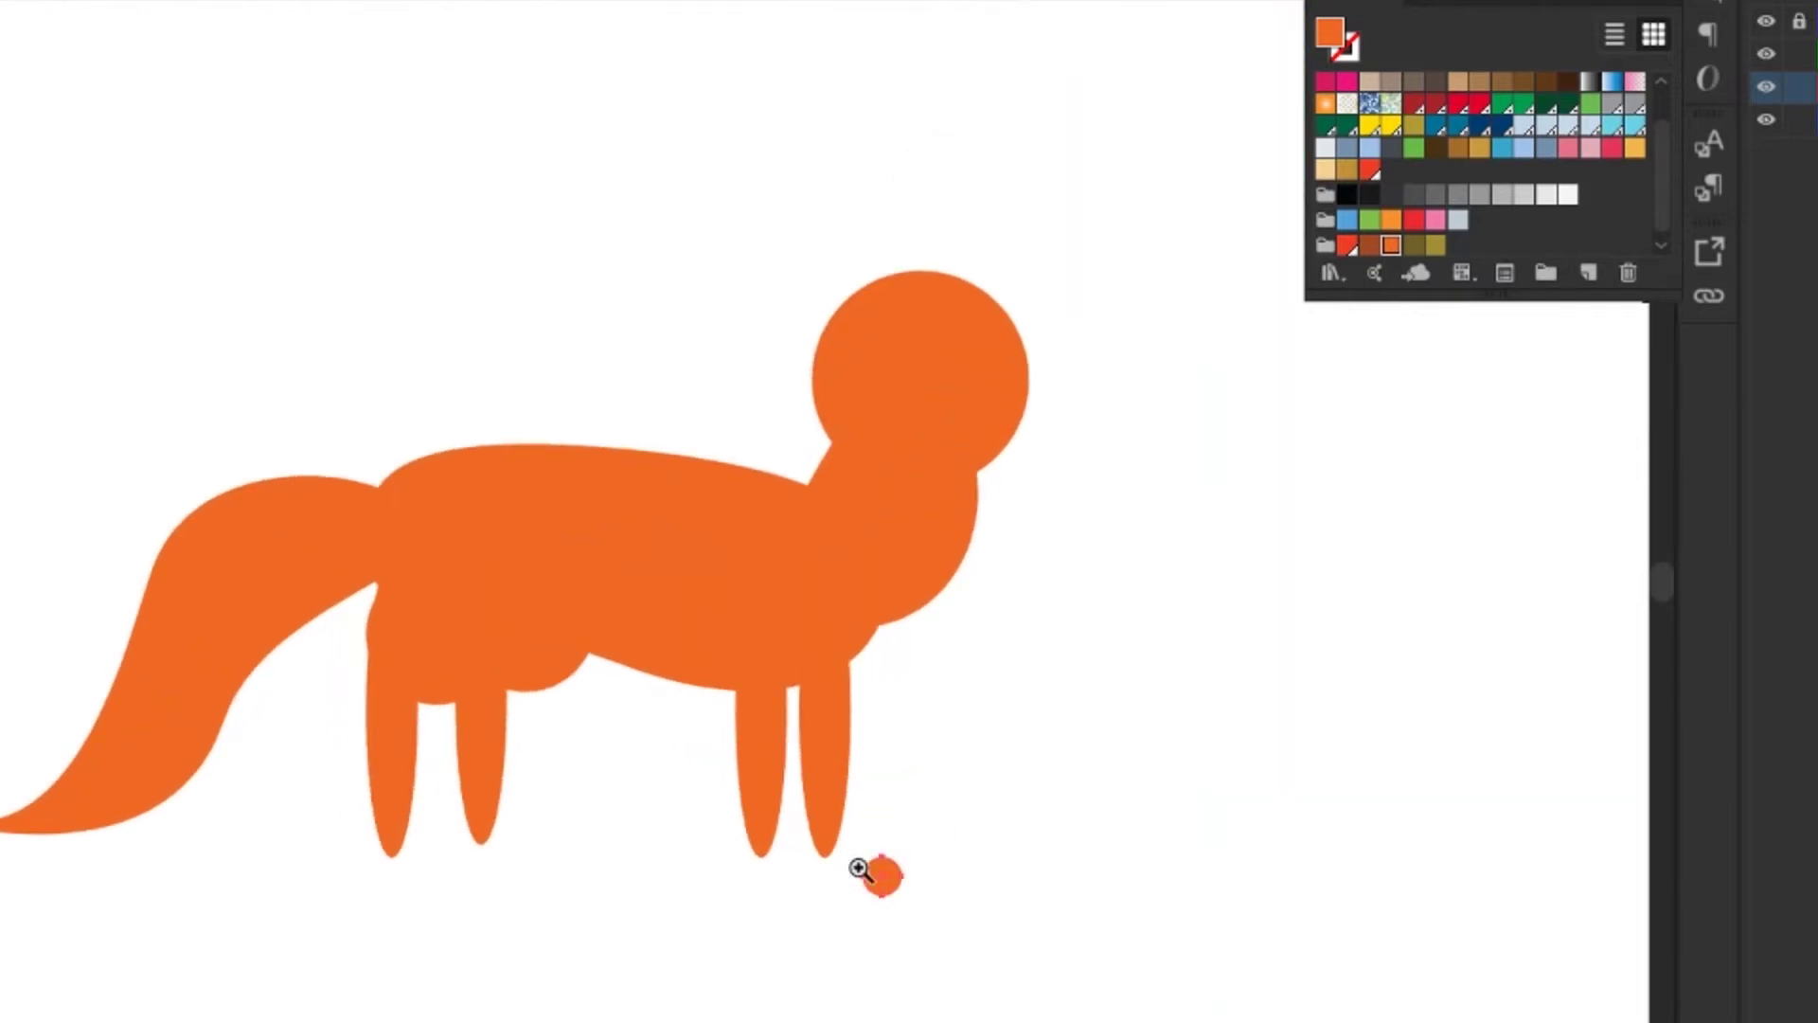
- Set the small ball on the front foot tip and place two ears on the head
drag(867, 868, 282, 835)
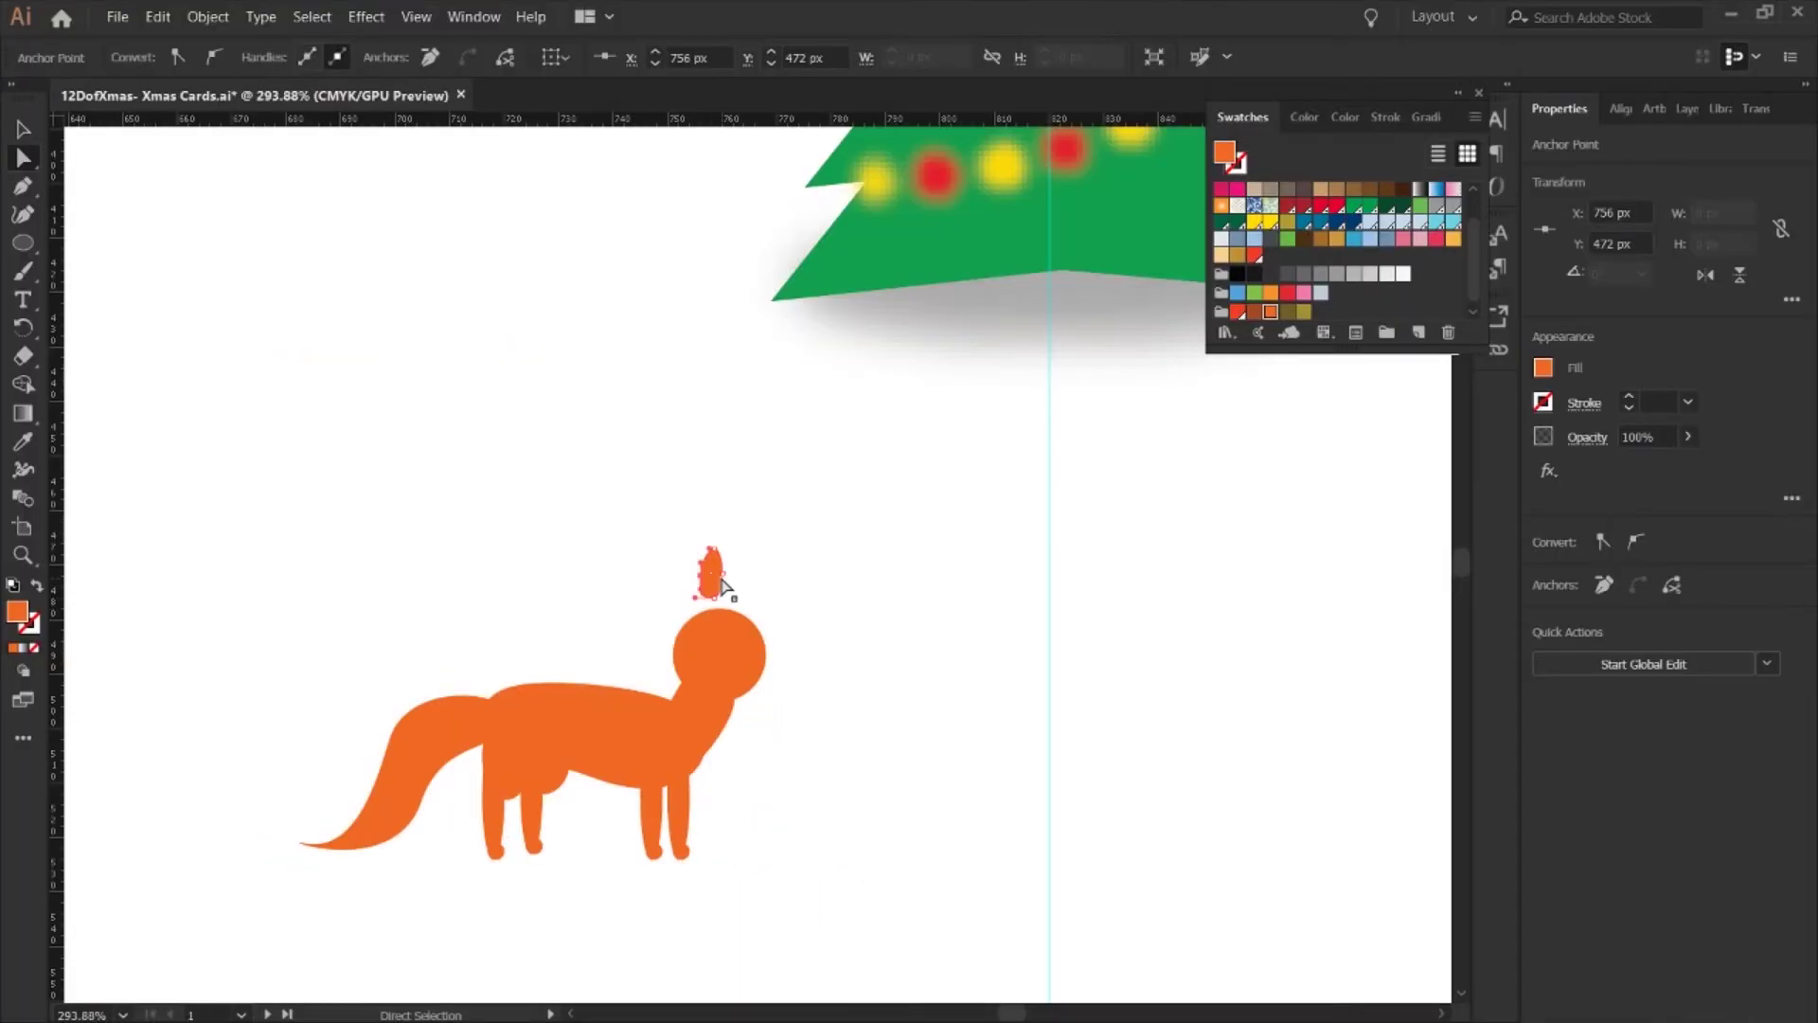
key(v)
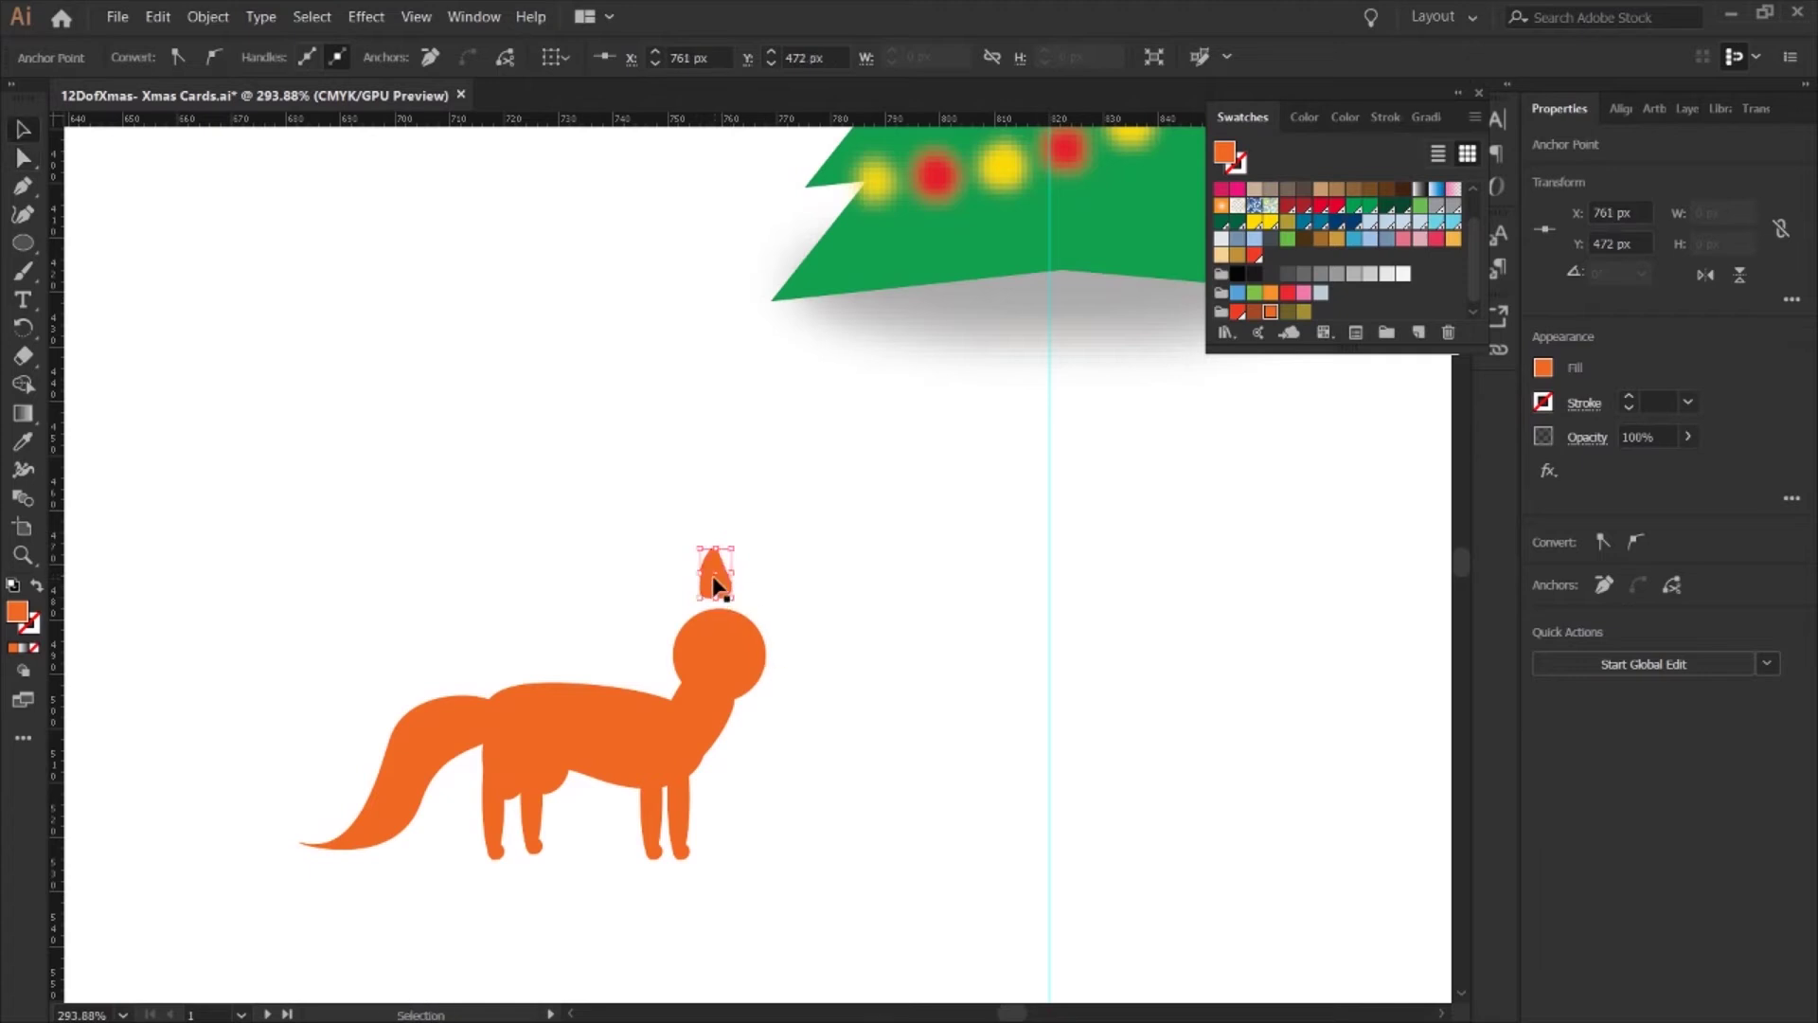
drag(702, 625, 703, 626)
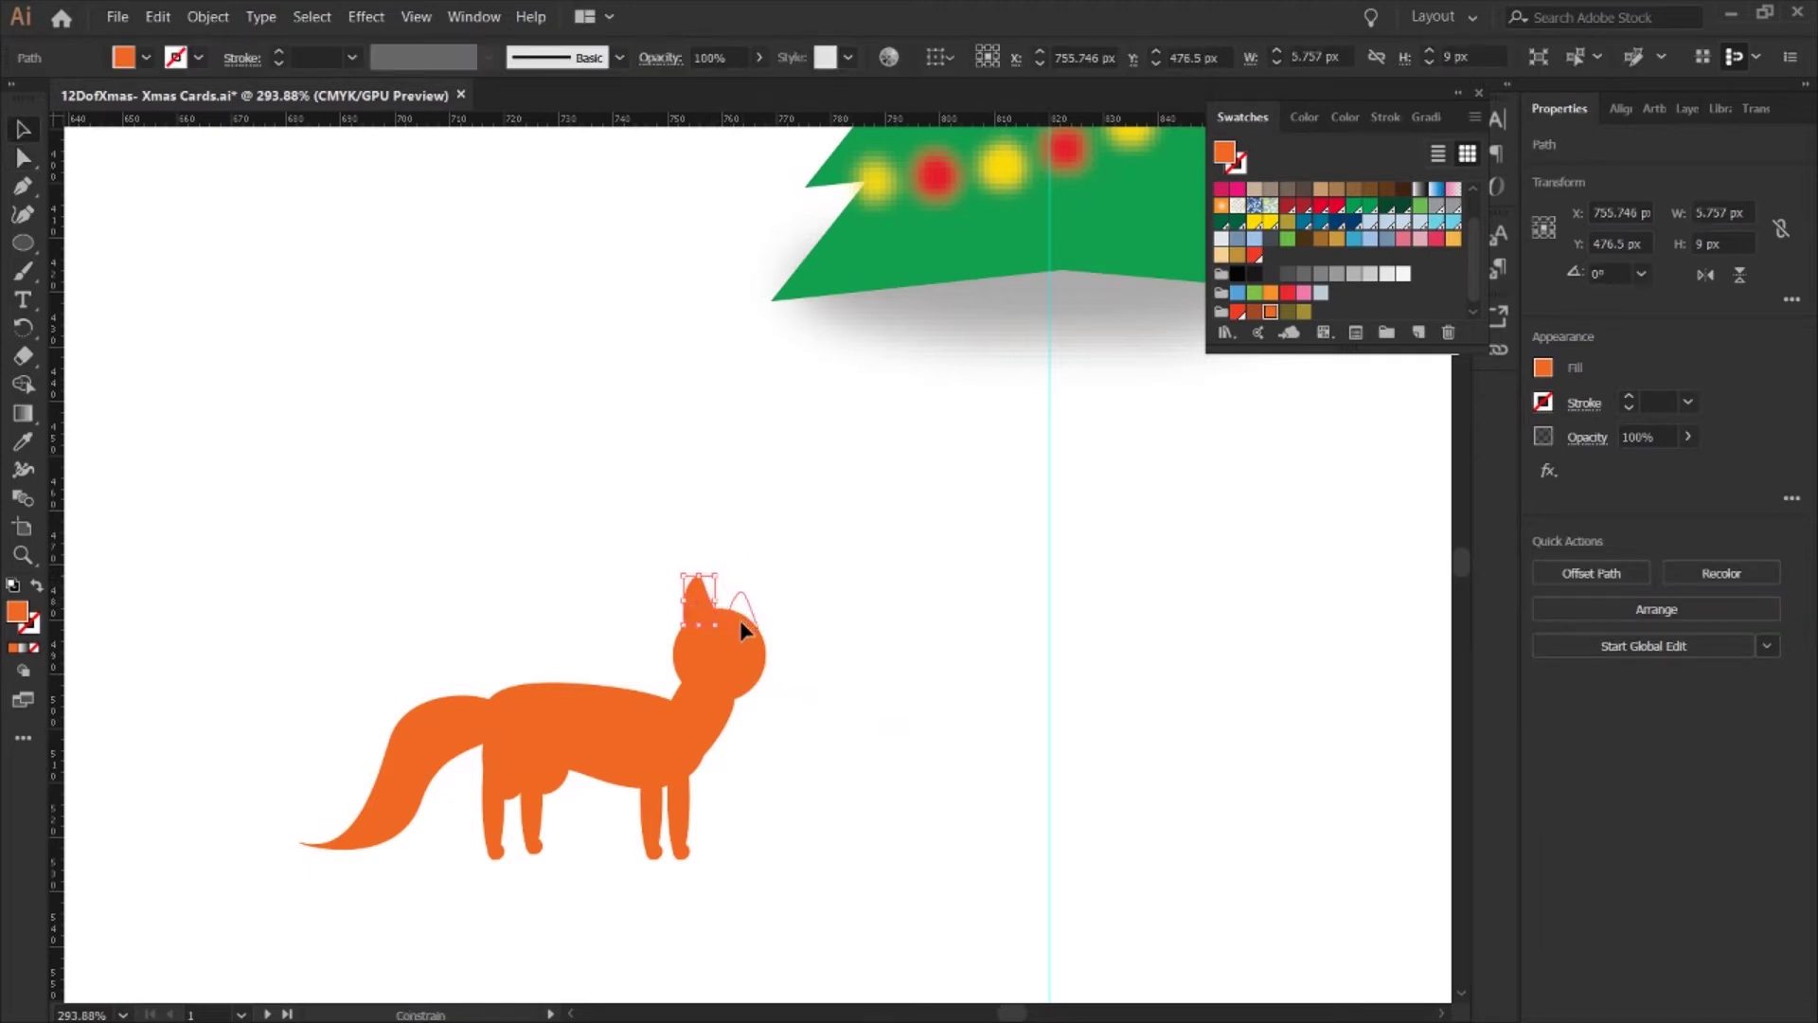
drag(740, 619, 737, 608)
click(885, 614)
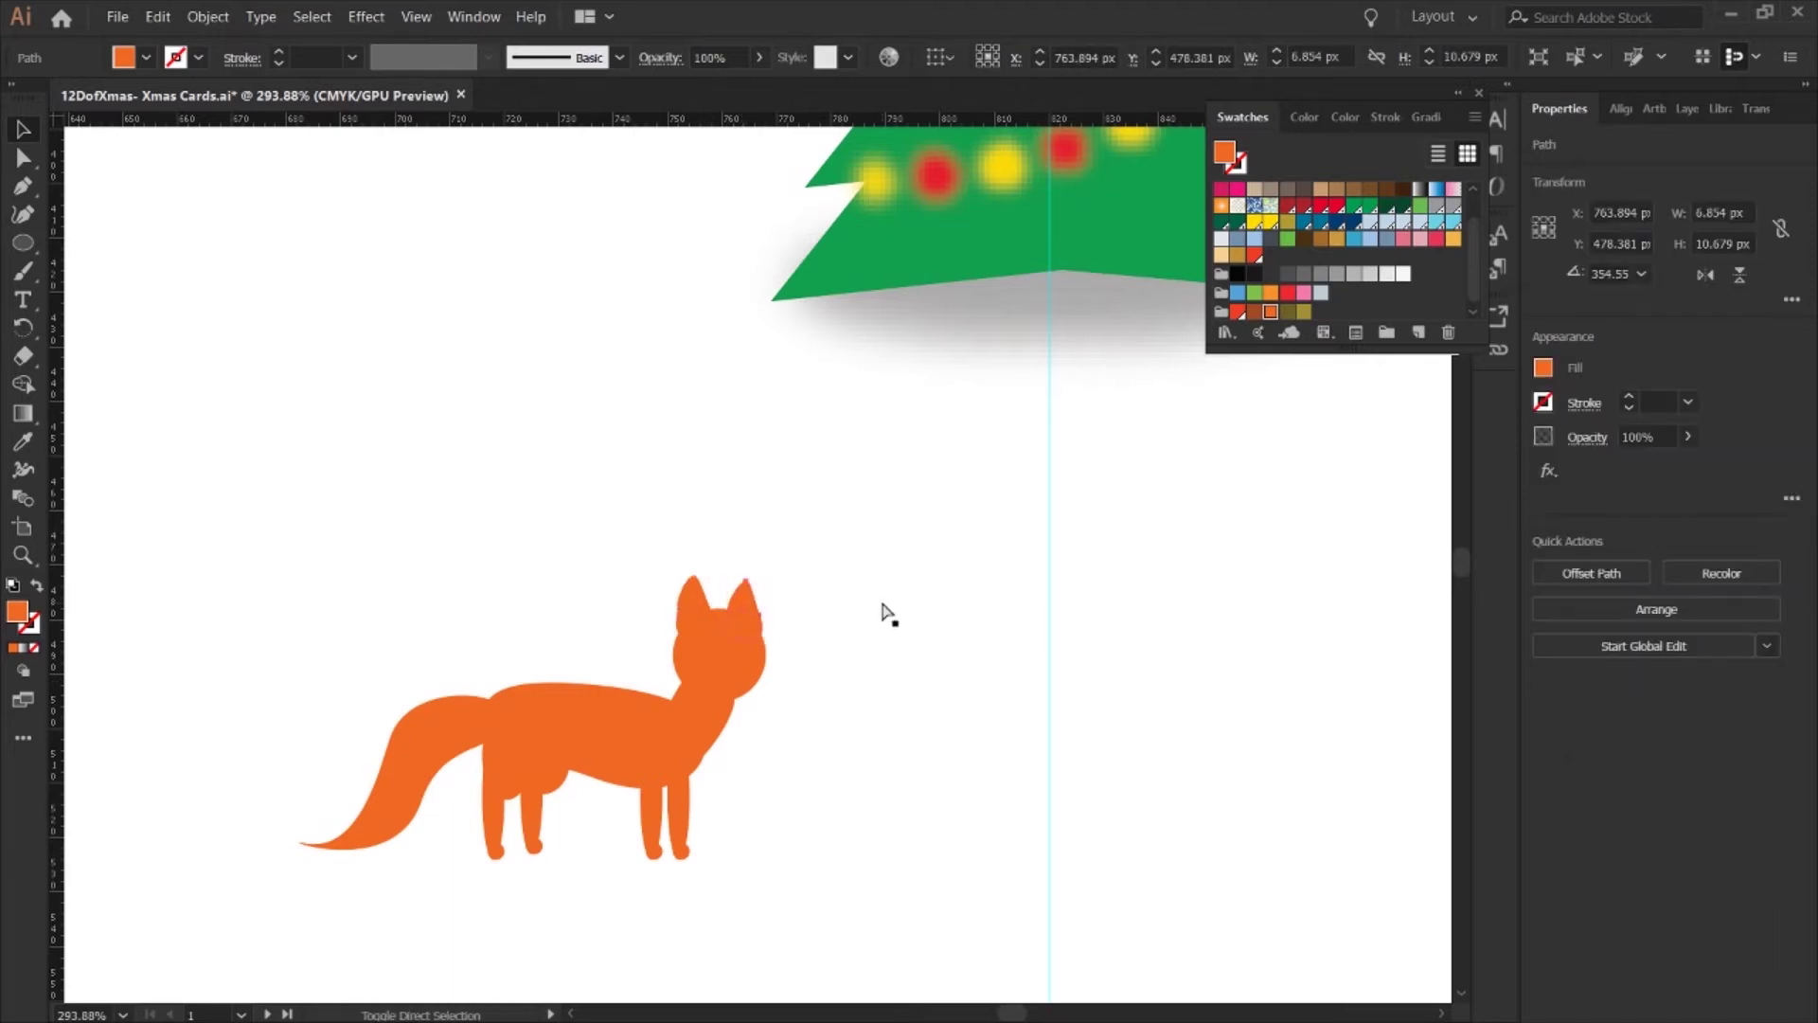
- Select the fox outline and adjust anchors on both front legs
click(692, 605)
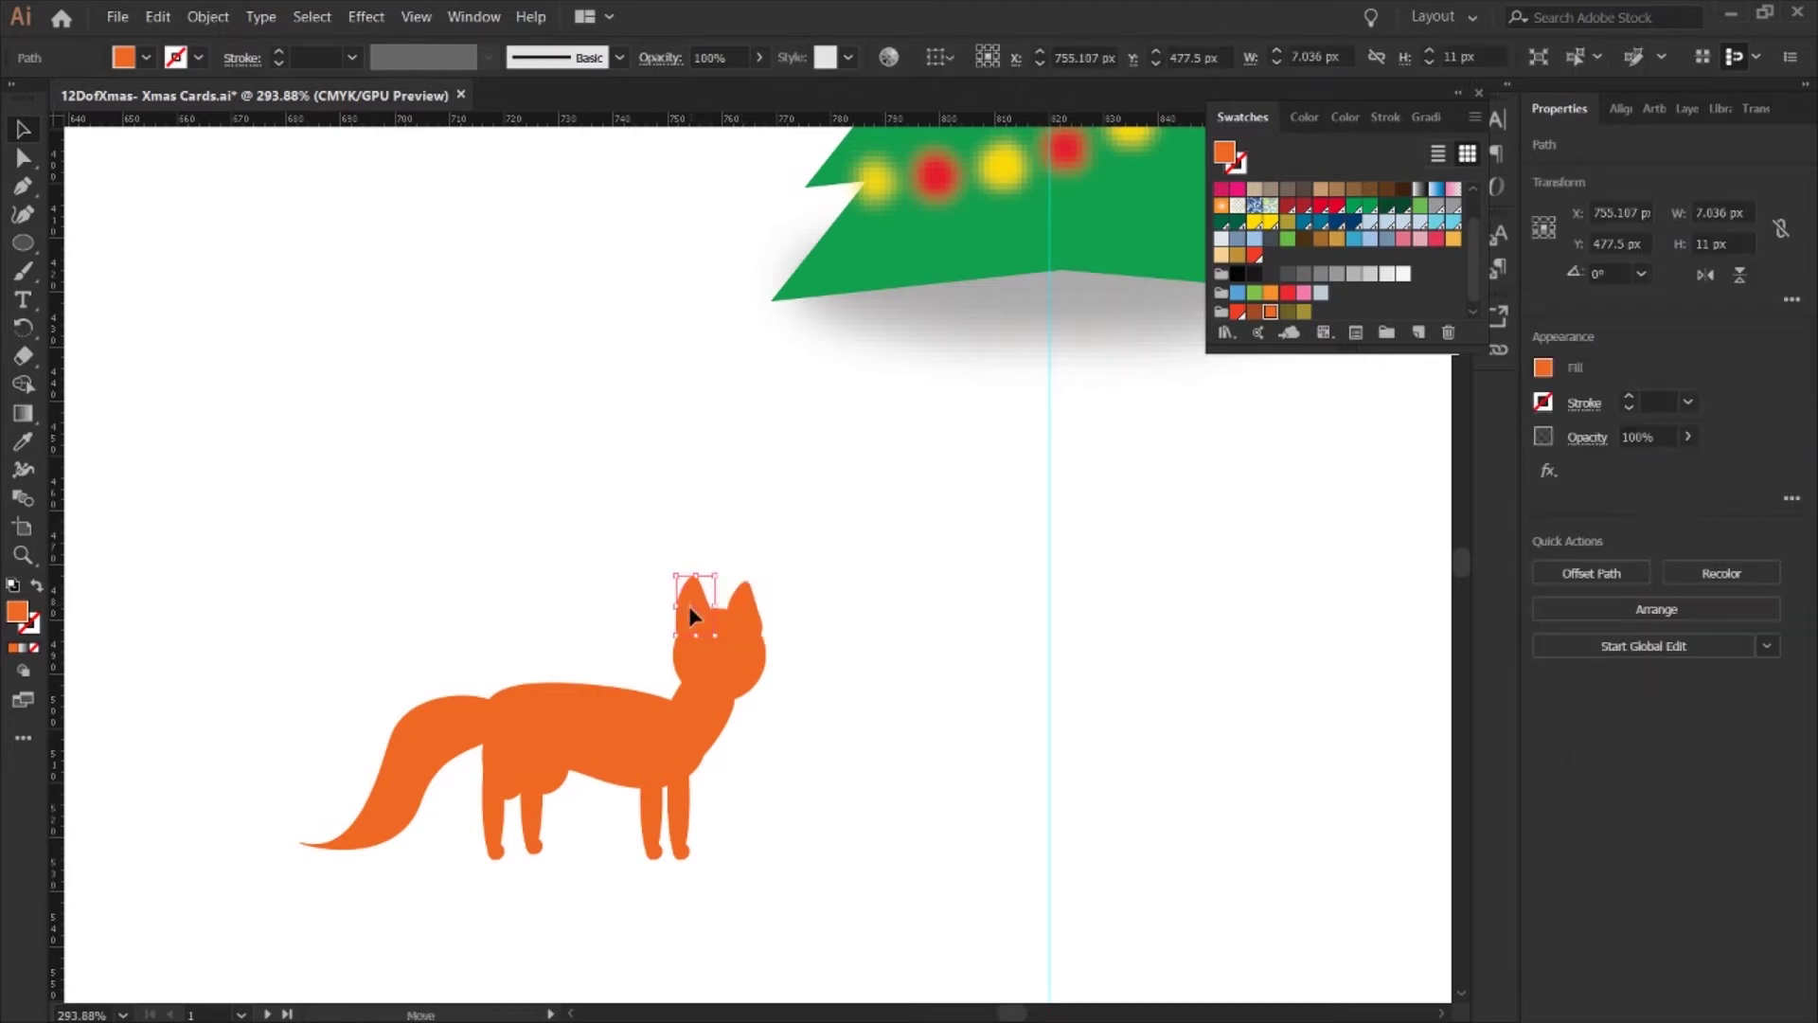
click(914, 616)
click(695, 644)
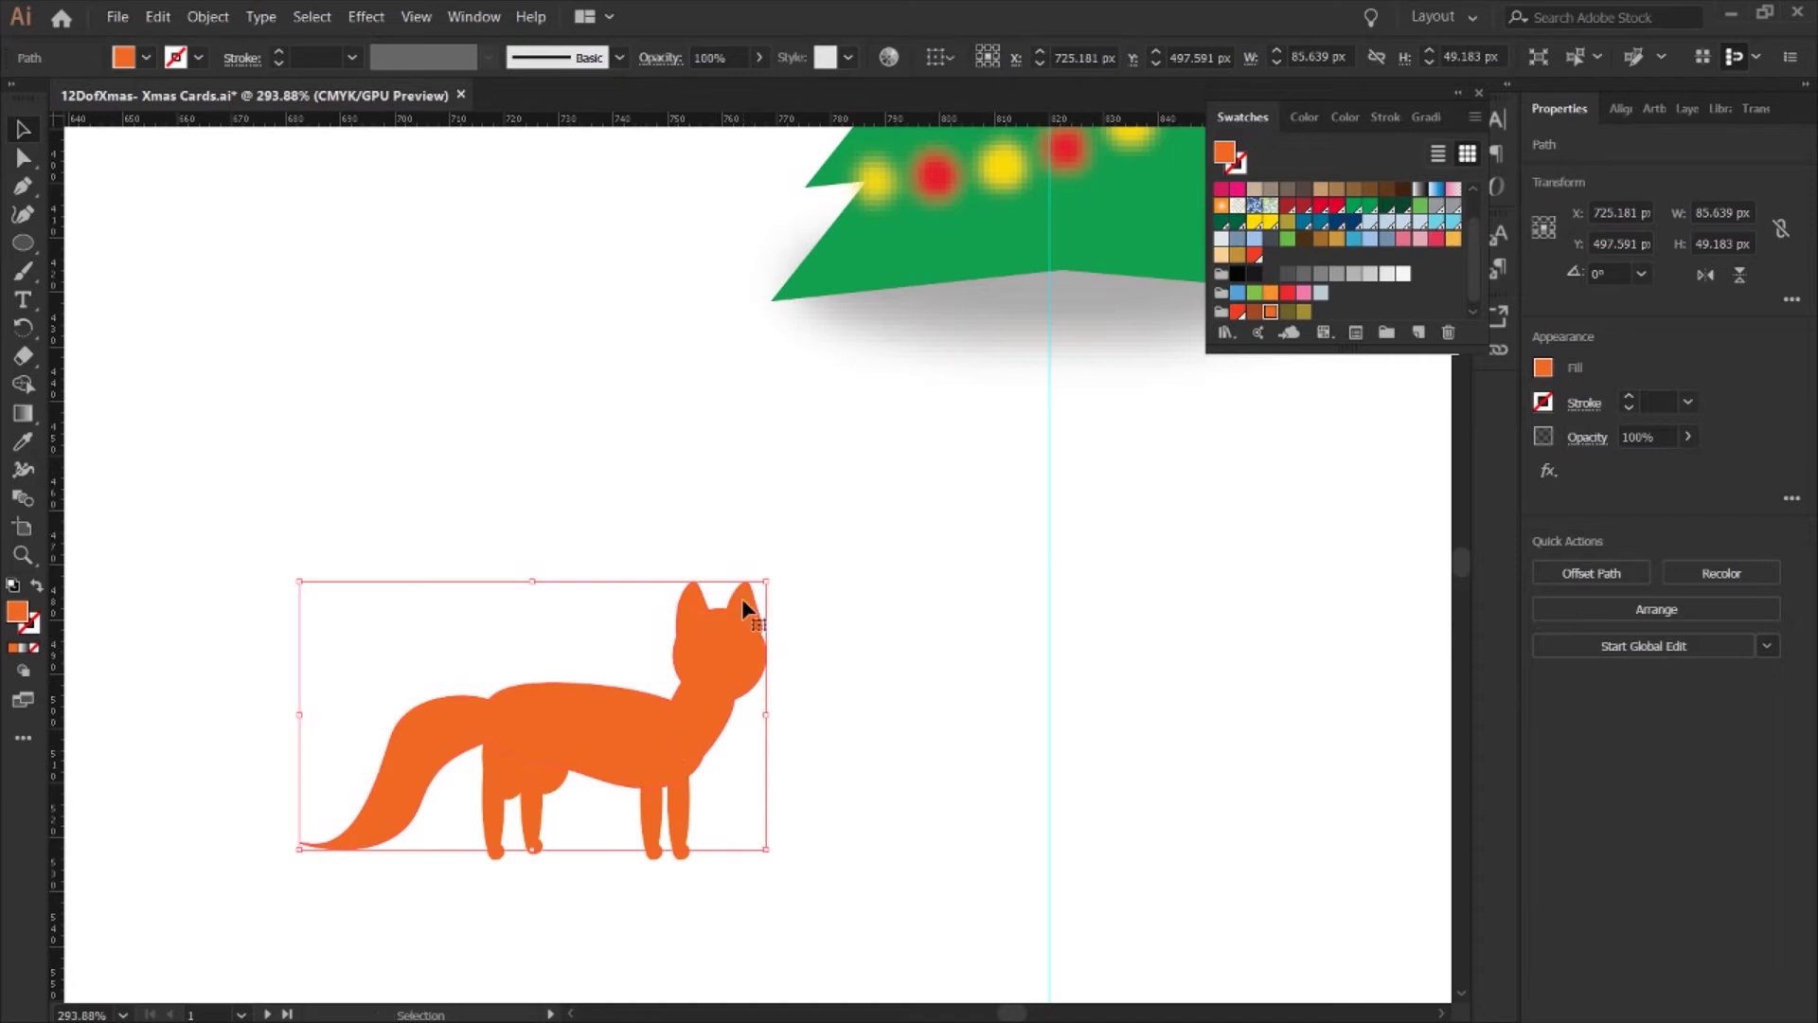
key(ctrl+shift+a)
ctrl+click(542, 758)
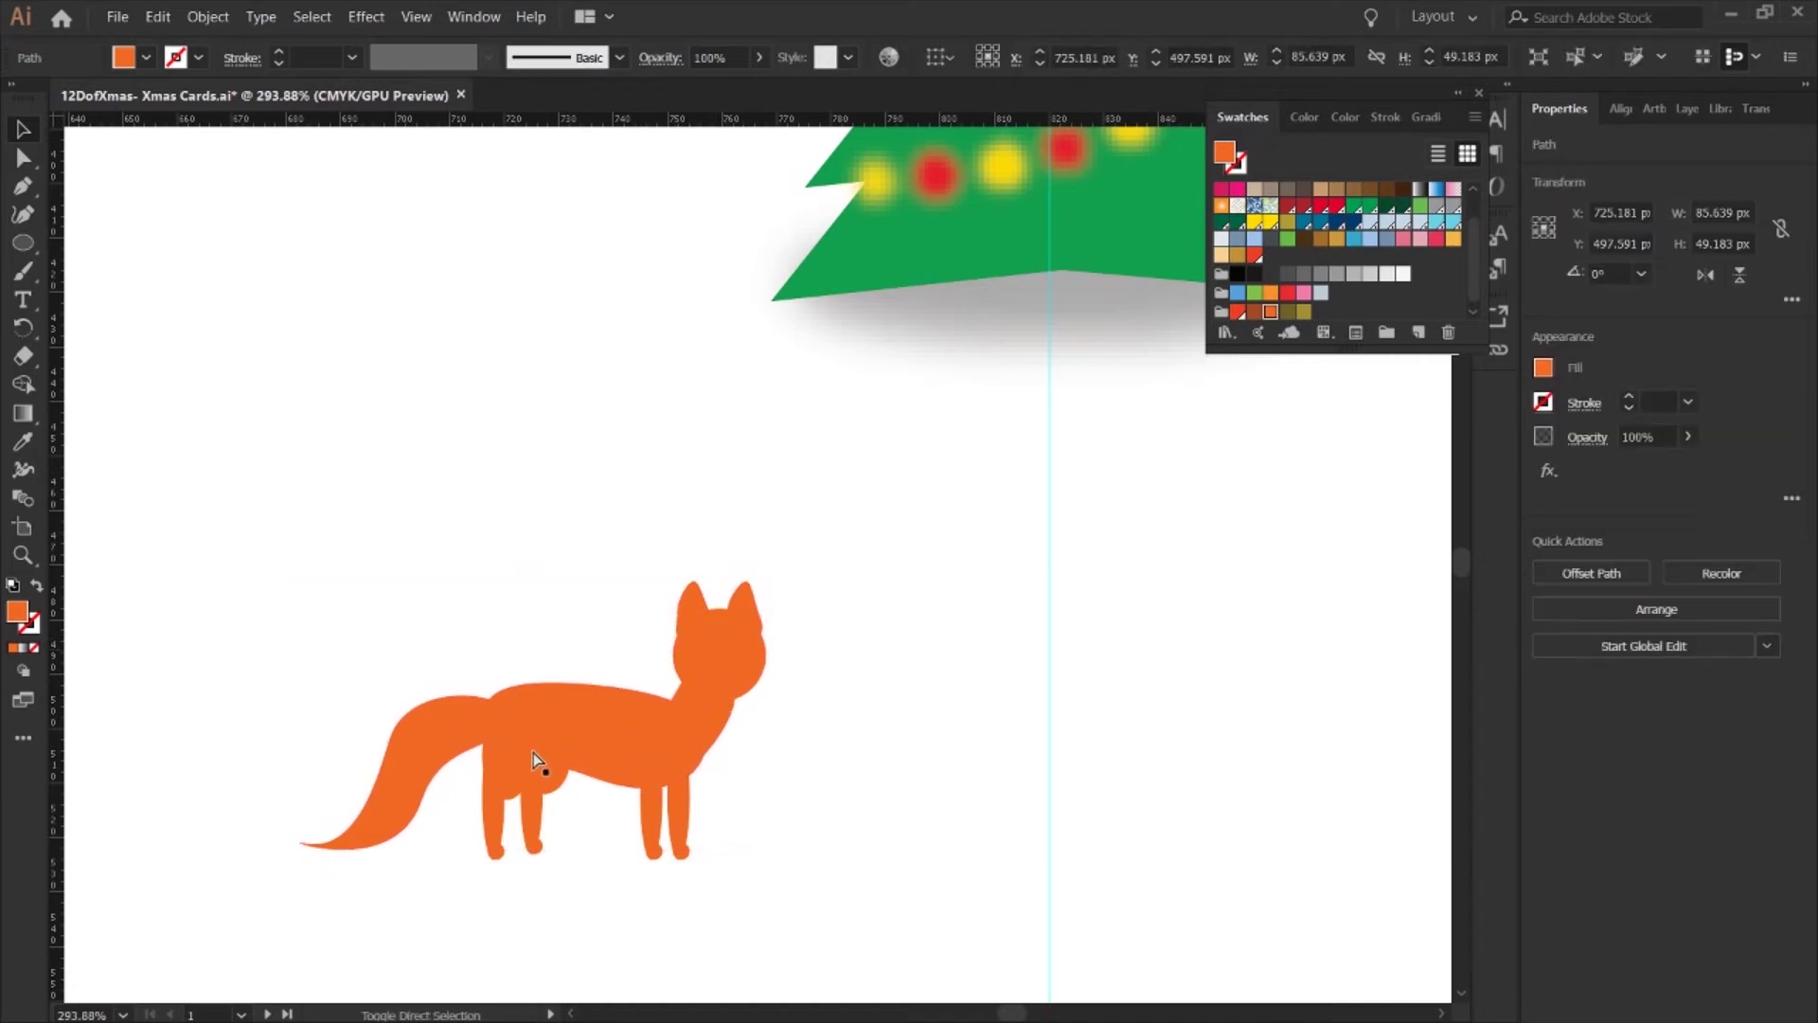
key(ctrl+shift+a)
drag(681, 637, 896, 668)
scroll(897, 668, right, 4)
key(a)
click(795, 621)
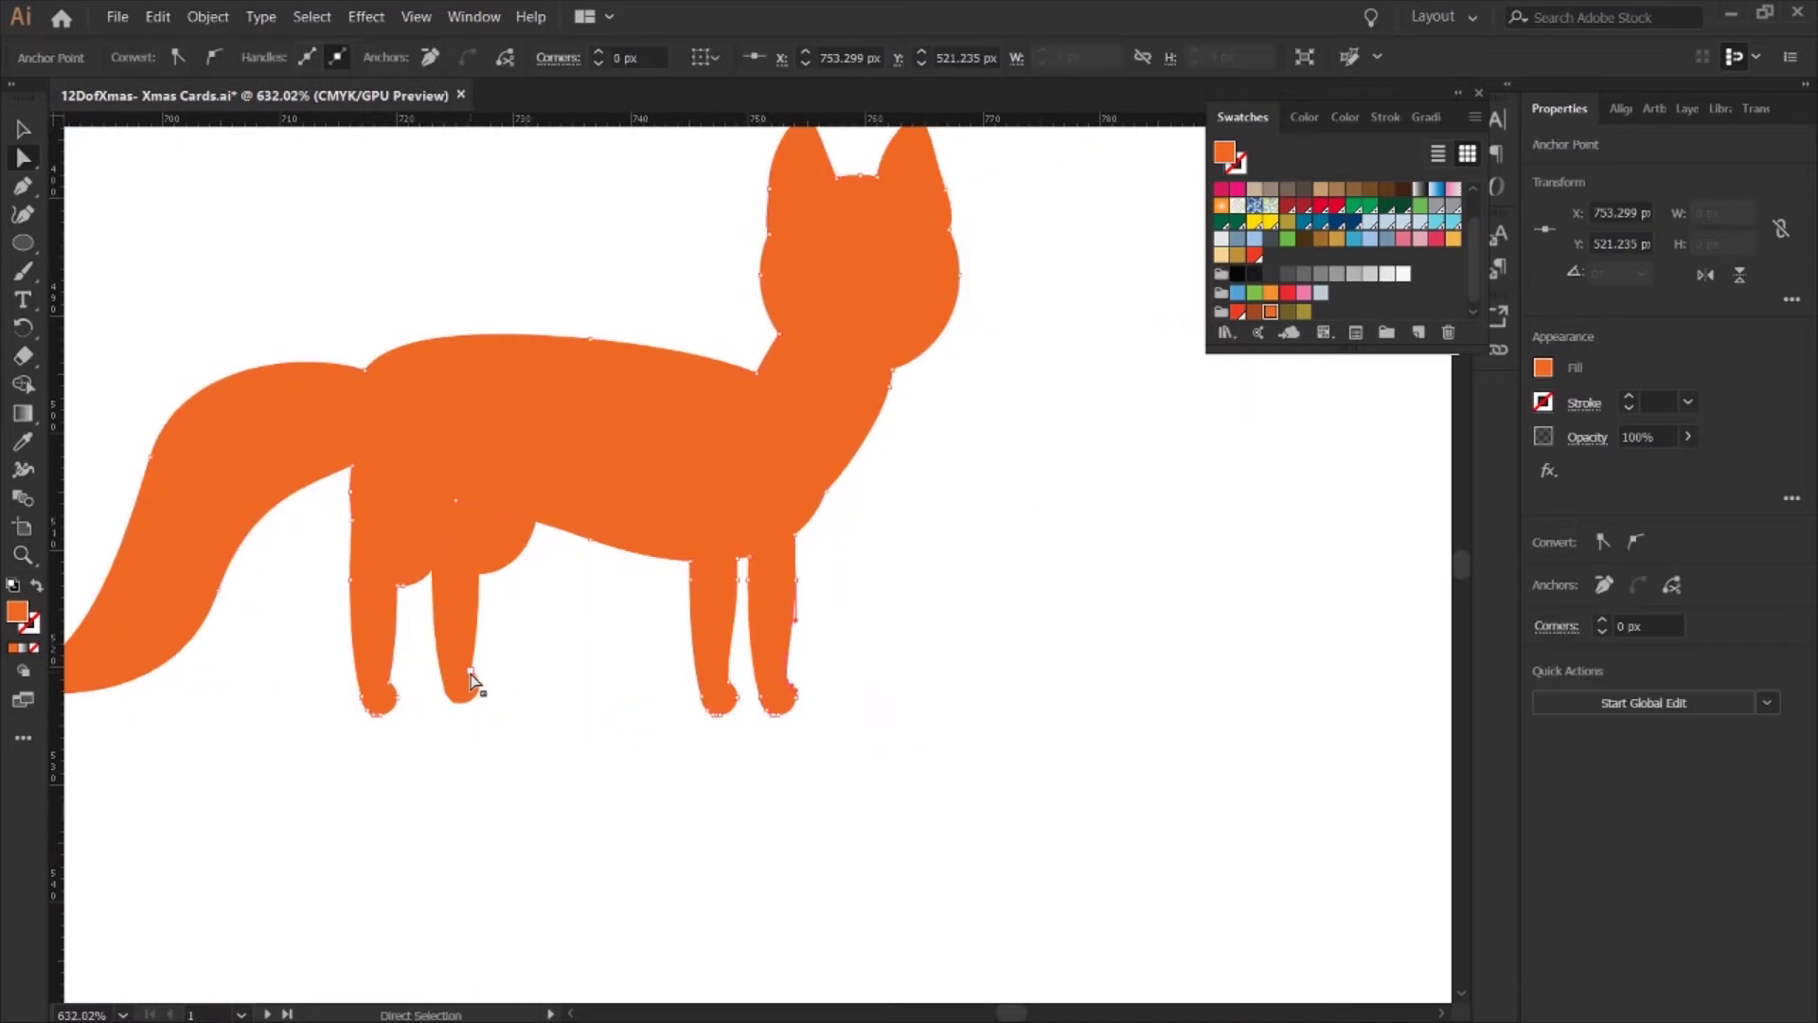
click(470, 673)
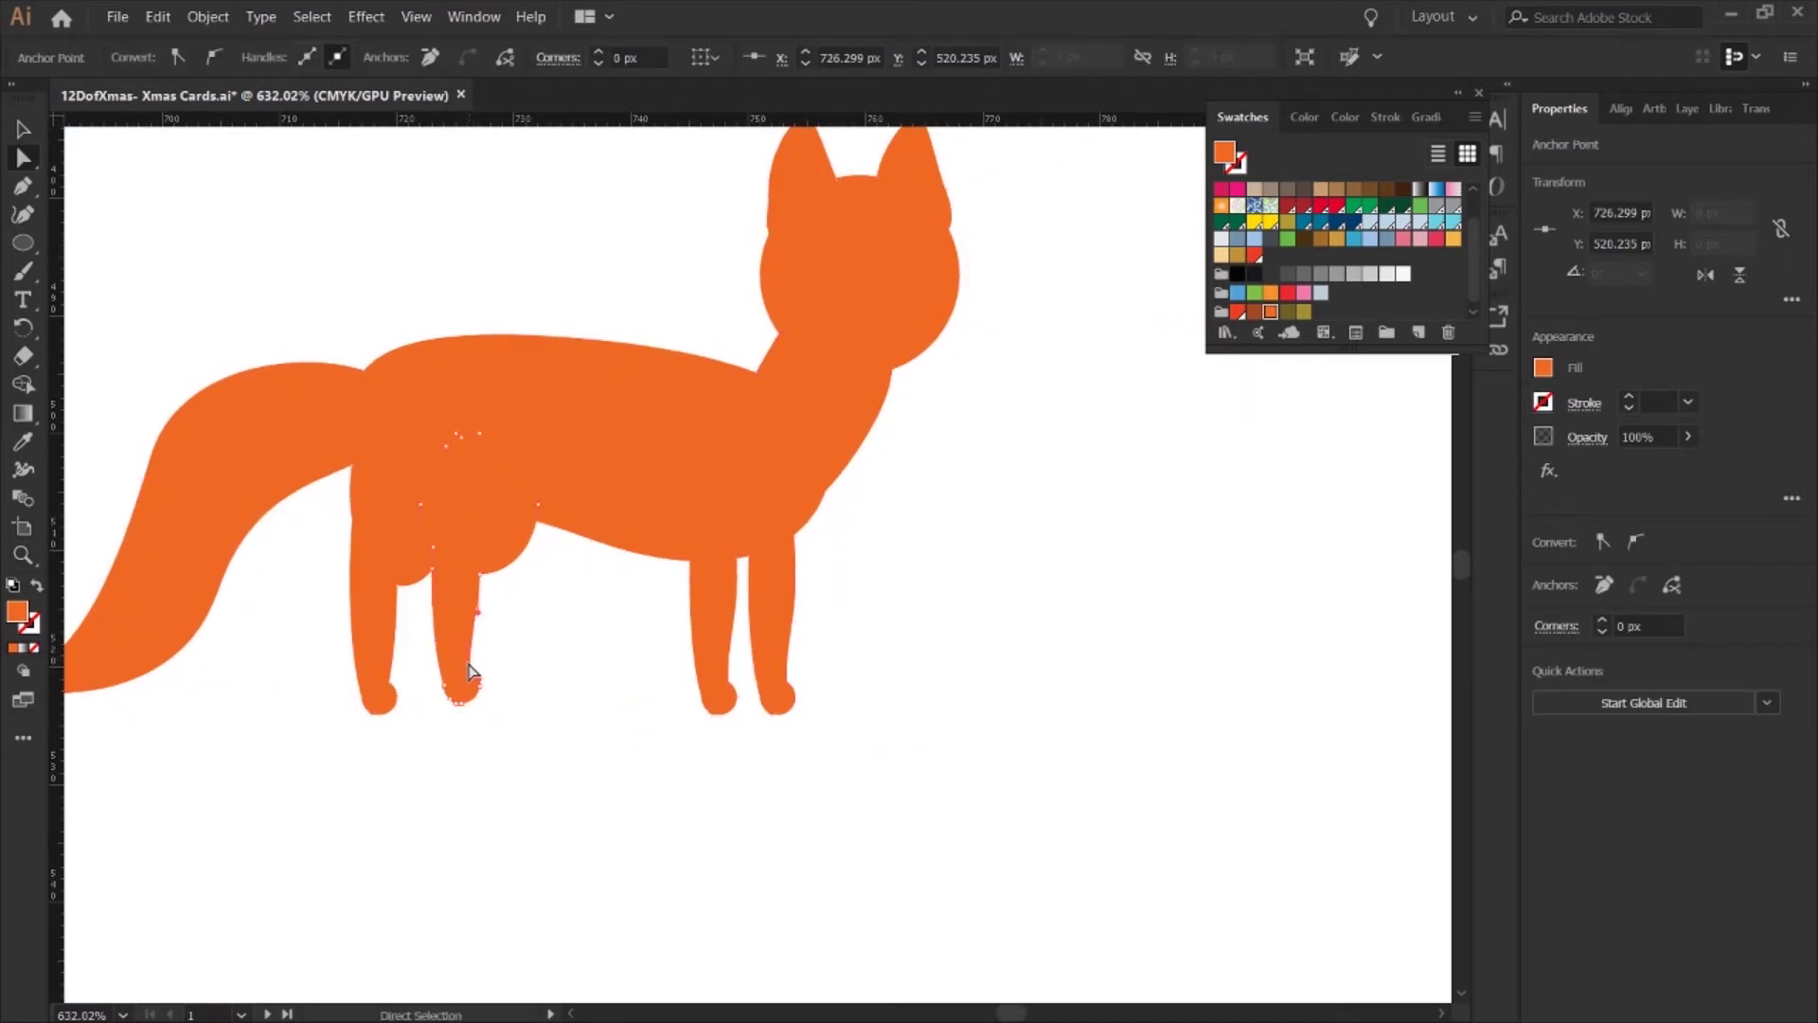
click(735, 861)
- Refine the chest anchors and handles so the chest curves smoothly into the neck
scroll(836, 611, up, 3)
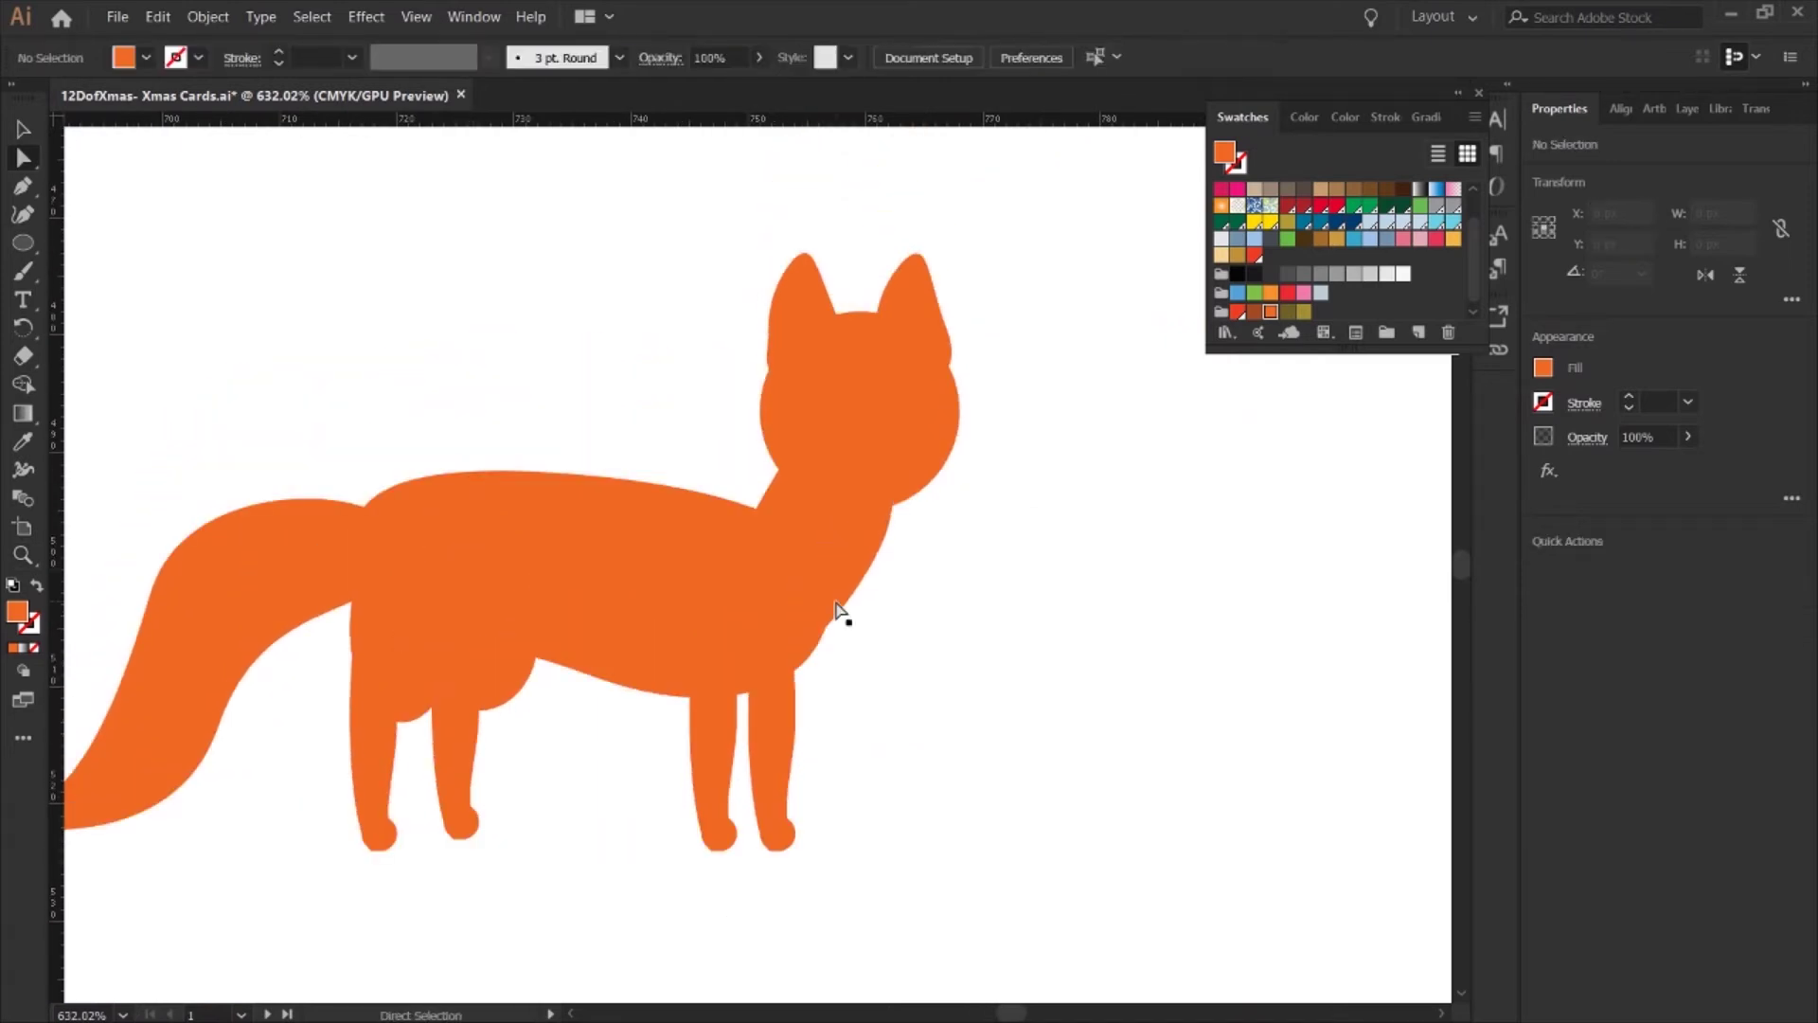
click(824, 651)
click(849, 601)
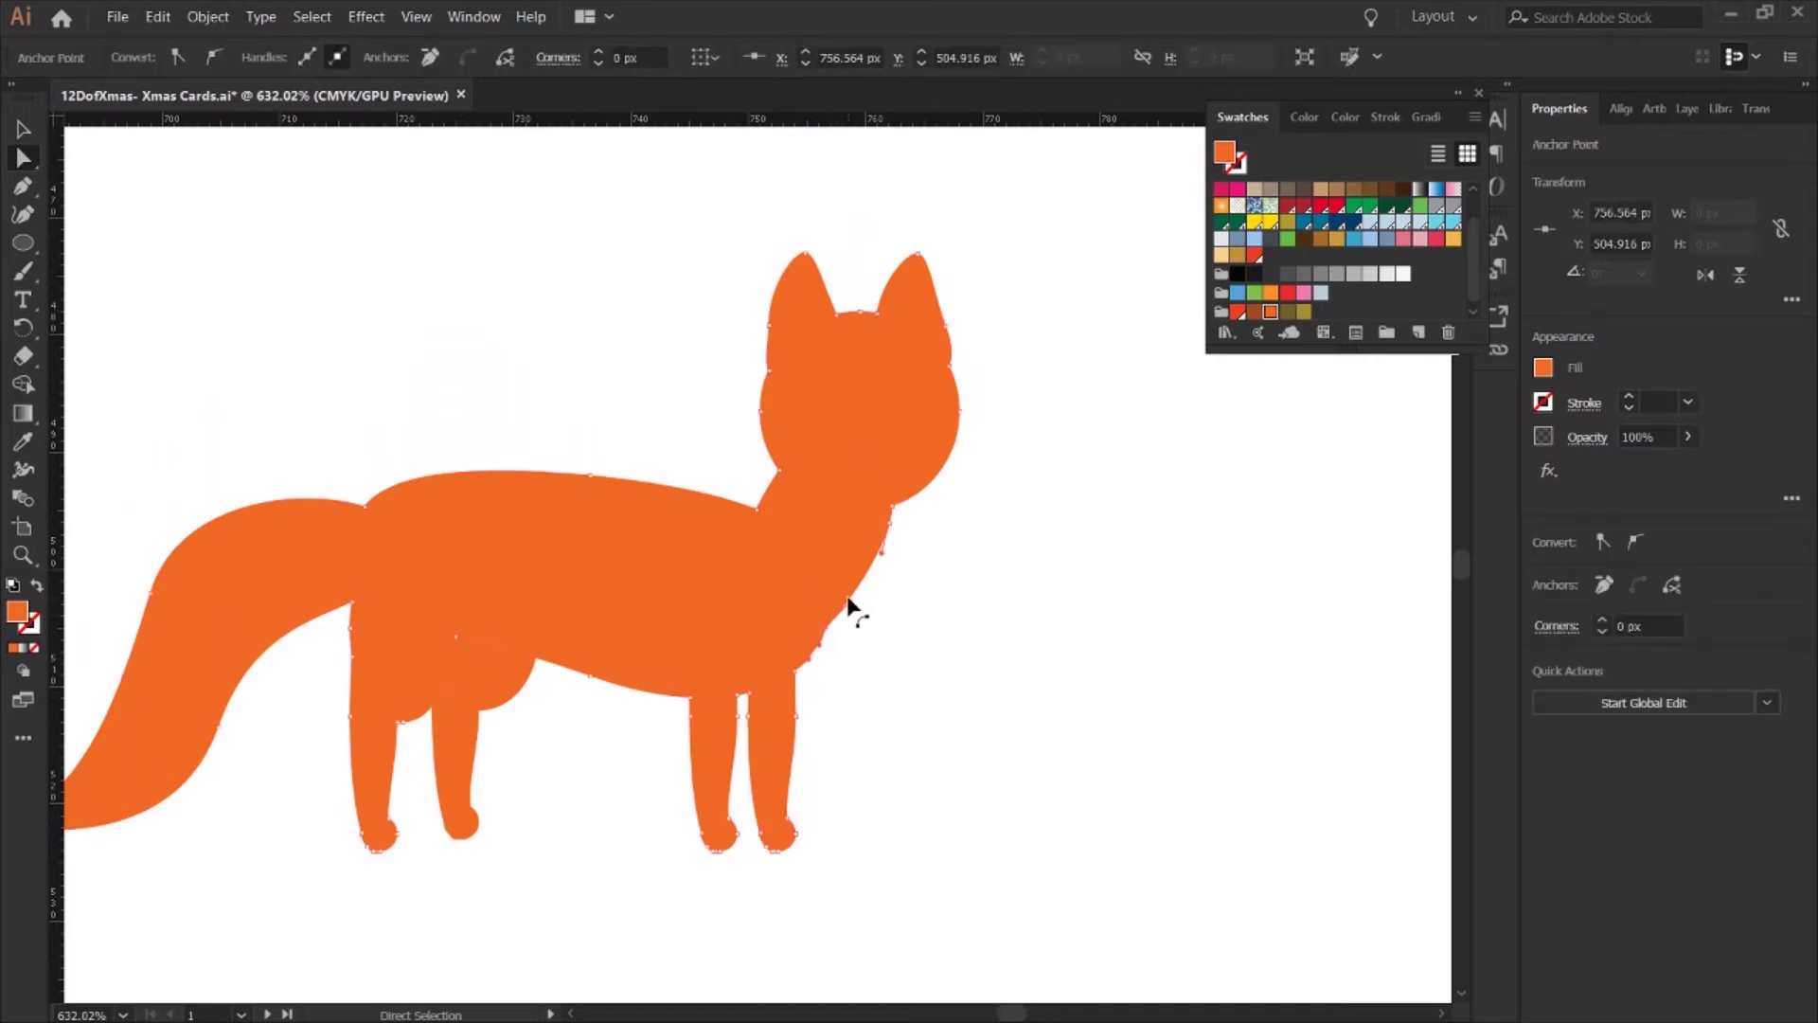
click(843, 604)
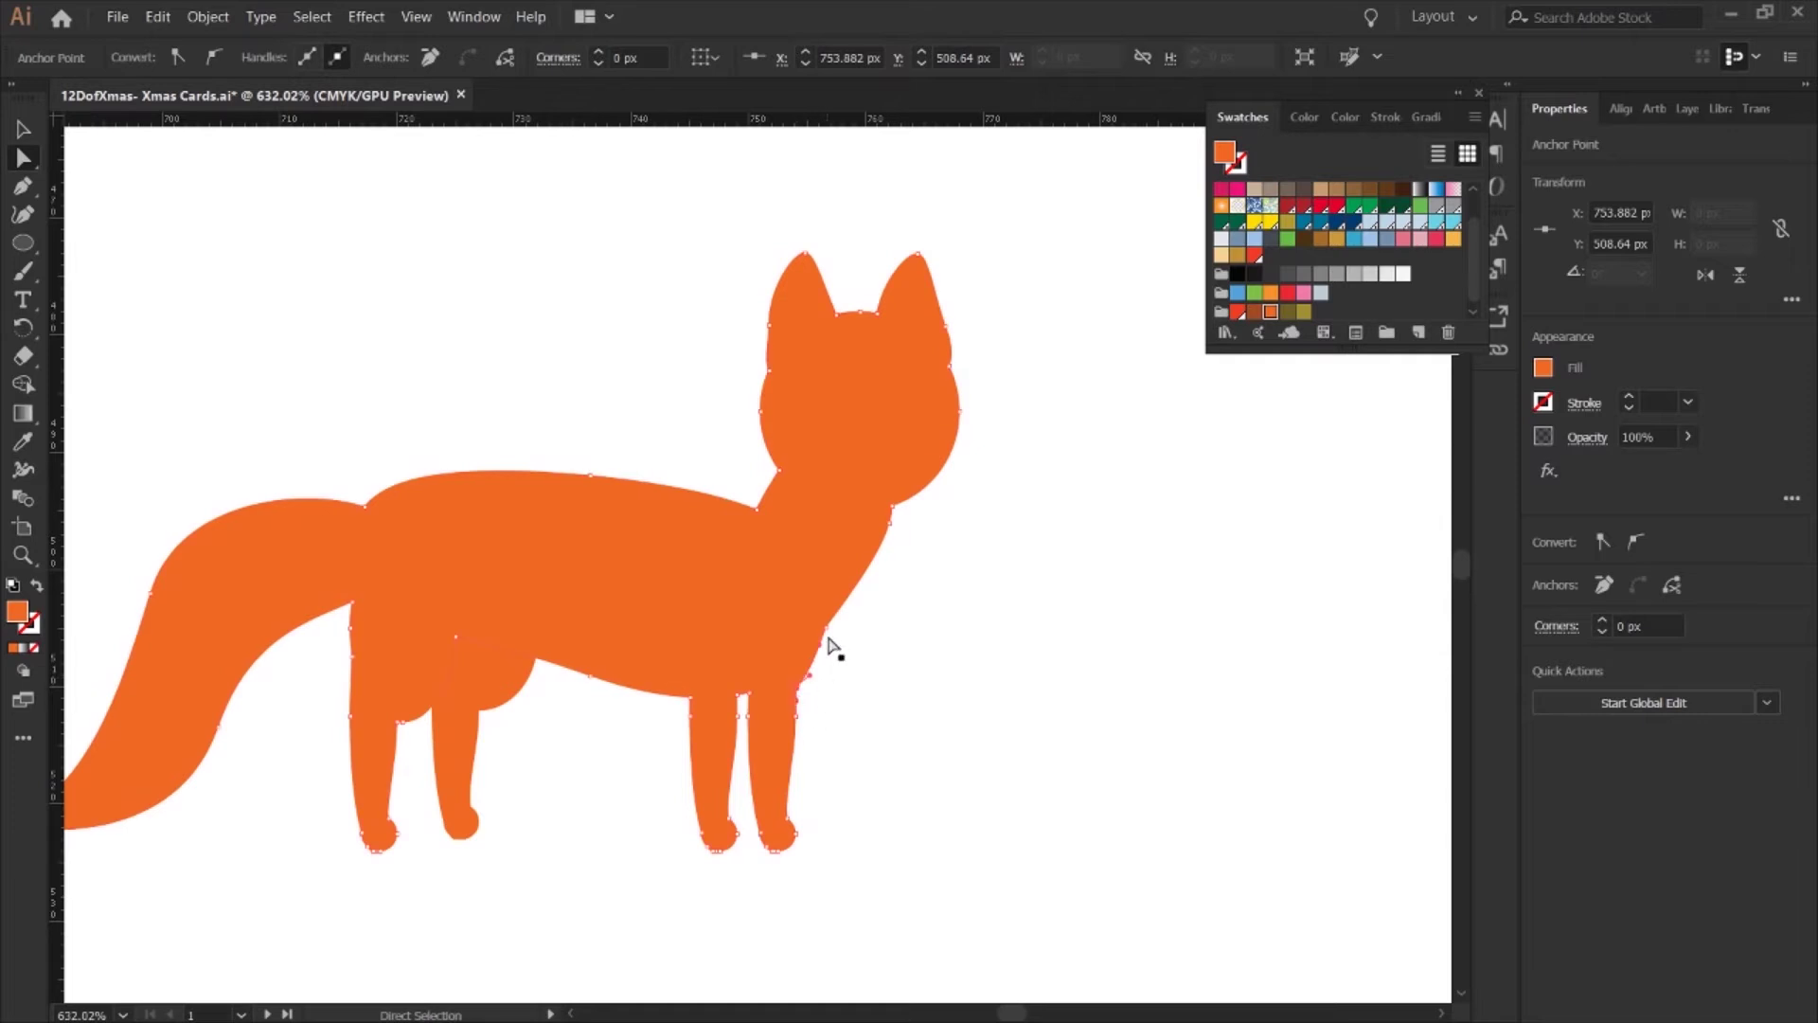
click(827, 632)
click(829, 627)
click(743, 735)
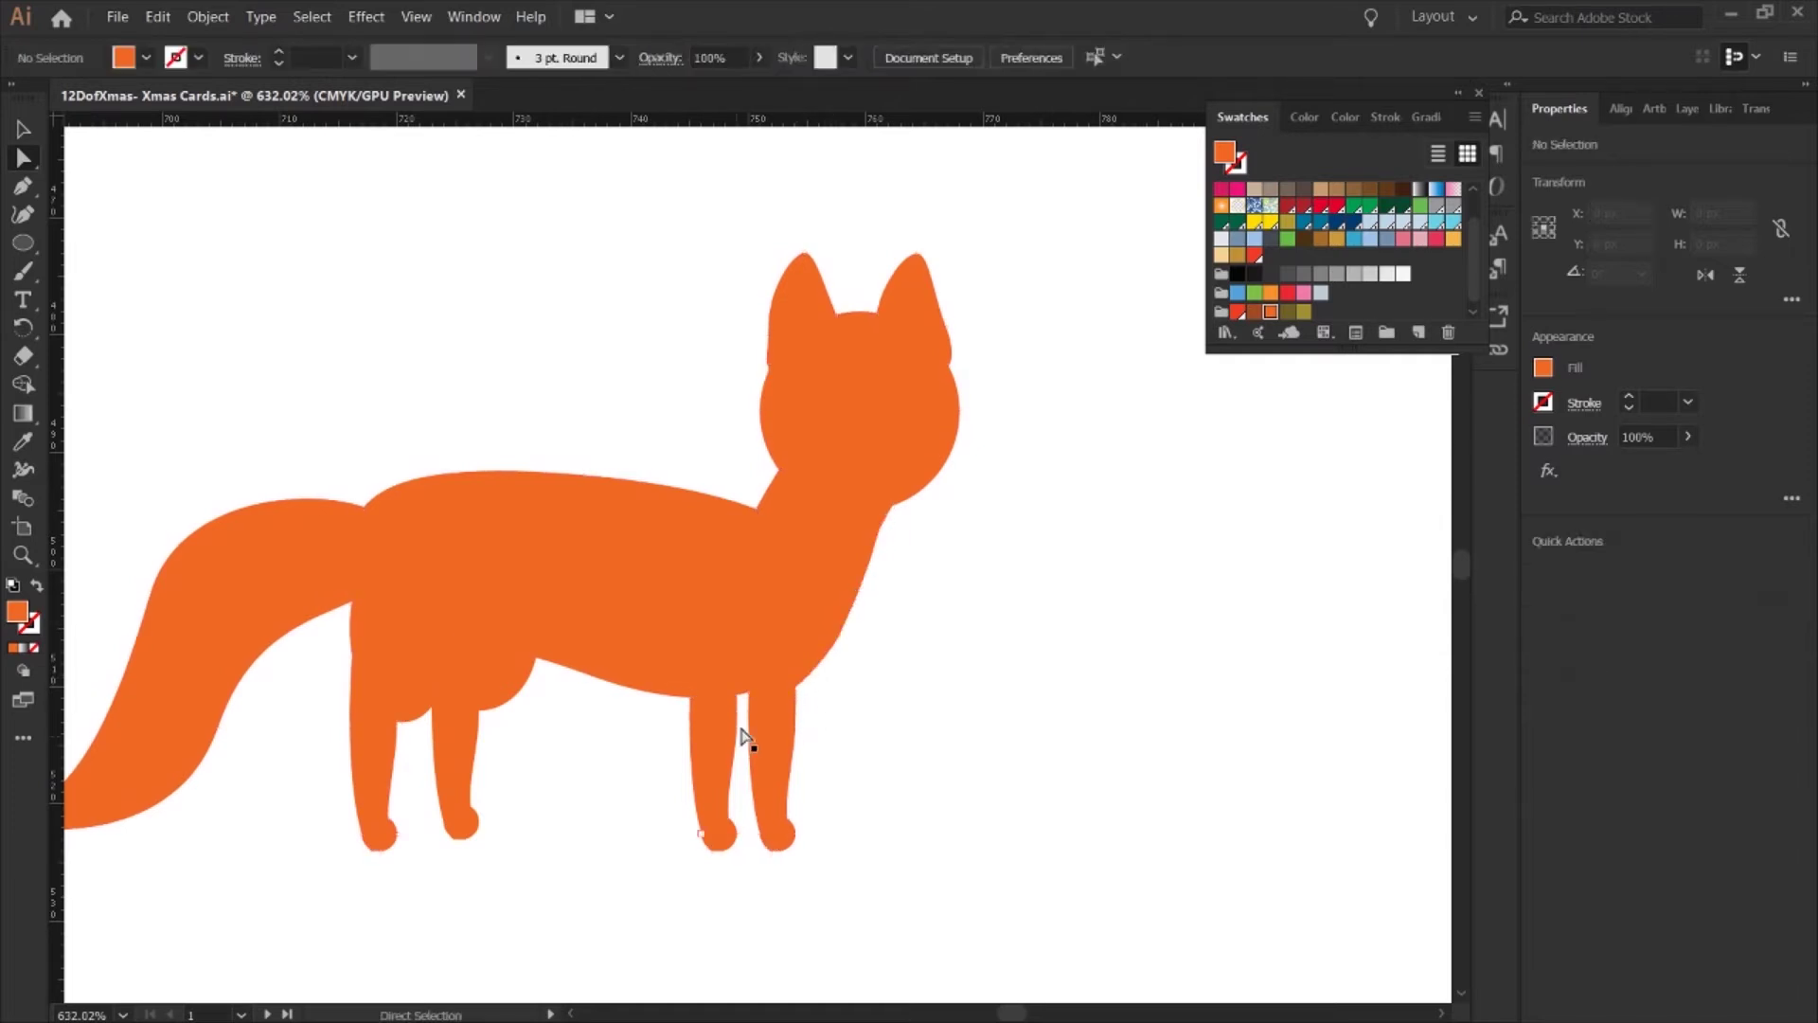
click(742, 702)
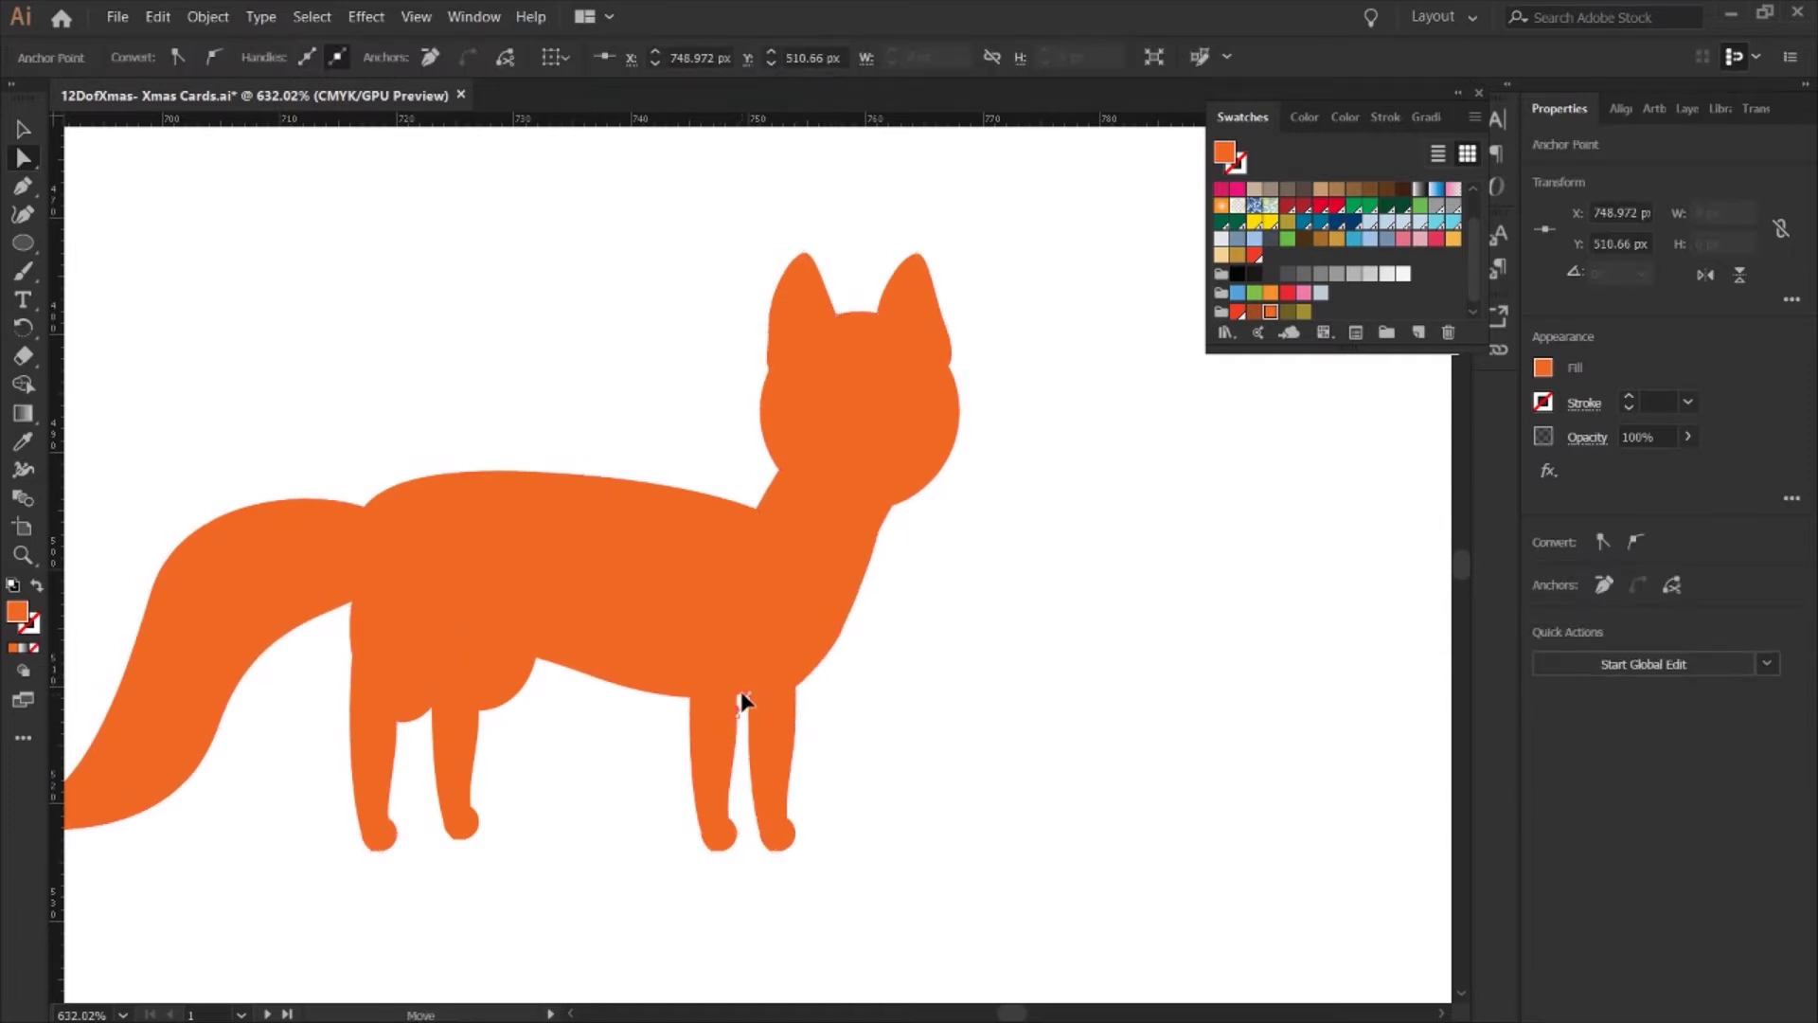
- Nudge the anchor between the front legs down, then zoom out to the whole card
drag(741, 702, 750, 730)
click(743, 722)
key(z)
alt+click(723, 446)
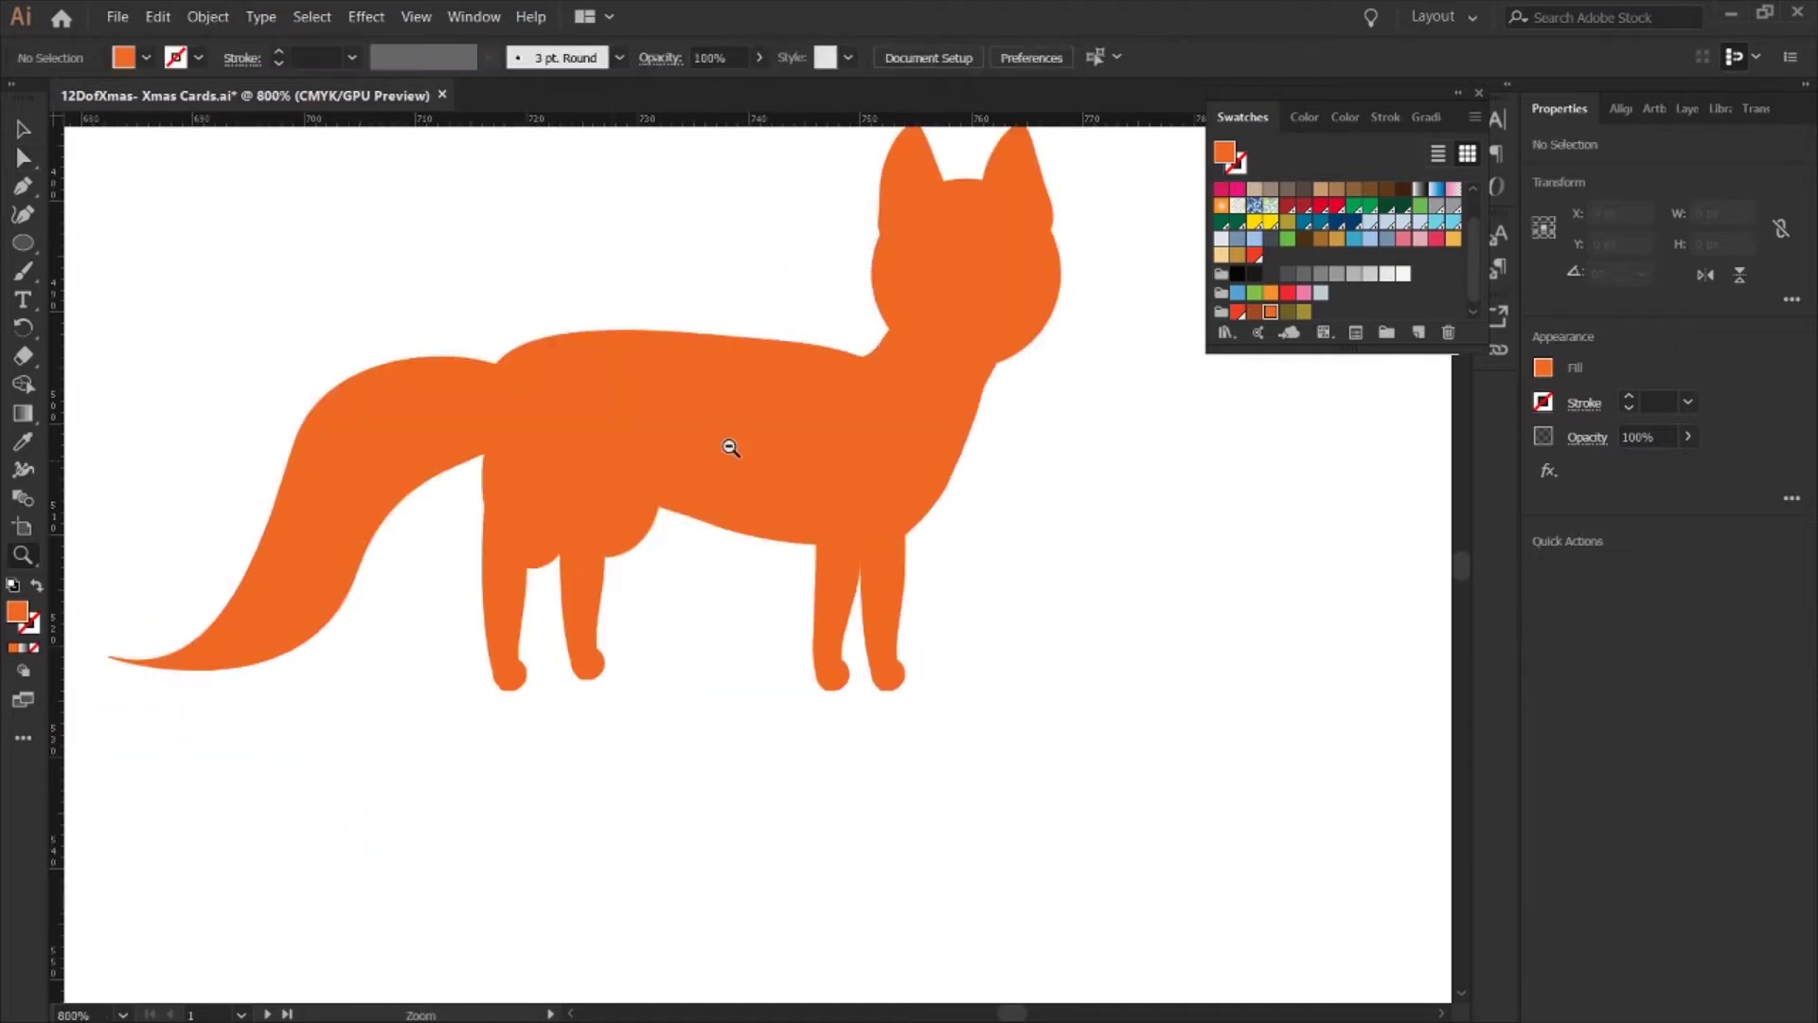
alt+click(901, 454)
alt+click(756, 529)
alt+click(755, 529)
alt+click(769, 559)
alt+click(771, 565)
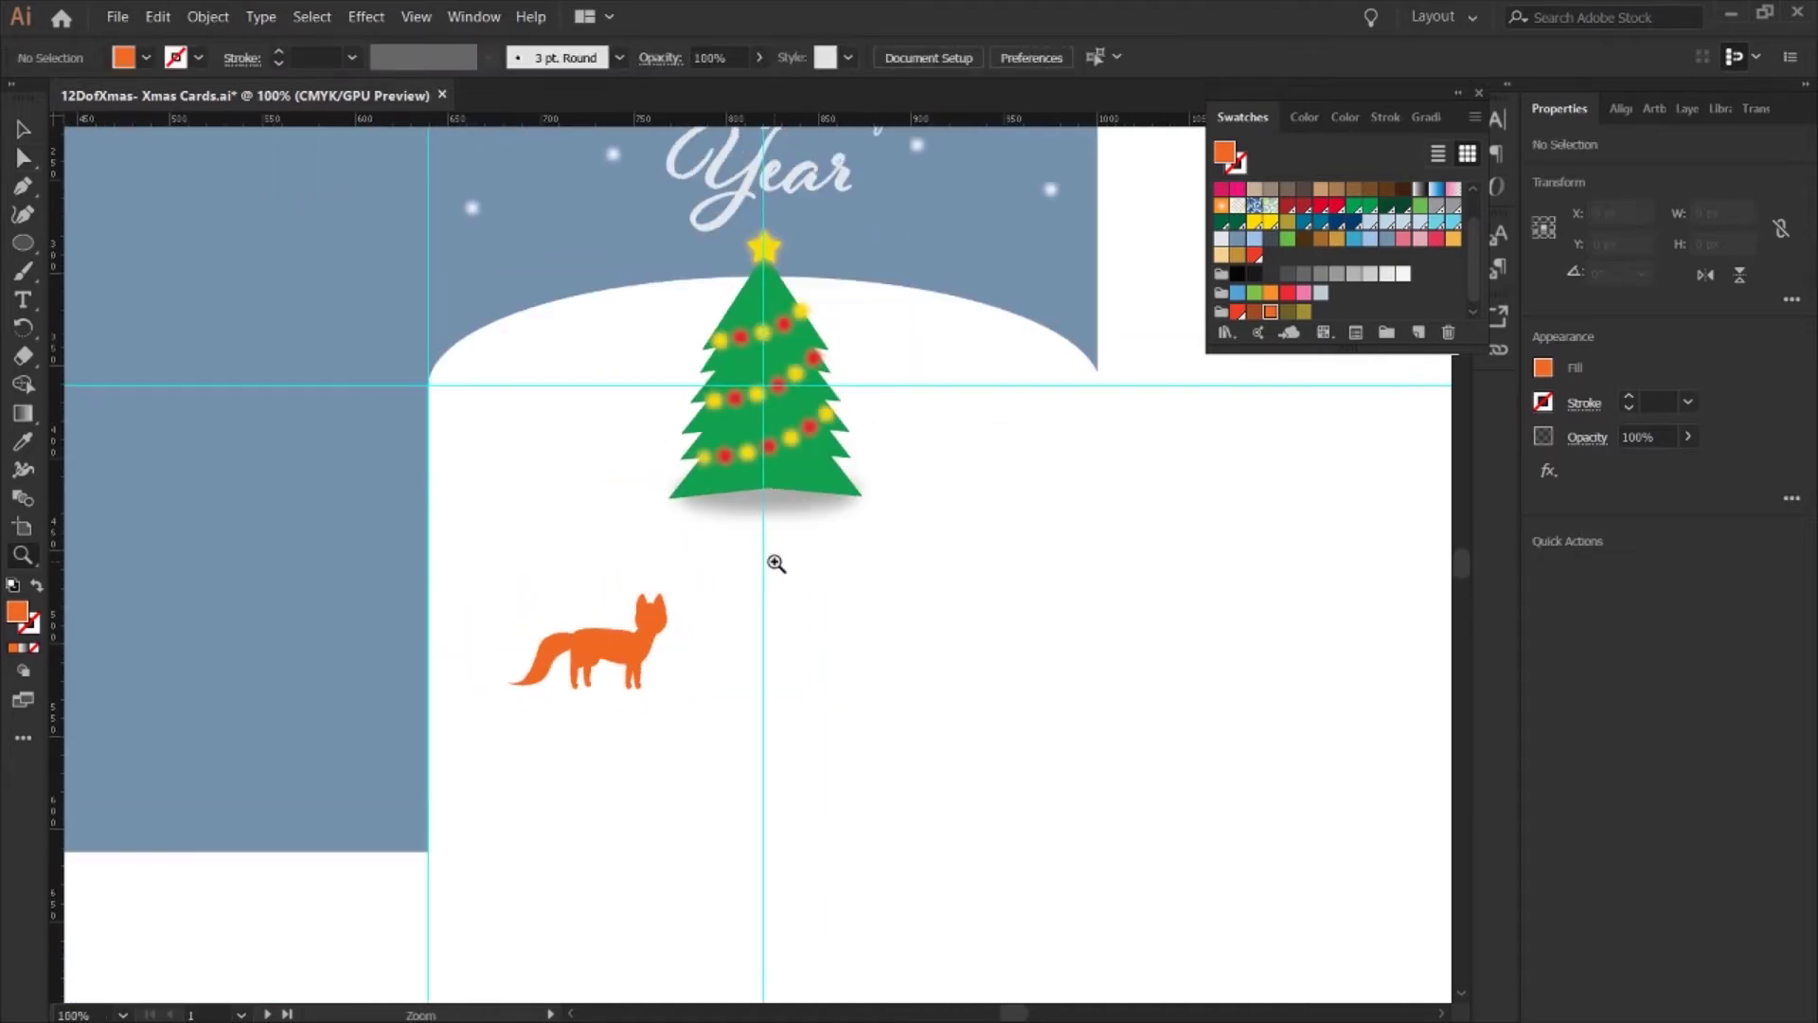
scroll(776, 563, up, 2)
scroll(776, 563, up, 5)
scroll(775, 563, down, 6)
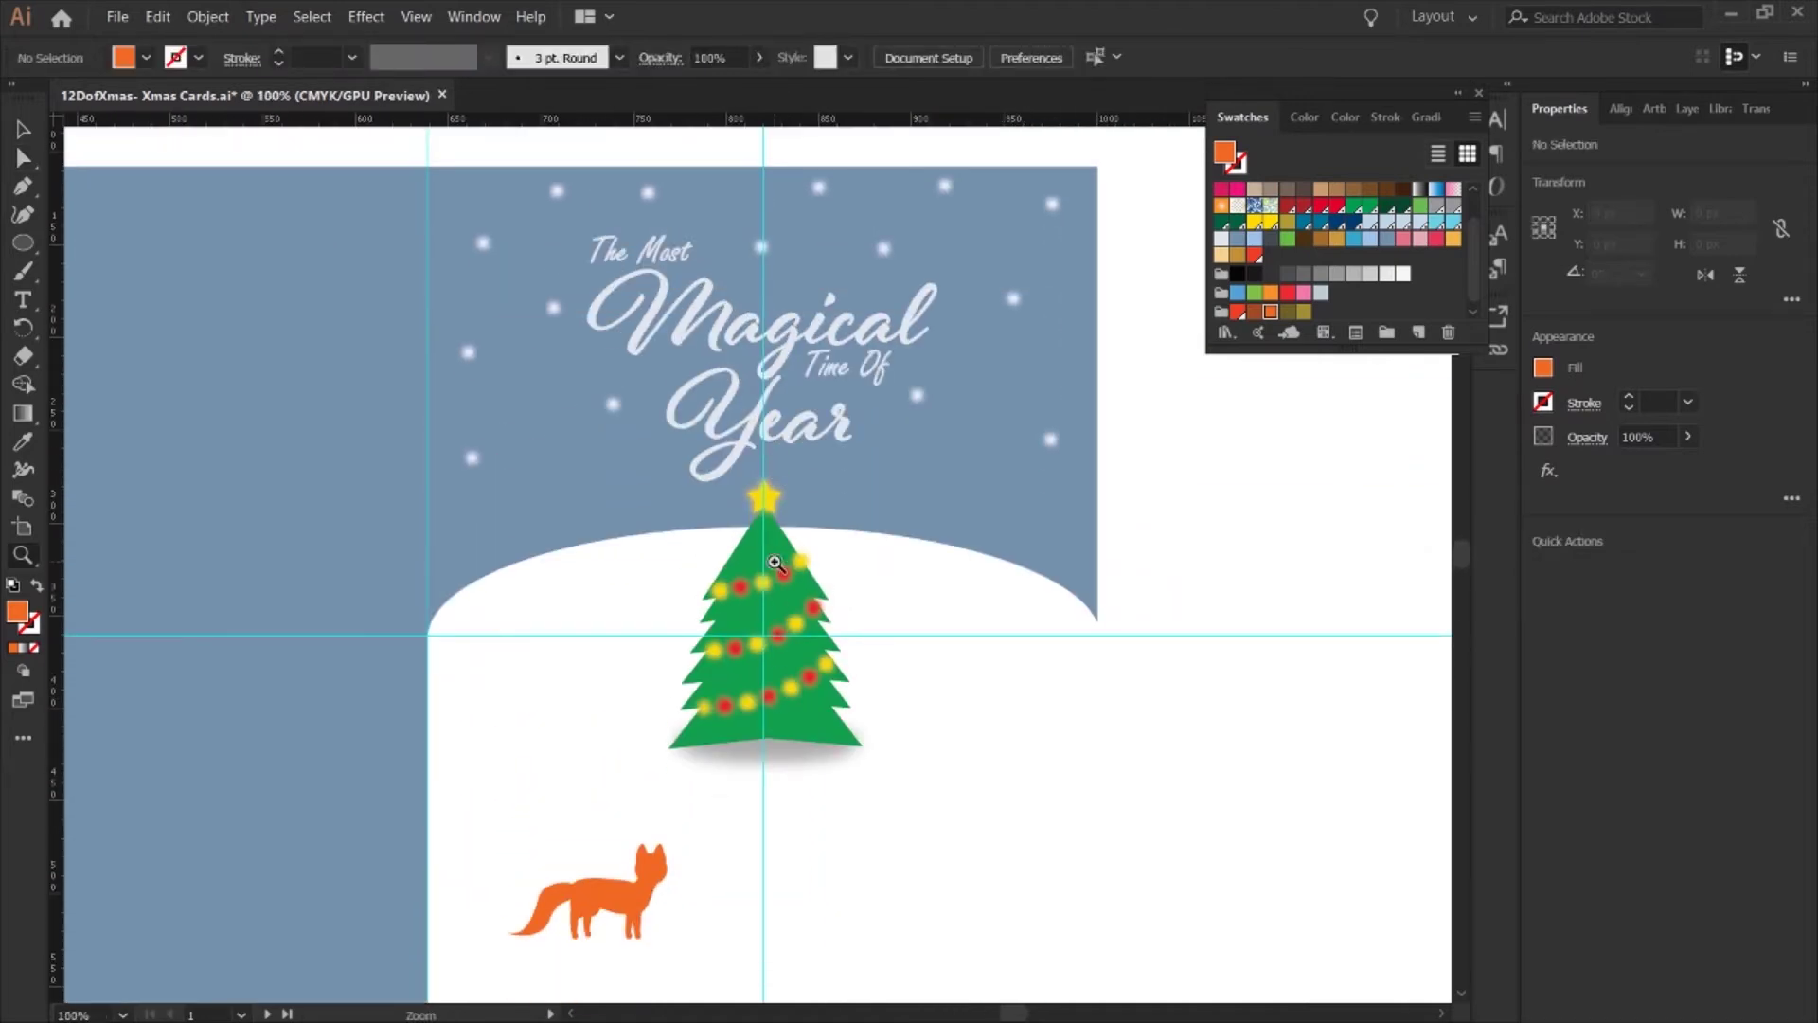
scroll(782, 527, up, 1)
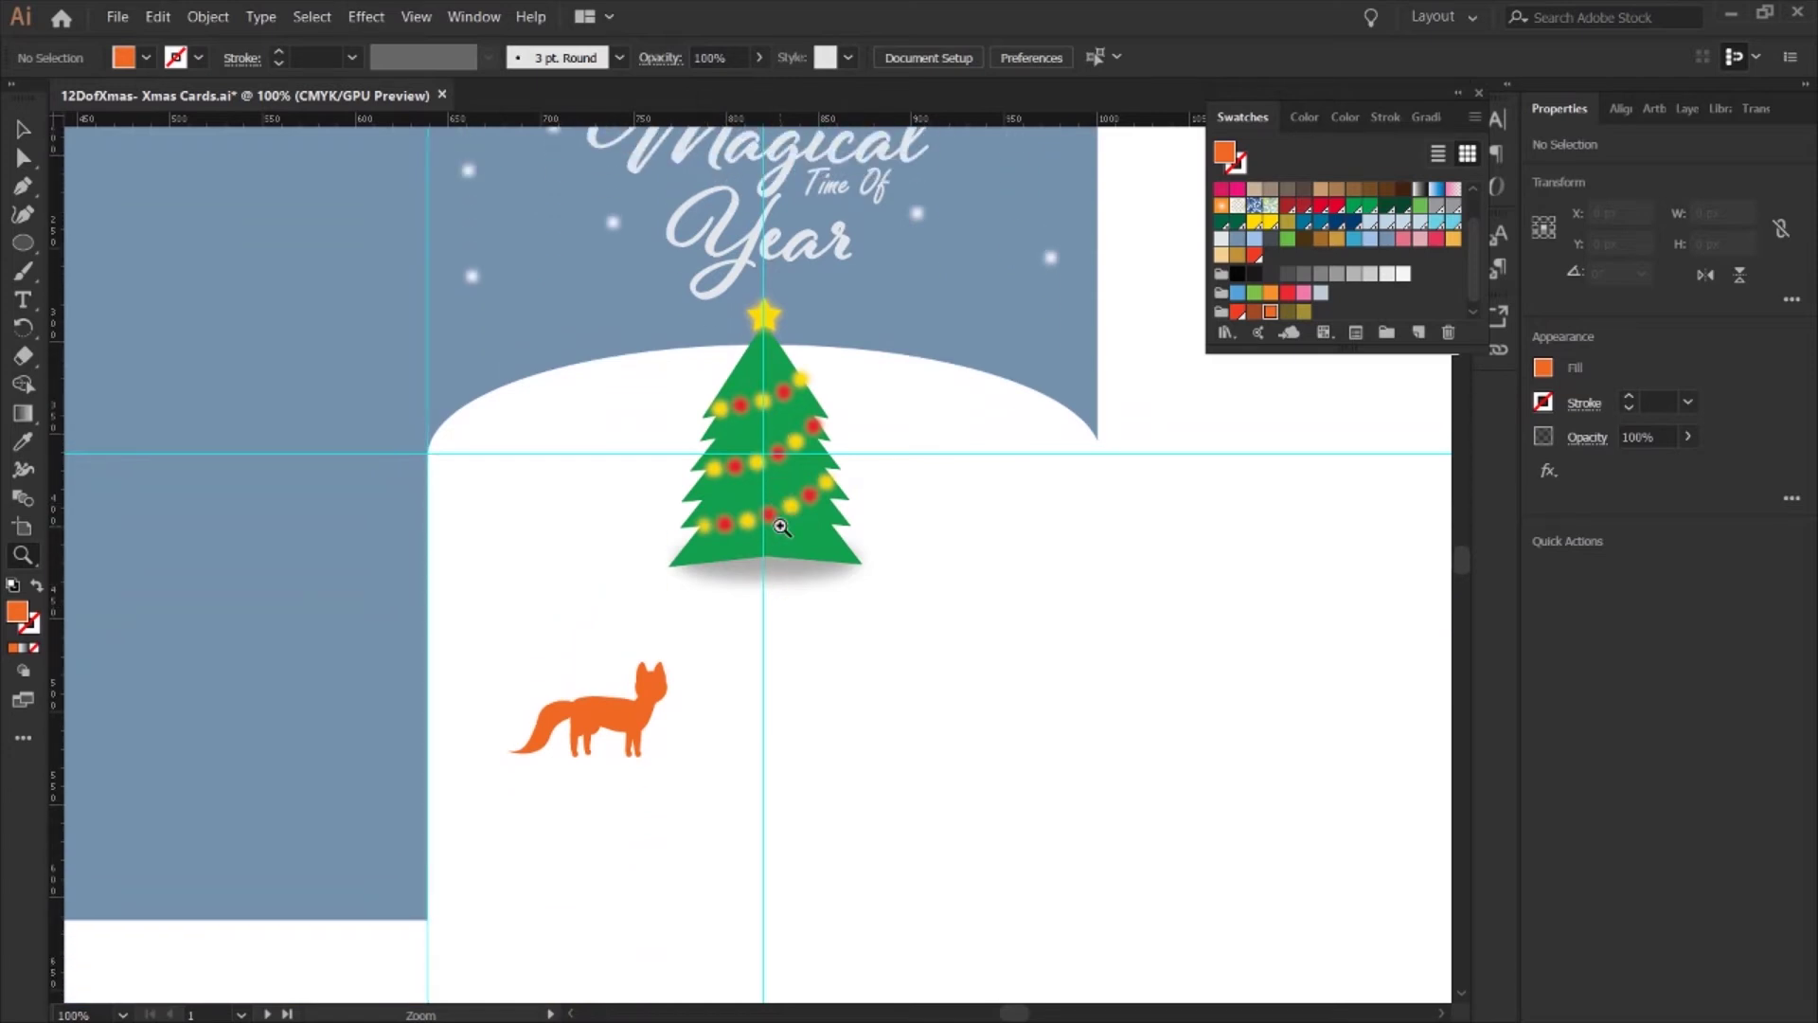
- Select all parts of the Christmas tree and scale it up to about 196.5 × 262 px
key(v)
drag(786, 535, 970, 678)
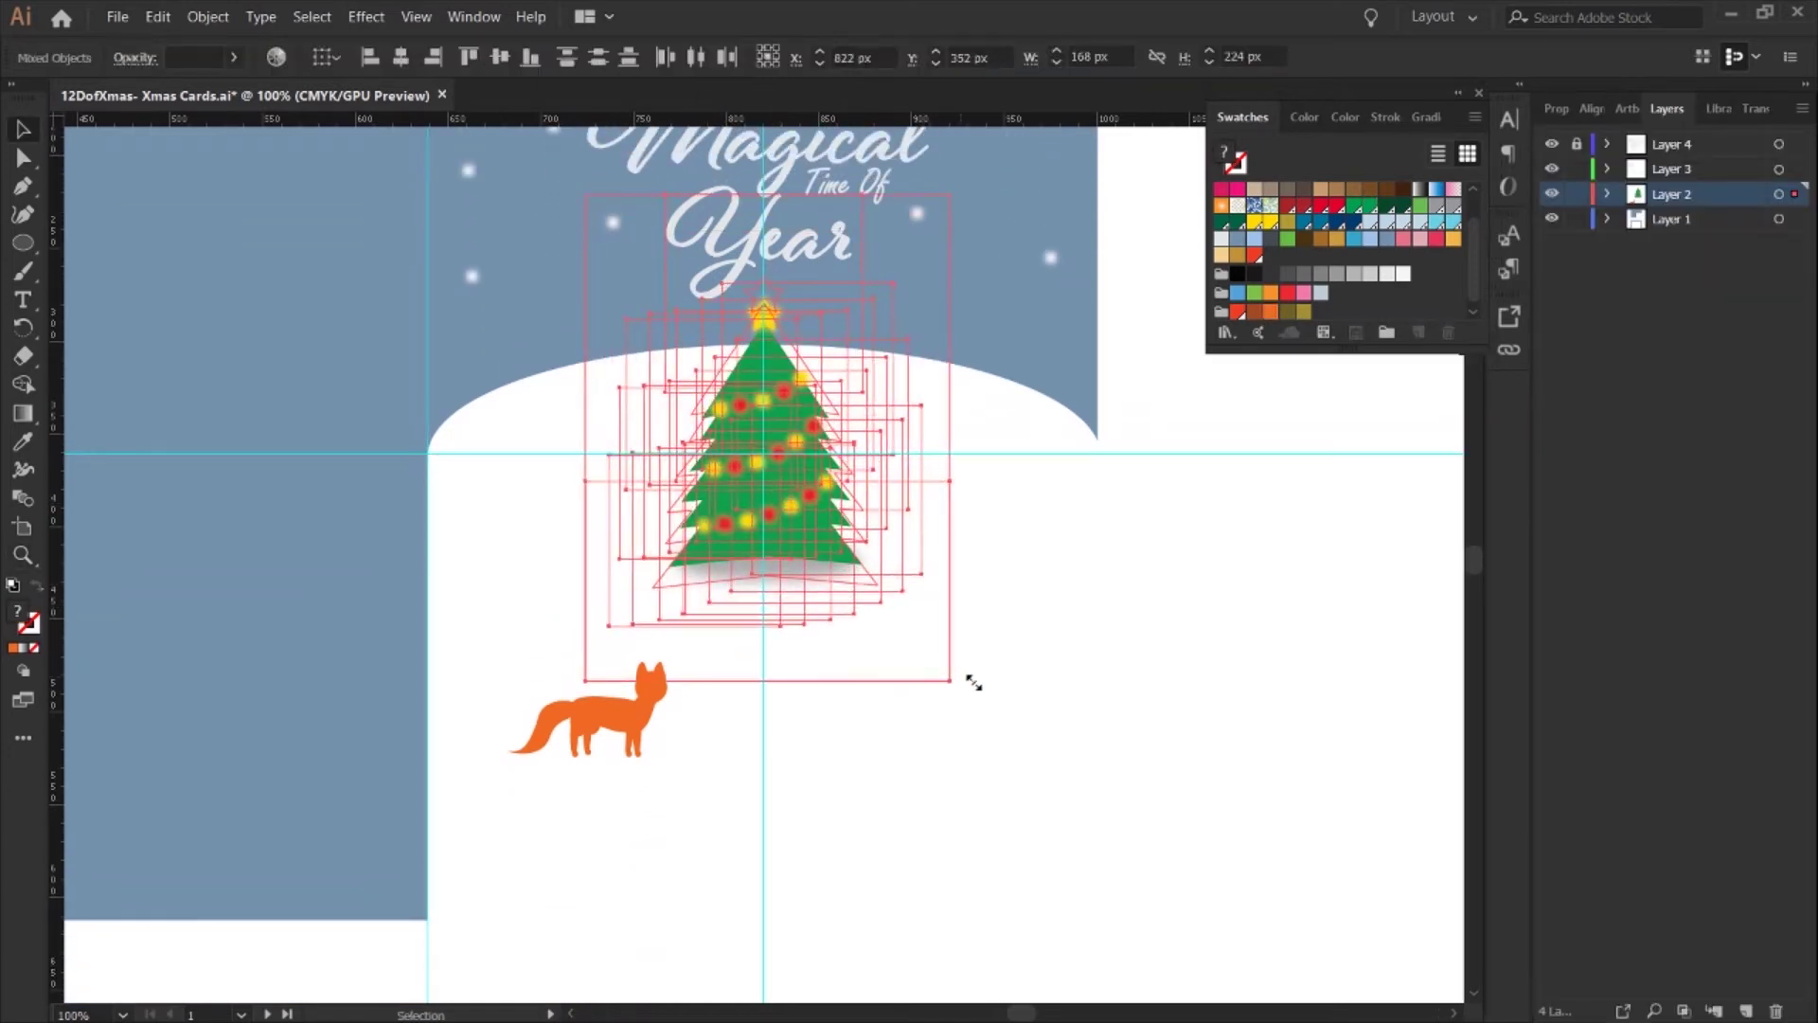
drag(775, 346, 775, 373)
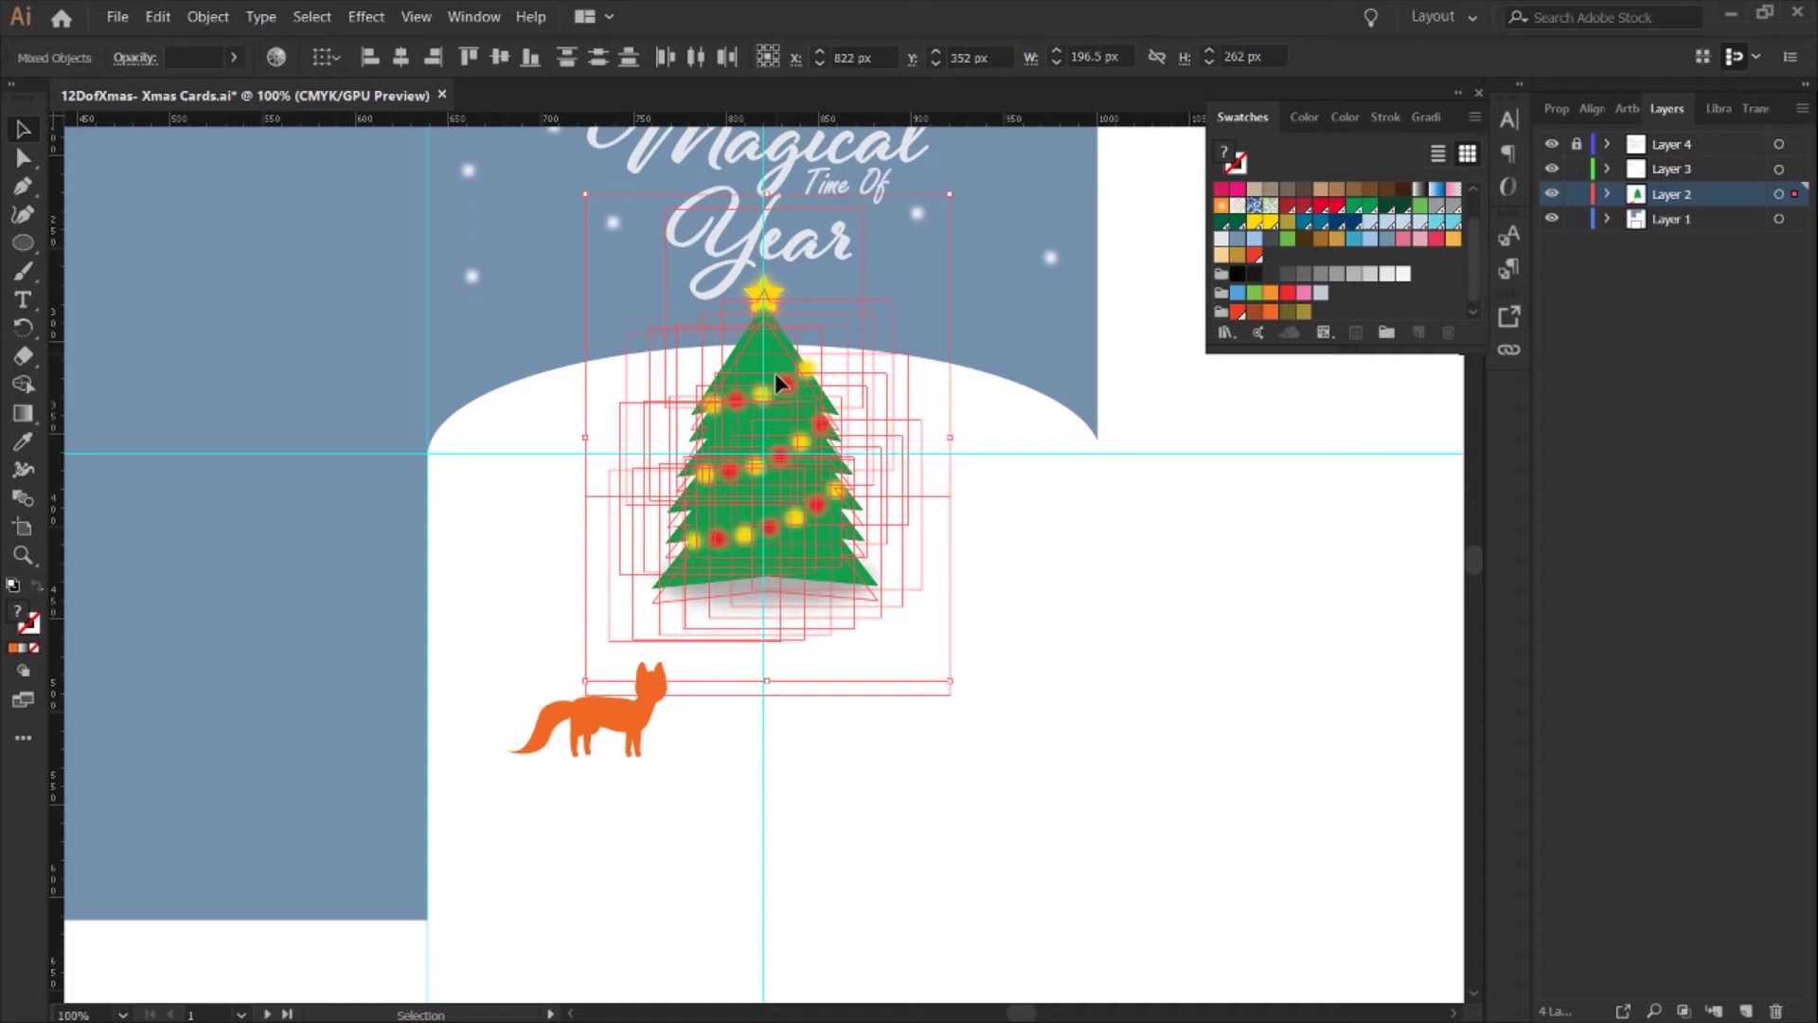
click(1096, 630)
scroll(1120, 524, up, 1)
scroll(1119, 519, up, 4)
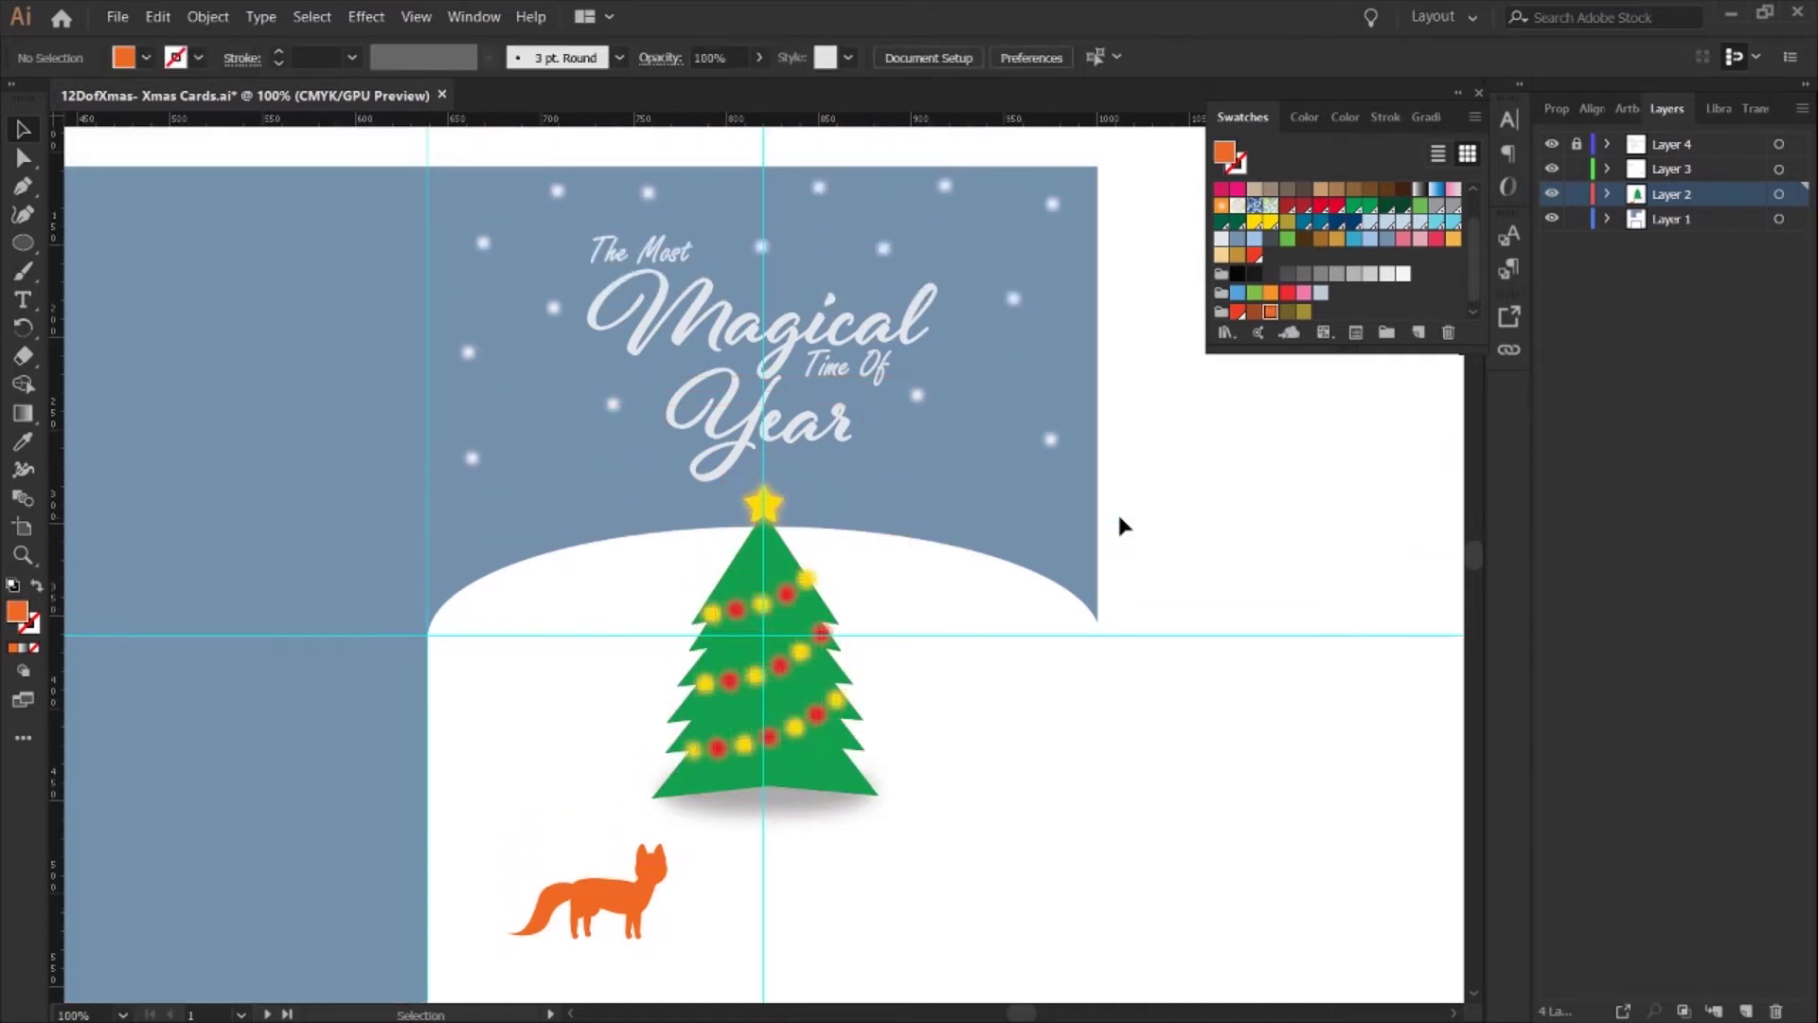
scroll(1120, 524, down, 6)
key(z)
drag(616, 654, 737, 696)
- Apply a freeform point gradient to the fox body and make the head and ear stops orange-red
key(v)
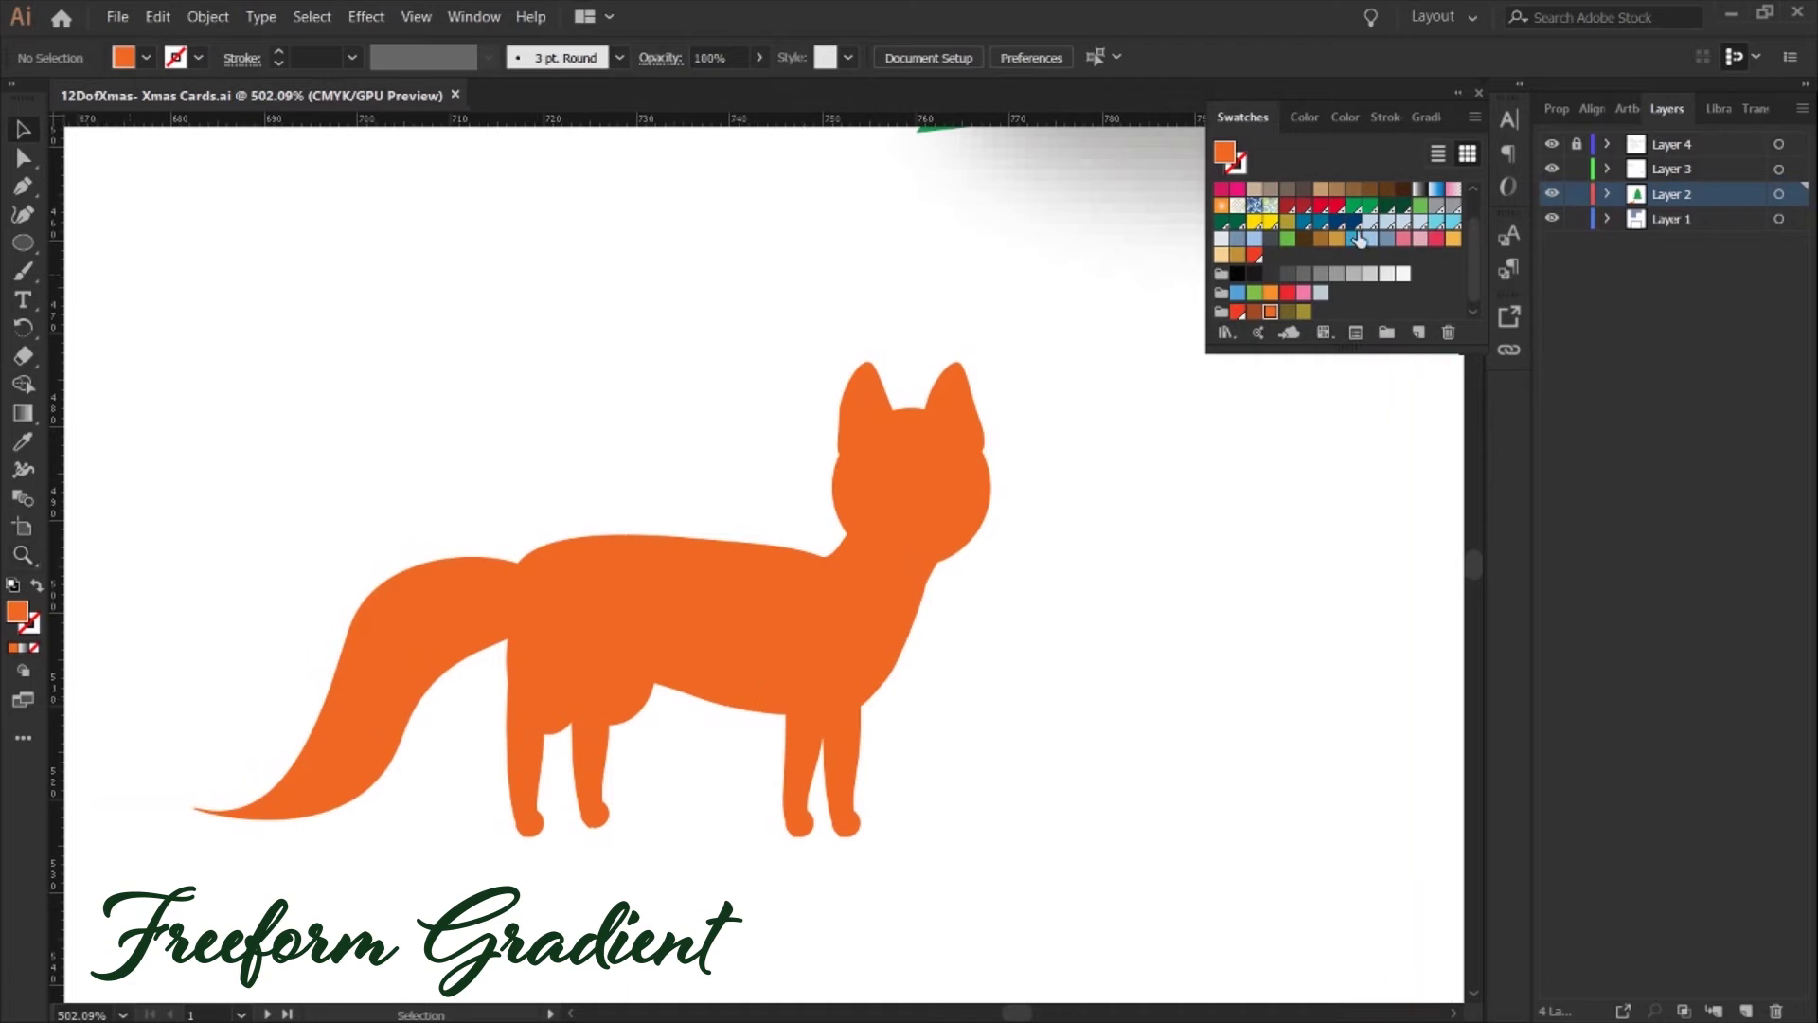
click(1549, 107)
click(848, 565)
click(1660, 568)
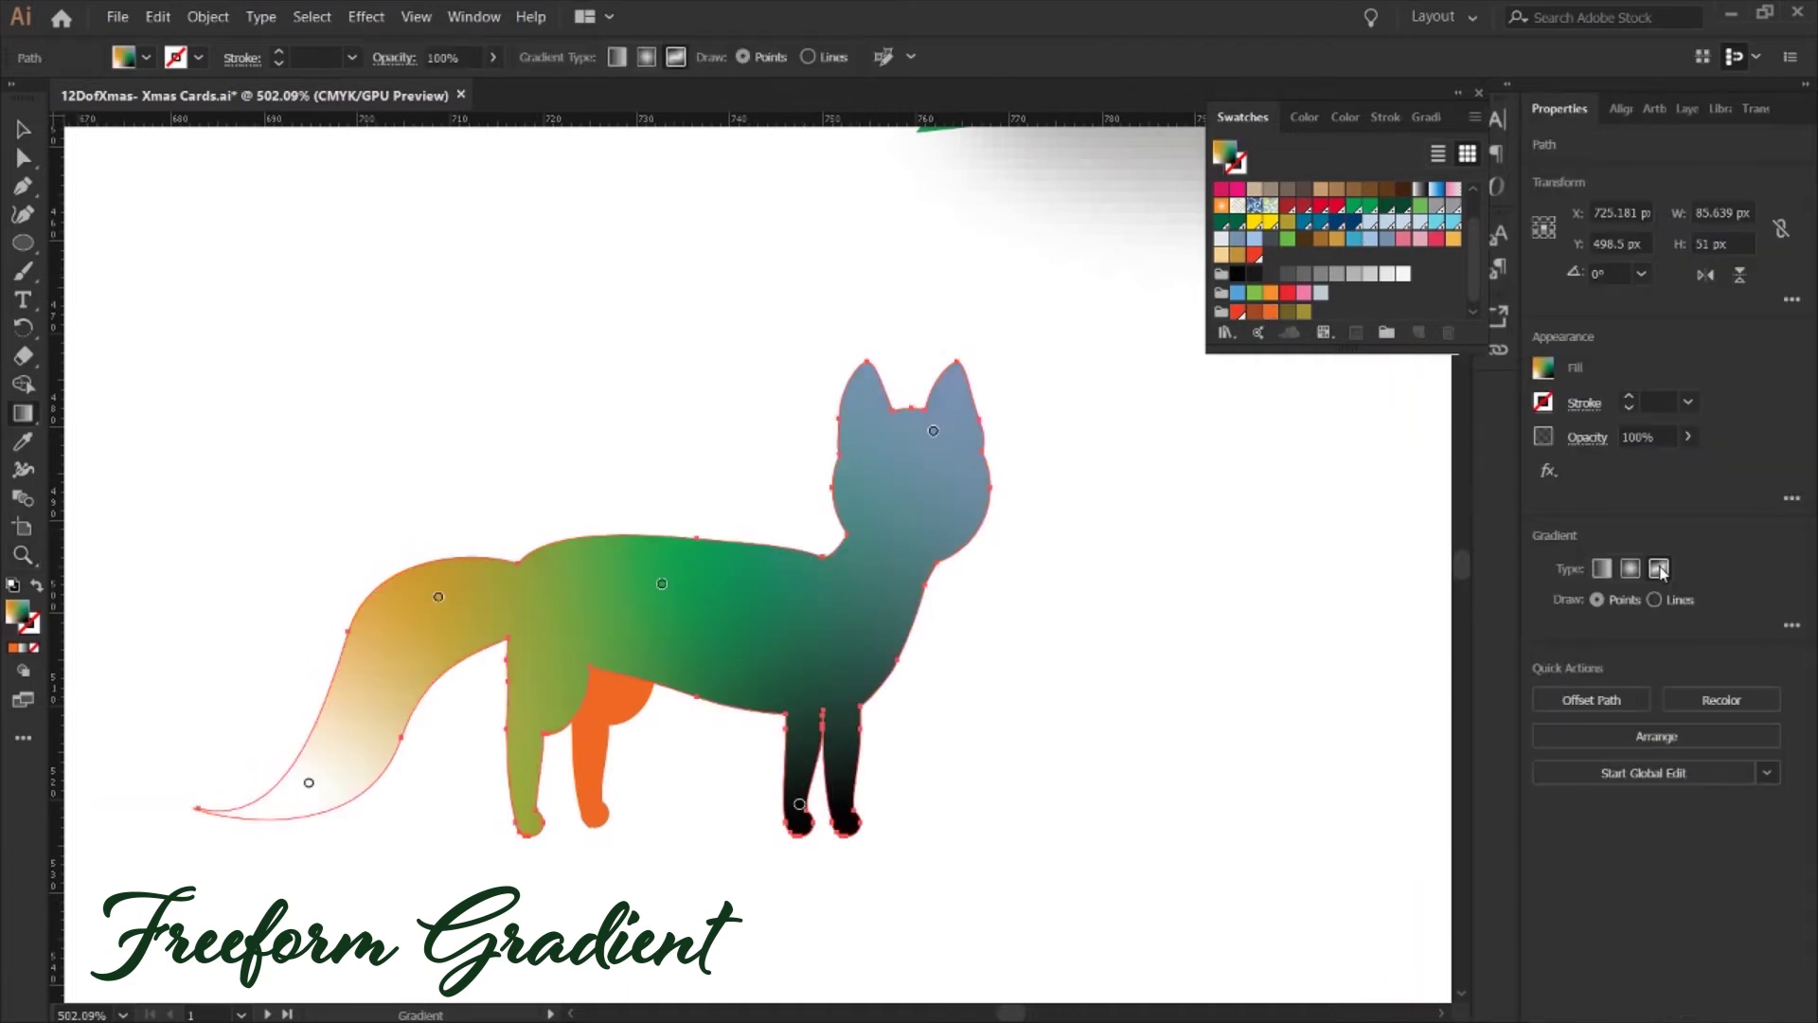
click(933, 438)
click(854, 500)
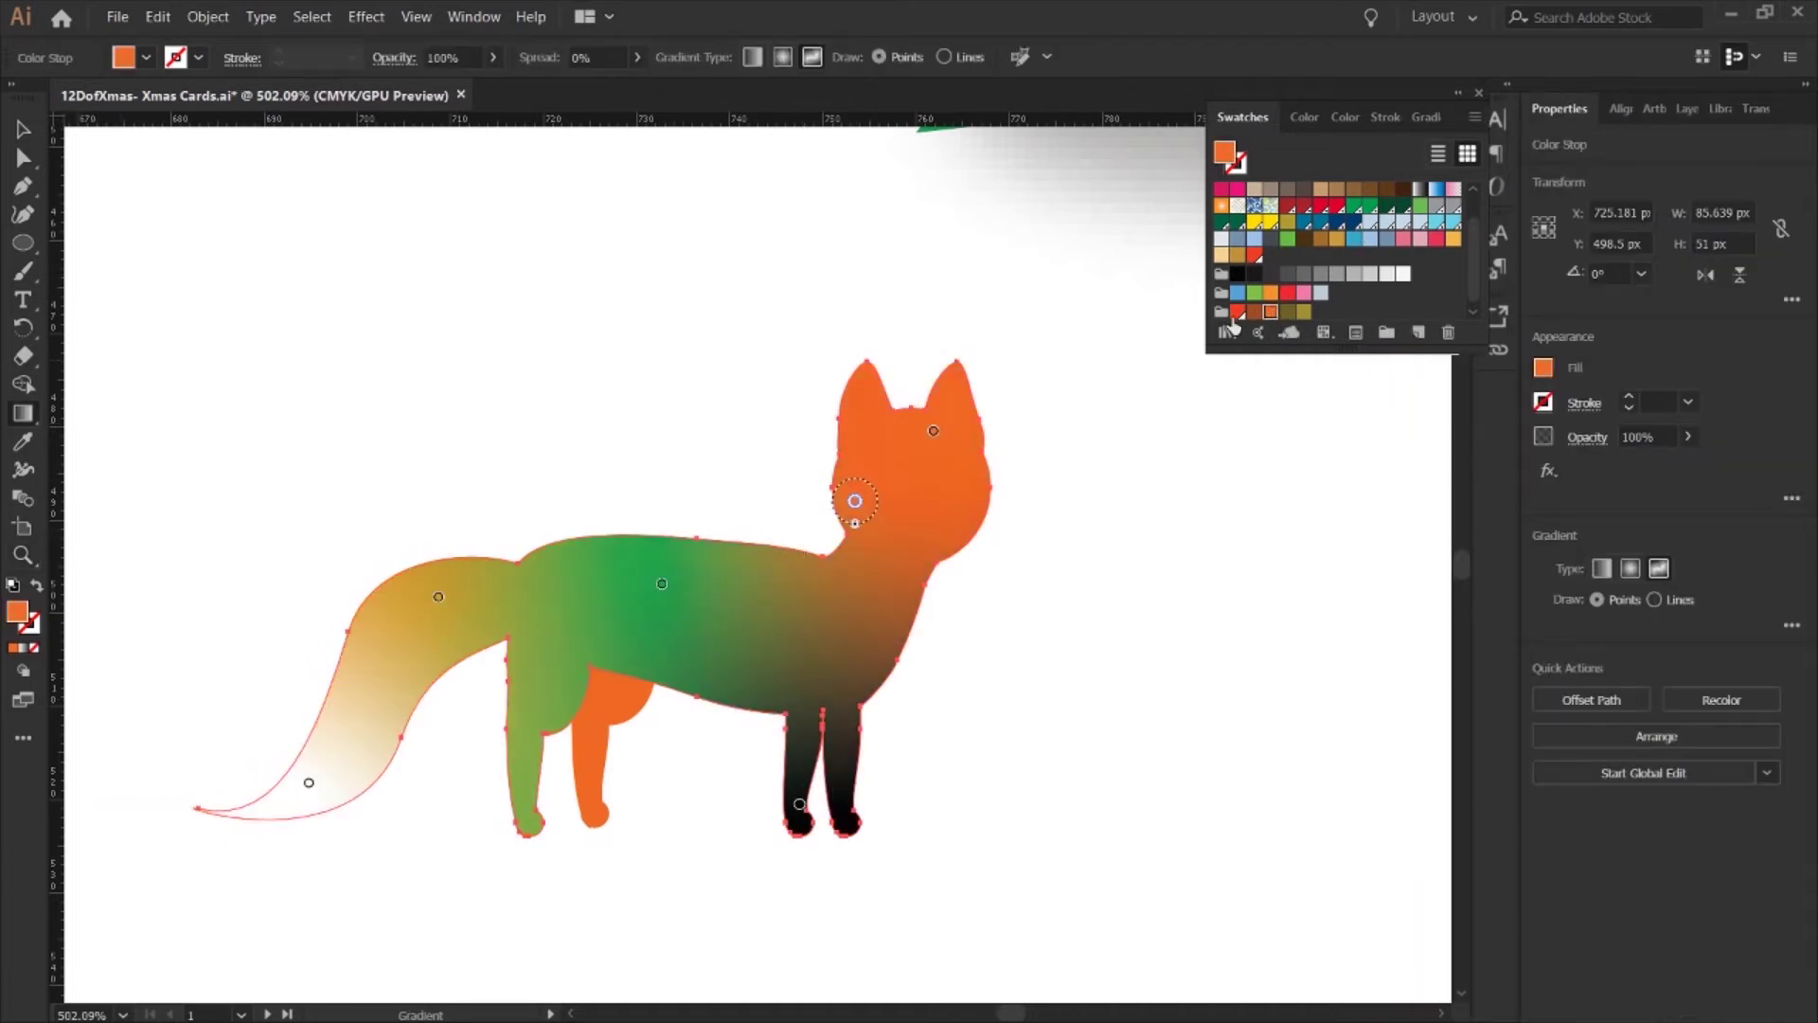
click(934, 438)
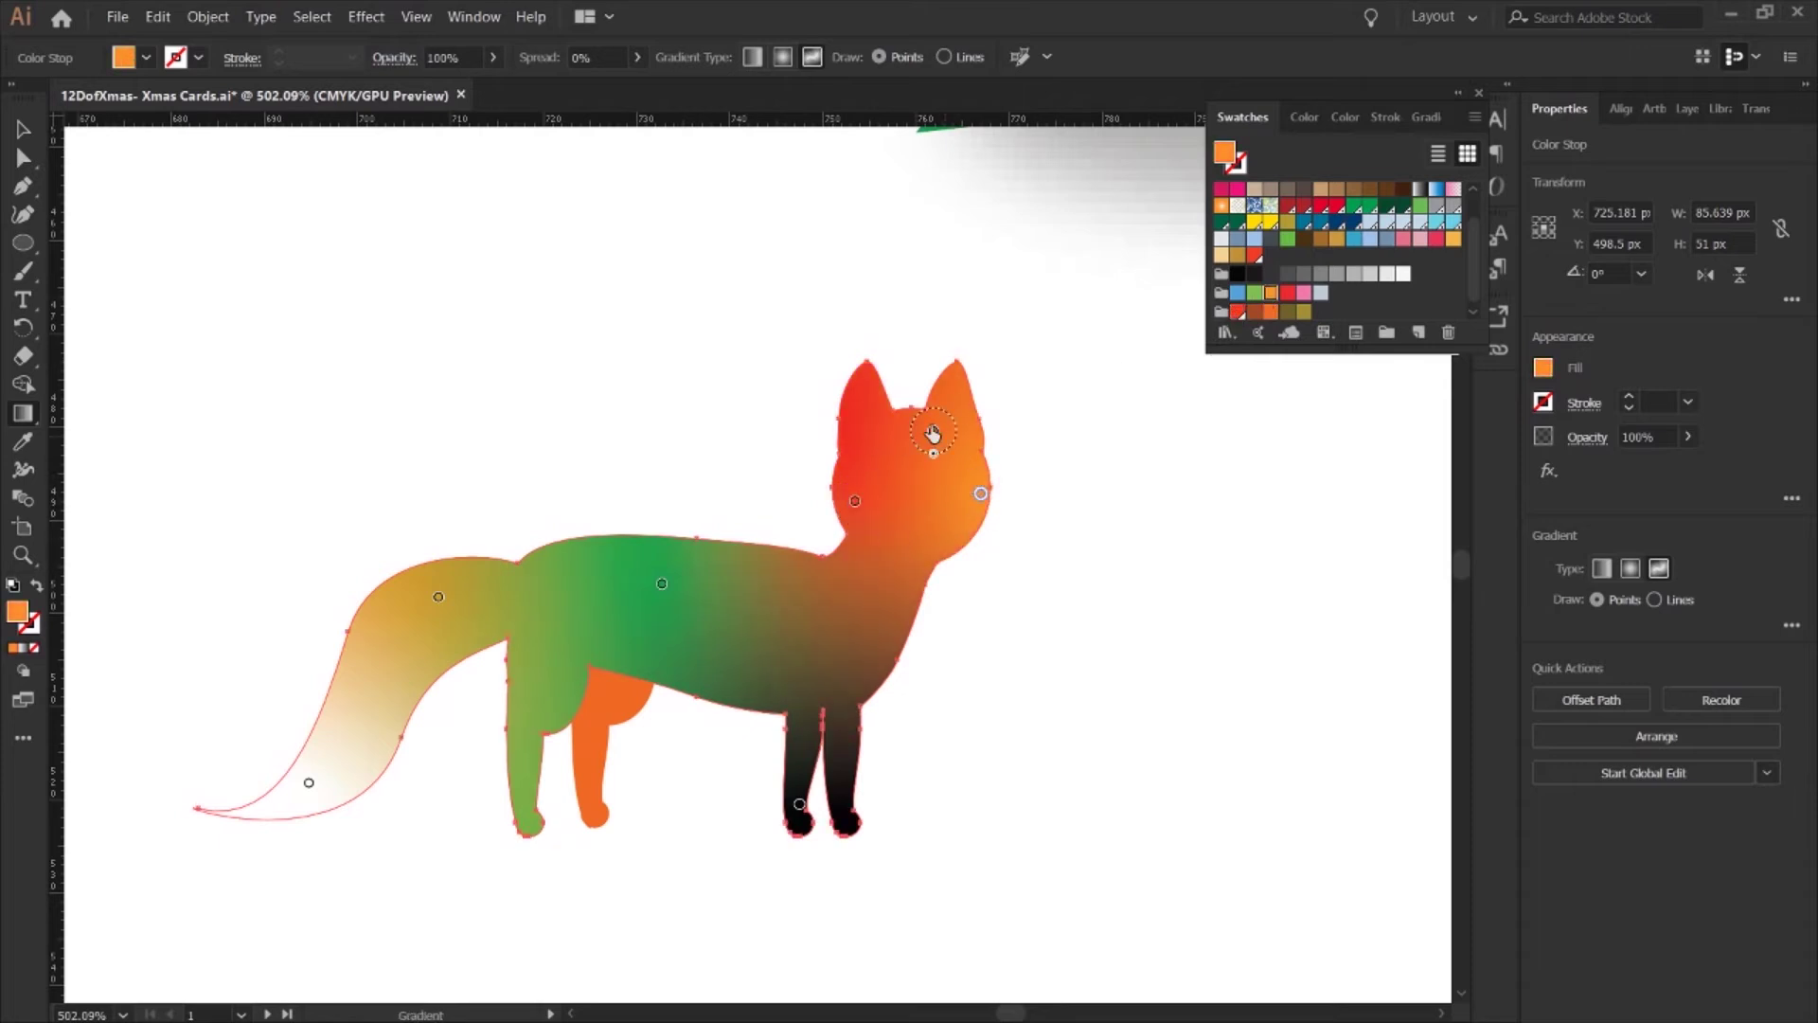
click(933, 430)
click(879, 382)
click(844, 438)
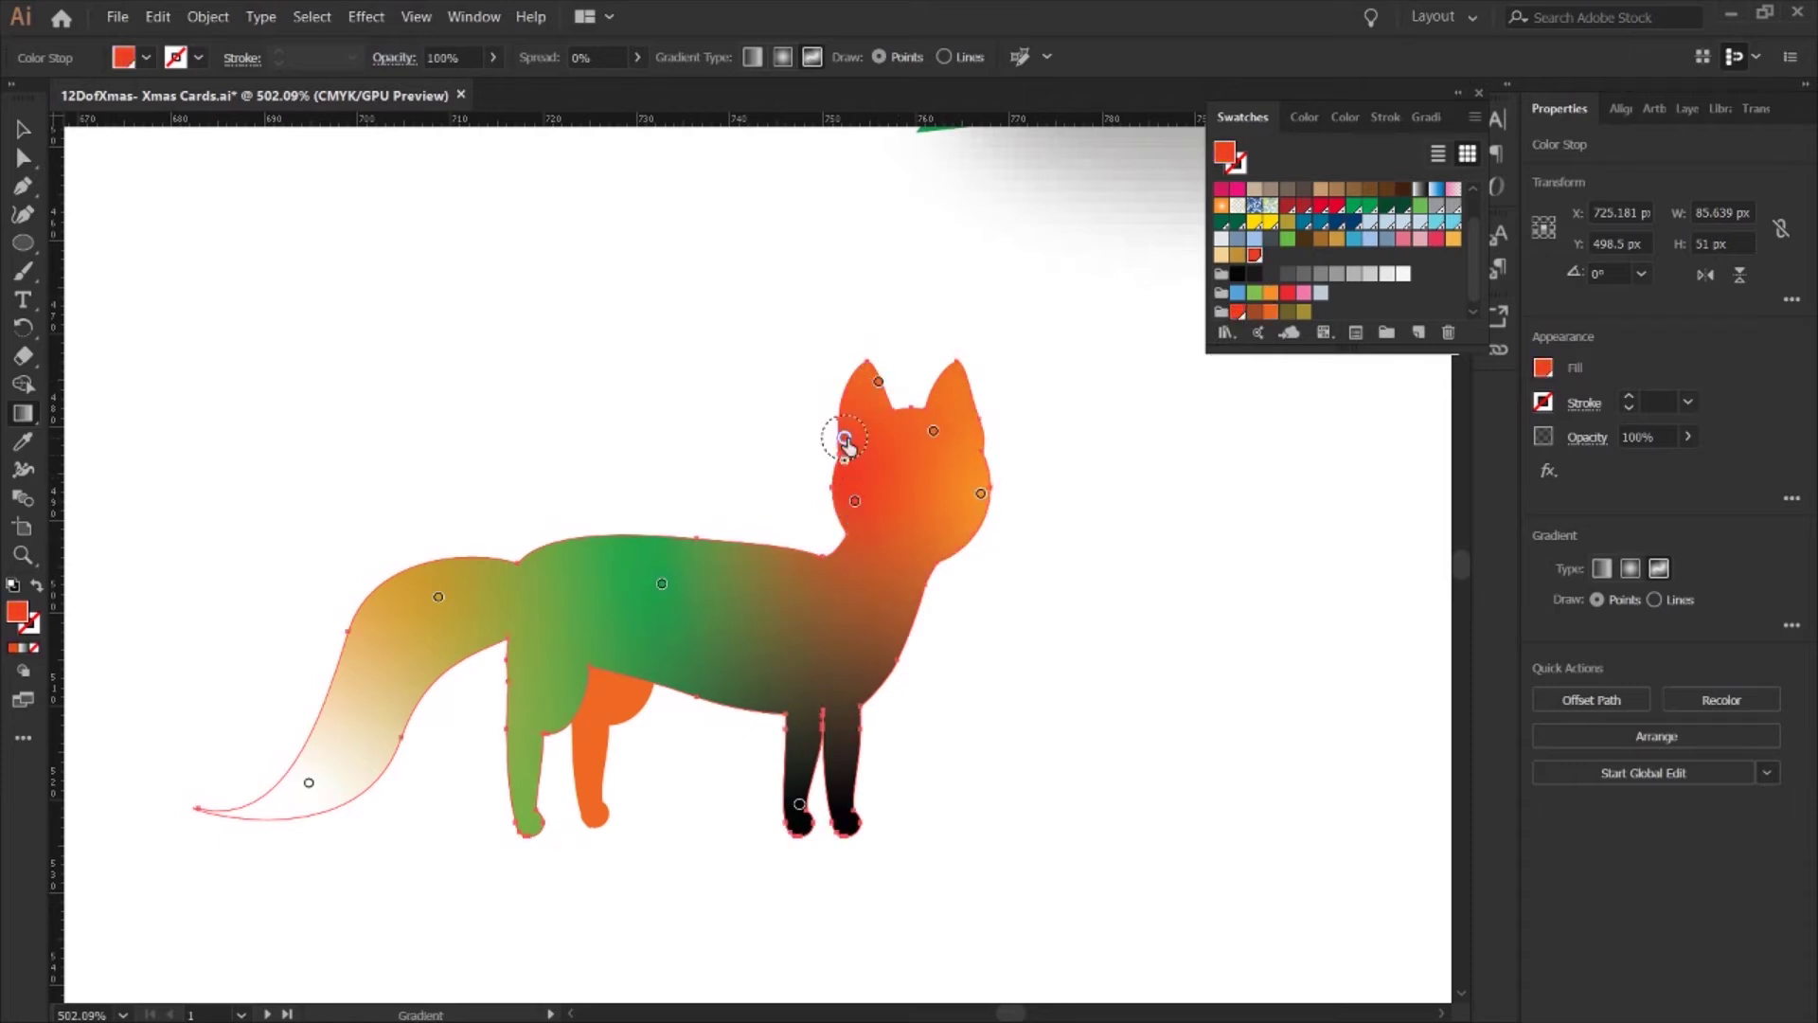
- Add colour stops along the body, front leg, tail, chest, hind leg and back, recolouring the back stop orange
click(821, 702)
click(708, 690)
click(587, 656)
click(433, 659)
click(392, 736)
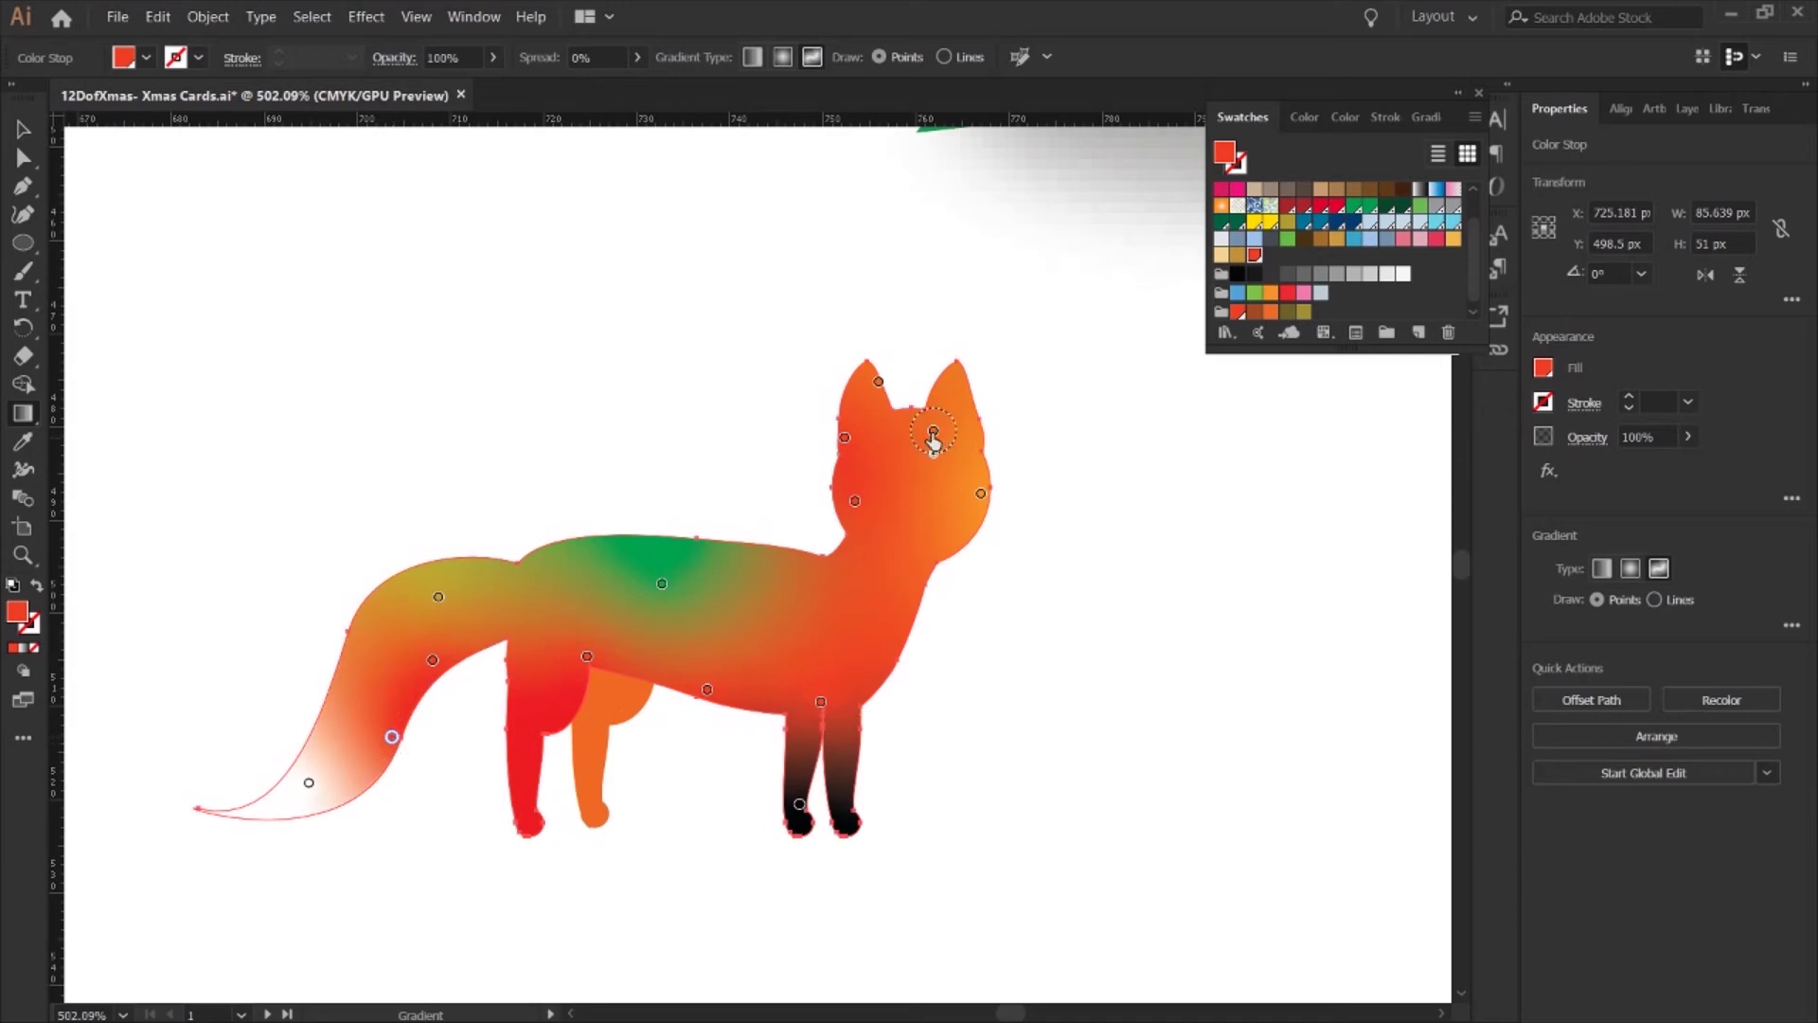
click(932, 432)
click(913, 580)
click(889, 654)
click(812, 746)
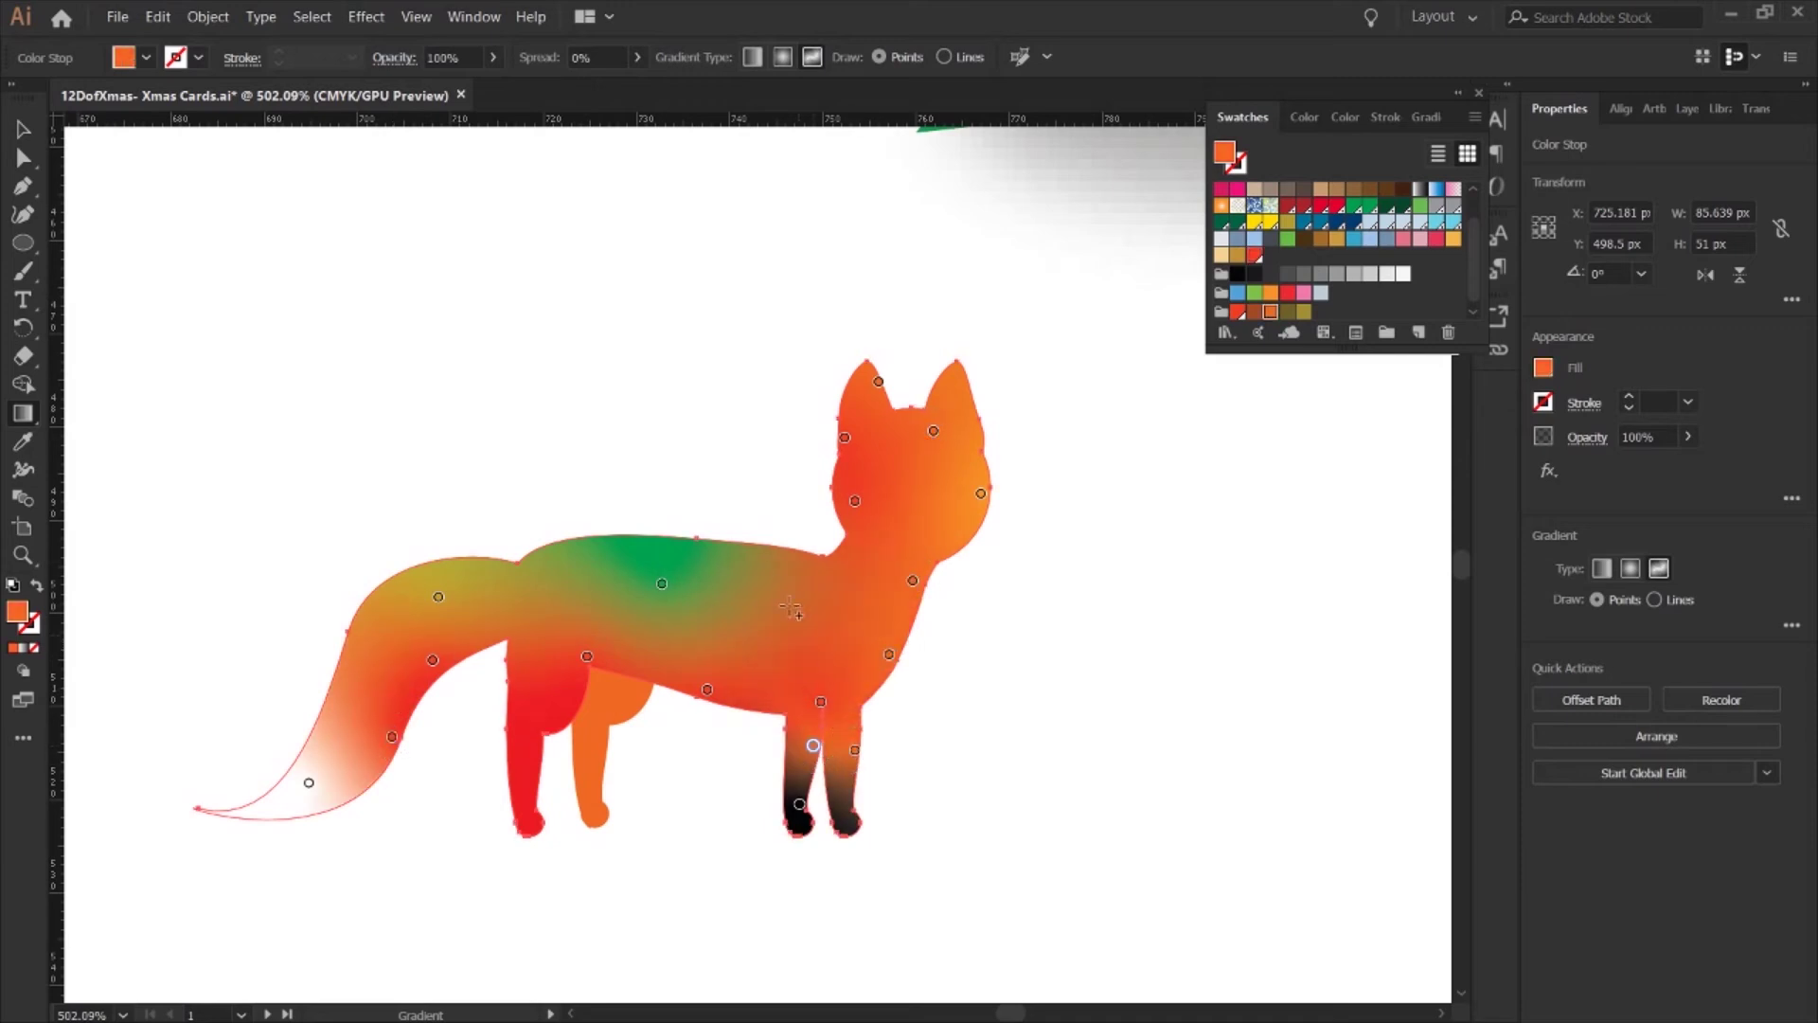
click(744, 572)
click(662, 583)
drag(1270, 311, 664, 600)
- Add orange stops on the back, tail and front leg, and black stops on the feet
click(617, 545)
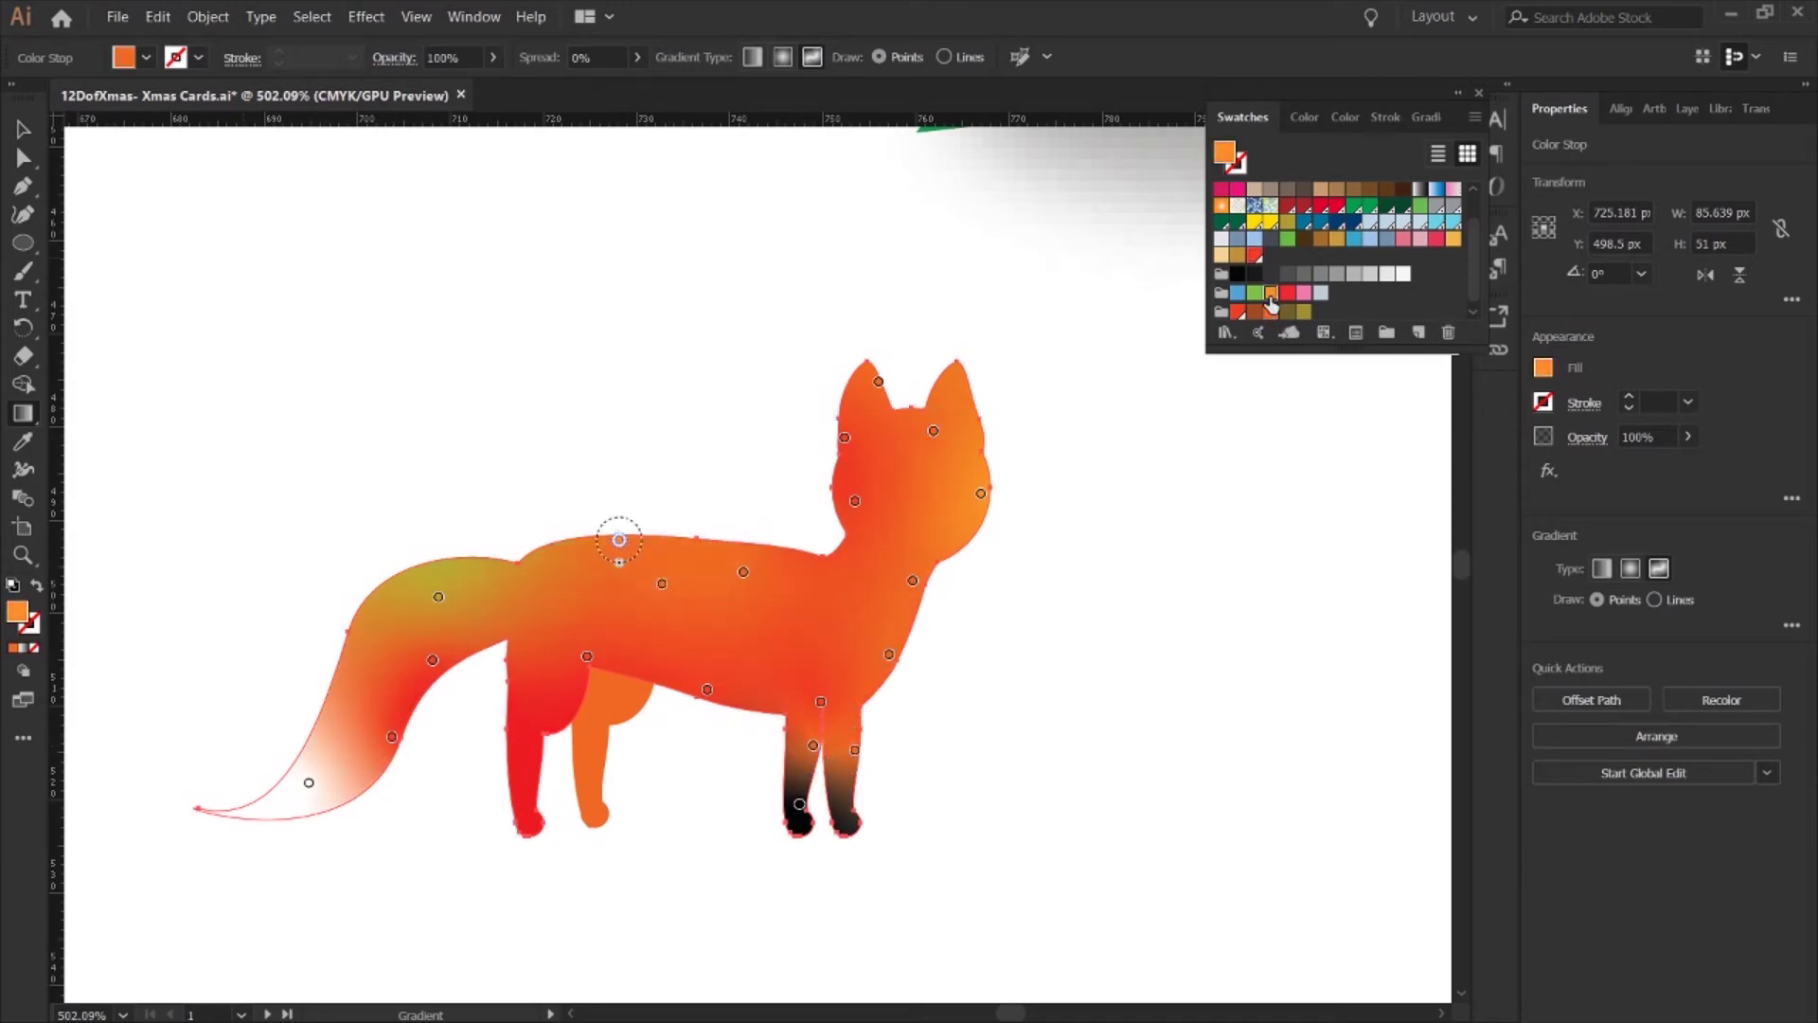
click(483, 576)
drag(438, 597, 414, 578)
click(1270, 312)
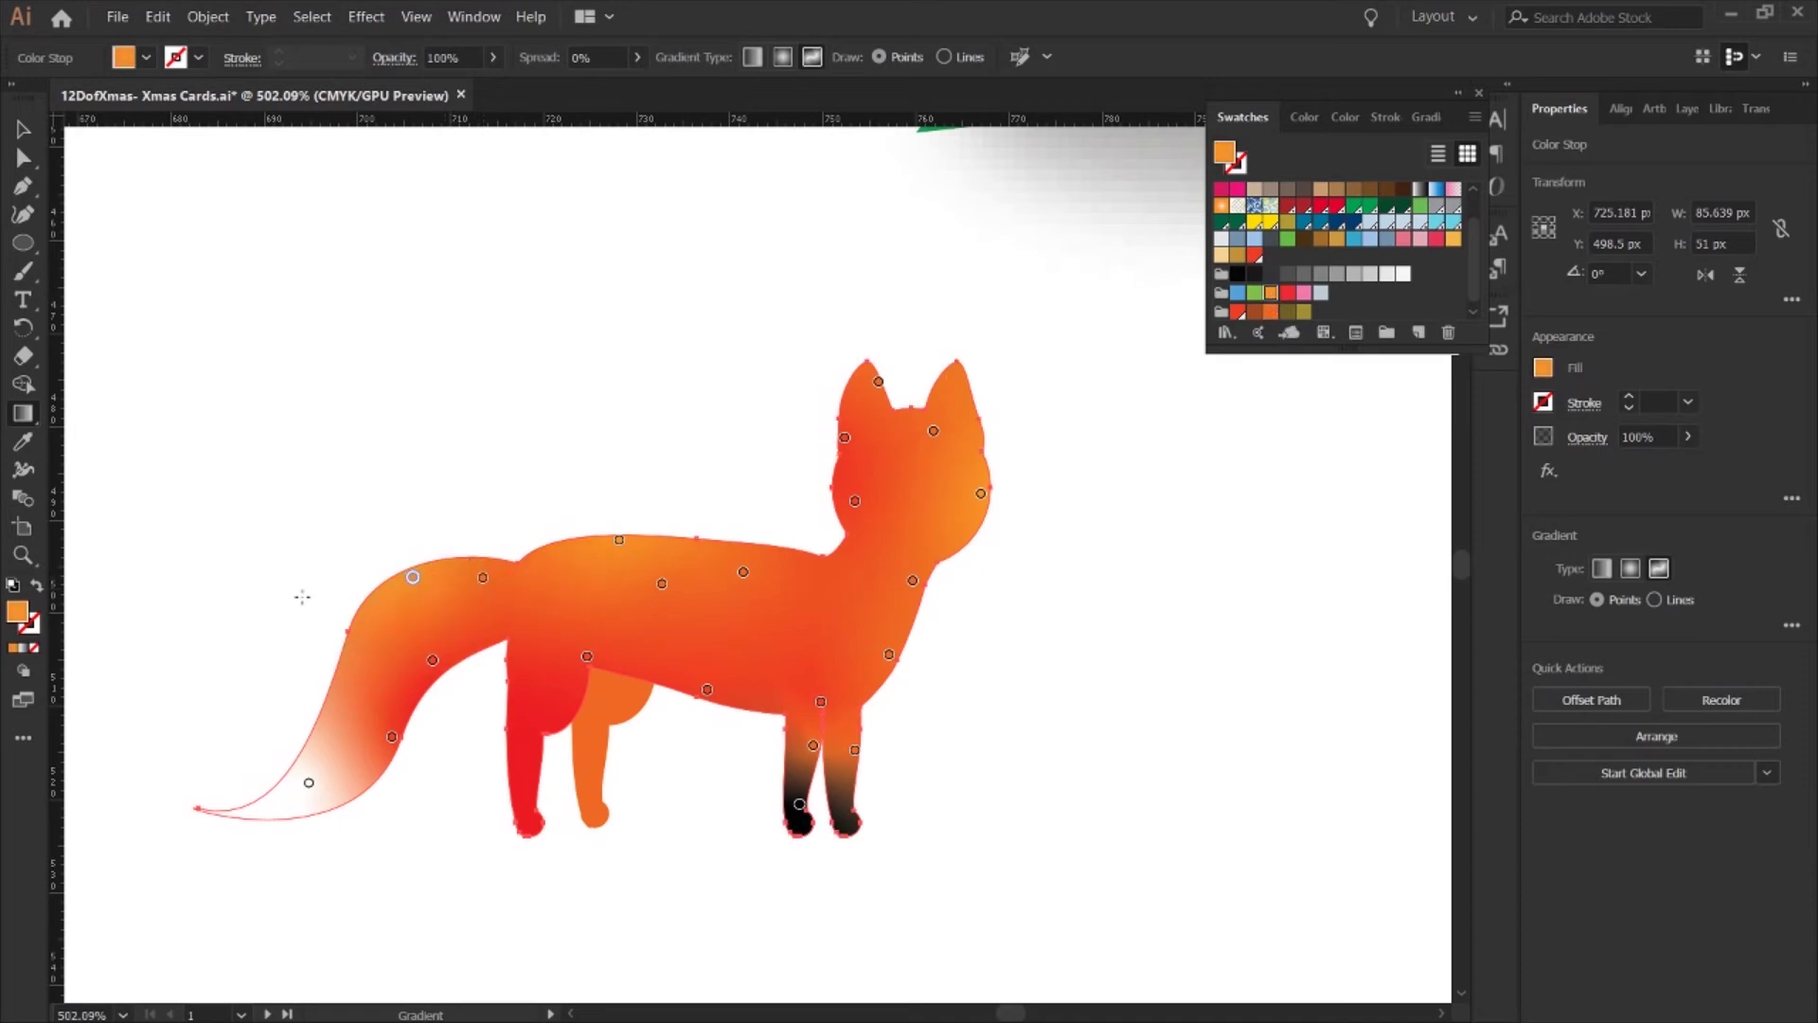
click(362, 661)
click(337, 718)
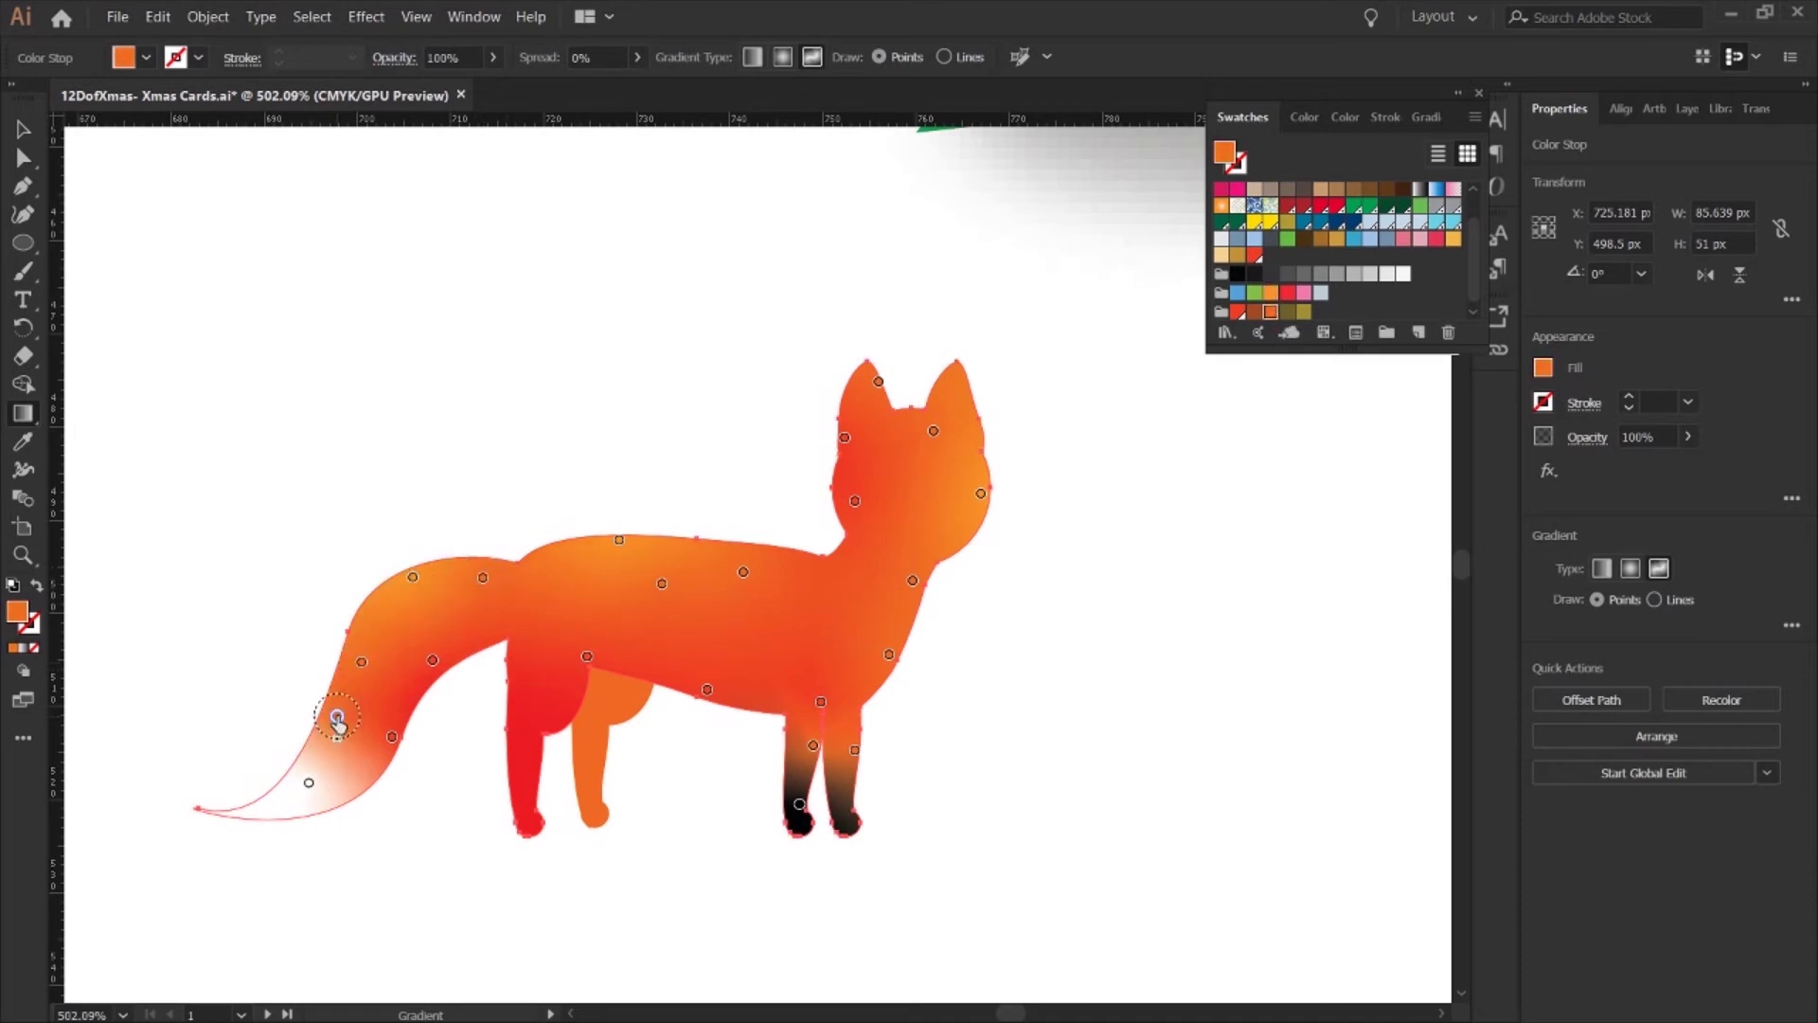
click(556, 715)
click(530, 823)
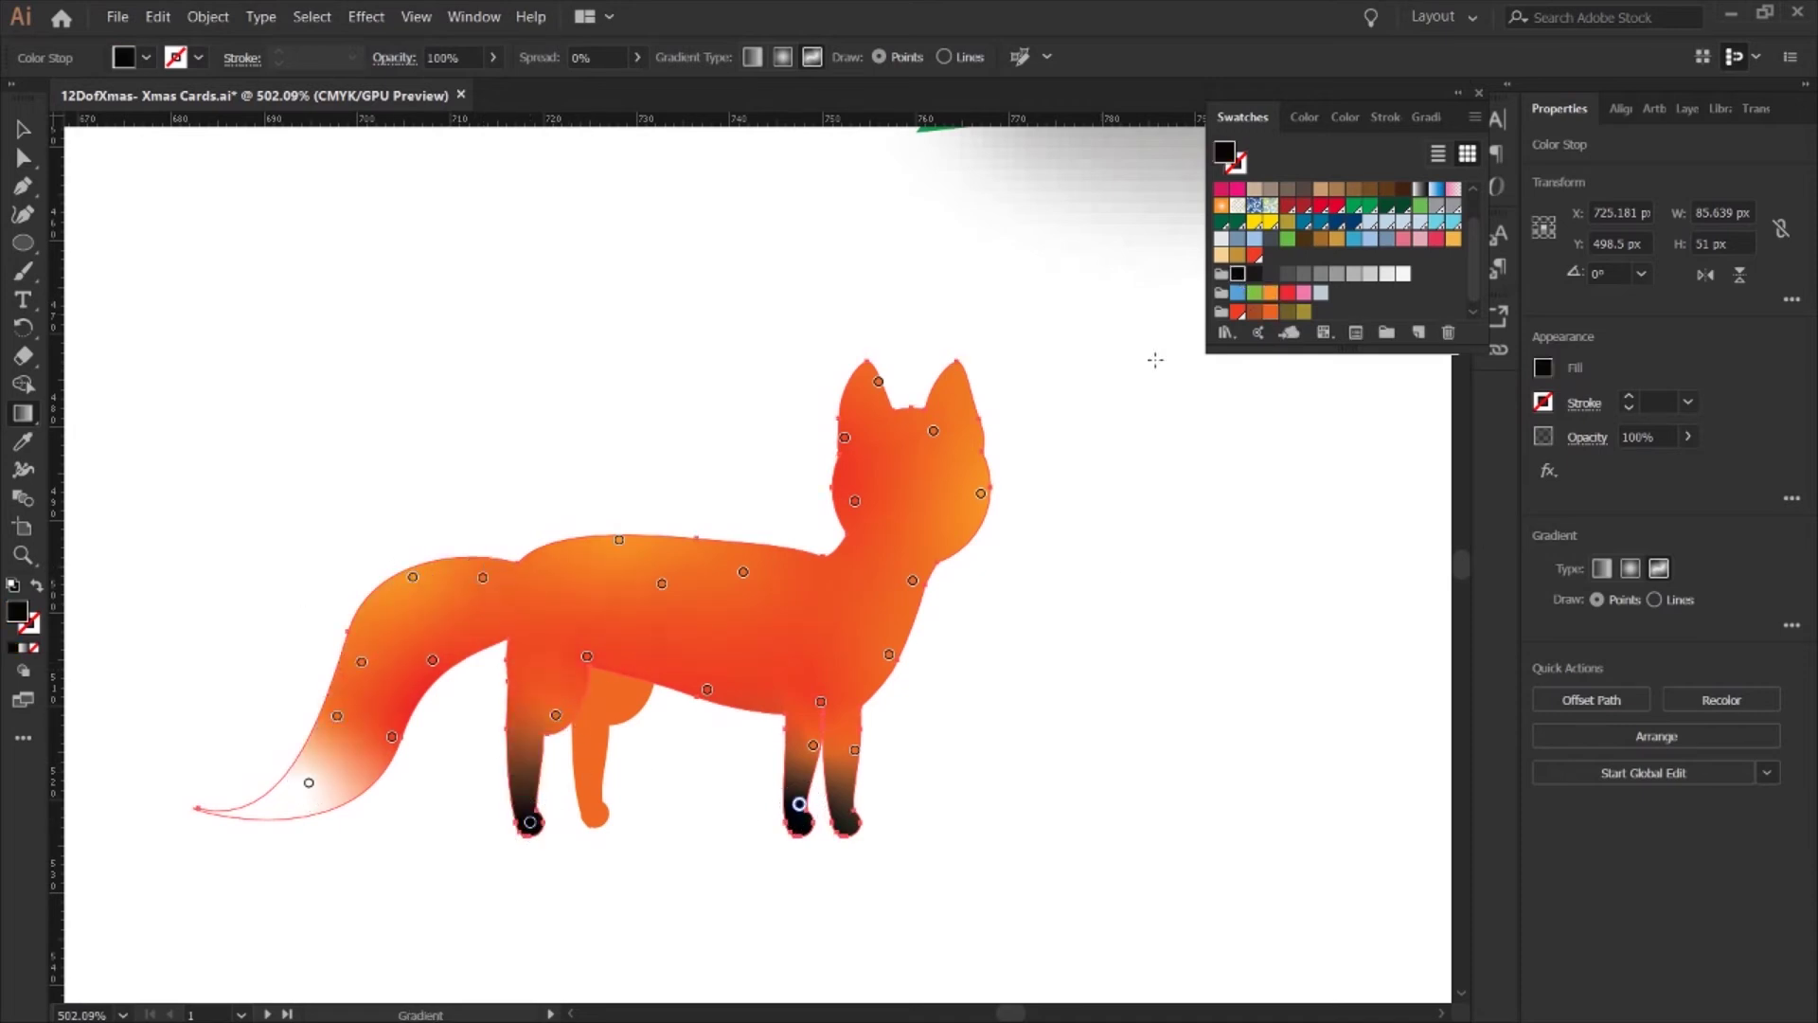
drag(799, 804, 799, 822)
click(843, 820)
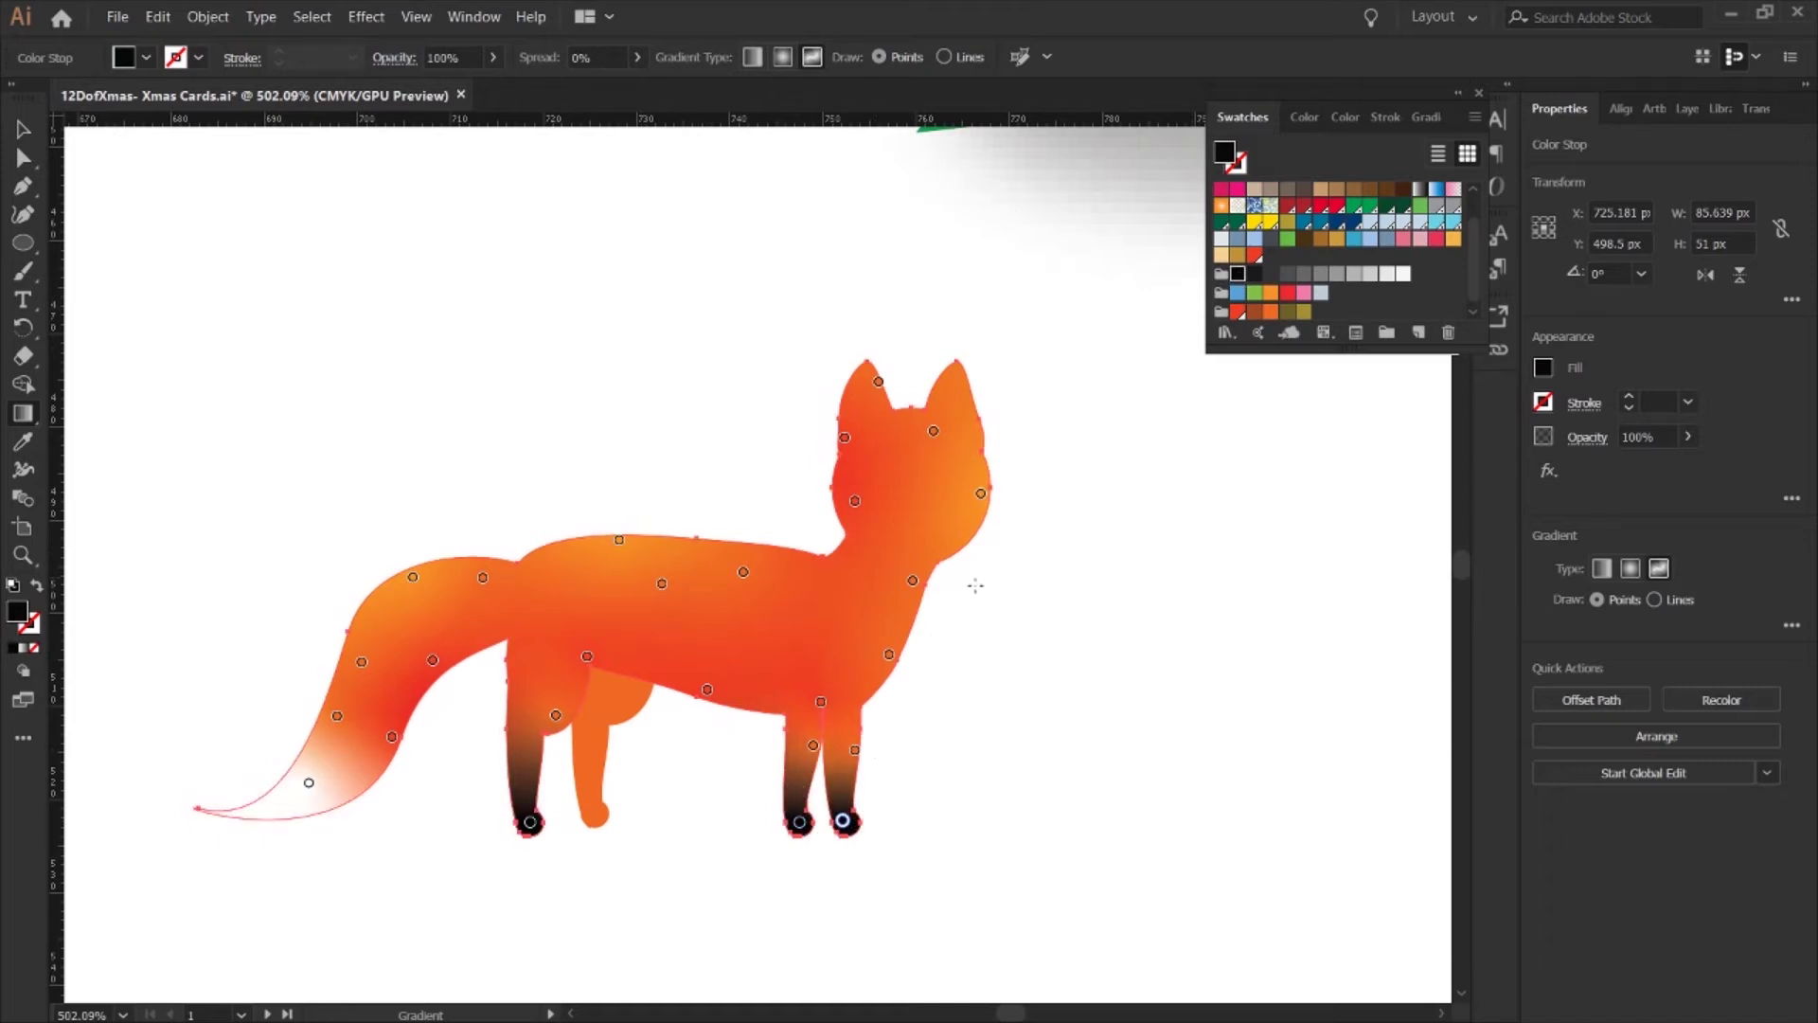
- Give the separate front leg a freeform gradient, orange at the top fading to a black foot
ctrl+click(629, 726)
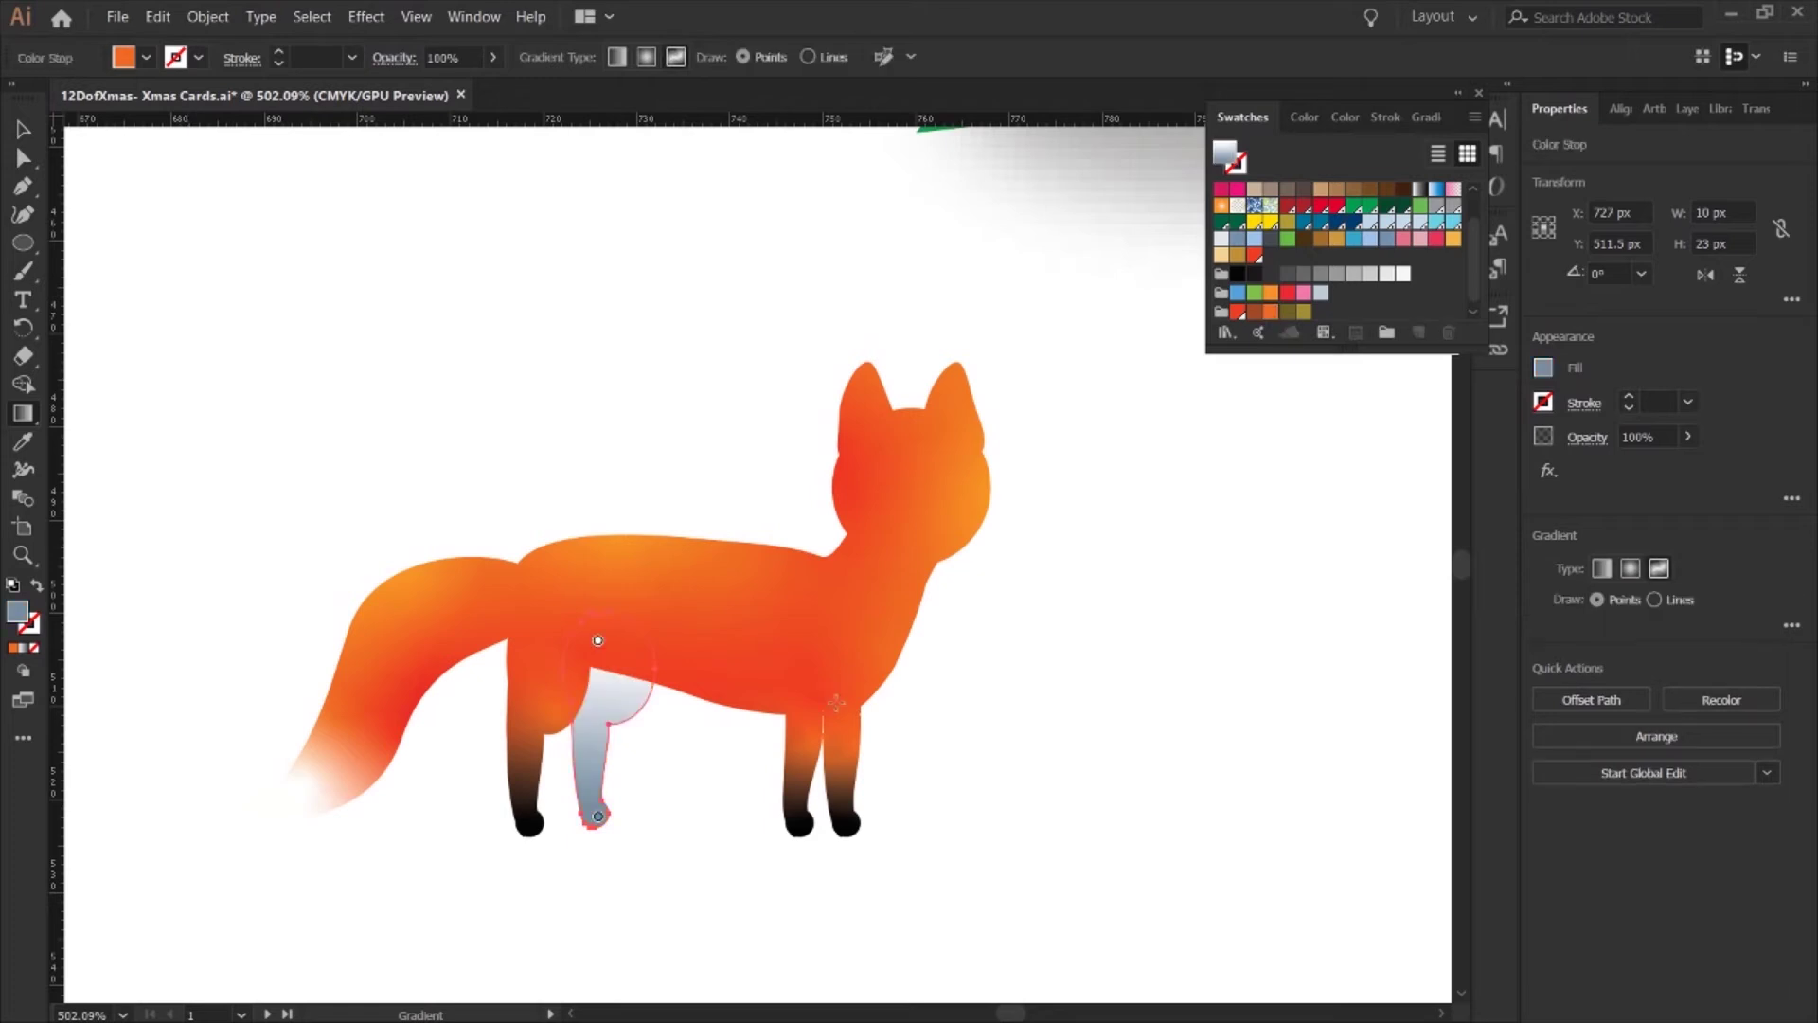
click(597, 640)
click(621, 717)
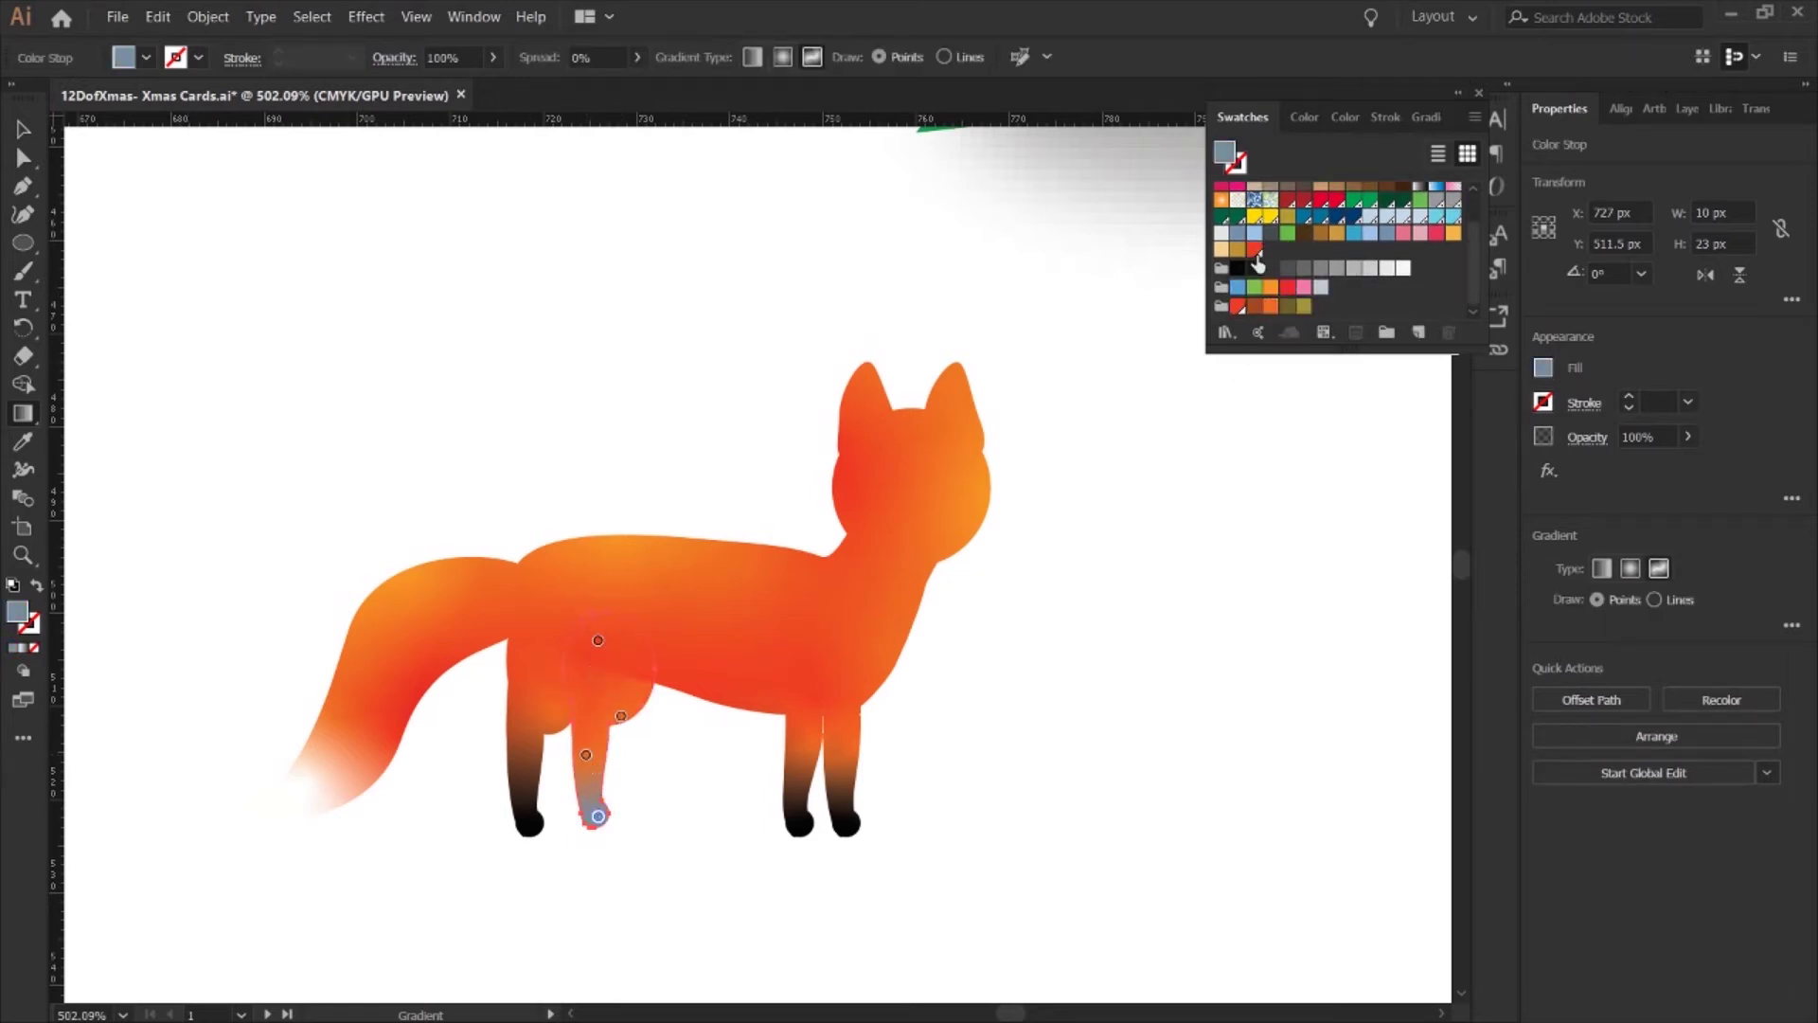
click(598, 817)
click(586, 732)
key(z)
alt+click(601, 539)
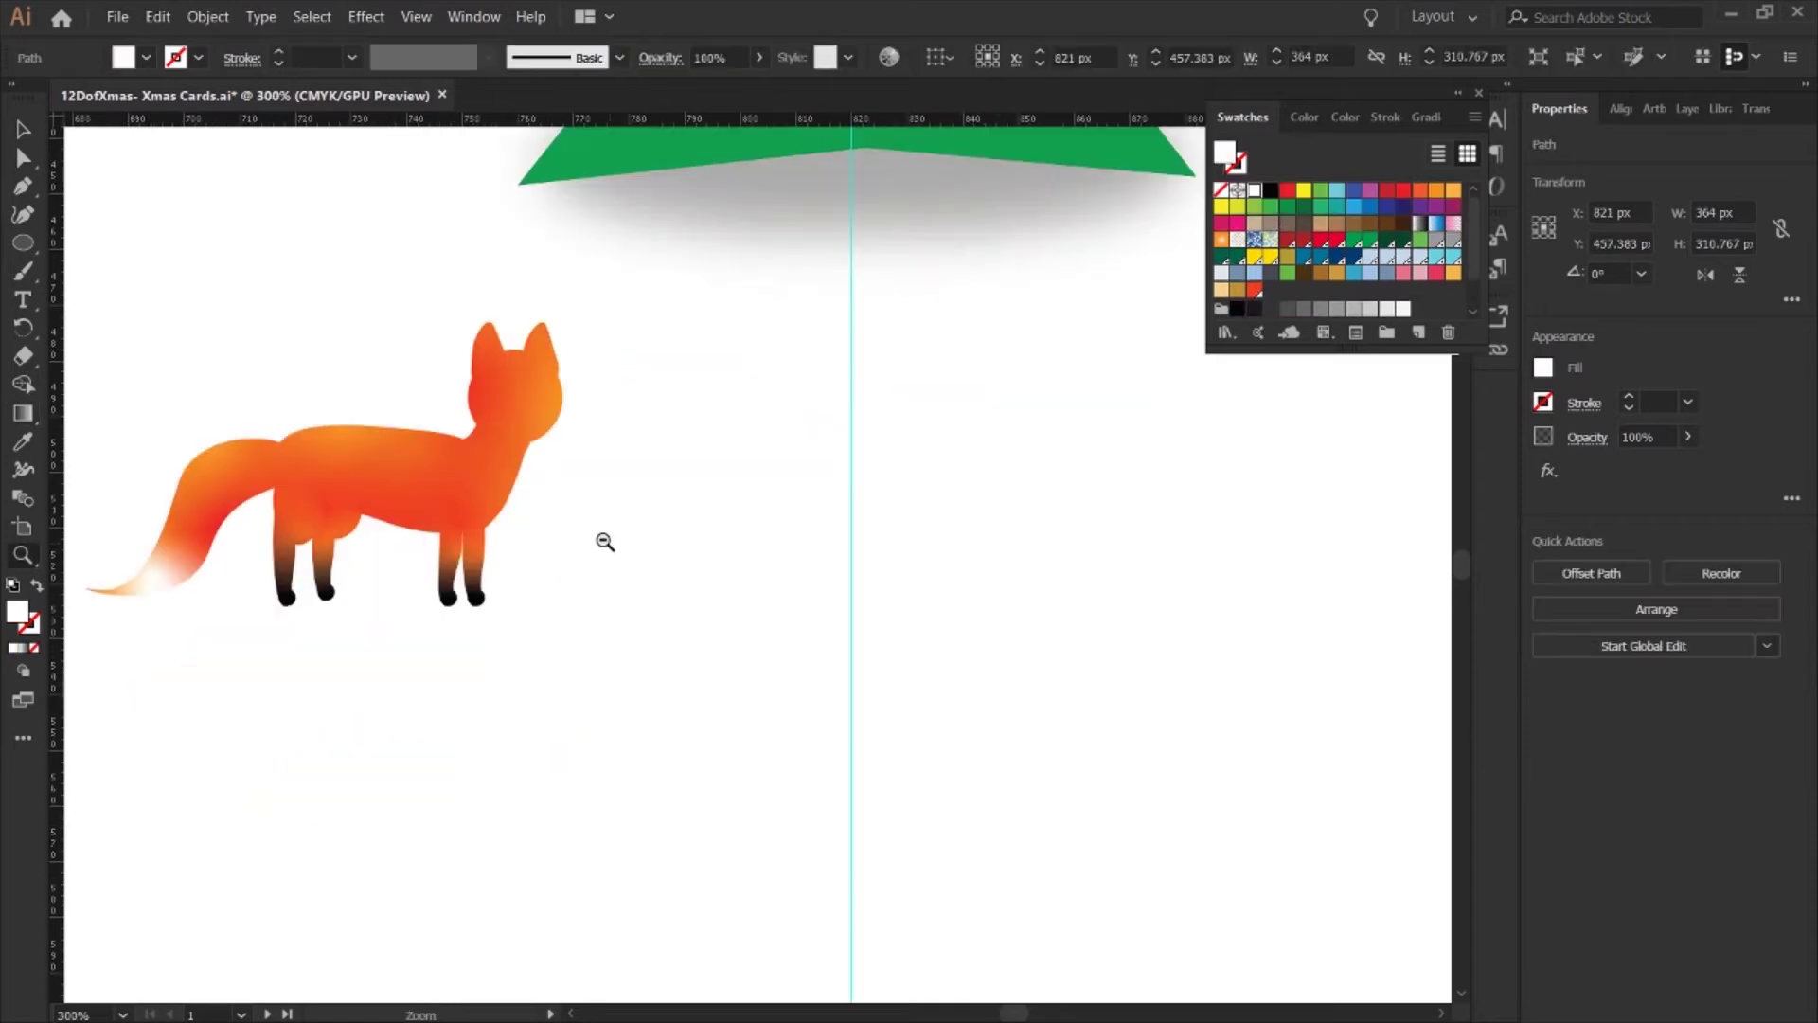
- Duplicate the fox group and place the flipped copy to the right of the tree
alt+click(865, 499)
alt+click(674, 573)
scroll(673, 571, up, 3)
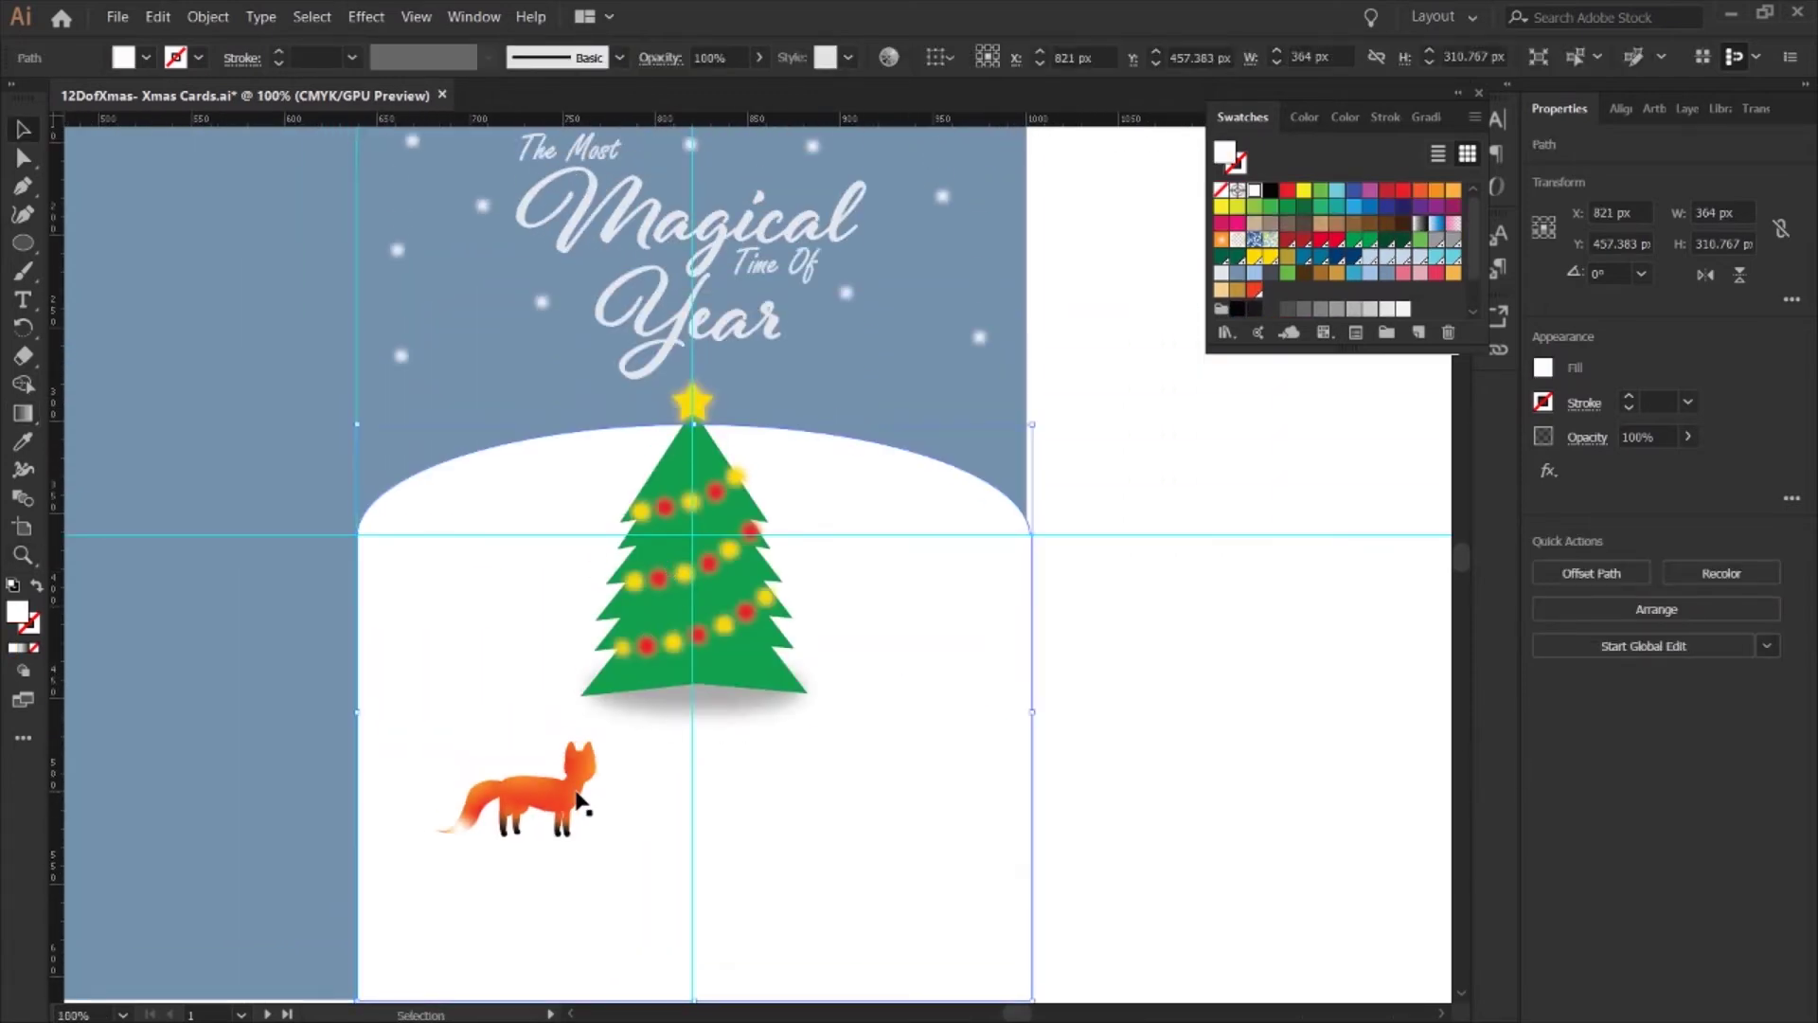
key(v)
click(555, 787)
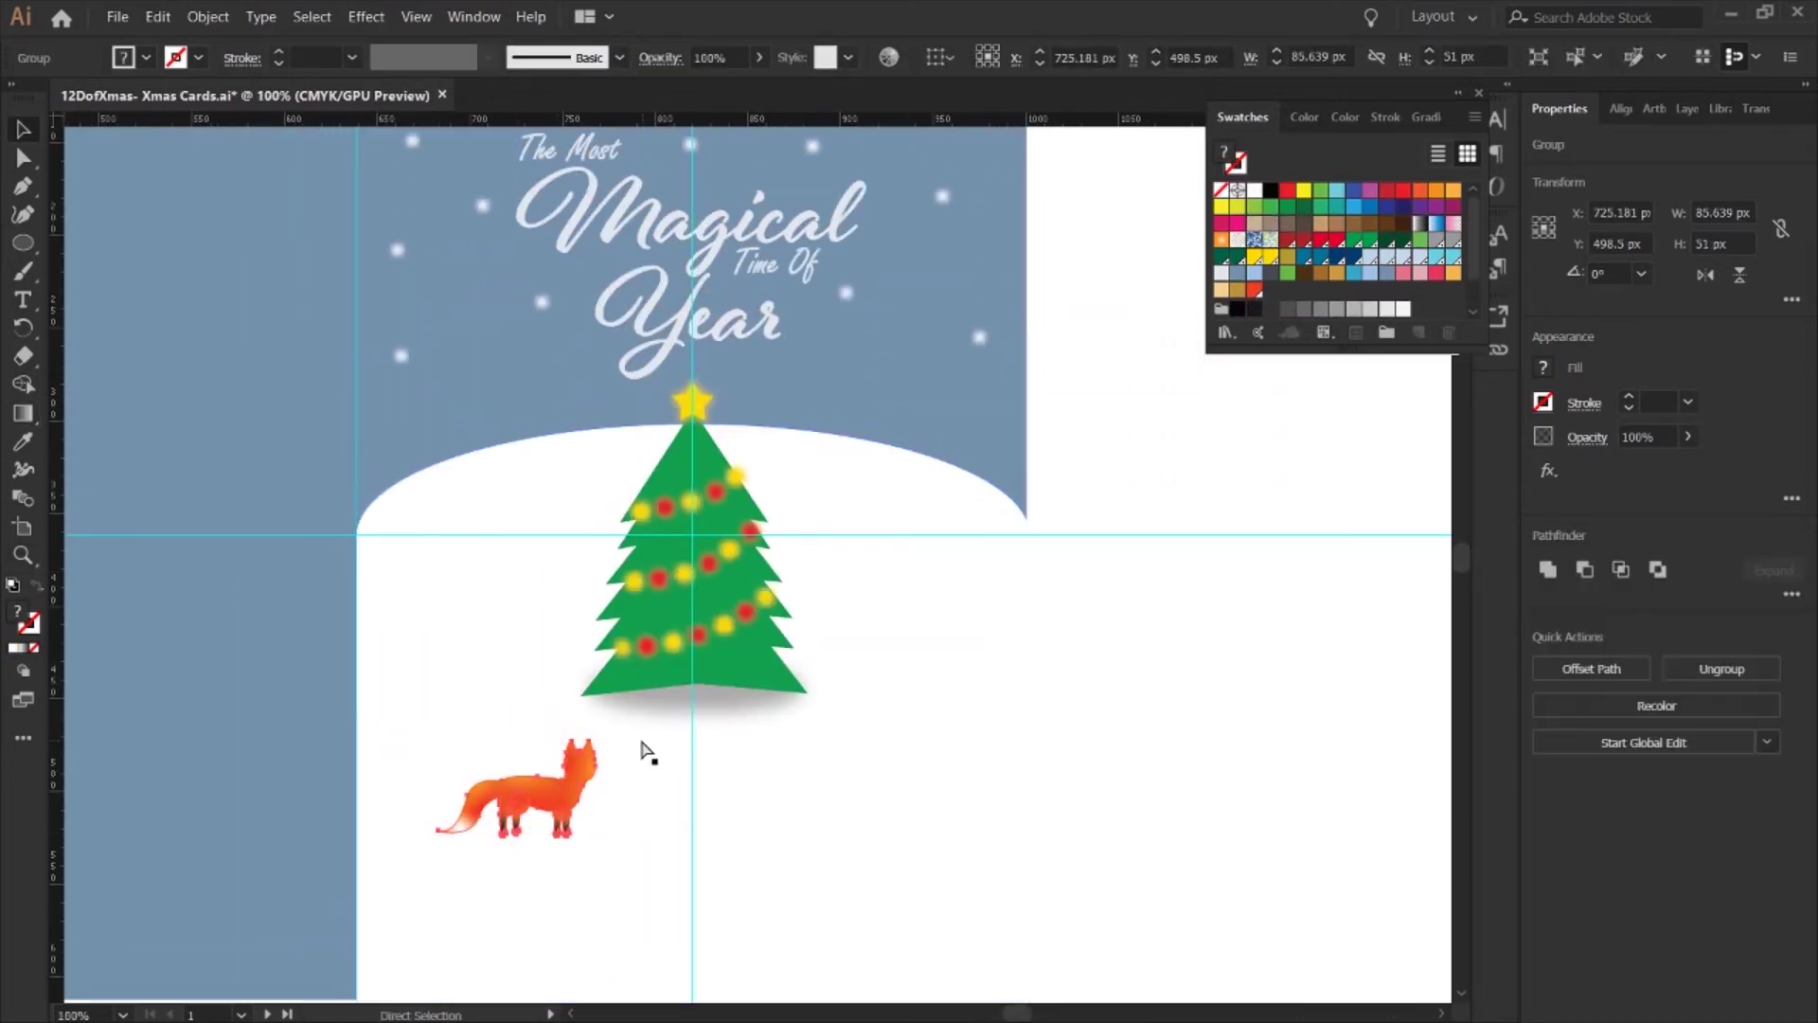
drag(552, 802, 796, 578)
drag(880, 776, 854, 782)
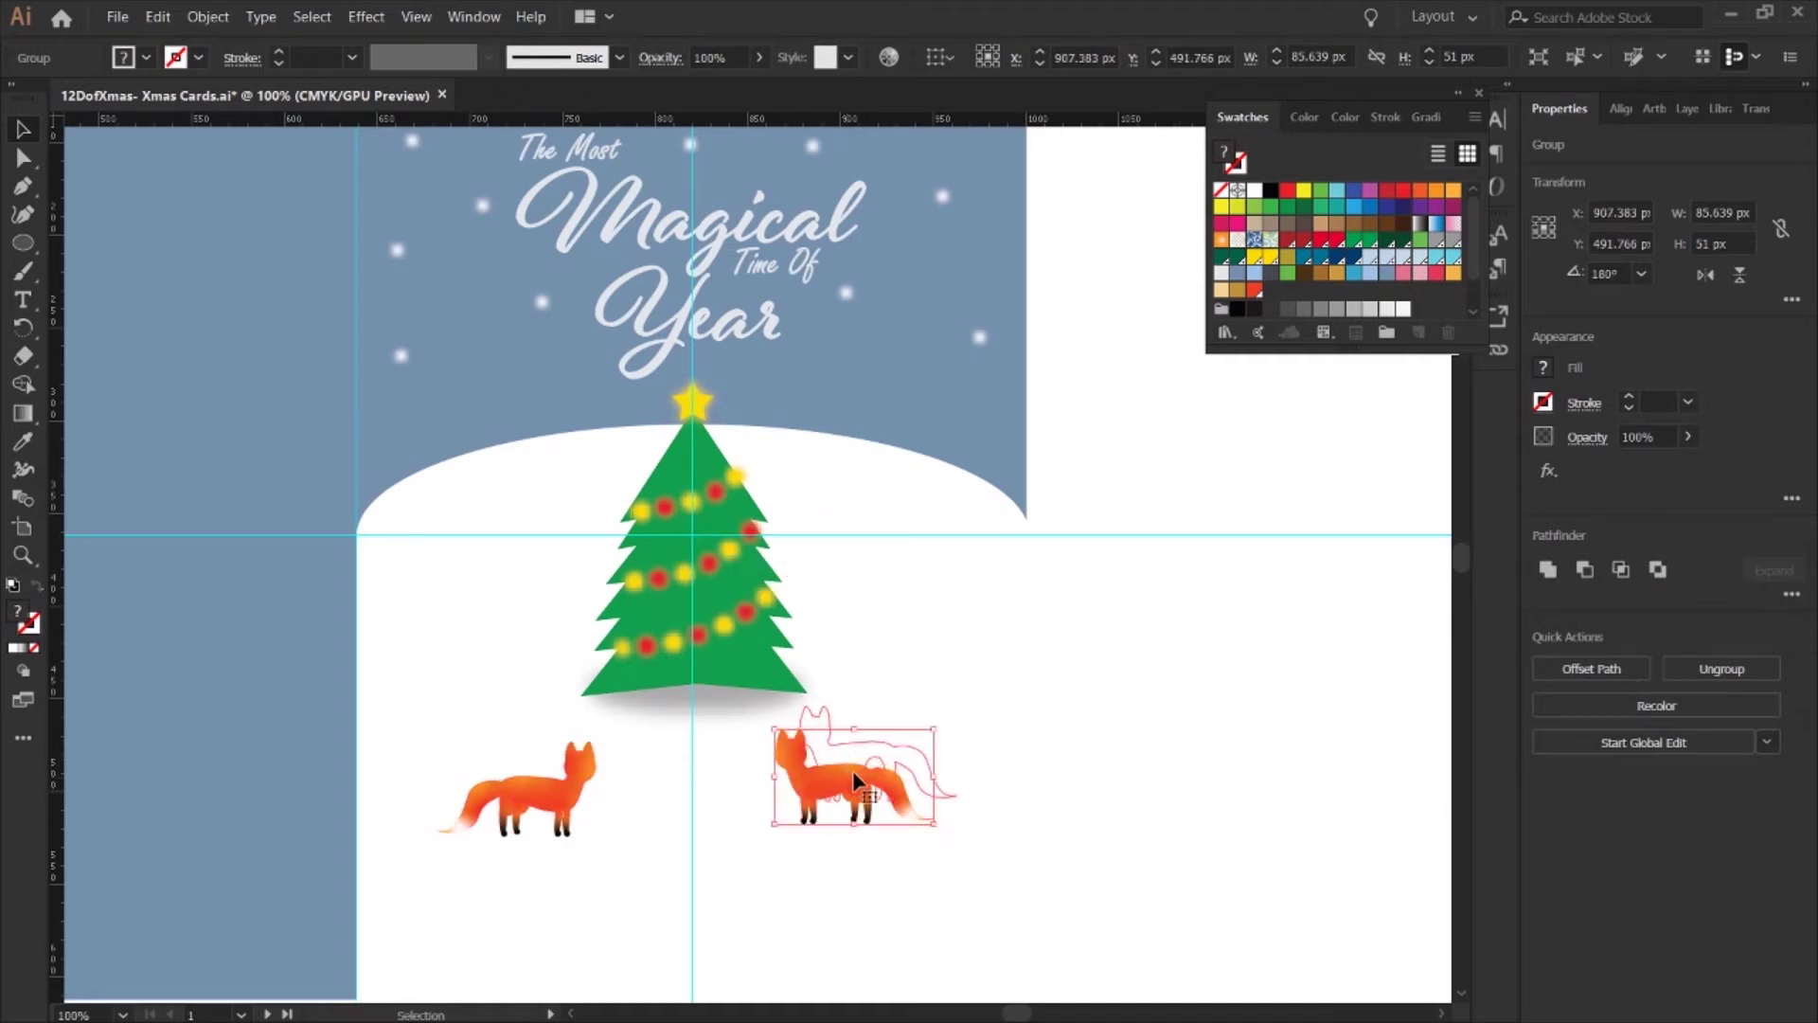
click(1197, 783)
- Roughen the white shadow ellipse under the left fox and expand it into a plain path
scroll(1198, 783, down, 3)
scroll(1197, 783, up, 1)
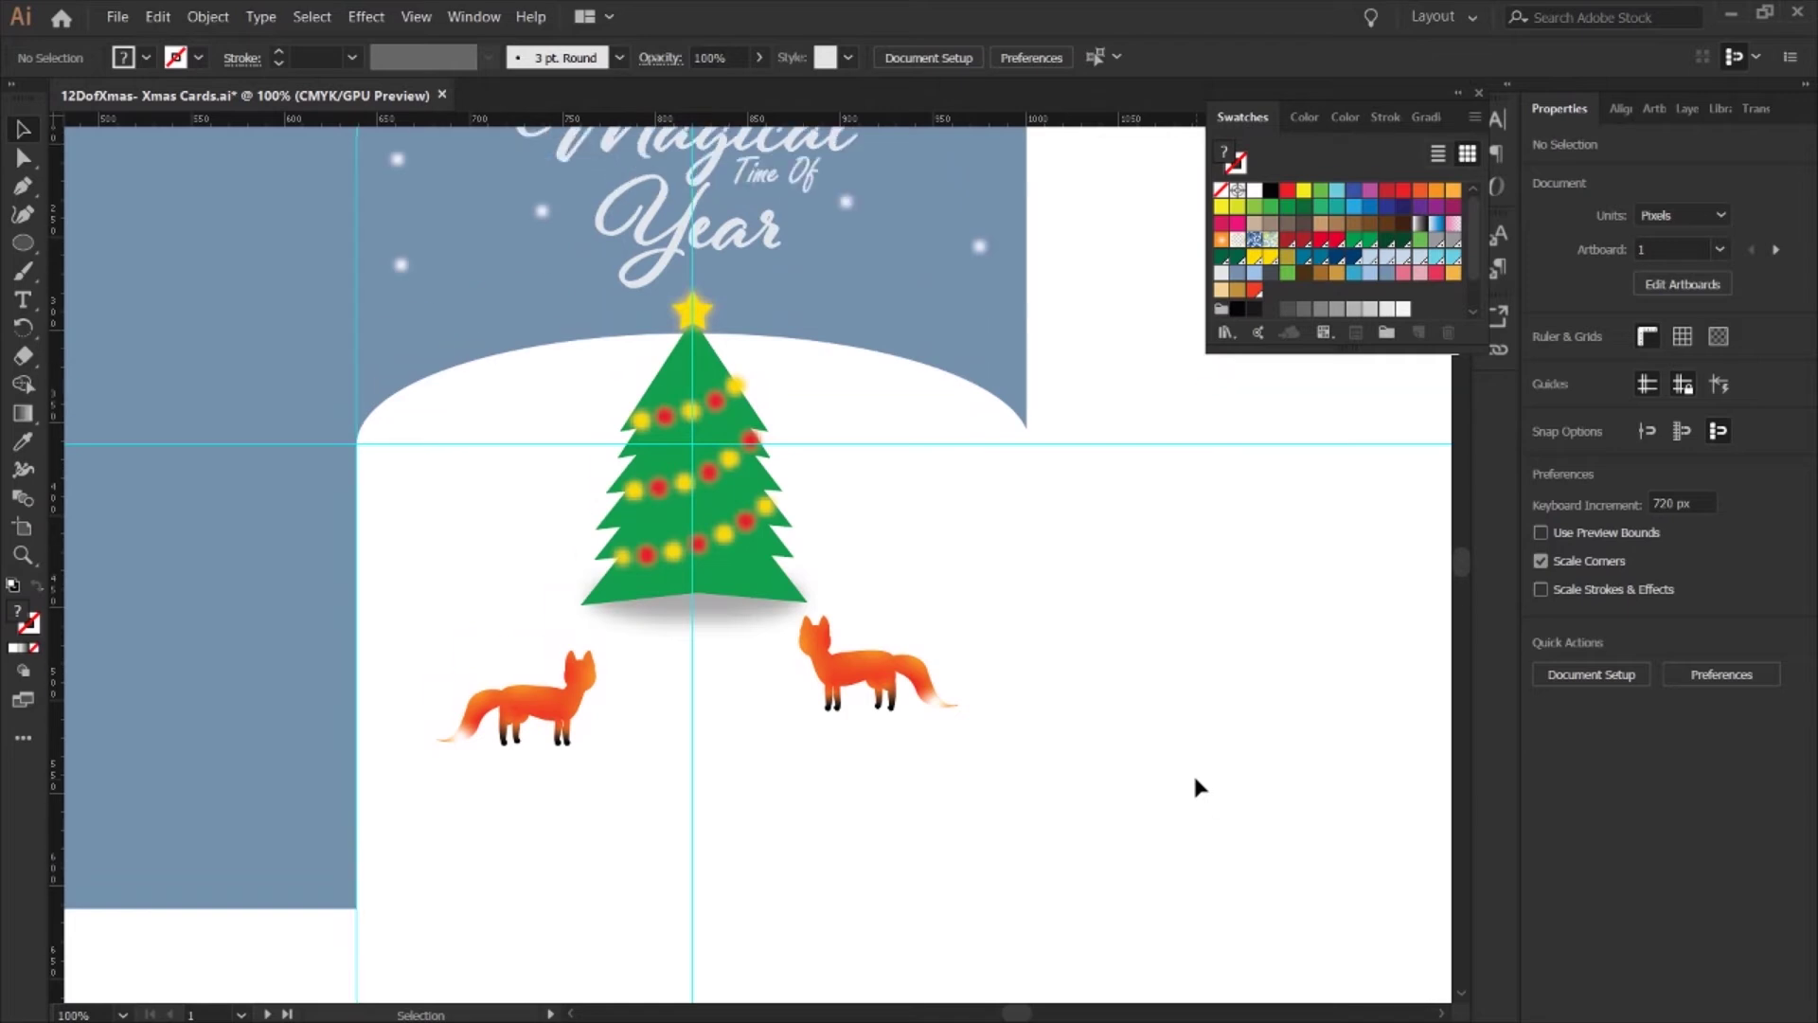
click(524, 727)
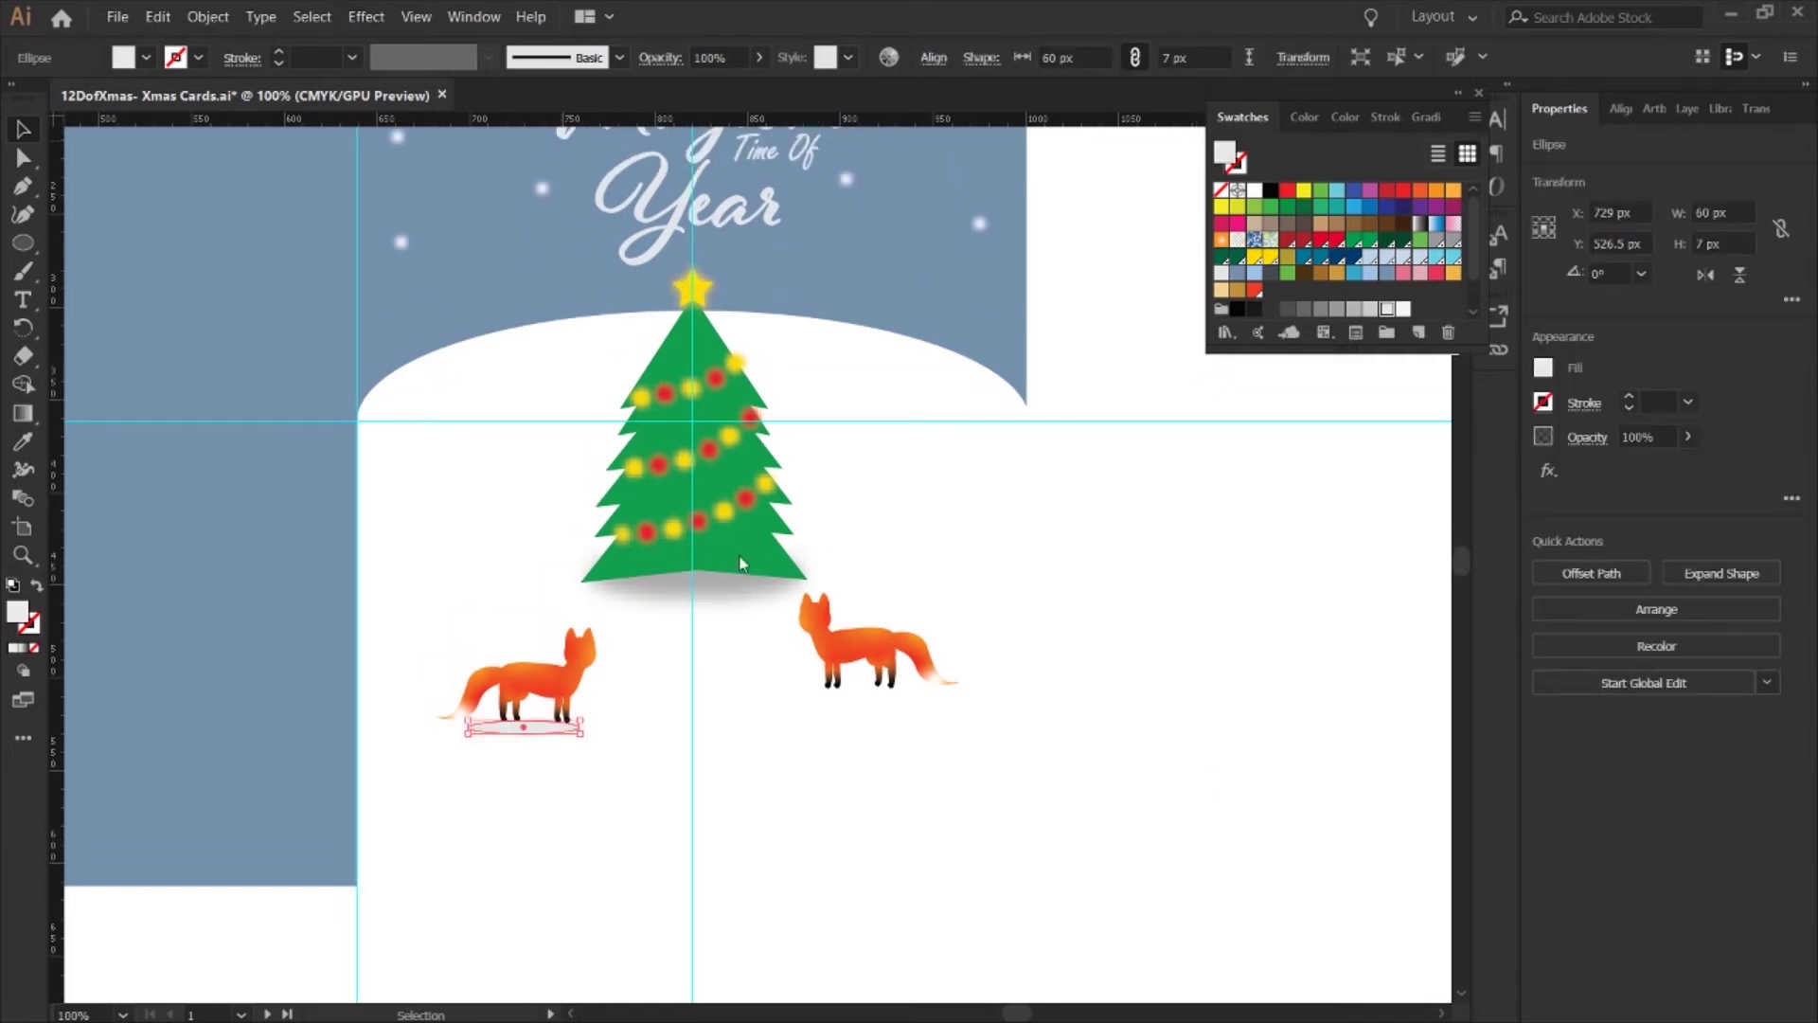
key(ctrl+plus)
key(ctrl+plus)
key(ctrl+plus)
key(ctrl+shift+e)
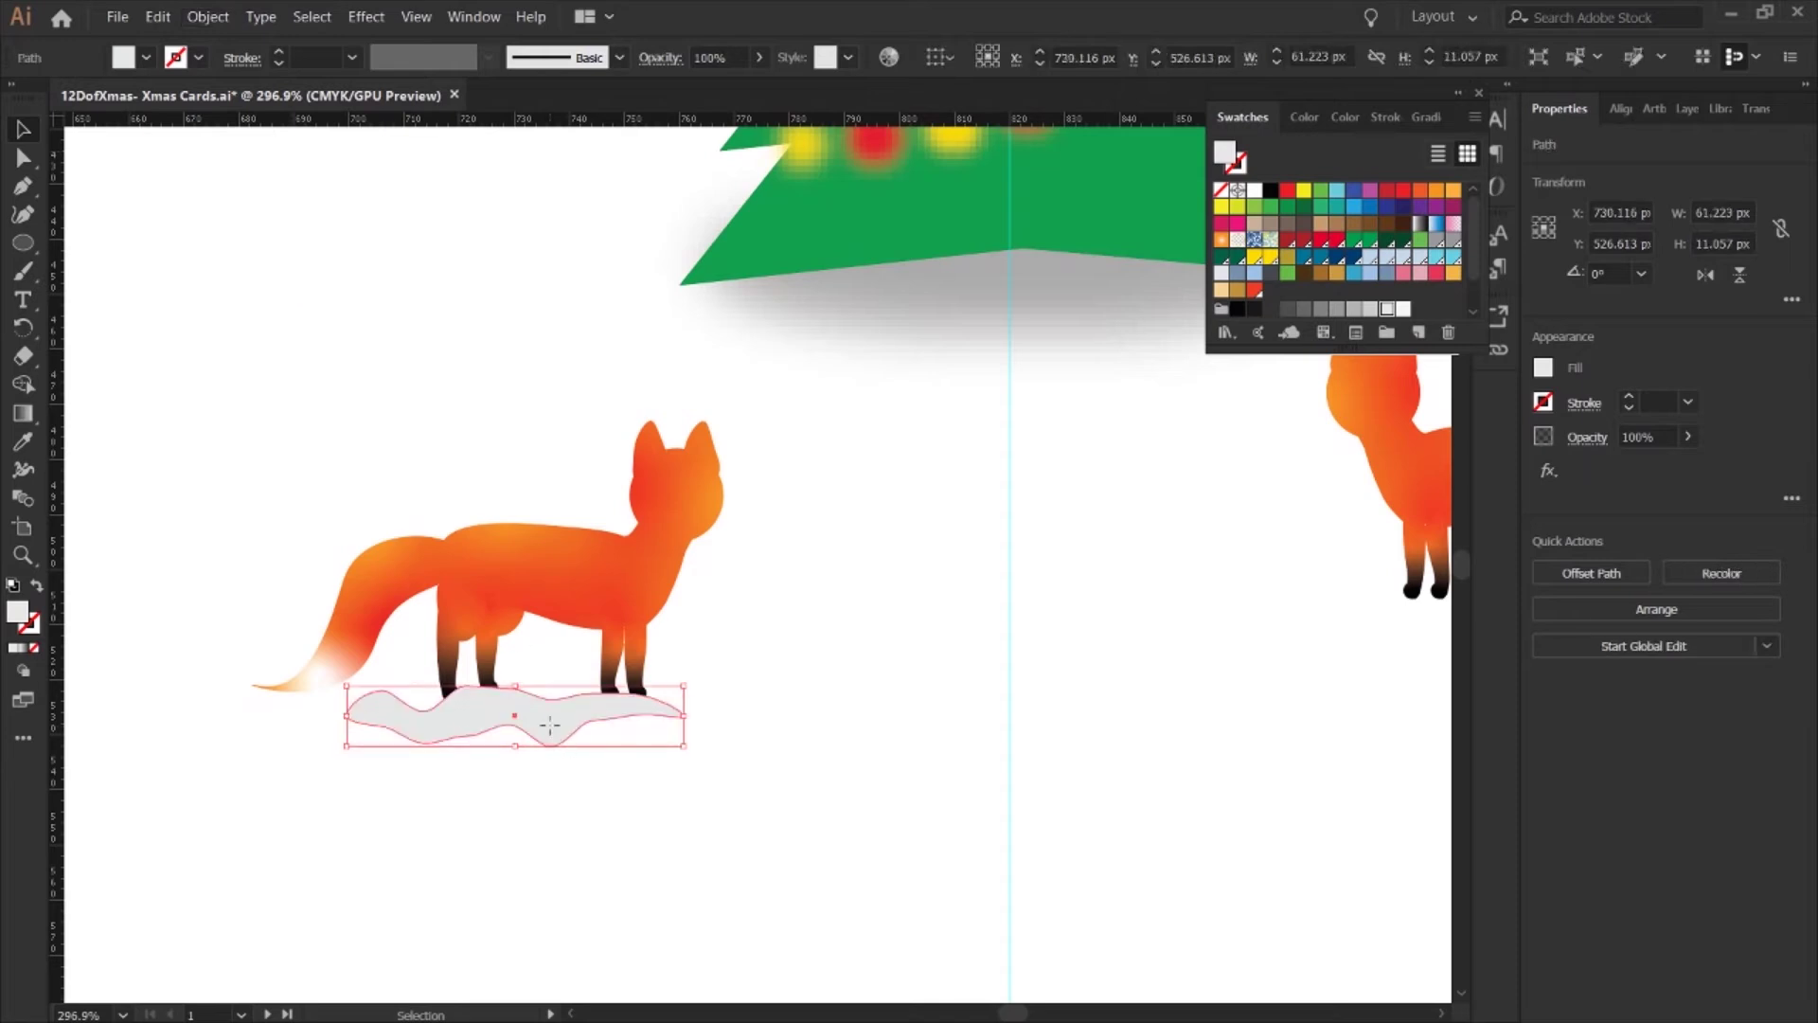
key(a)
key(v)
click(653, 775)
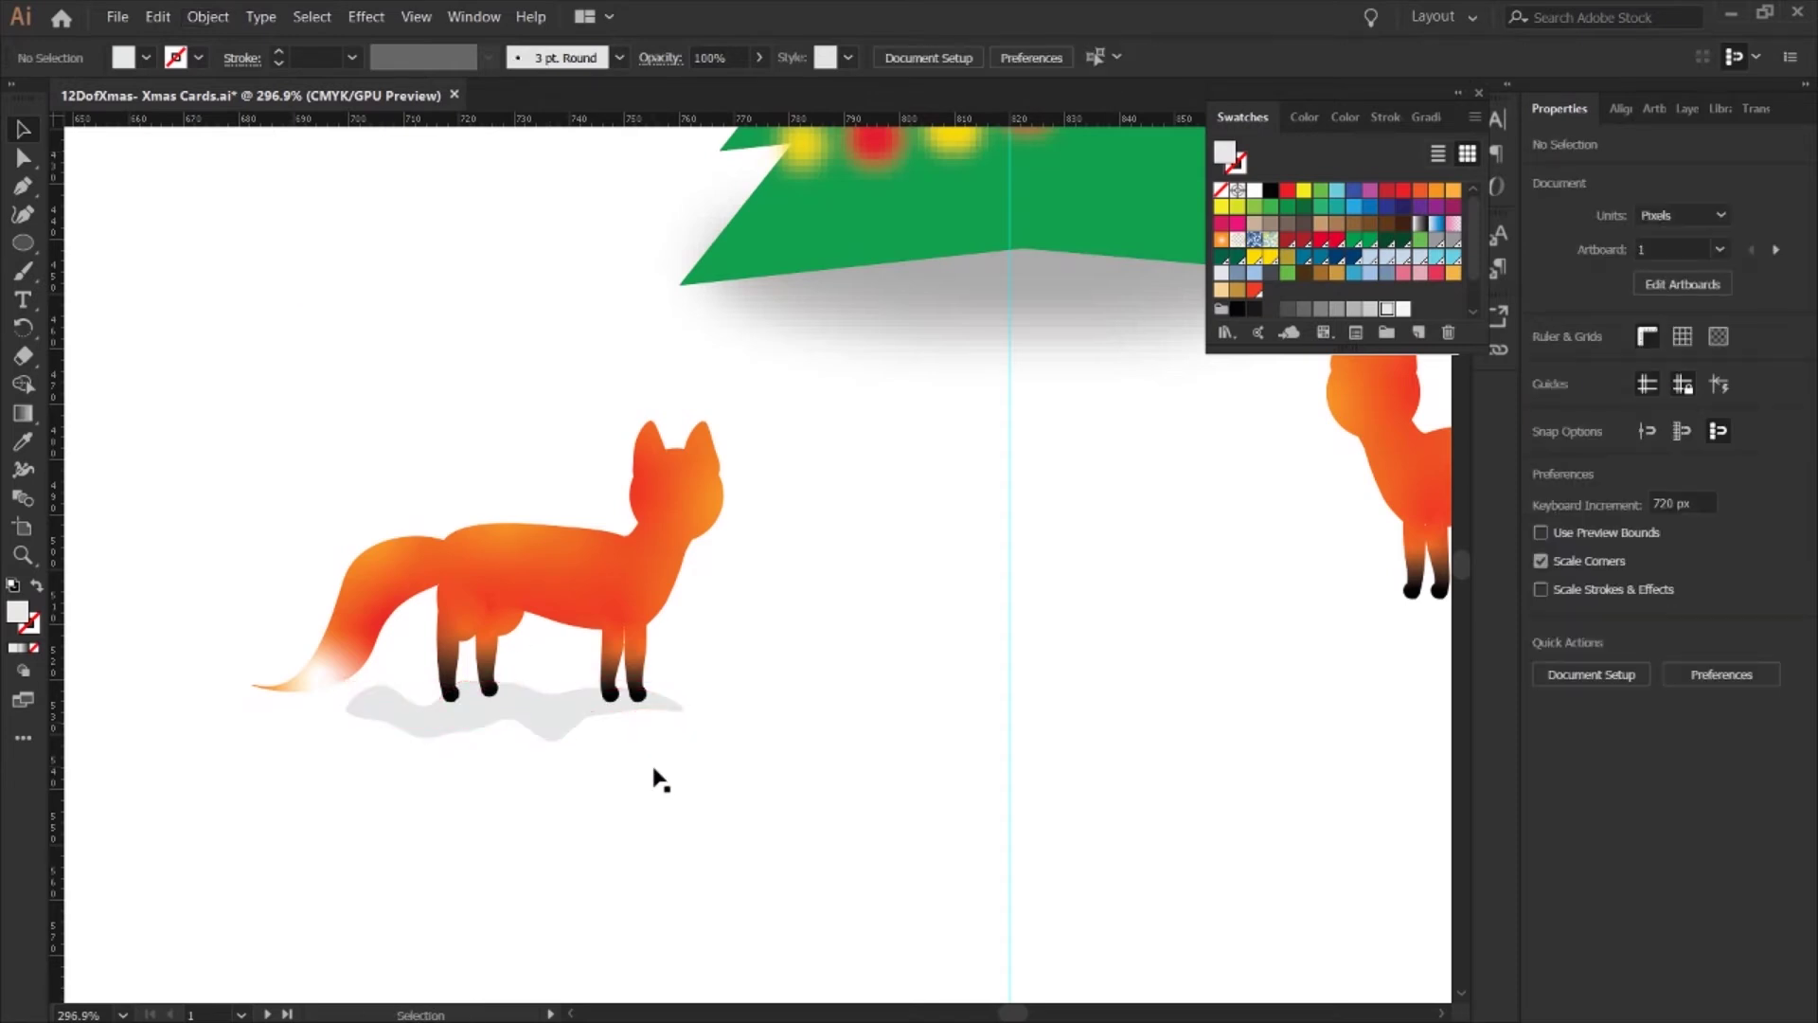
click(540, 727)
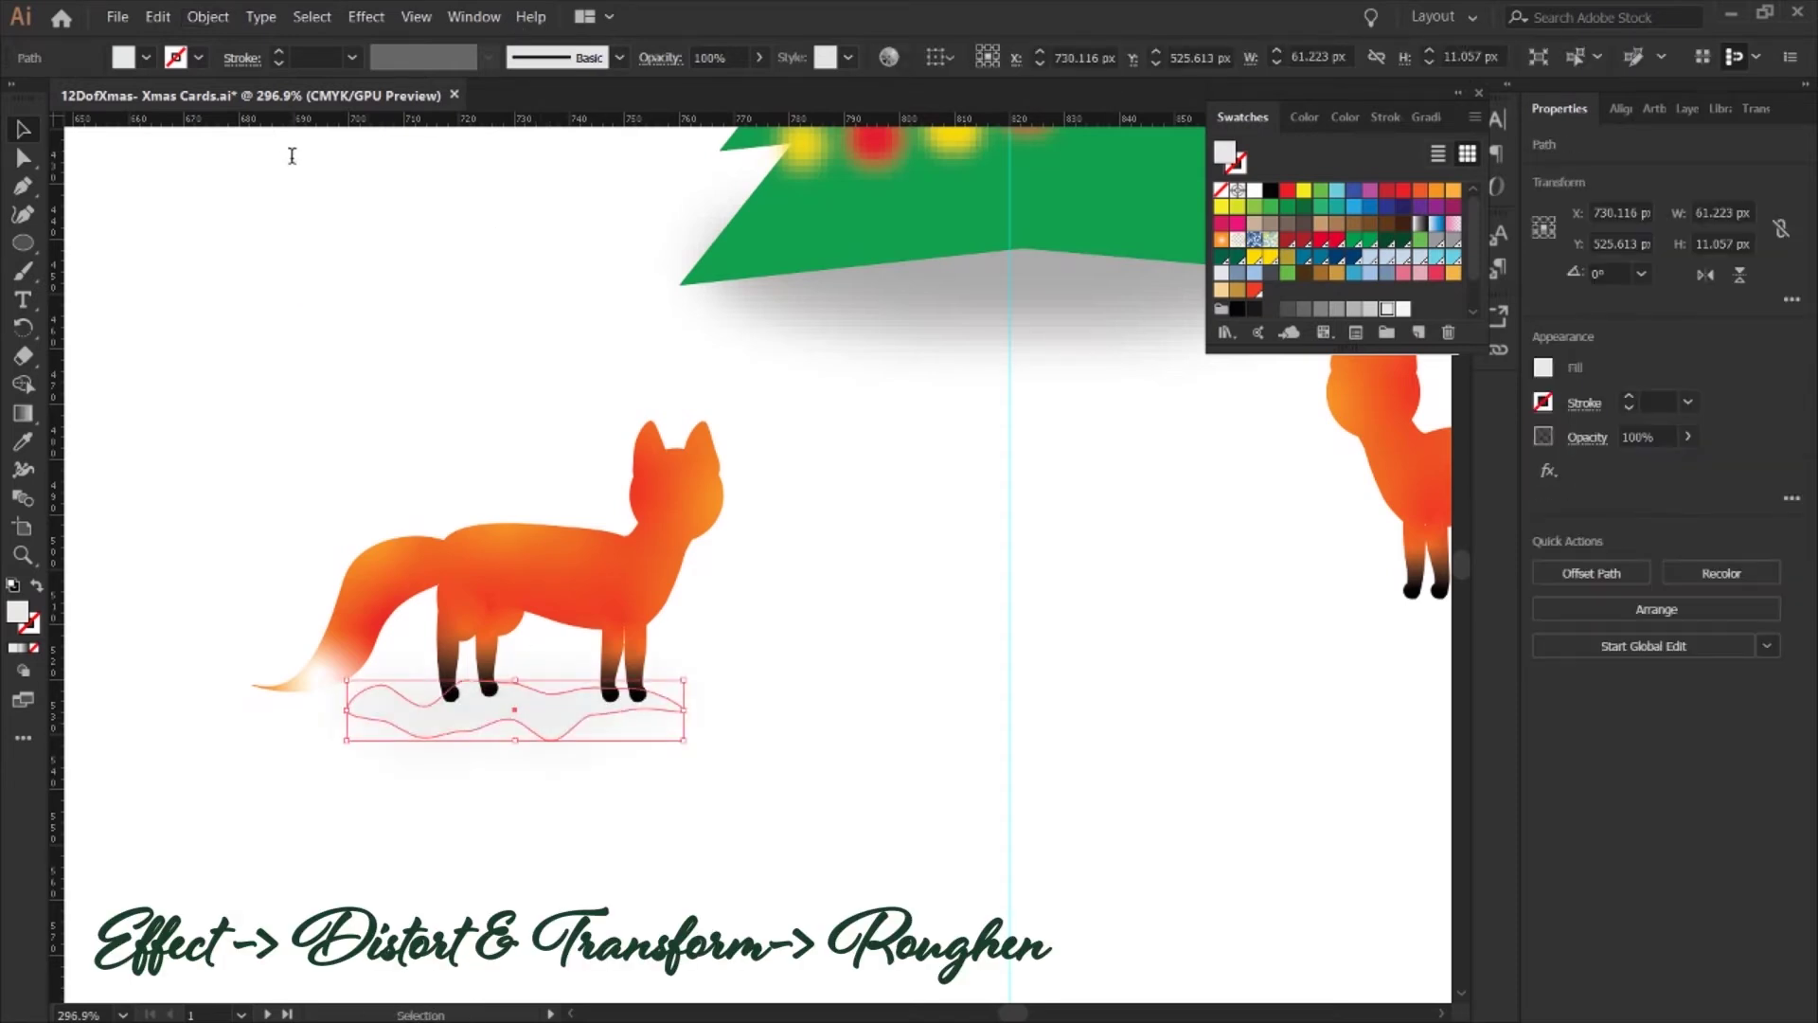
- Shift the right fox's shadow so it sits under its feet
scroll(757, 427, right, 2)
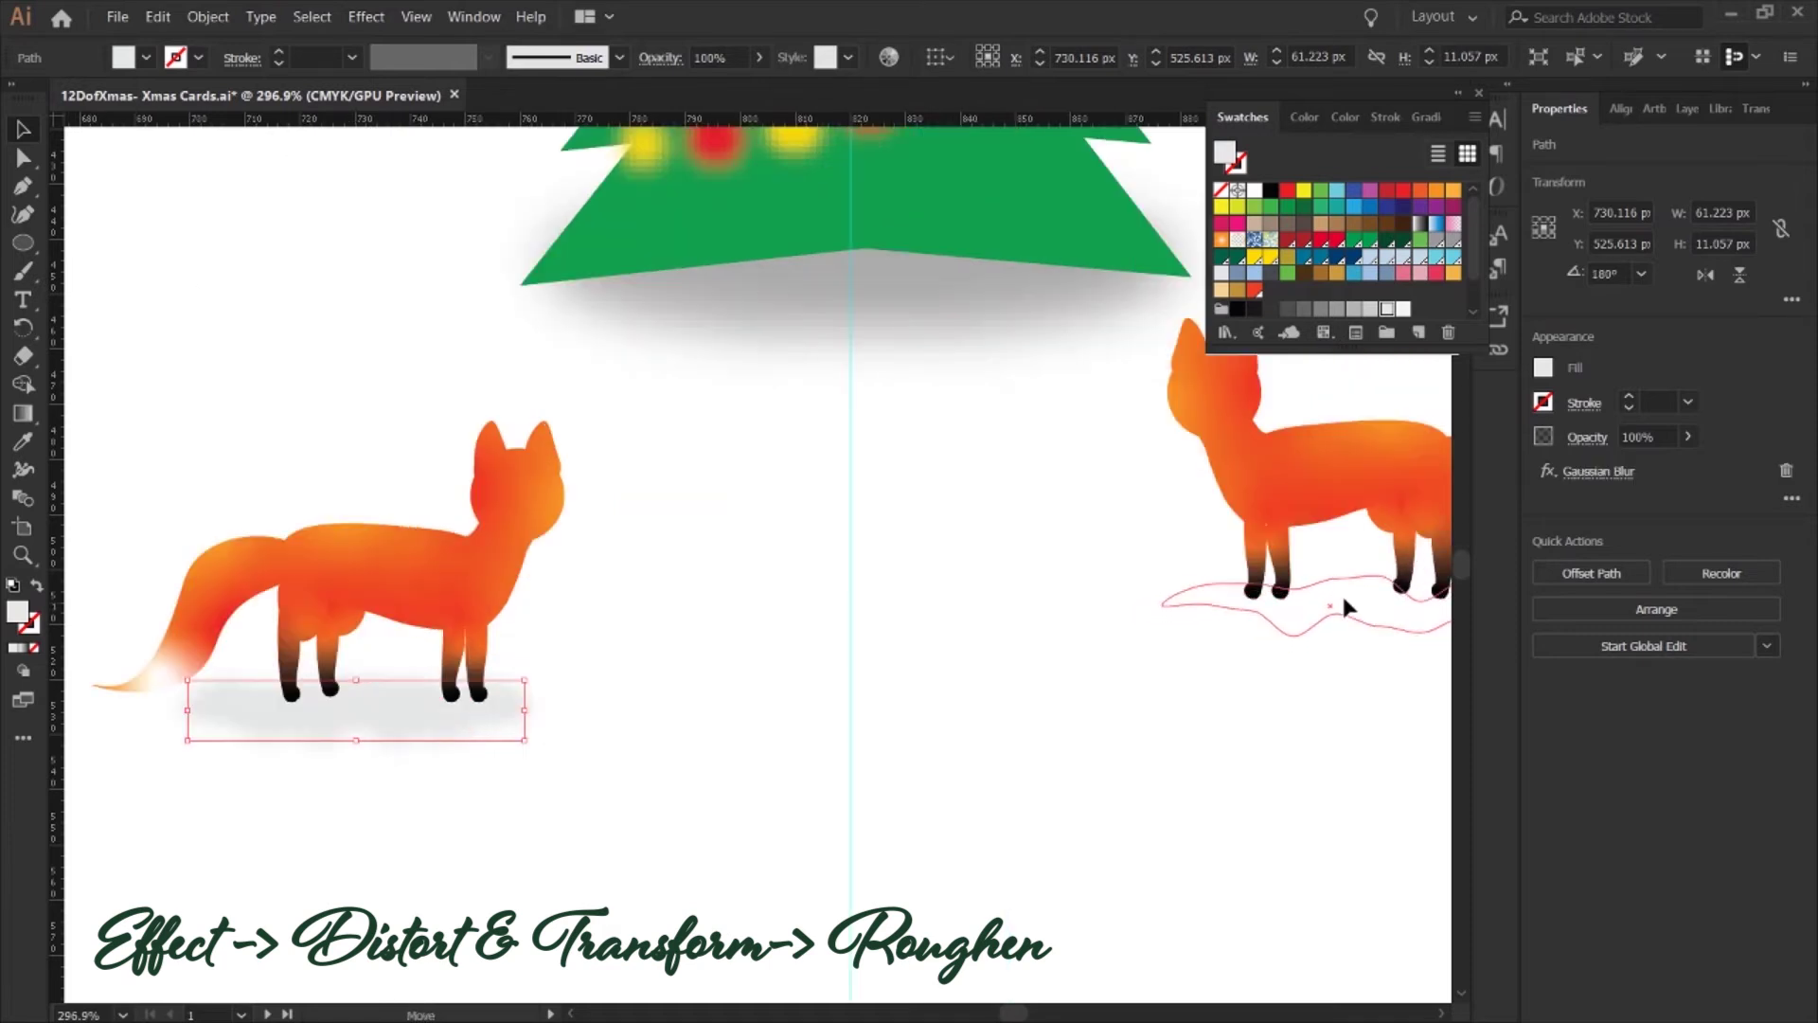
click(1345, 606)
scroll(1354, 616, right, 4)
drag(1102, 620, 1141, 617)
key(ctrl+h)
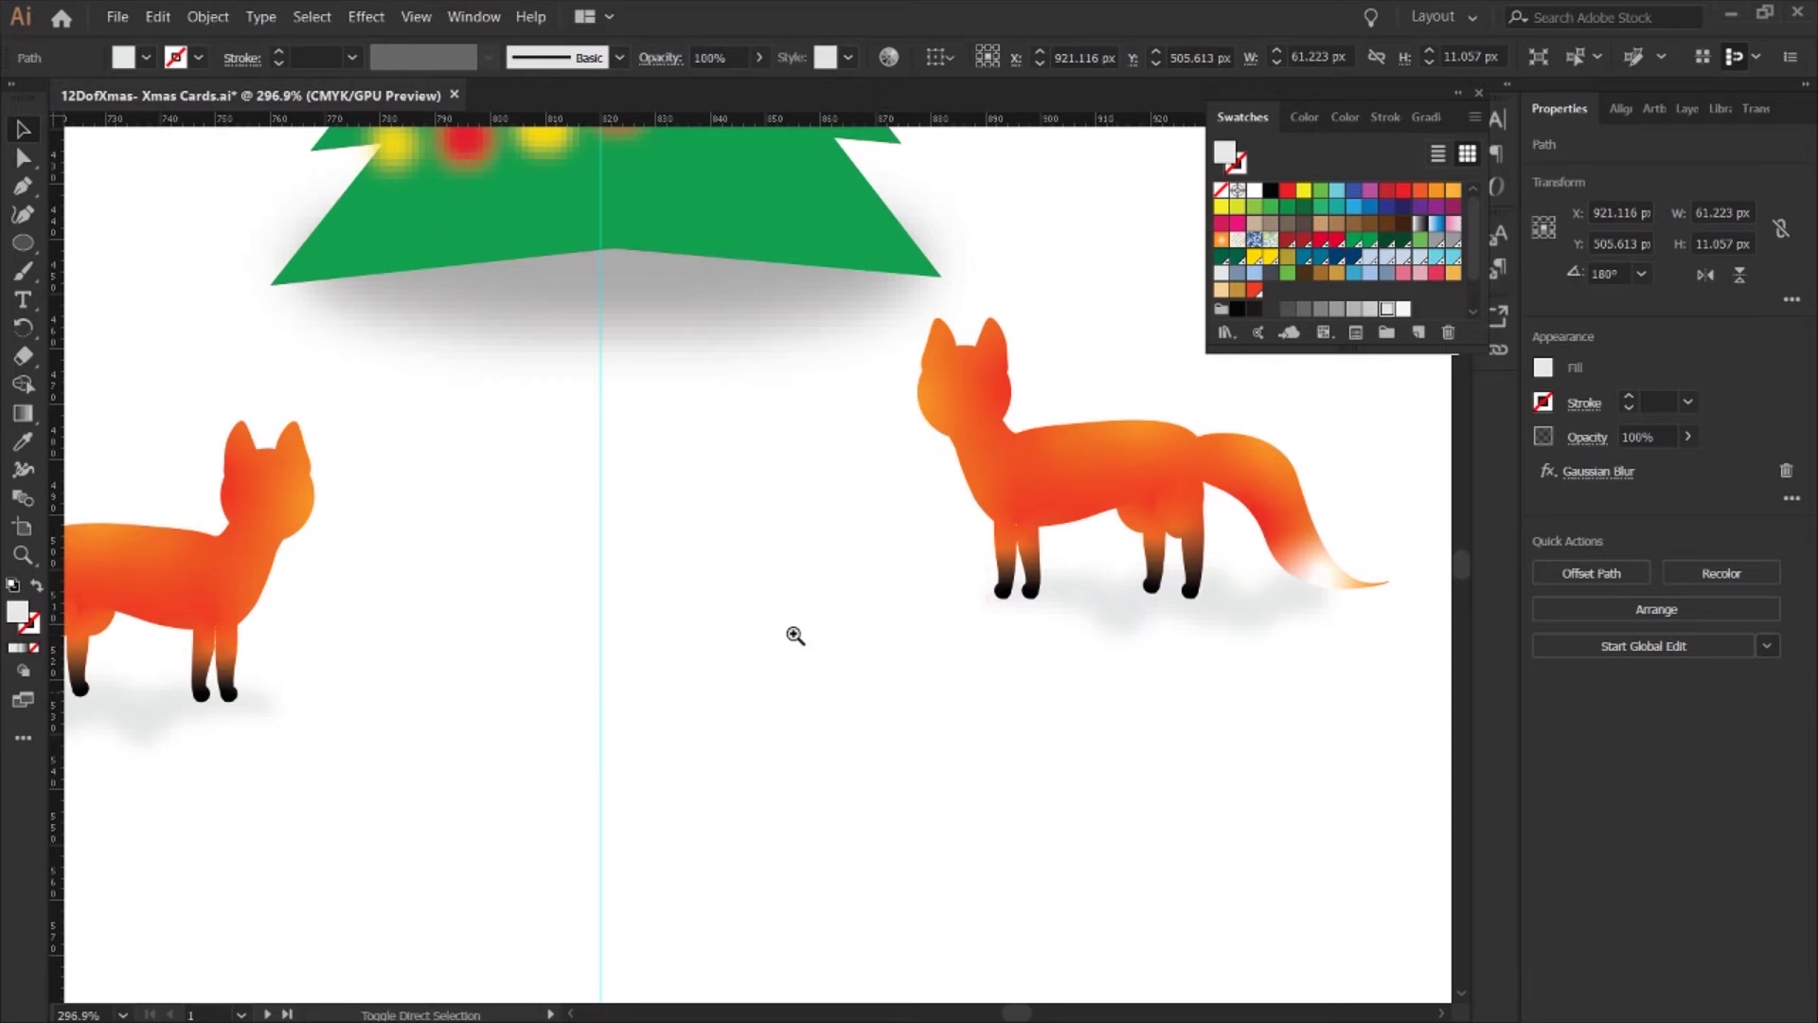
- Save the card and move down to the blank second artboard
scroll(795, 635, down, 4)
key(ctrl+shift+a)
scroll(794, 636, up, 2)
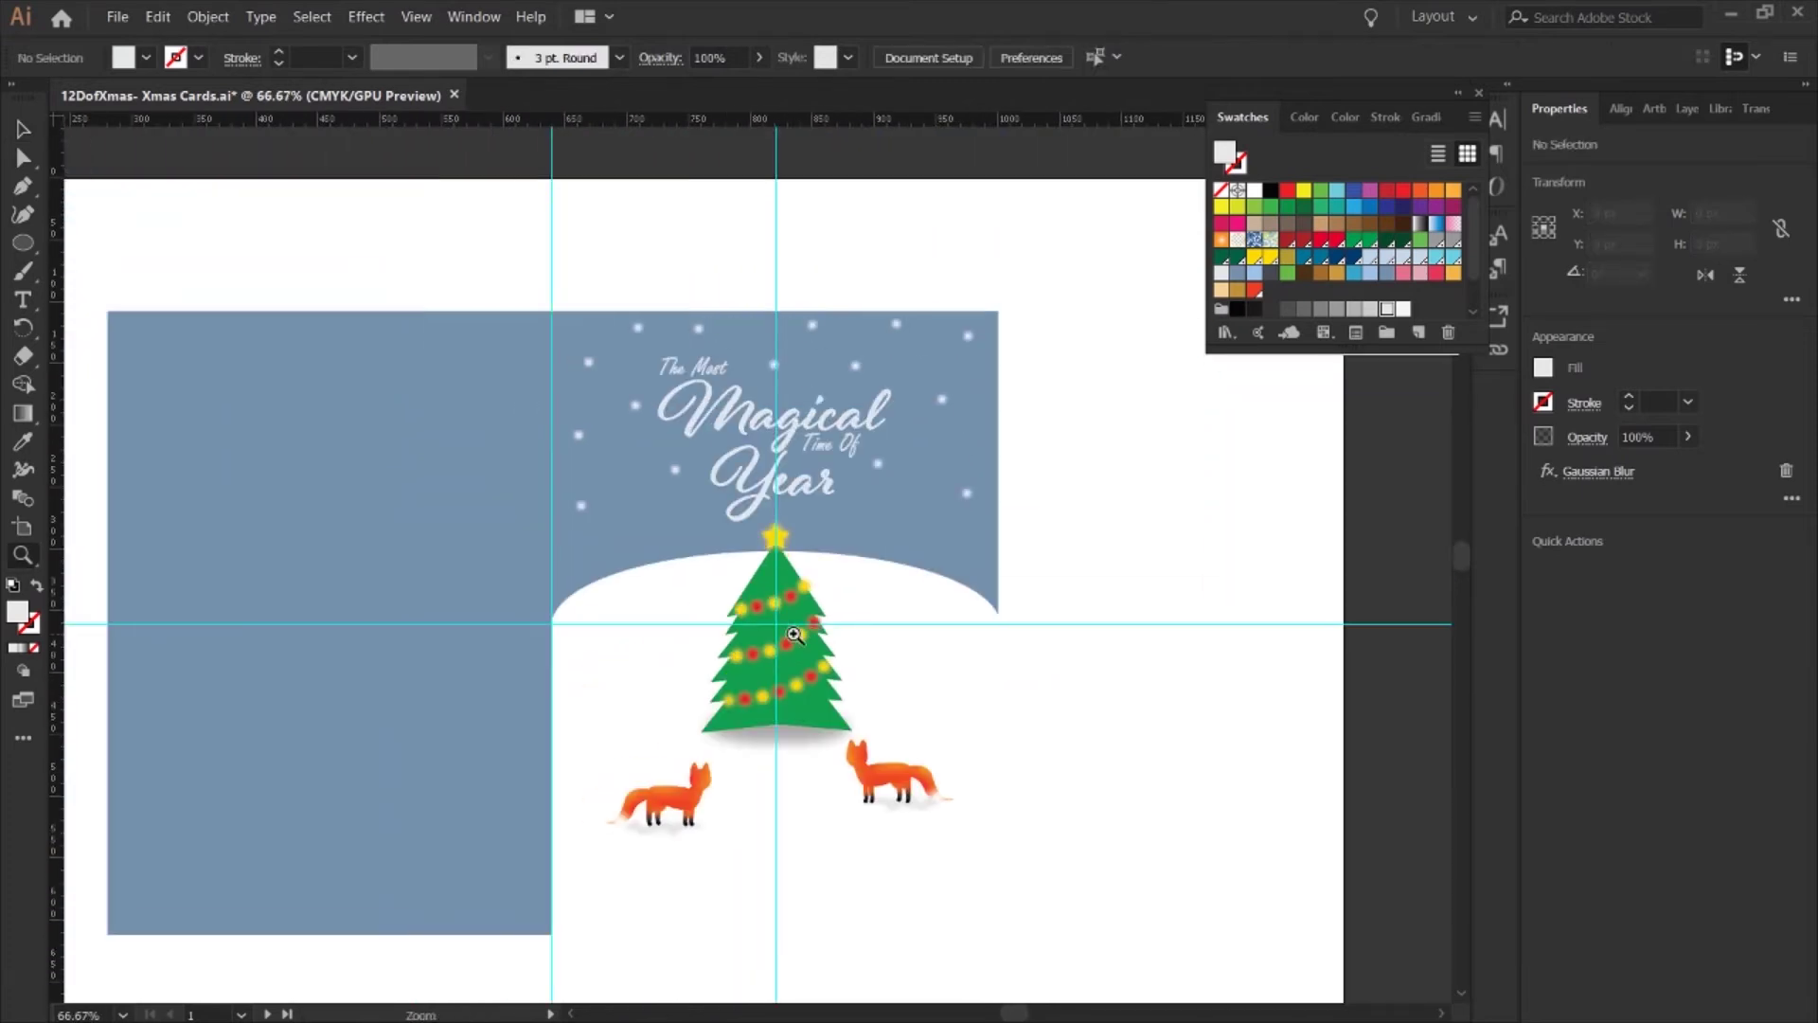
scroll(795, 635, down, 2)
scroll(795, 635, left, 1)
key(v)
key(ctrl+s)
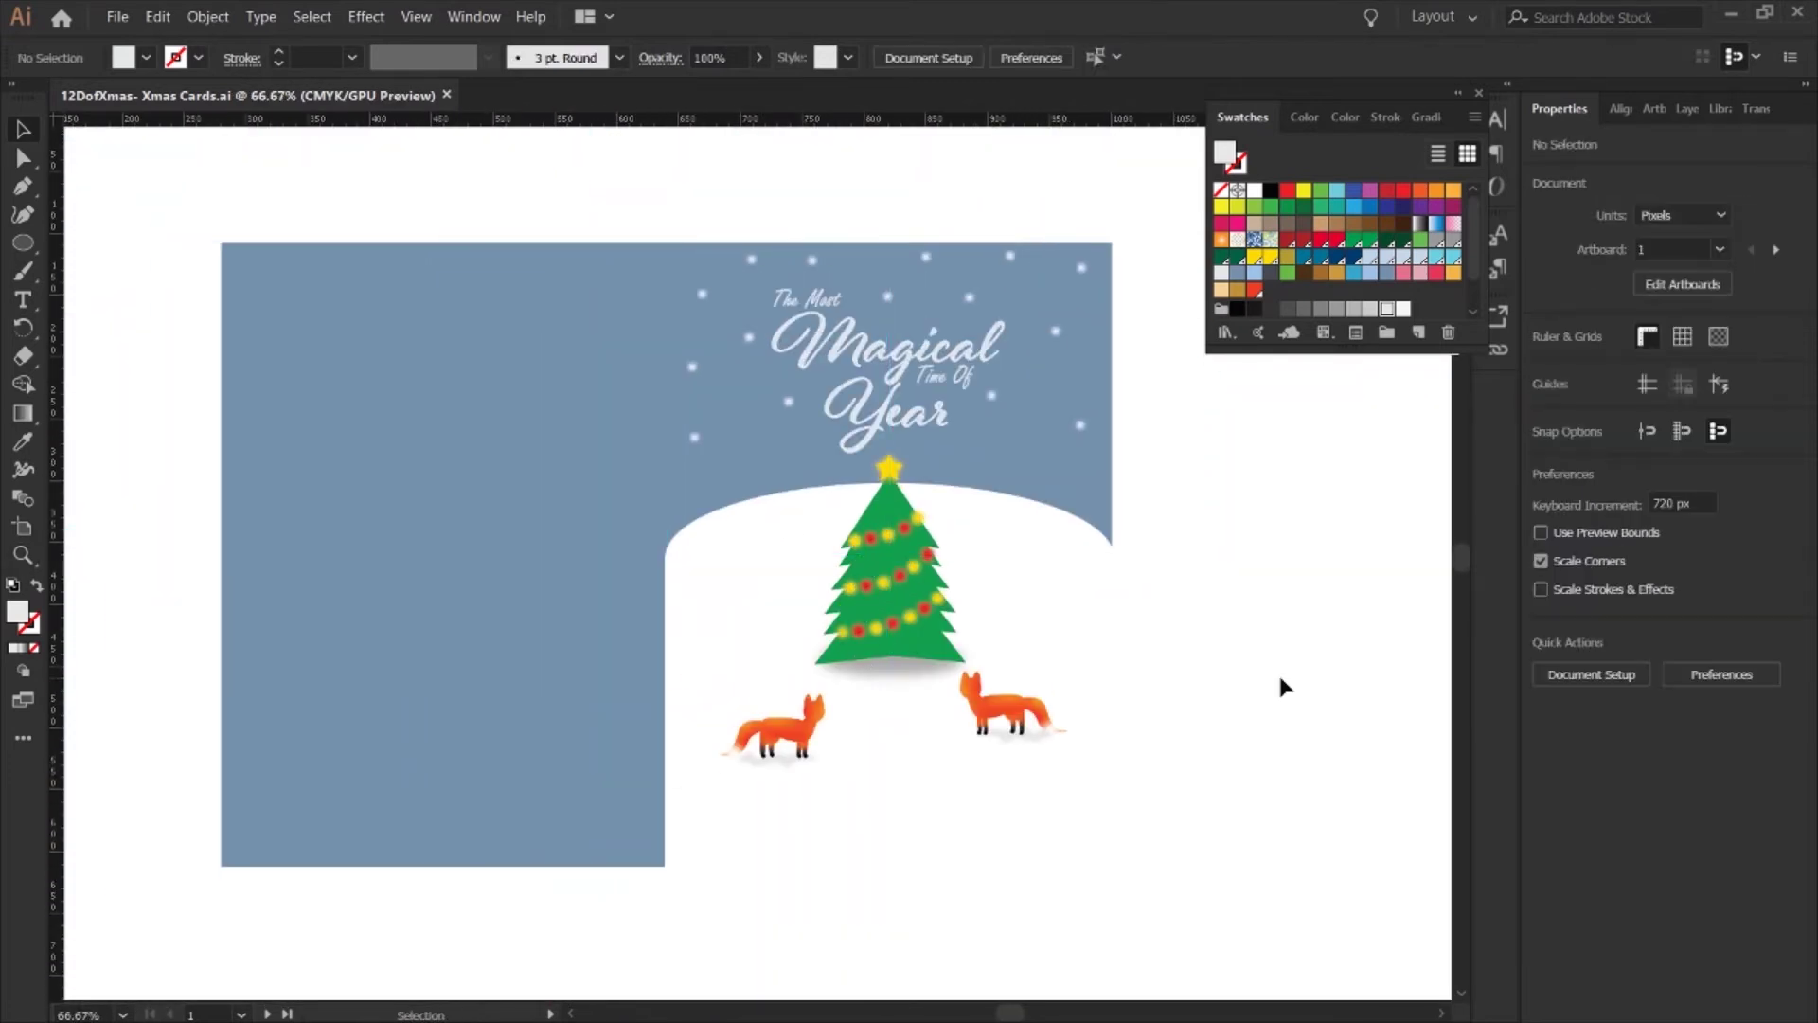
scroll(1277, 673, down, 10)
scroll(1280, 678, down, 4)
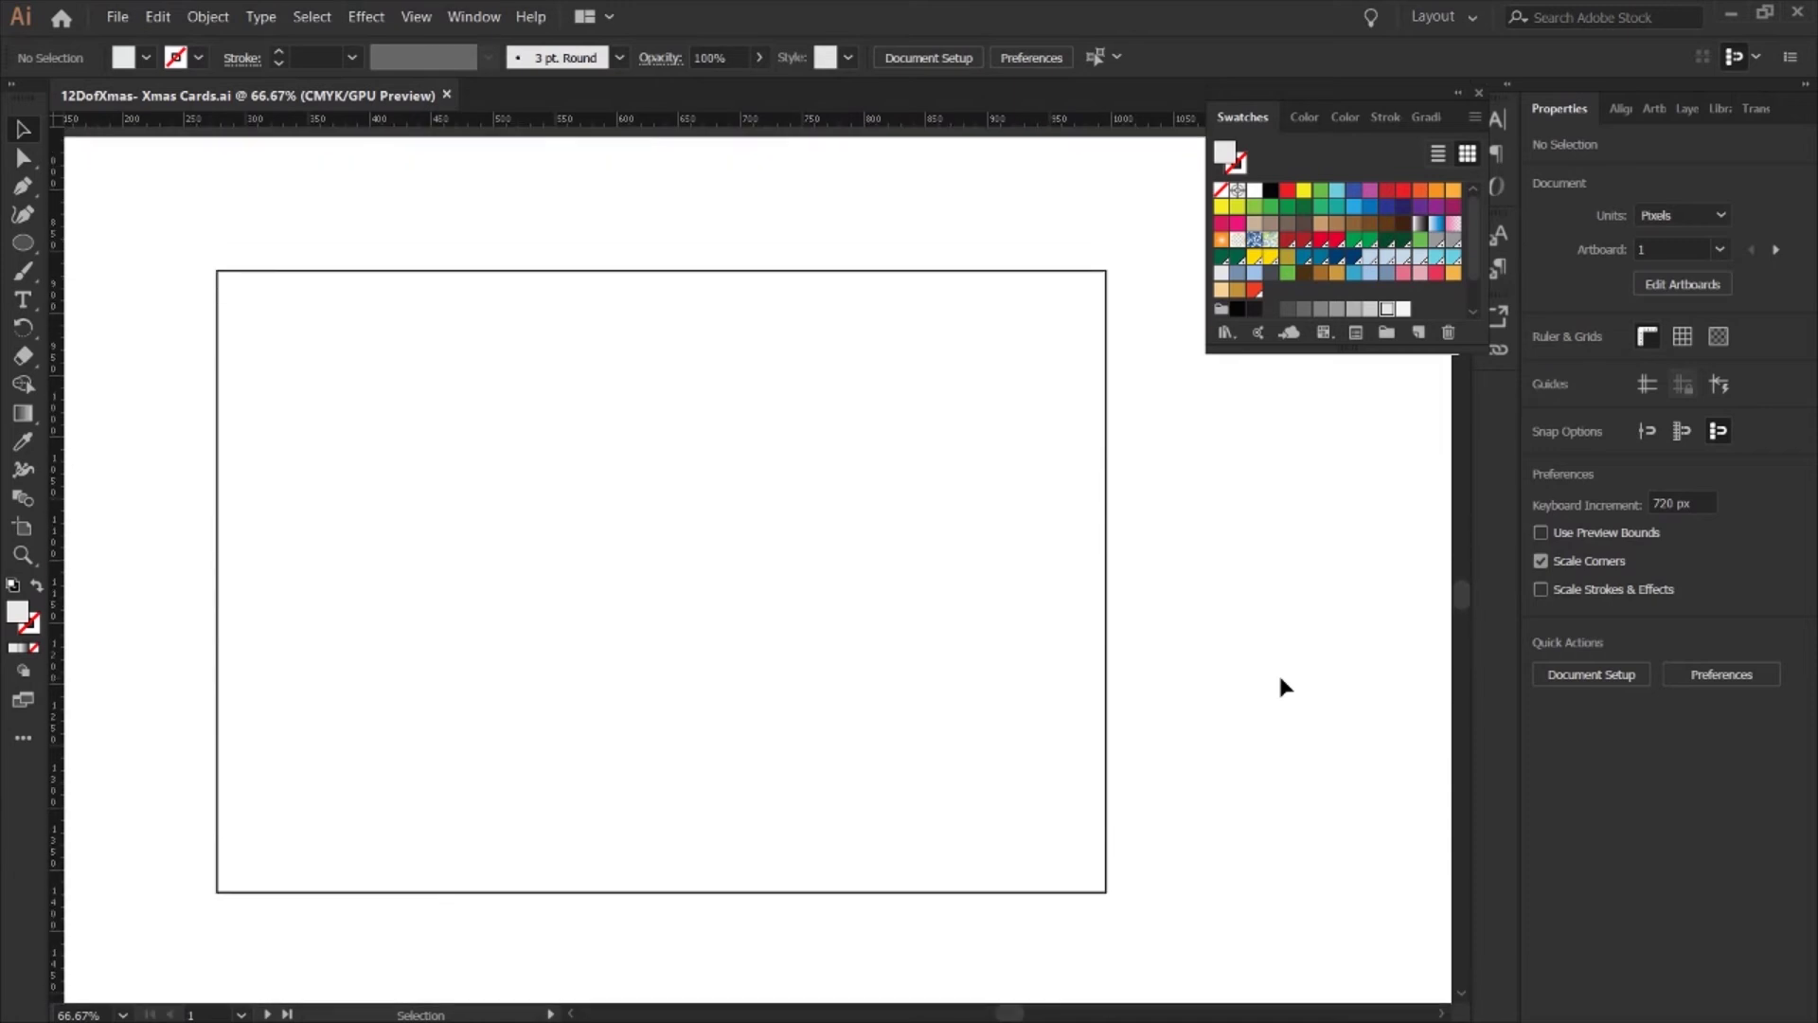
- Fill the artboard-sized rectangle dark green with no stroke and show the guides
click(748, 203)
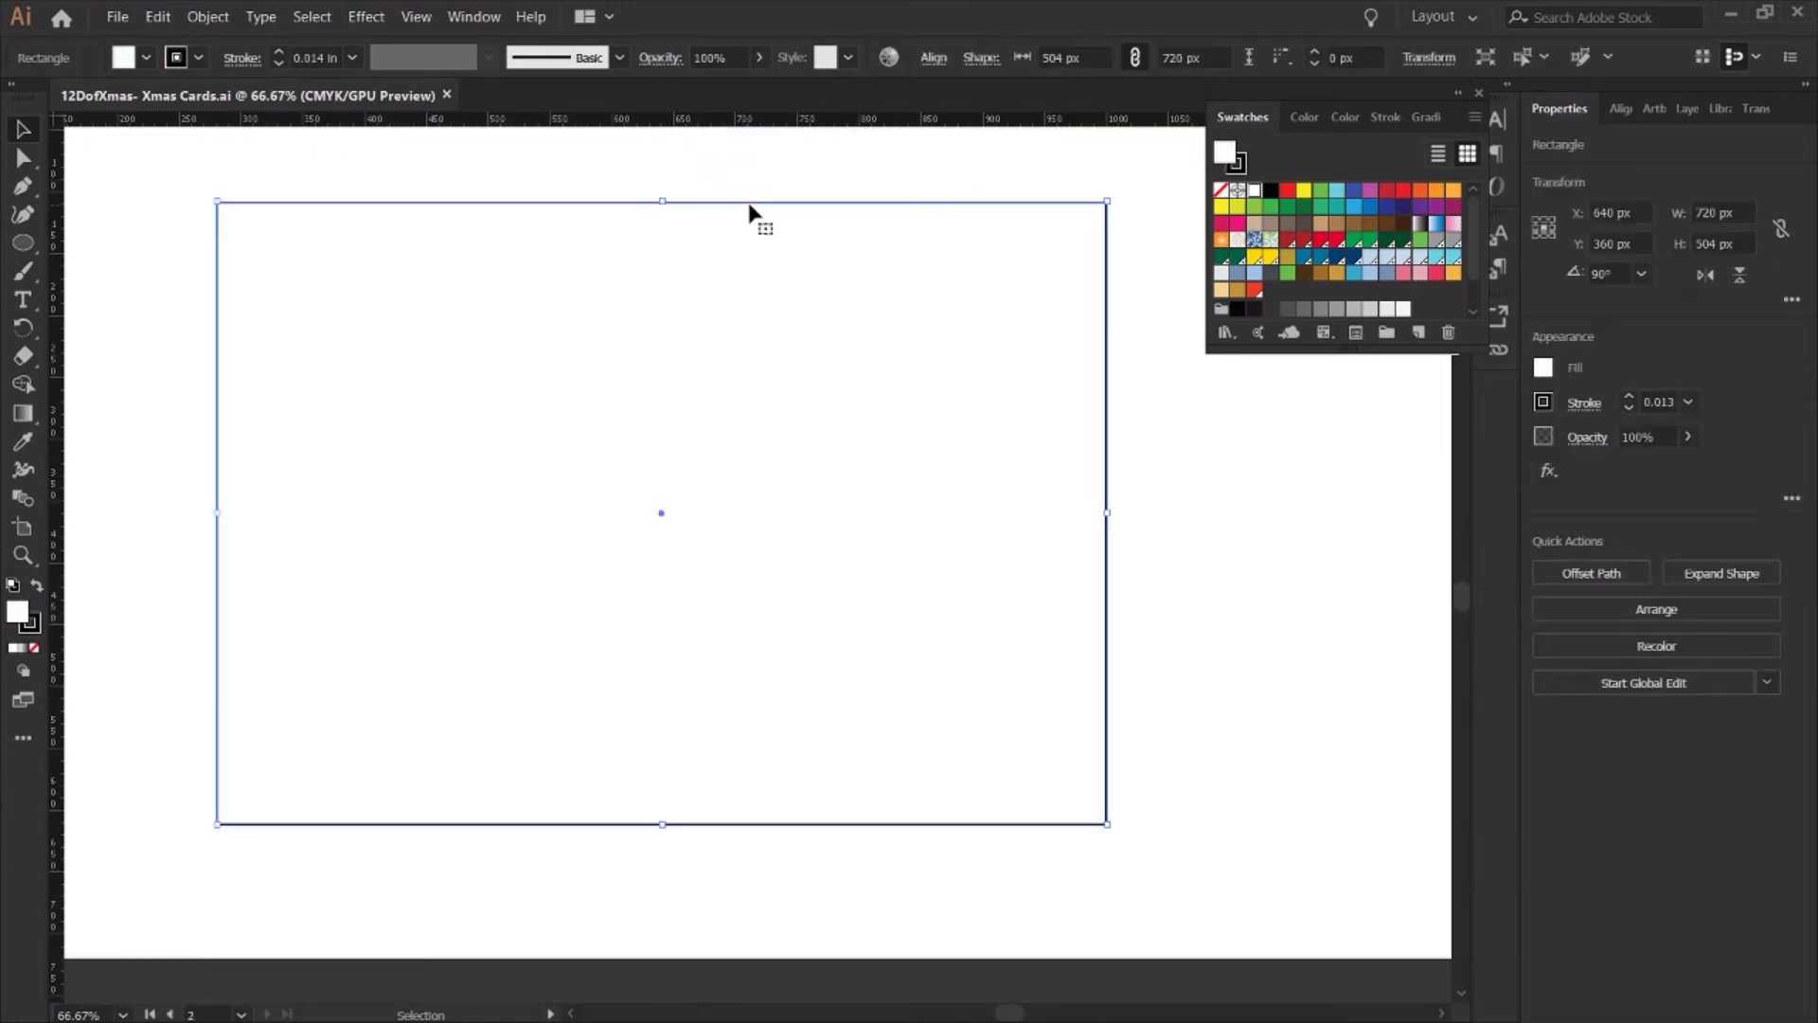
click(1389, 242)
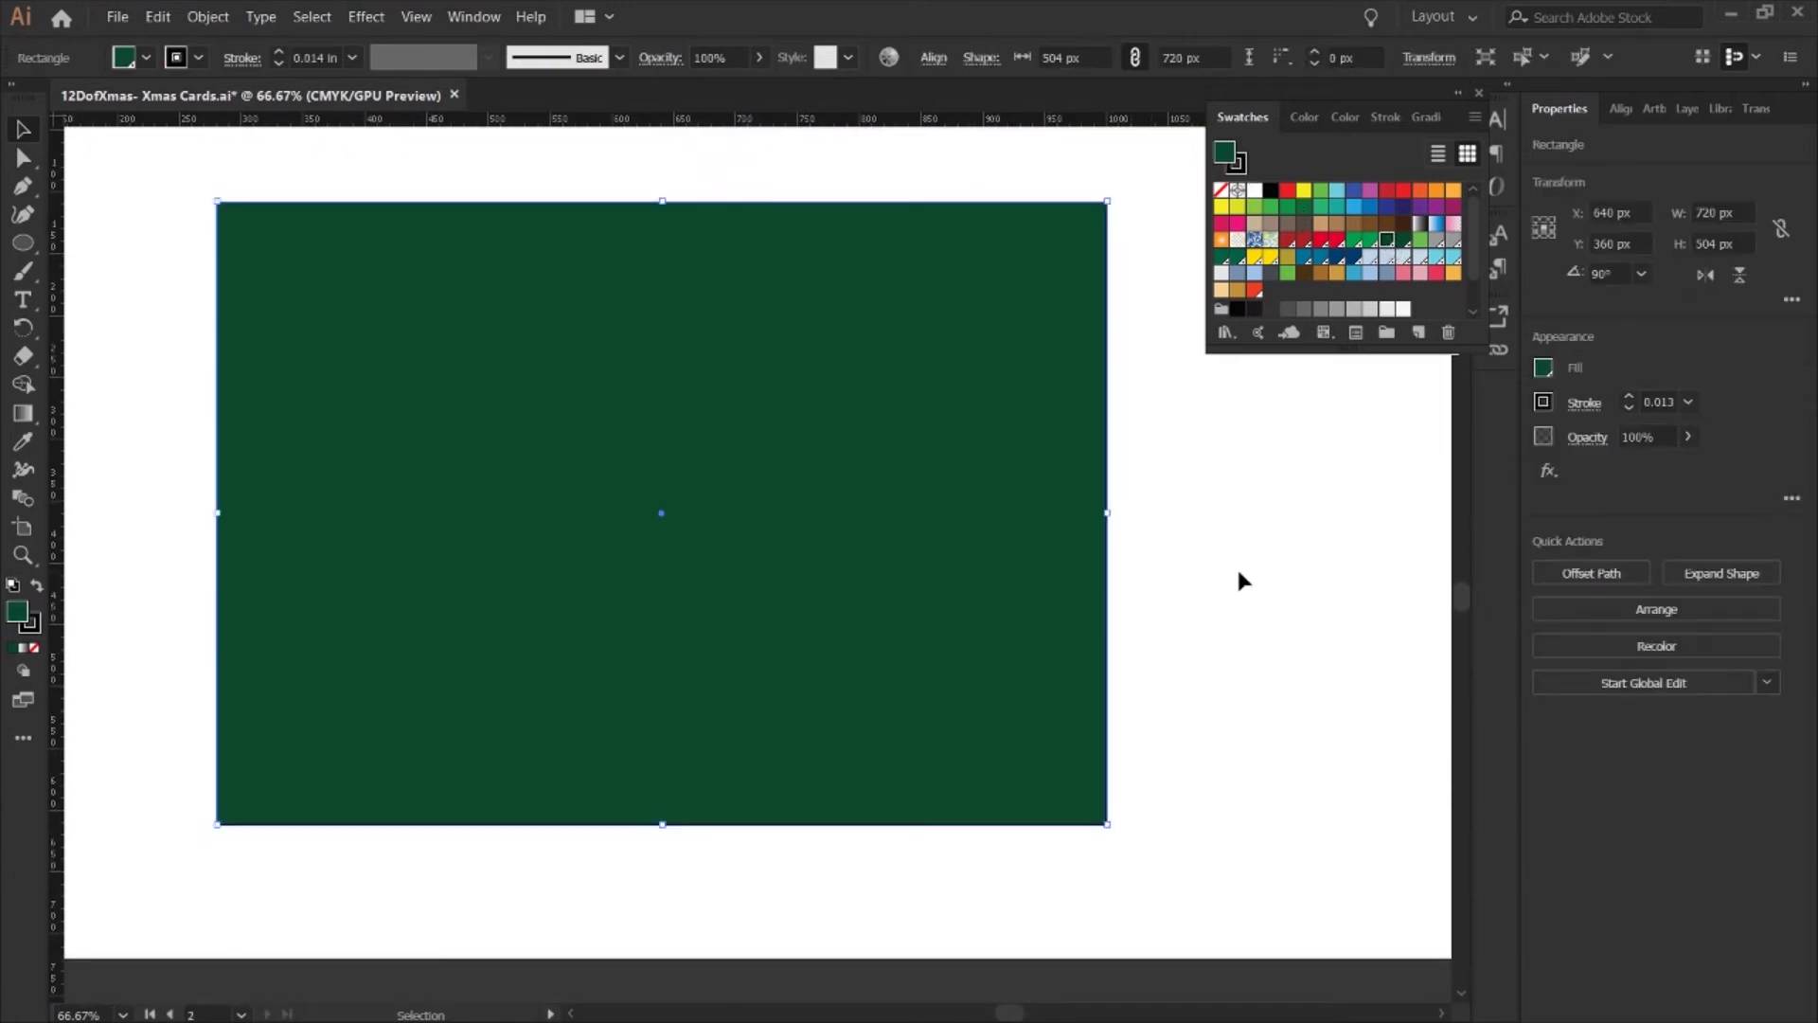
click(37, 629)
click(35, 649)
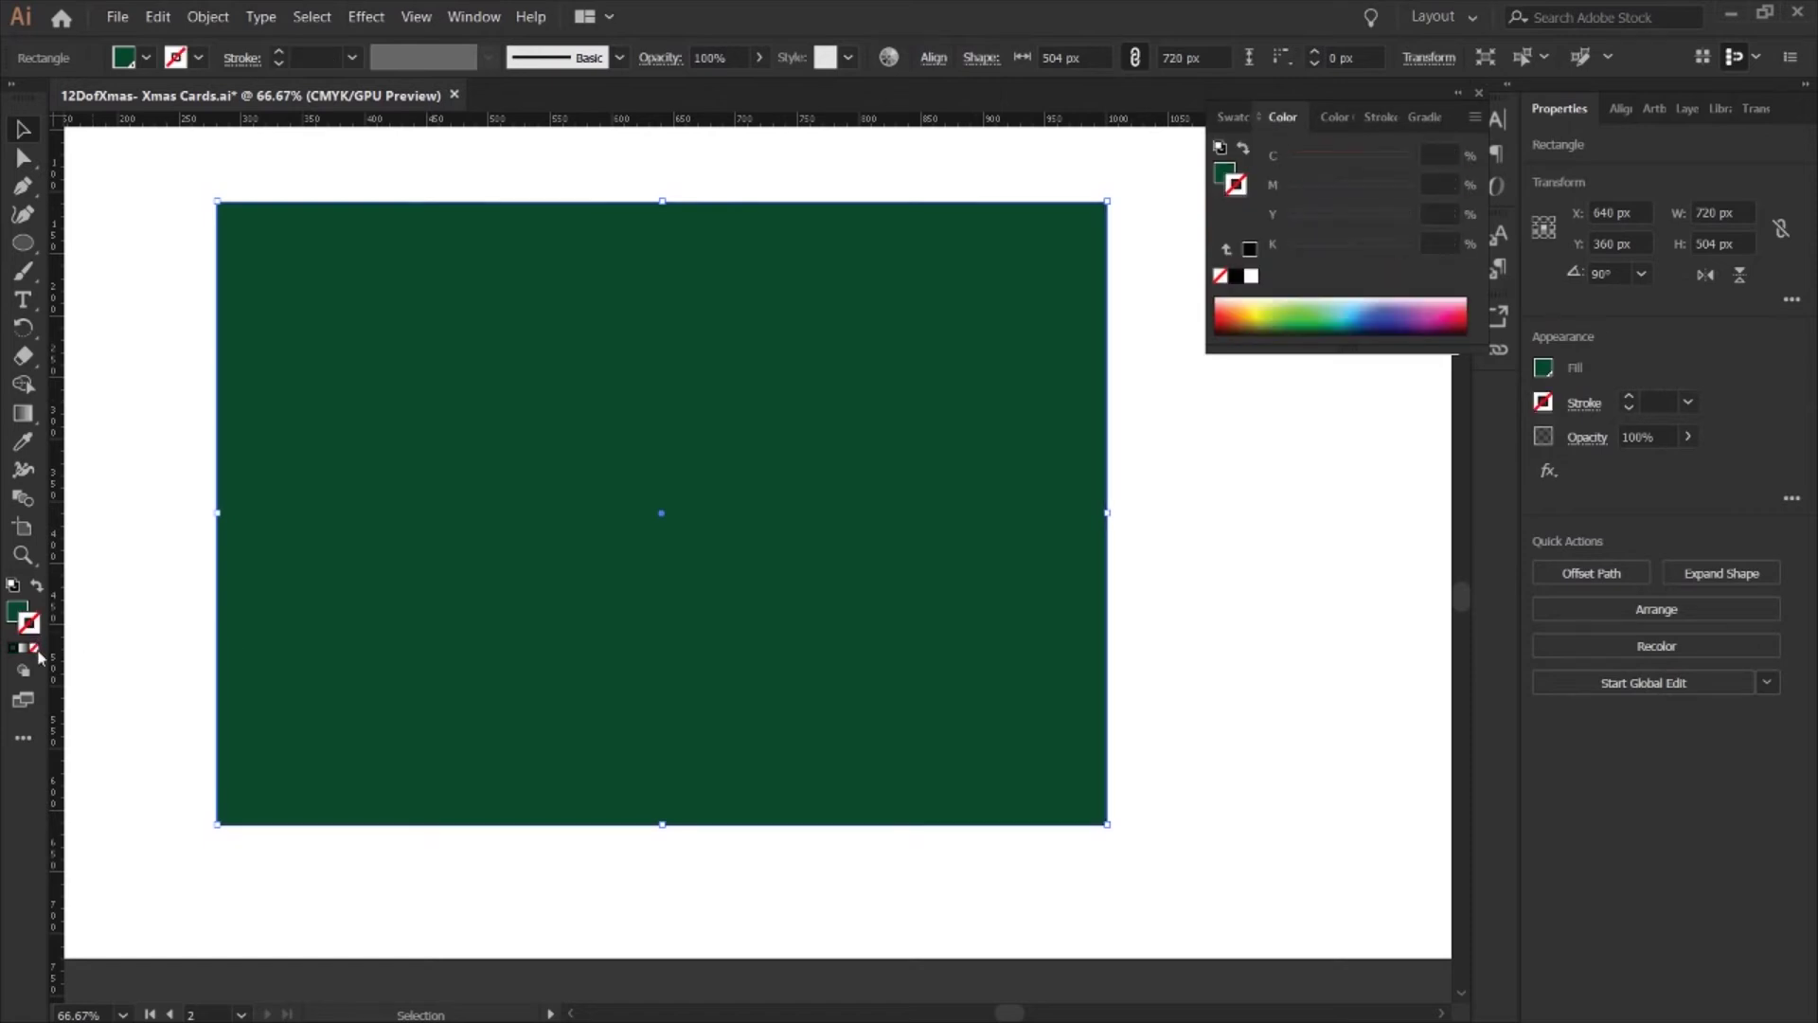
click(1180, 674)
key(ctrl+;)
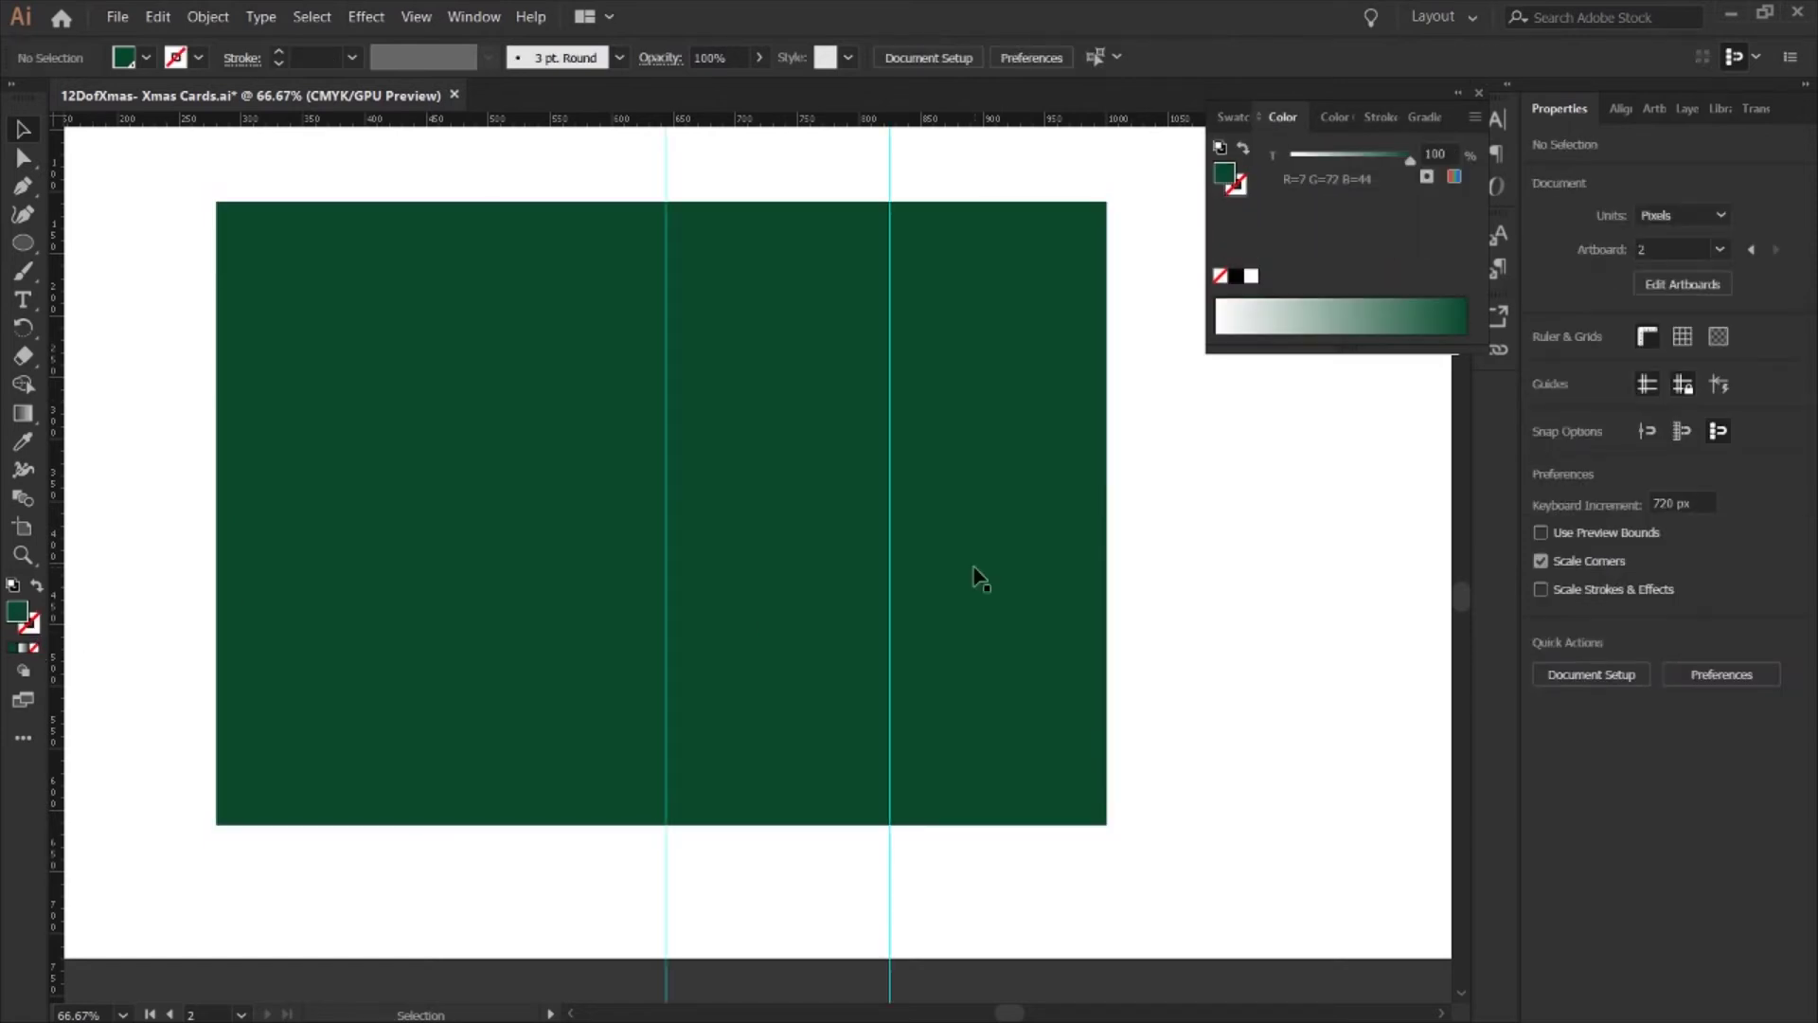
scroll(981, 579, right, 3)
- Draw a white rectangle panel over the right half of the green card
key(z)
drag(804, 548, 820, 553)
scroll(820, 552, up, 2)
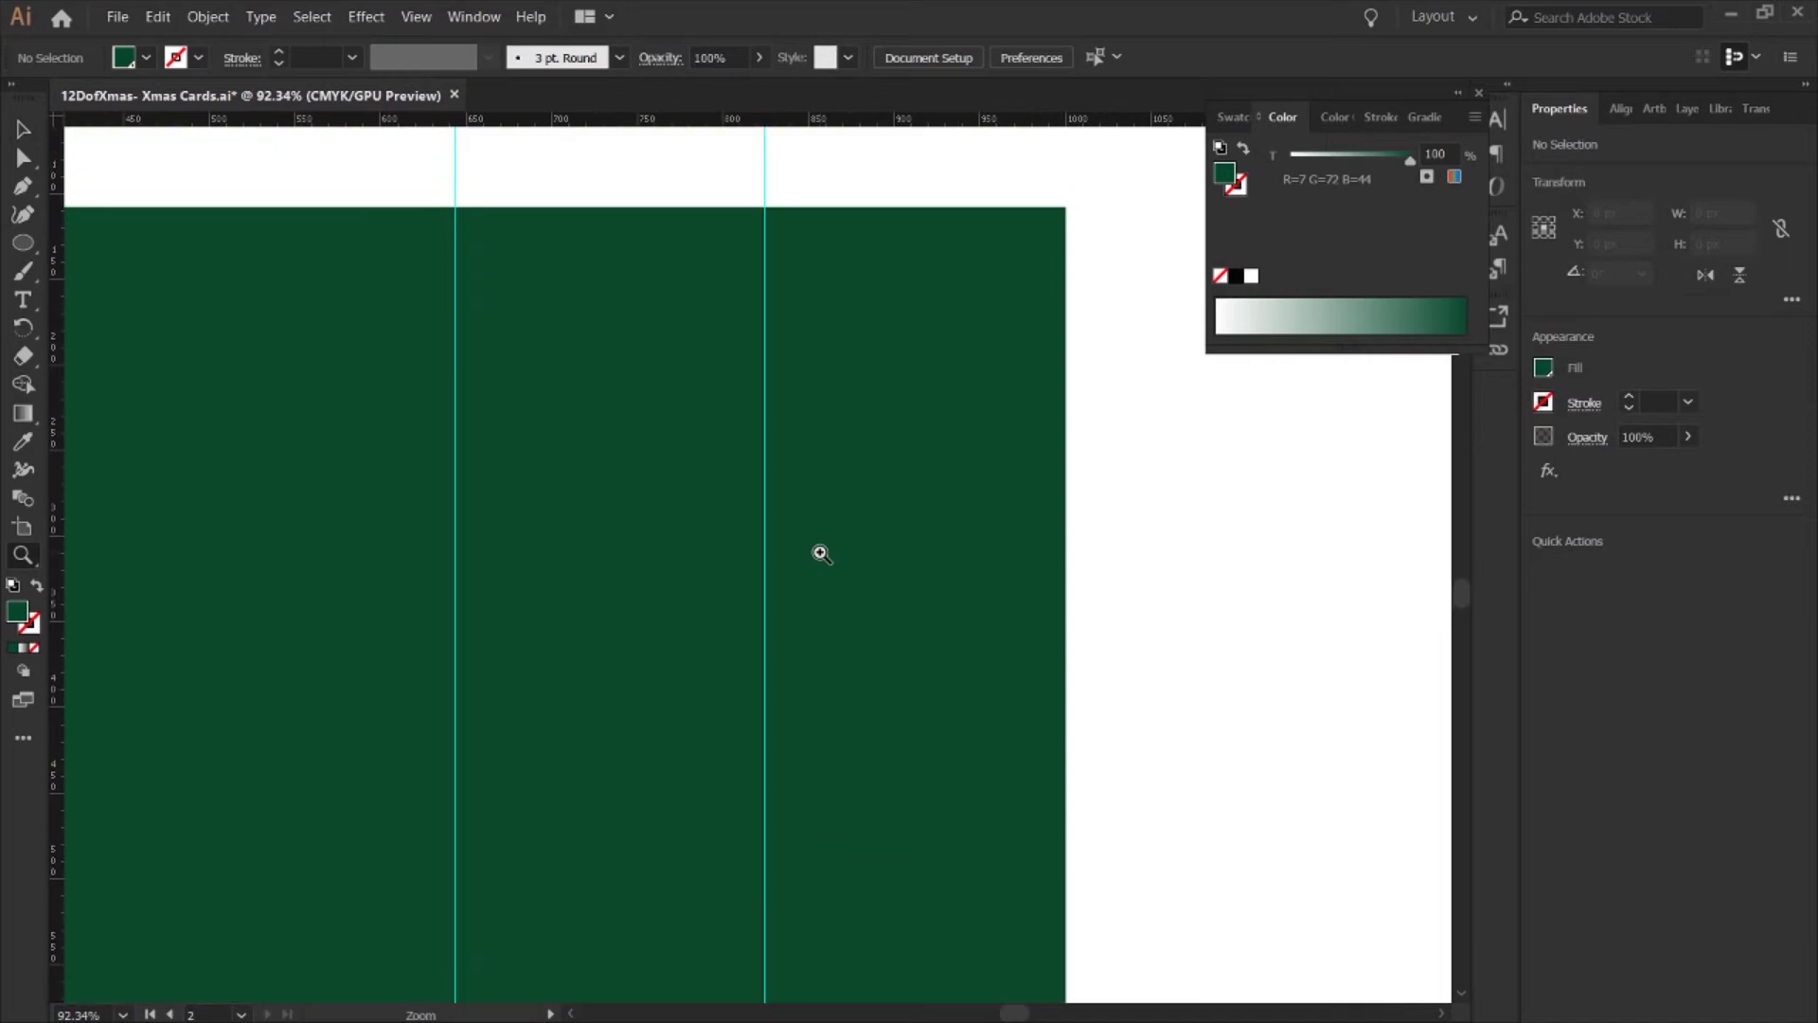
key(m)
drag(515, 220, 1004, 989)
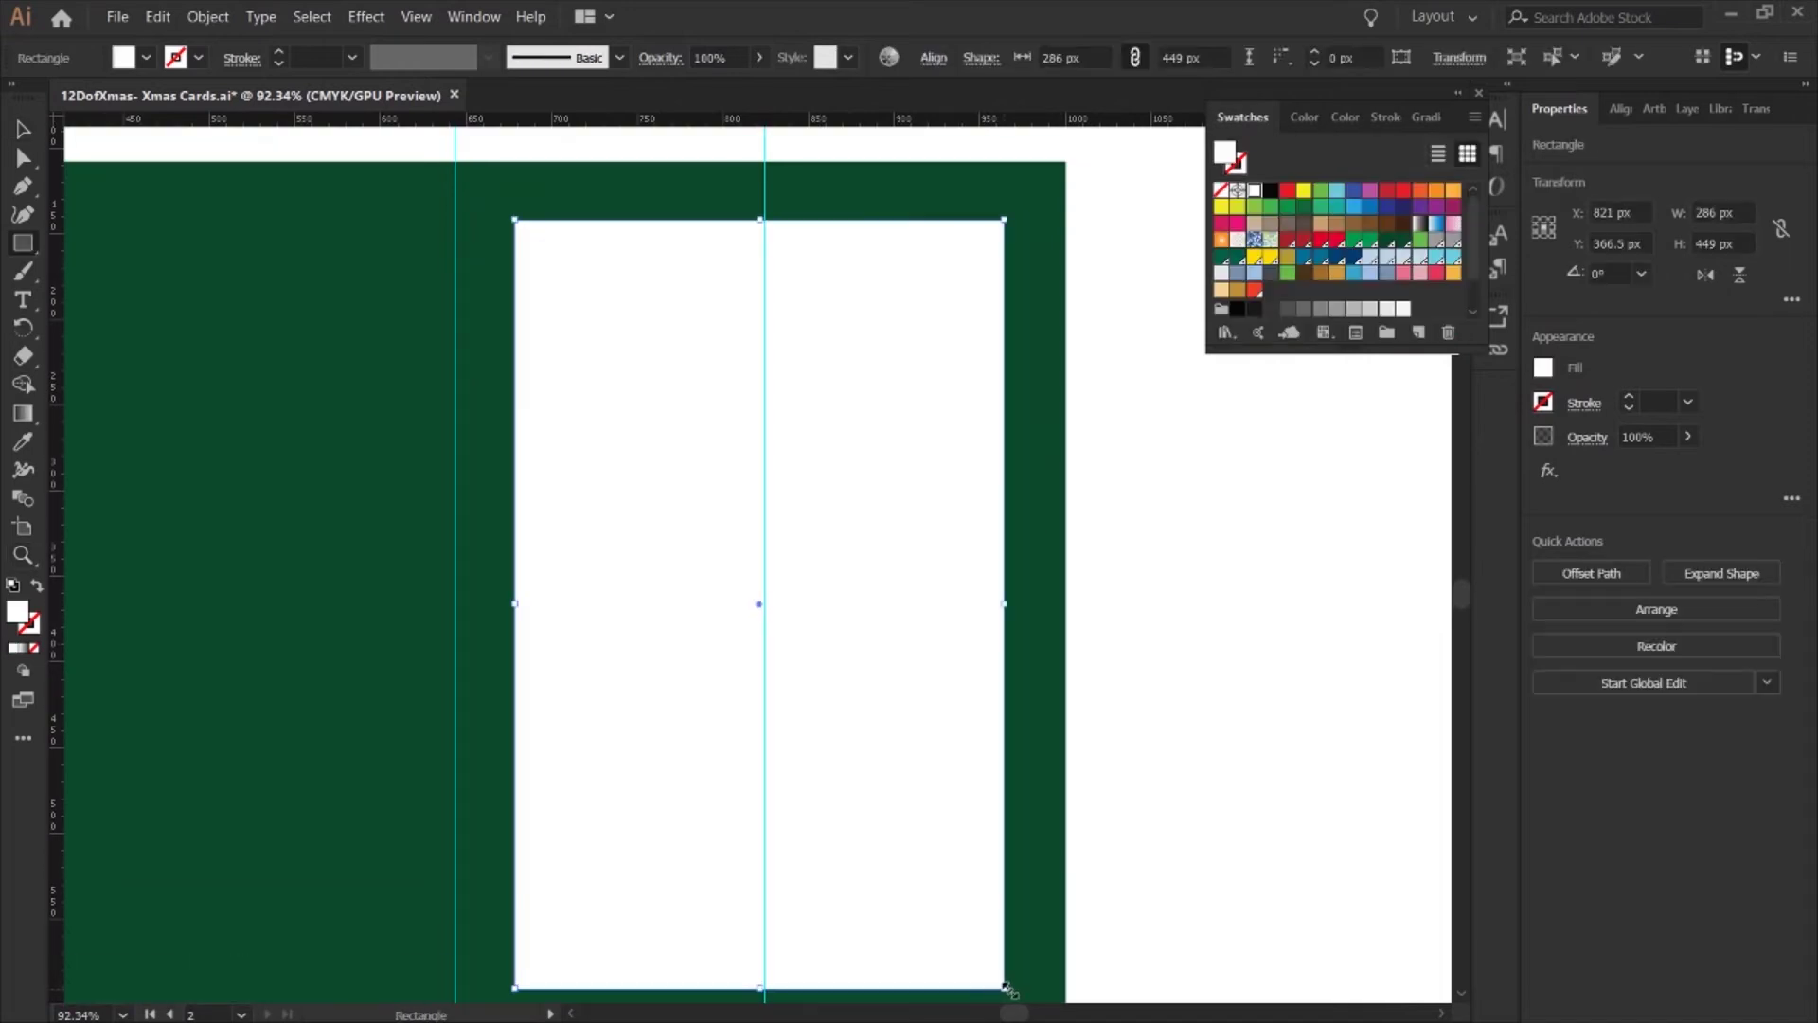
scroll(915, 679, down, 1)
scroll(914, 679, up, 1)
scroll(915, 679, down, 1)
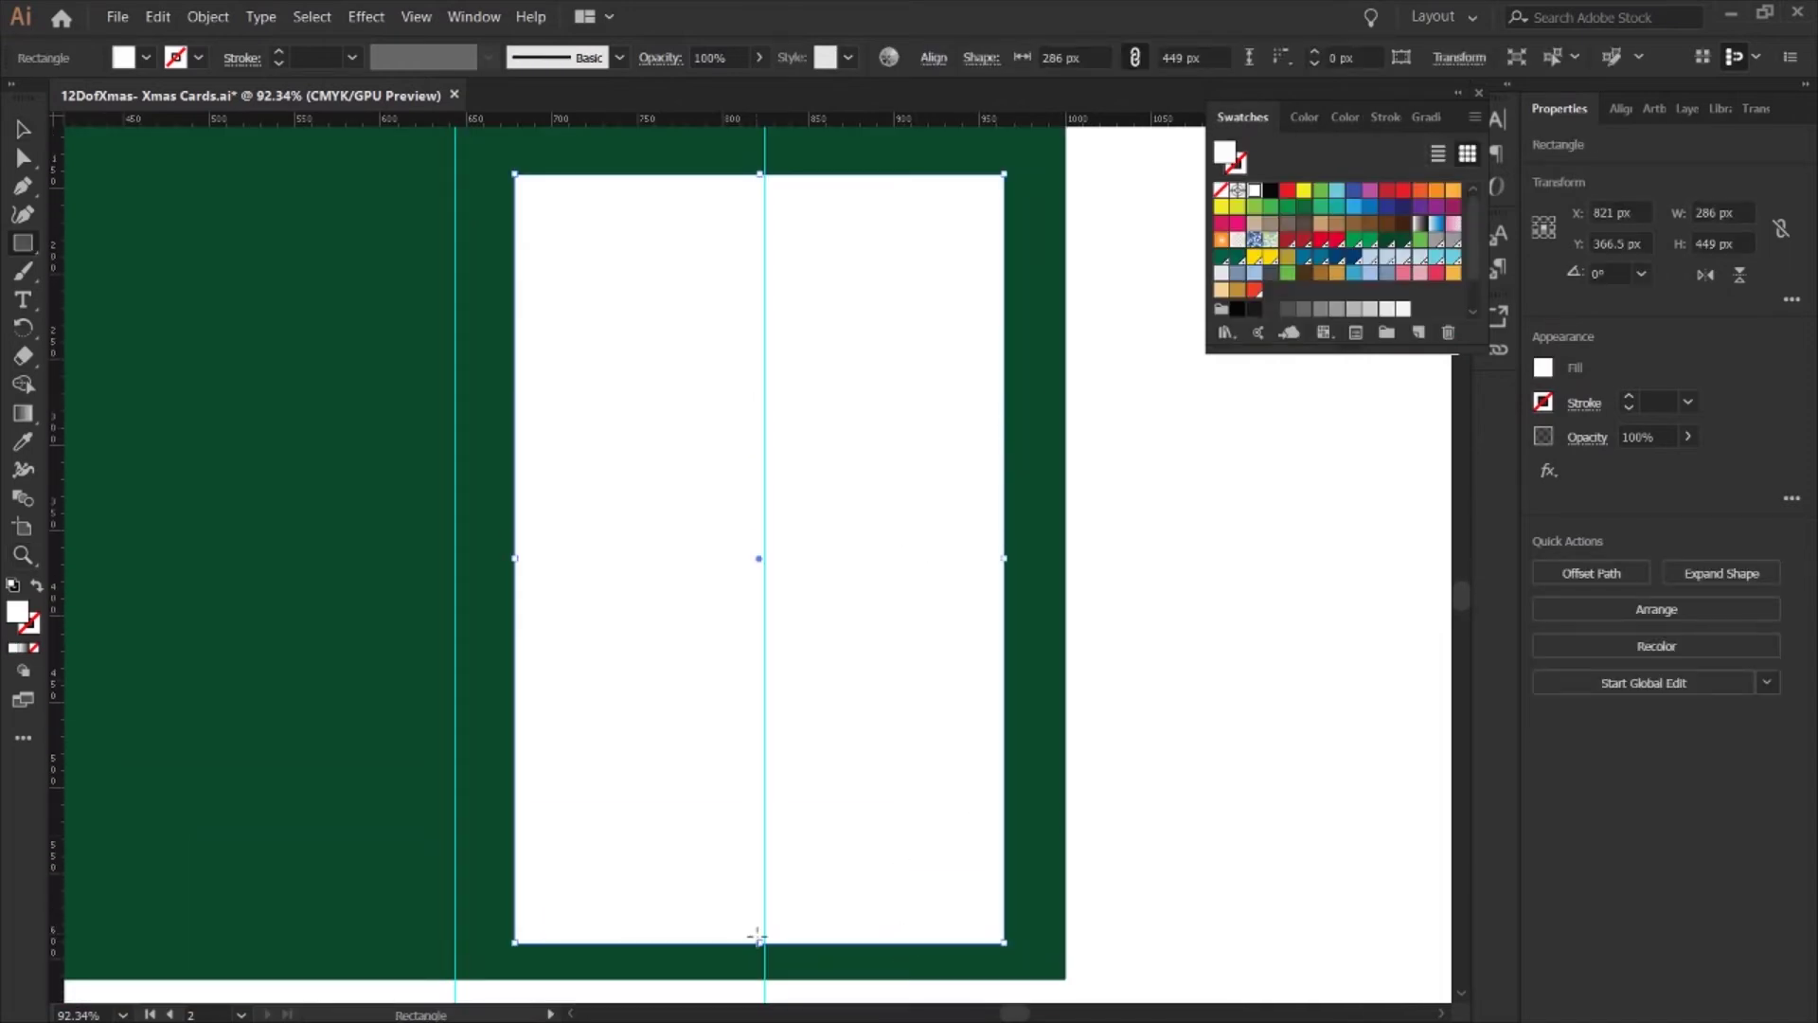
- Shorten the white panel slightly to 286 × 436 px and nudge it into place
drag(758, 938, 760, 919)
scroll(824, 767, up, 2)
scroll(822, 769, down, 2)
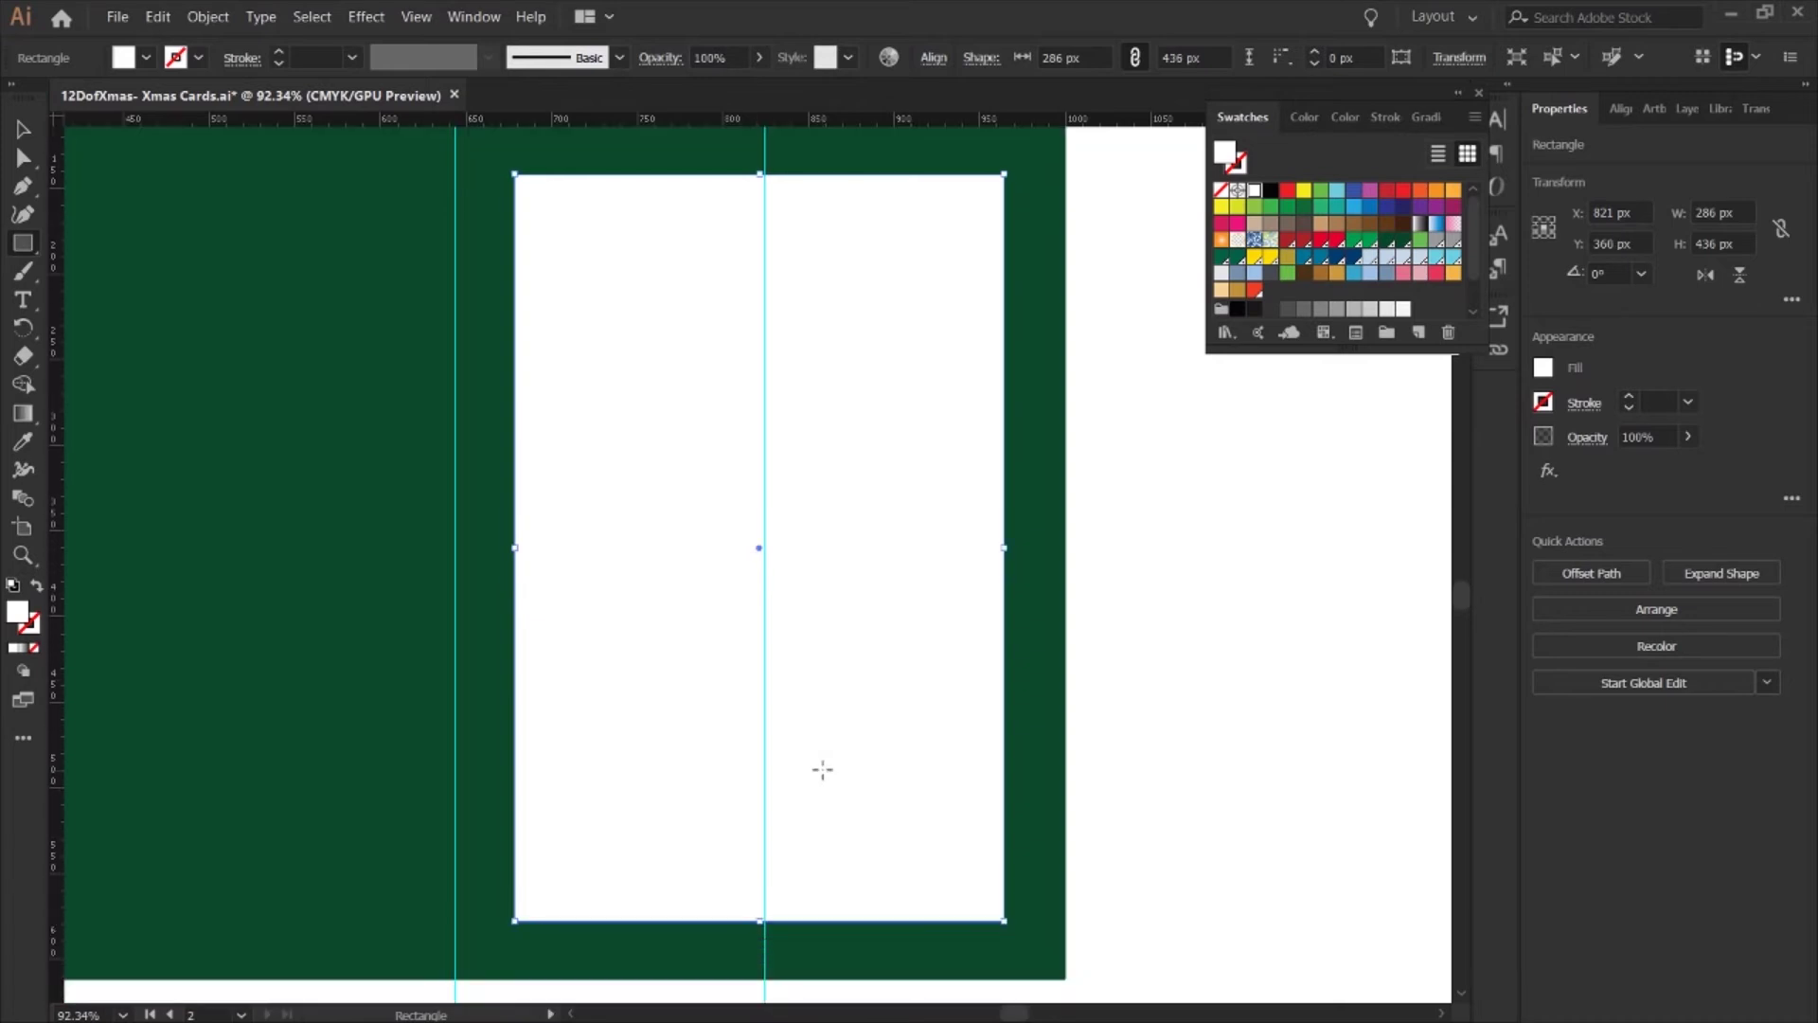
scroll(822, 769, up, 2)
key(v)
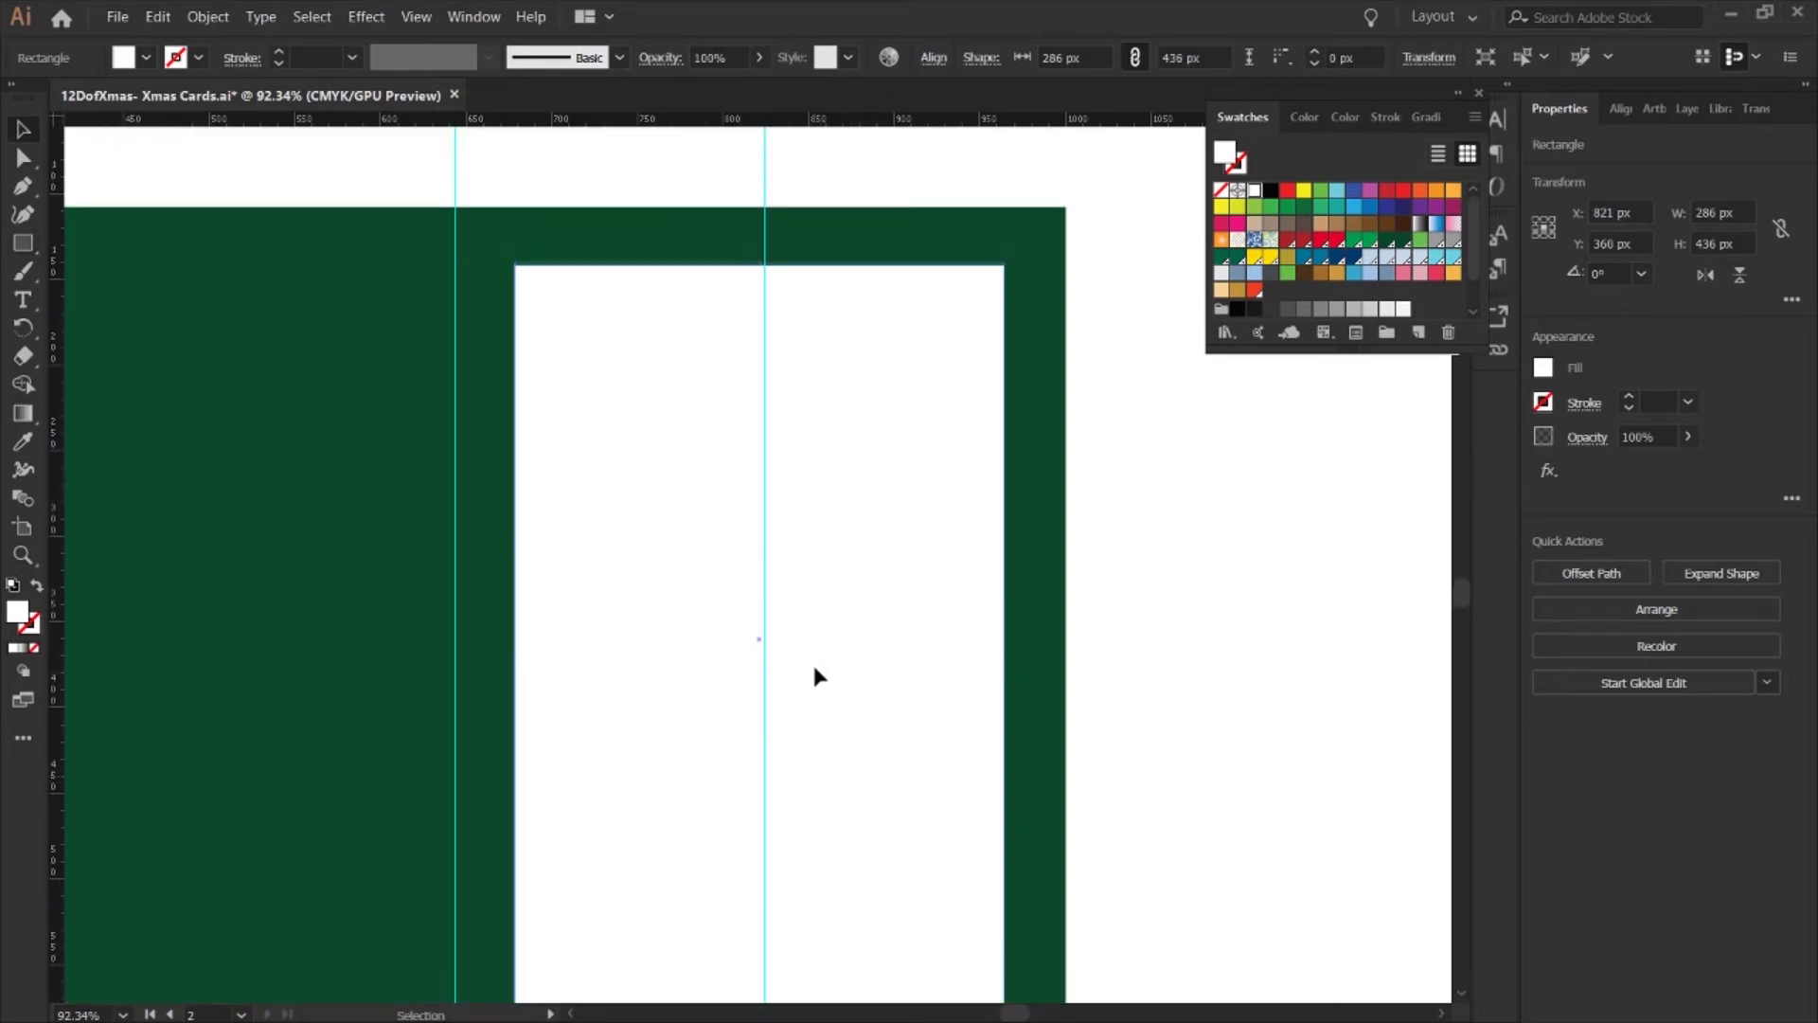
scroll(834, 682, down, 2)
scroll(833, 681, up, 2)
drag(800, 609, 803, 606)
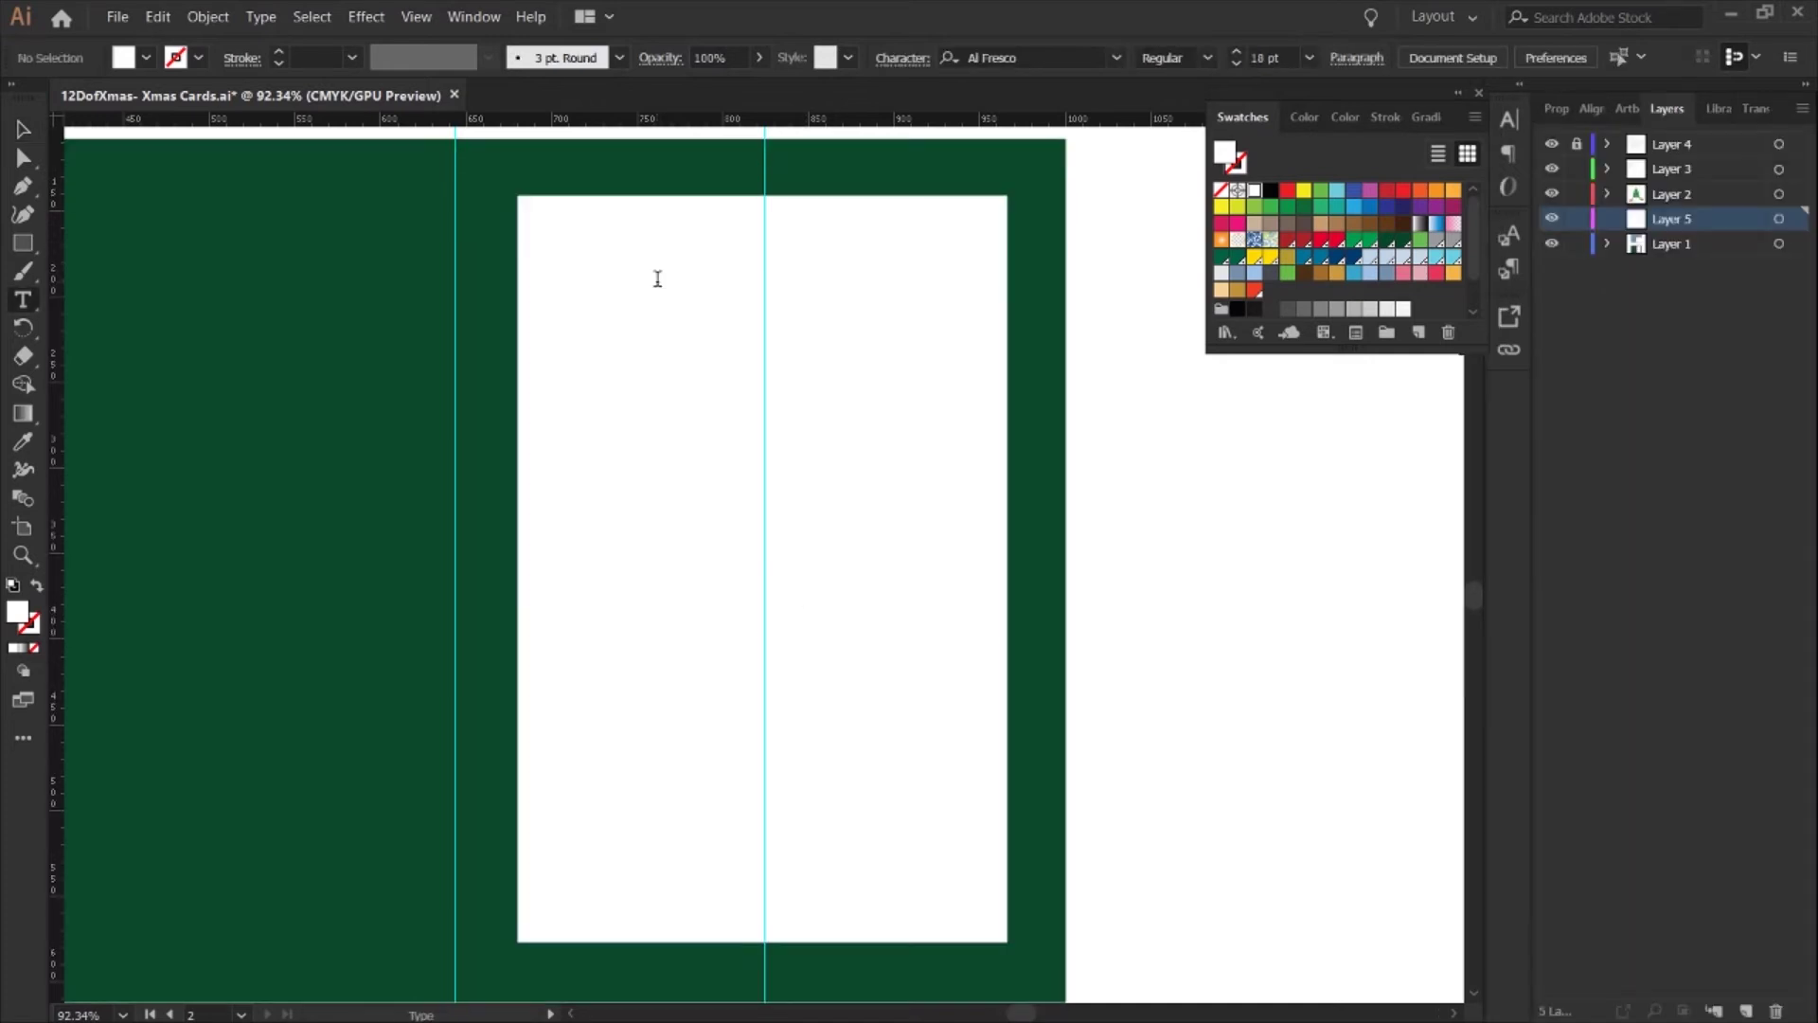
- Type 'Merry Christmas' near the panel top, then enlarge it and move it into position
click(658, 279)
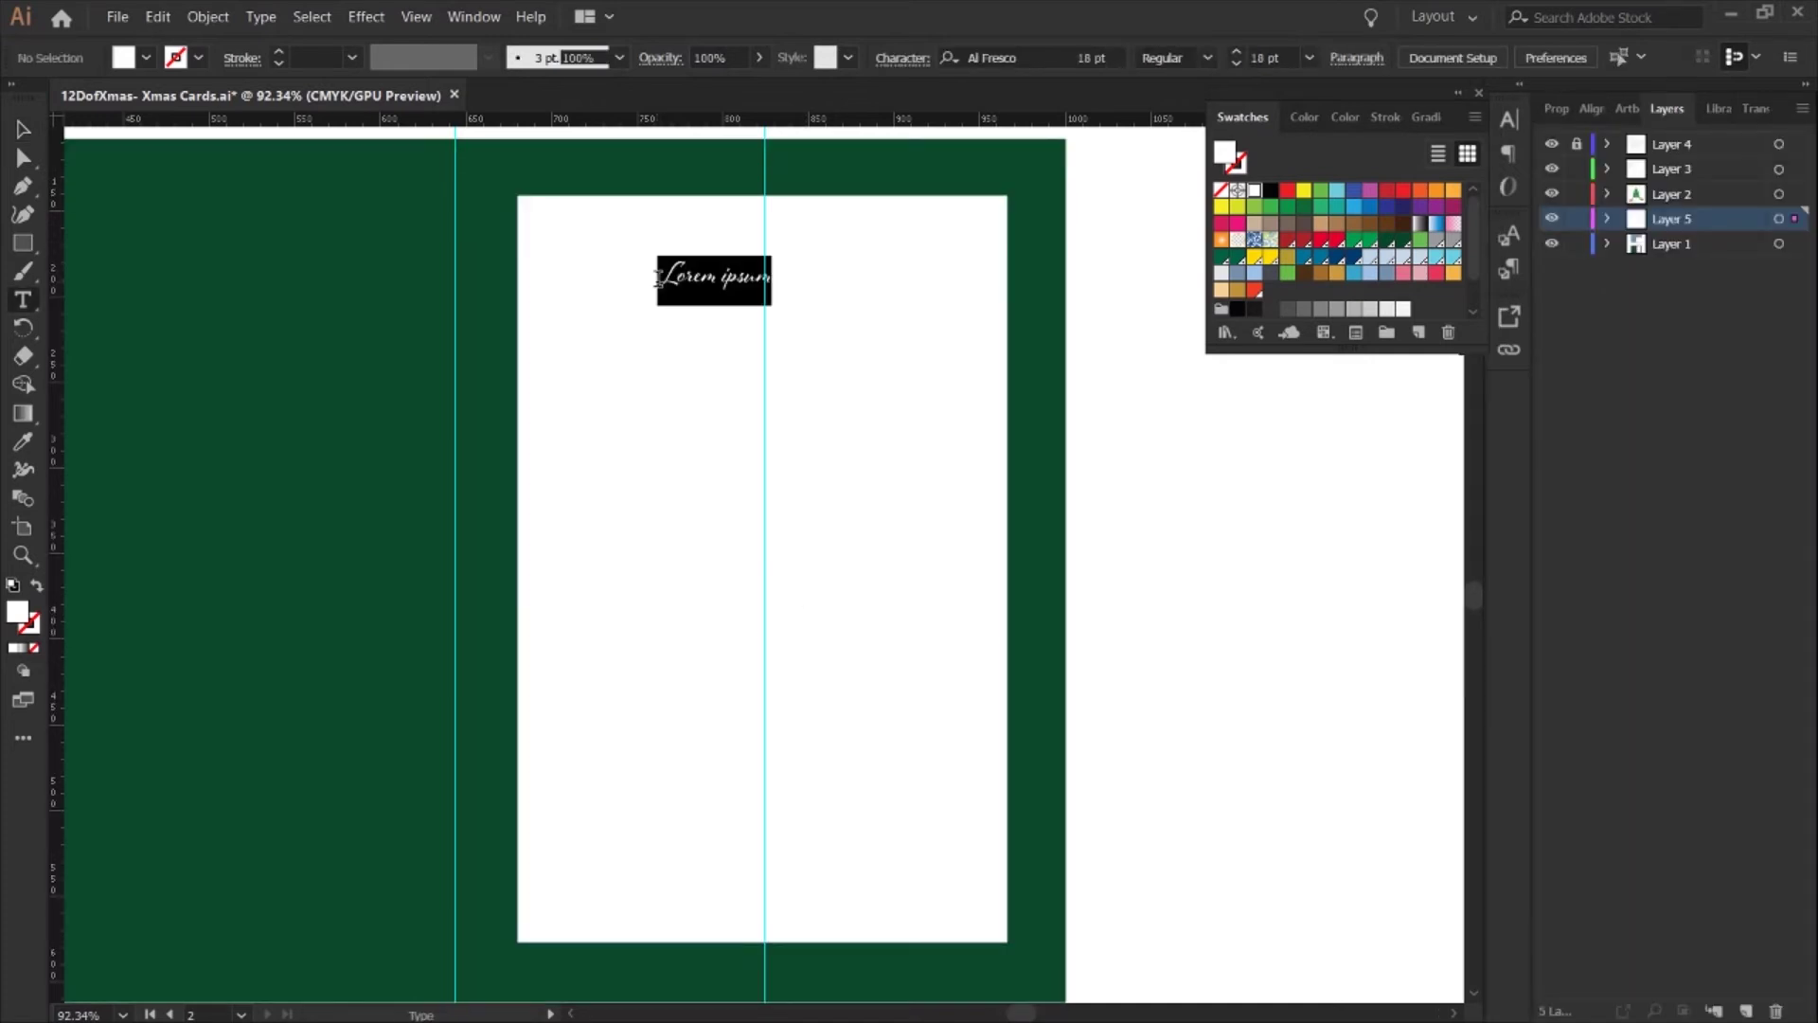
text(Merry Christmas)
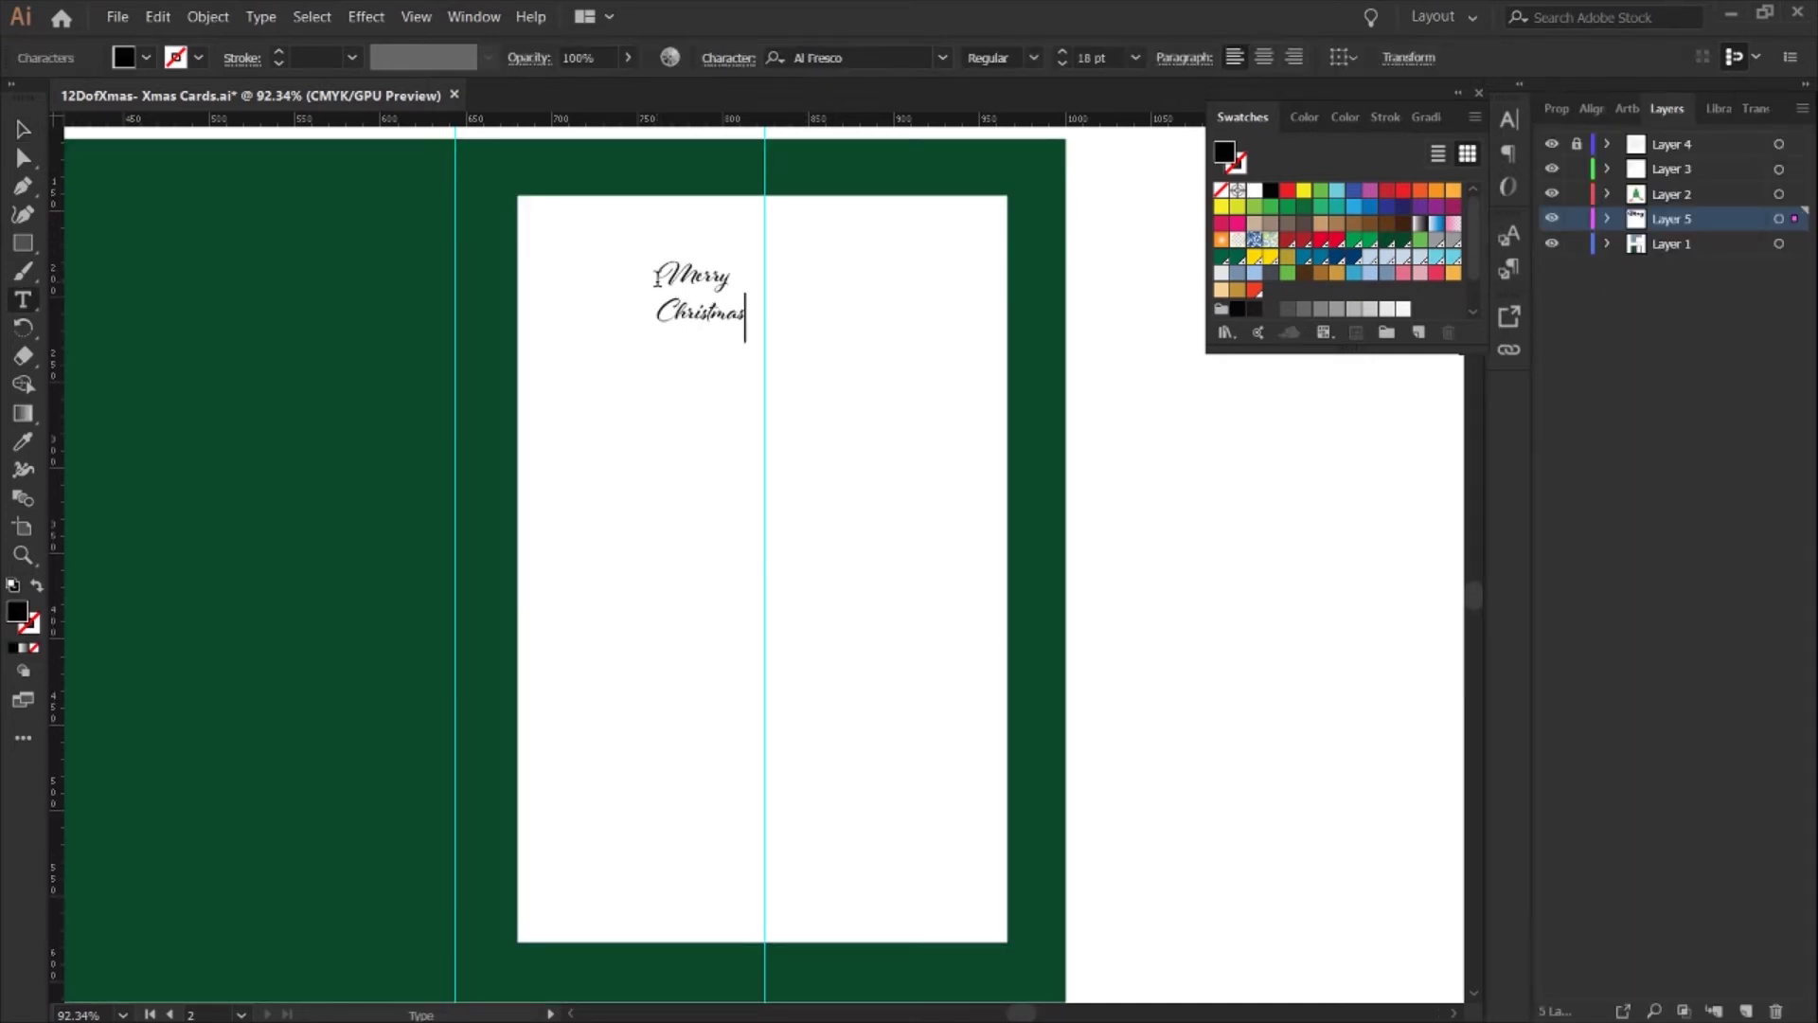
key(Escape)
drag(748, 347, 971, 563)
drag(890, 489, 828, 459)
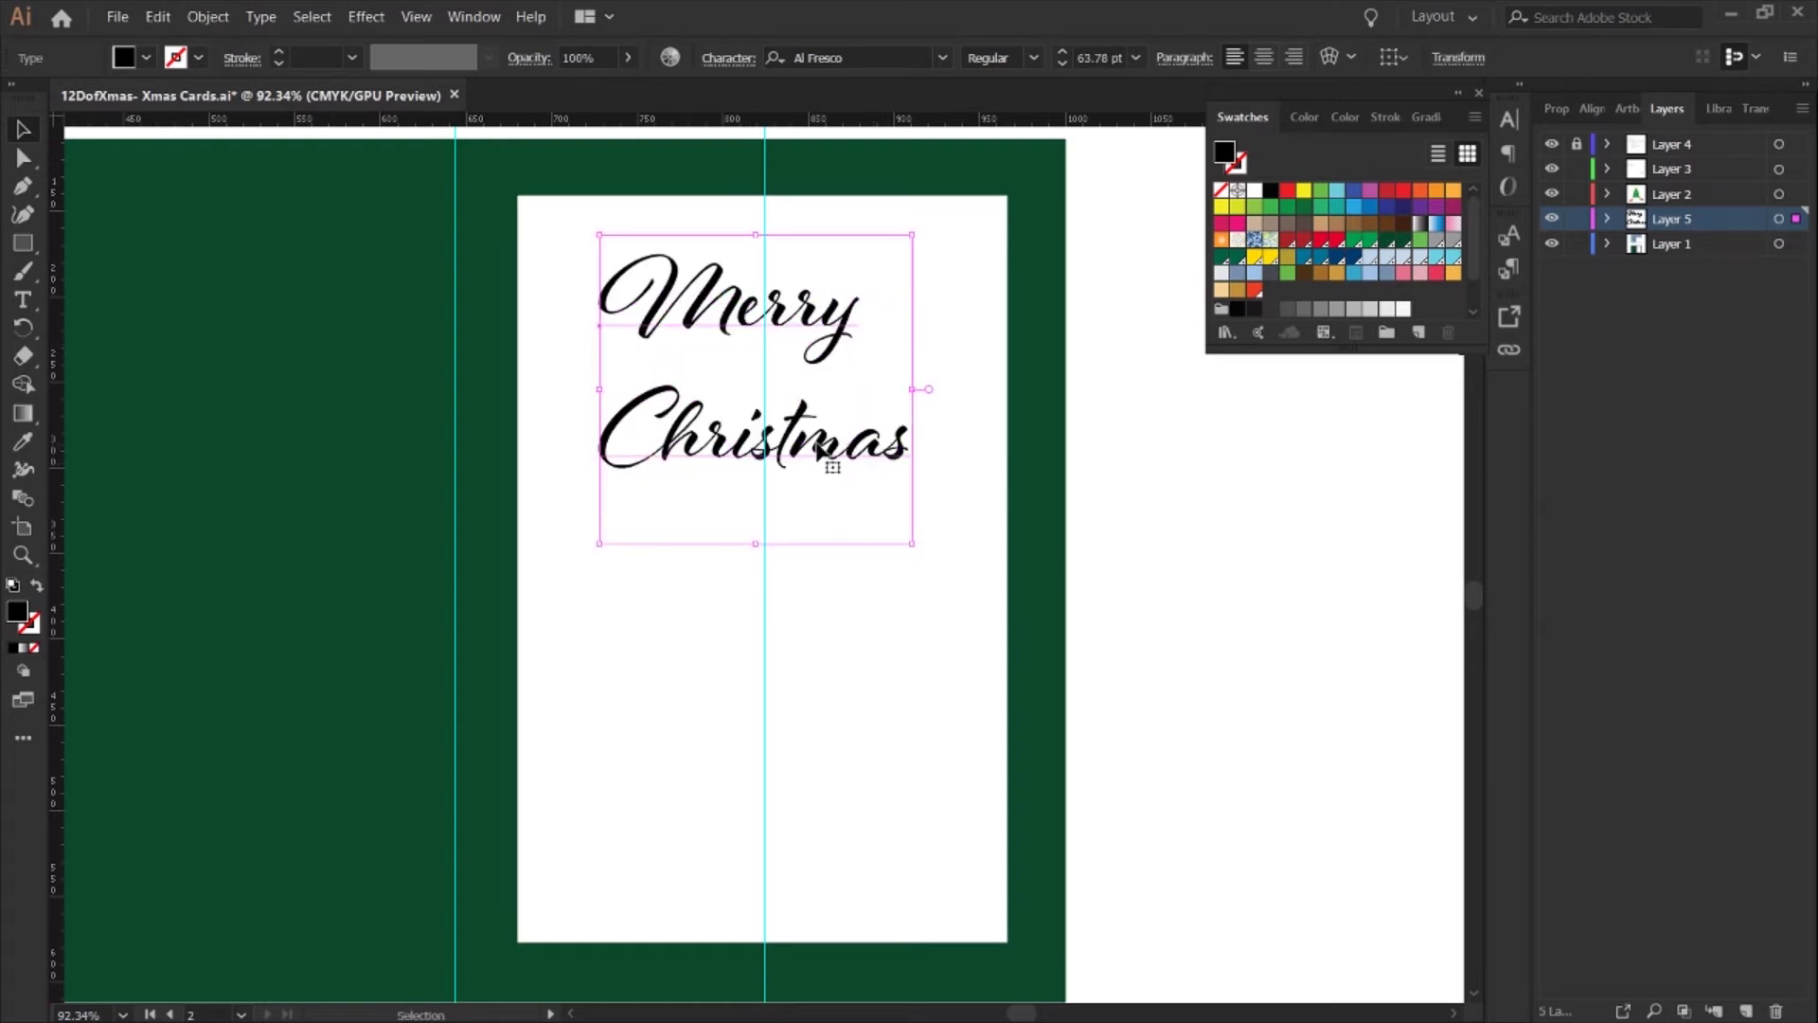
- Give the heading a red fill and red stroke, centre-align it on the vertical guide
click(1337, 238)
click(1233, 169)
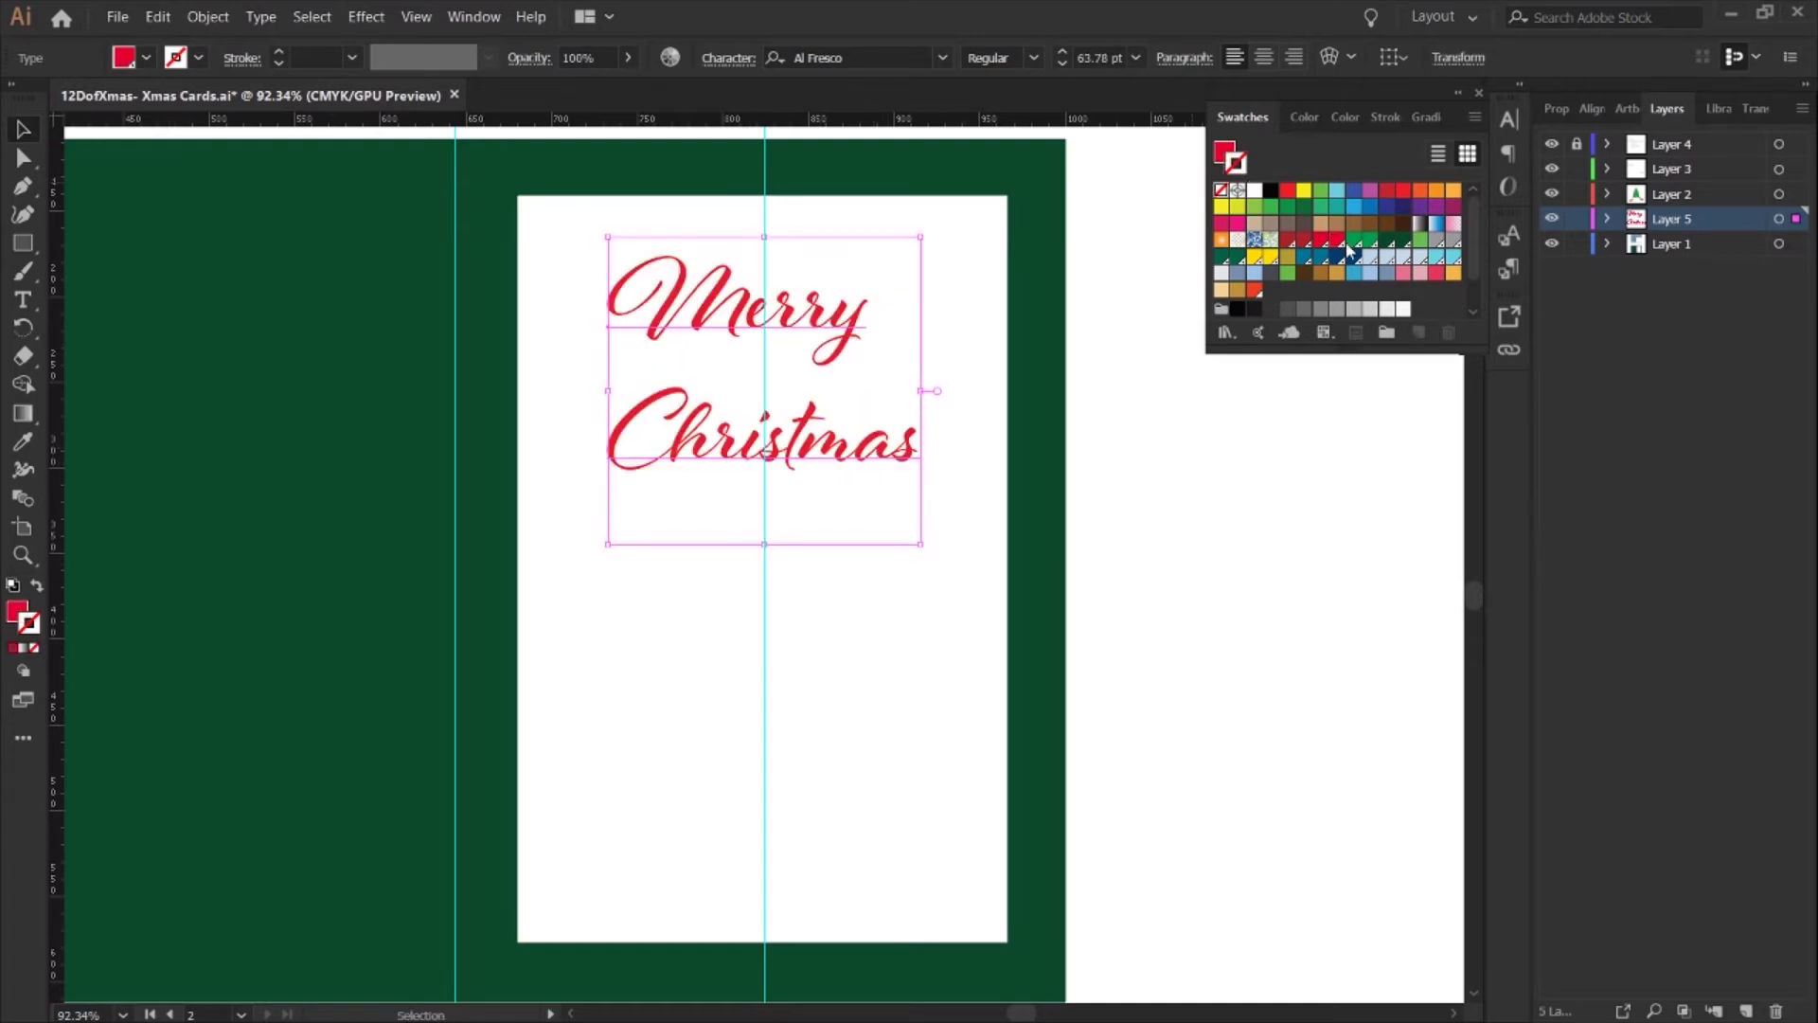
click(1336, 239)
key(ctrl+shift+c)
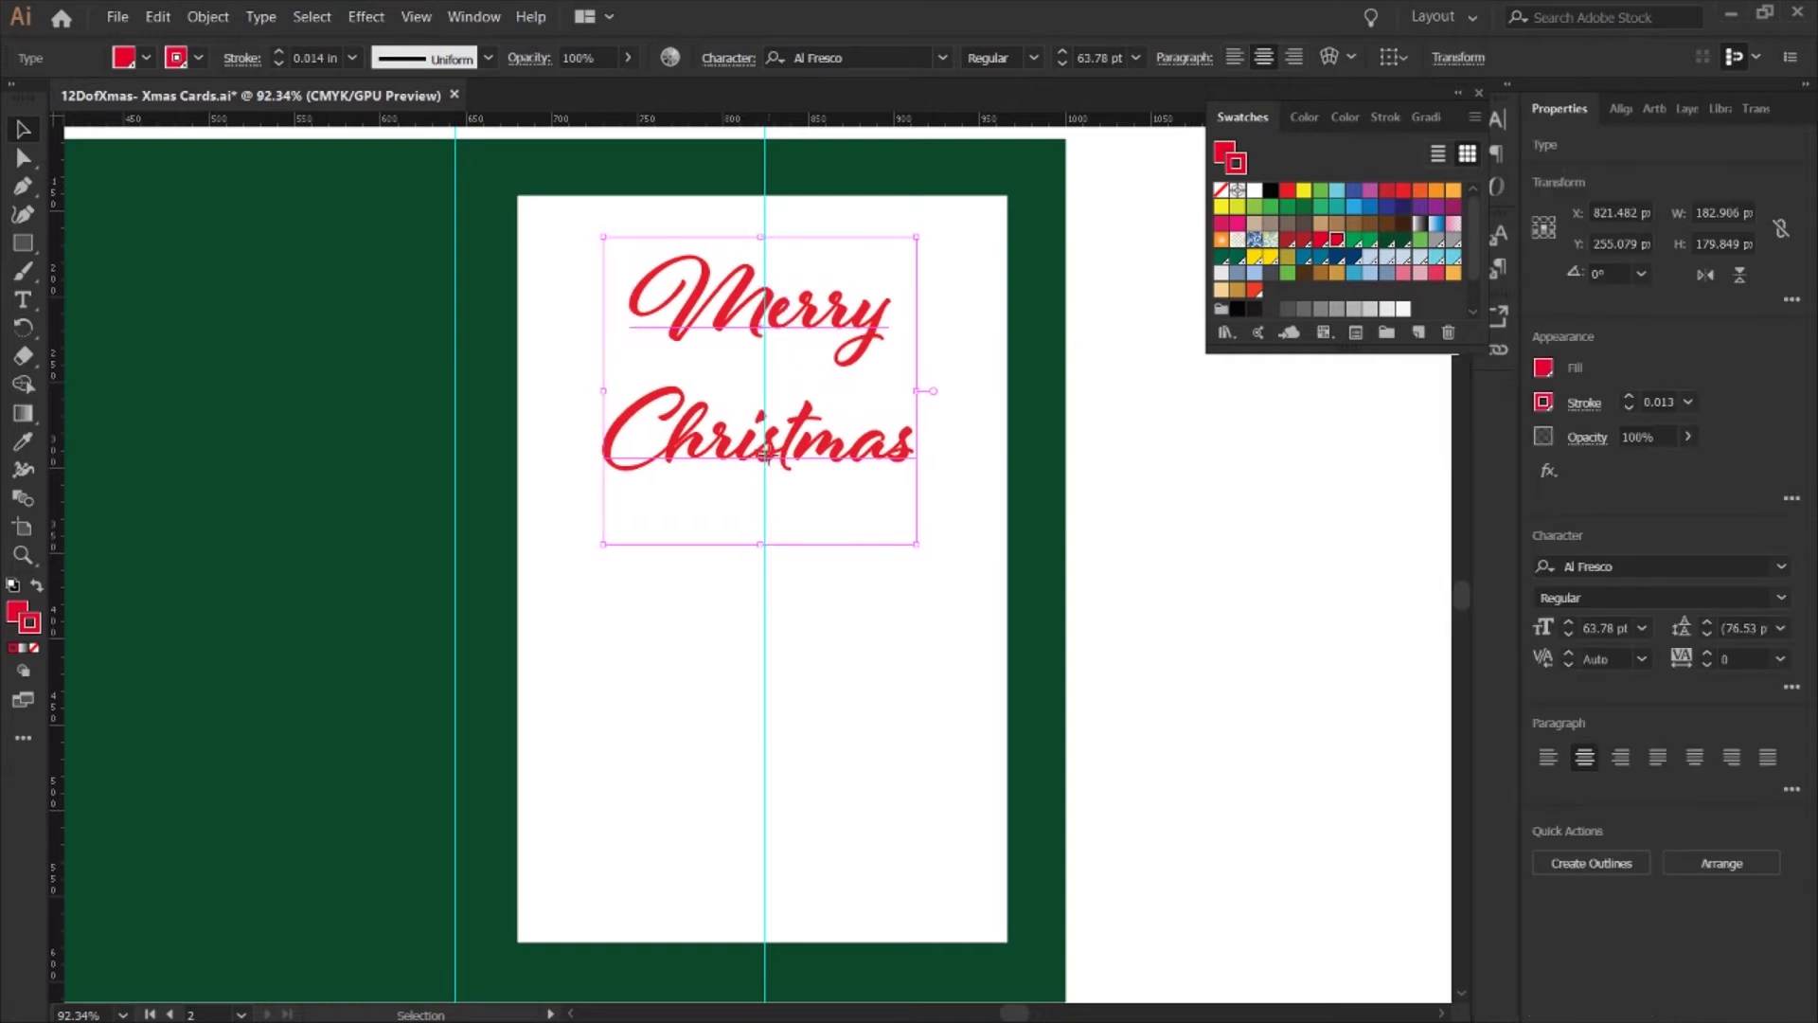
drag(766, 454, 774, 458)
click(528, 601)
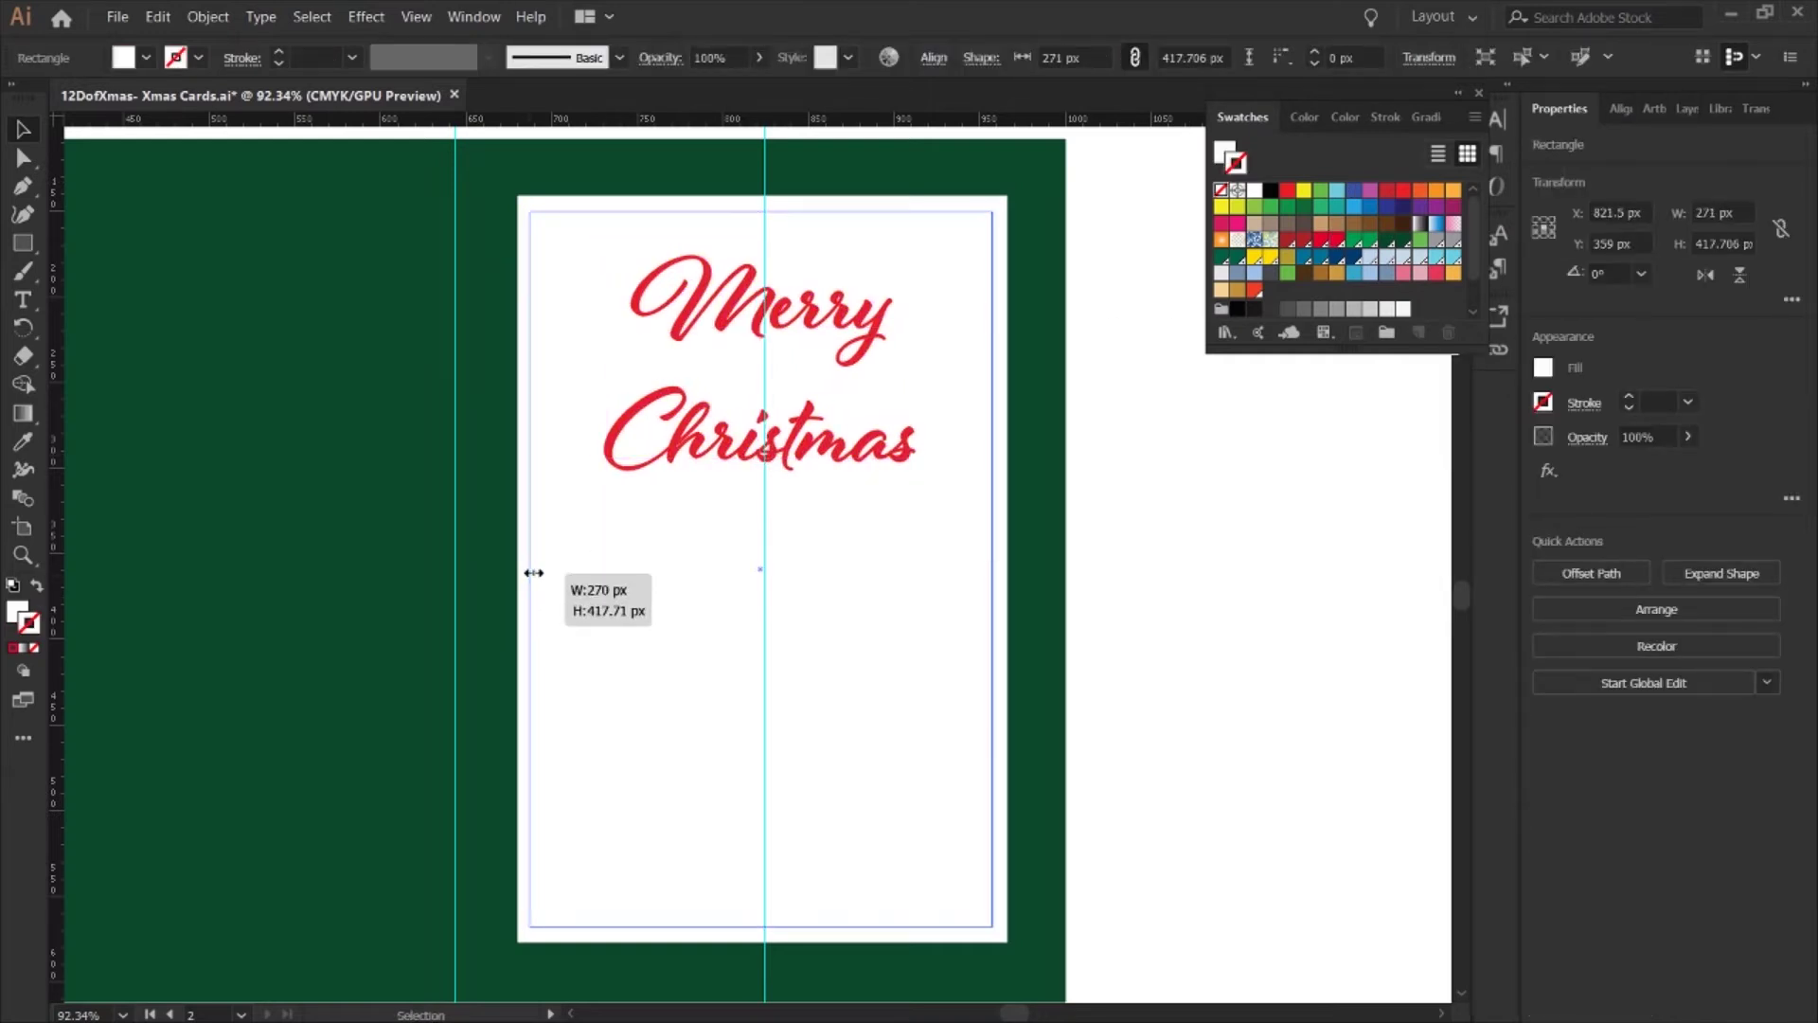
- Turn the inner rectangle into a red-stroked border frame with no fill
click(531, 572)
click(37, 589)
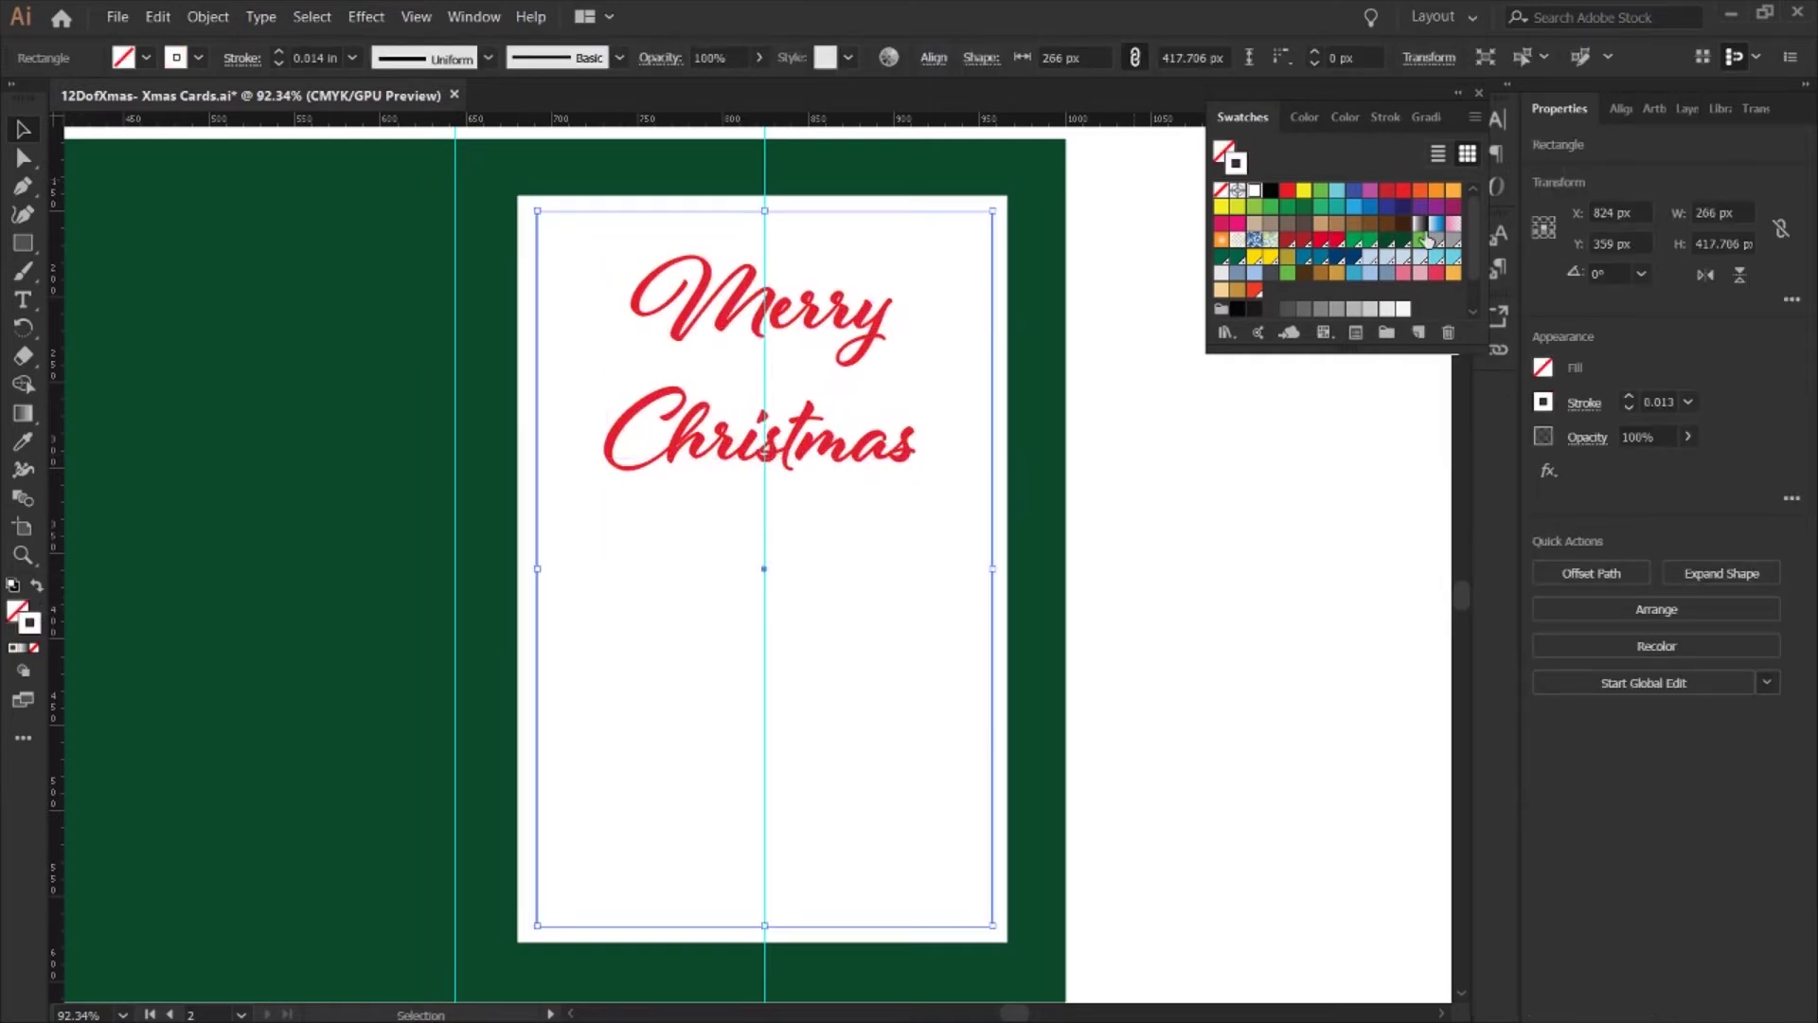
click(1336, 241)
click(1224, 663)
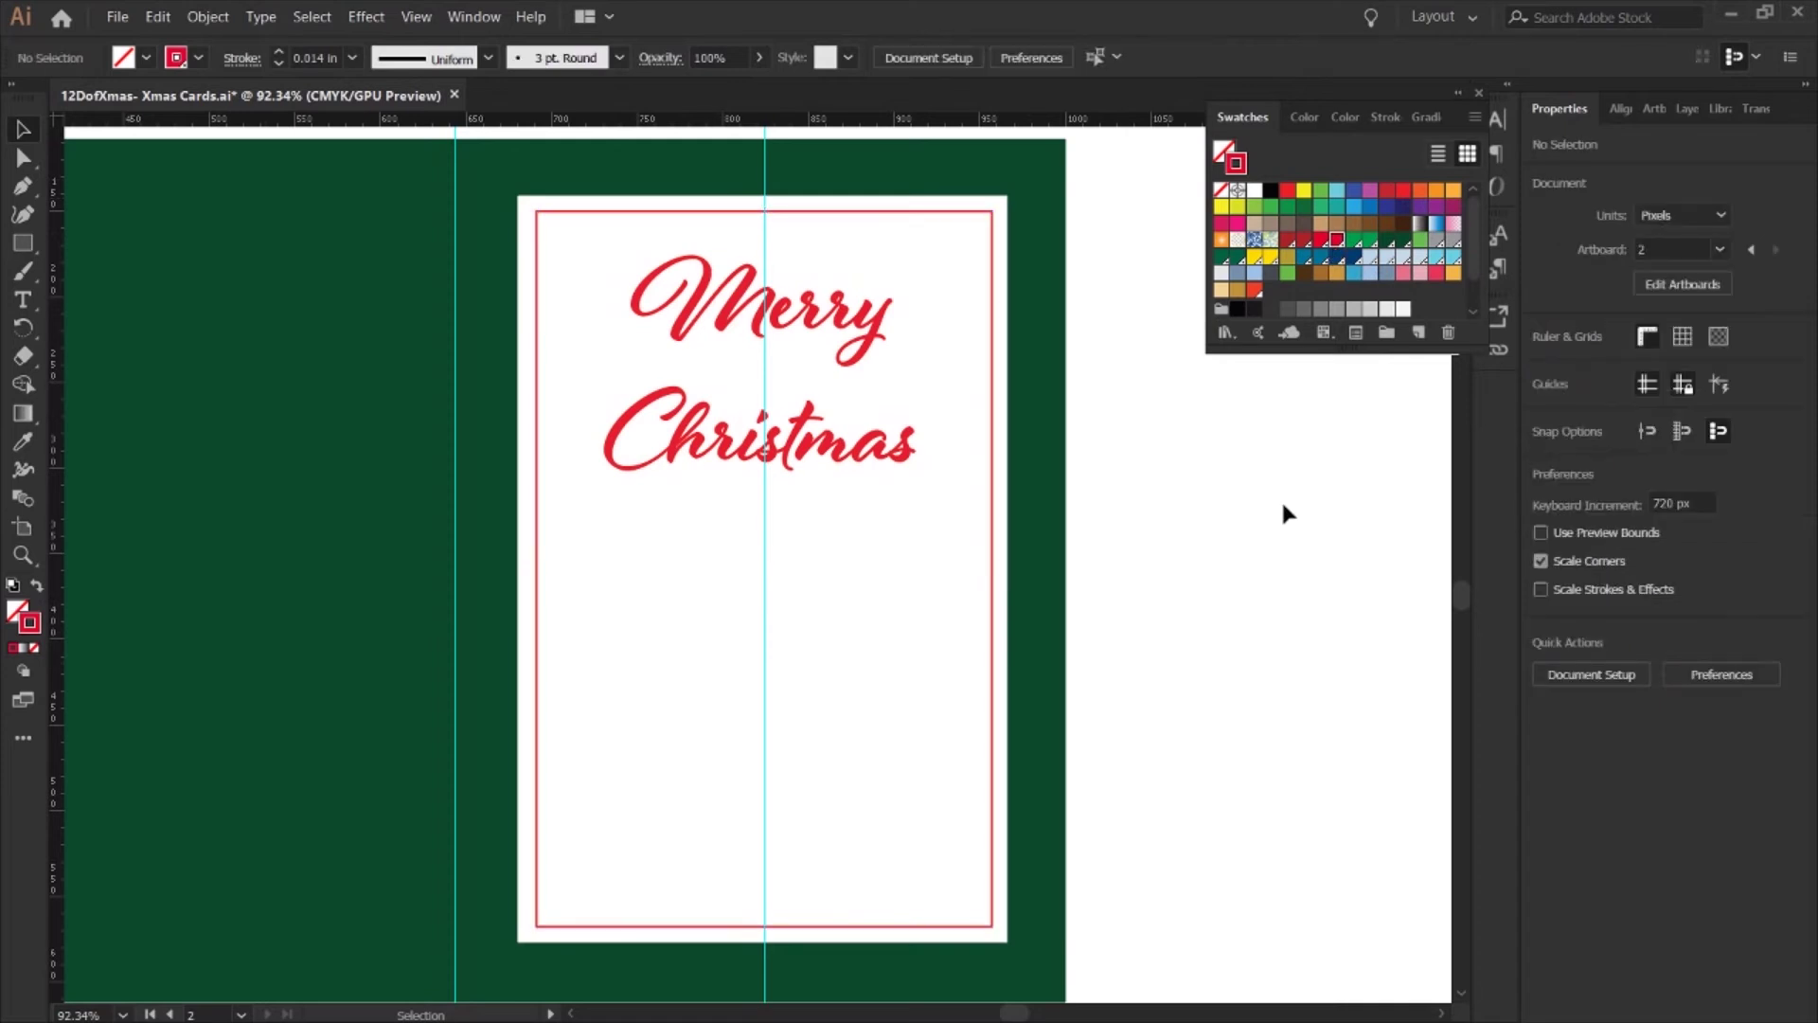
click(818, 281)
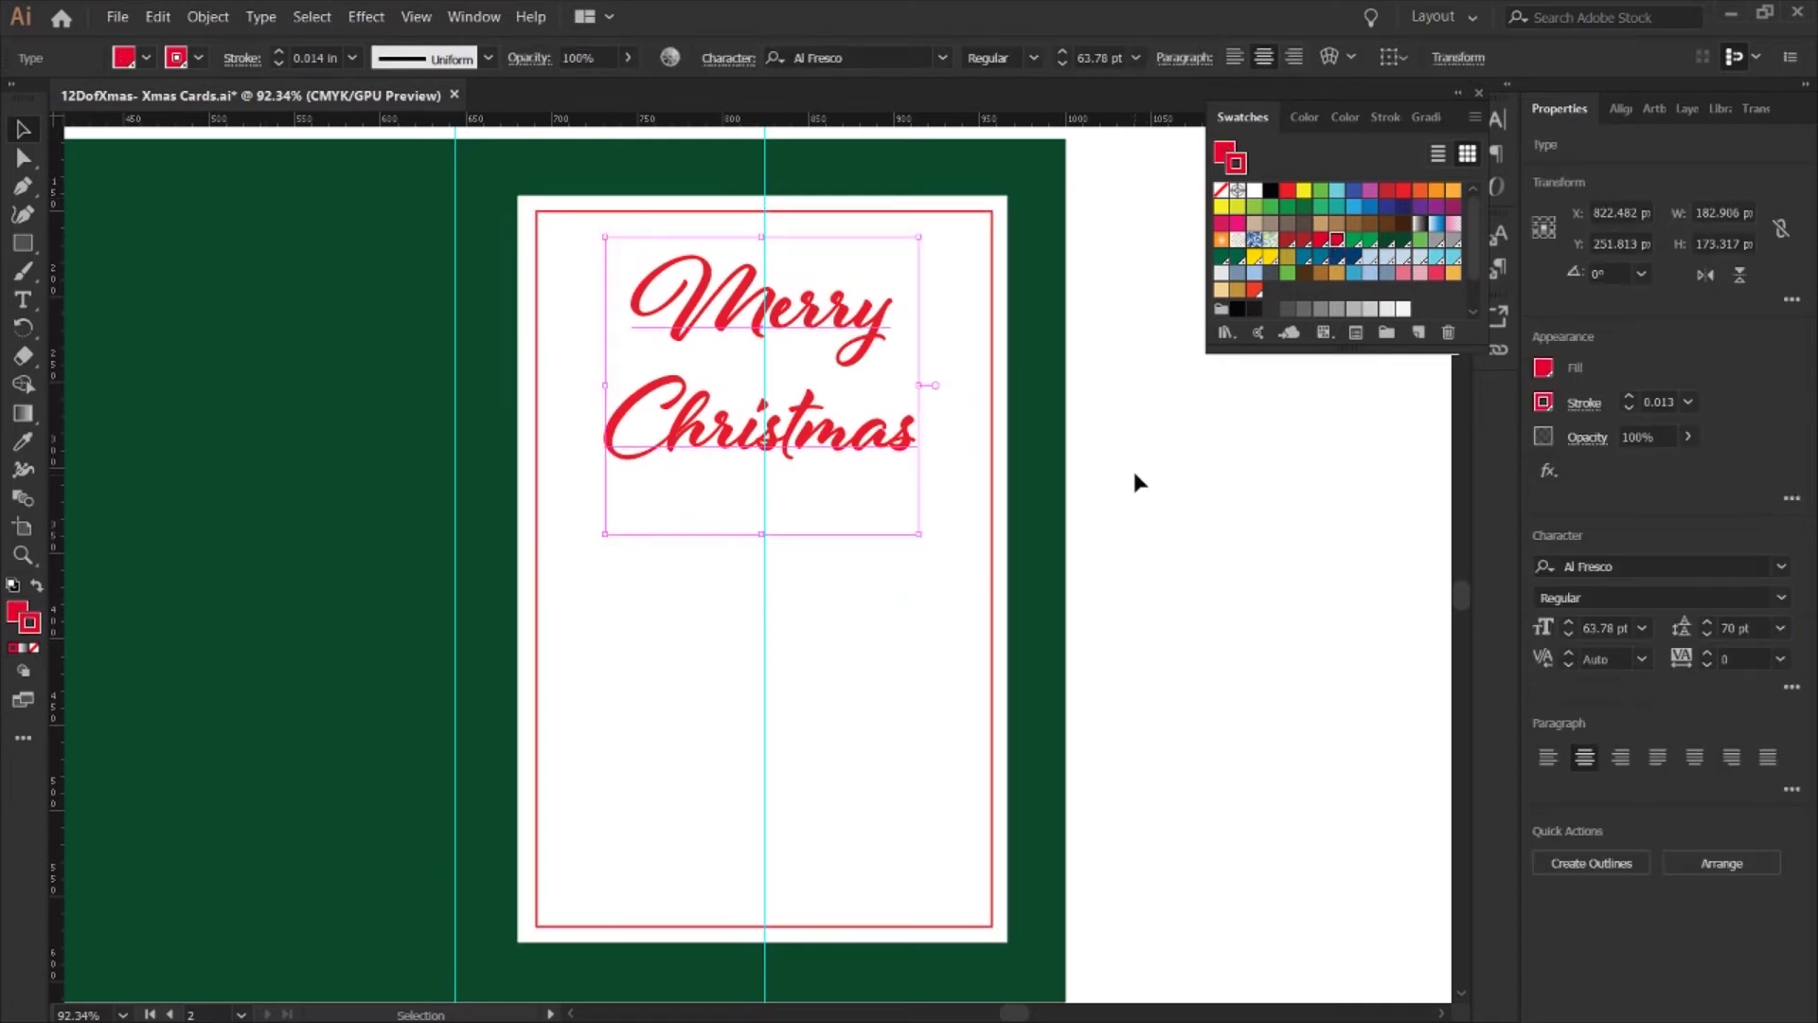
- Paste a red truck-body rectangle and make a shorter, narrower copy for the hood
key(ctrl+v)
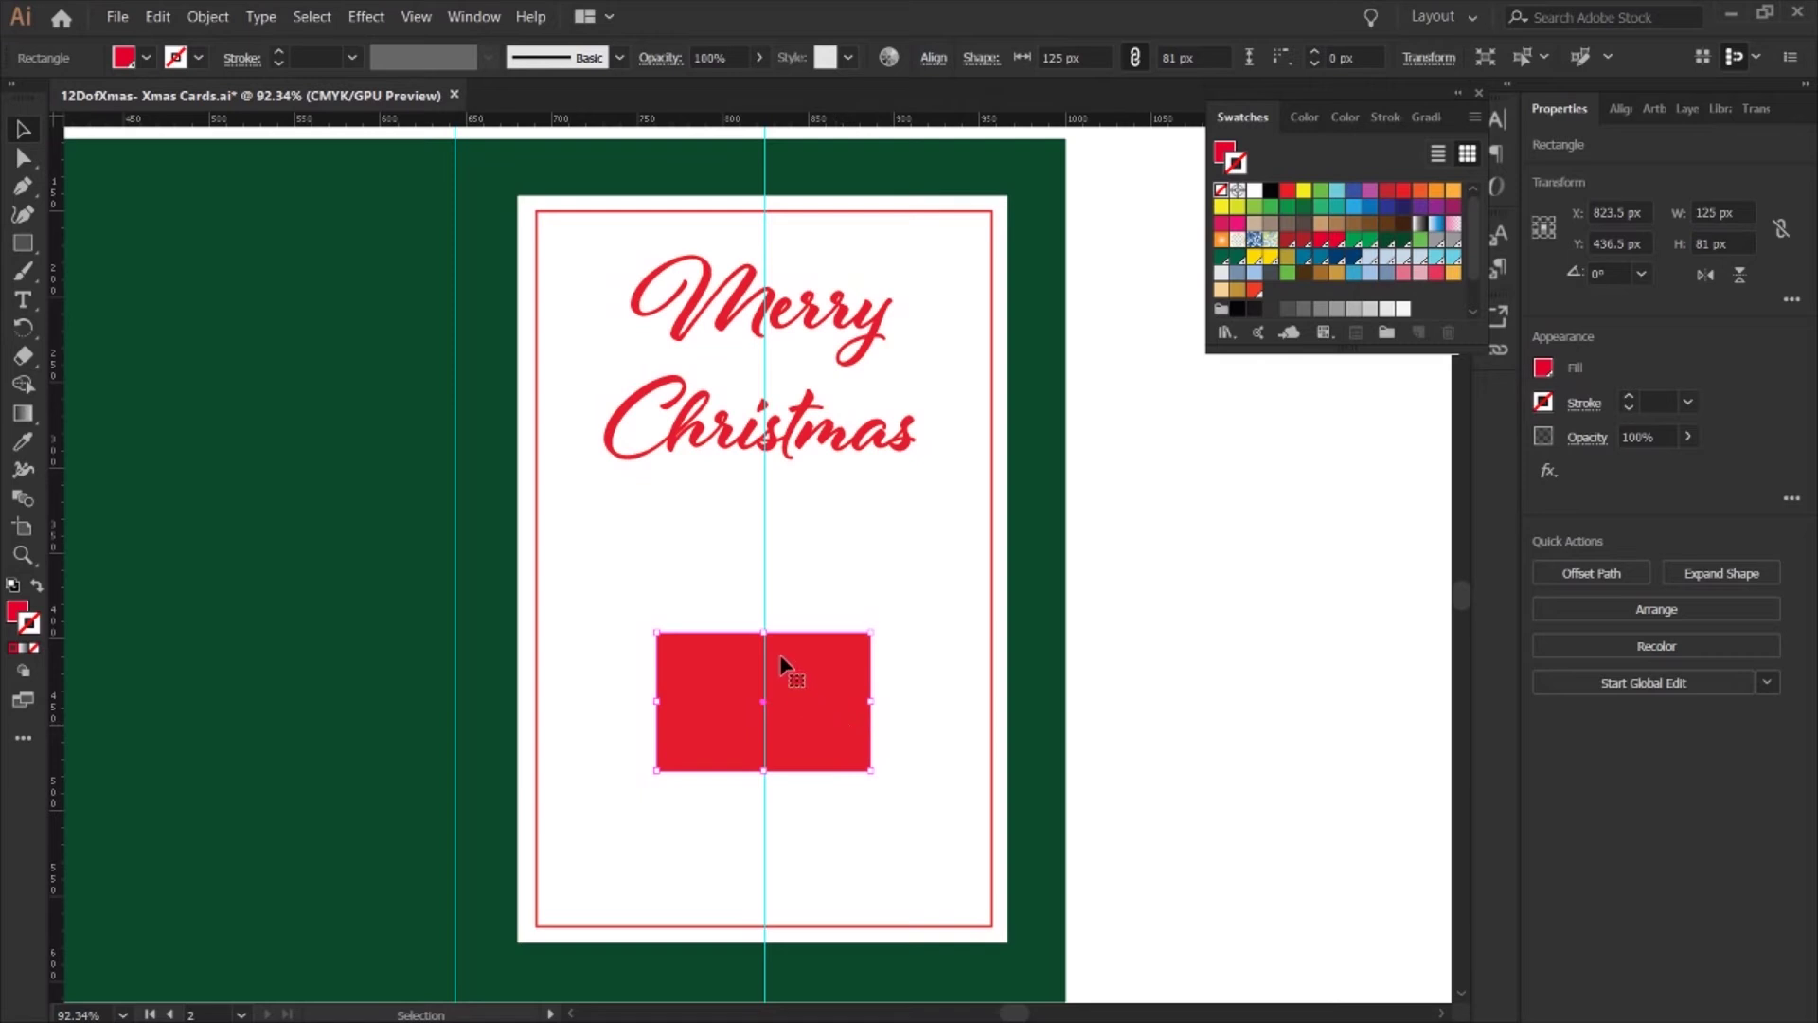
drag(761, 632, 763, 644)
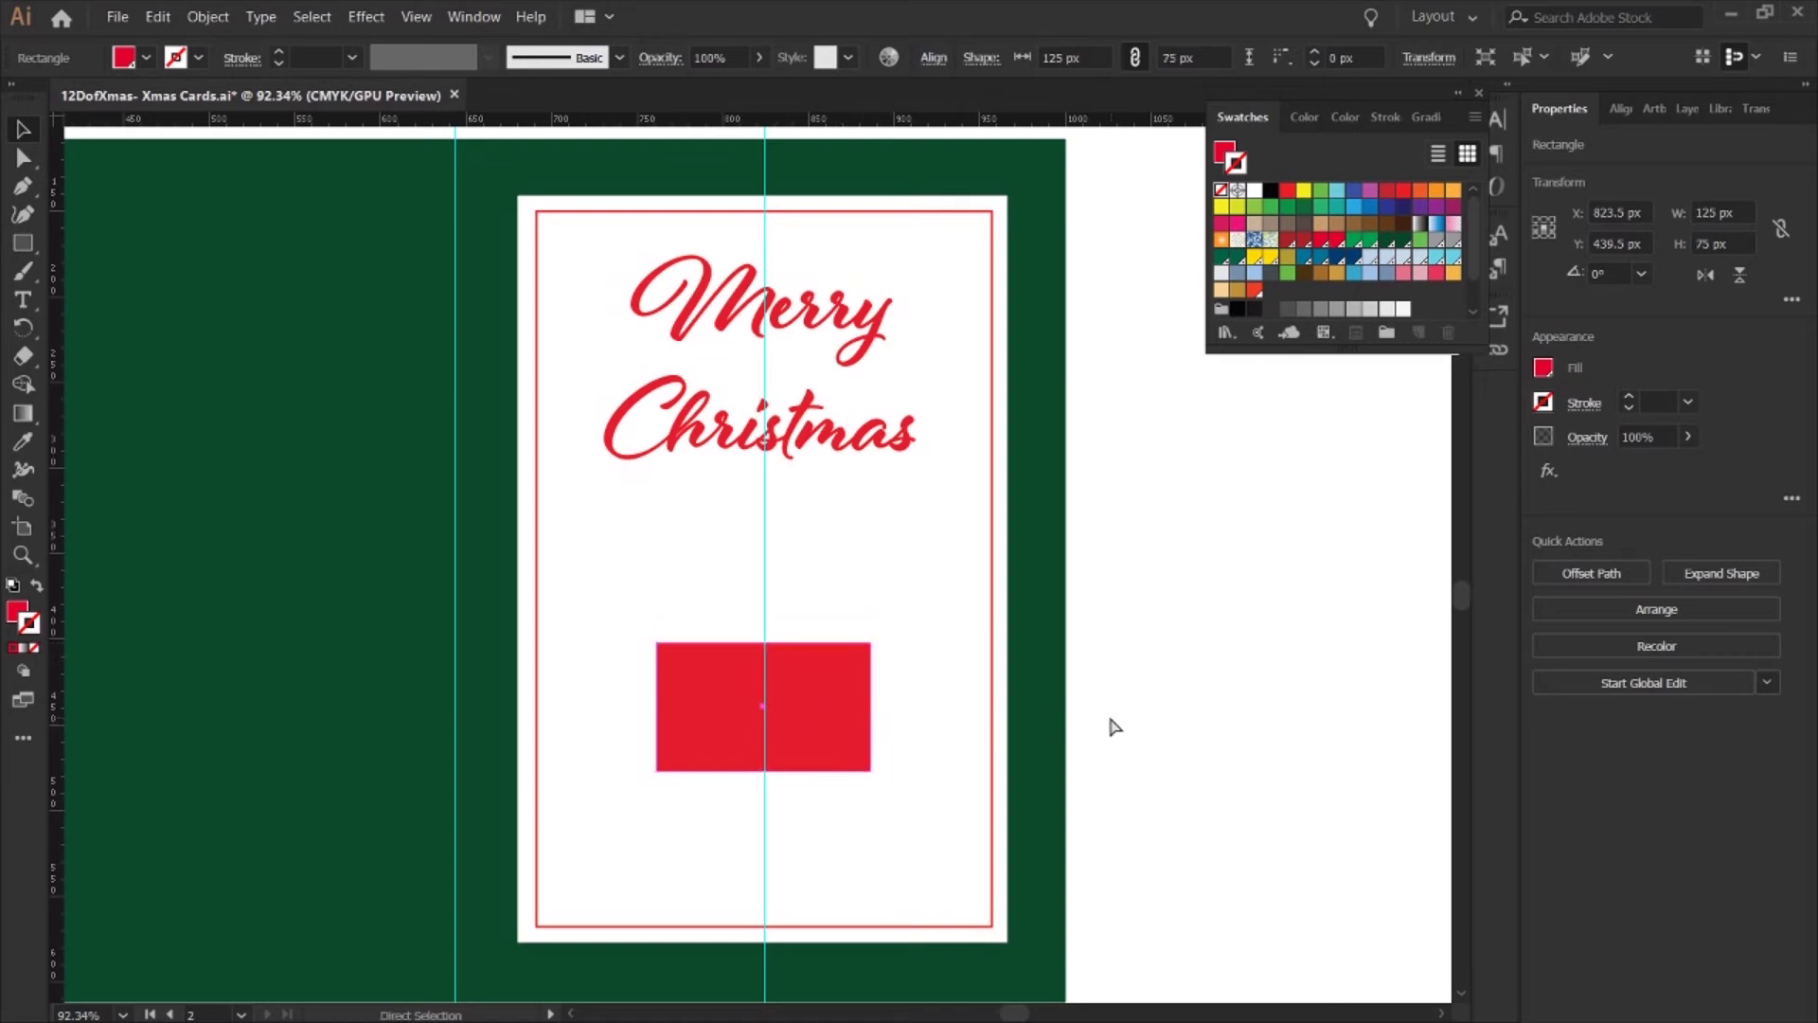
key(v)
key(ctrl+c)
key(ctrl+f)
drag(686, 714, 795, 754)
drag(875, 810, 875, 773)
drag(981, 729, 957, 730)
- Make the cab rectangle taller and wider, then curve its top-left corner and top
click(721, 648)
drag(761, 643, 762, 609)
drag(644, 693, 635, 692)
key(a)
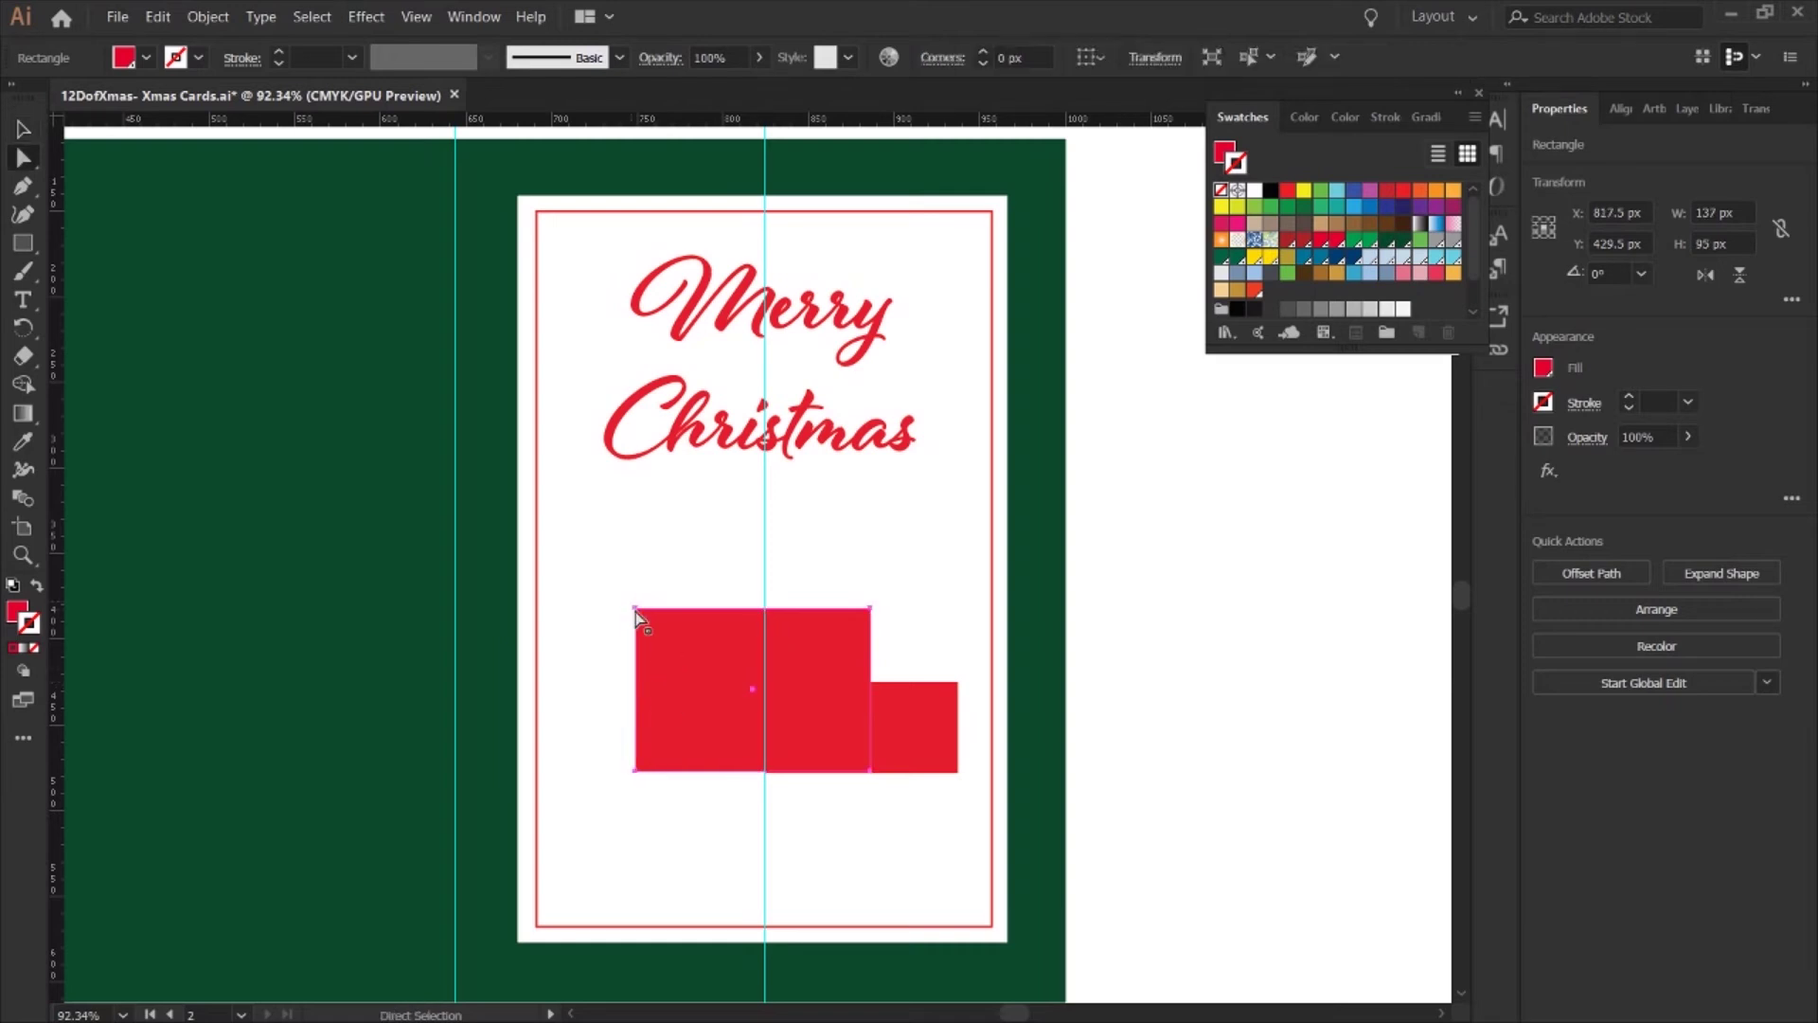
click(634, 609)
drag(634, 611, 577, 579)
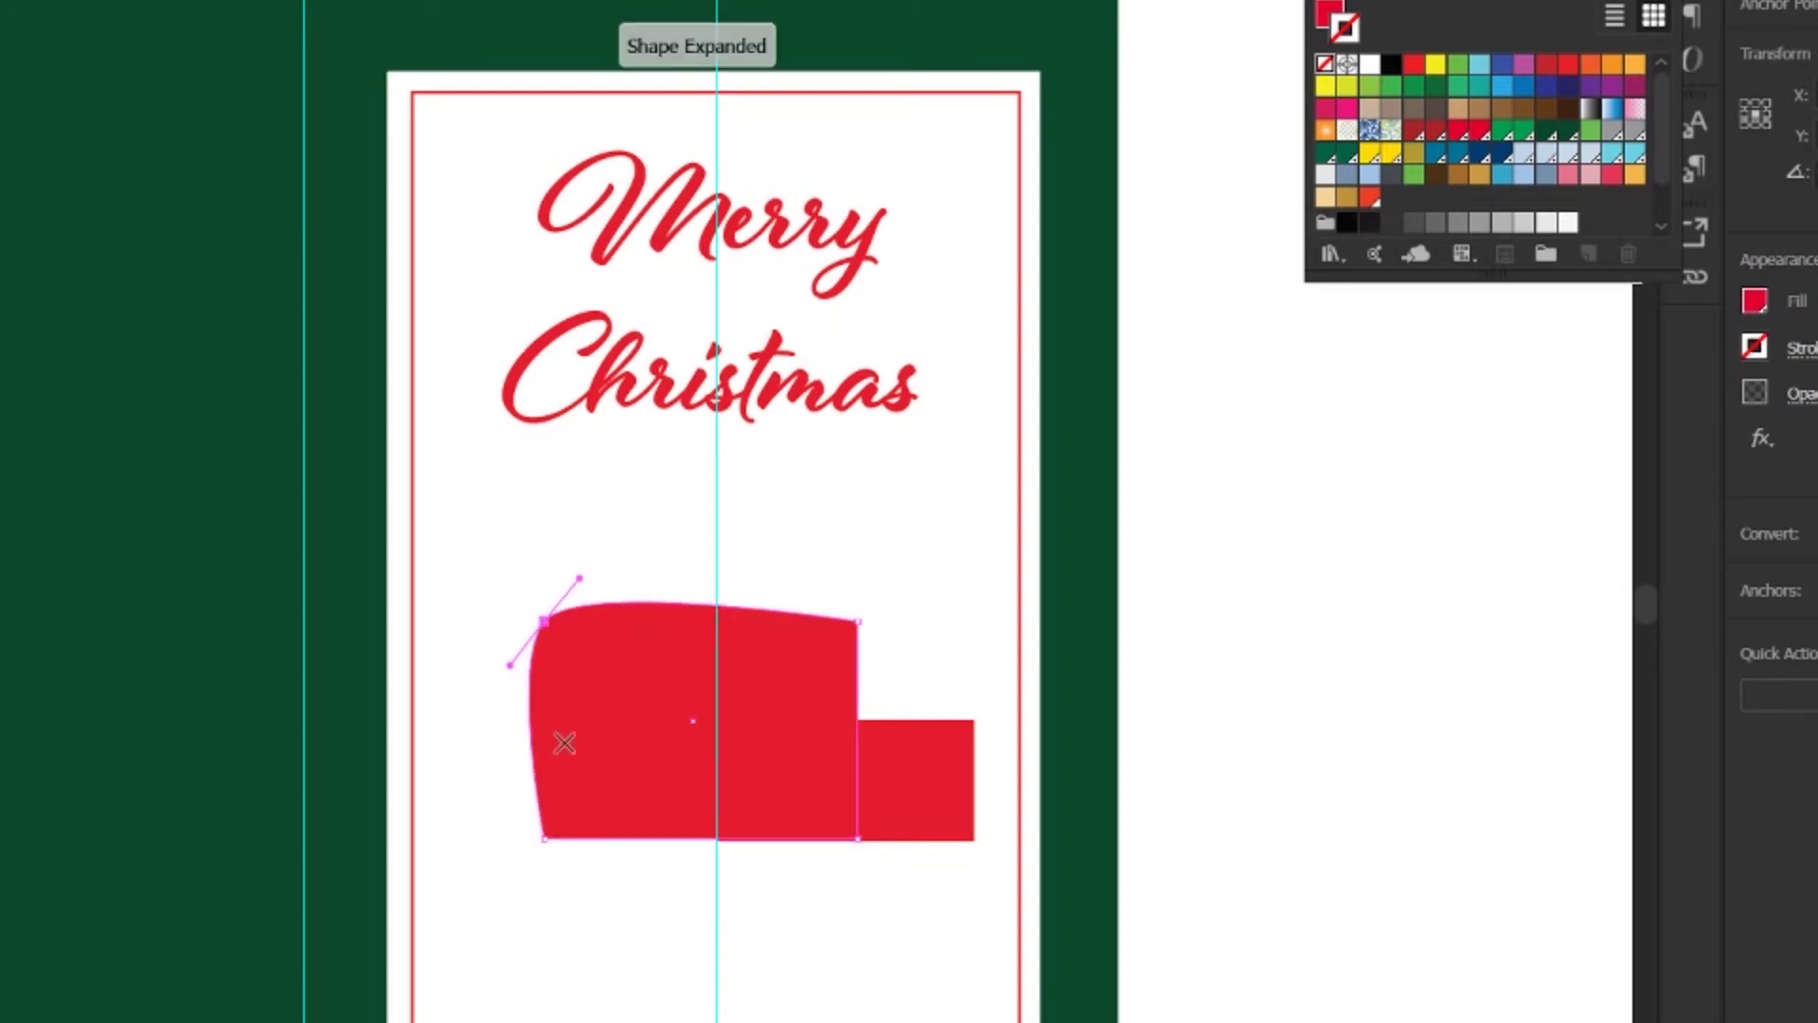
drag(857, 622, 898, 666)
- Round the hood's front top corner and draw a light window oval on the cab
click(942, 784)
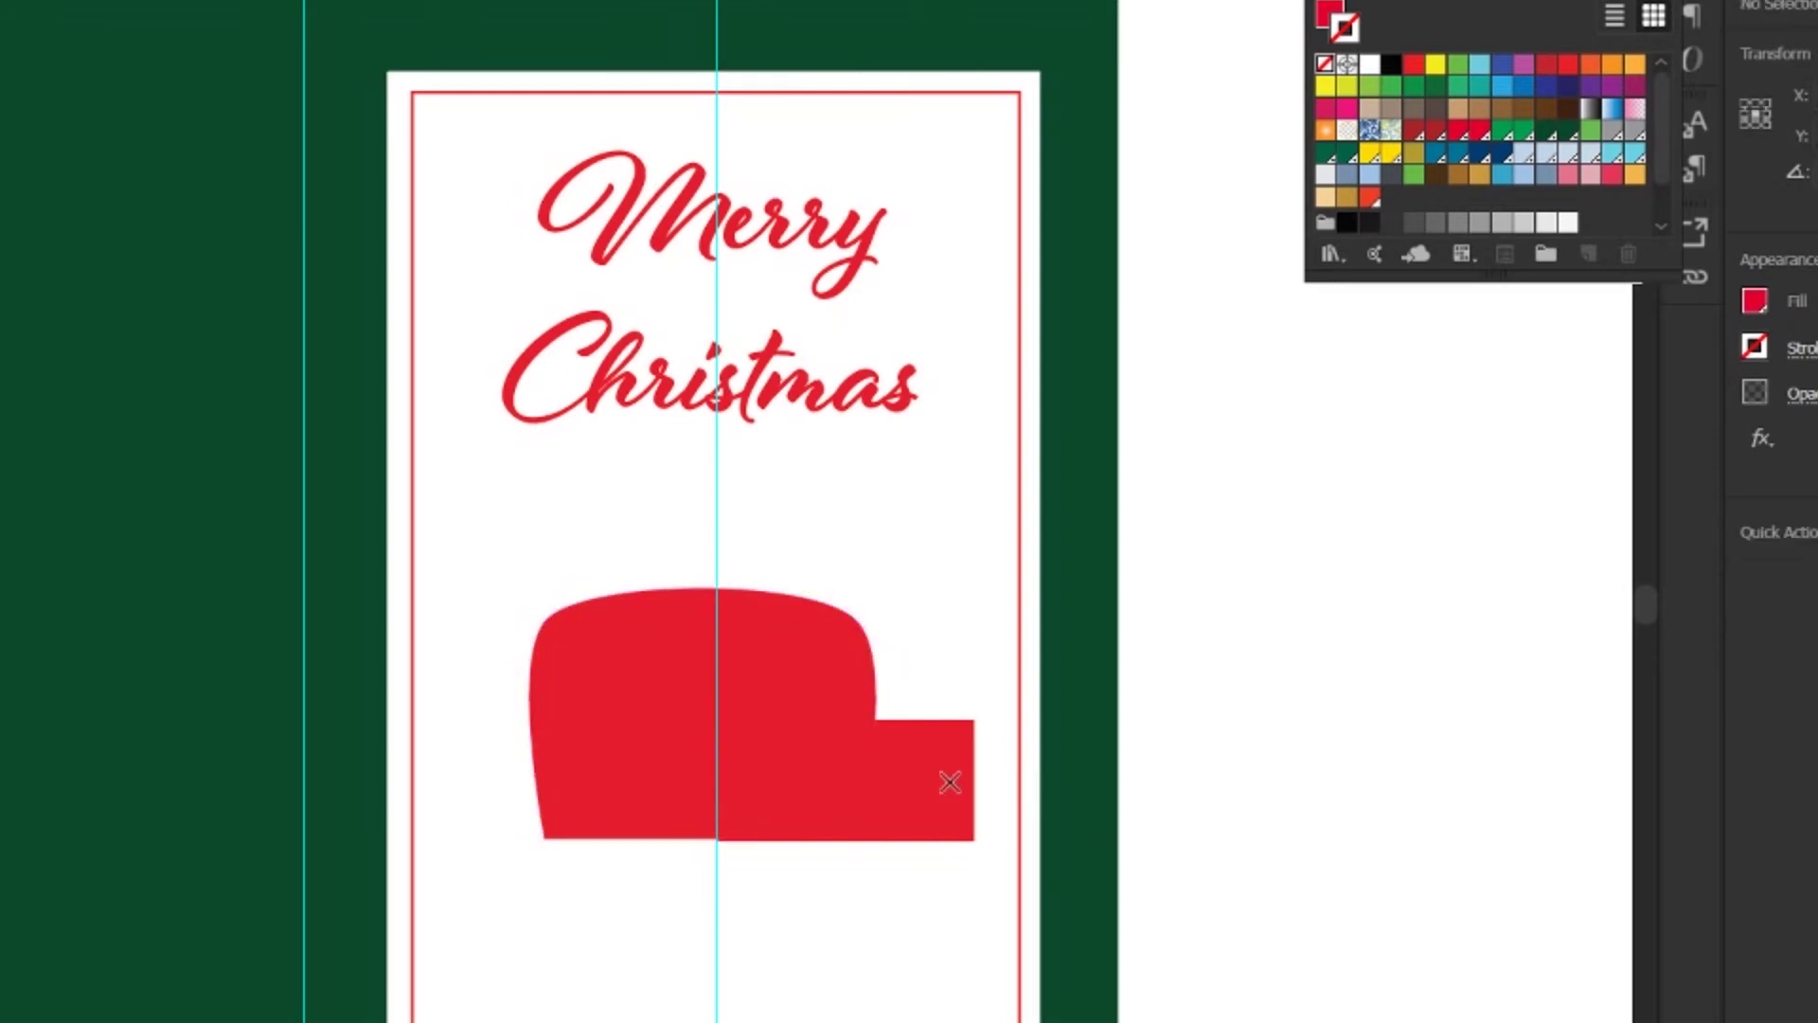
drag(975, 722, 1003, 758)
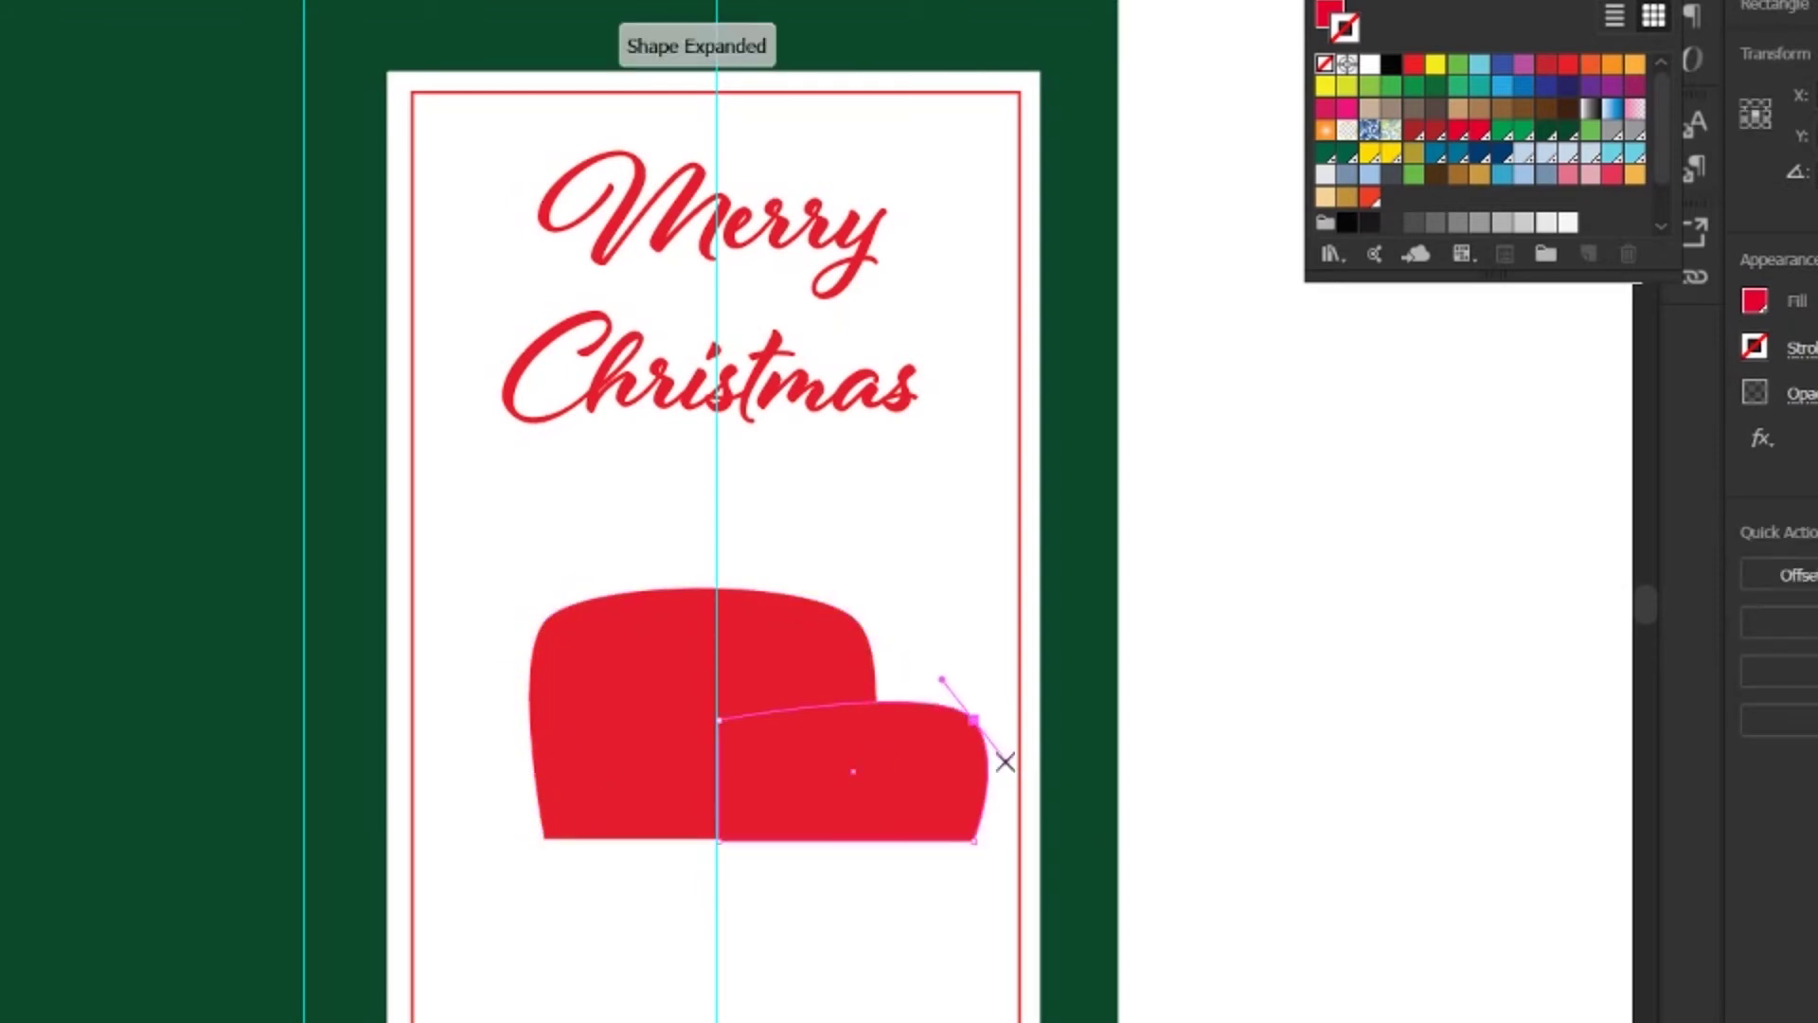
key(ctrl+a)
click(1323, 698)
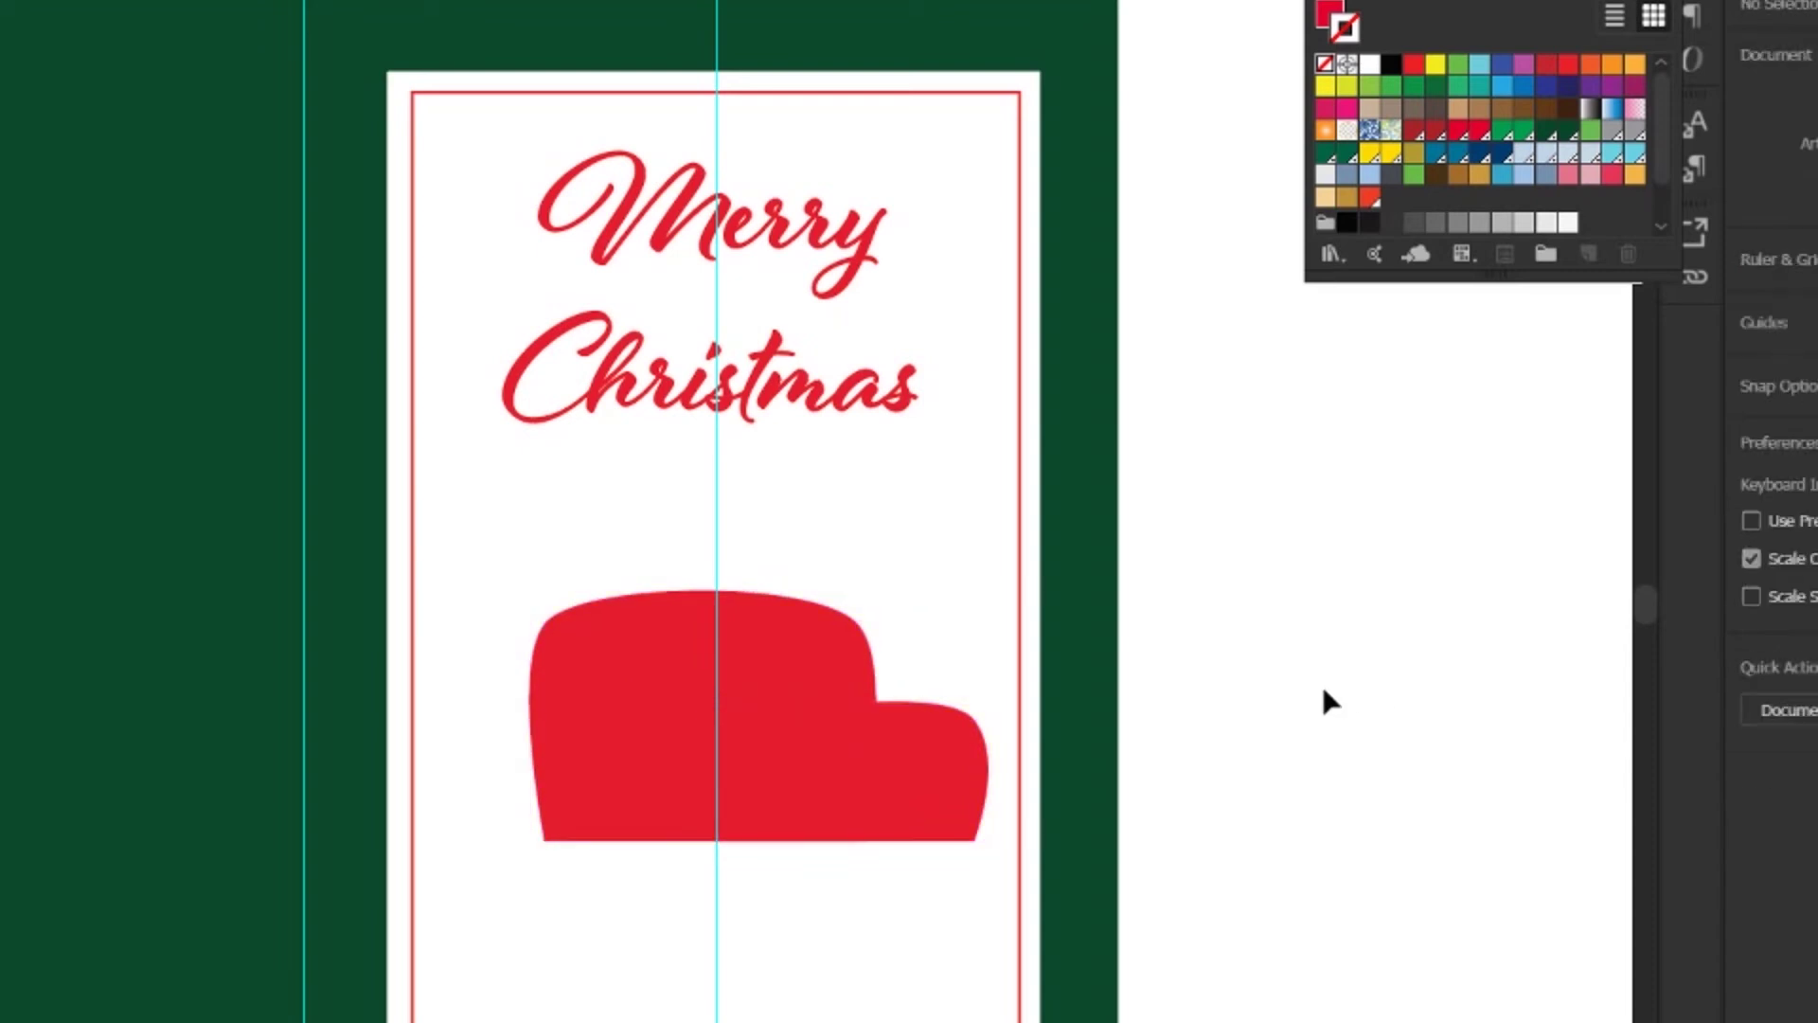
key(l)
drag(754, 641, 971, 757)
- Reshape the cab window oval with a raised top, straight right side and flat bottom
key(z)
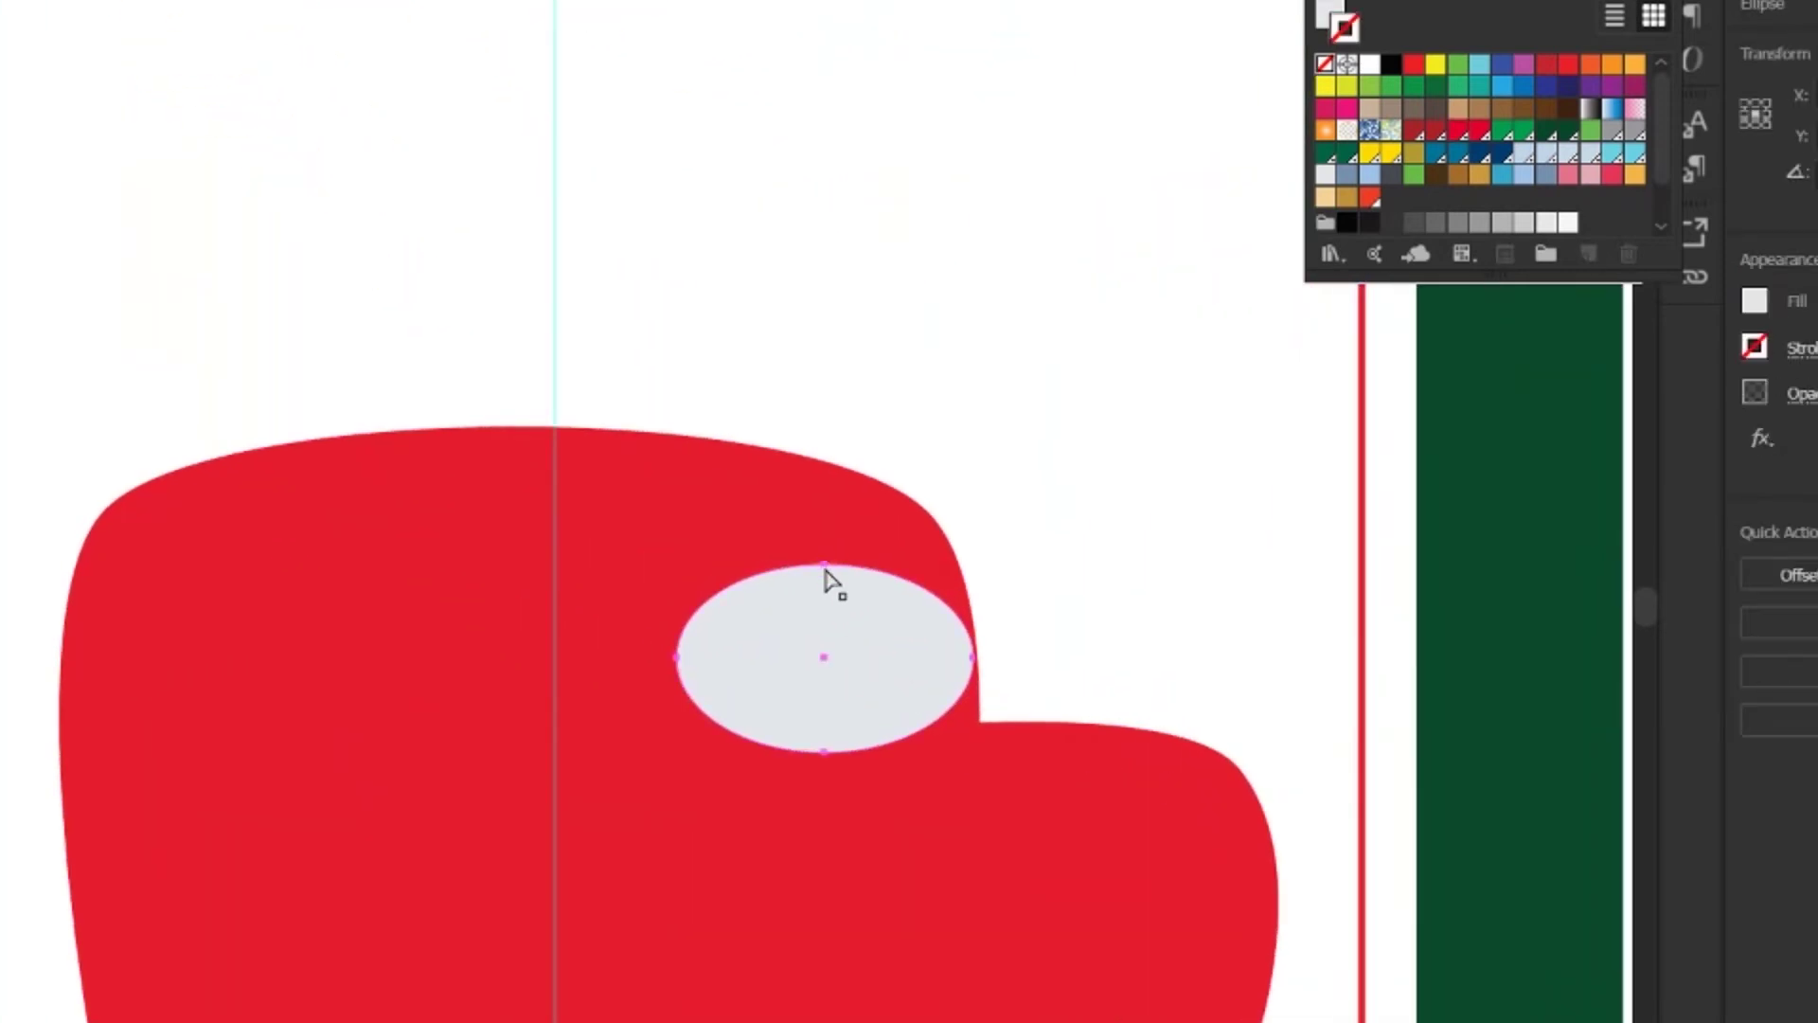
drag(827, 573, 828, 517)
drag(975, 606, 974, 519)
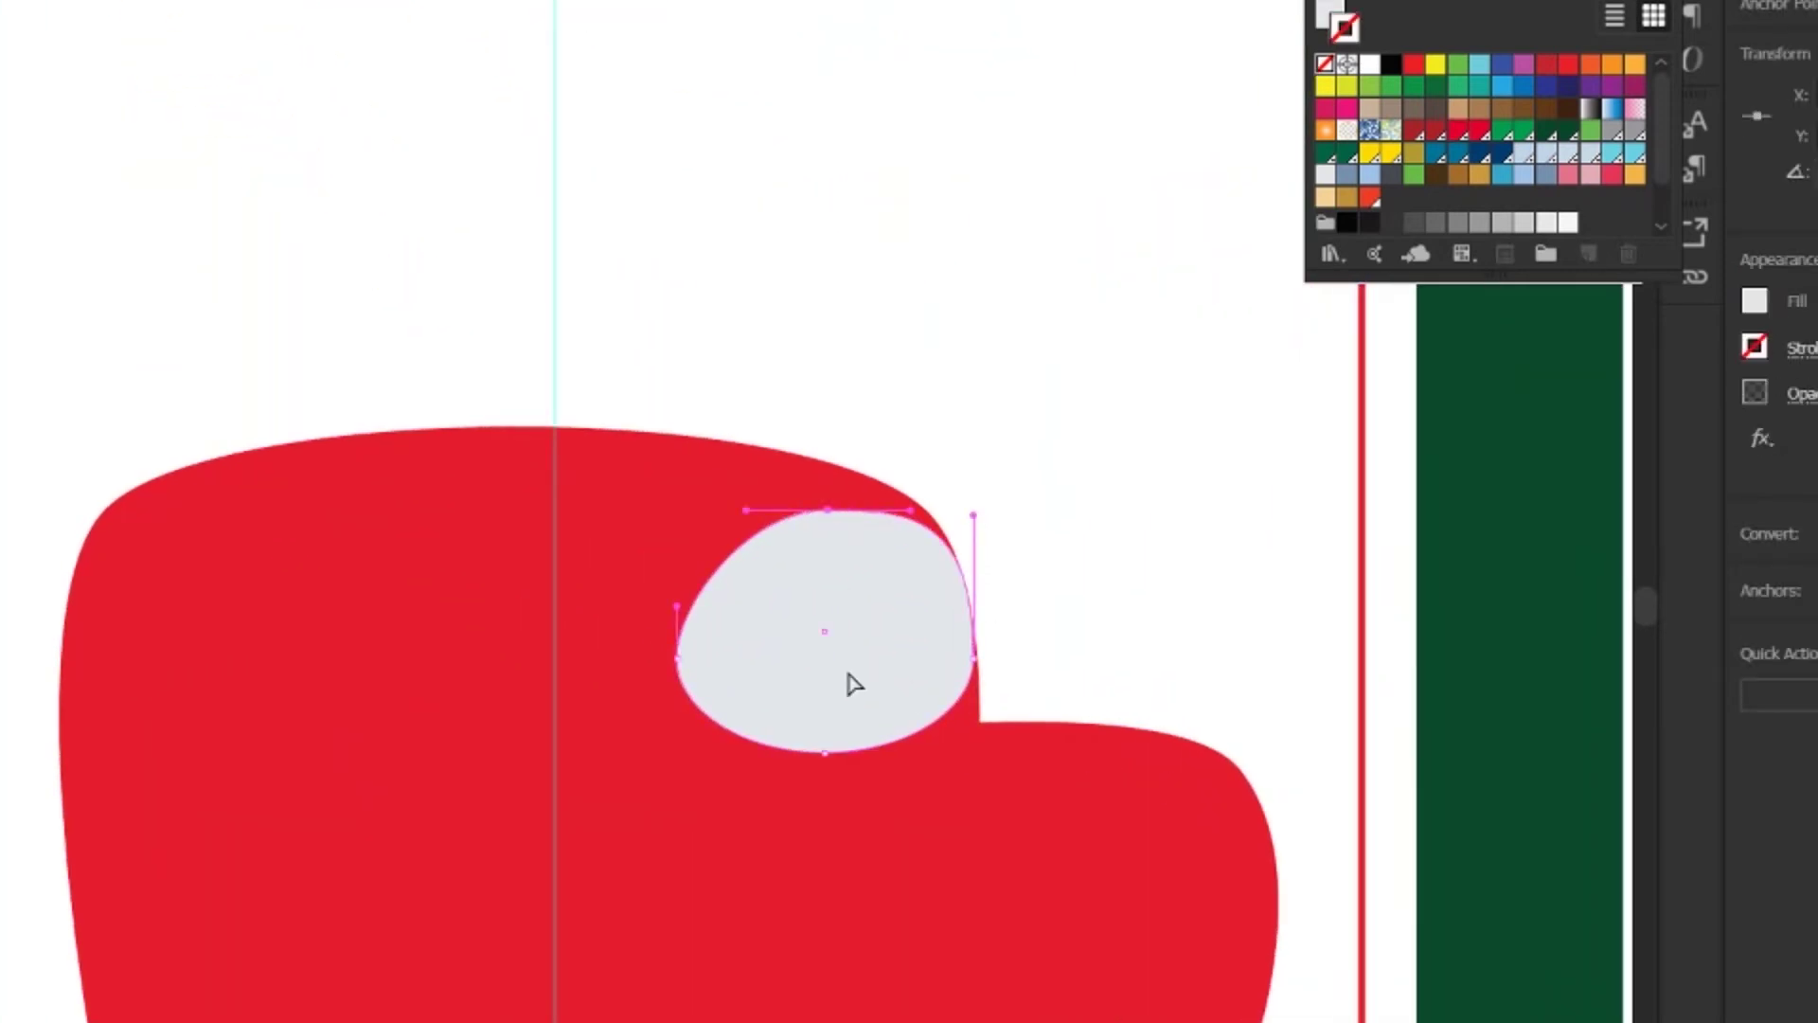
drag(976, 654, 992, 748)
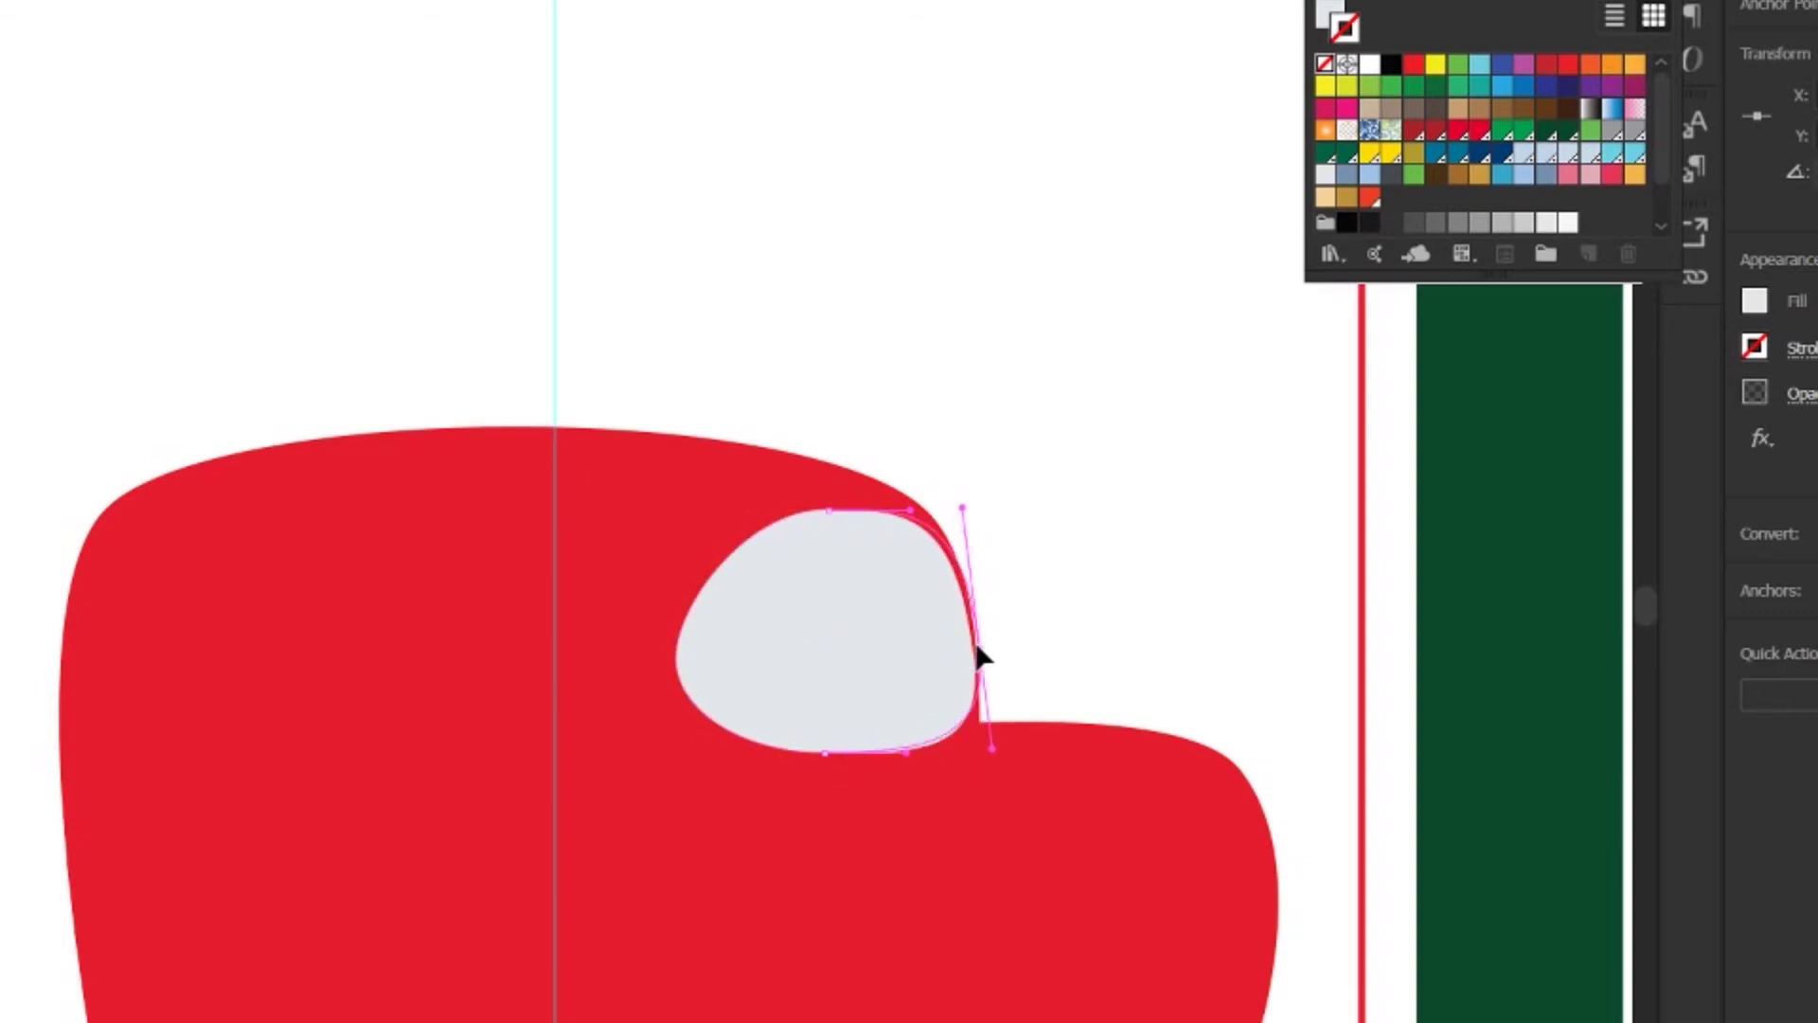
drag(980, 654, 978, 637)
drag(911, 753, 968, 744)
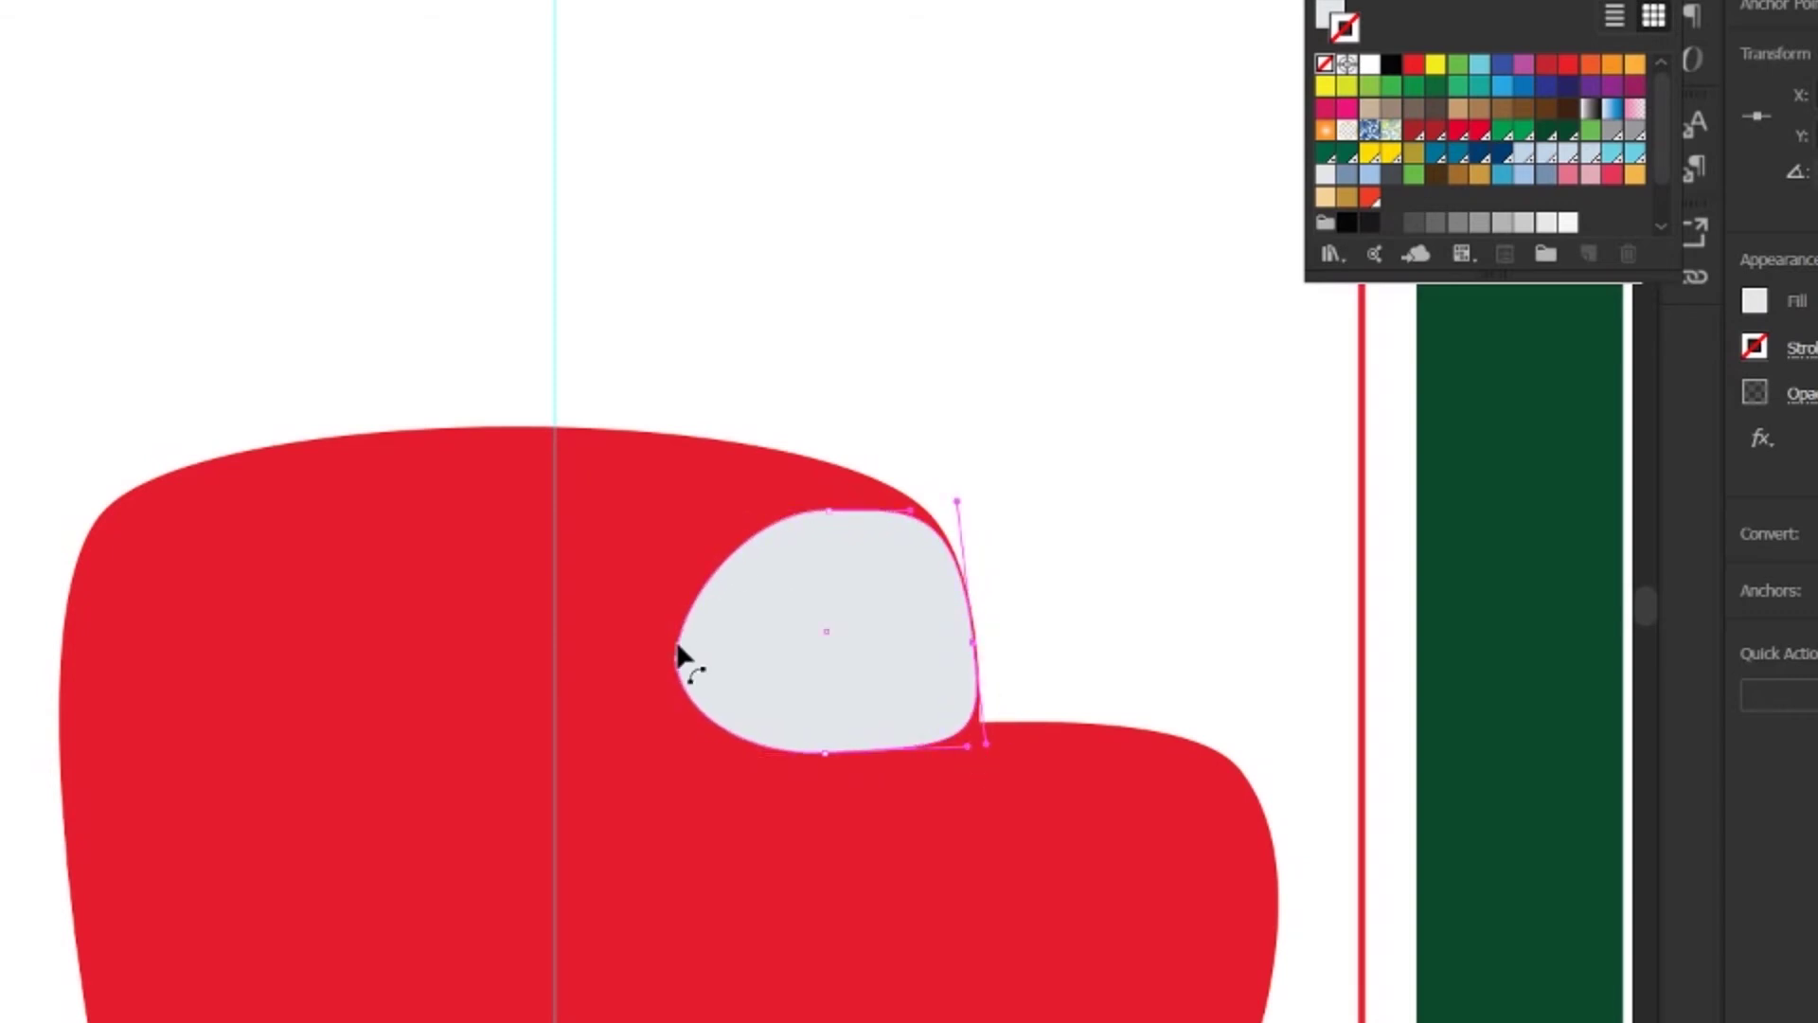
drag(678, 654, 645, 539)
key(ctrl+shift+a)
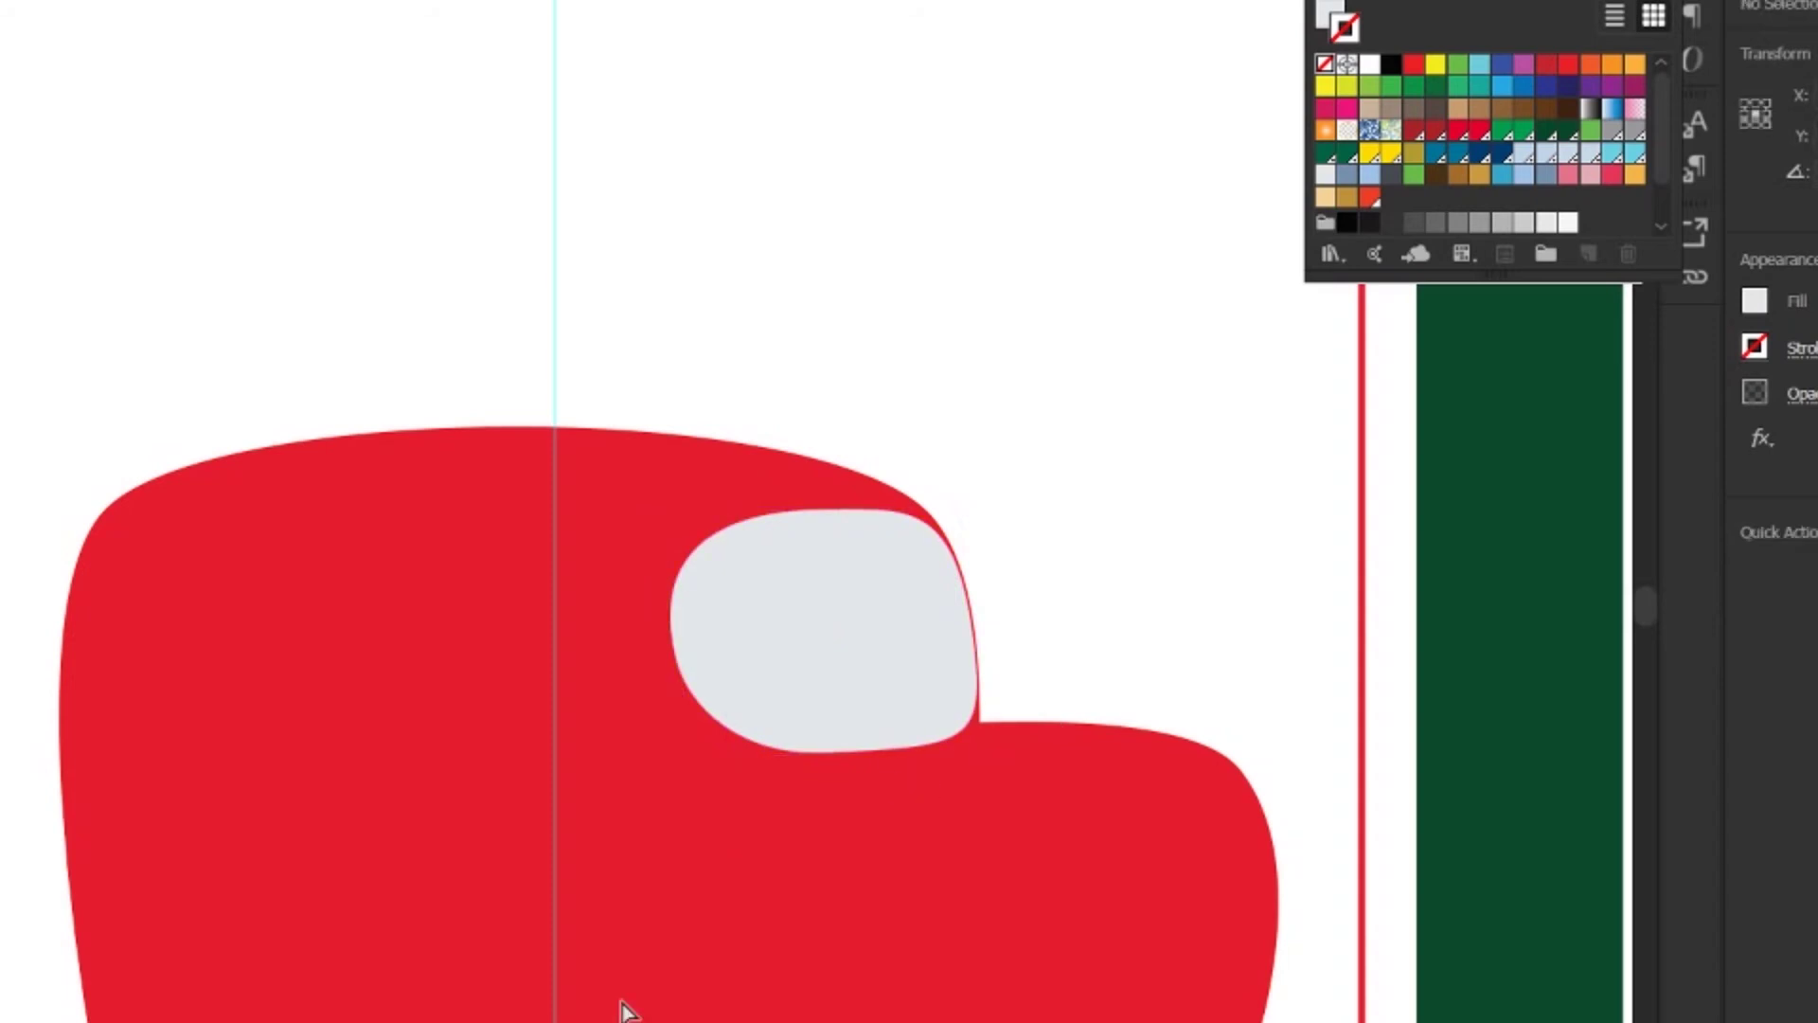
- Bend the hood's bottom into a wide wheel arch and slant the cab's edges
scroll(621, 1007, down, 2)
scroll(622, 1007, left, 2)
click(1103, 965)
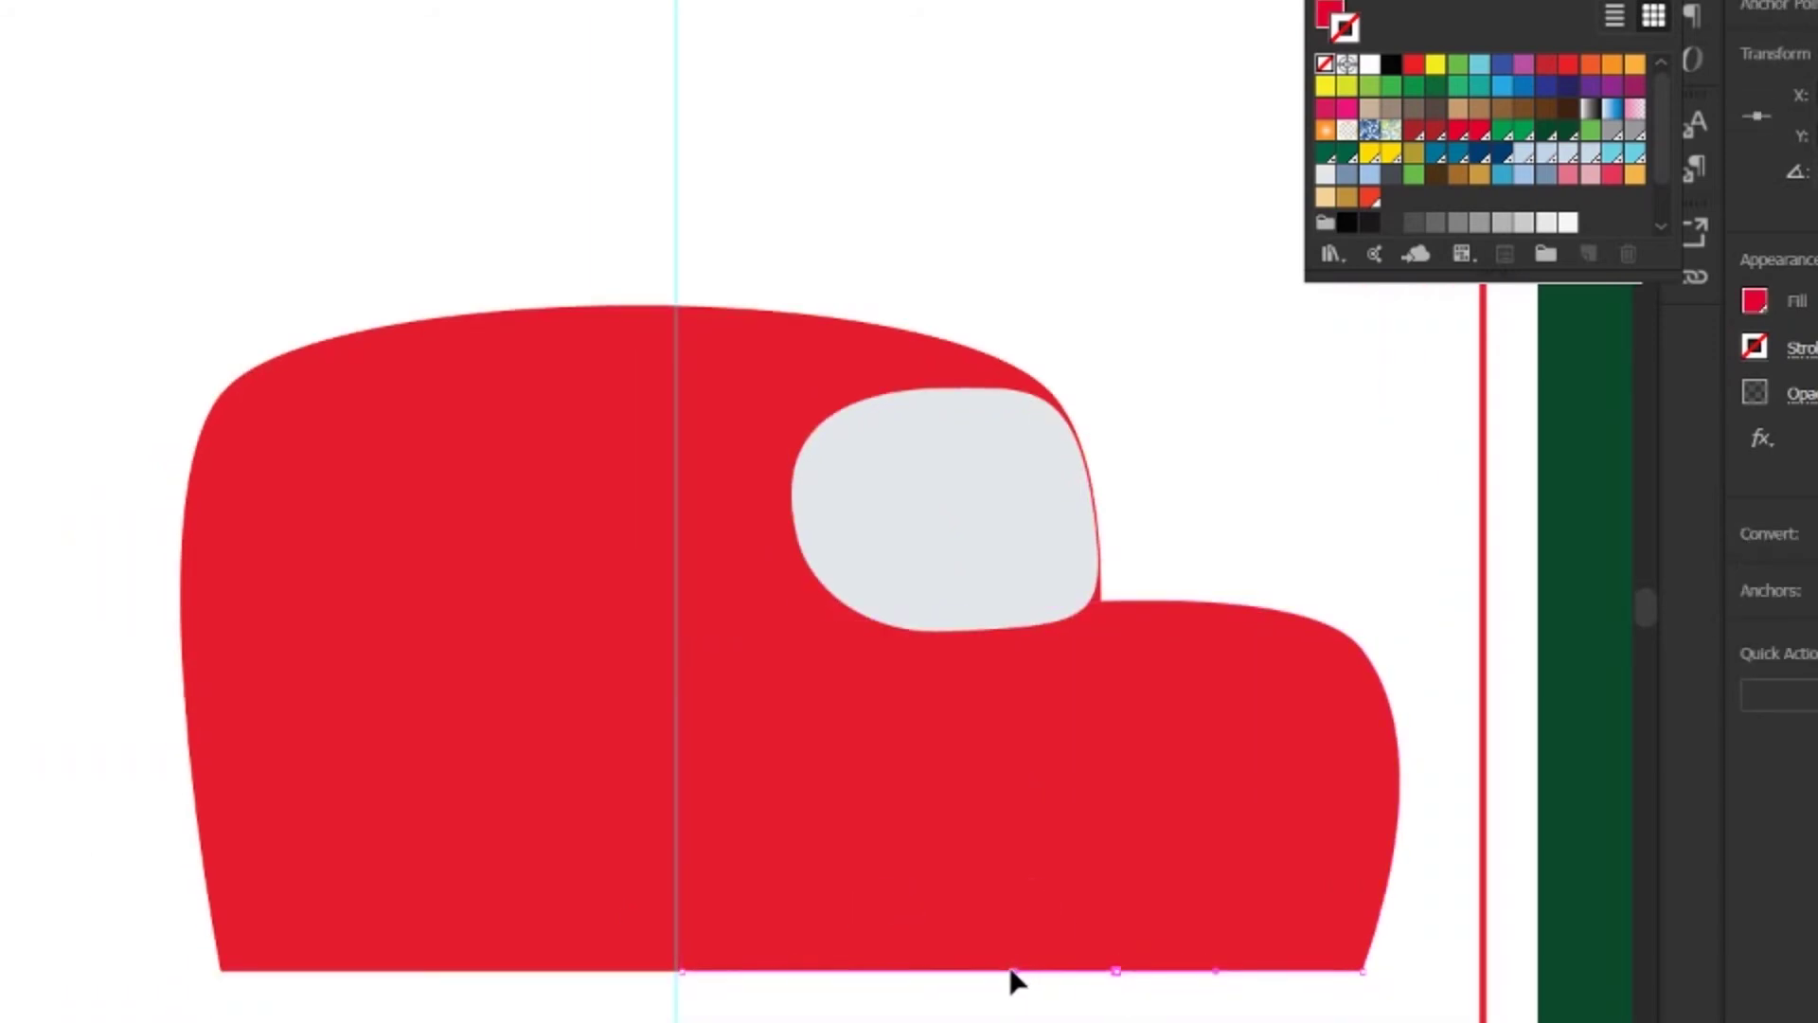
drag(1128, 986, 1108, 860)
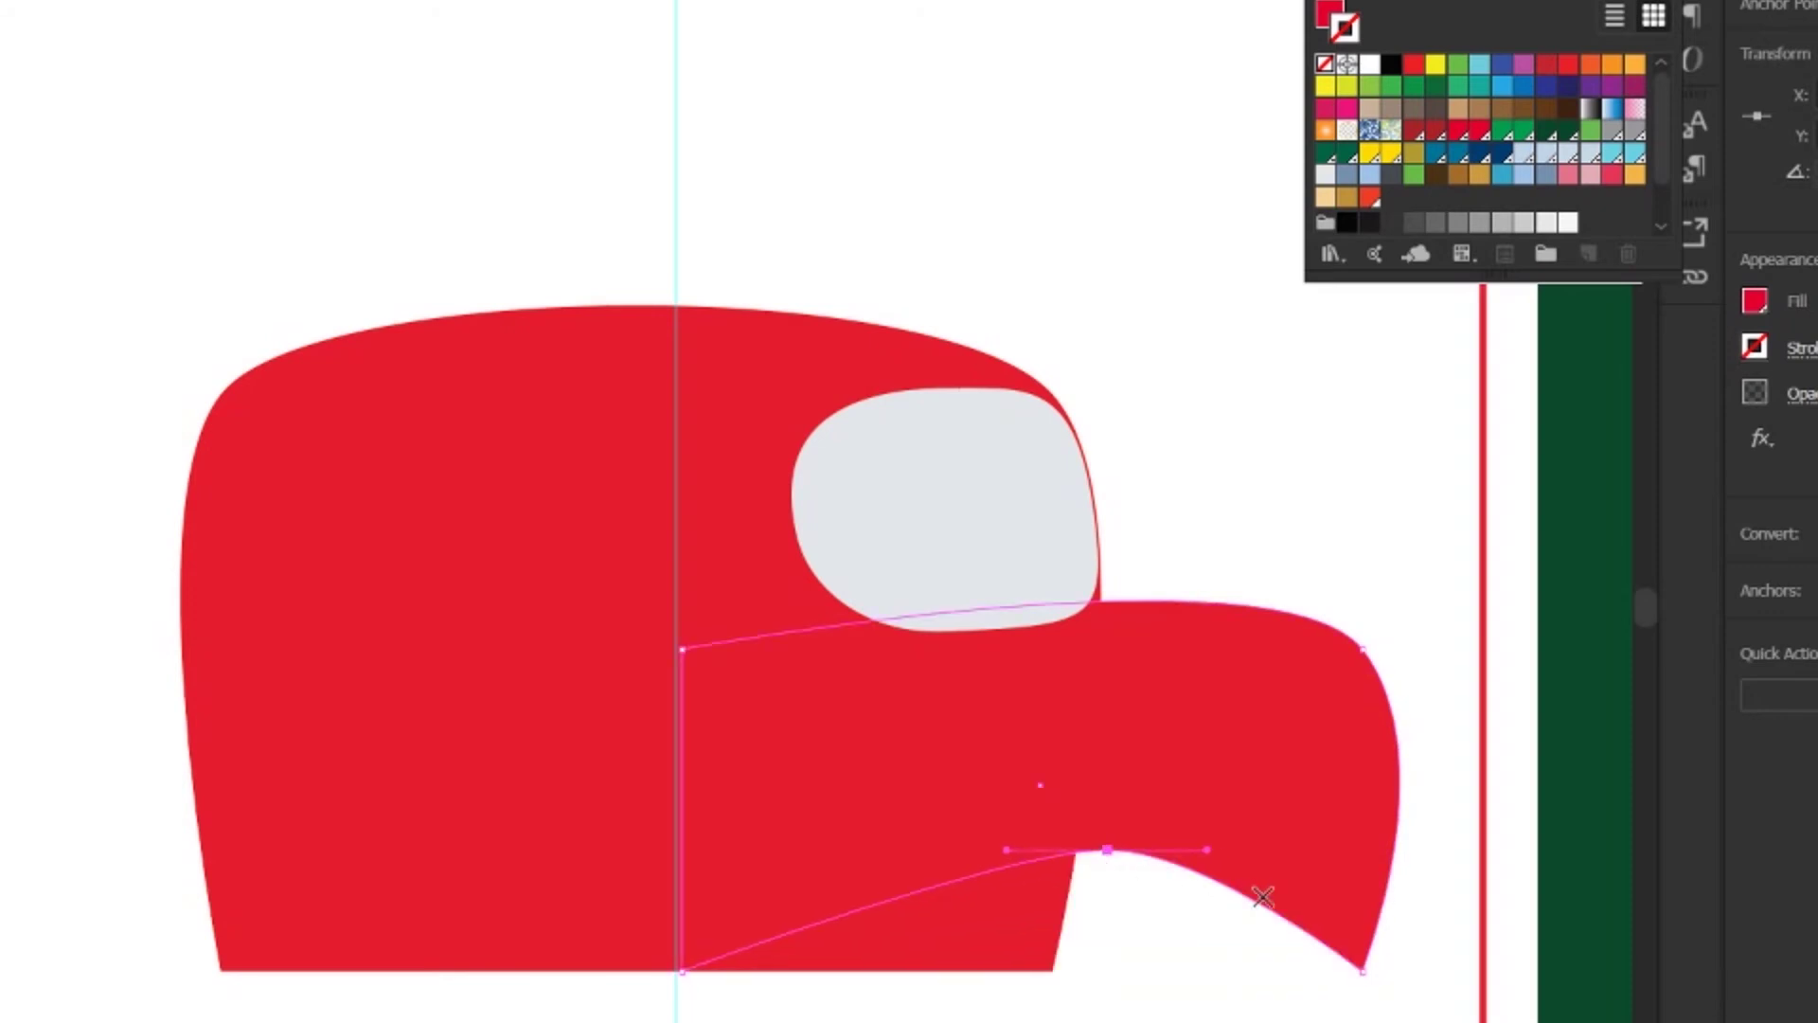
drag(1266, 909, 1267, 990)
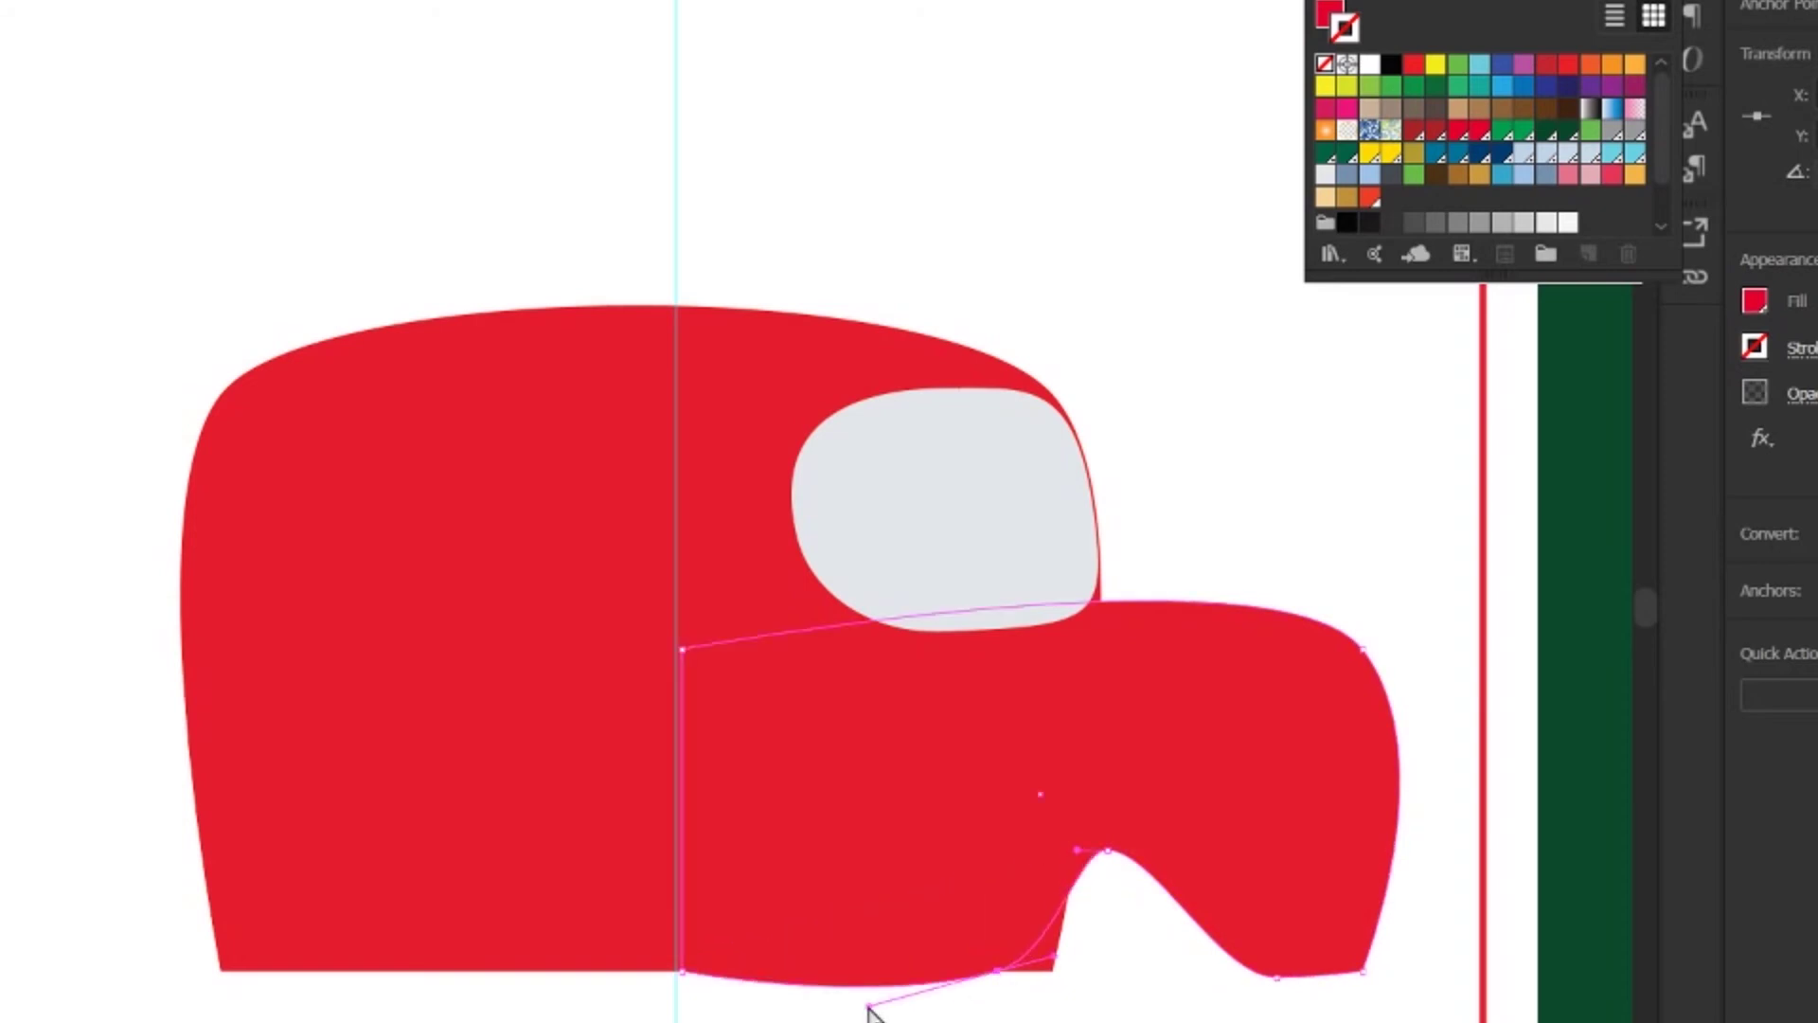
click(1056, 964)
drag(1053, 976, 991, 971)
drag(1162, 514, 1201, 540)
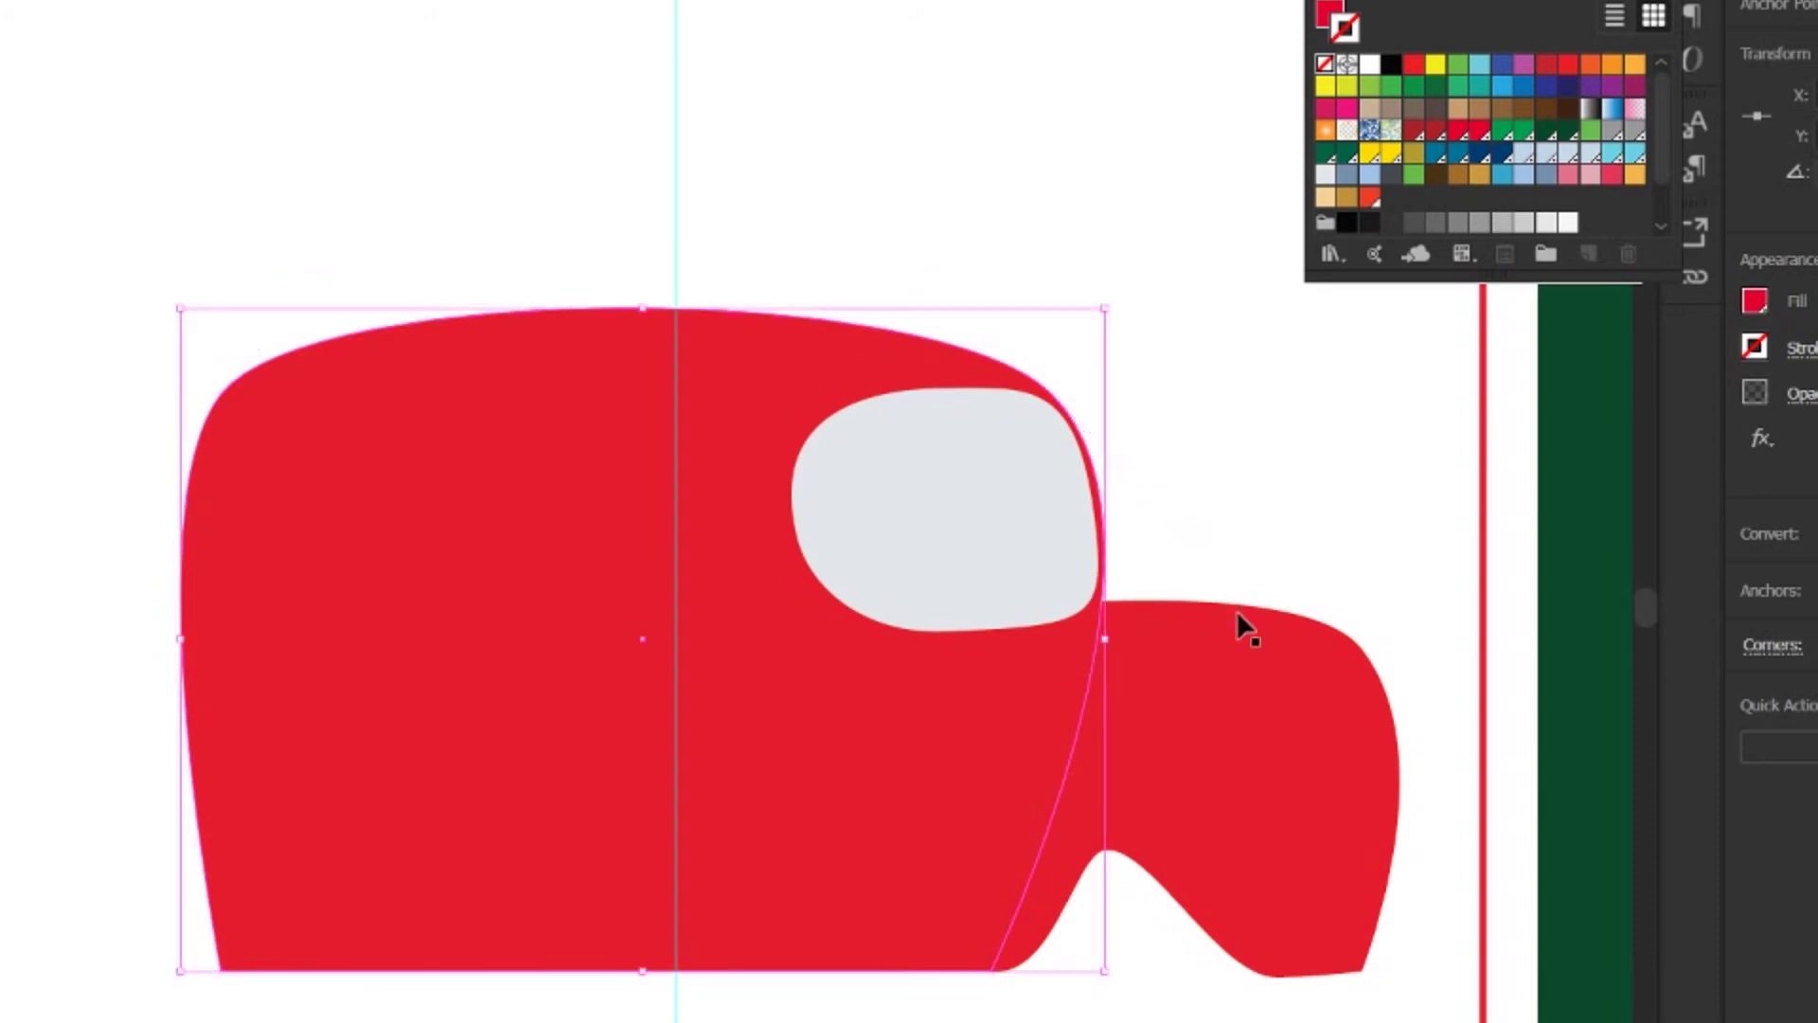
click(1180, 833)
drag(1077, 851, 1004, 849)
drag(1153, 850, 1290, 843)
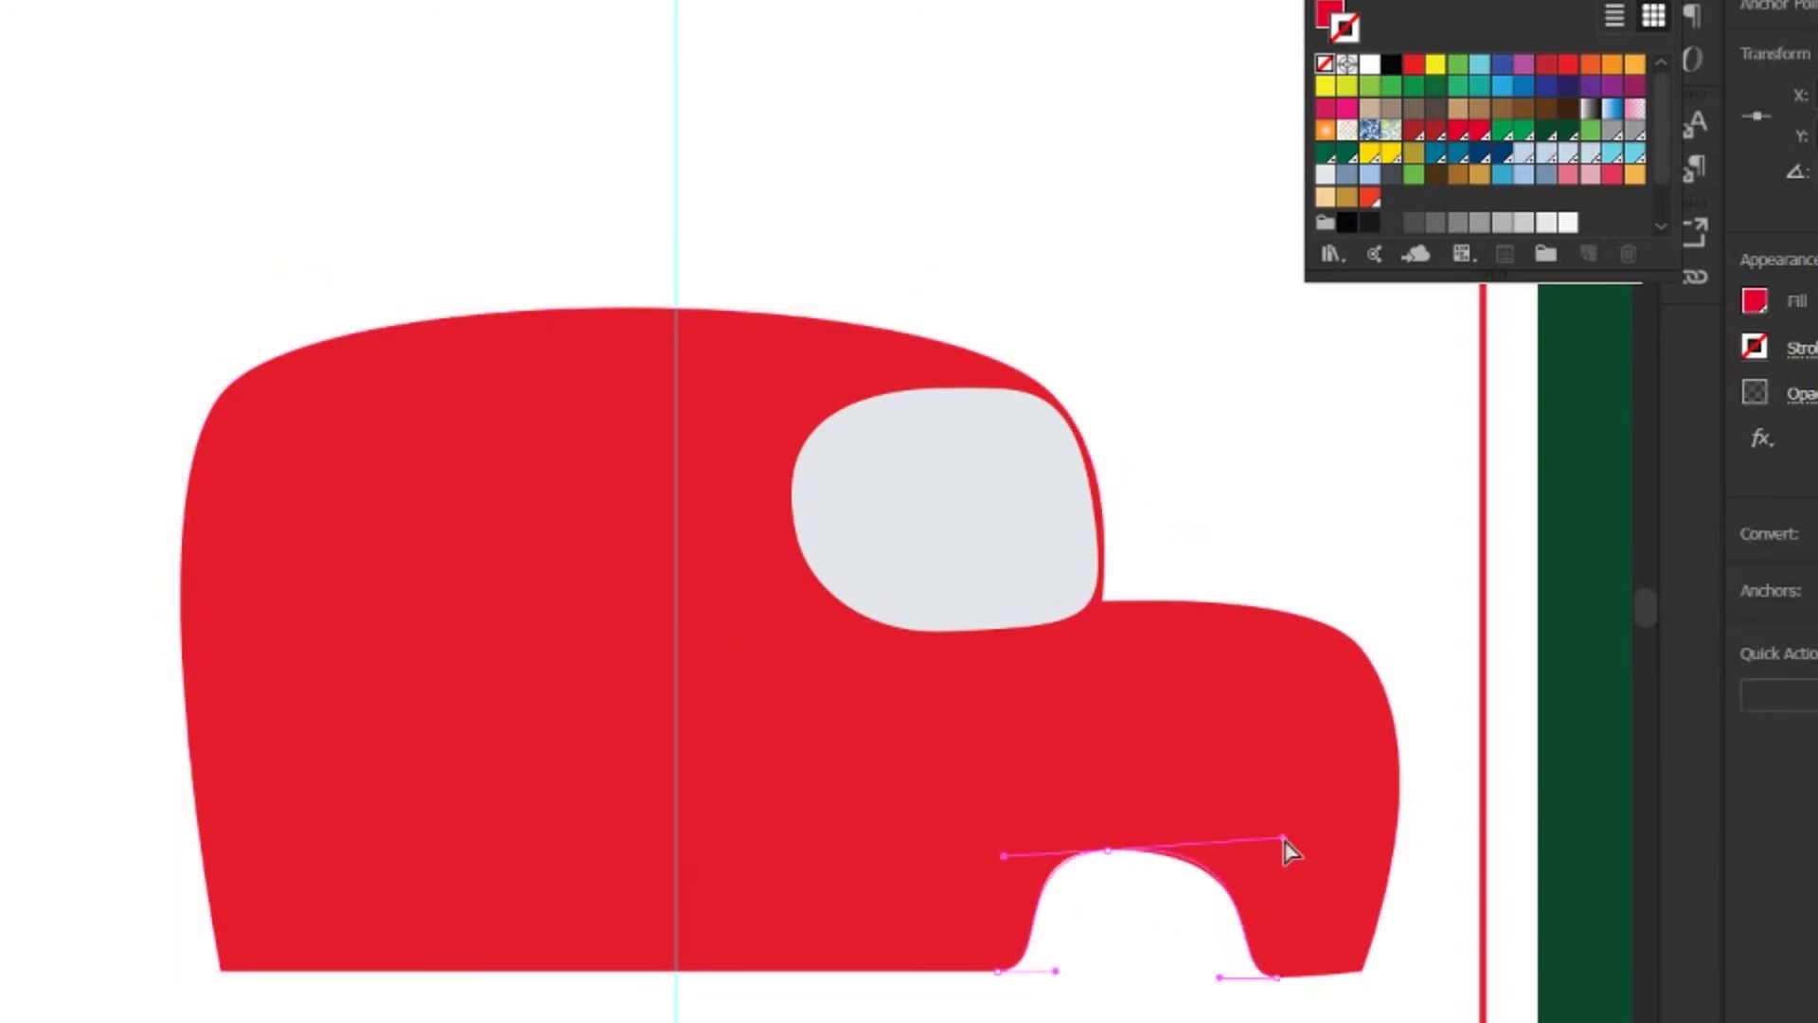
- Add a point on the body's bottom edge and pull it up into a rounded rear wheel arch
scroll(1042, 781, down, 2)
scroll(1041, 782, left, 1)
click(393, 824)
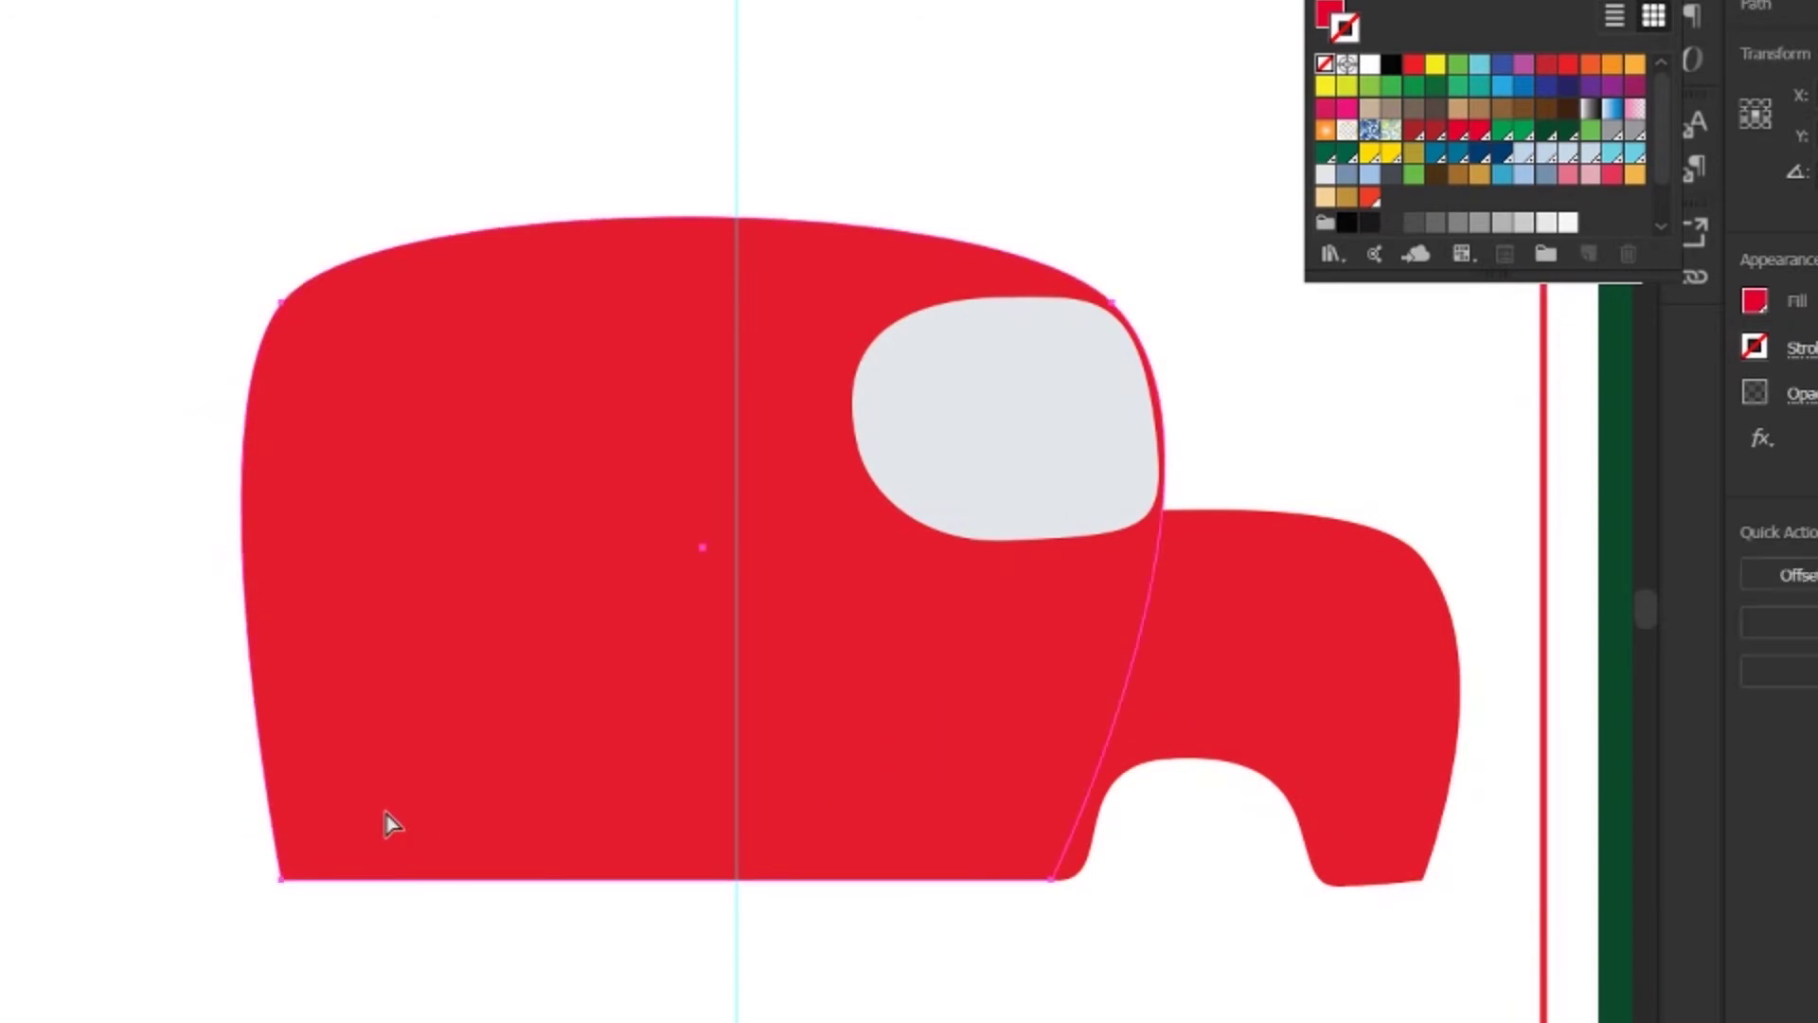
click(469, 879)
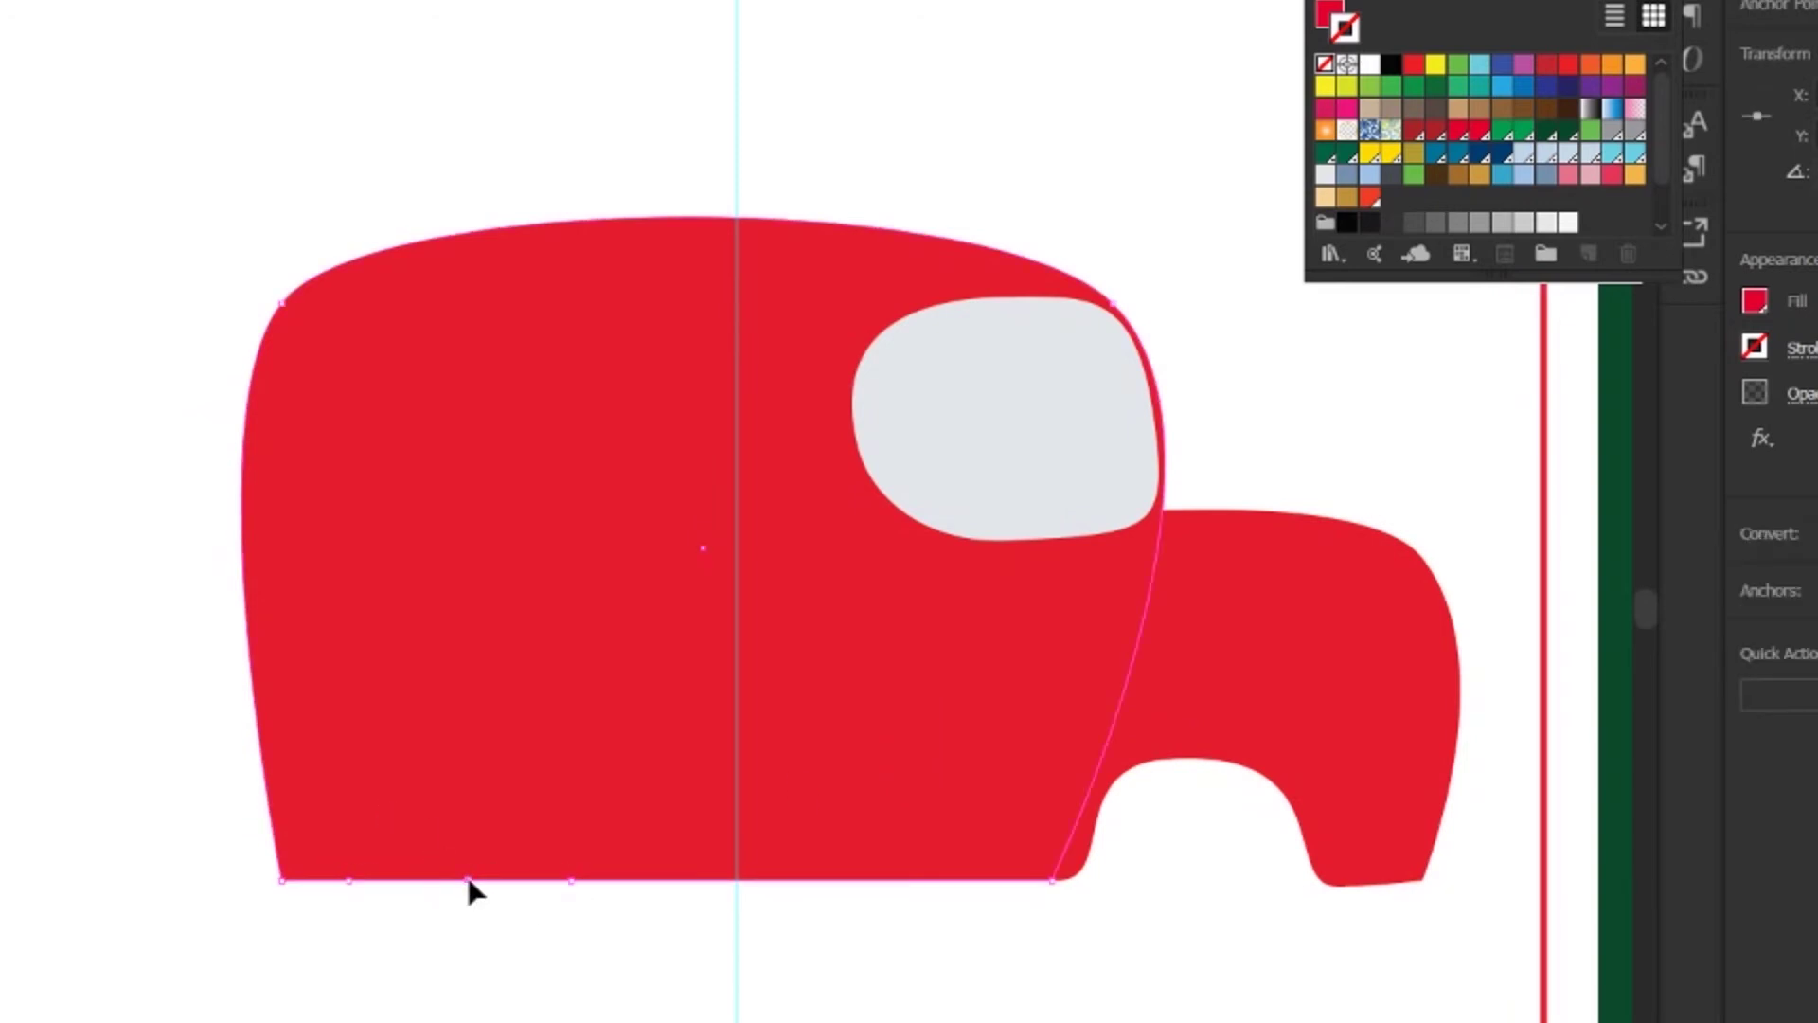
drag(469, 879, 309, 769)
click(1291, 824)
- Smooth the front wheel arch's curve on the truck body
scroll(1291, 824, right, 1)
click(1137, 760)
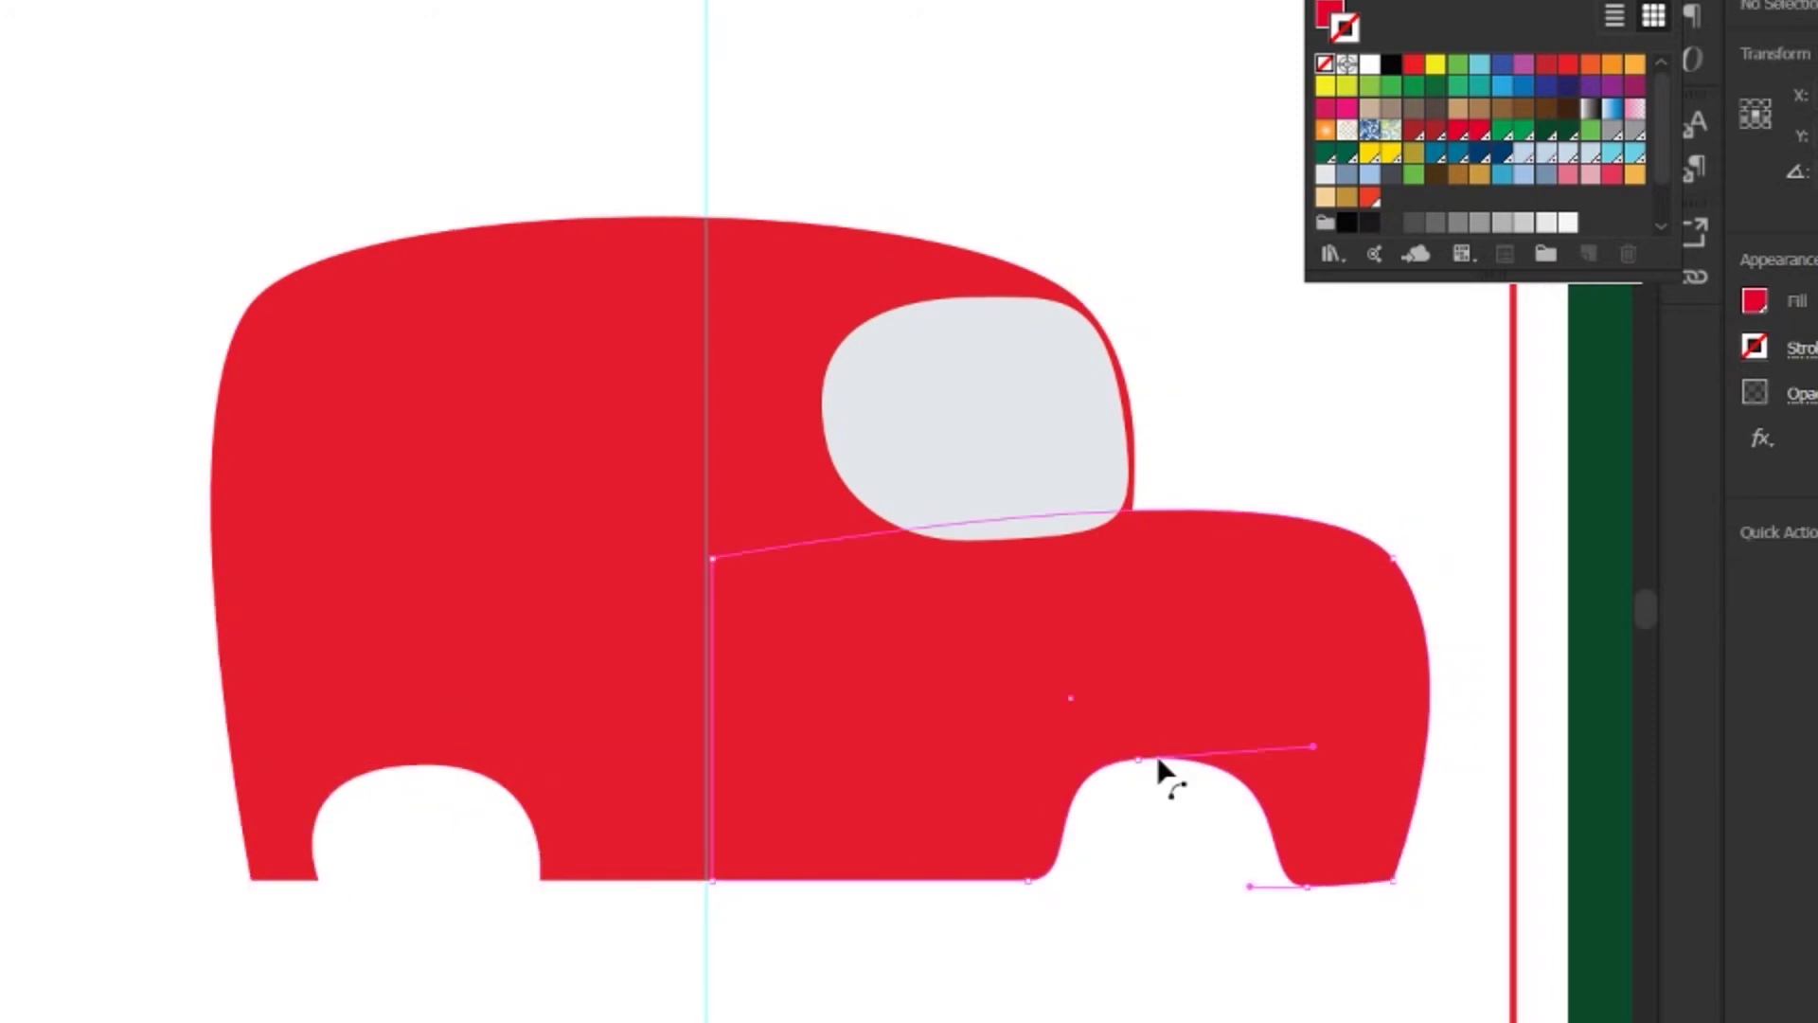
drag(1034, 765, 1067, 771)
click(1510, 962)
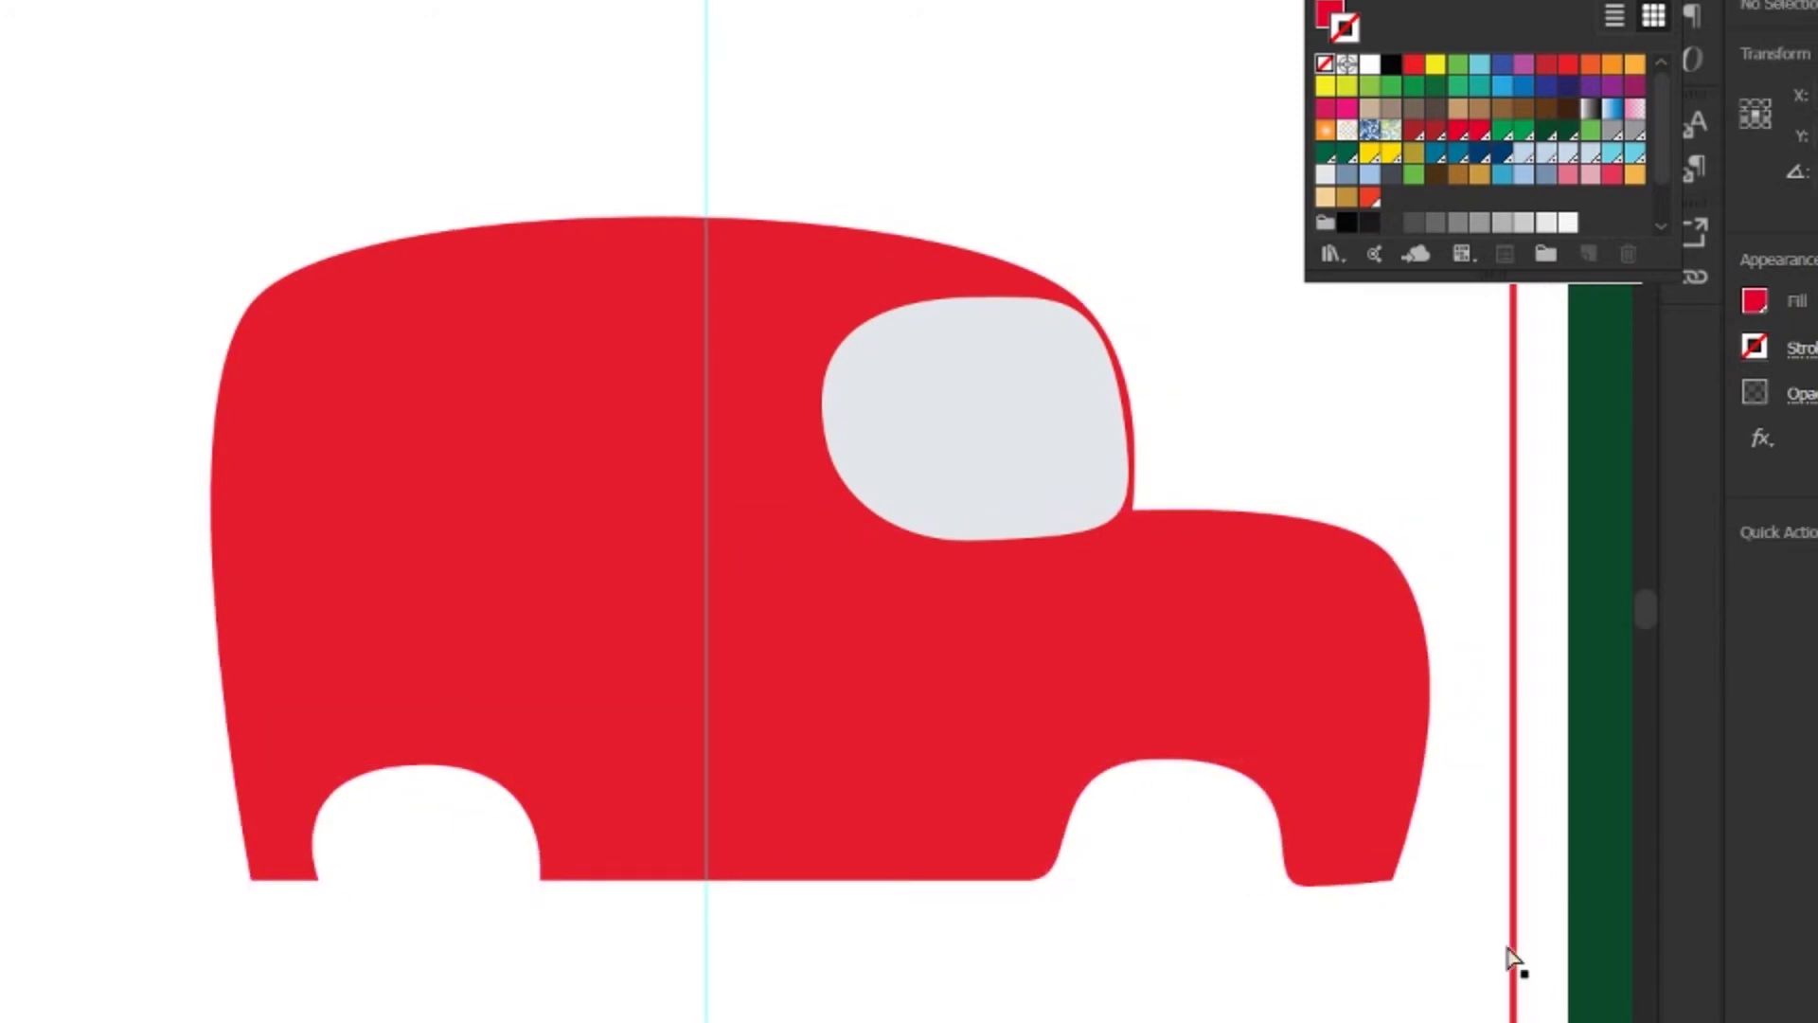
scroll(1195, 909, right, 3)
scroll(1195, 909, up, 3)
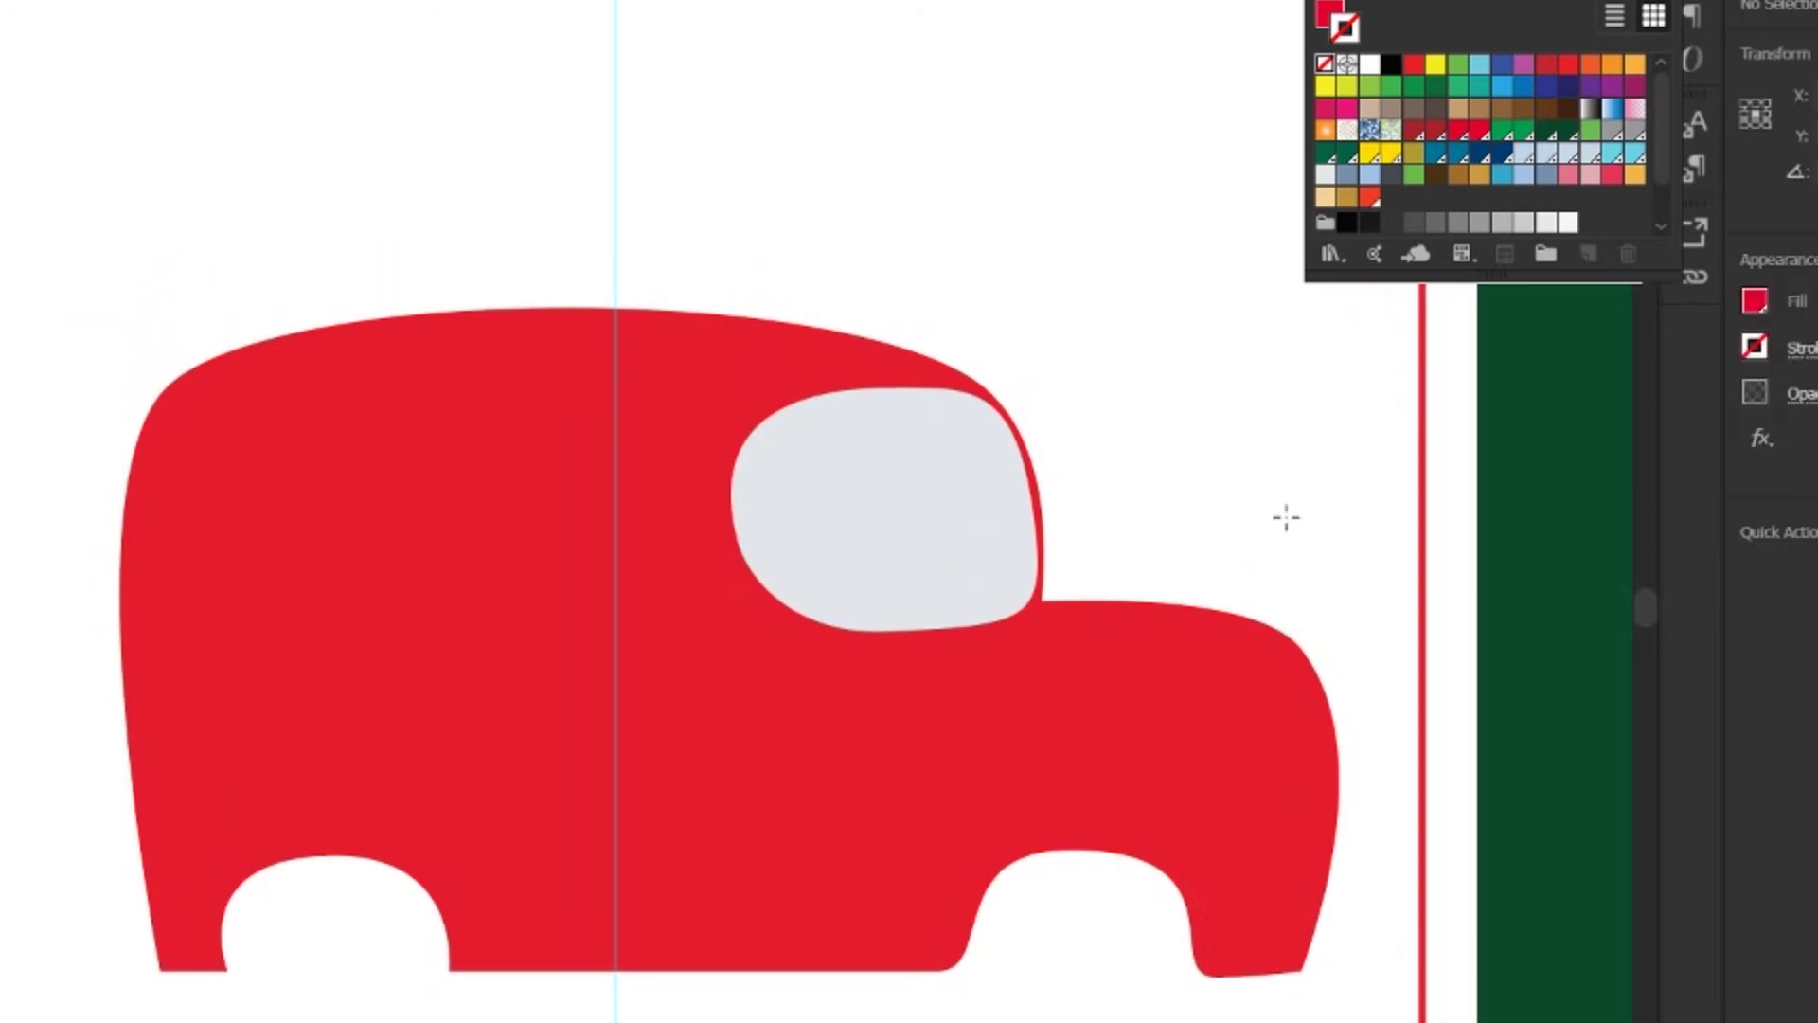
- Draw a small light grey headlight ellipse on the truck's front
mouse_move(1224, 622)
mouse_down()
mouse_move(1318, 727)
mouse_move(1282, 702)
mouse_move(1326, 666)
mouse_move(1322, 687)
mouse_move(1320, 629)
mouse_move(1266, 677)
mouse_up()
click(1325, 174)
key(ctrl+shift+a)
- Draw a black rear wheel circle and size it to fit the rear arch
scroll(1009, 696, left, 3)
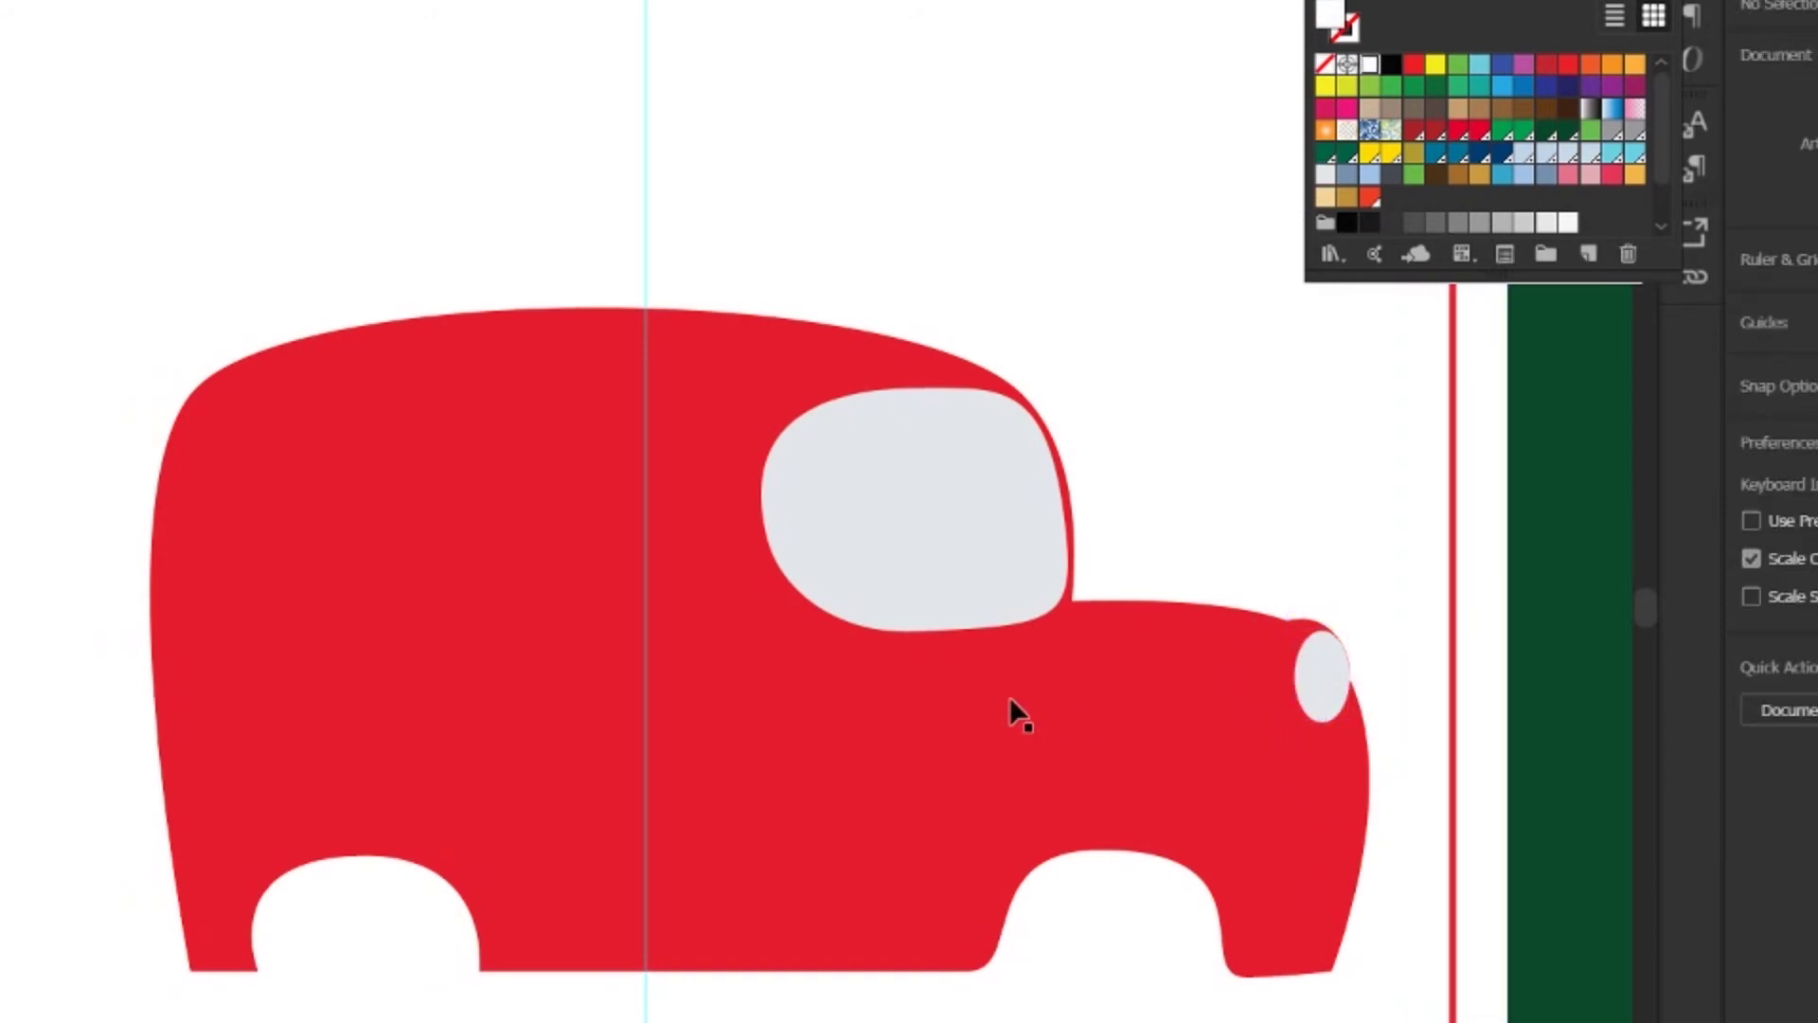
scroll(961, 637, down, 4)
key(l)
click(1391, 63)
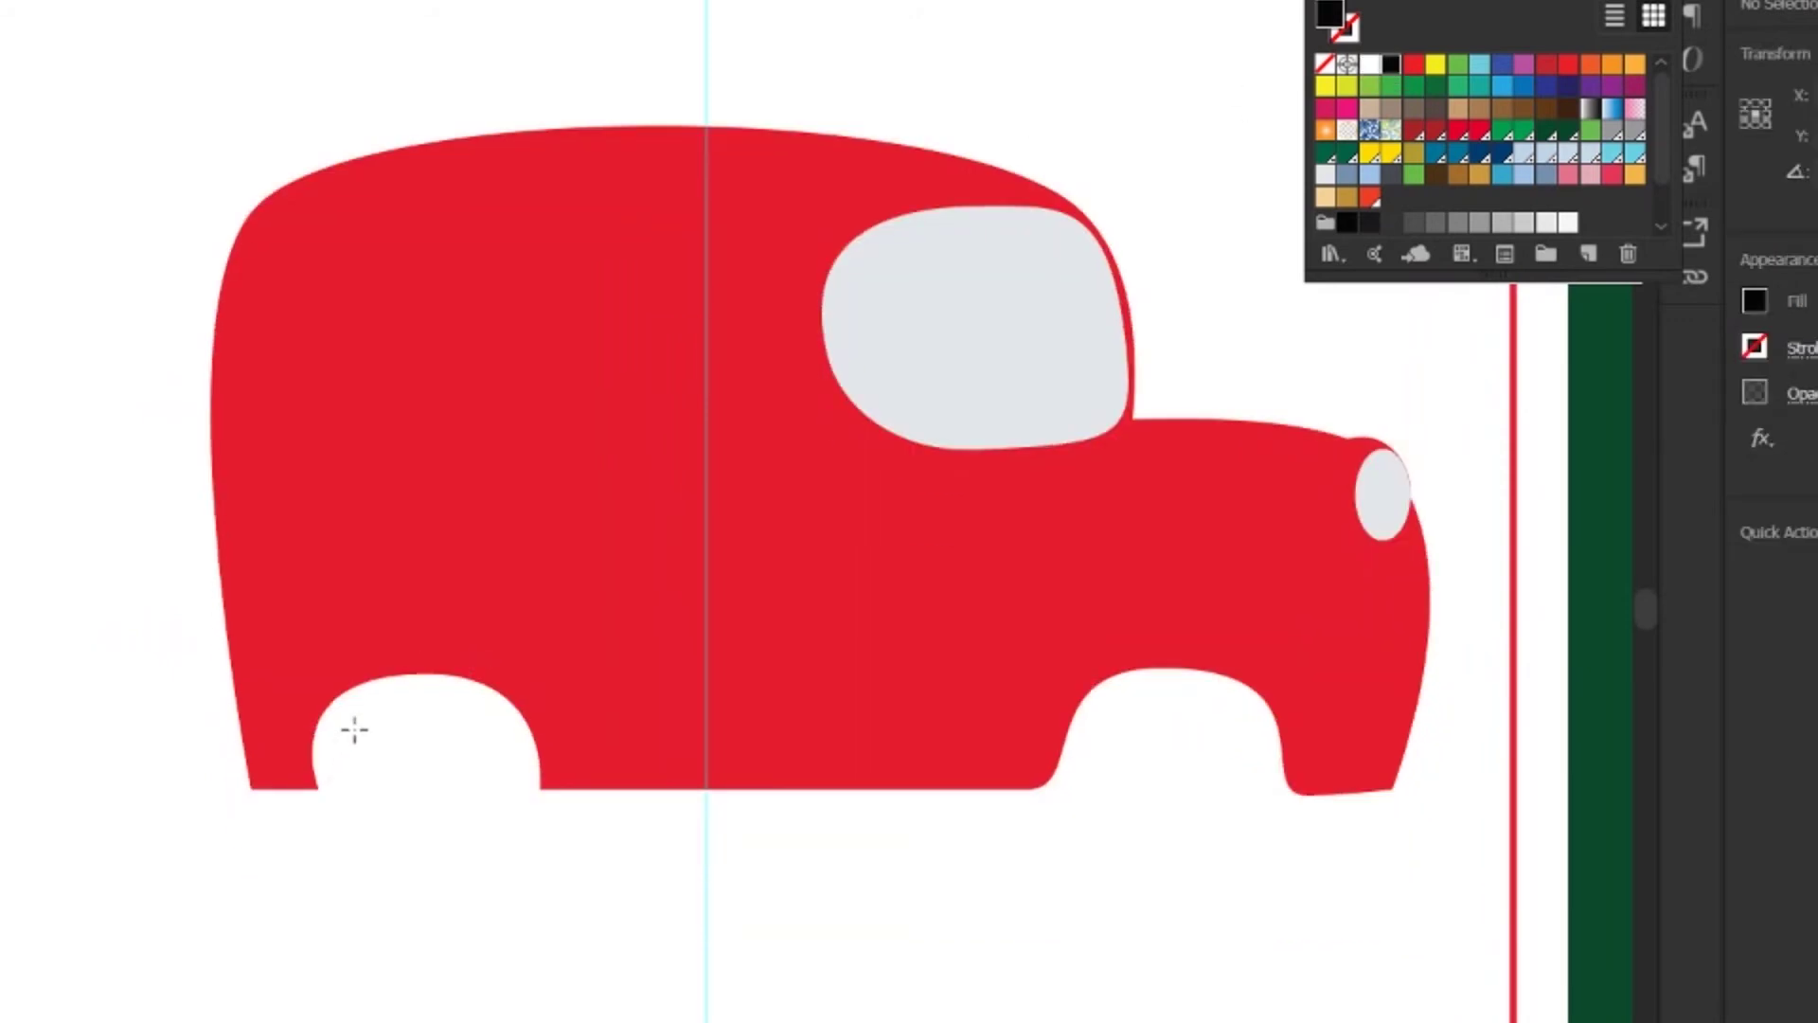
mouse_move(353, 730)
mouse_down()
mouse_move(589, 941)
mouse_move(585, 959)
mouse_up()
drag(472, 865, 428, 801)
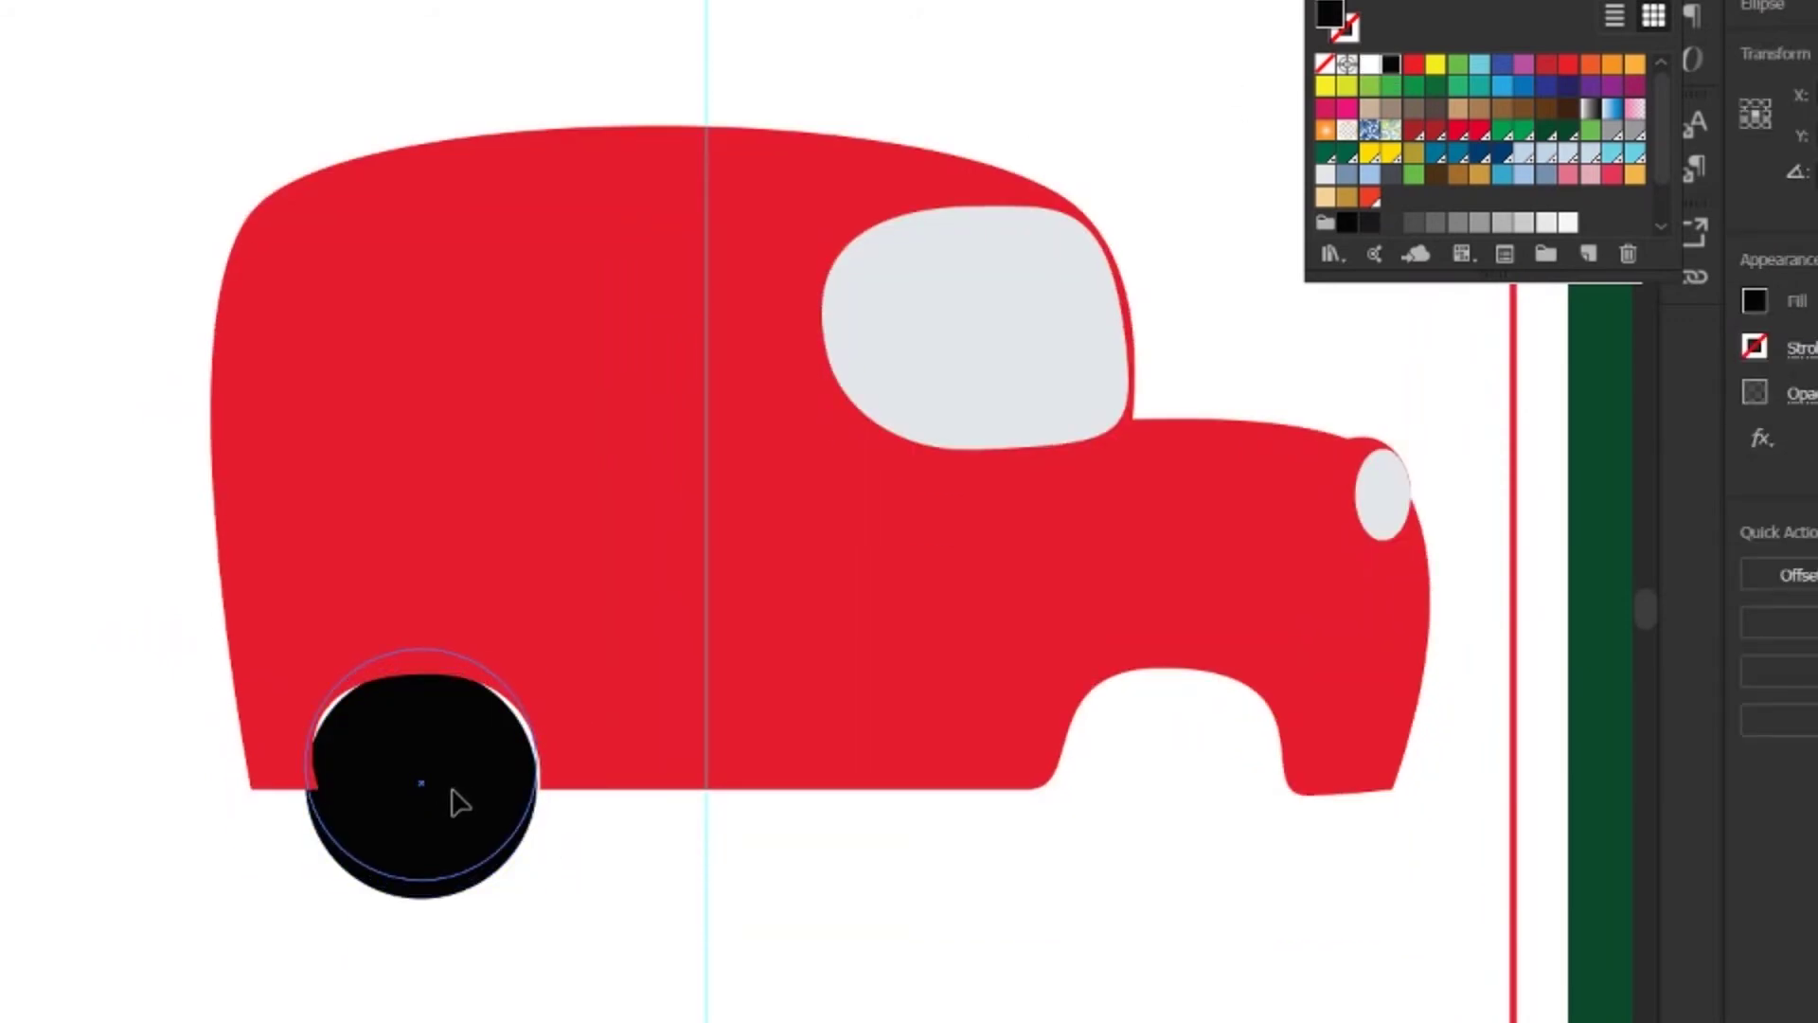
drag(537, 879, 548, 884)
click(620, 860)
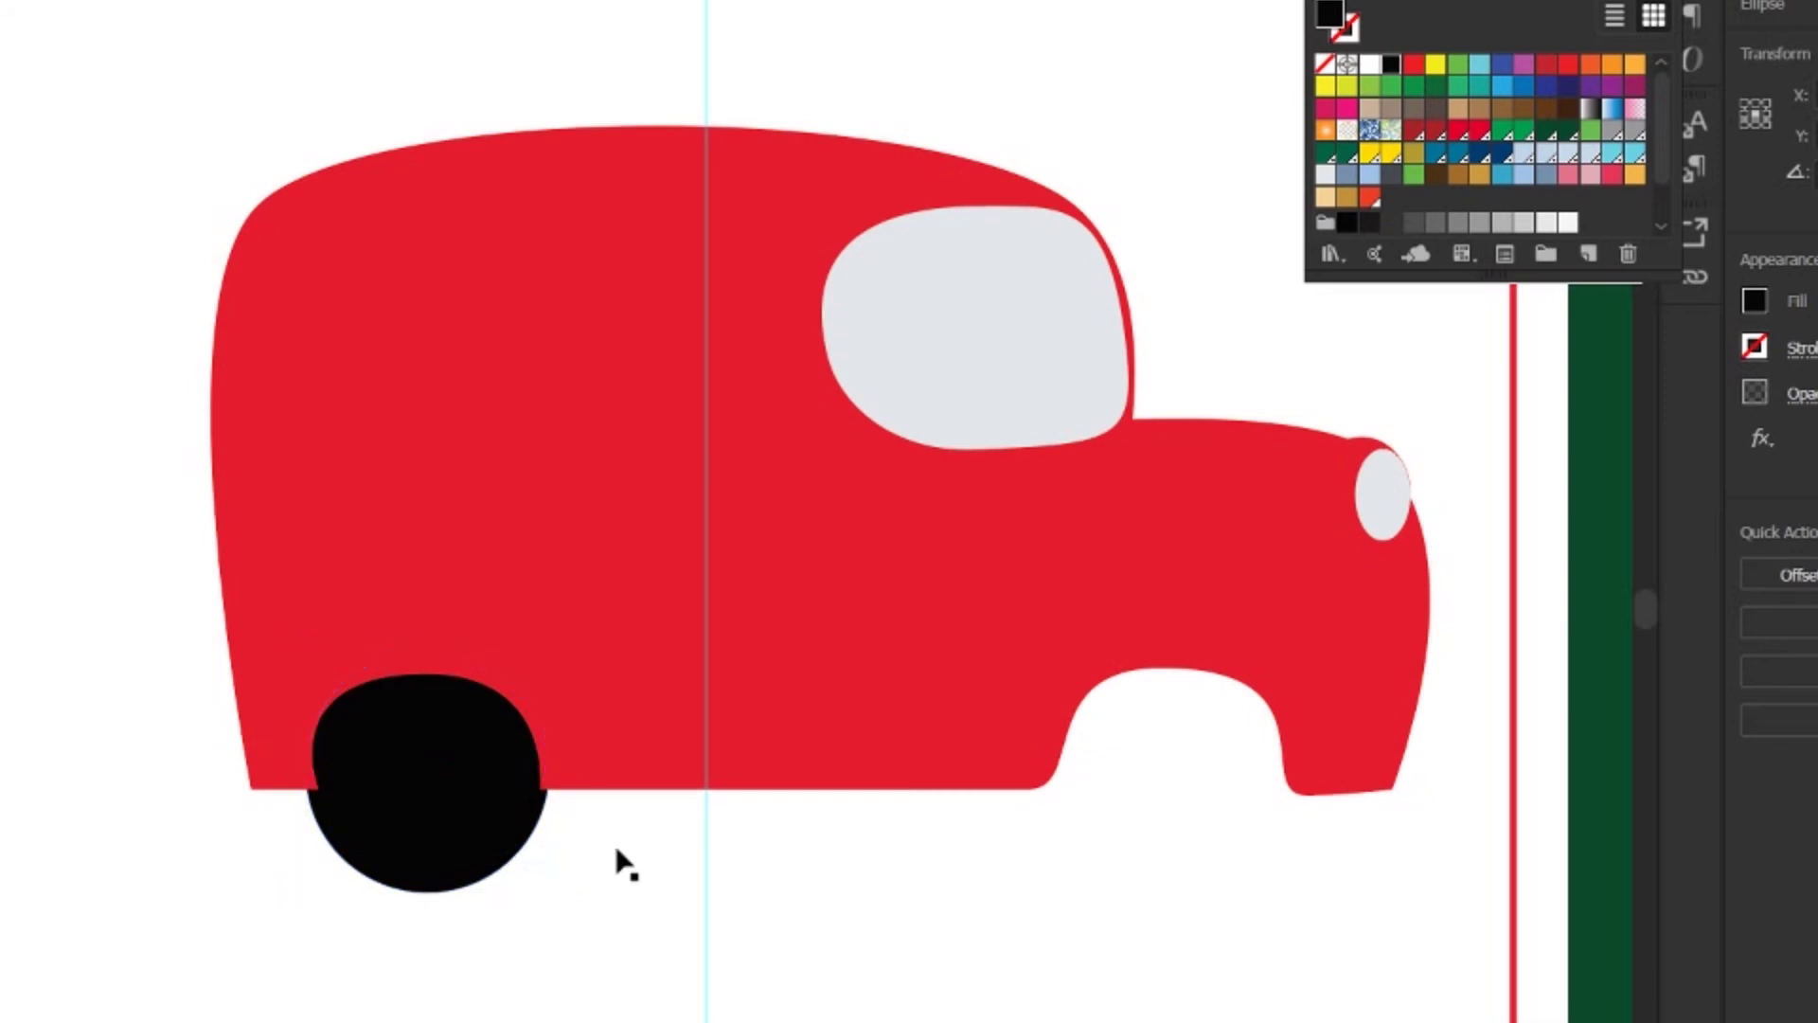
- Duplicate the black wheel onto the front arch and shrink it slightly
key(a)
click(466, 842)
drag(466, 842, 1214, 805)
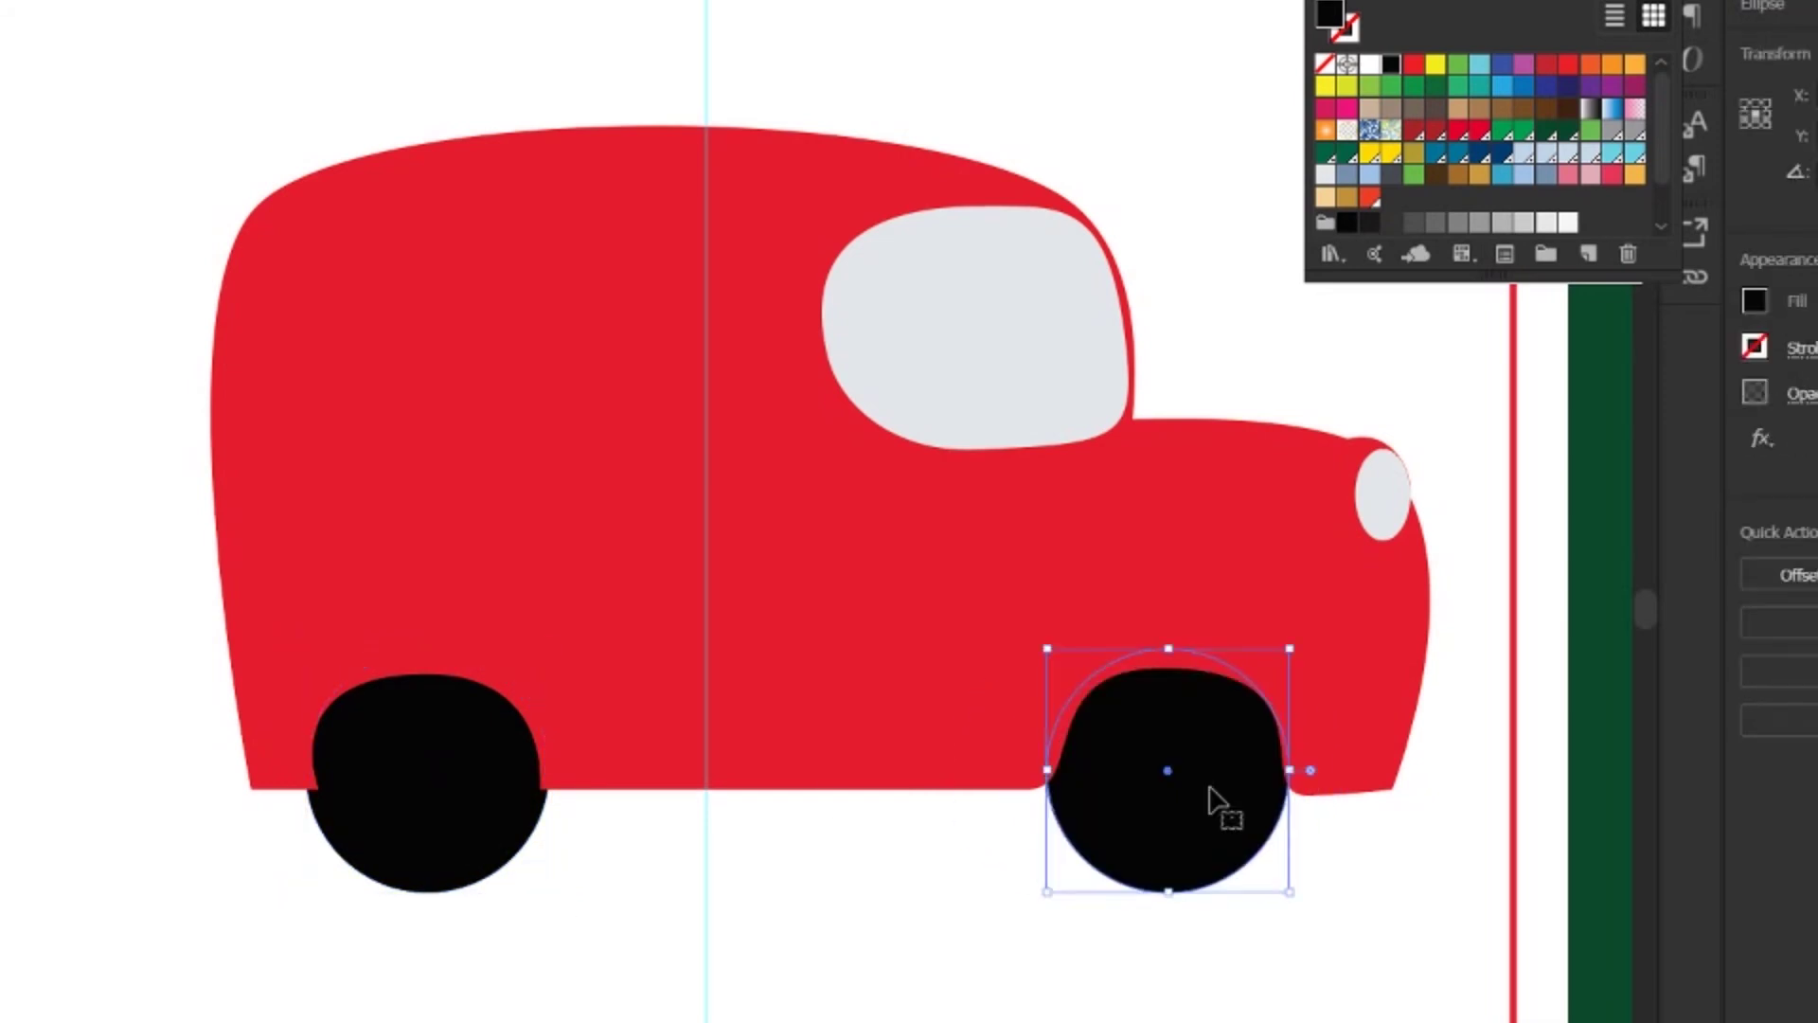
key(ctrl+shift+a)
click(1202, 804)
drag(1289, 891, 1284, 889)
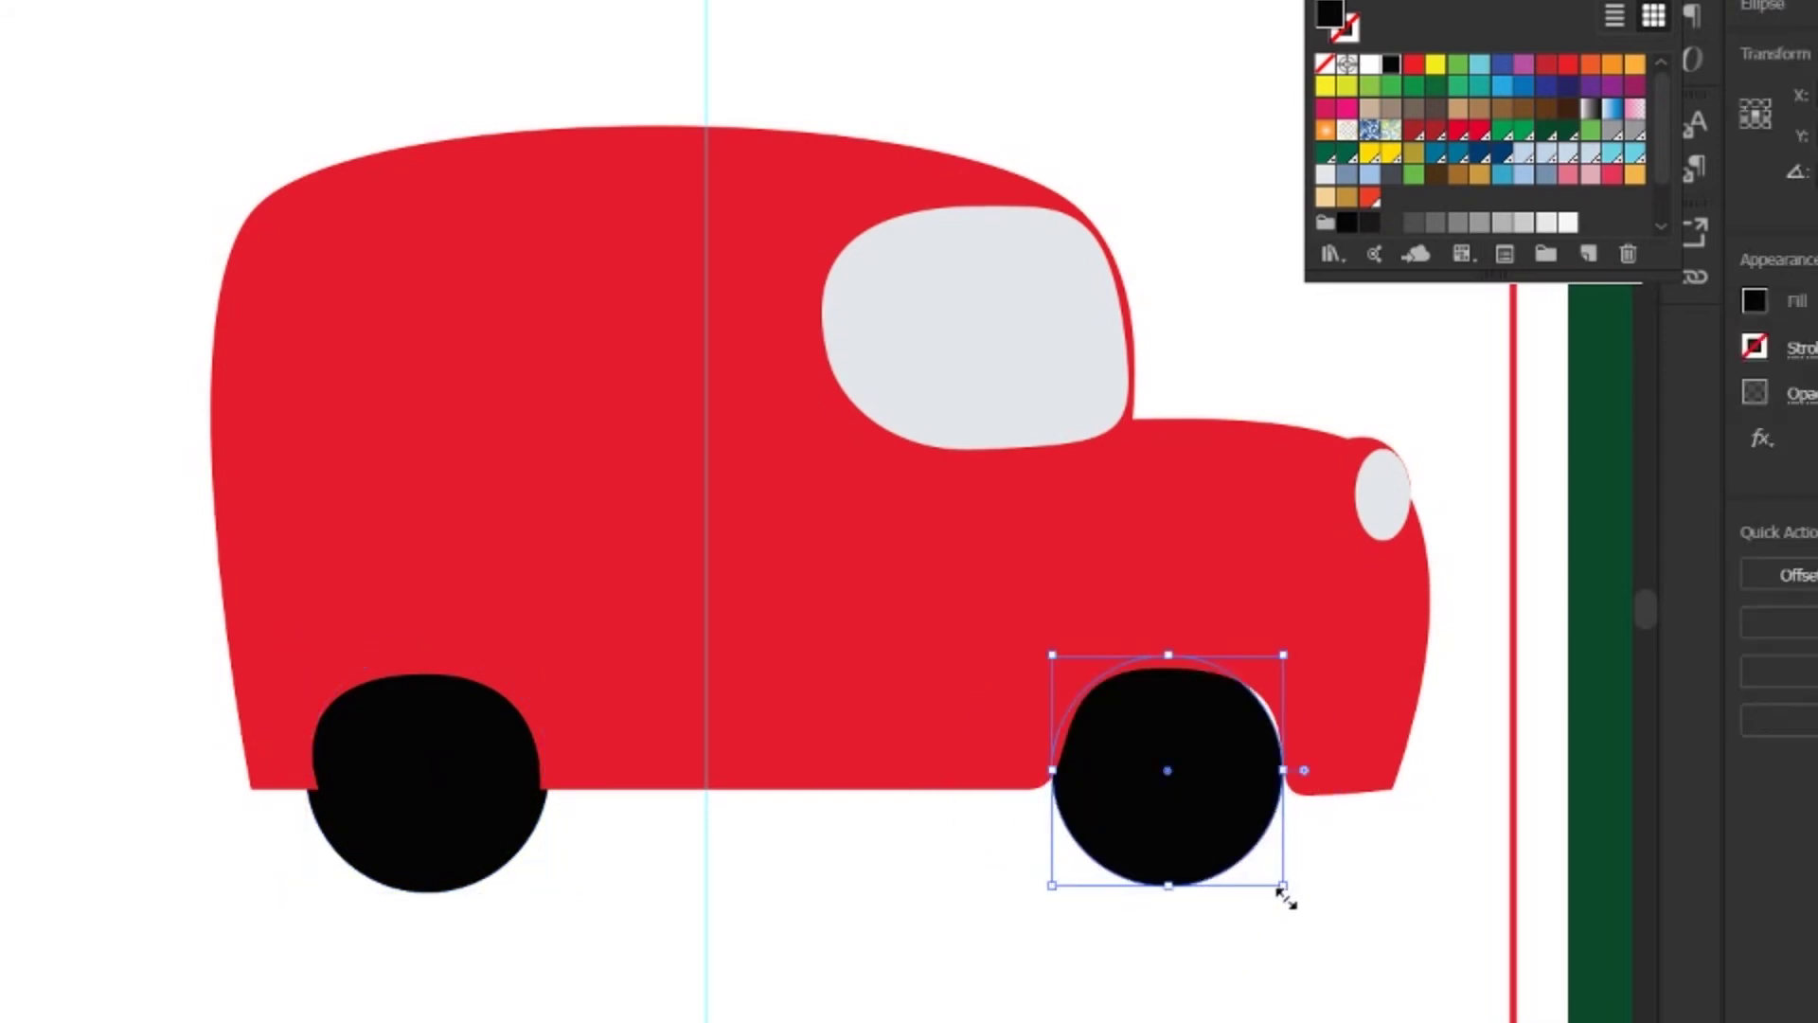
key(ctrl+shift+a)
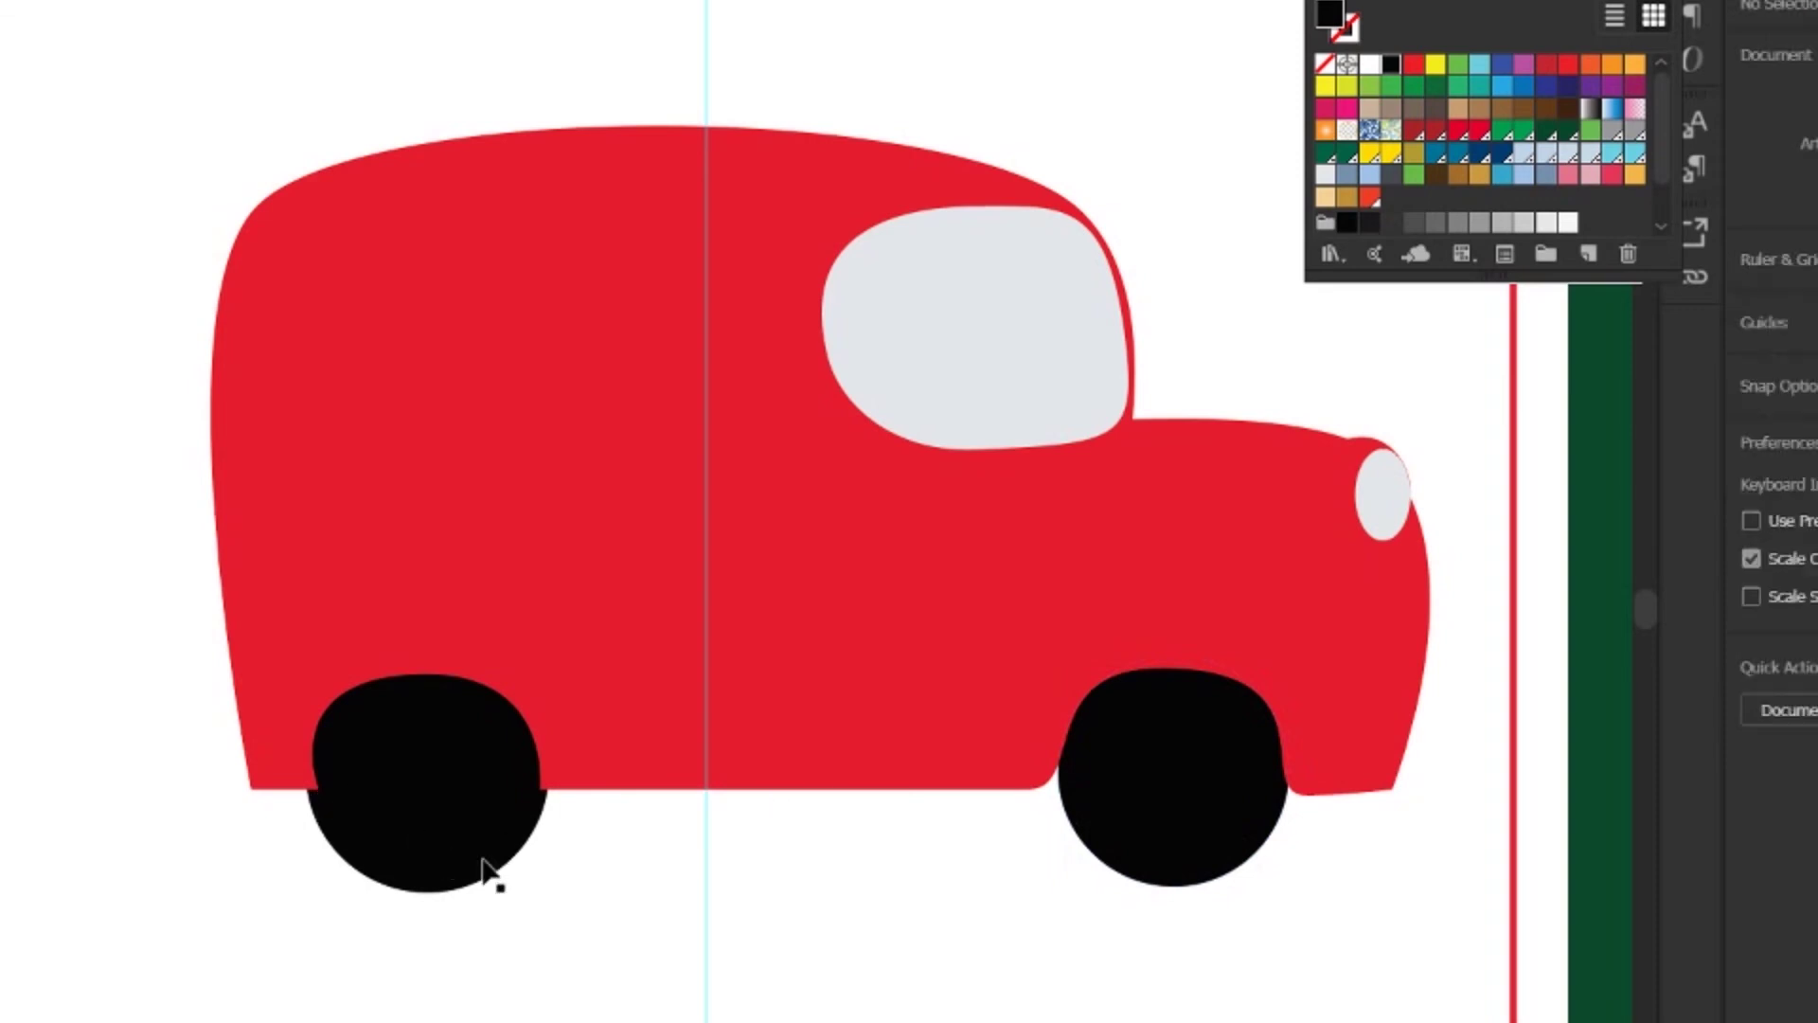
- Add light grey hub circles inside both the rear and front wheels
click(459, 852)
drag(547, 891, 507, 849)
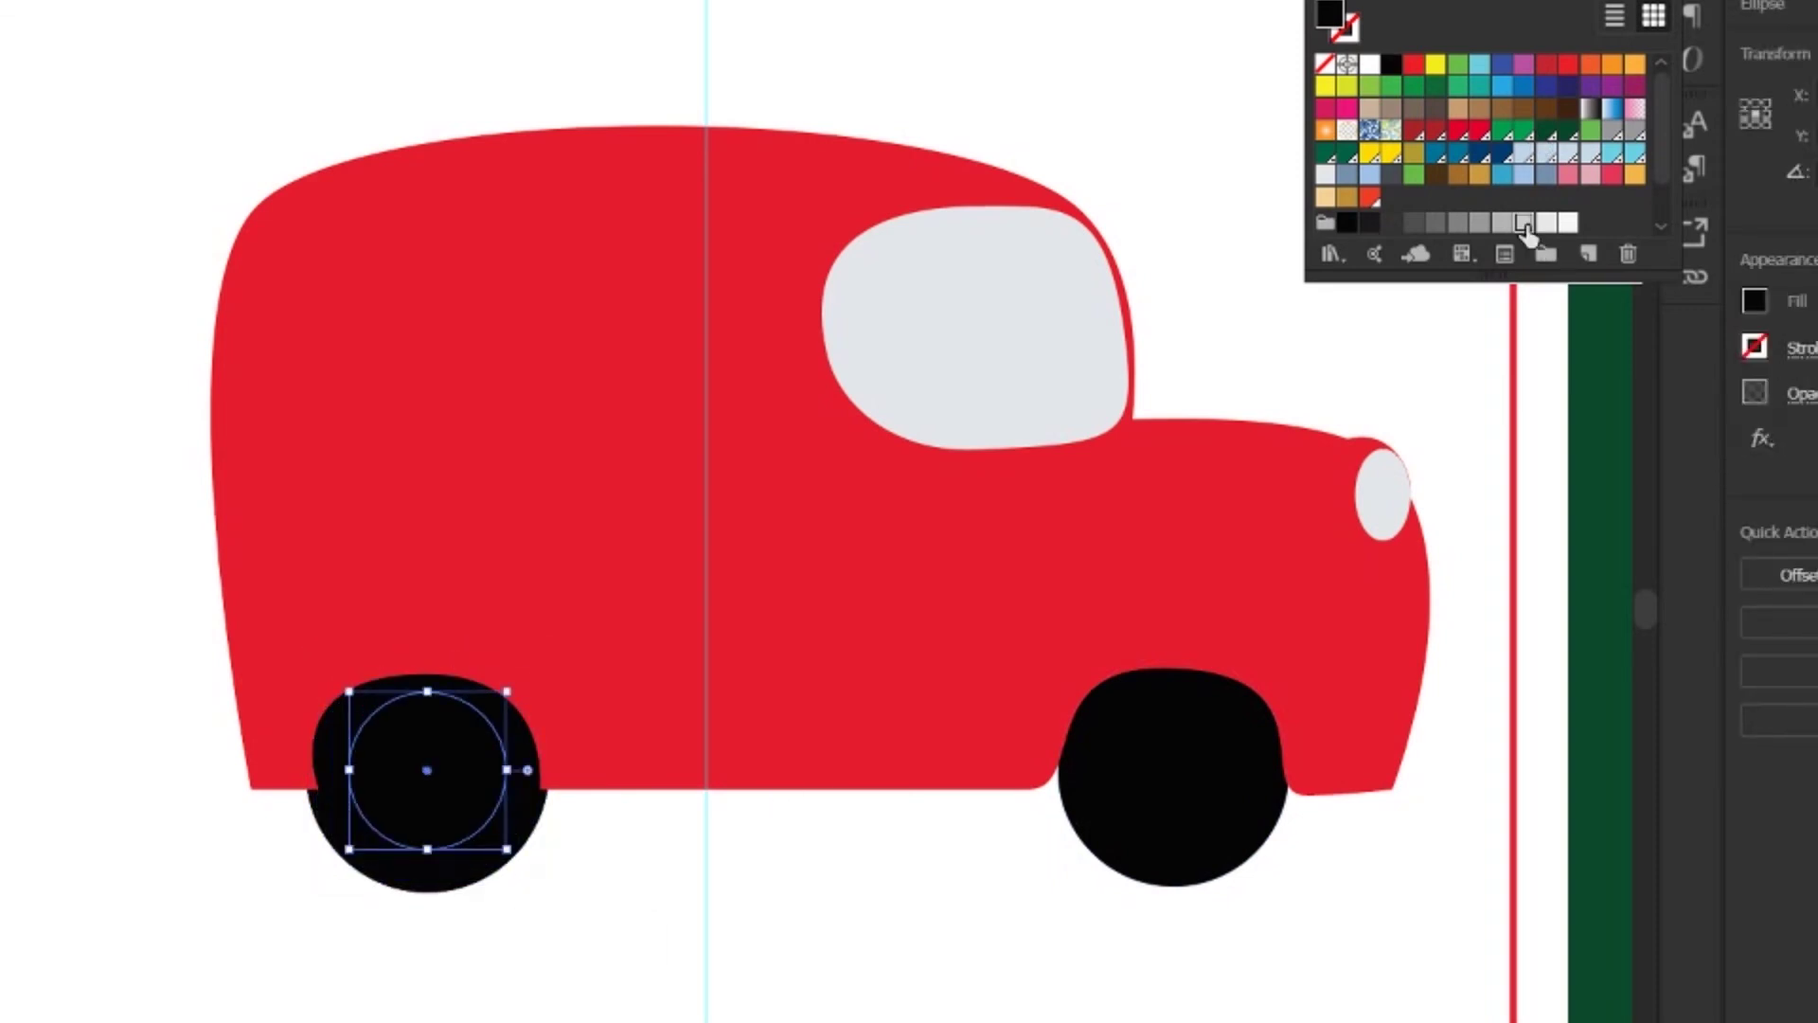
click(1523, 222)
click(1210, 784)
drag(1286, 877, 1287, 881)
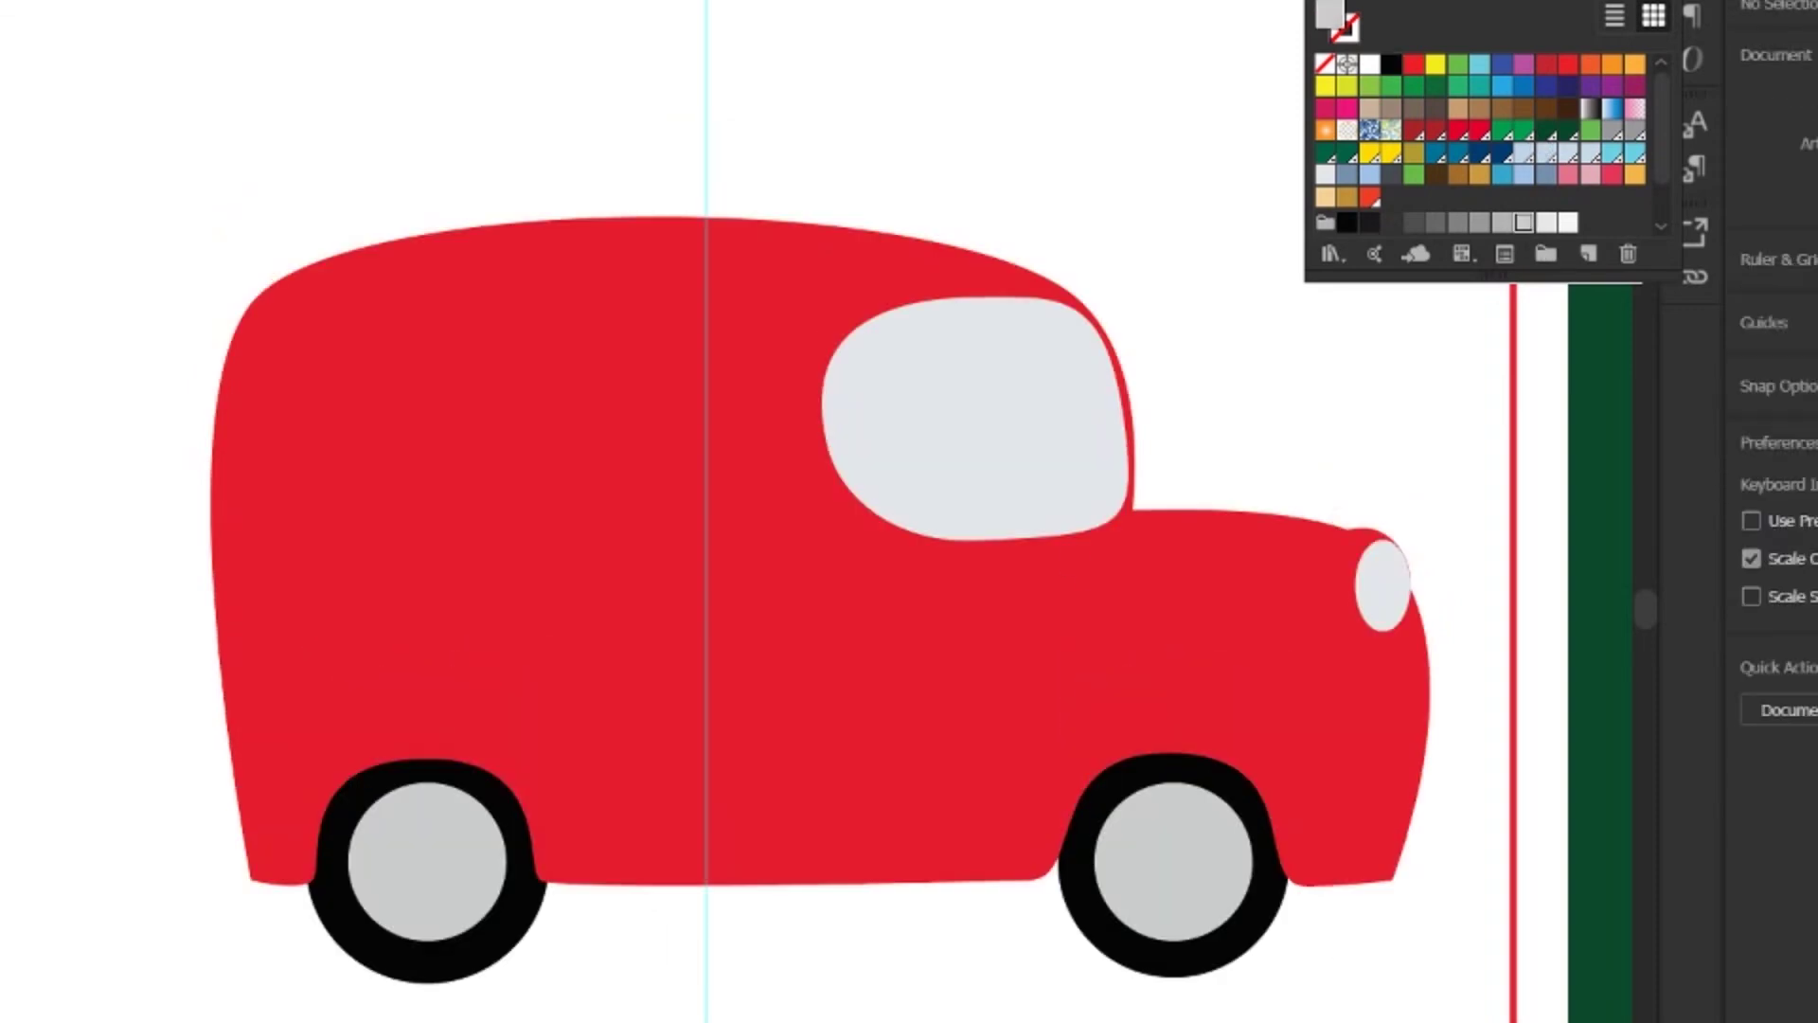
- Add a white rear bumper ellipse and copy it, stretched wider, to the front
drag(234, 831, 322, 895)
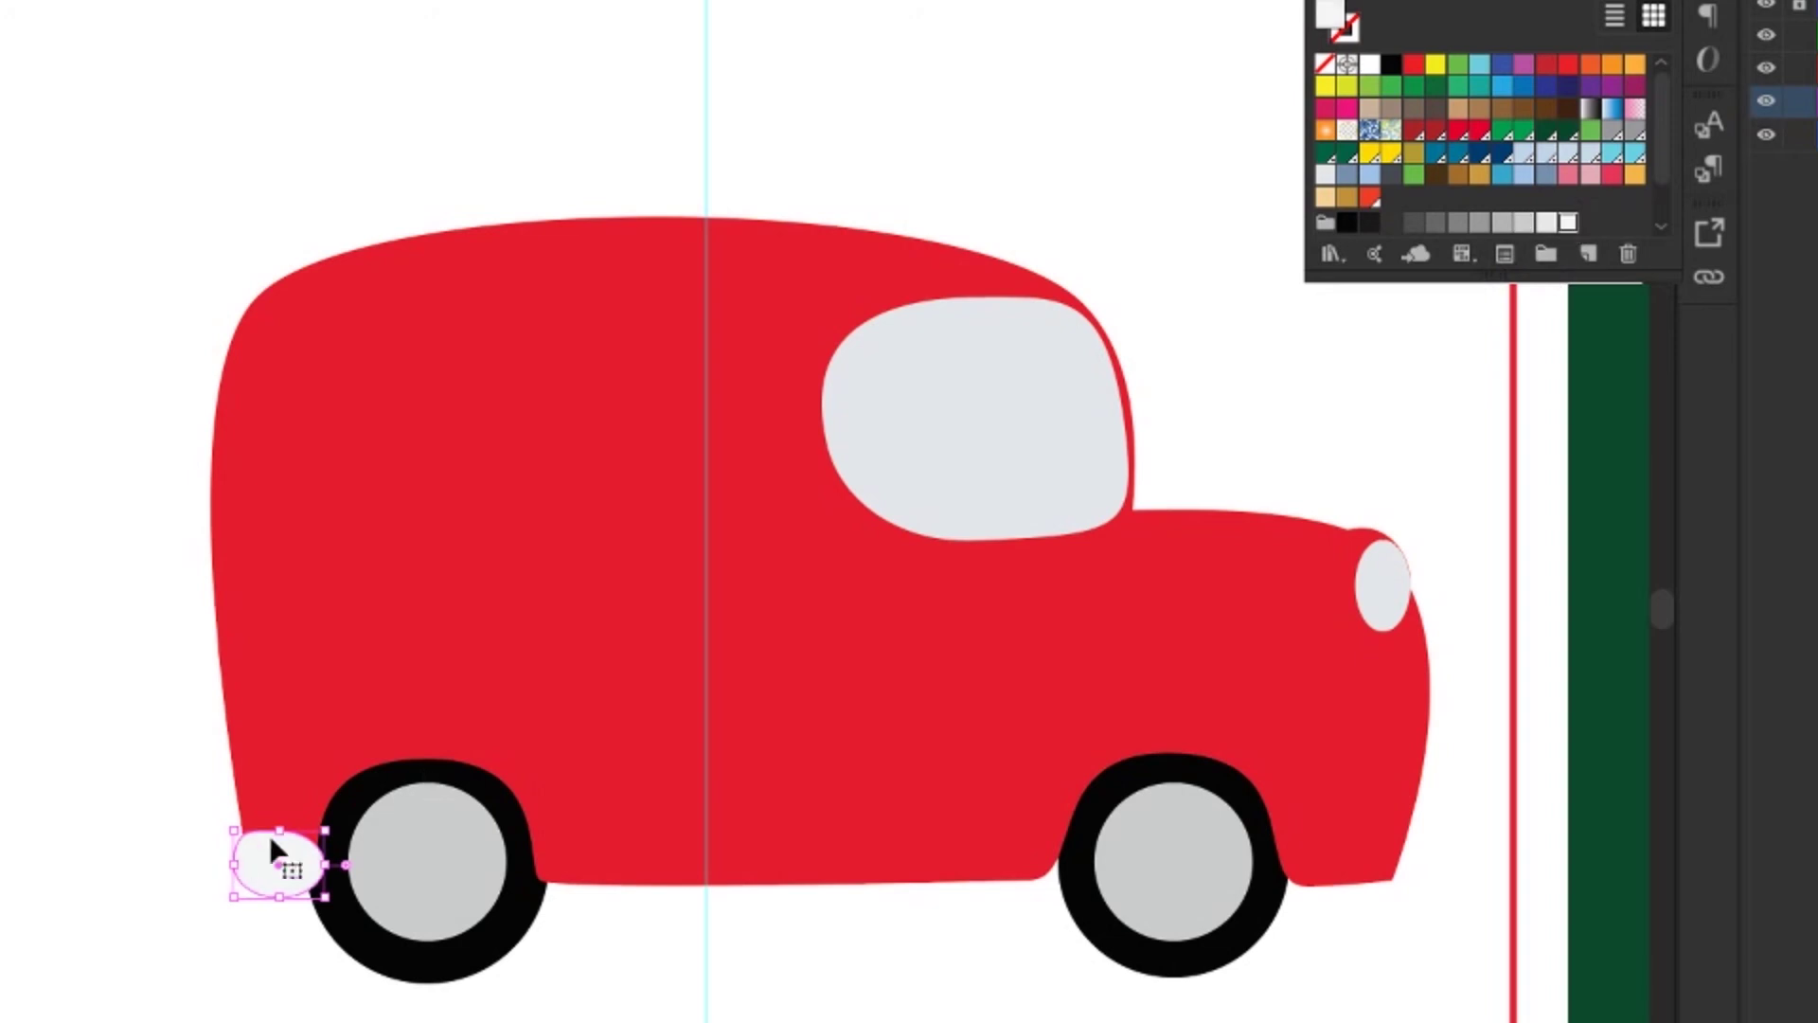
drag(325, 830, 323, 817)
click(674, 933)
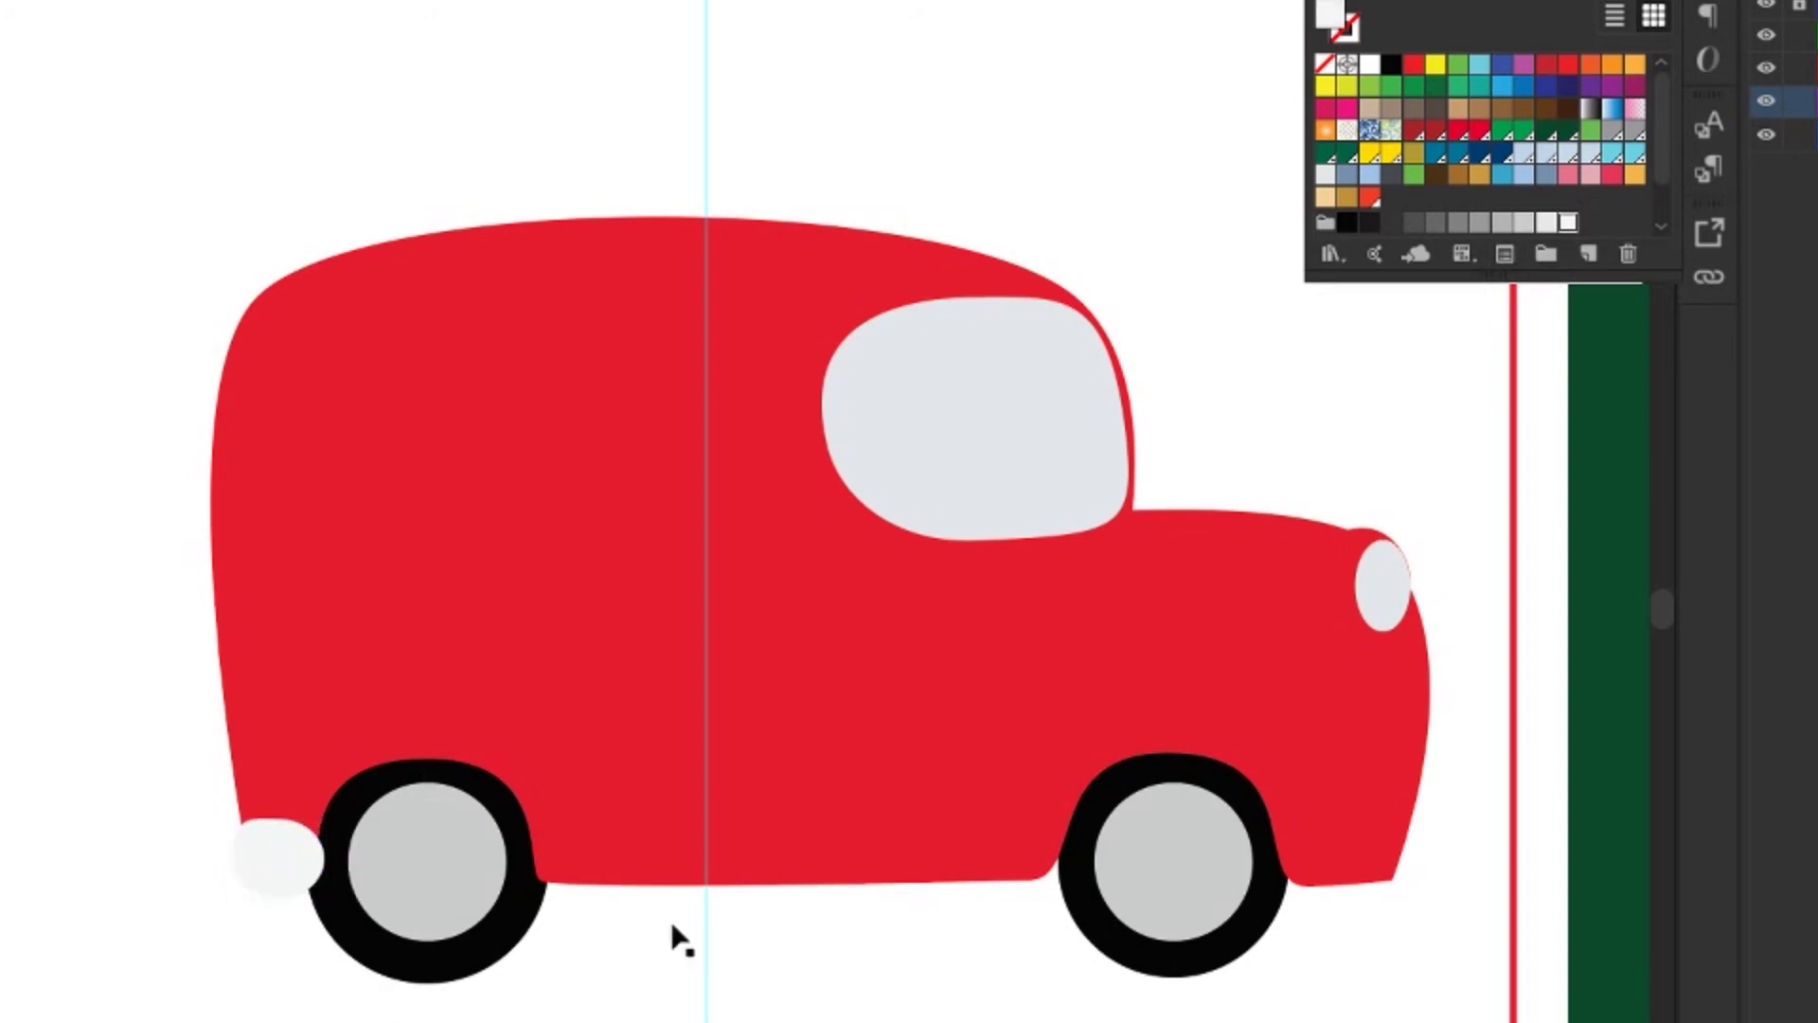
click(270, 857)
drag(270, 857, 1307, 846)
drag(1361, 895, 1408, 858)
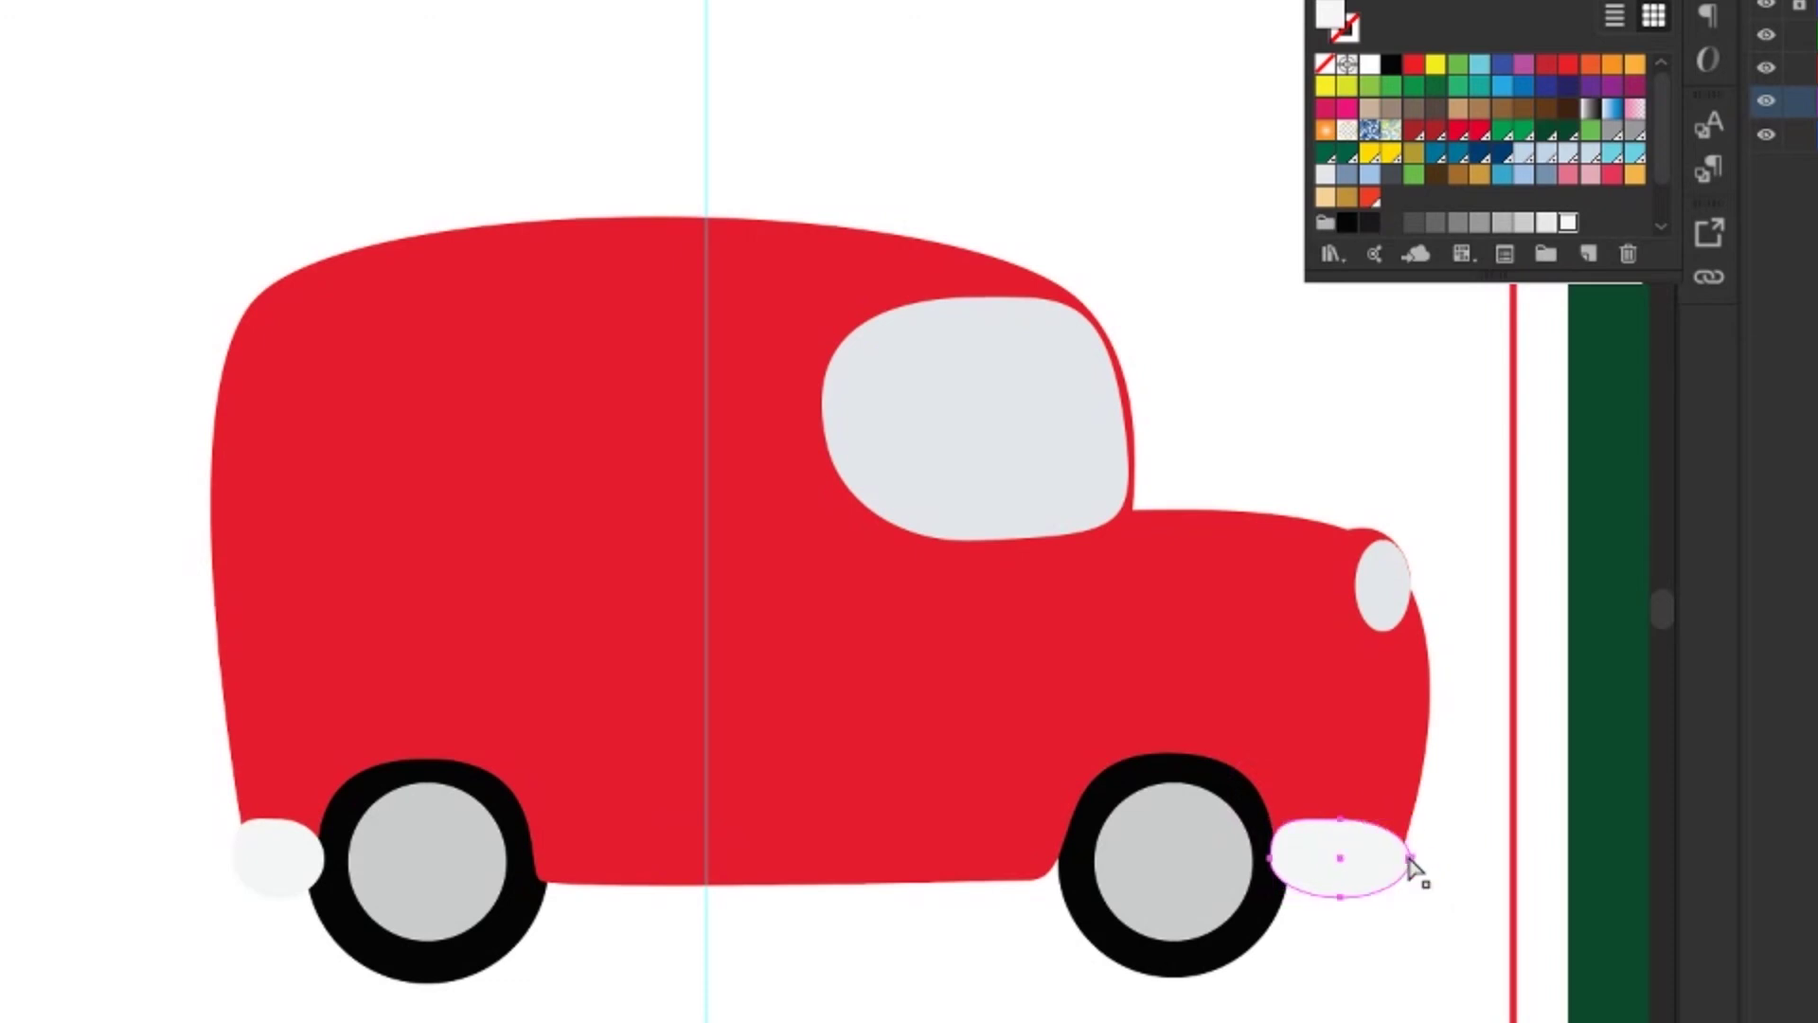
key(ctrl+minus)
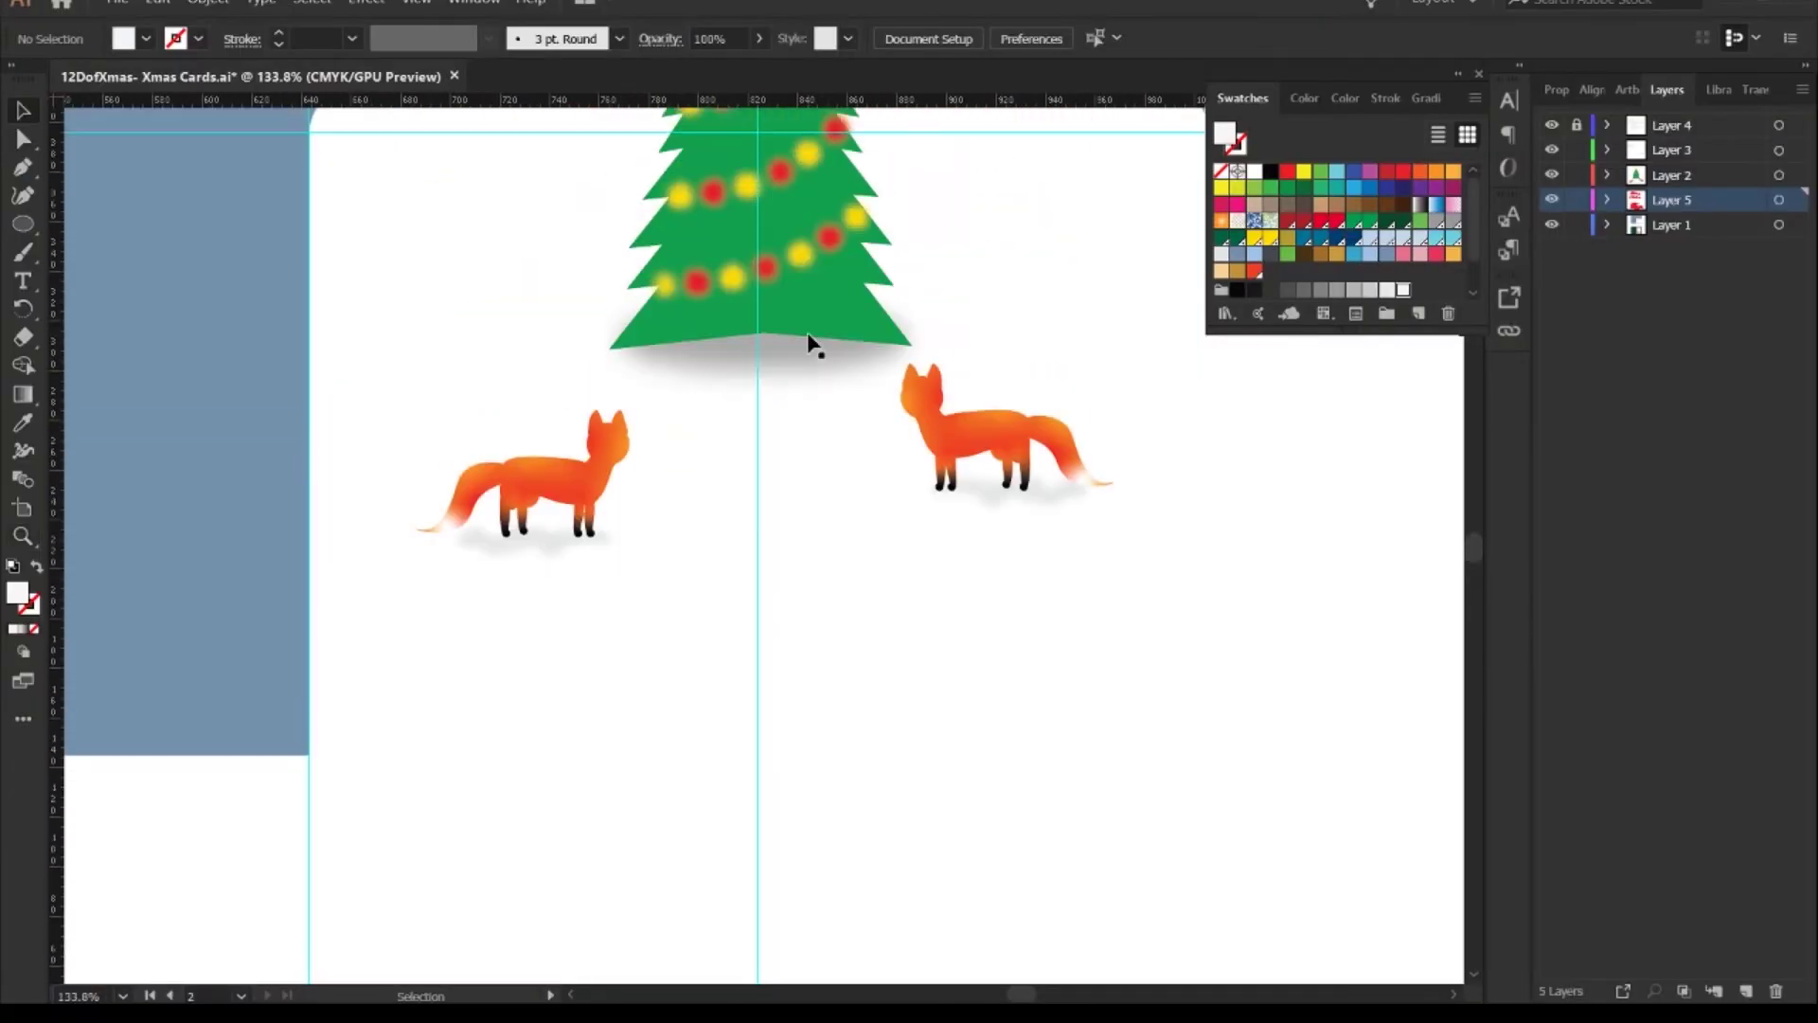
- Paste the green tree into Layer 5, lay it sideways, flatten it, and place it on the roof
scroll(744, 378, up, 3)
click(744, 369)
scroll(739, 366, down, 10)
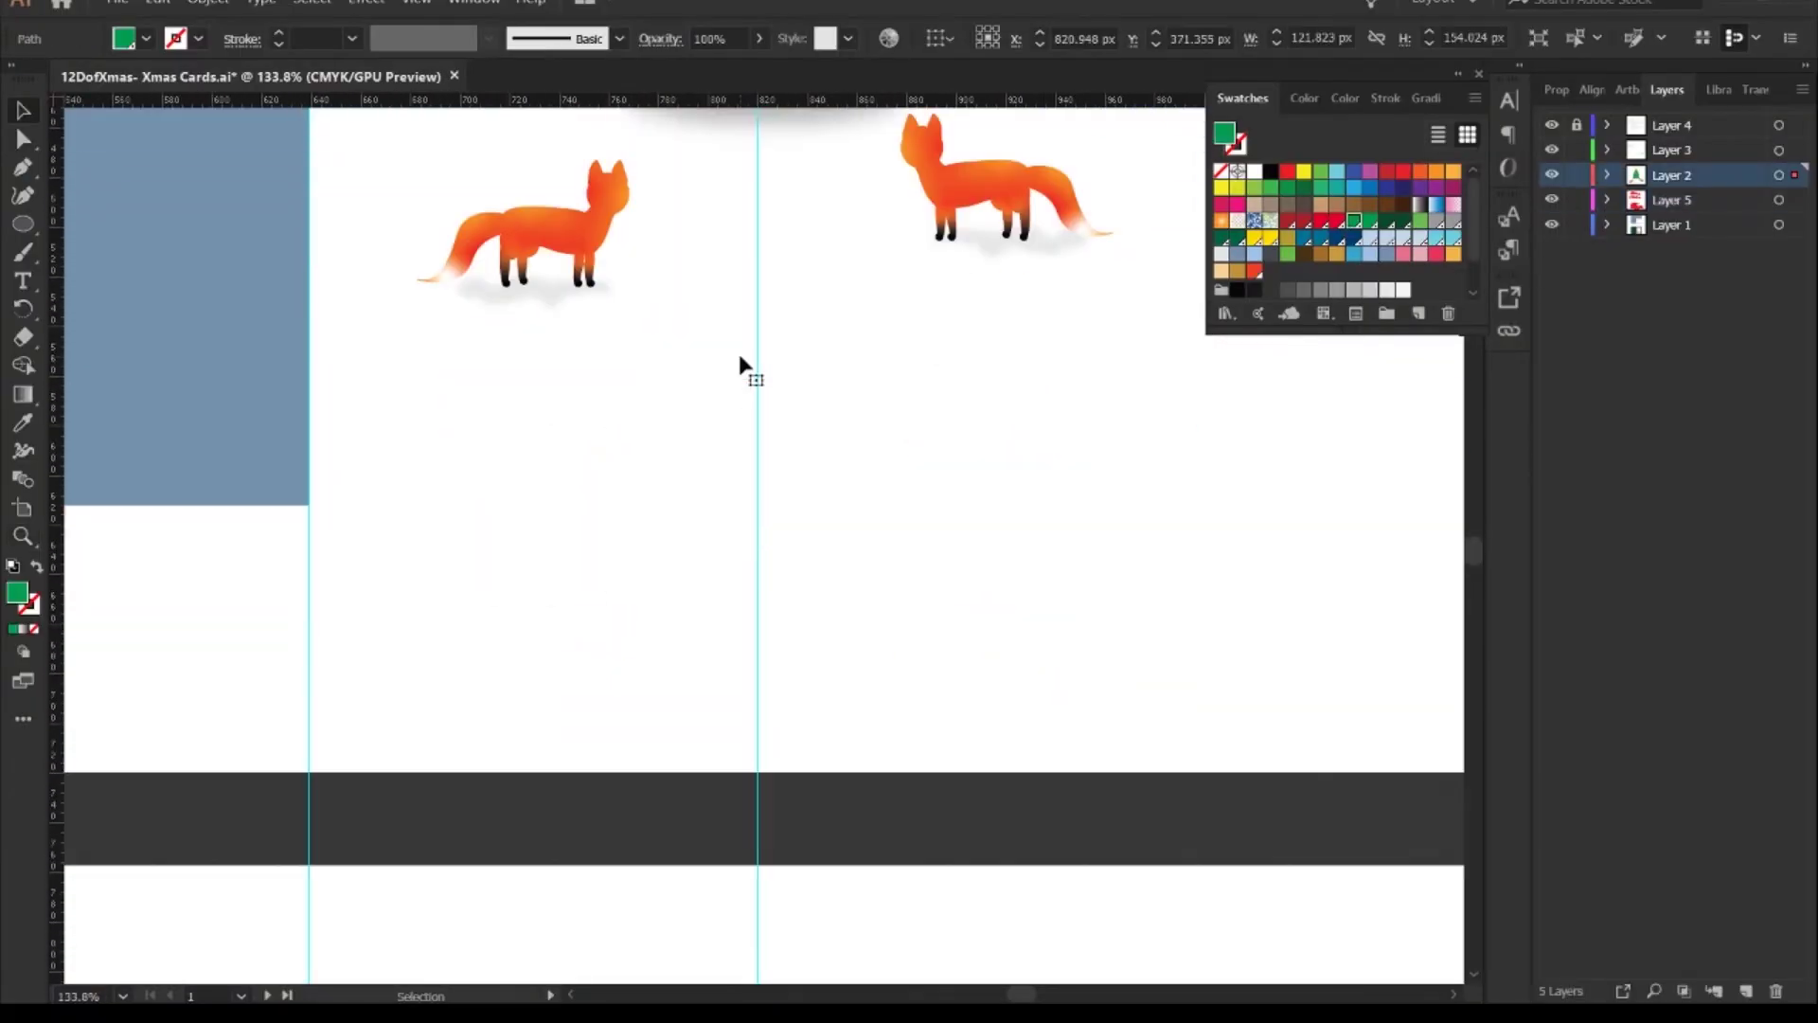
scroll(740, 365, down, 5)
click(1669, 200)
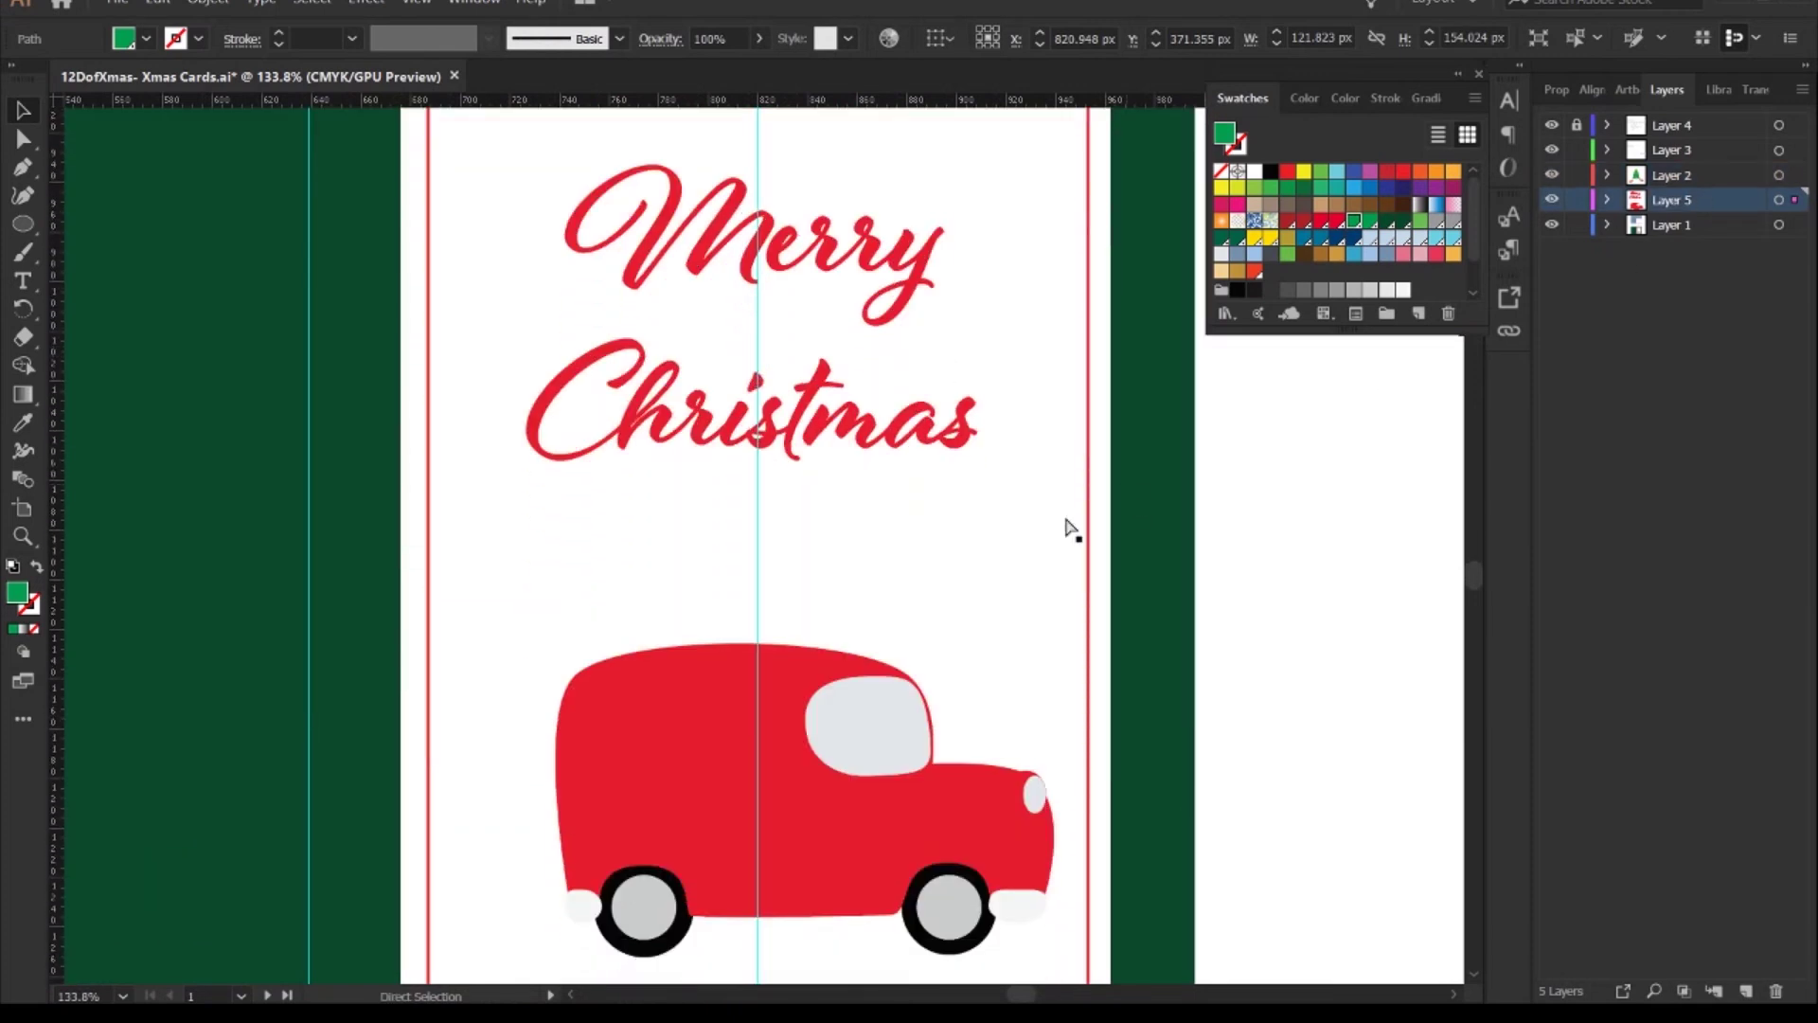
key(ctrl+v)
drag(928, 348, 903, 601)
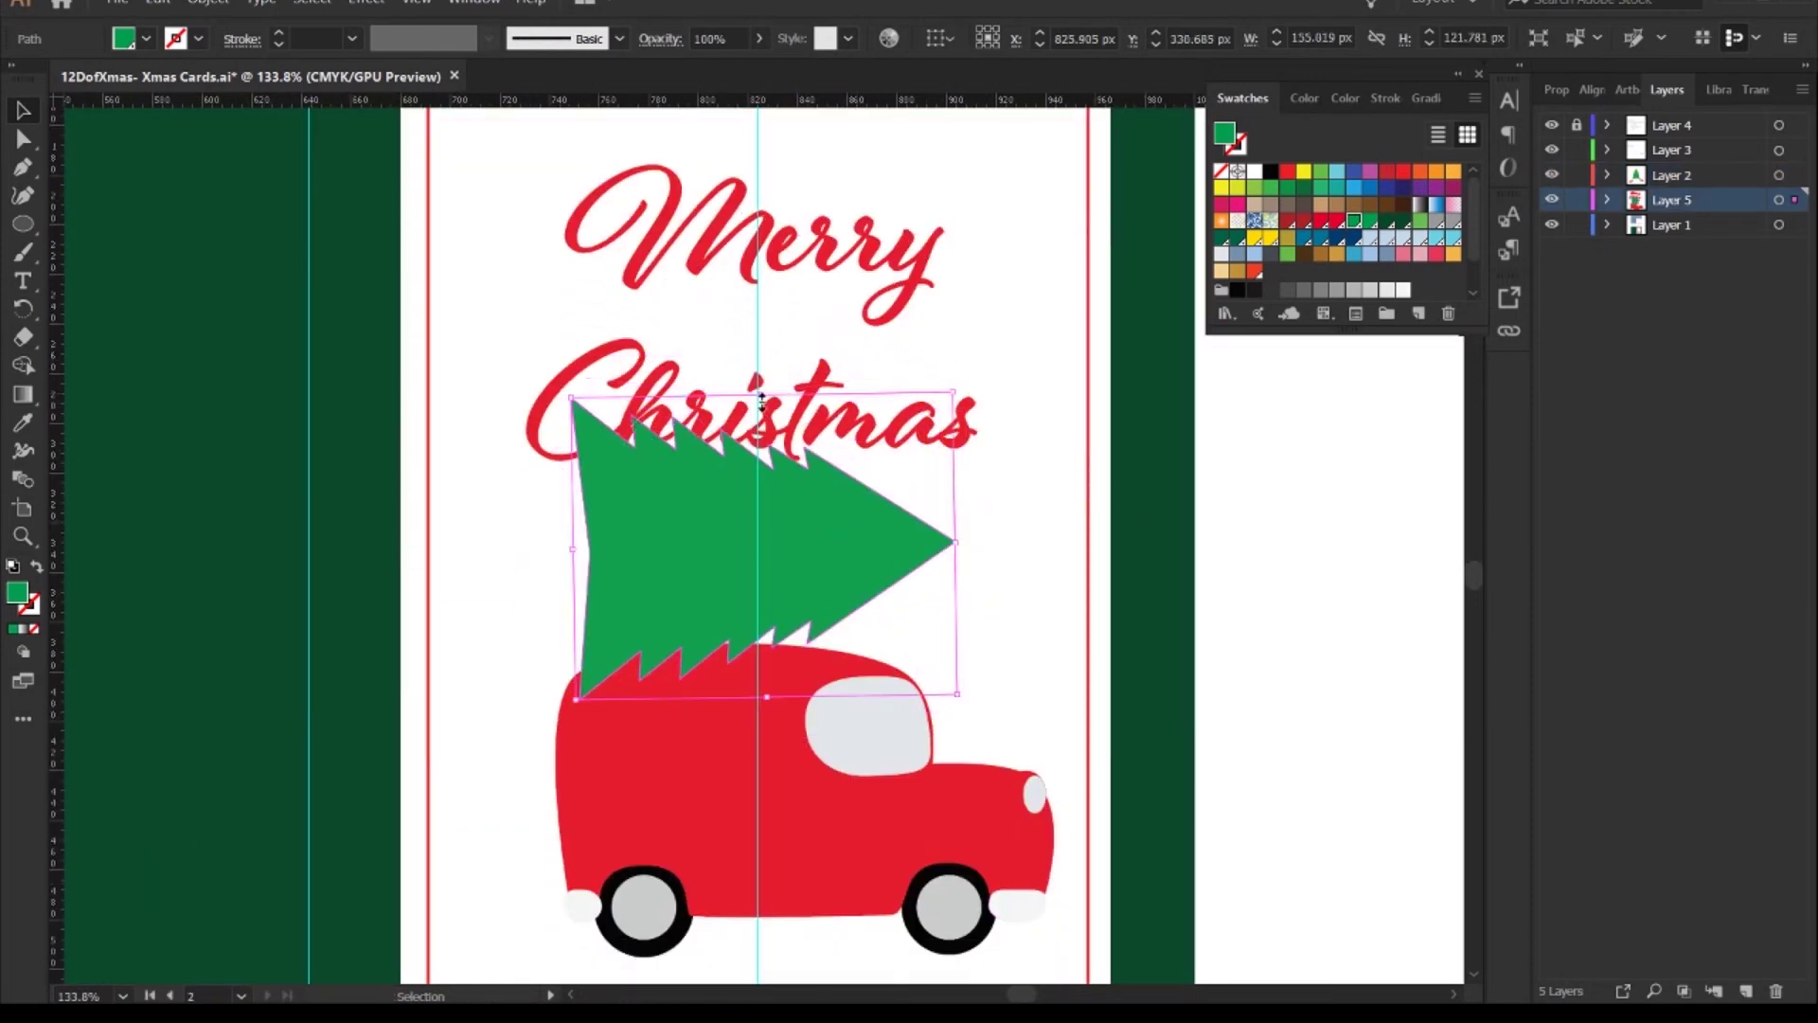
drag(762, 396, 758, 428)
drag(720, 606, 786, 622)
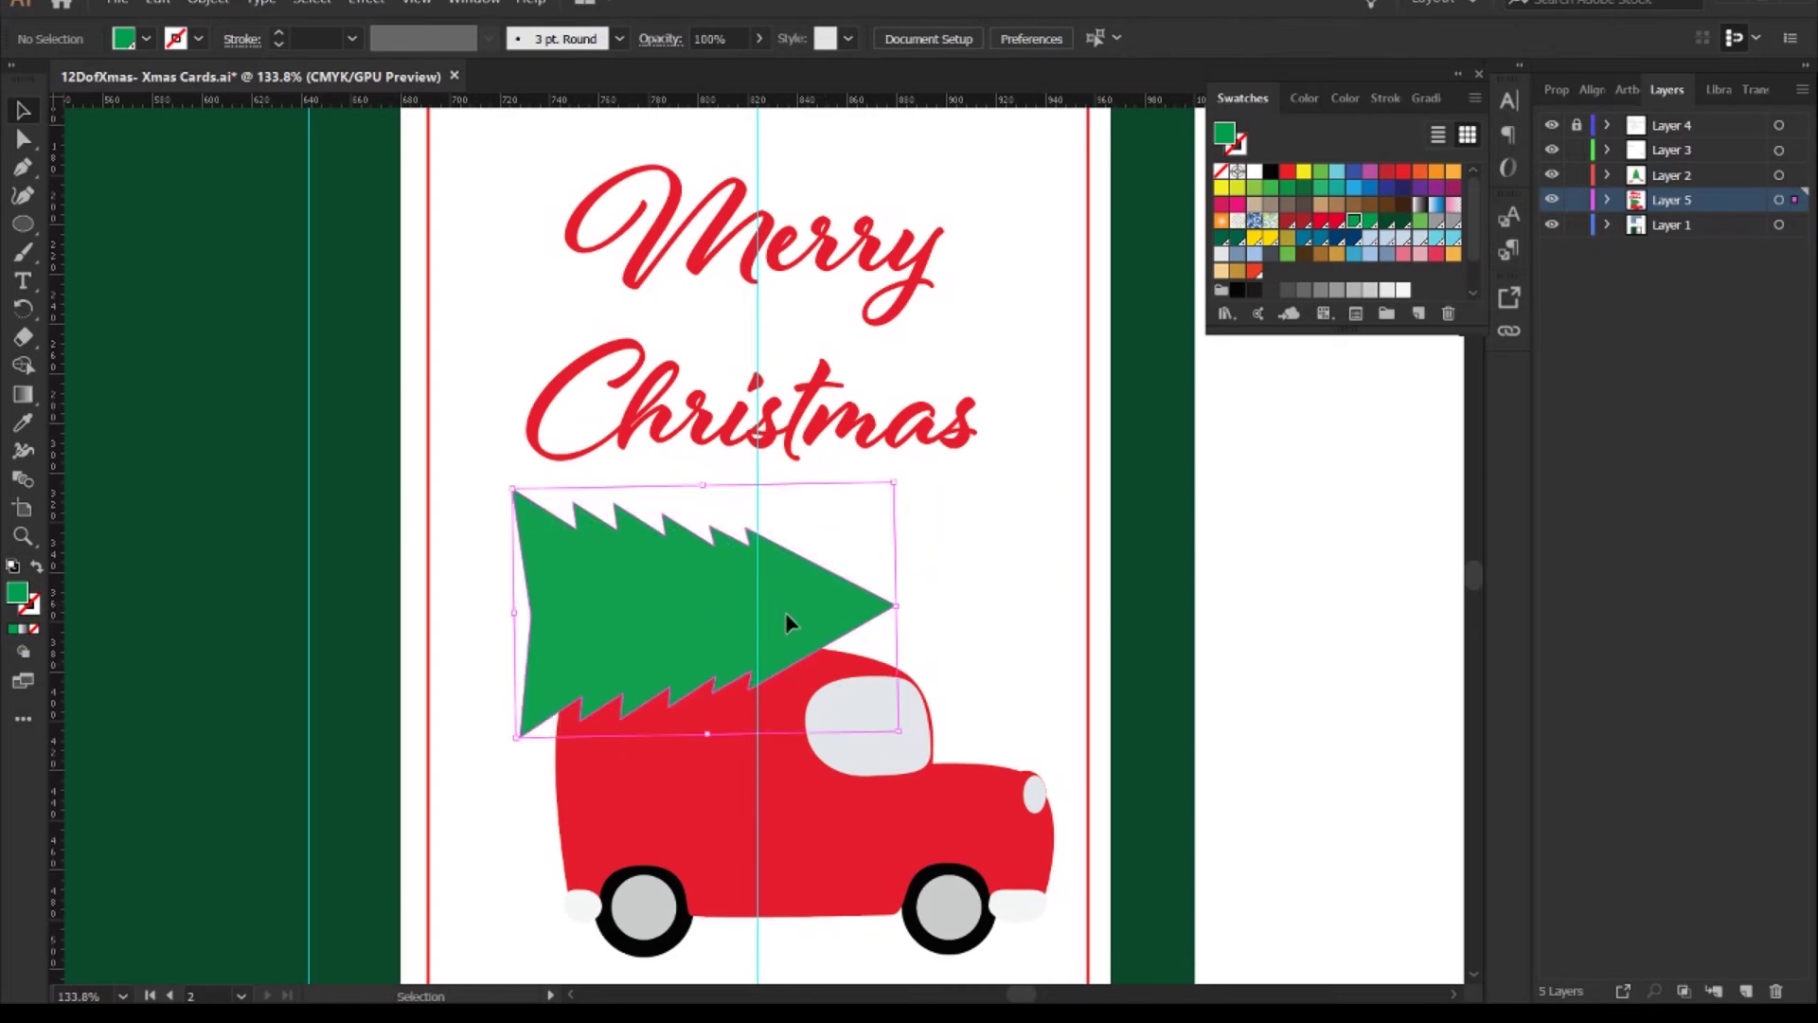
key(shift+Right)
- Reshape the tree by moving its top-left anchor point down-left
key(ctrl+shift+a)
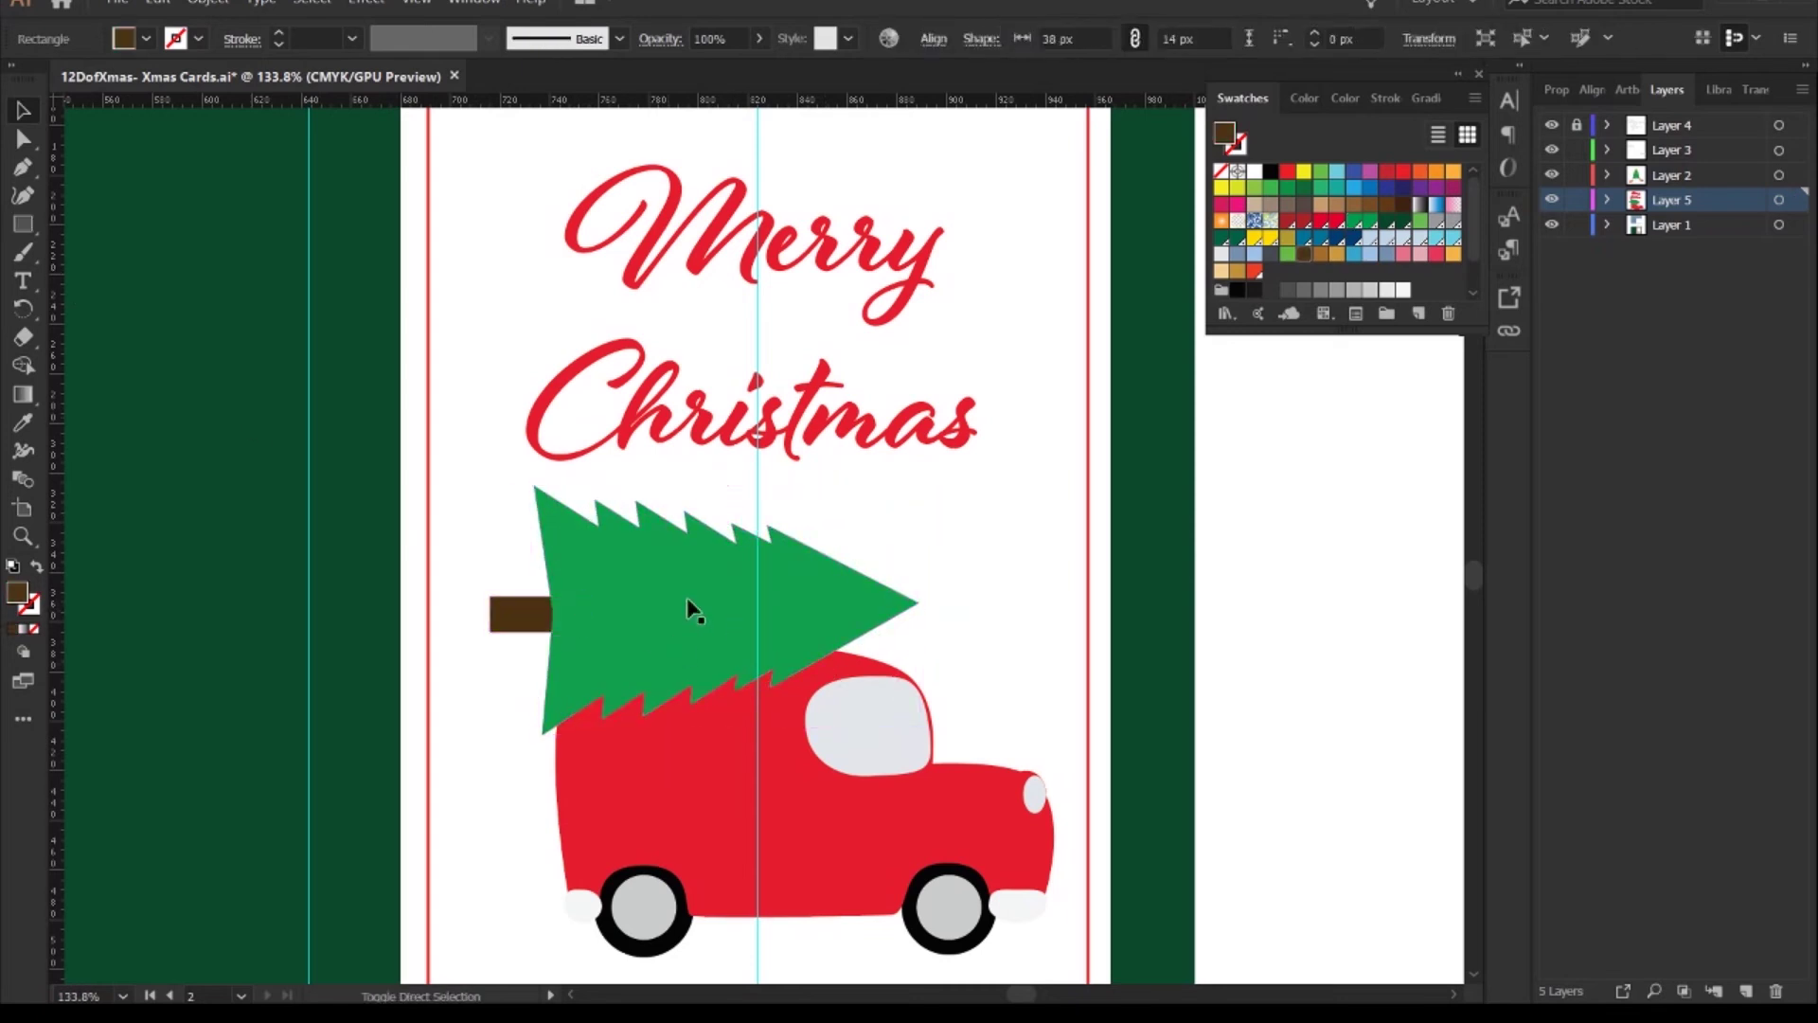
ctrl+click(694, 610)
key(a)
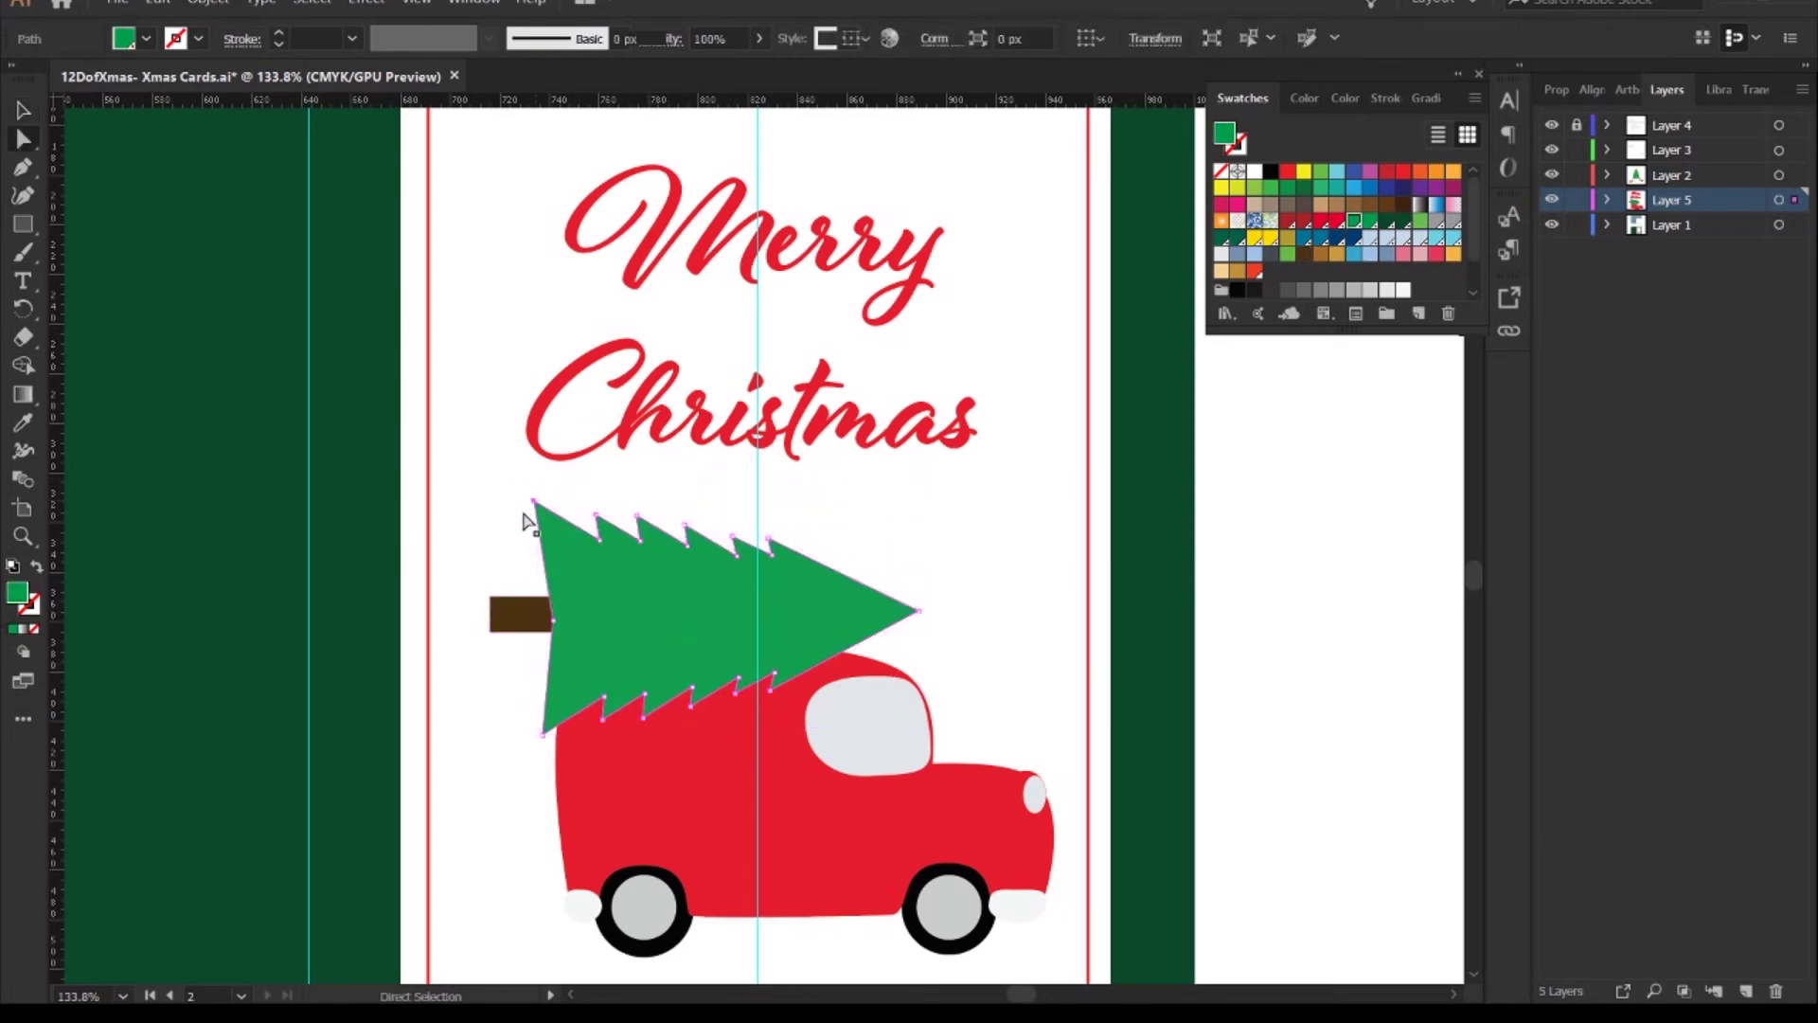
drag(534, 503, 525, 514)
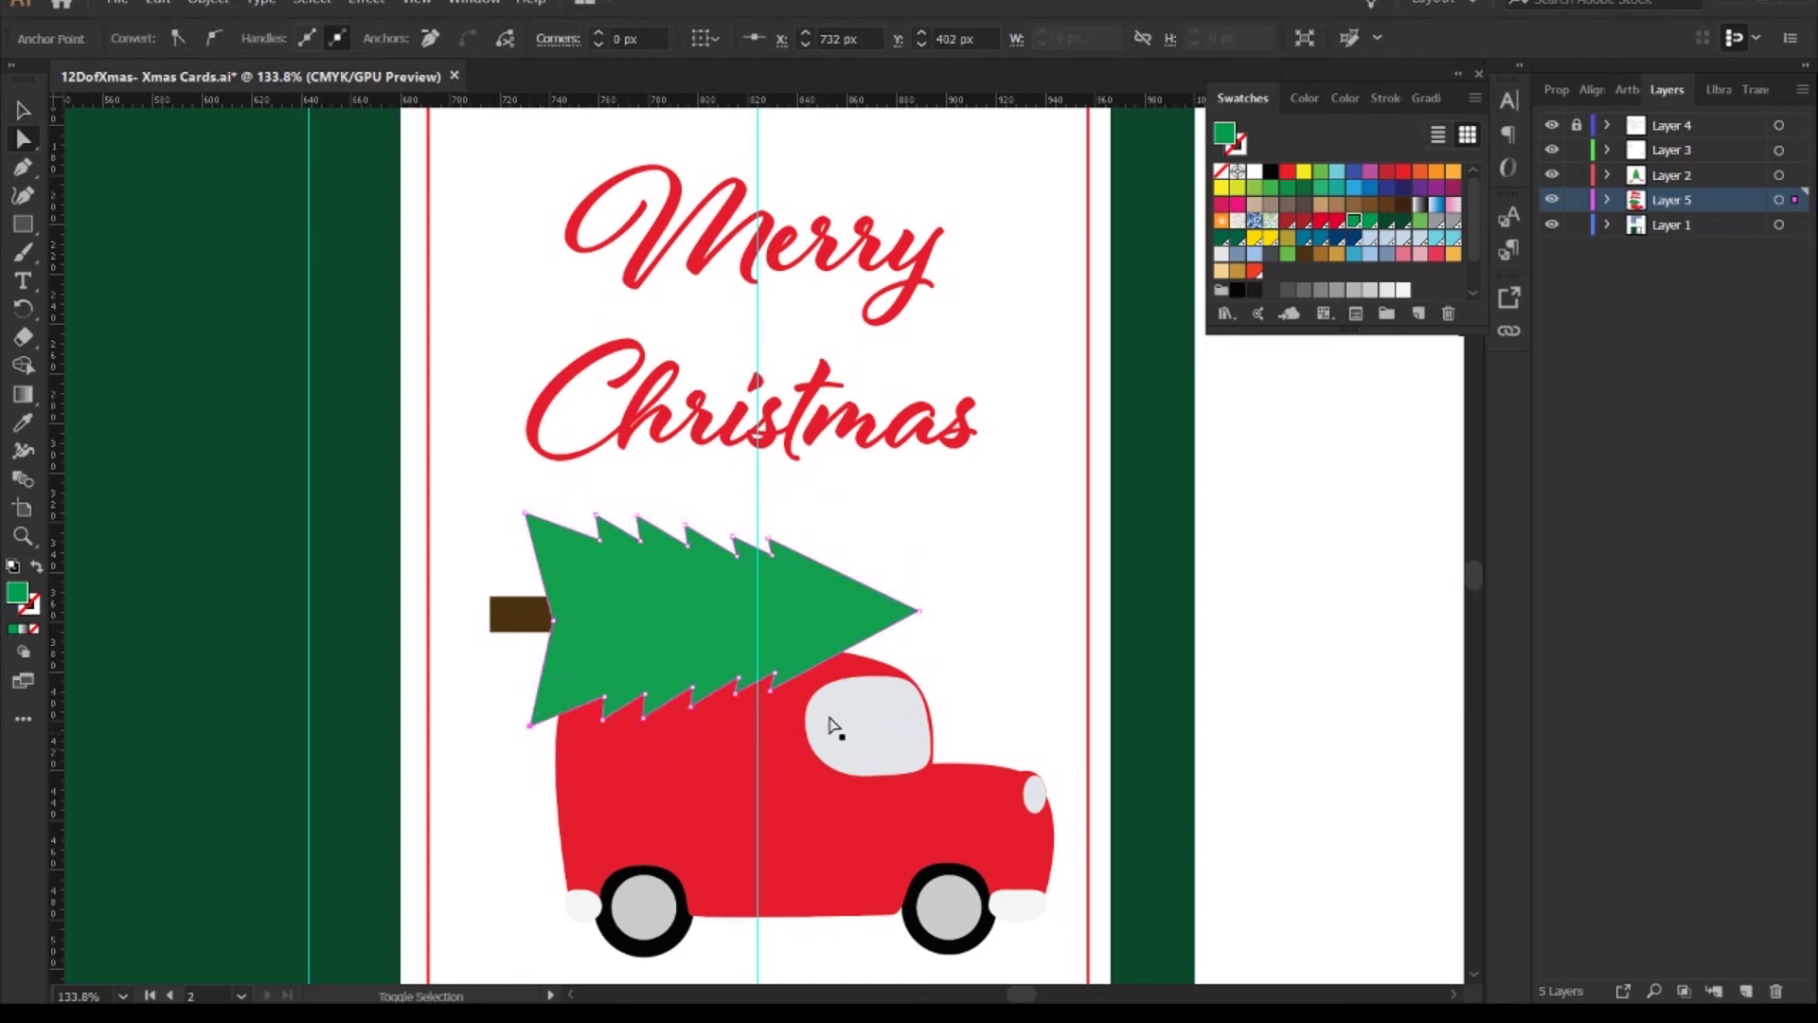
- Rotate the tan rope shape 30° and copy it across the tree
scroll(831, 727, down, 2)
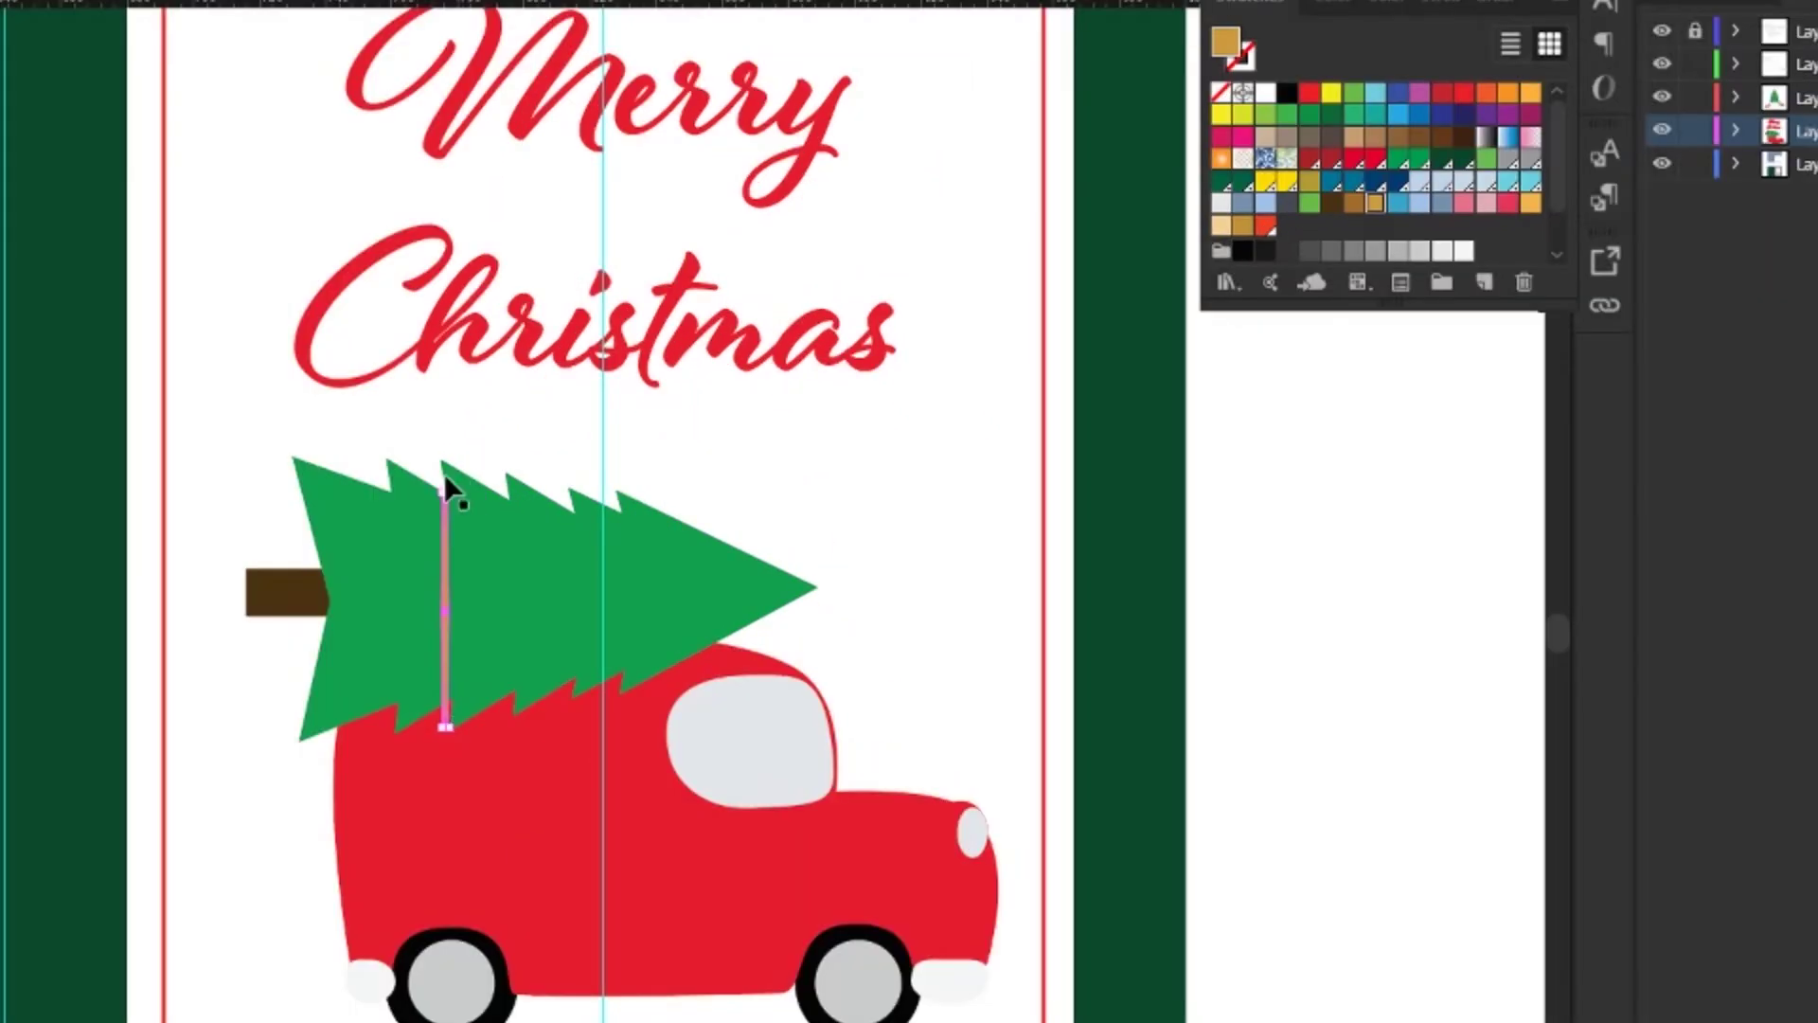
click(1557, 89)
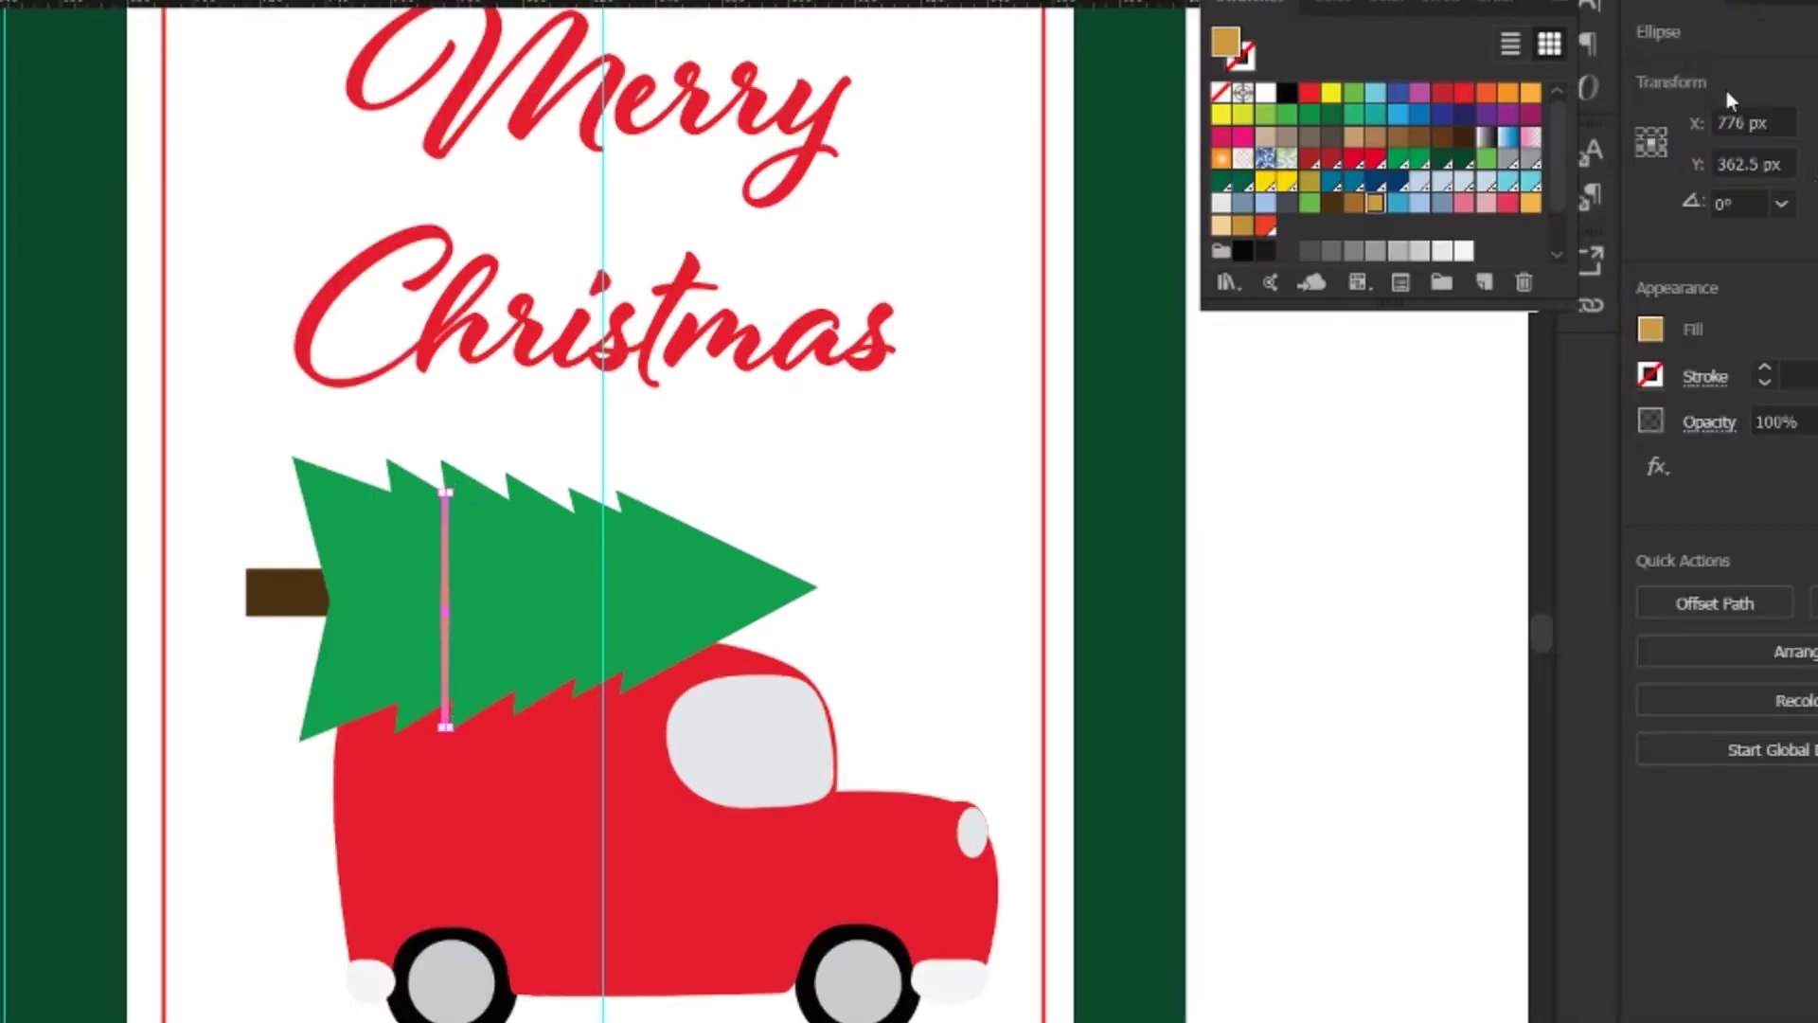
click(1741, 203)
text(30)
key(Return)
drag(460, 638, 703, 648)
key(ctrl+shift+a)
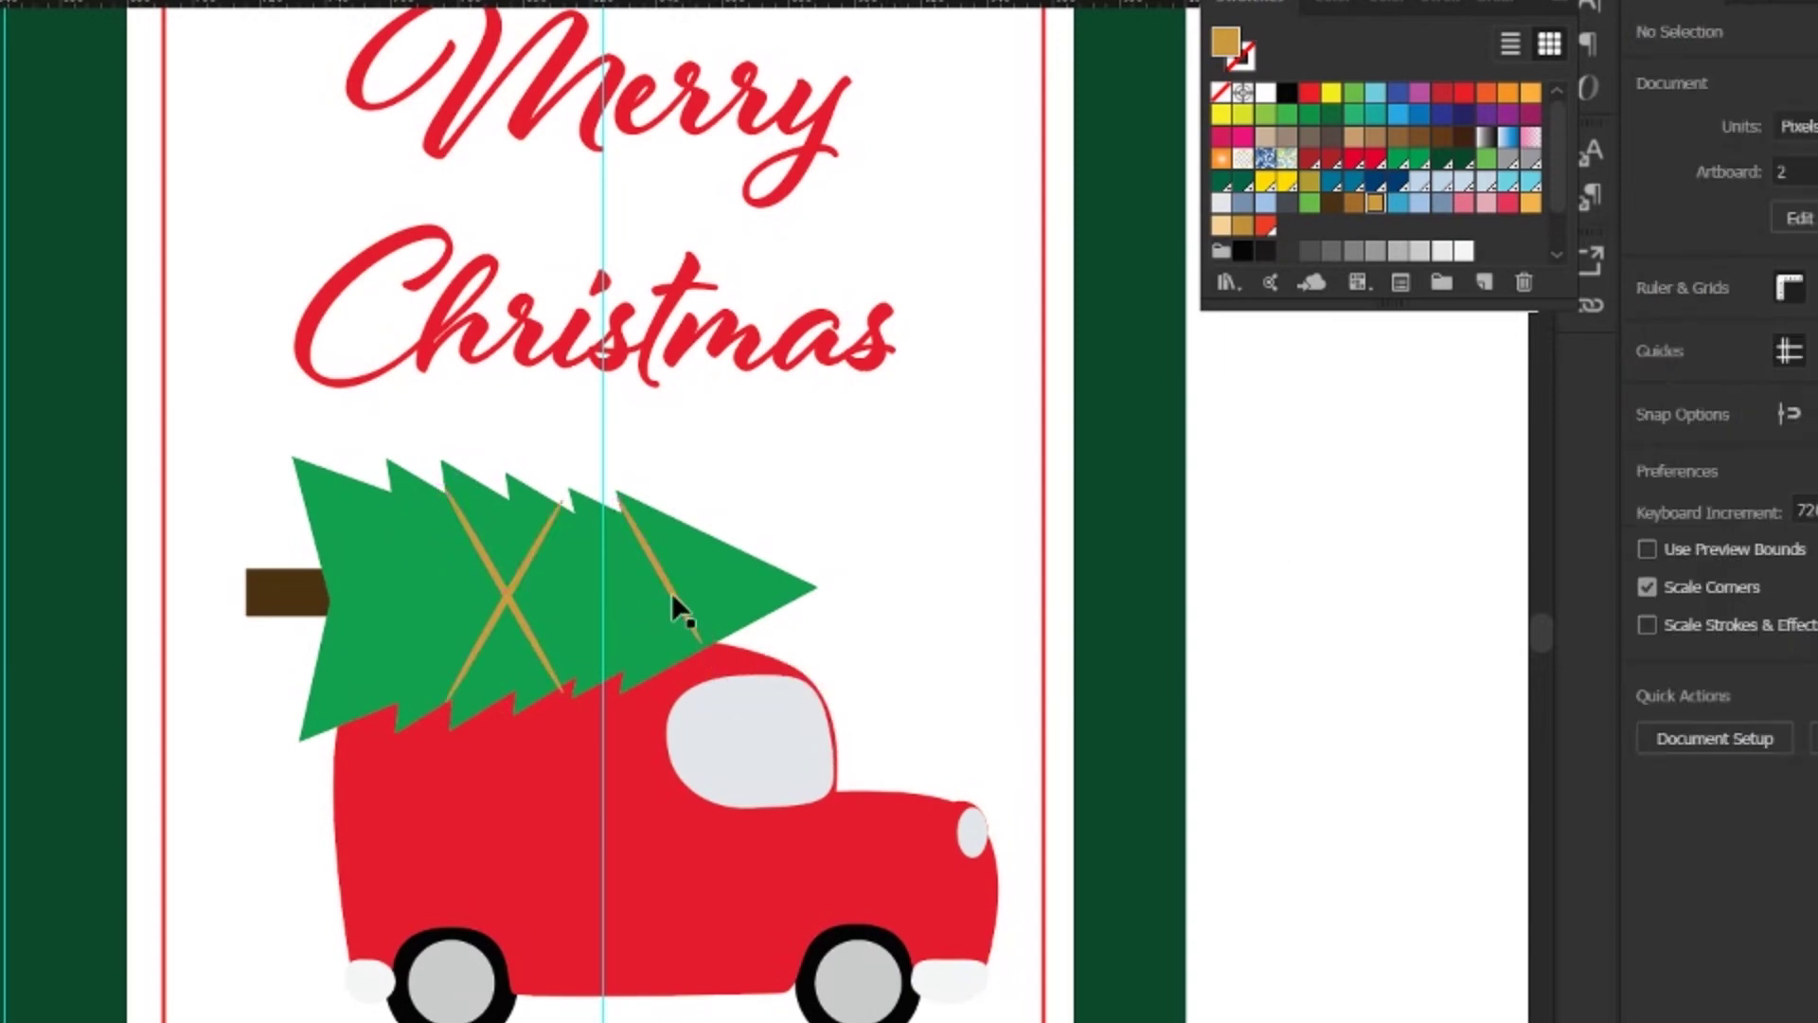
- Add a vertical rope running down the truck body
click(505, 591)
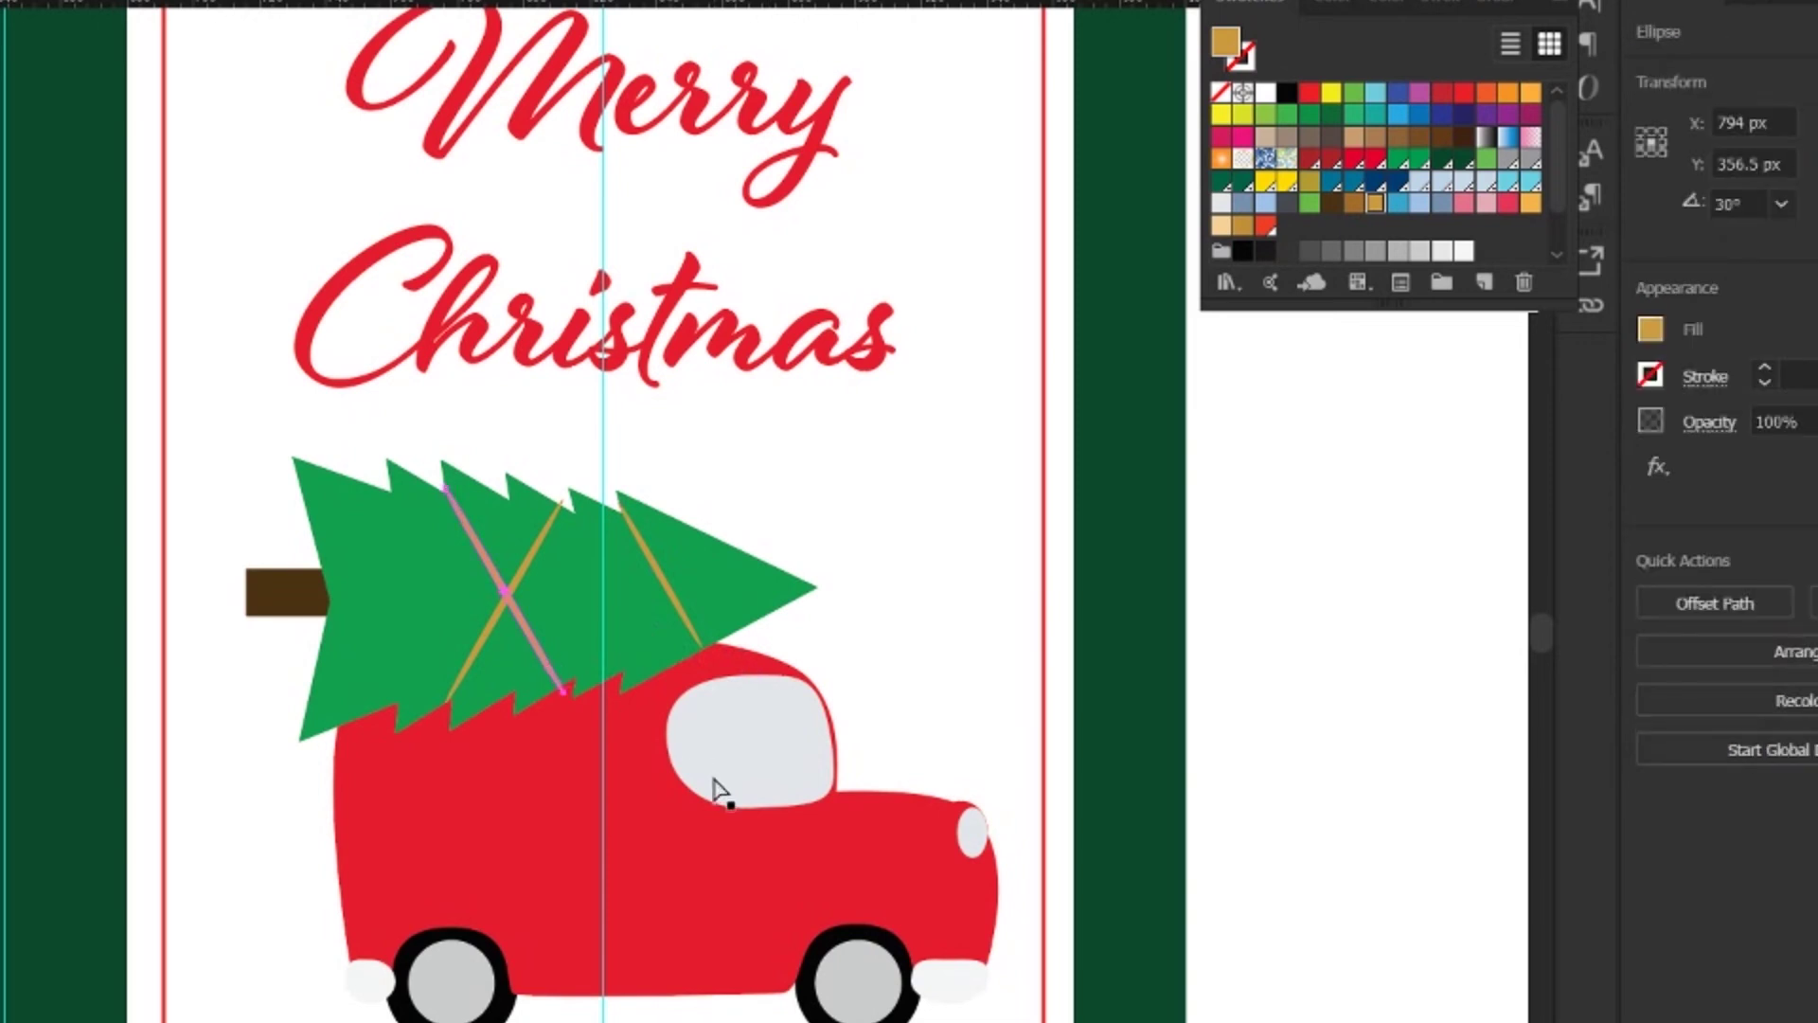
click(1769, 202)
key(ctrl+shift+a)
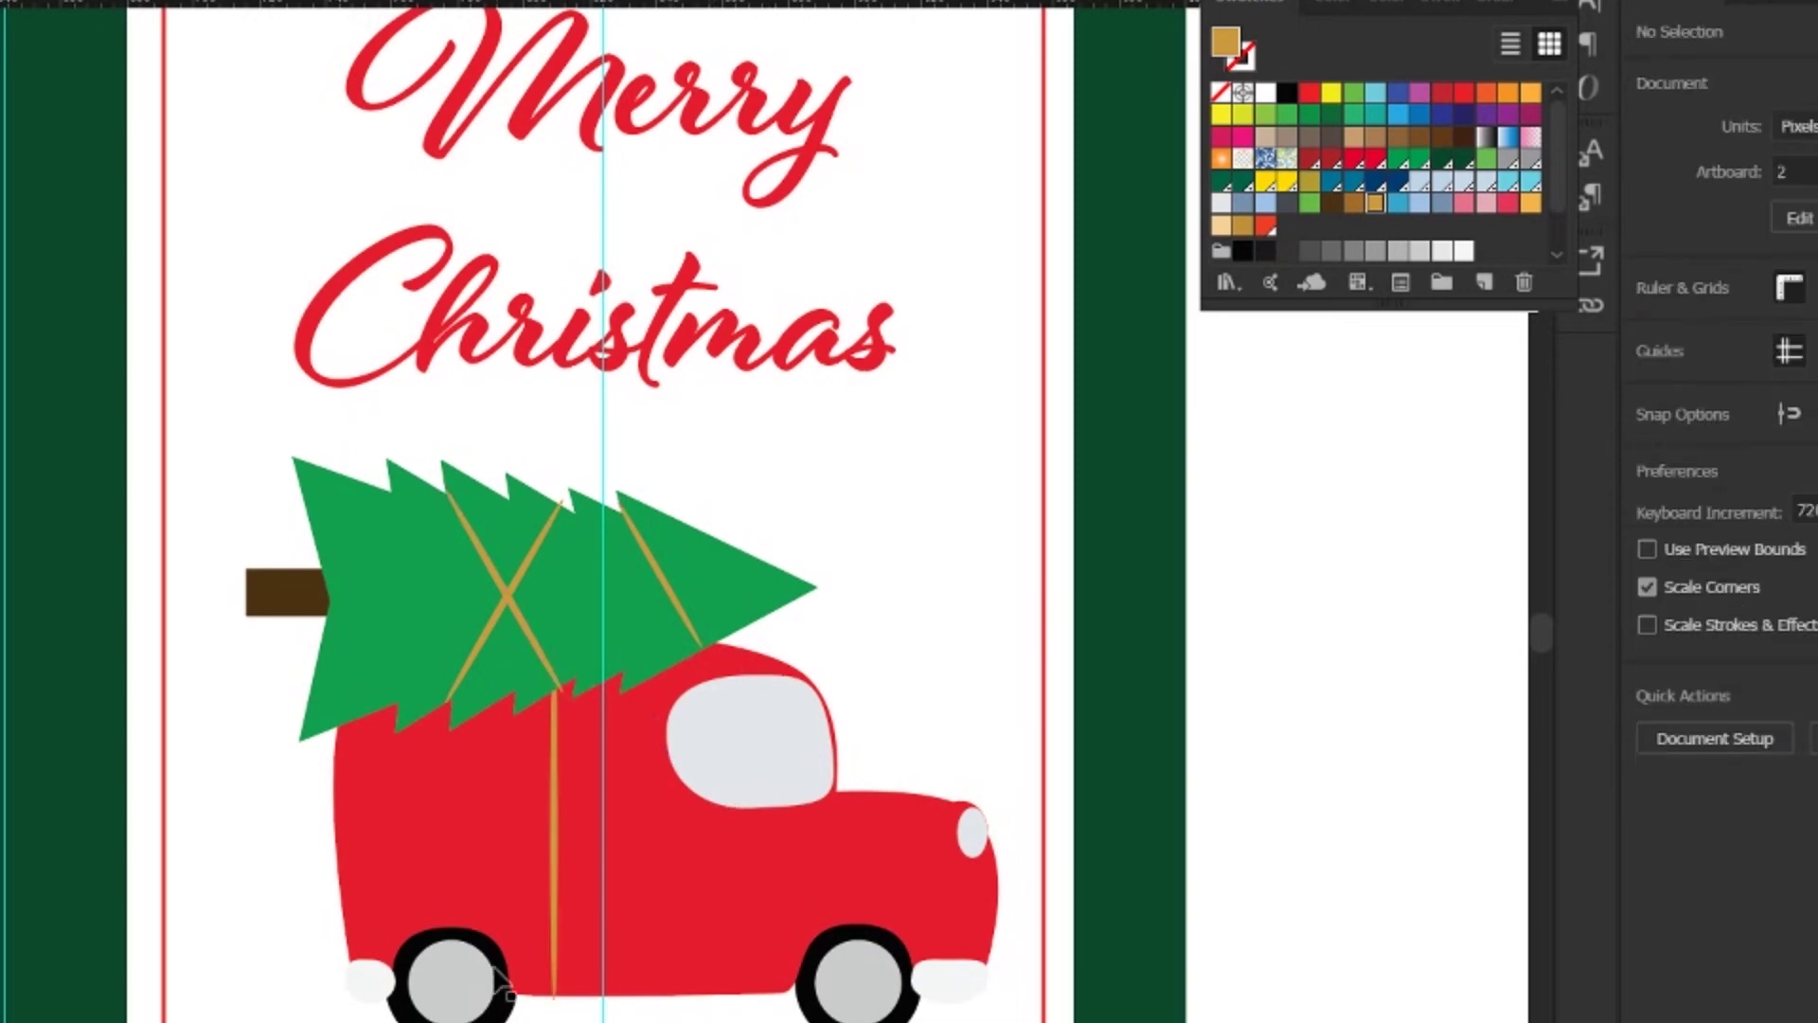
- Copy the grey window under the tree and pull its left point up to form a rear window
click(770, 752)
drag(771, 751, 366, 734)
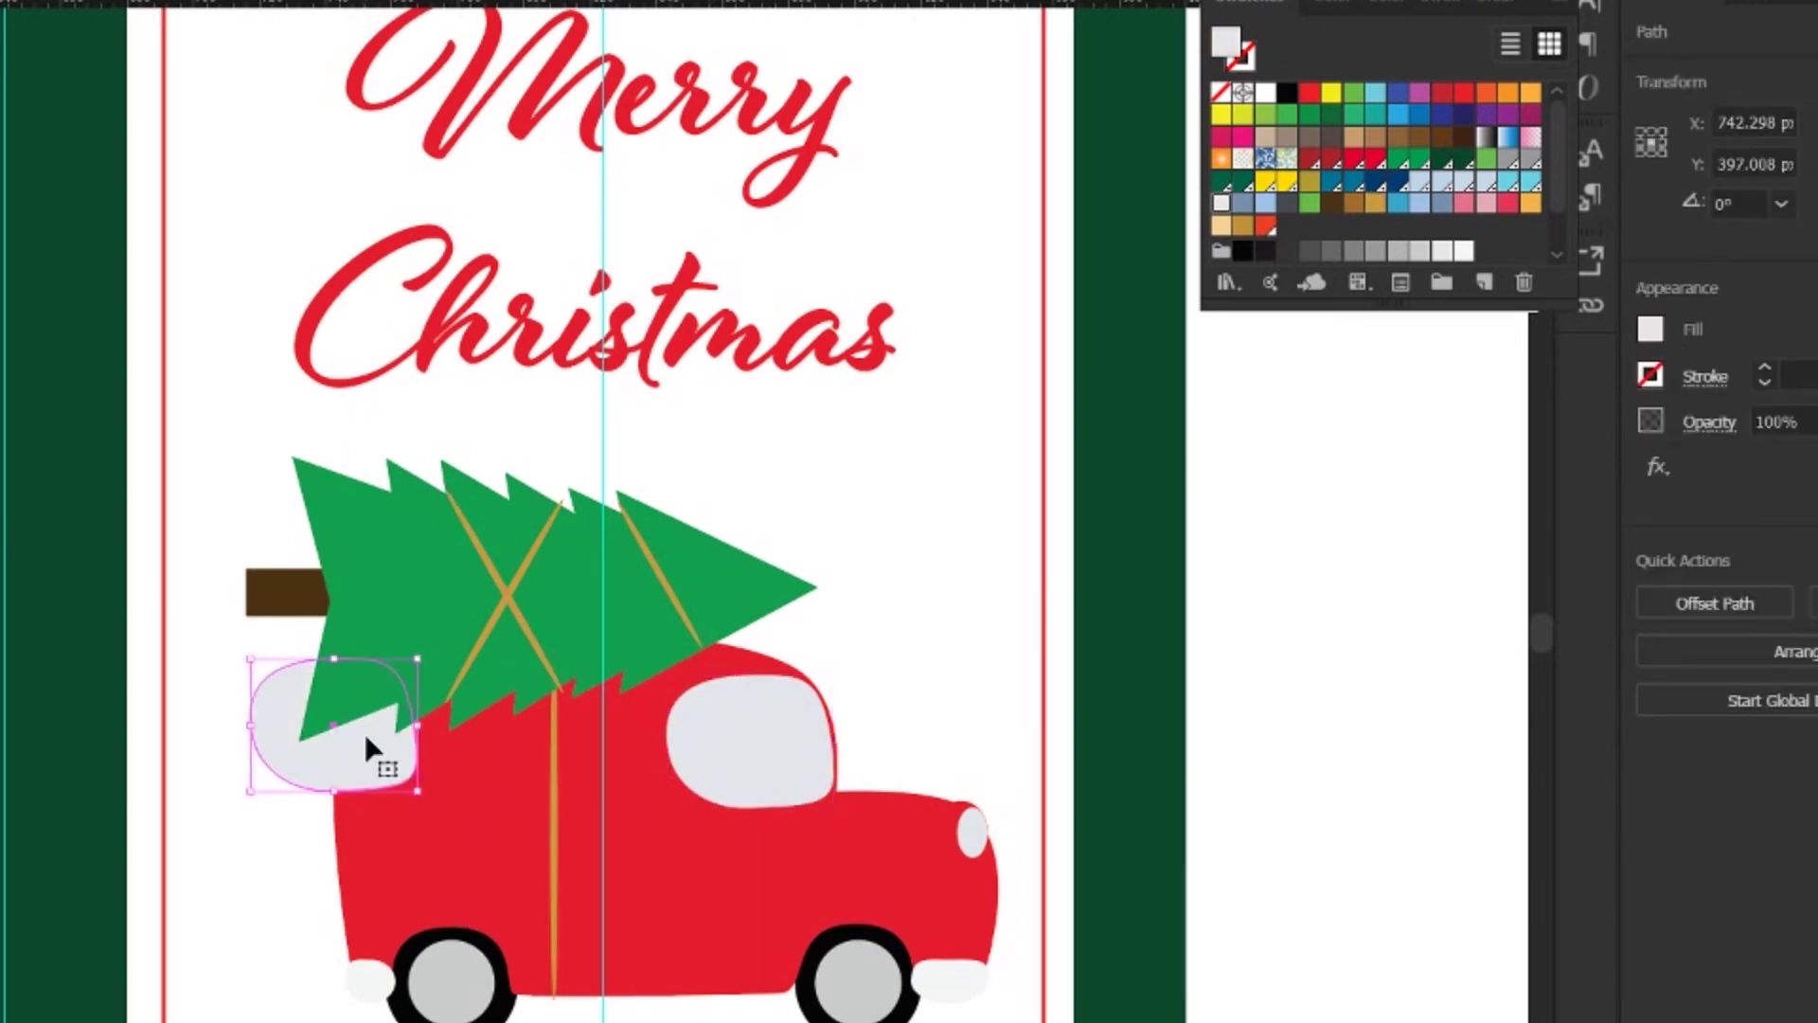
drag(425, 653, 431, 650)
click(409, 657)
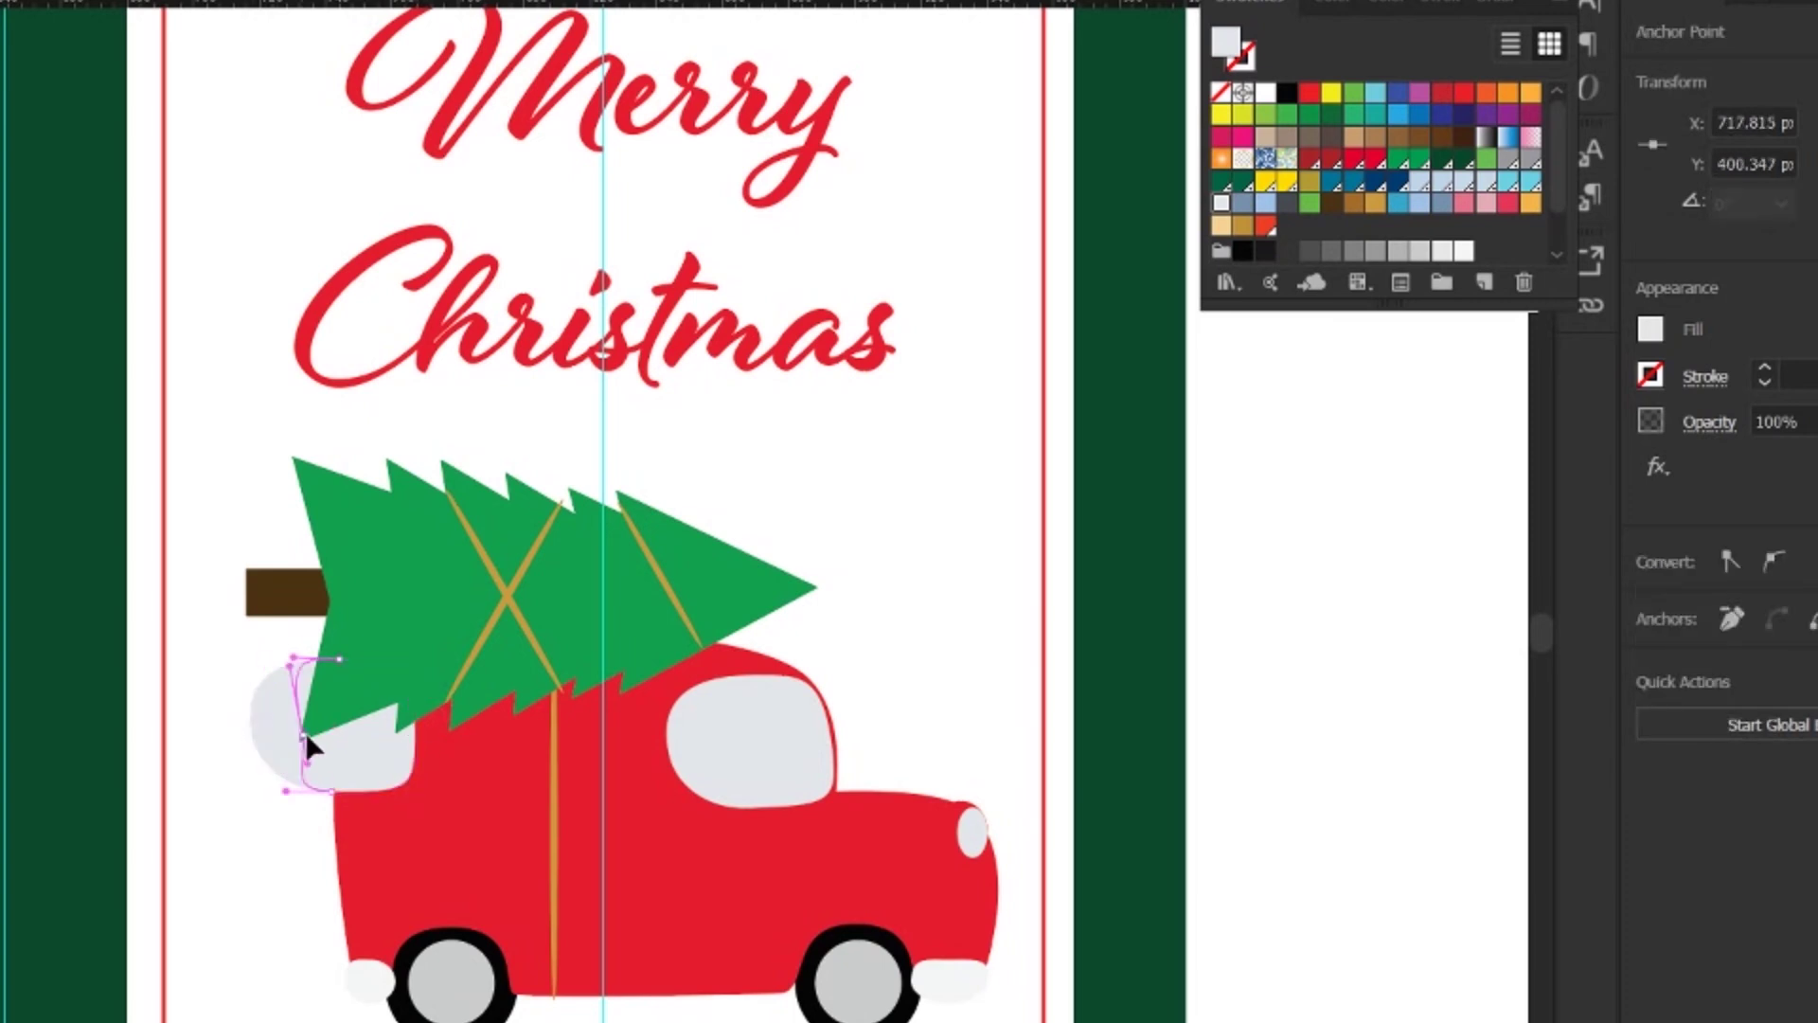
drag(309, 745, 301, 666)
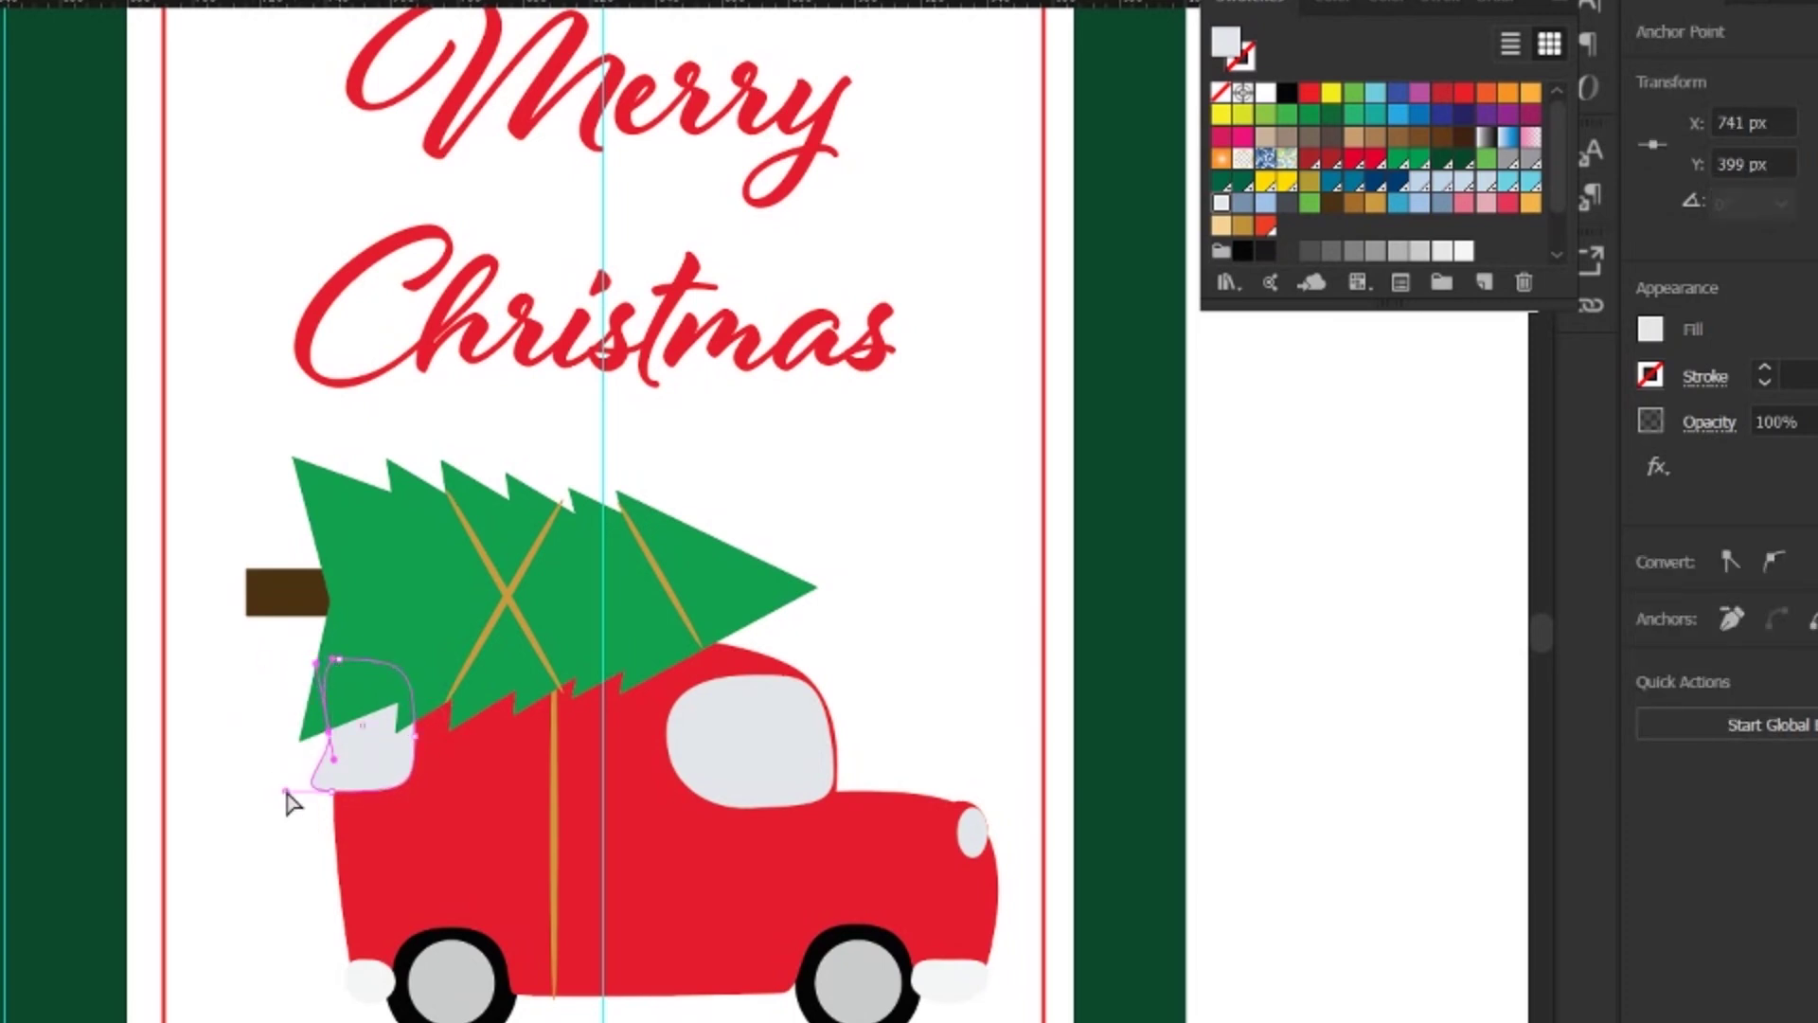
click(324, 803)
- Select the right car window and nearby window shapes
click(718, 742)
click(824, 743)
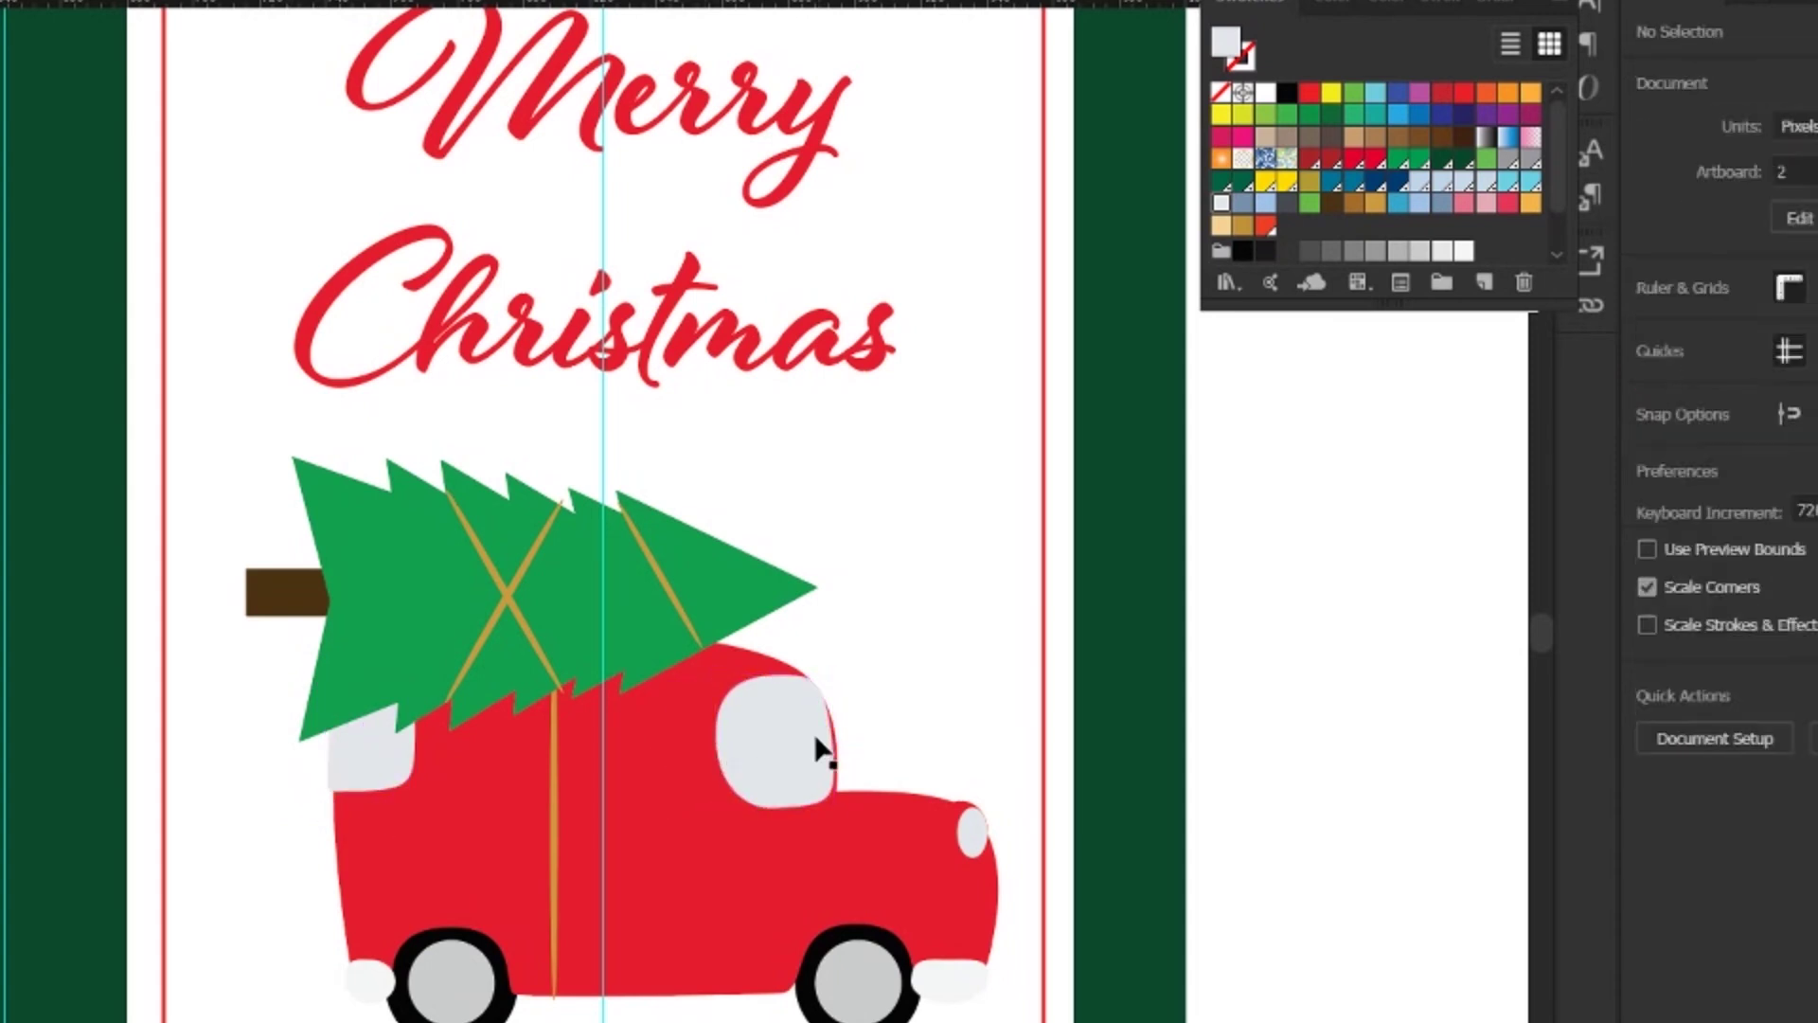
click(784, 691)
scroll(784, 692, up, 3)
- Draw a horizontal line across the car side and a vertical line dividing the two doors
key(ctrl+shift+a)
scroll(527, 771, down, 2)
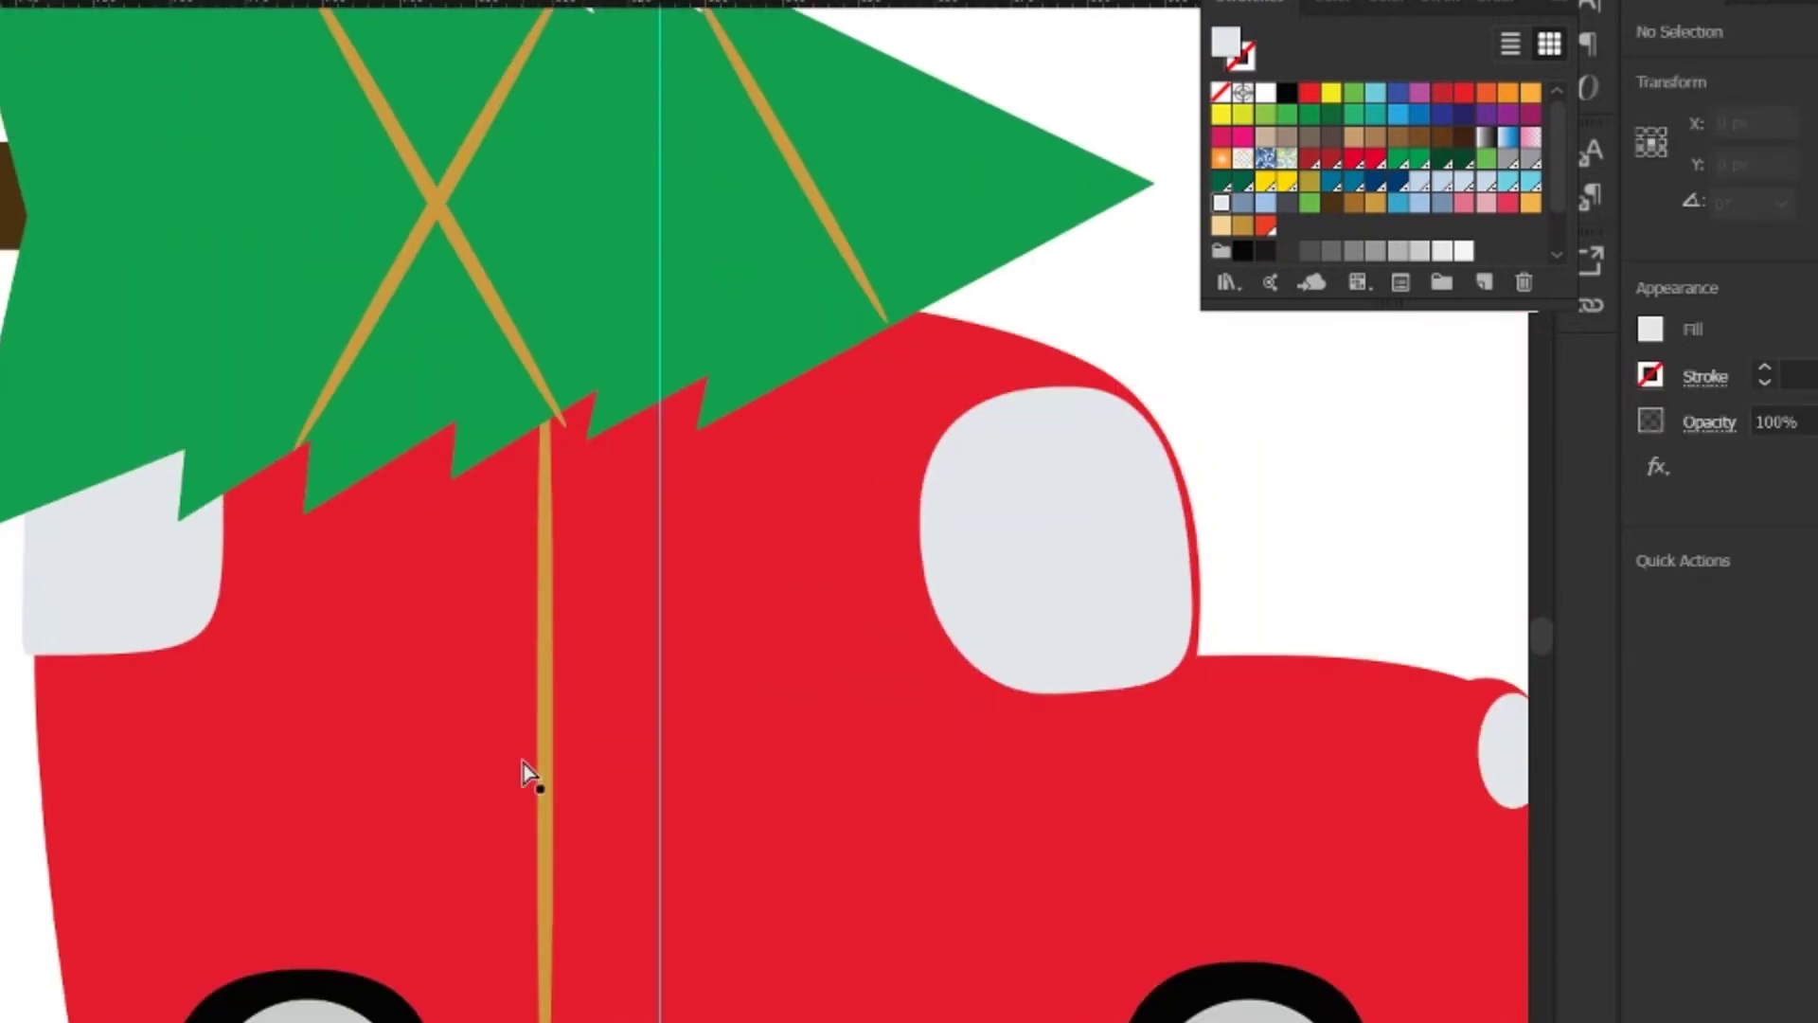
scroll(1027, 604, down, 2)
scroll(755, 491, down, 1)
key(backslash)
drag(467, 520, 901, 516)
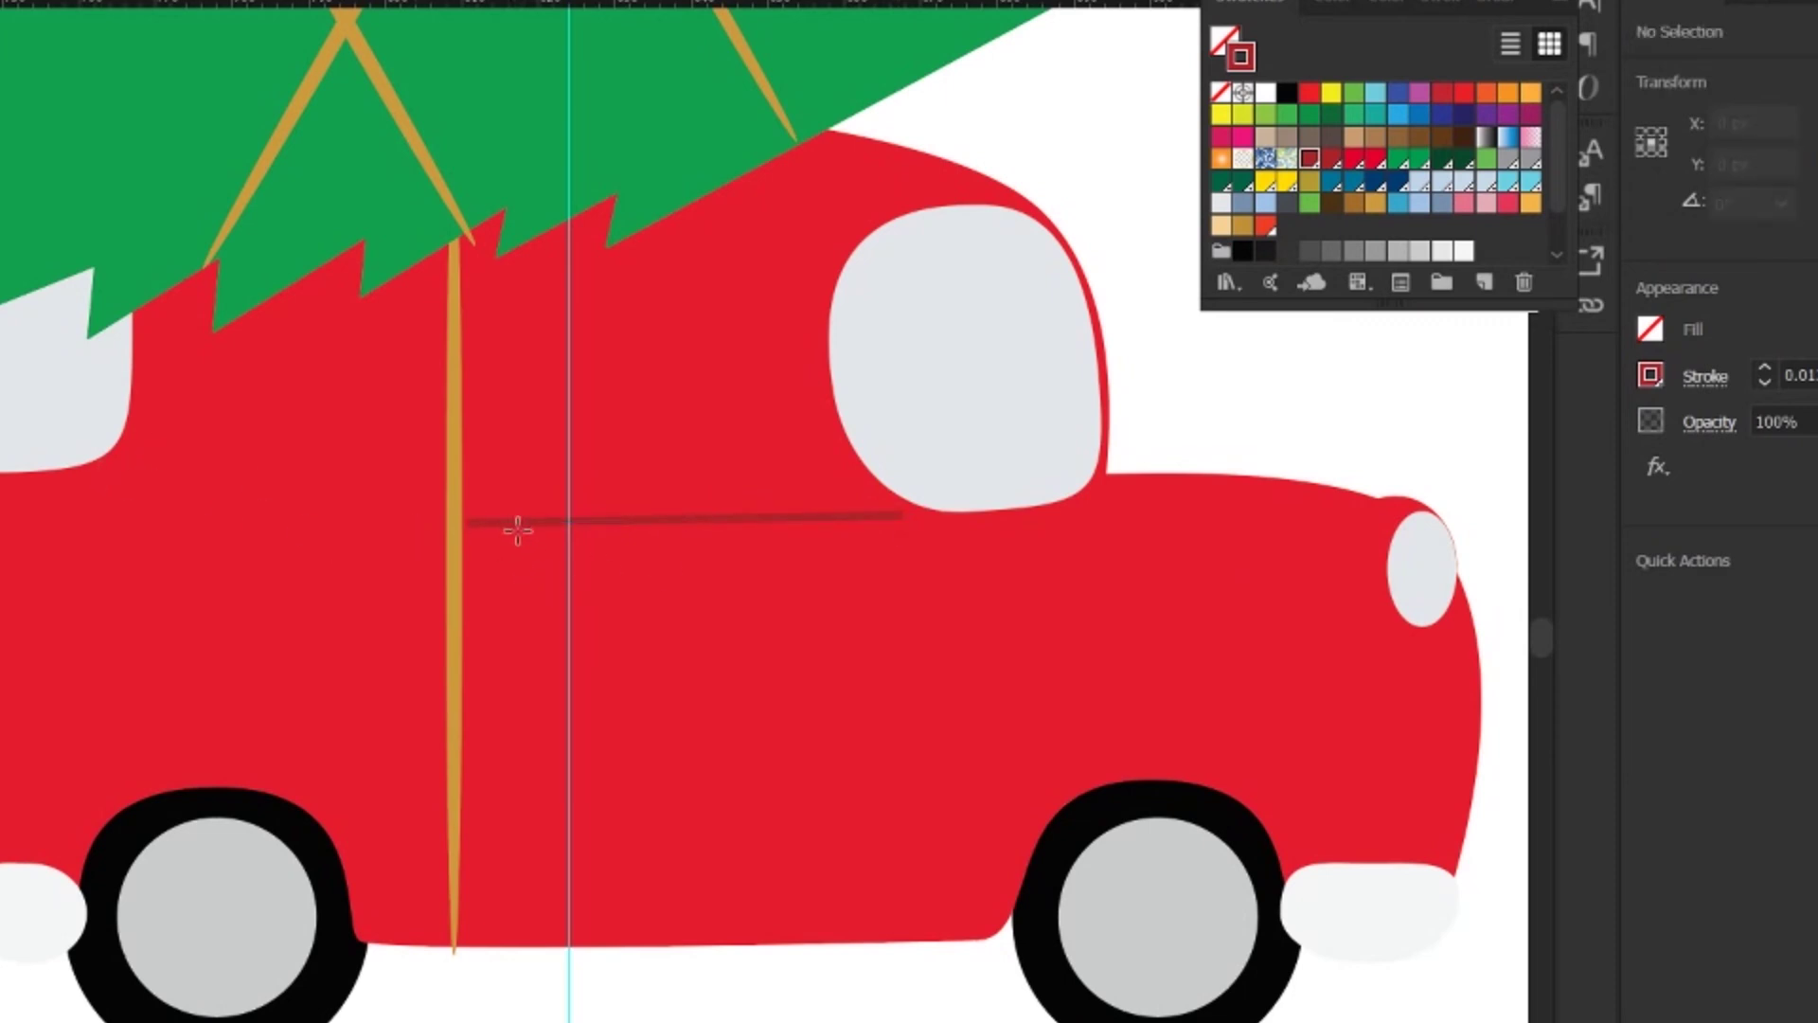
drag(570, 933, 559, 919)
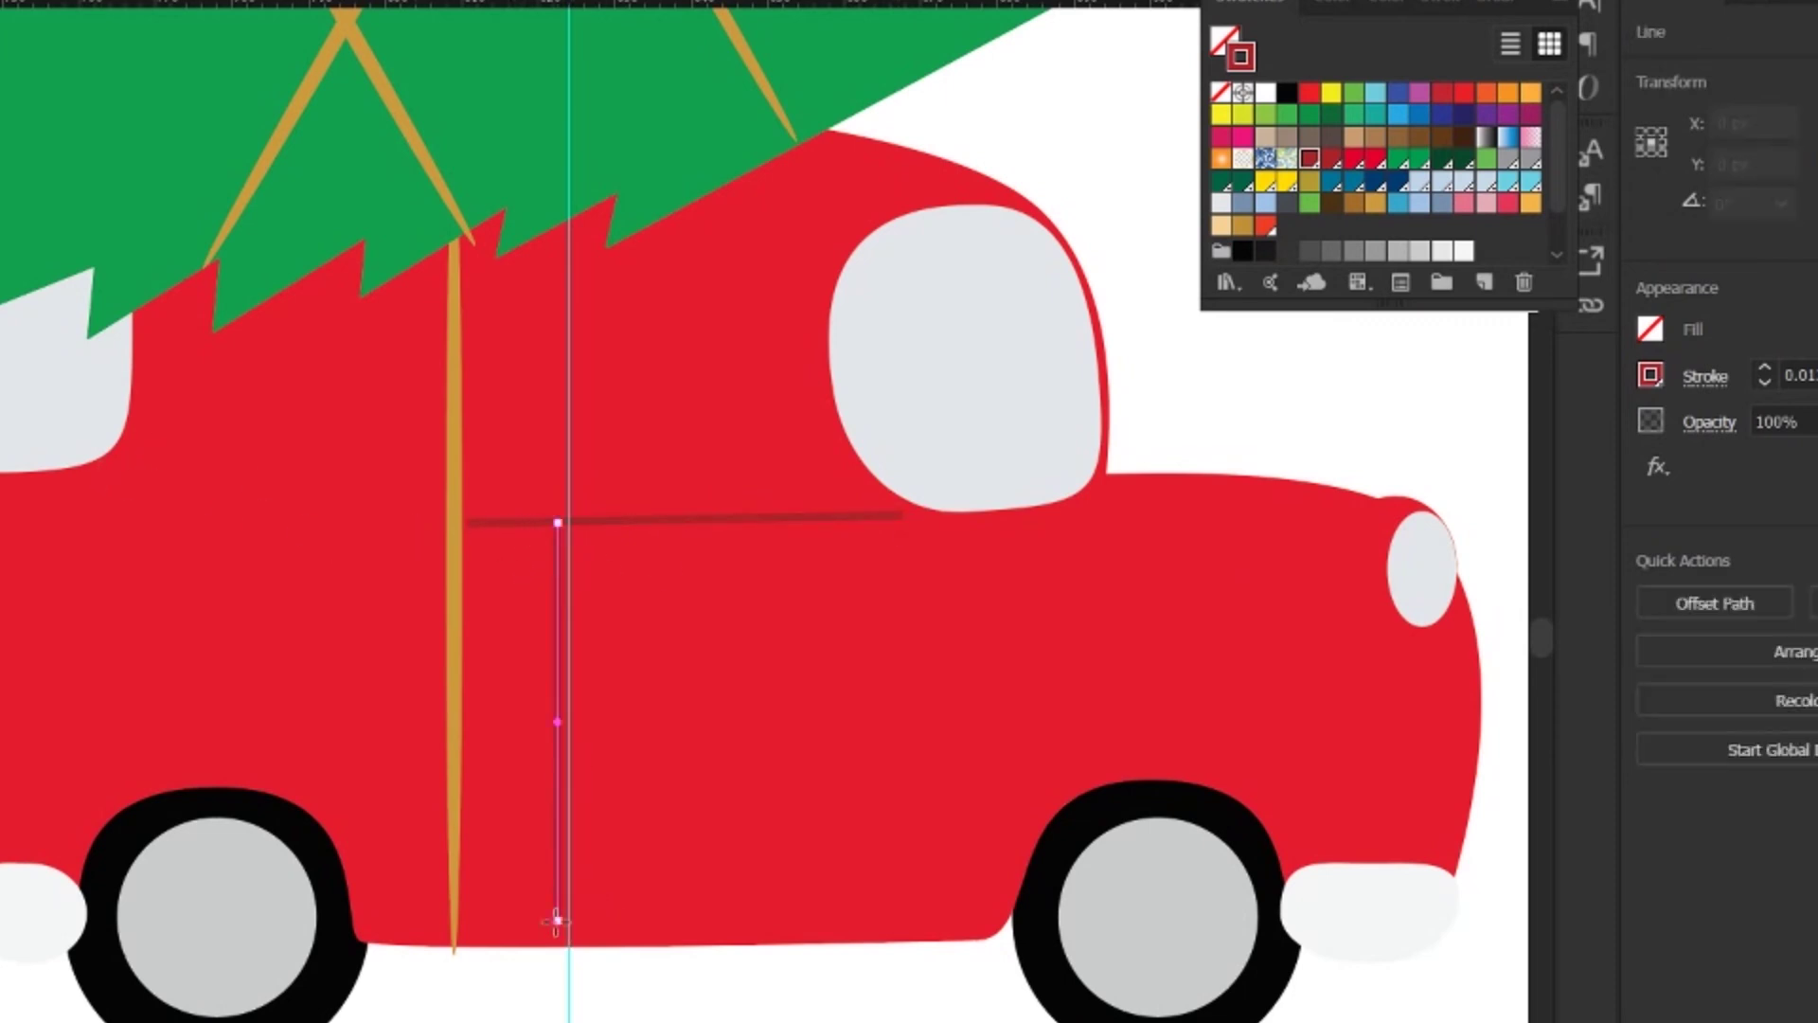
key(ctrl+shift+a)
- Extend the top door line toward the back and give the bottom line a dark red stroke
key(a)
click(466, 523)
drag(318, 526, 115, 509)
key(ctrl+shift+a)
click(559, 535)
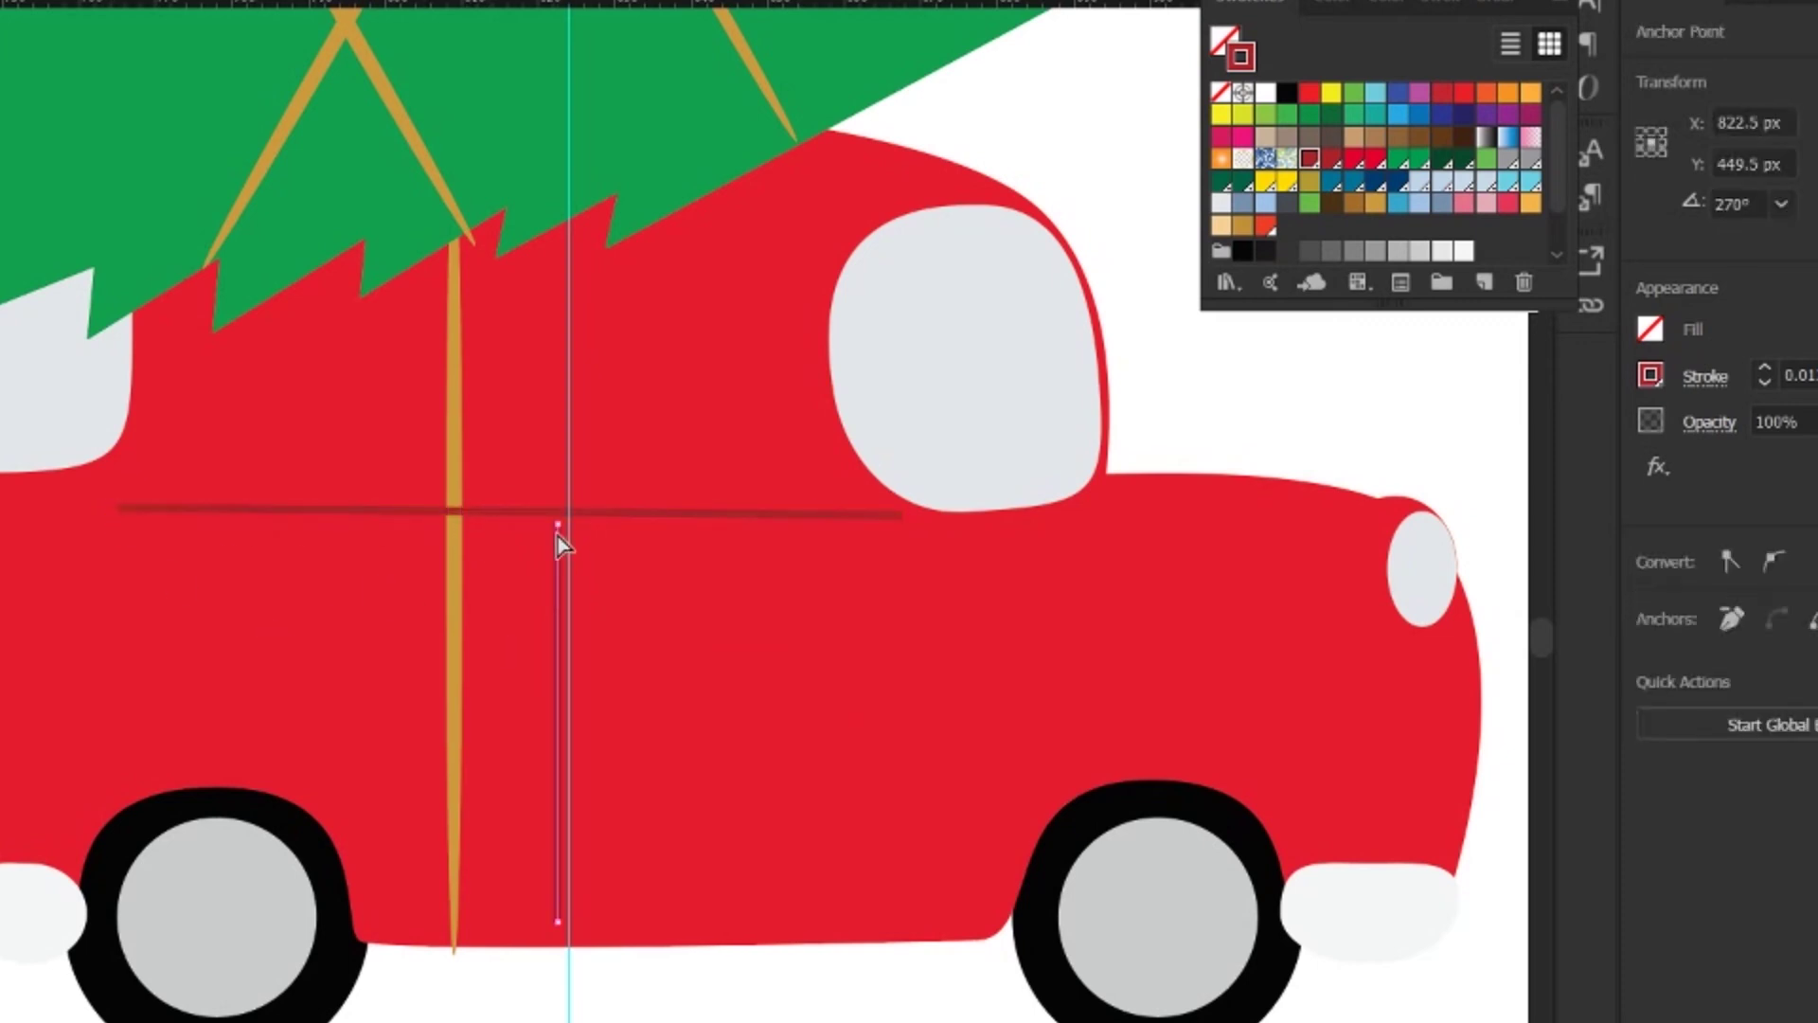
key(ctrl+shift+a)
click(363, 917)
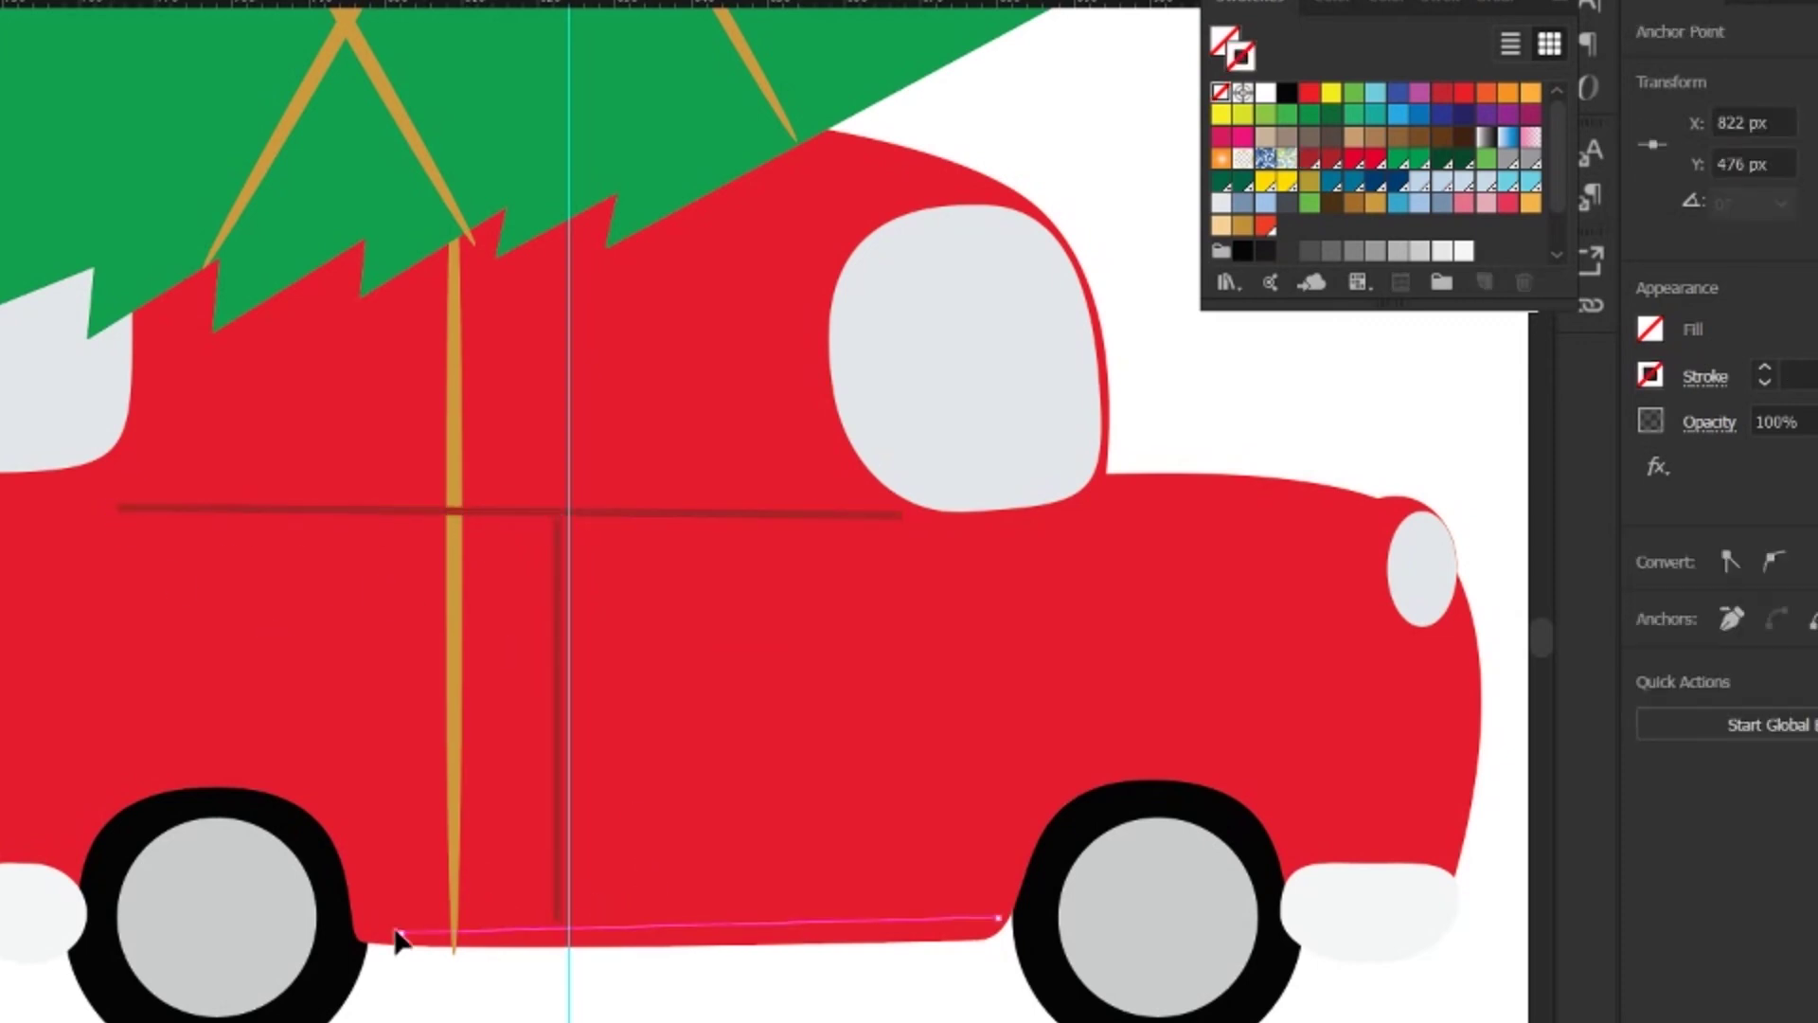
click(1328, 158)
key(ctrl+shift+a)
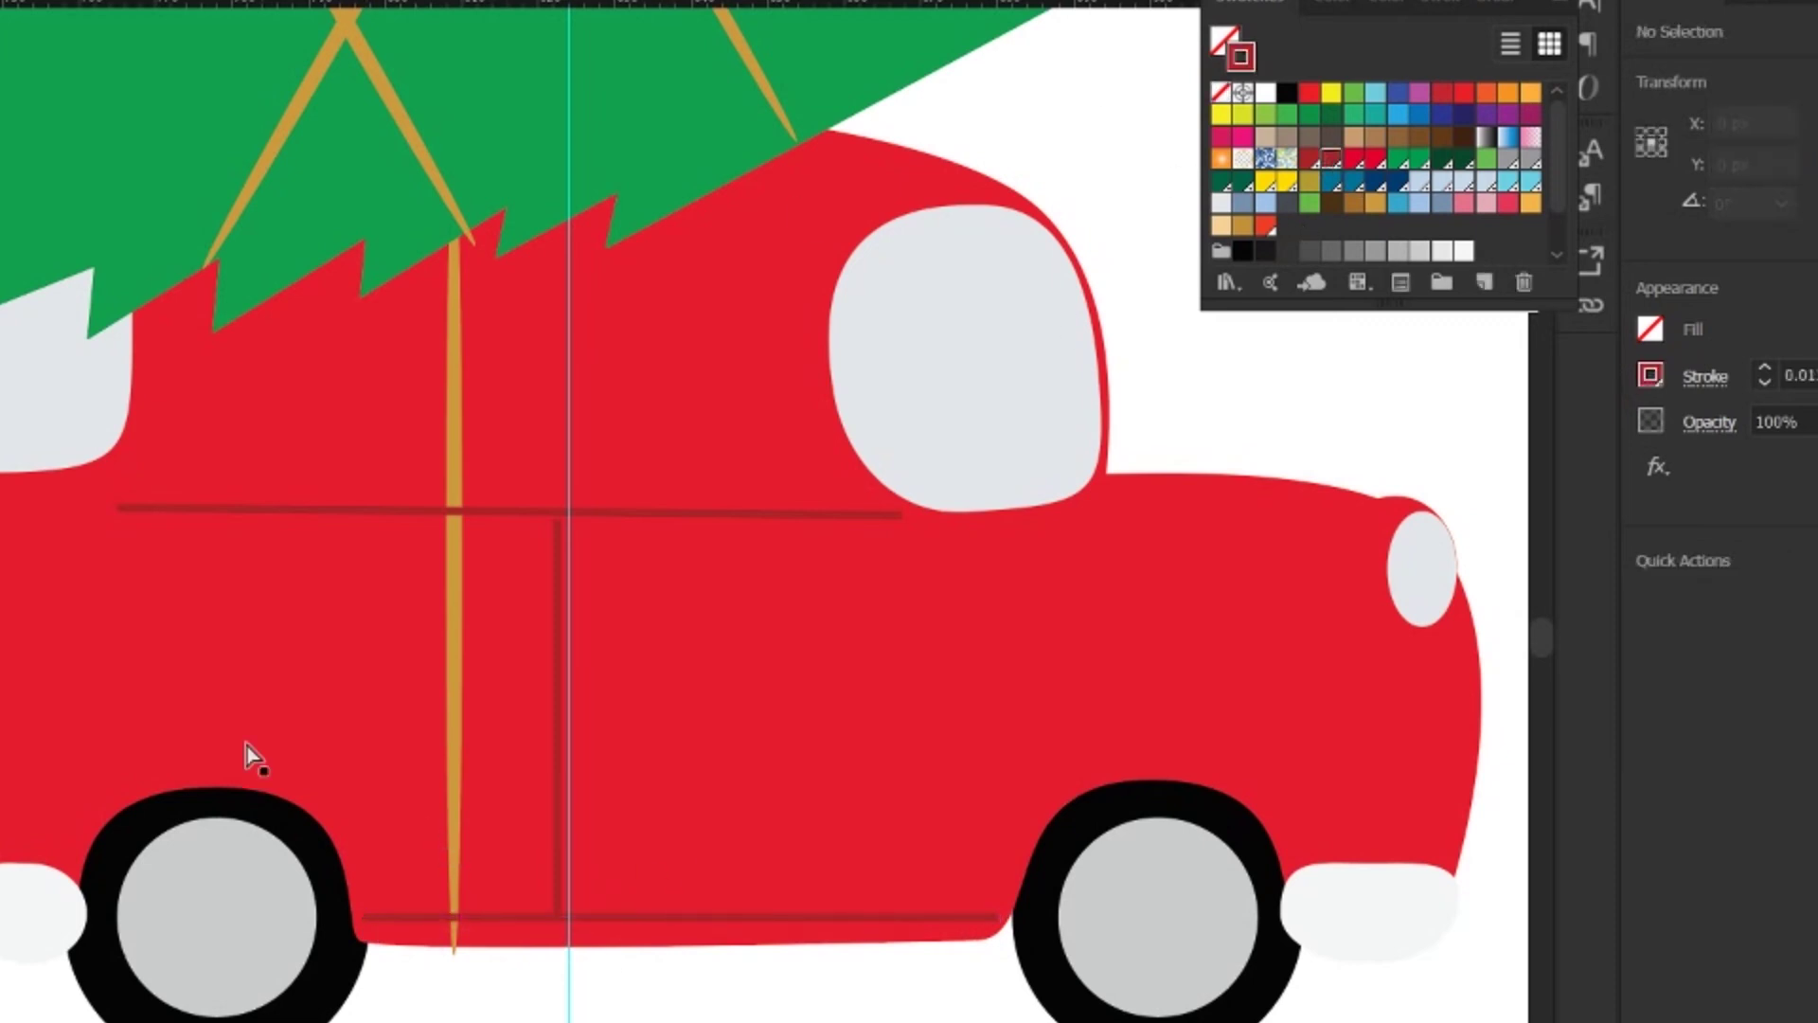
- Curve the door outline from the top line down around the front wheel arch
drag(903, 515, 938, 522)
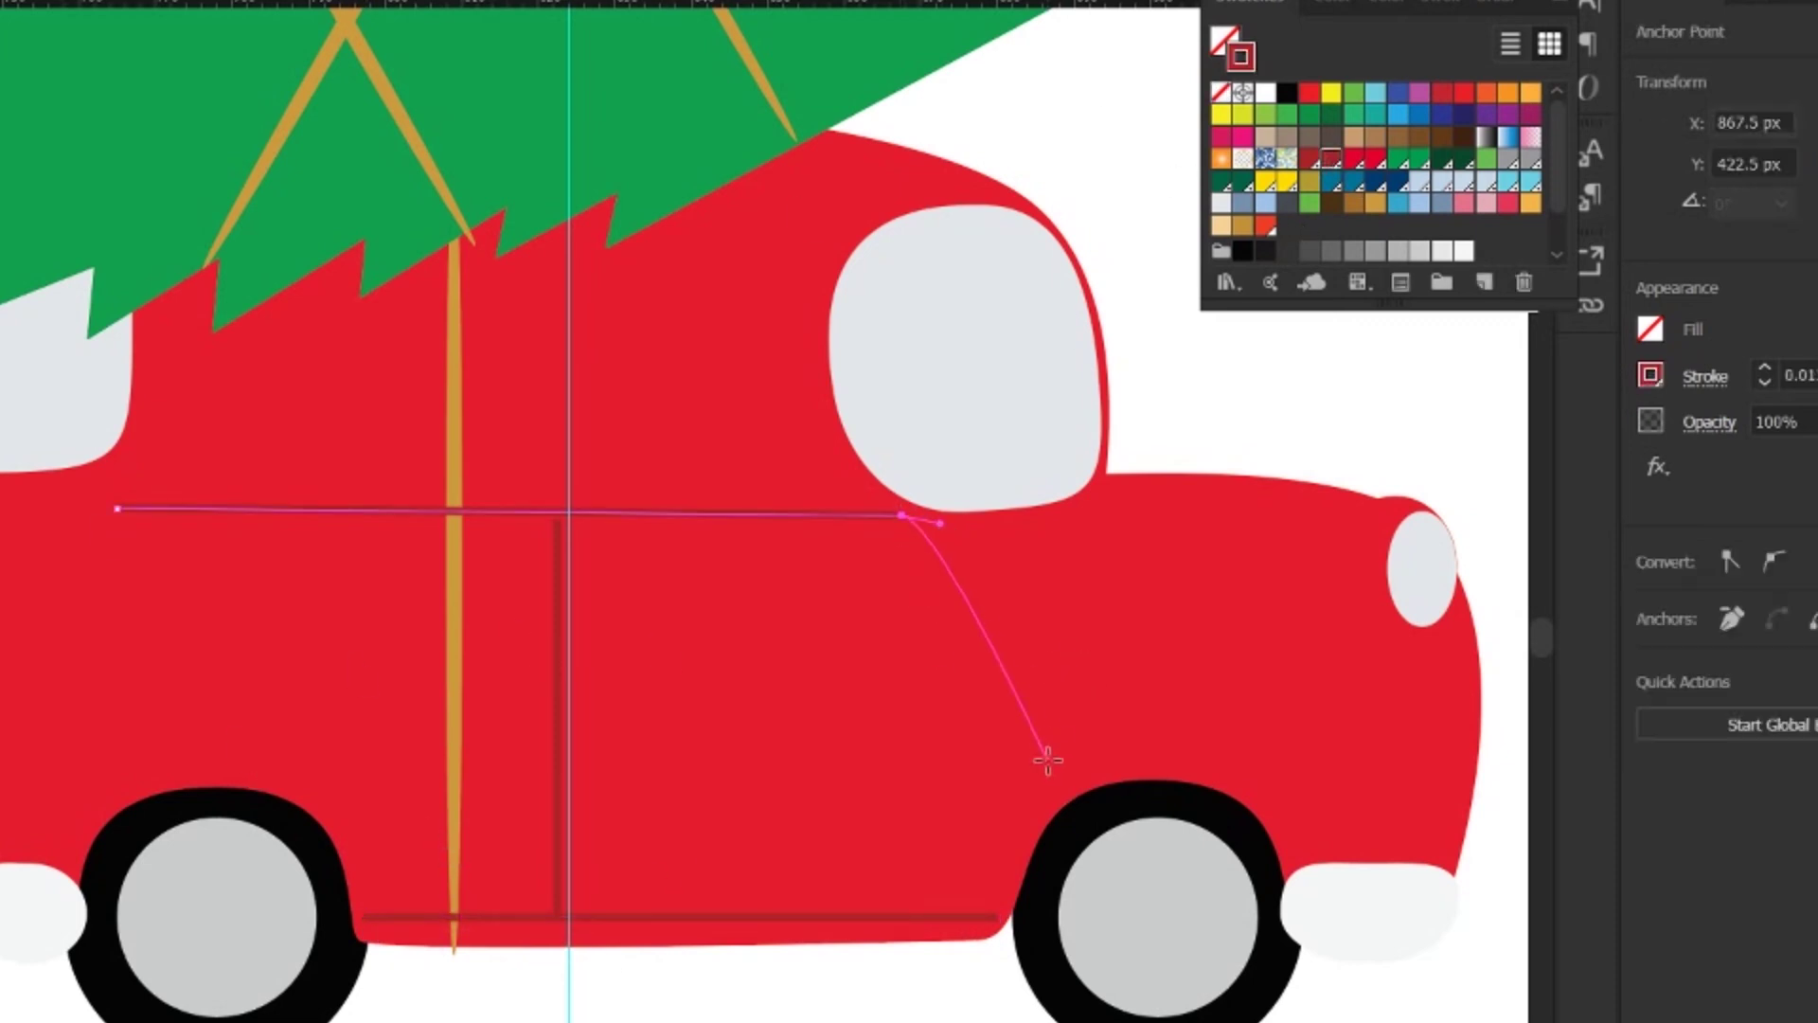
drag(1056, 784, 1070, 904)
click(998, 917)
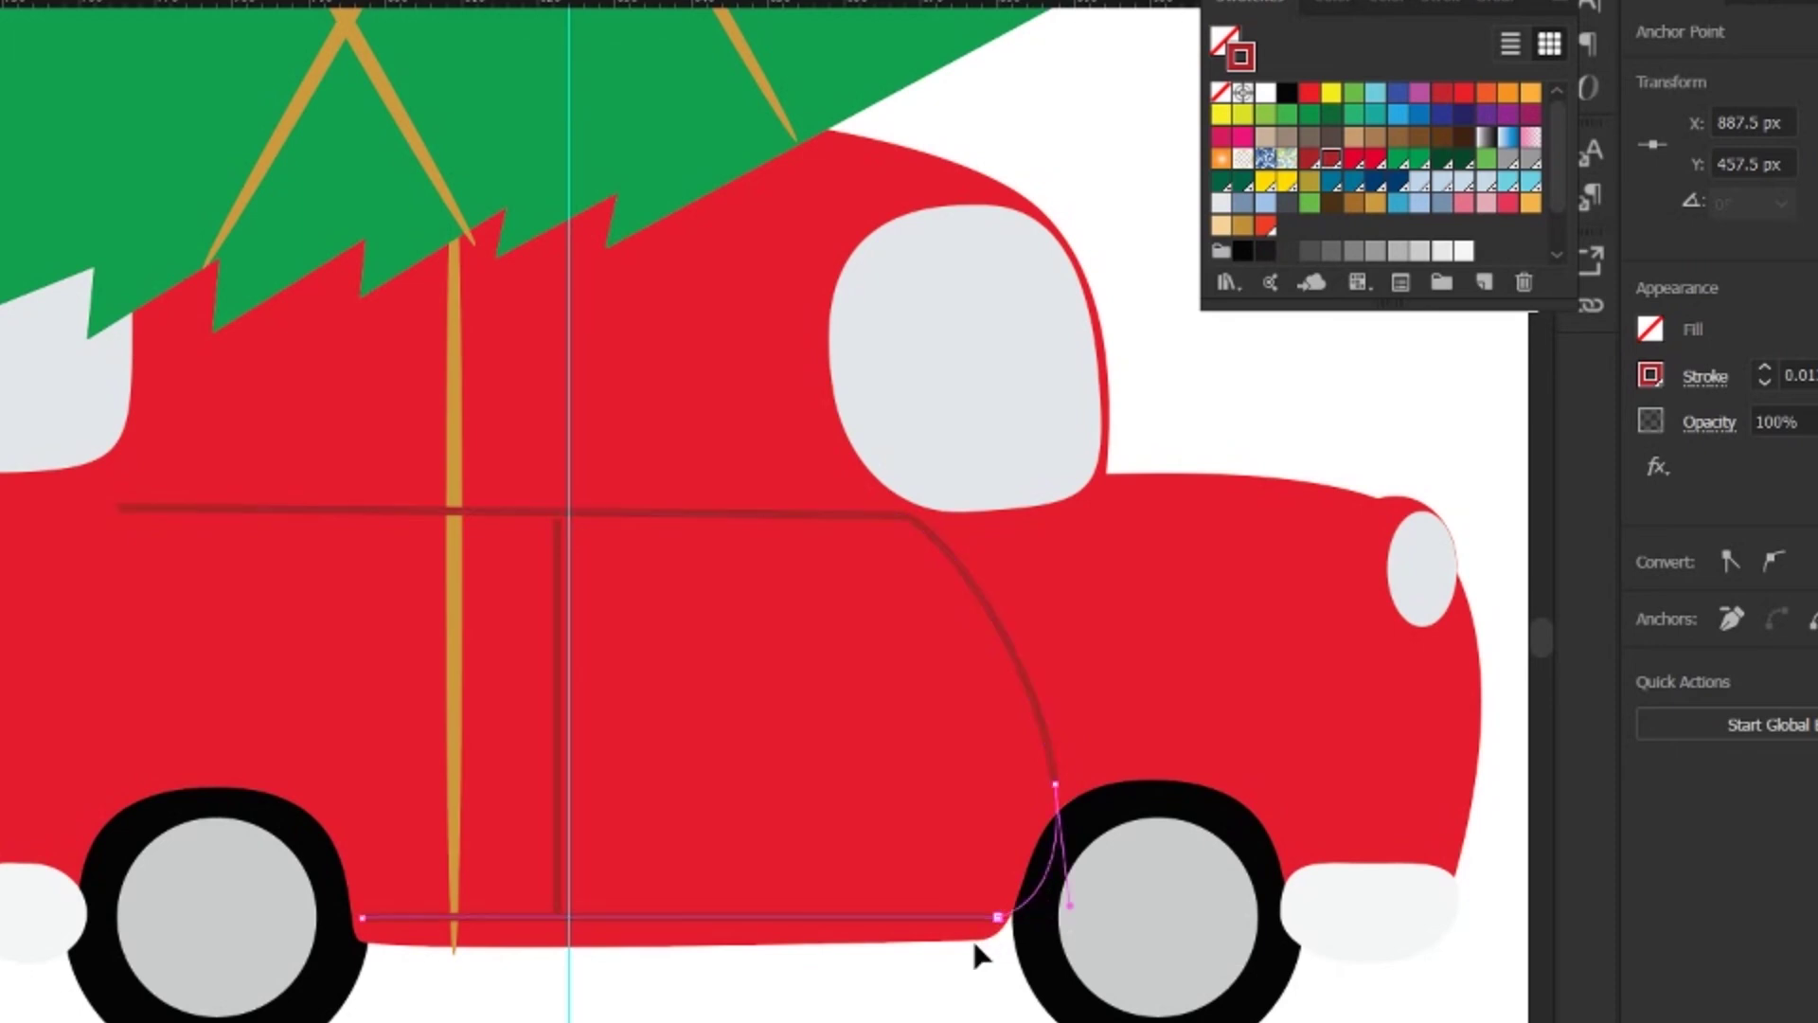
ctrl+click(1067, 908)
drag(1070, 911, 1057, 824)
ctrl+click(663, 862)
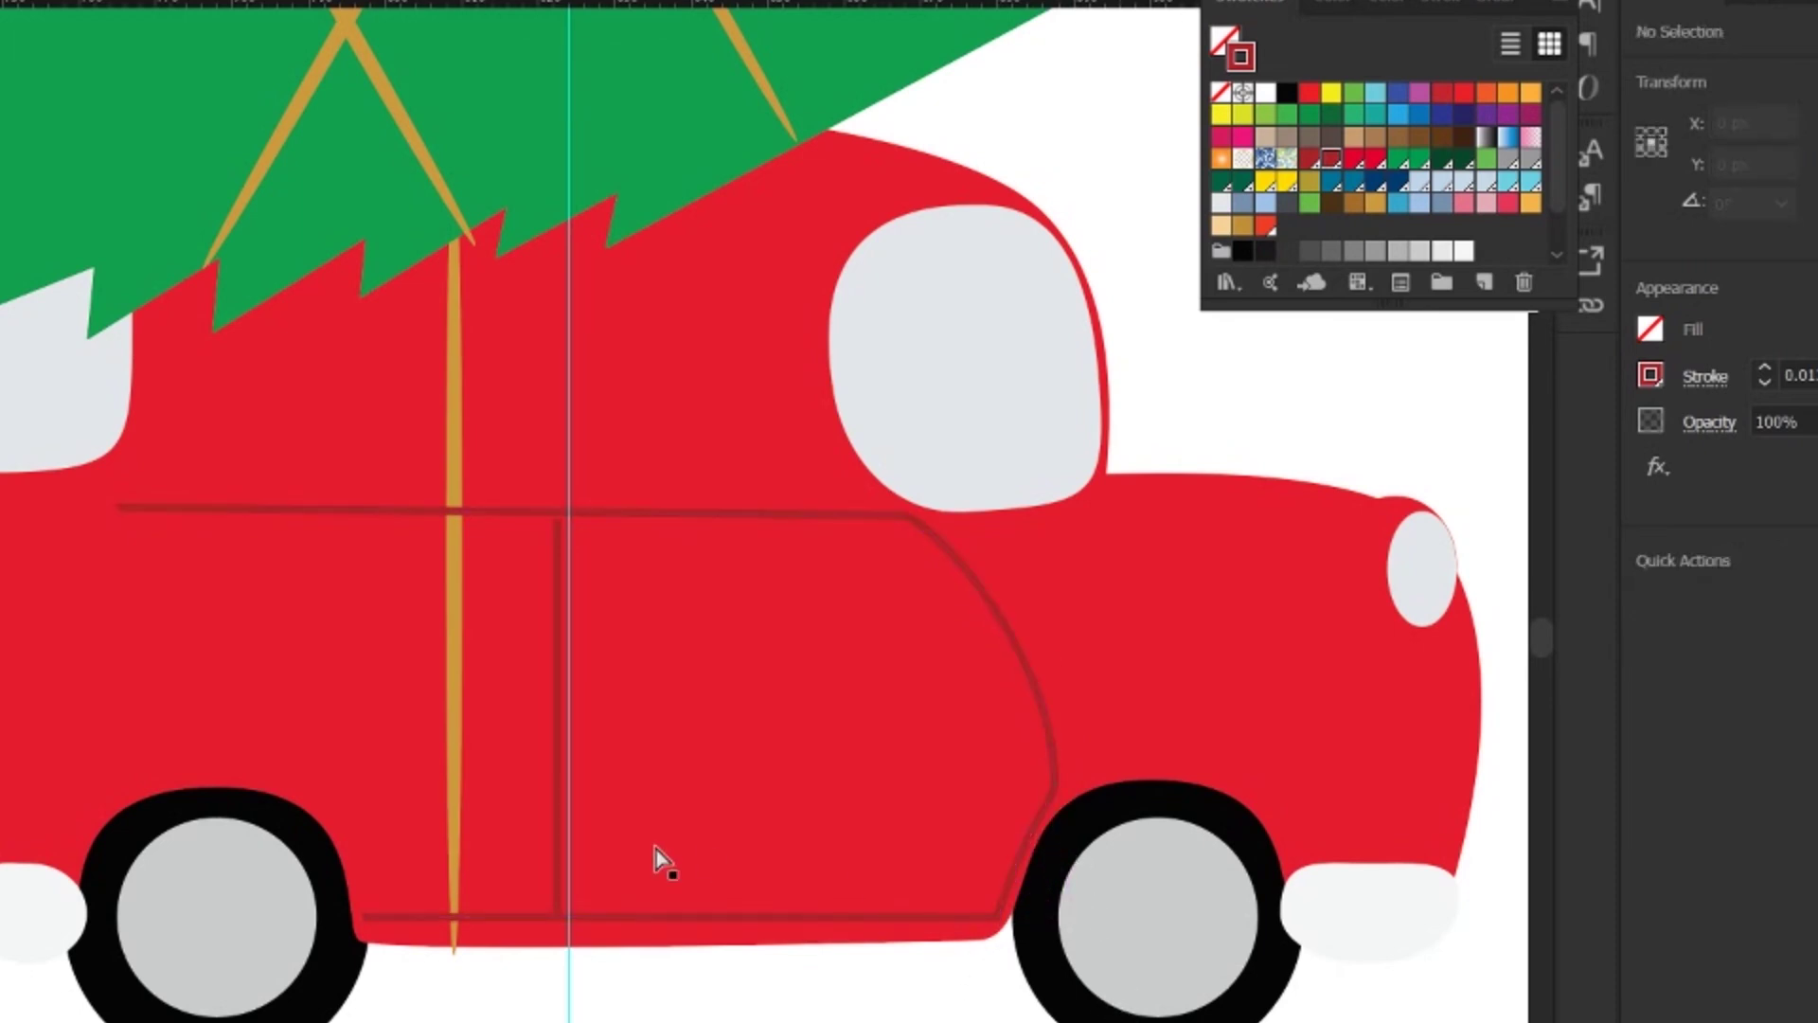
- Close the door outline down the back edge and over the rear wheel arch
click(112, 506)
drag(137, 786, 175, 783)
drag(322, 791, 374, 836)
click(360, 917)
ctrl+click(321, 792)
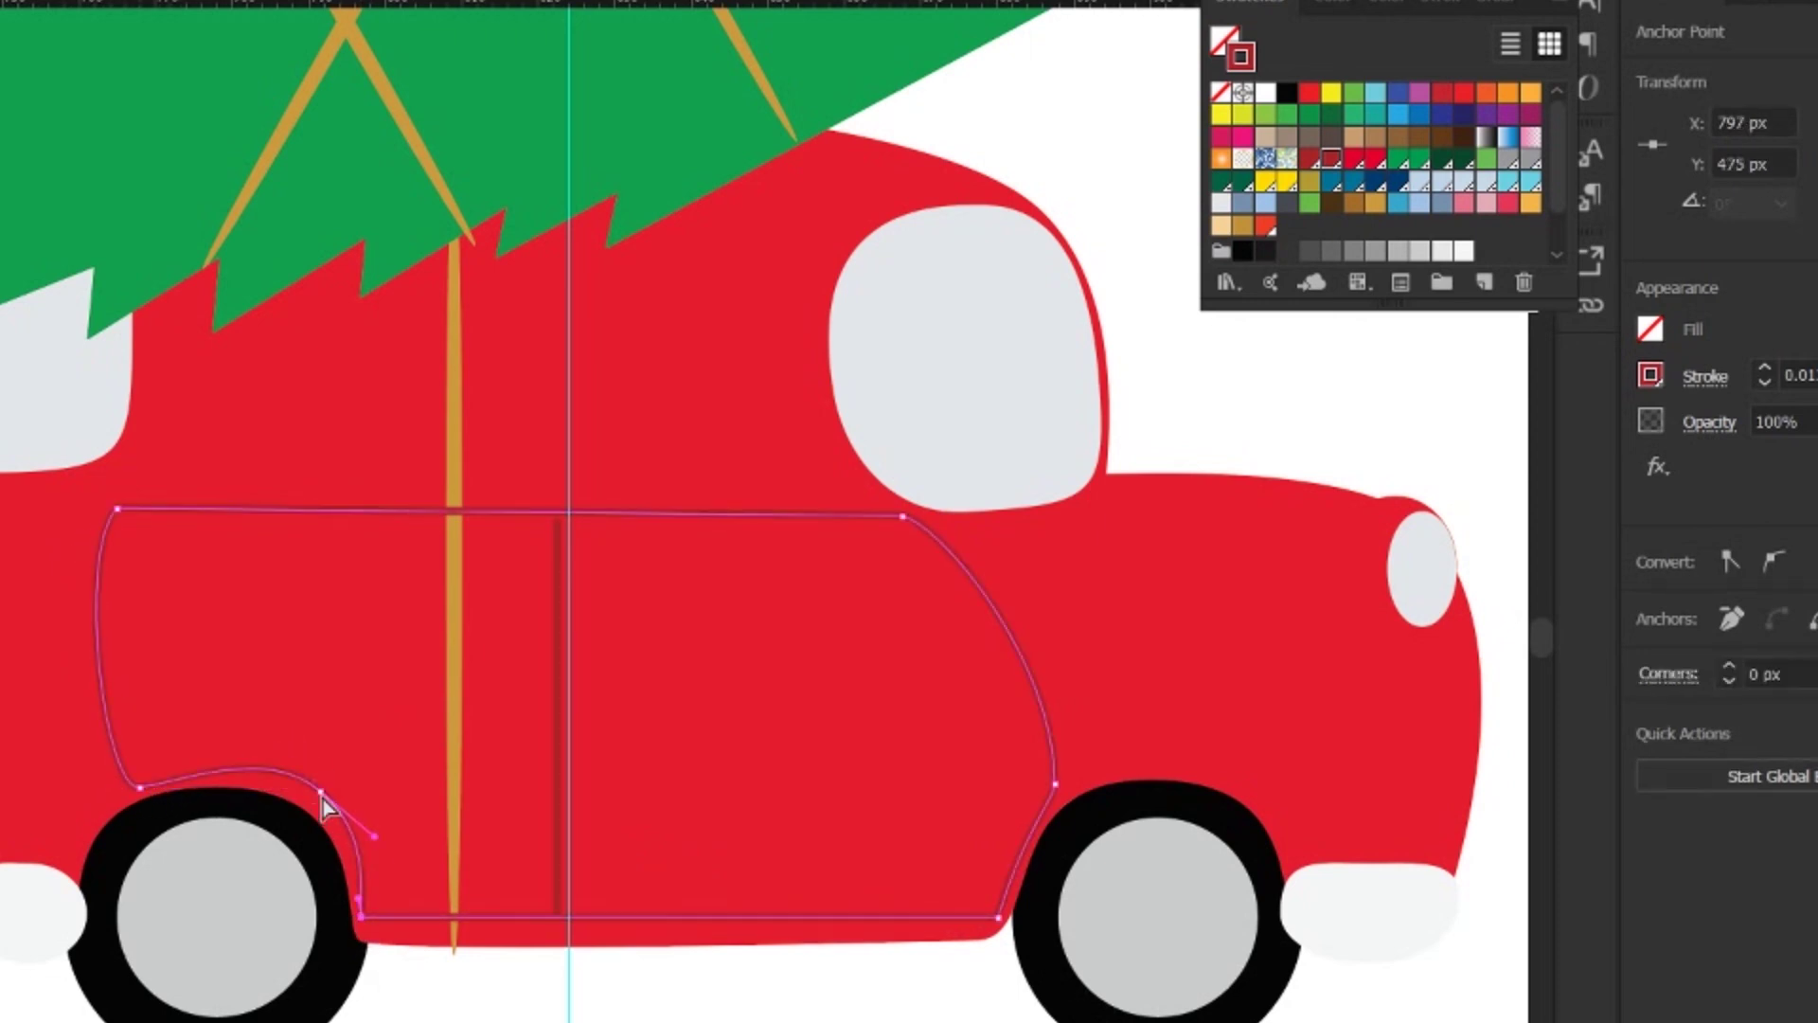
drag(139, 788, 136, 776)
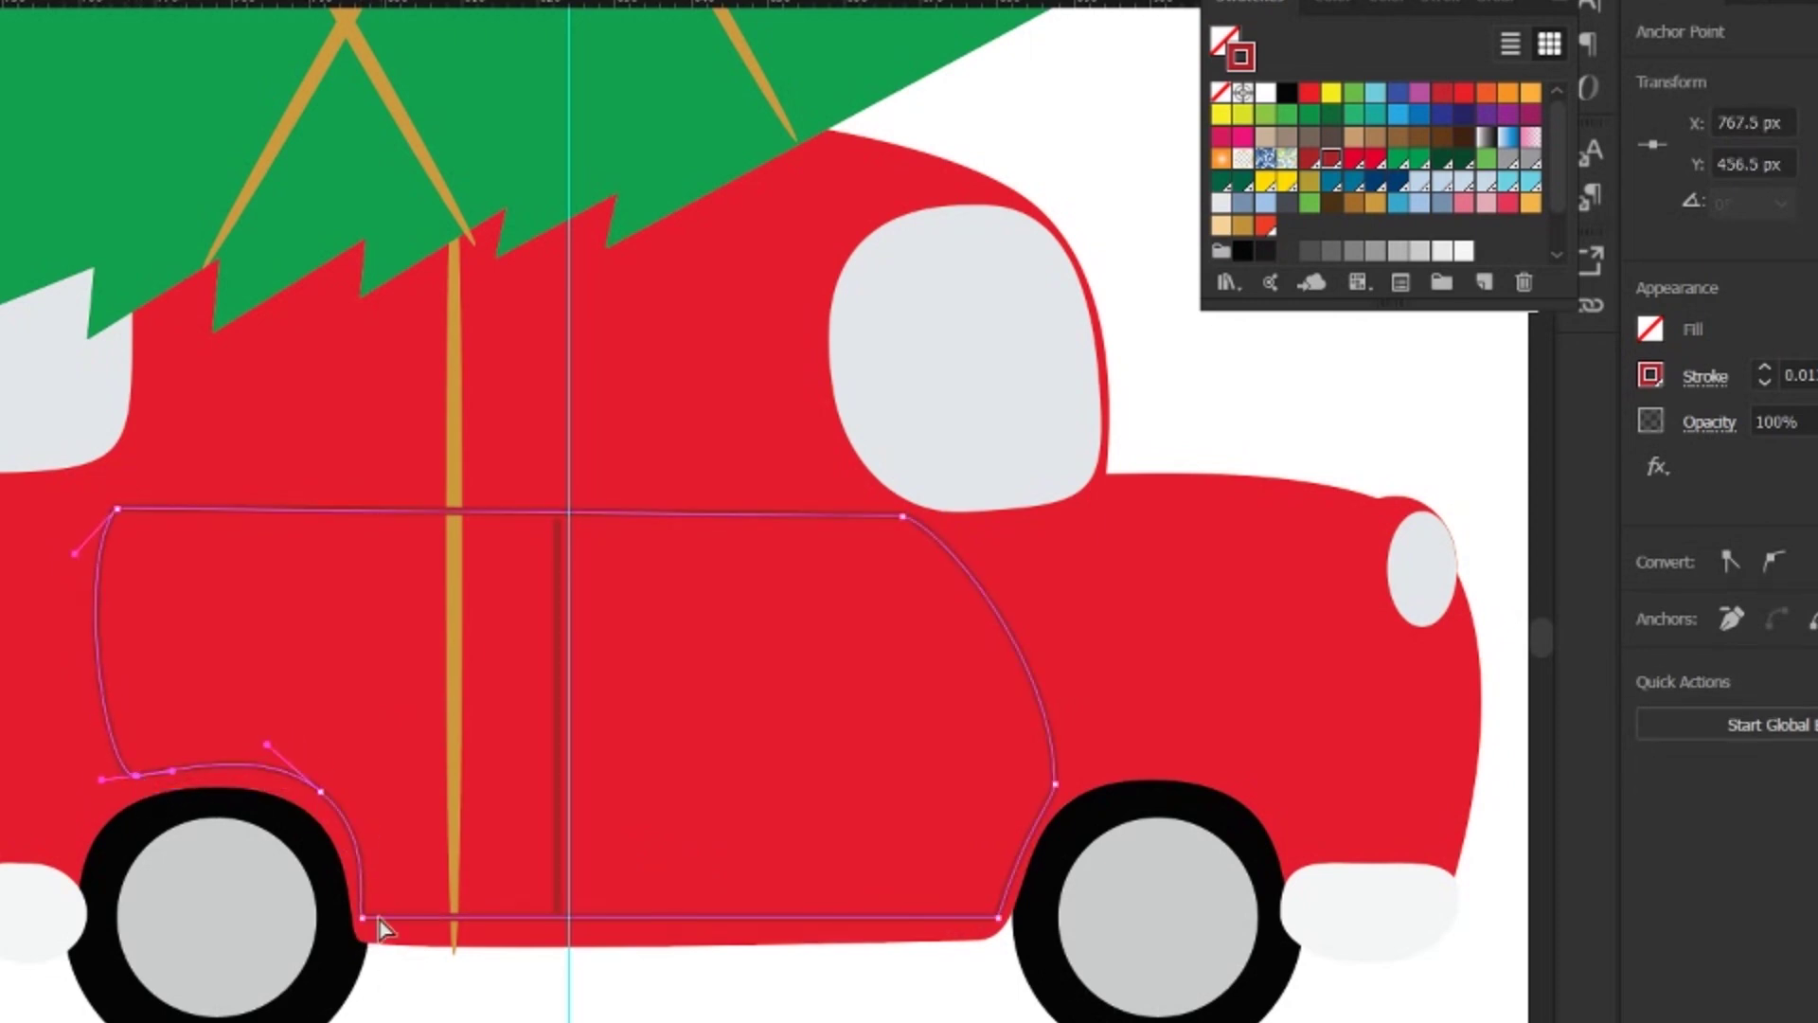
click(580, 995)
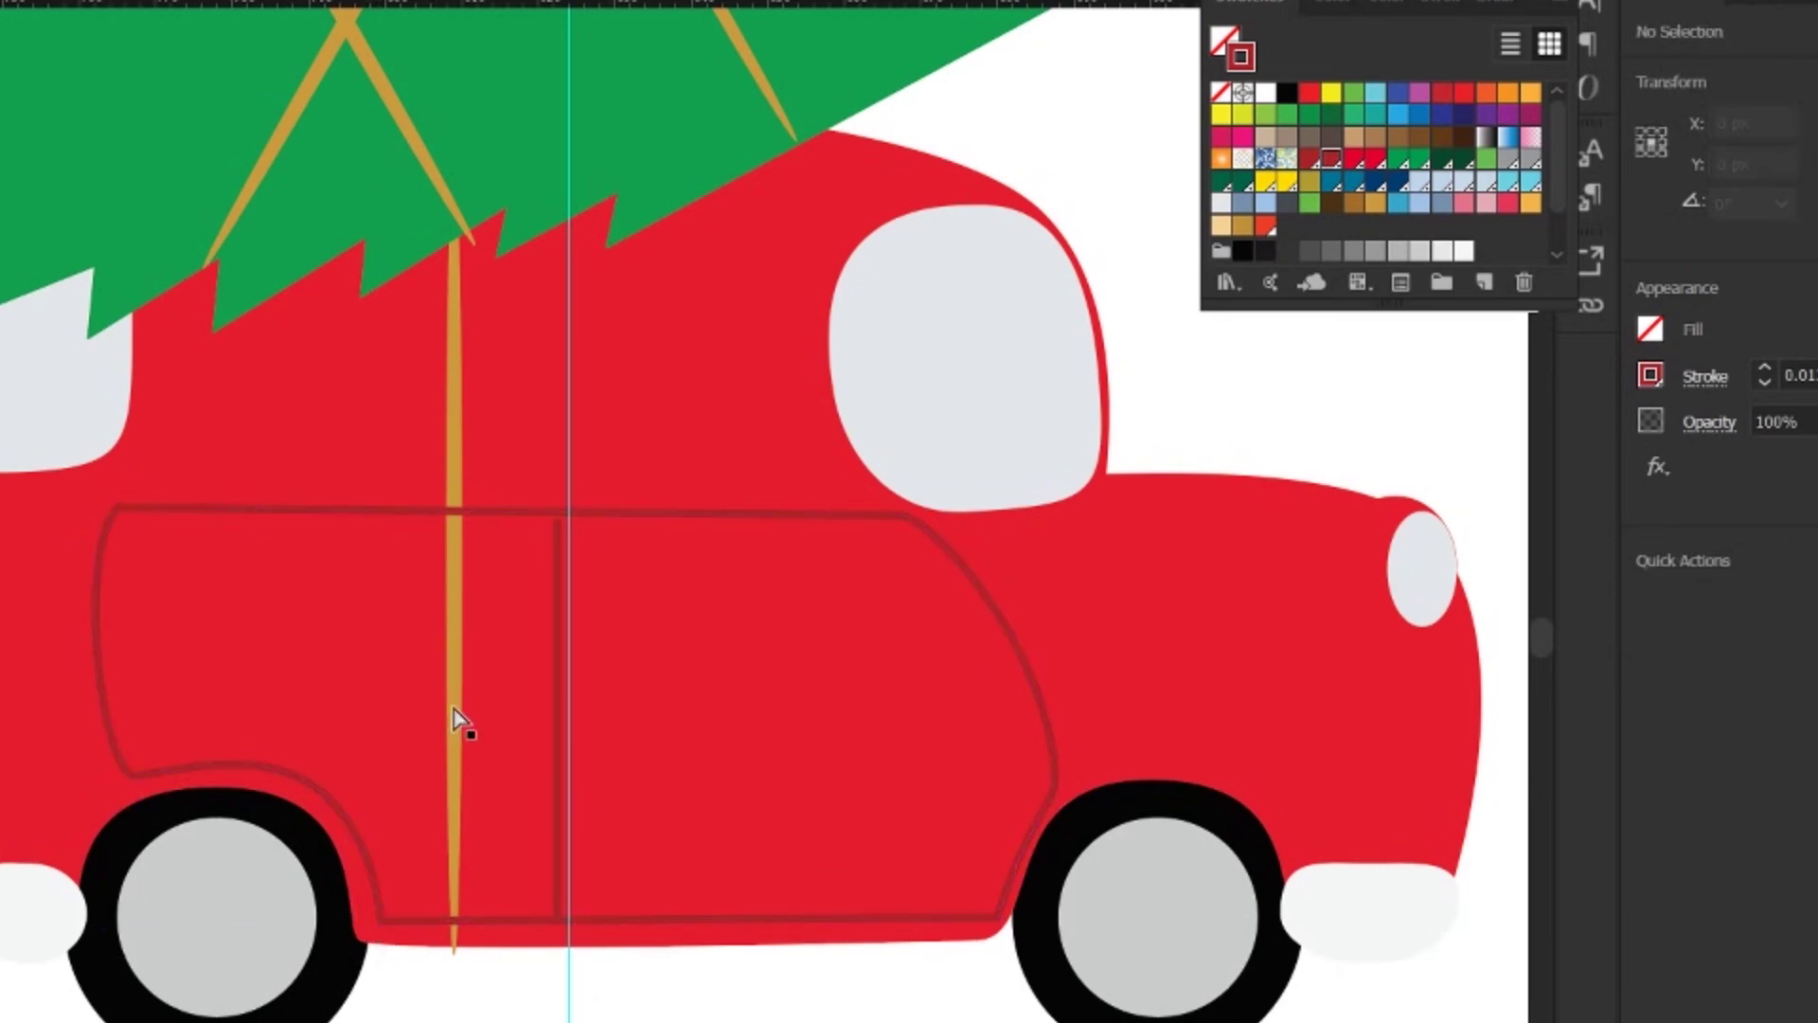
- Draw a small ellipse on the door as a handle
click(454, 725)
key(ctrl+shift+a)
key(l)
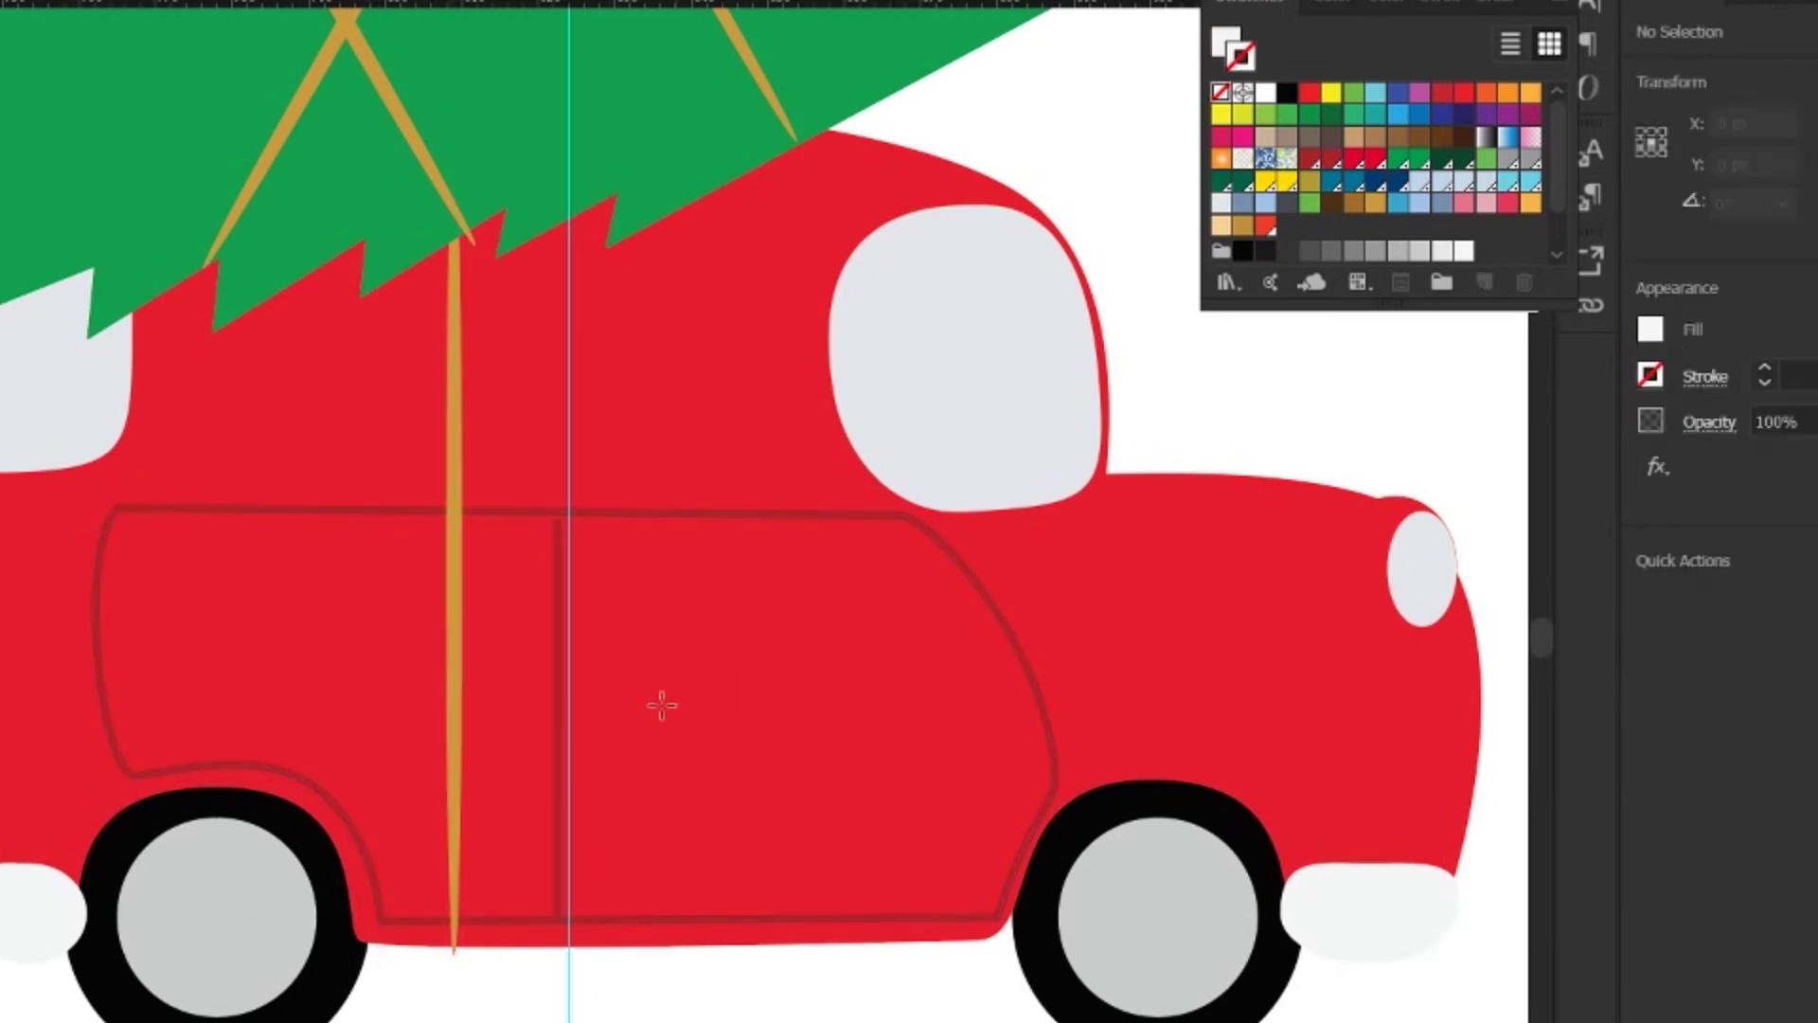
drag(593, 679, 684, 699)
- Duplicate the white door handle for the rear door
drag(135, 680, 225, 697)
key(ctrl+shift+a)
scroll(695, 850, up, 5)
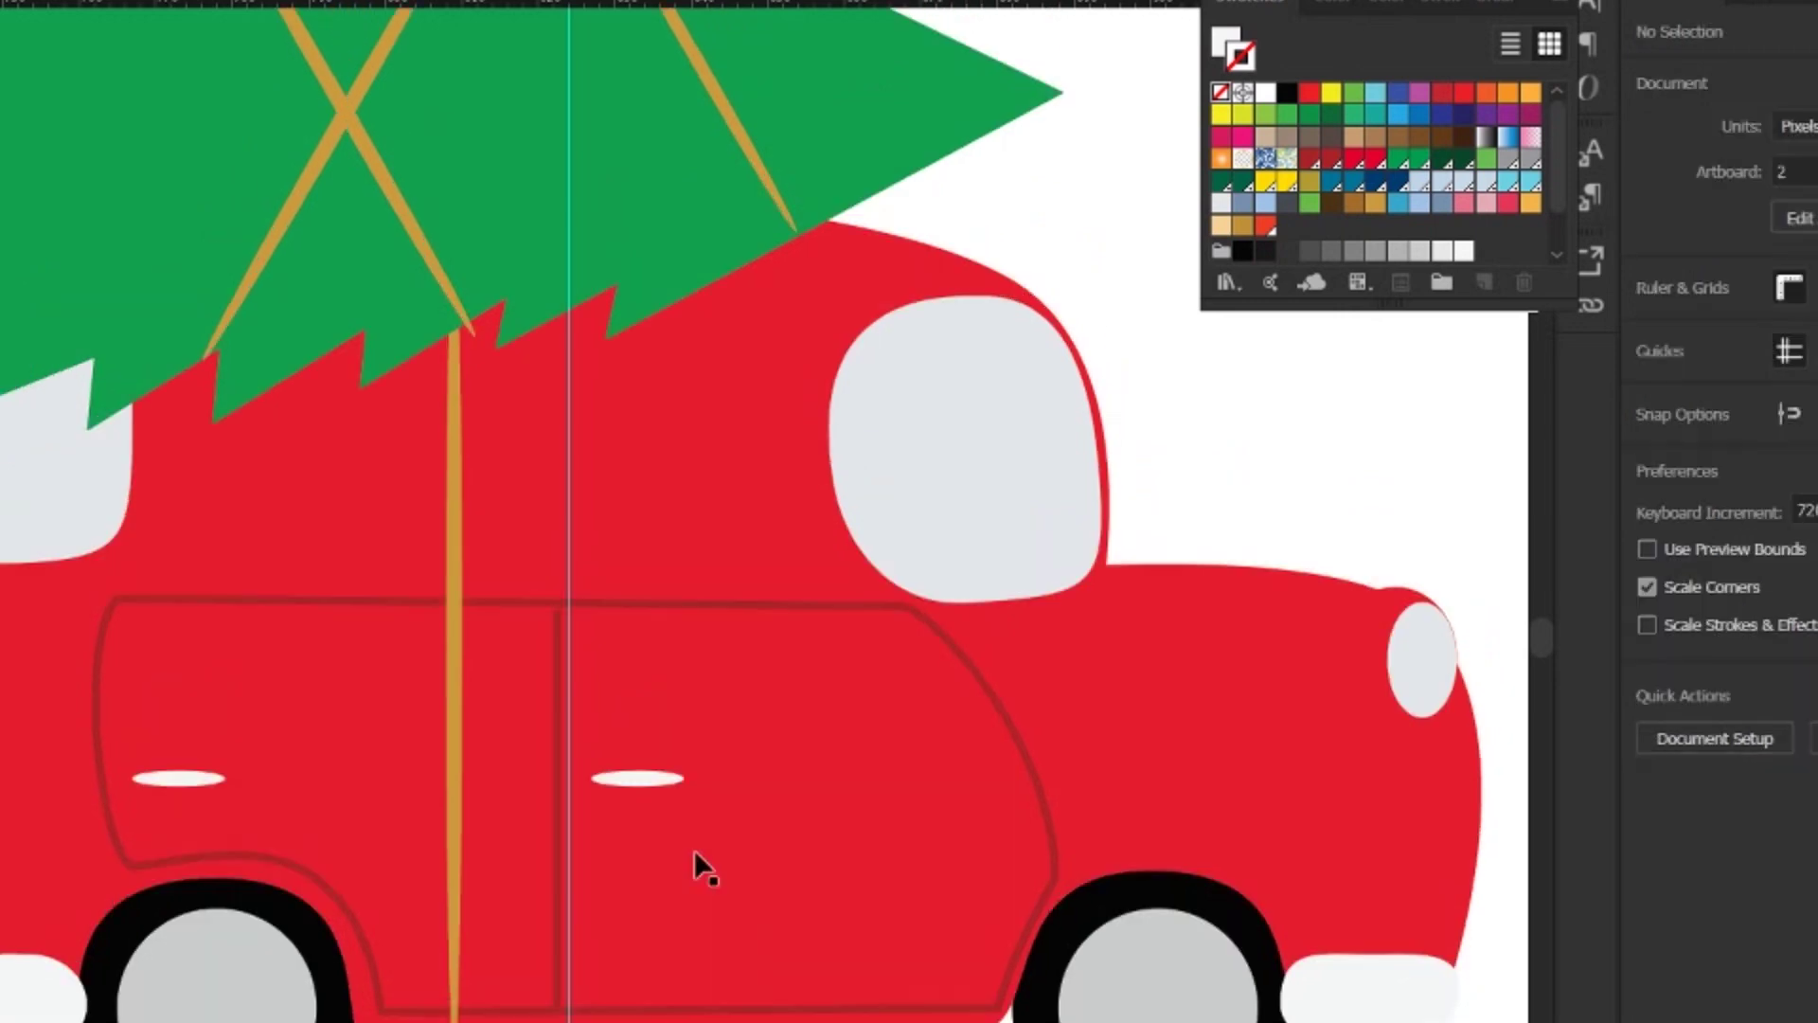
- Draw a grey side-window rectangle, raise its top edge, and slant its right side
key(m)
mouse_move(563, 510)
mouse_down()
mouse_move(650, 629)
mouse_move(845, 739)
mouse_up()
drag(703, 512, 703, 487)
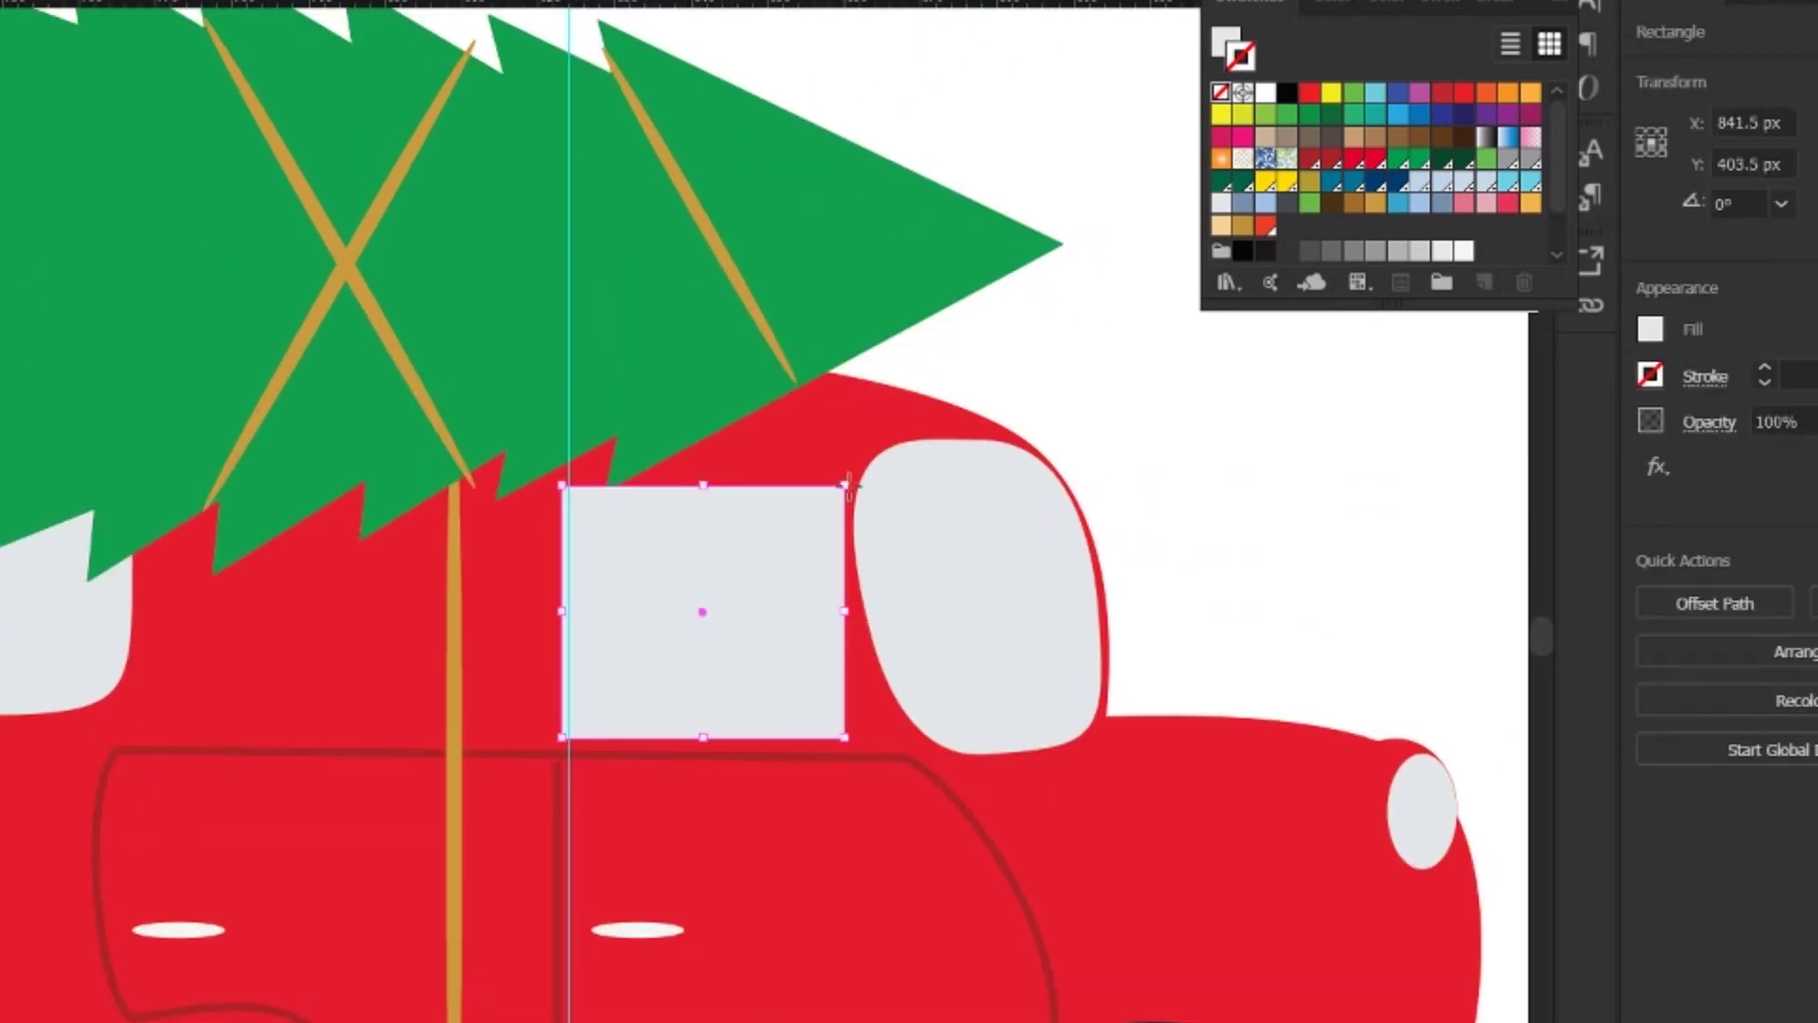
key(a)
drag(843, 488, 822, 487)
drag(845, 737, 858, 737)
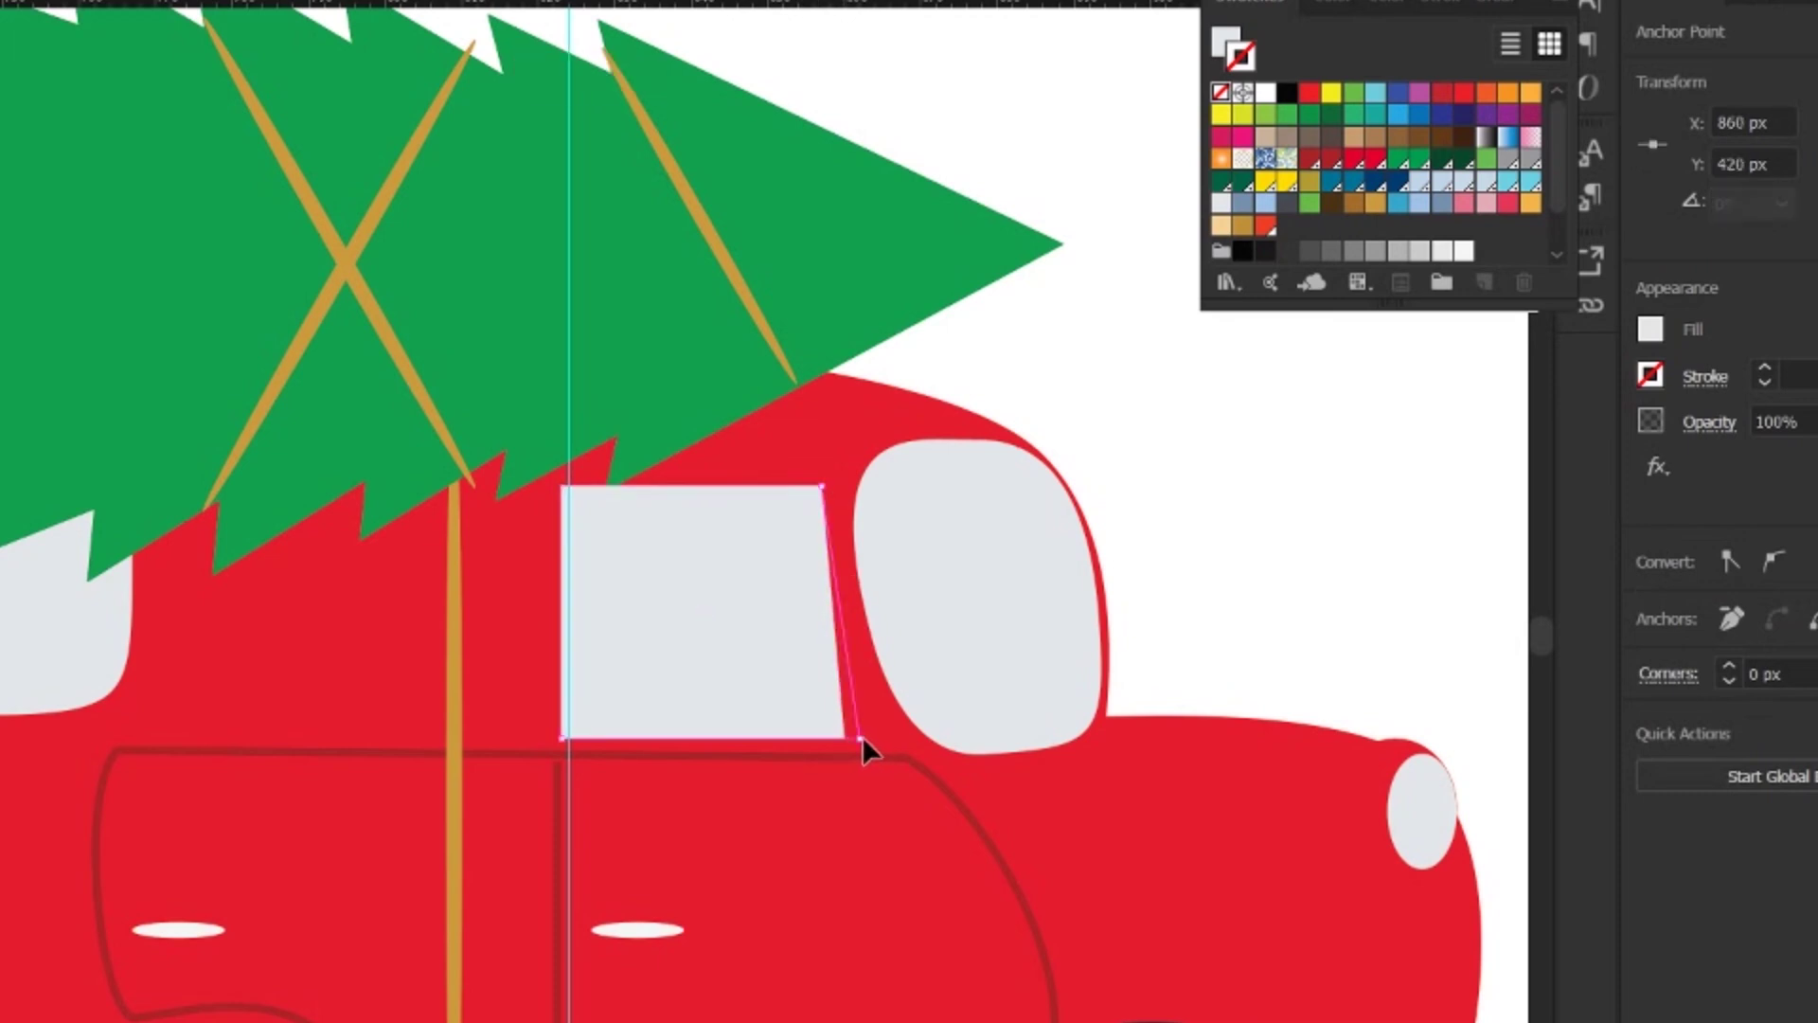
key(p)
- Round the side window's corners and raise its top edge slightly
drag(822, 487, 840, 512)
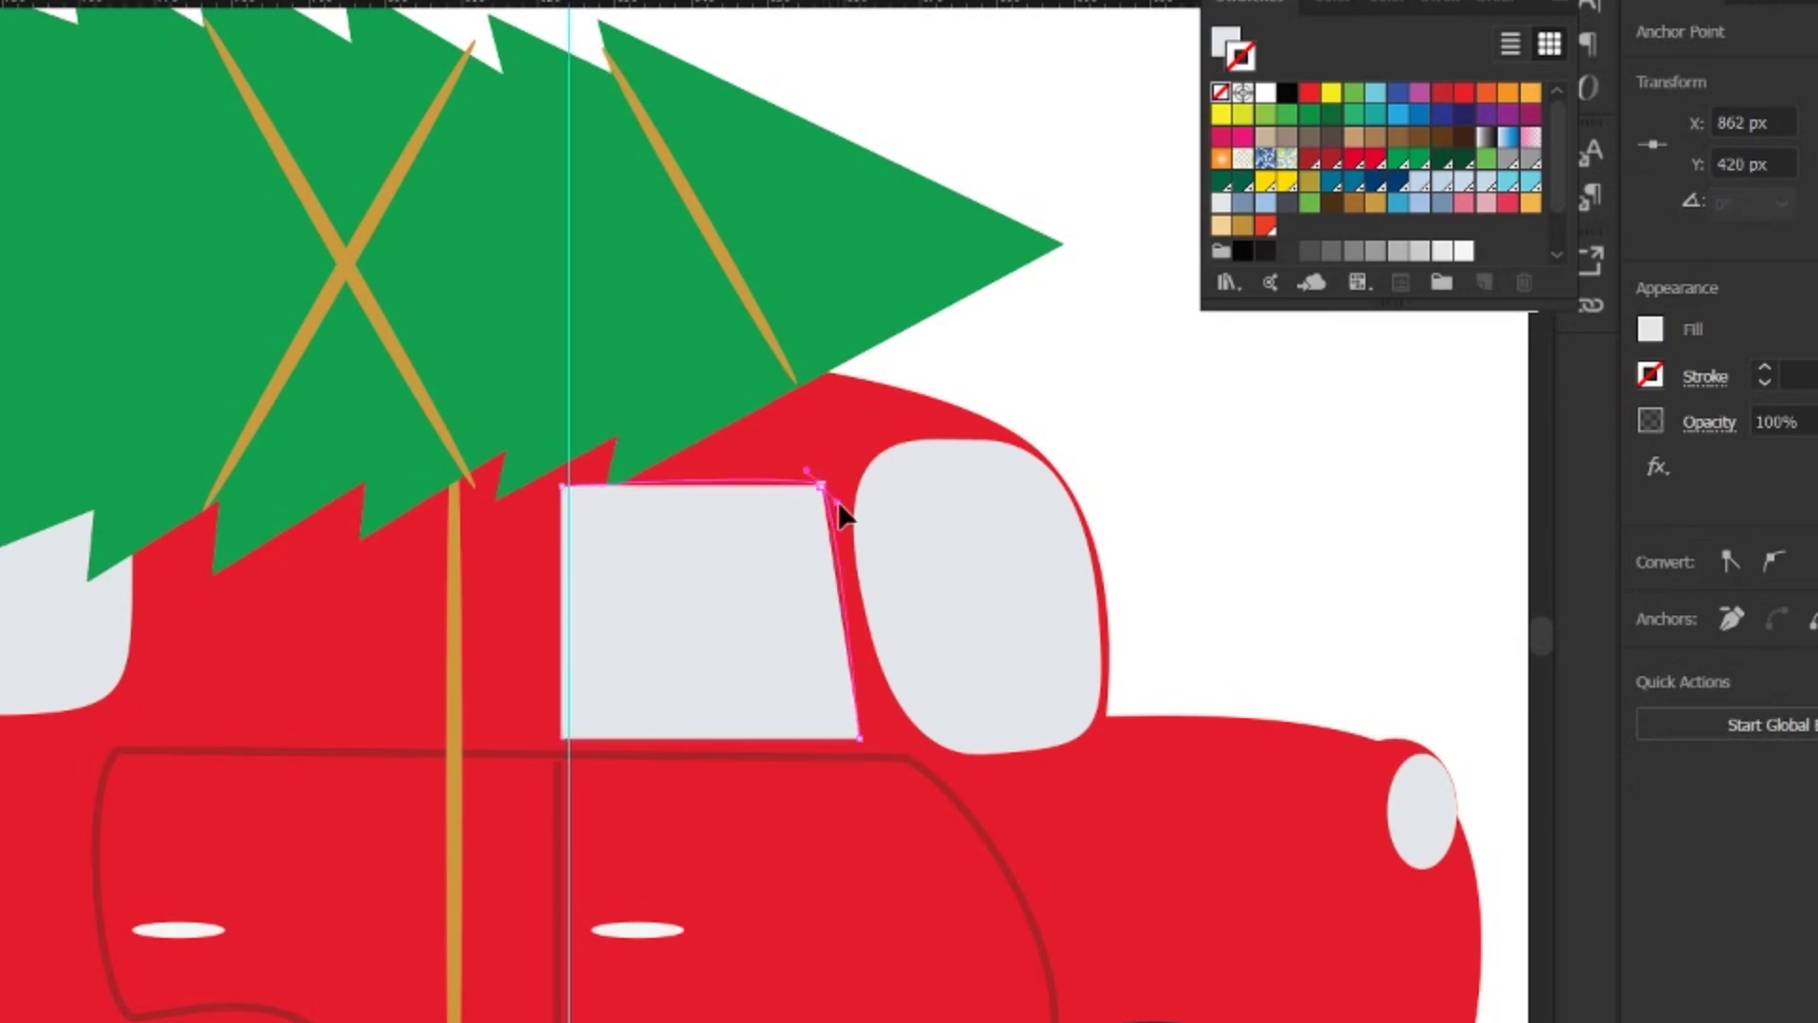
drag(859, 738, 865, 749)
click(568, 485)
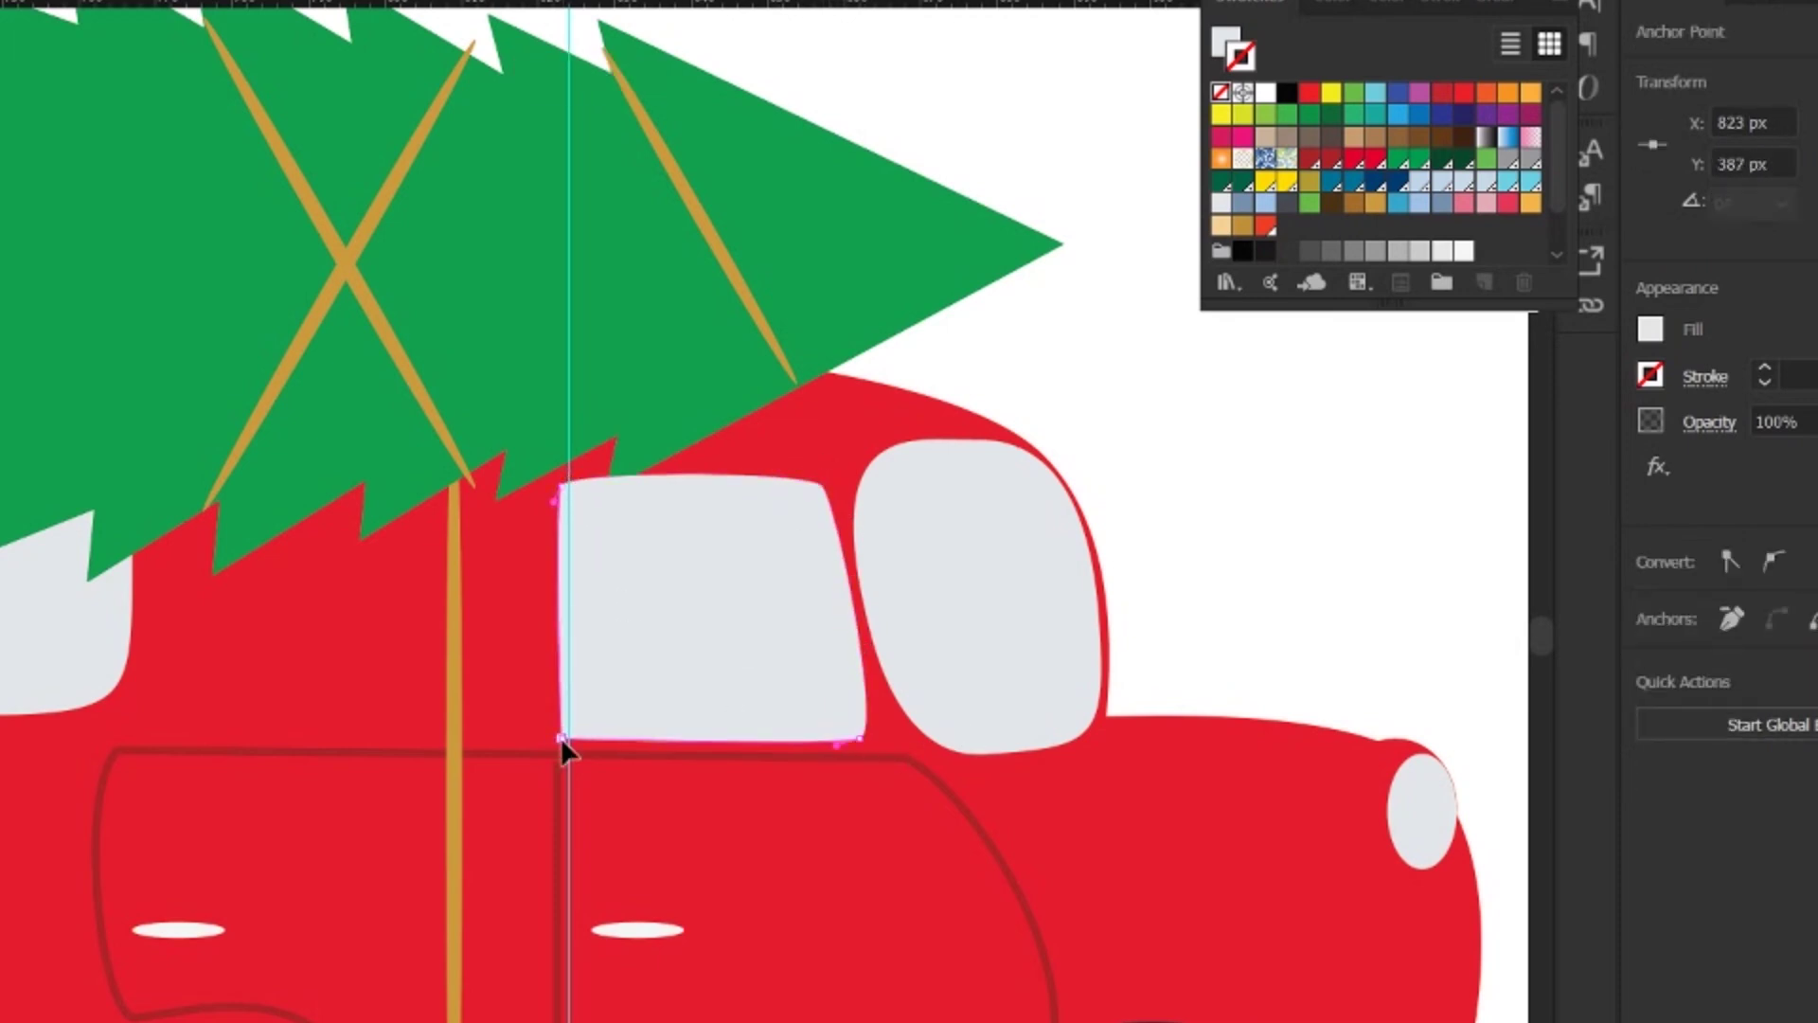
drag(564, 747, 548, 735)
key(v)
drag(709, 476, 708, 466)
key(a)
click(995, 799)
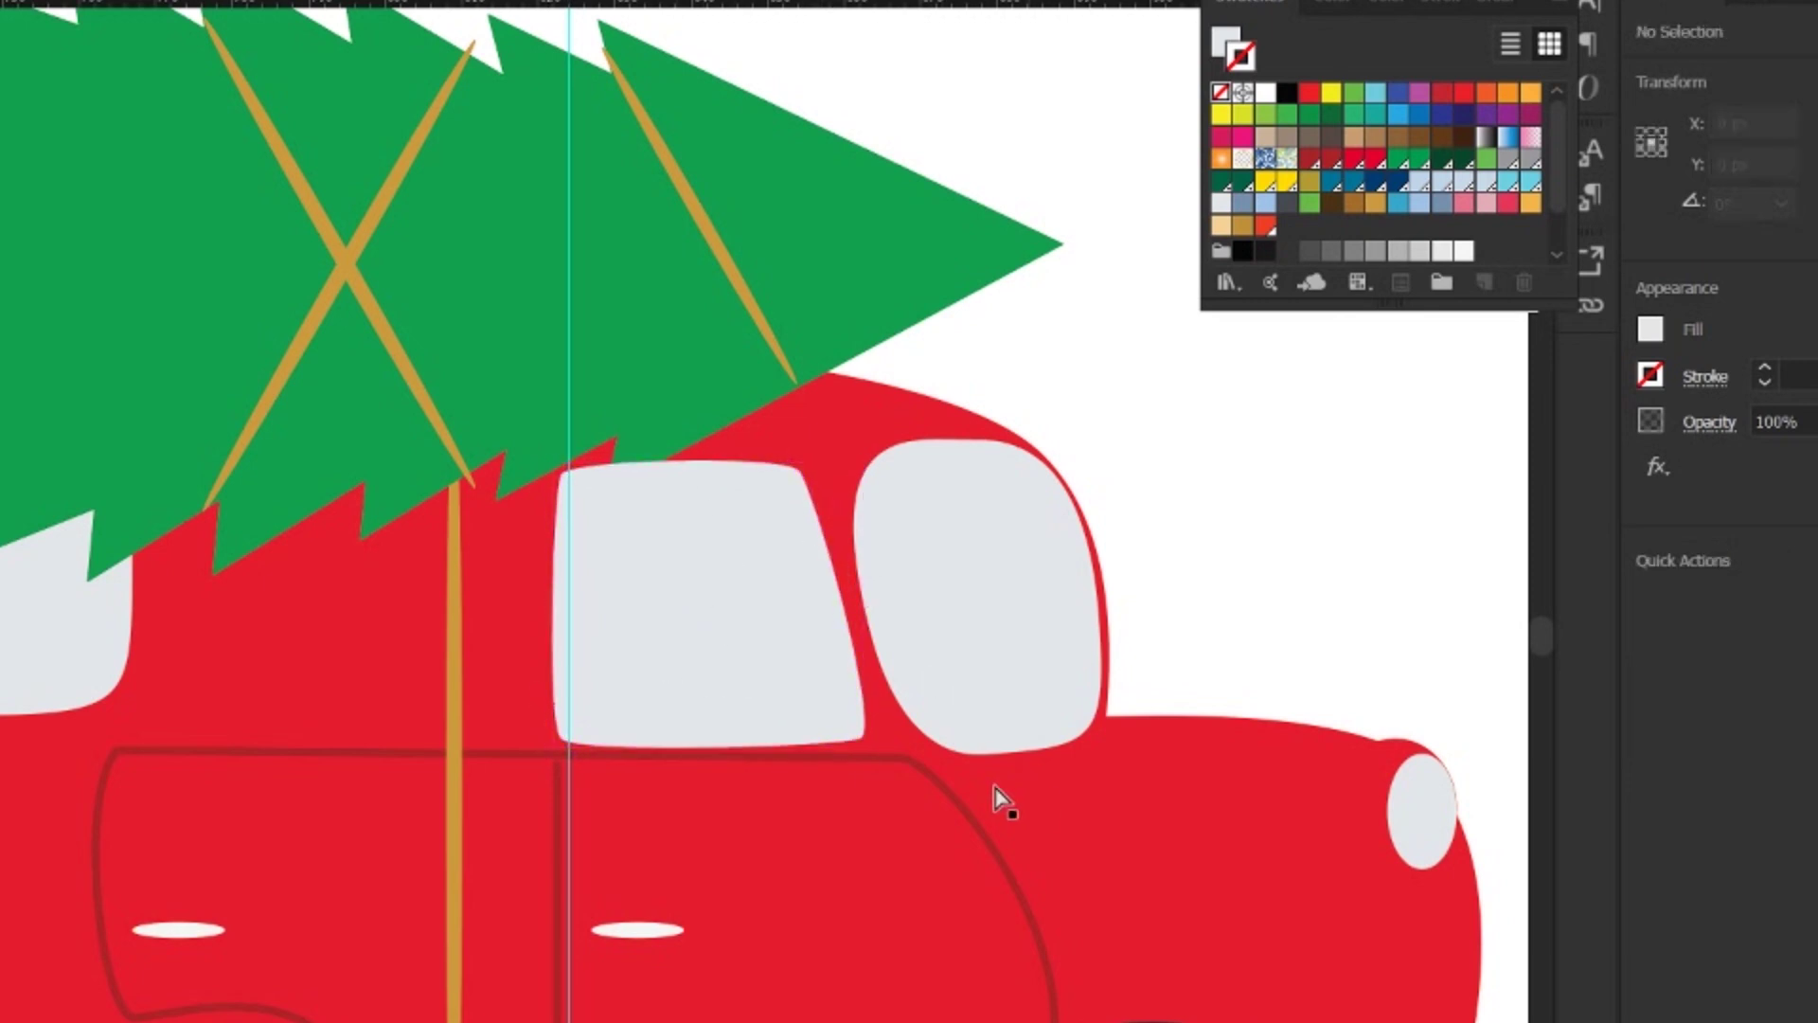
- Raise the bottom edges of the middle and front windows about 10 px
key(v)
click(716, 729)
drag(715, 748, 713, 738)
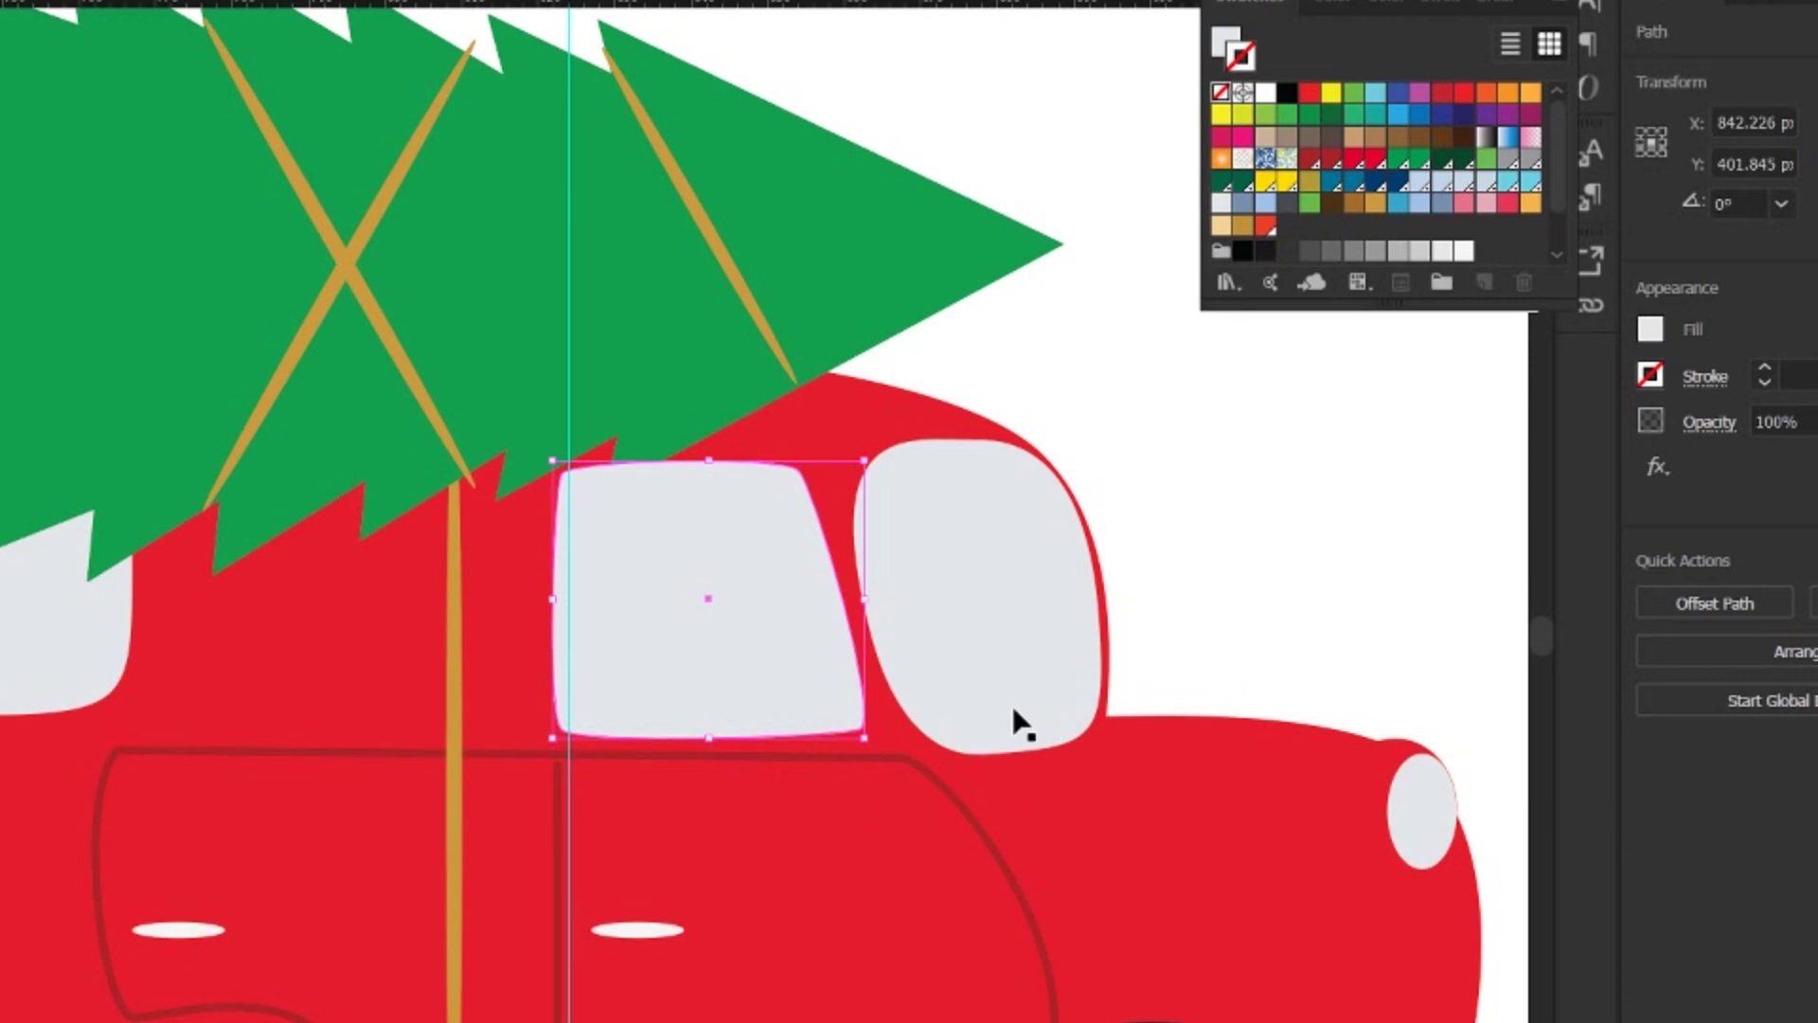
click(1021, 725)
drag(982, 754, 978, 743)
click(1027, 794)
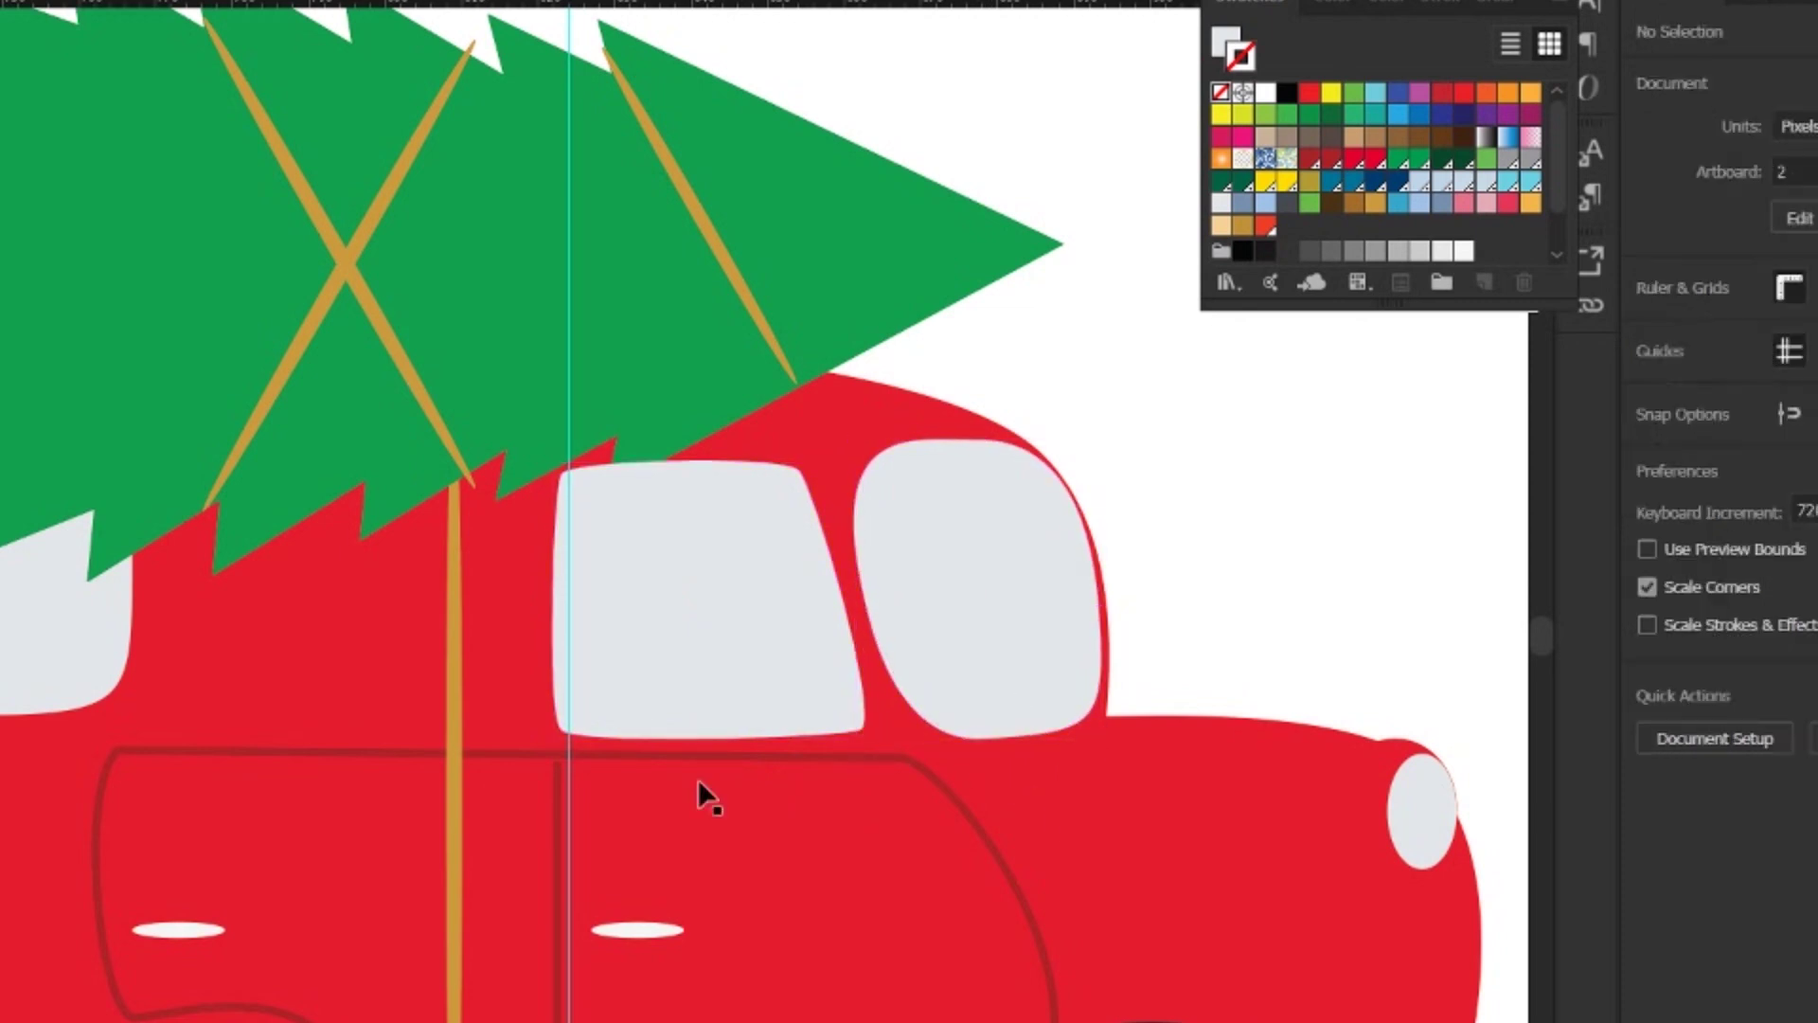
- Place a mirrored copy of the window at the rear and extend its bottom edge
scroll(699, 782, left, 1)
click(731, 627)
drag(731, 627, 429, 642)
drag(275, 605, 205, 611)
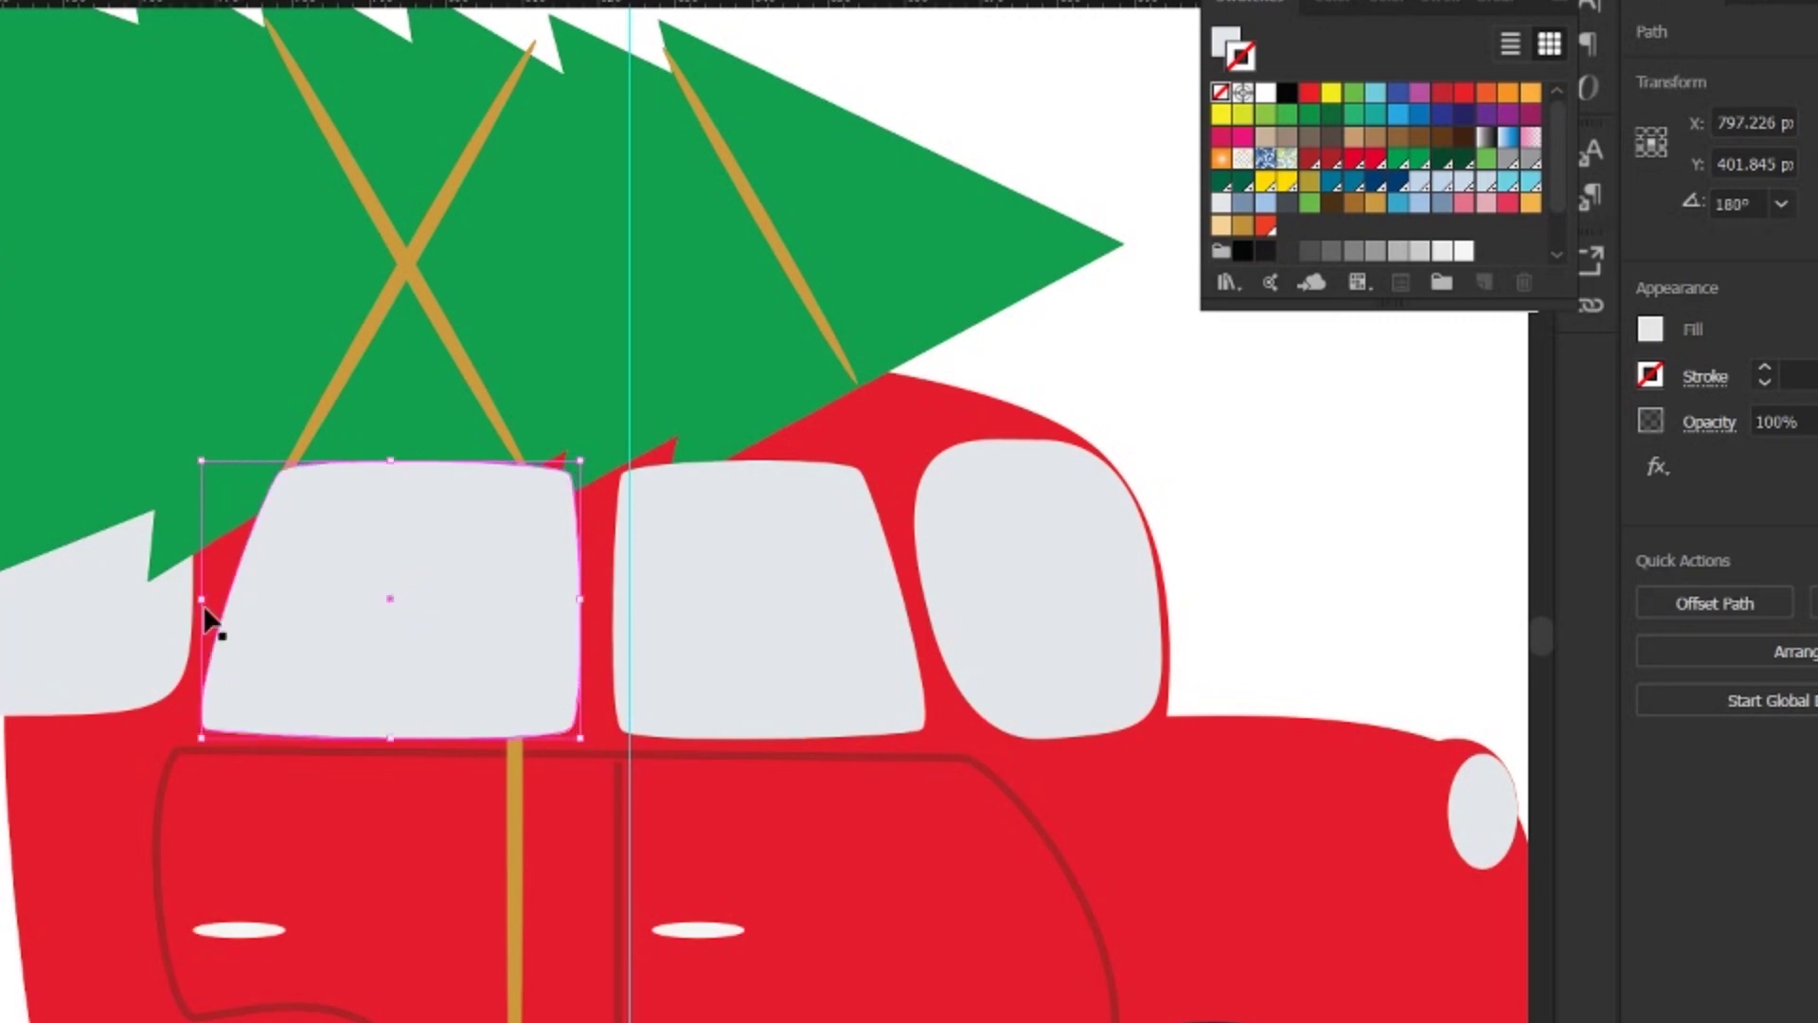
click(162, 708)
drag(73, 730, 83, 753)
key(ctrl+shift+a)
- Select the front window and its bottom-left corner point
scroll(764, 869, down, 3)
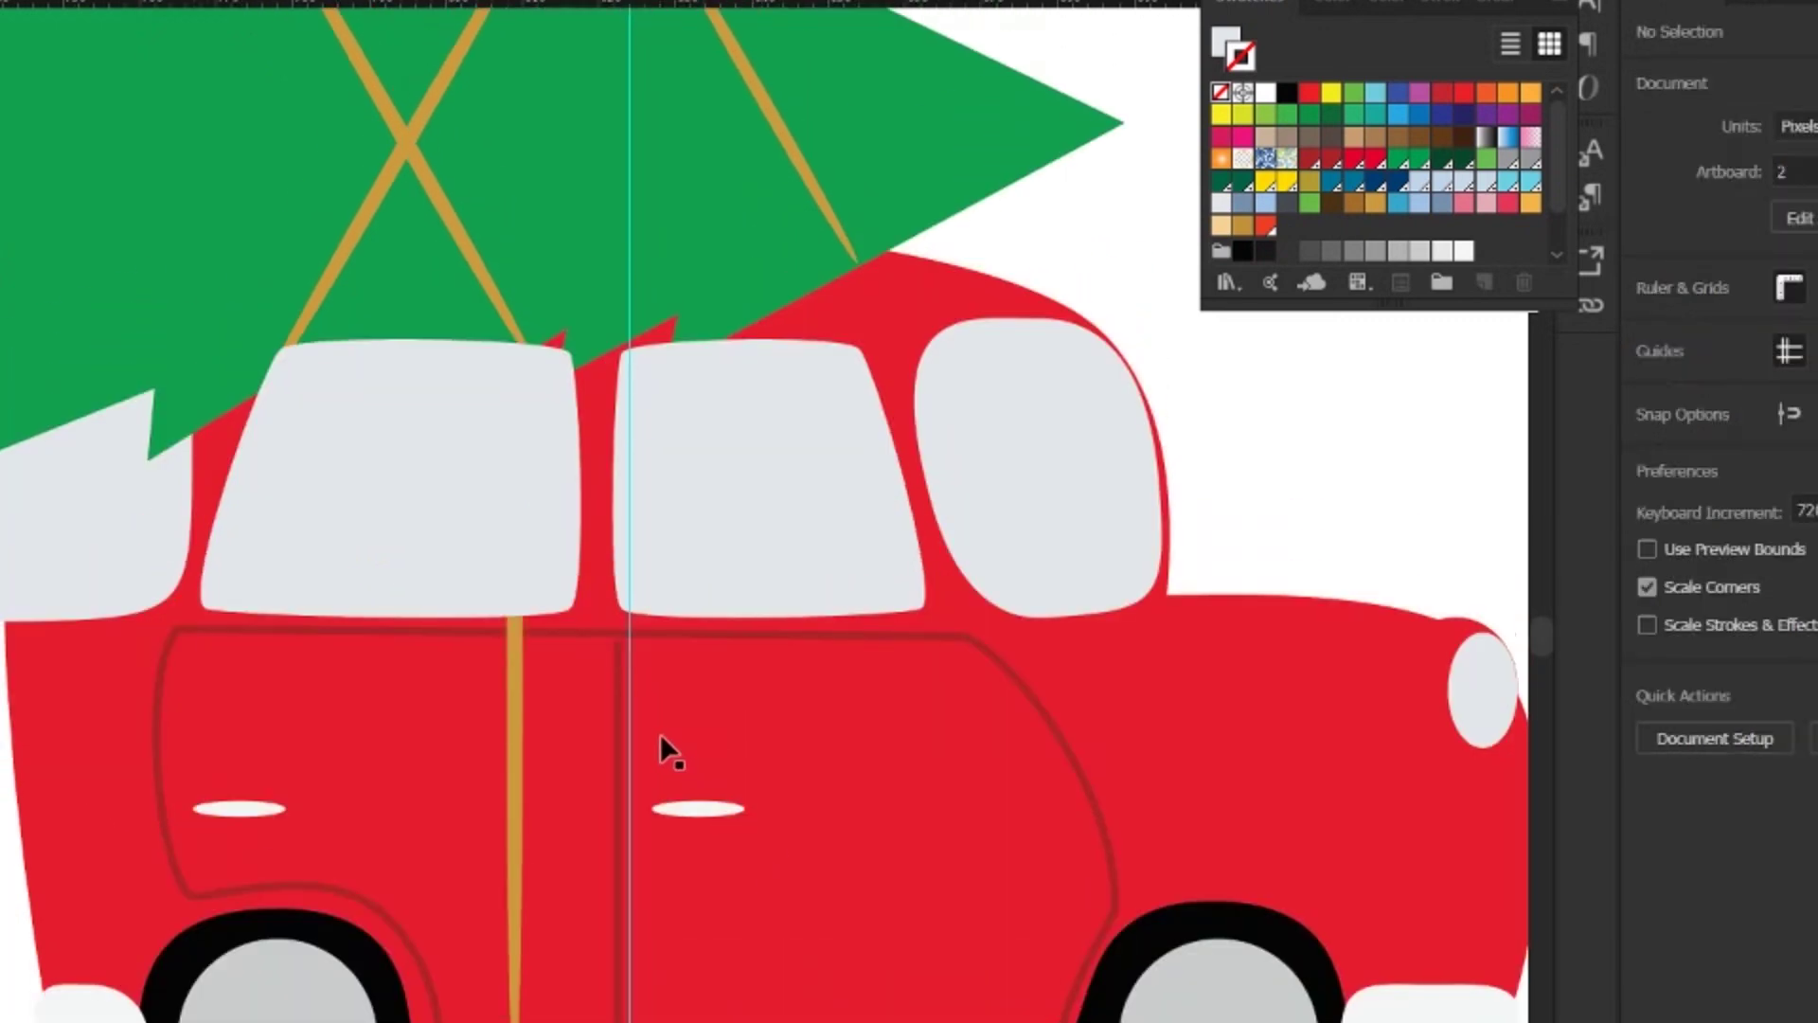
click(532, 691)
key(ctrl+shift+a)
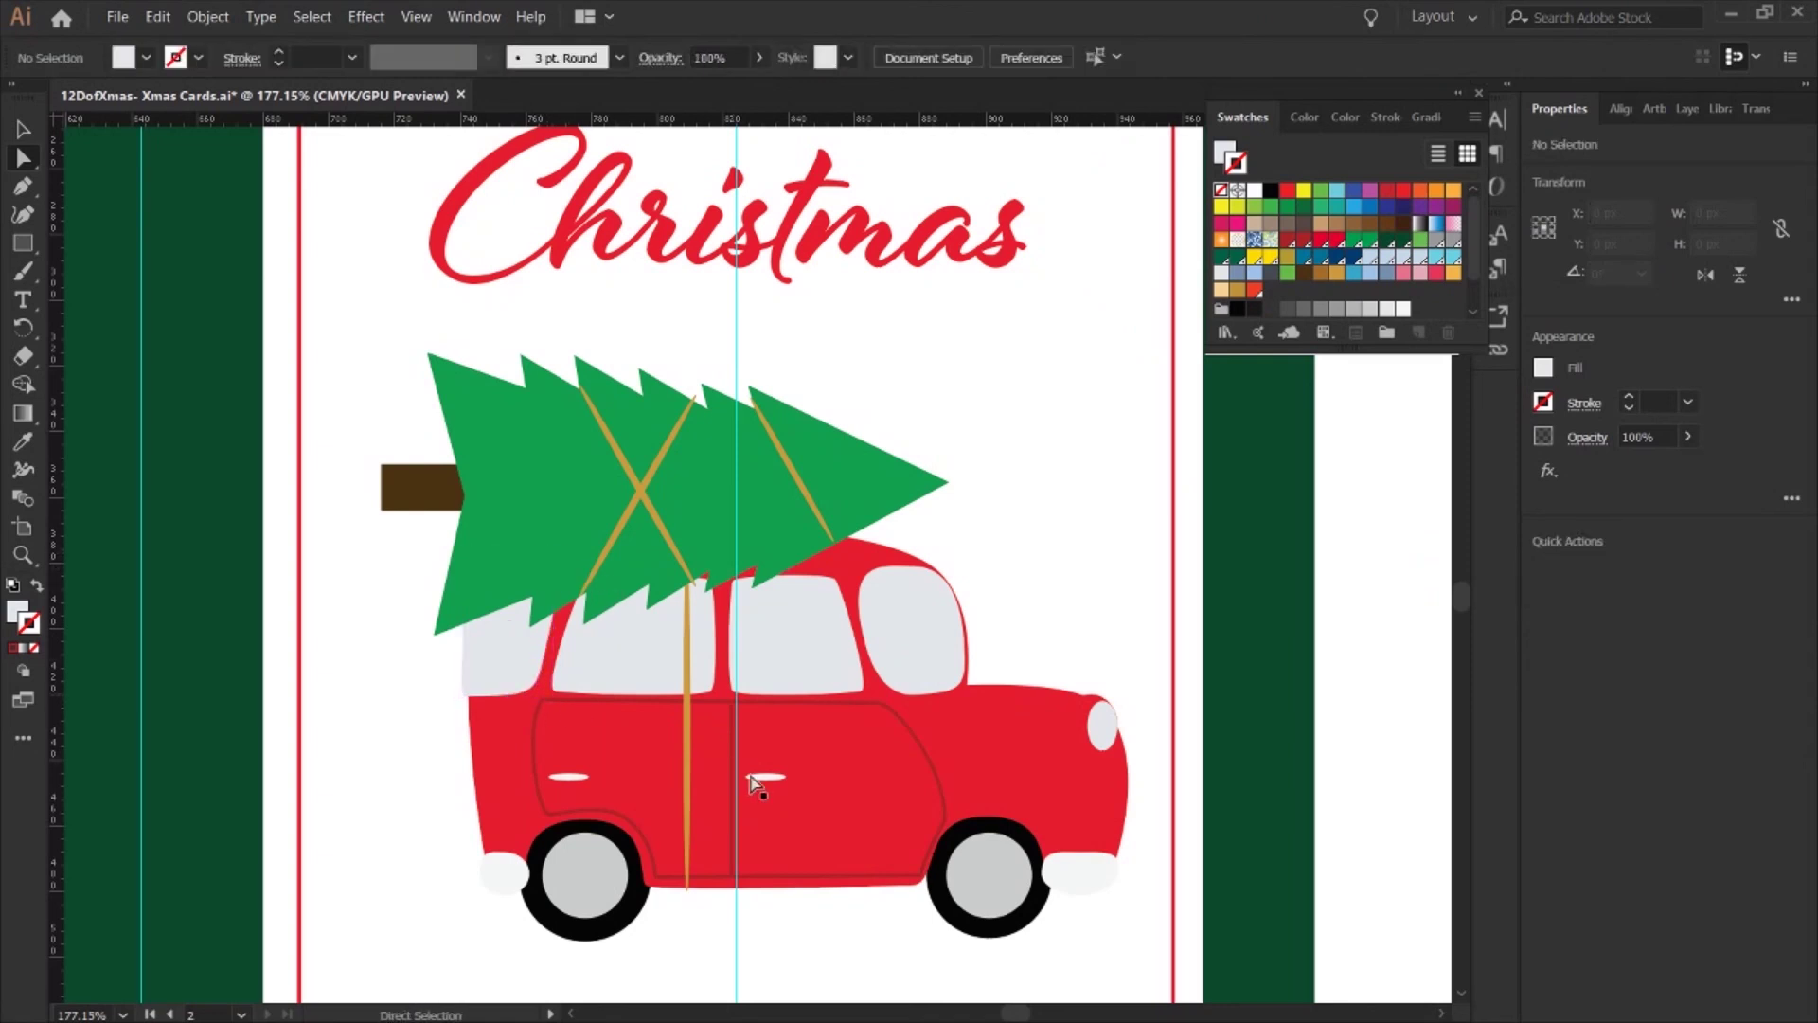
scroll(690, 557, right, 2)
click(843, 629)
click(822, 699)
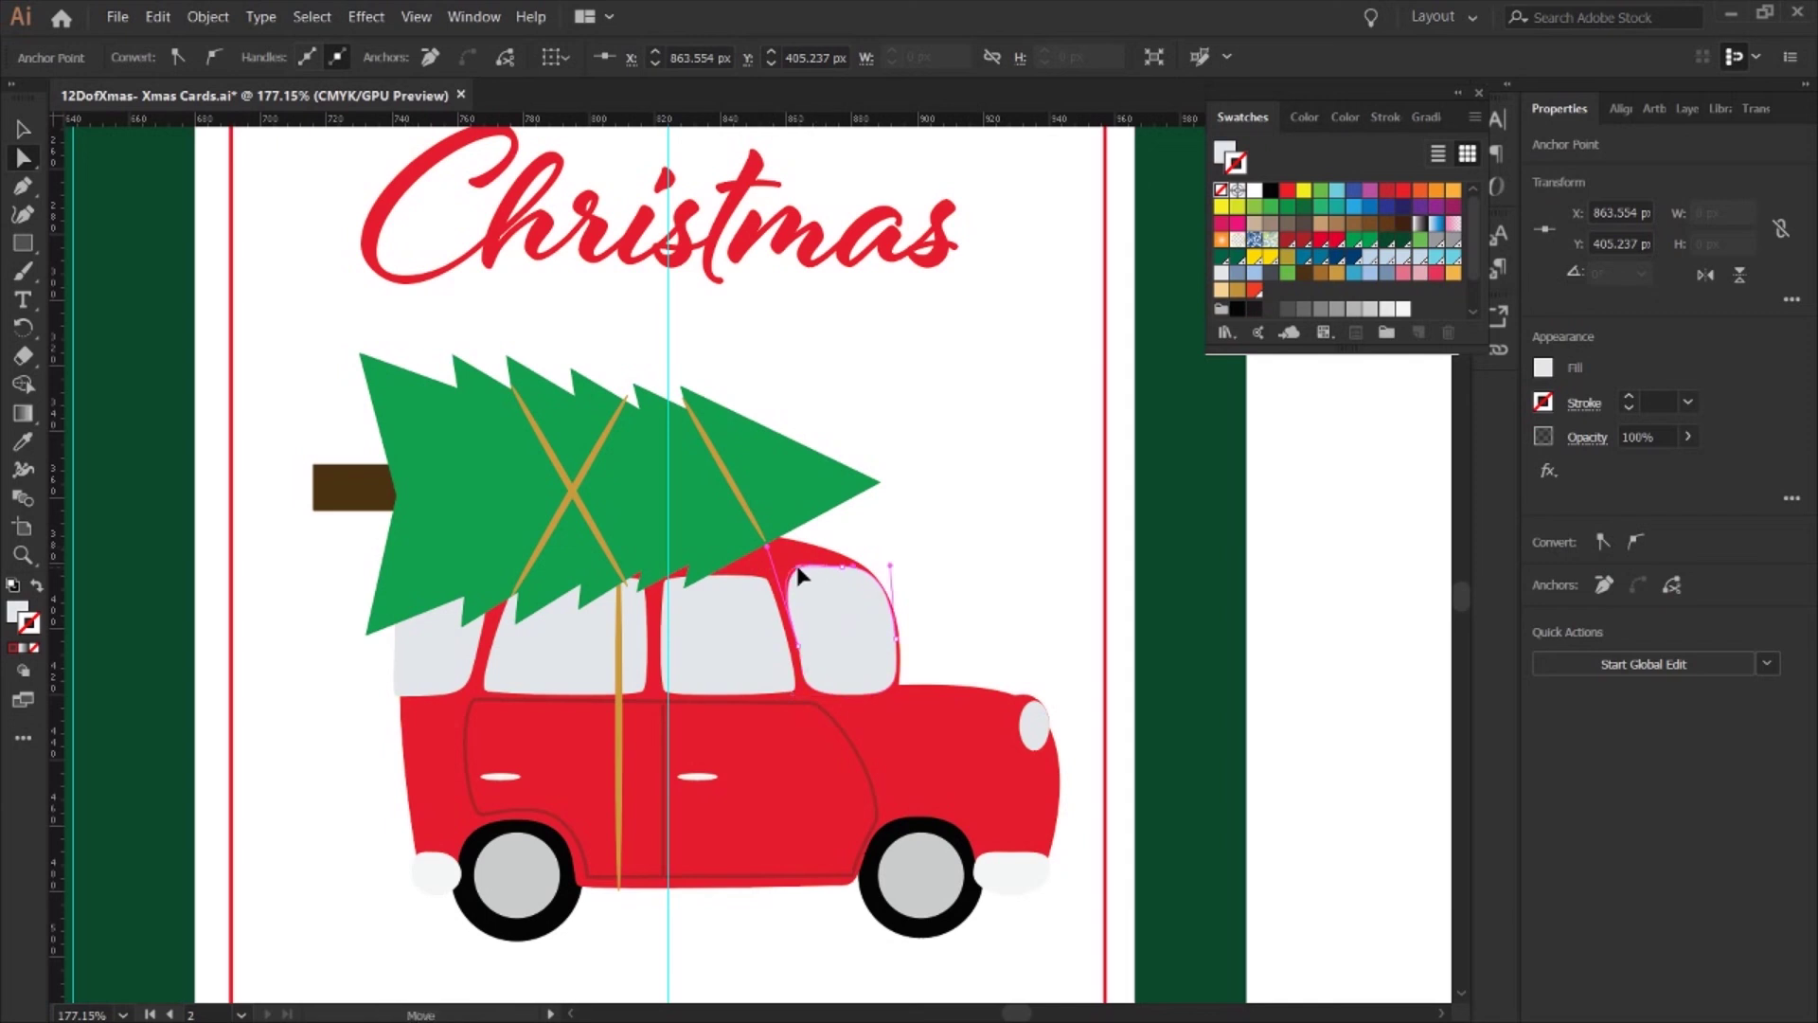
- Draw a 24 × 24 px black circle at the front window's edge for the mirror
scroll(804, 577, left, 2)
scroll(804, 577, down, 1)
click(994, 639)
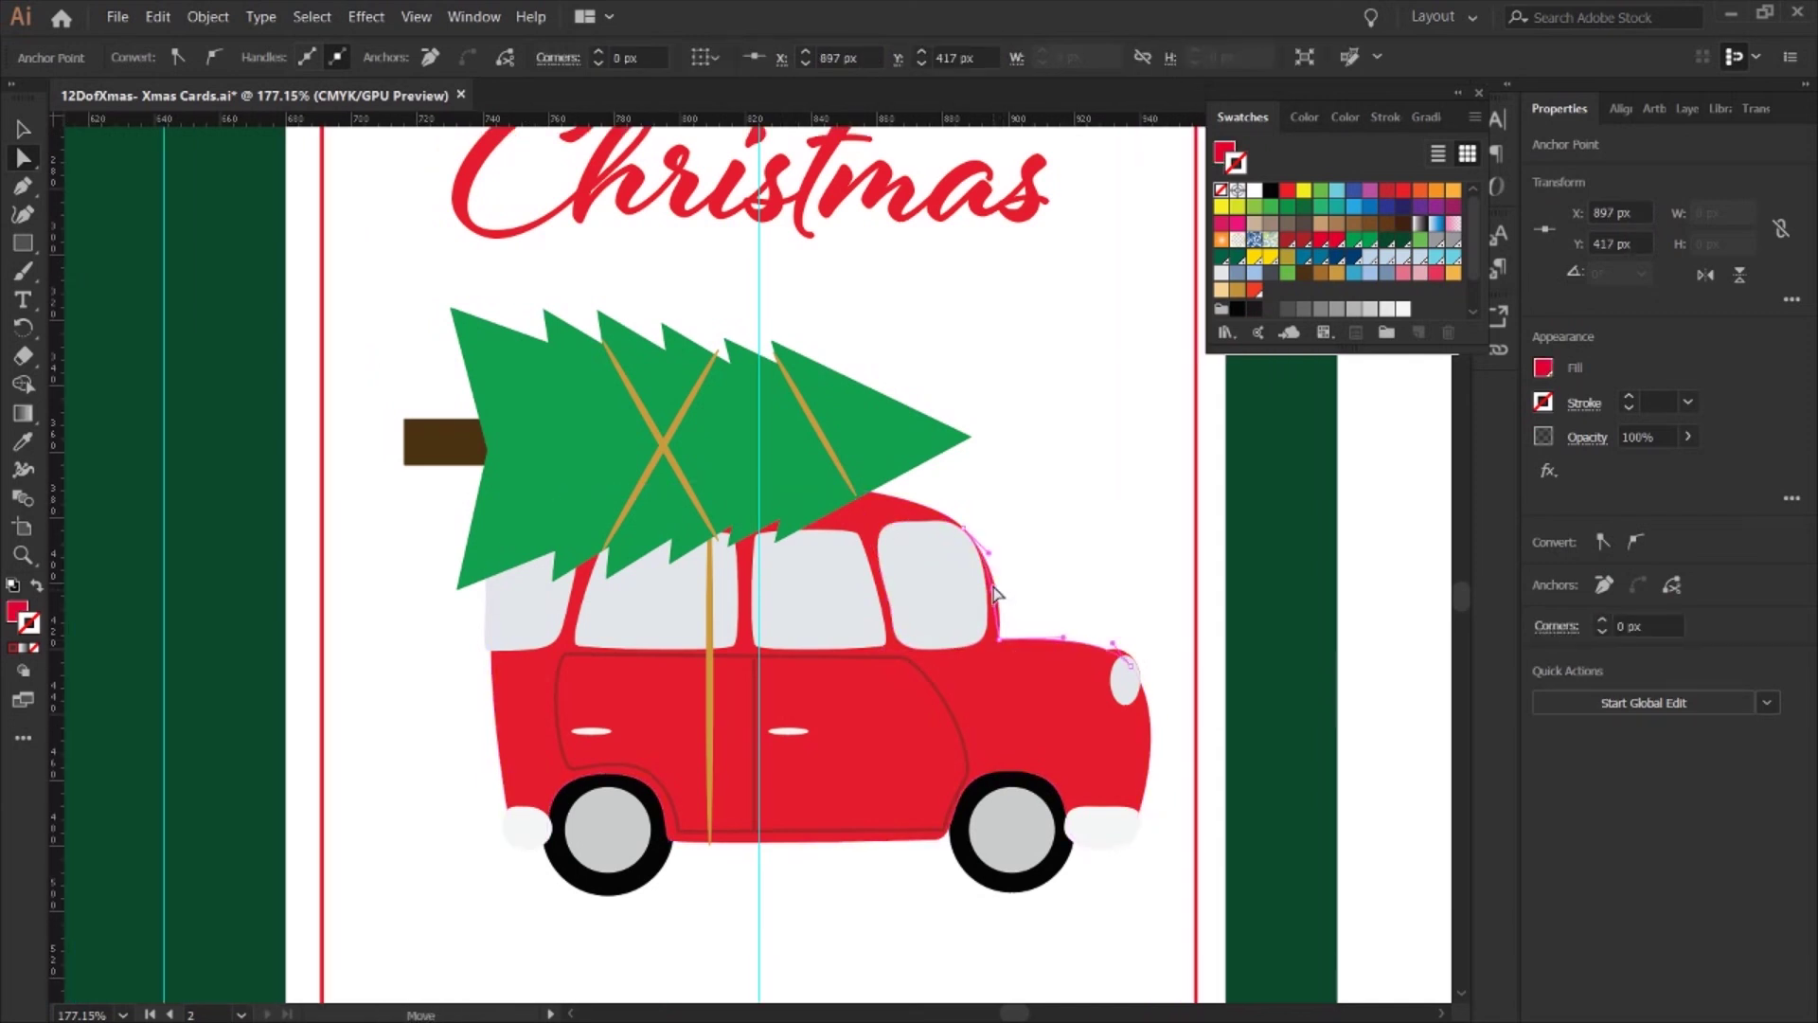
click(992, 650)
click(968, 526)
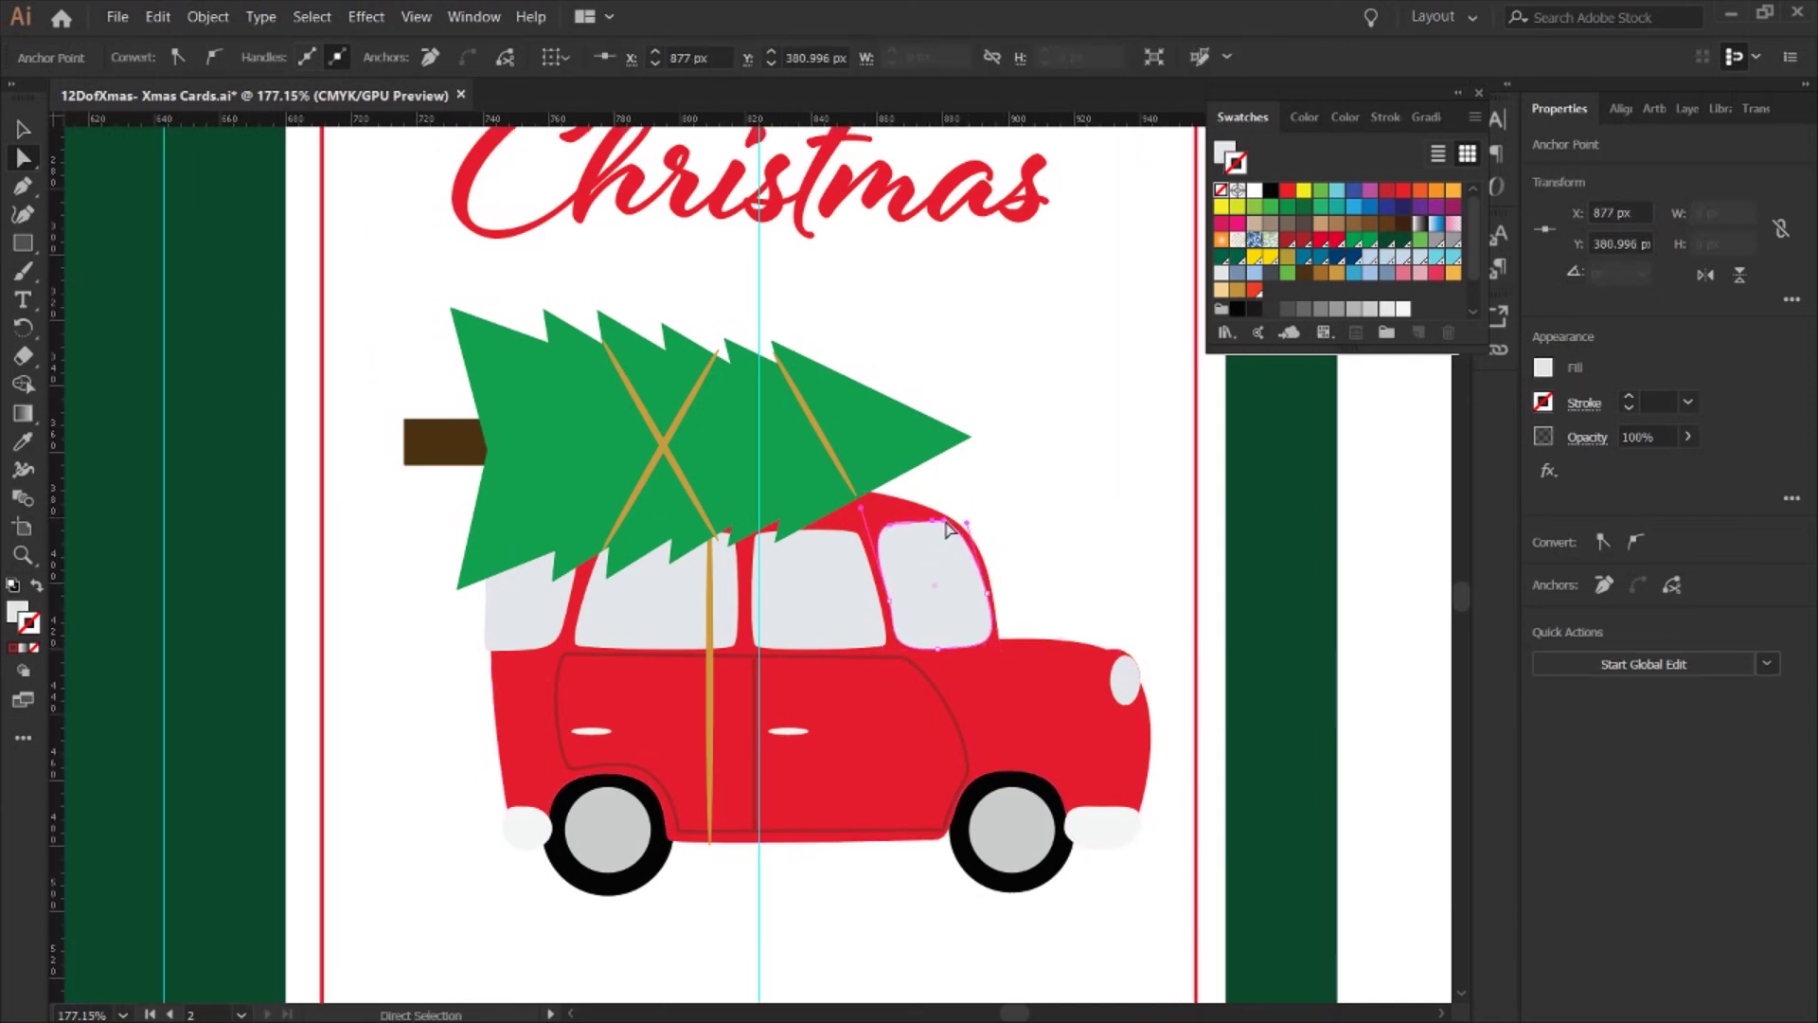
key(l)
mouse_move(995, 614)
mouse_down()
mouse_move(1076, 532)
mouse_move(1060, 554)
mouse_up()
- Trim the black mirror circle into a small dome by covering part with grey
key(F7)
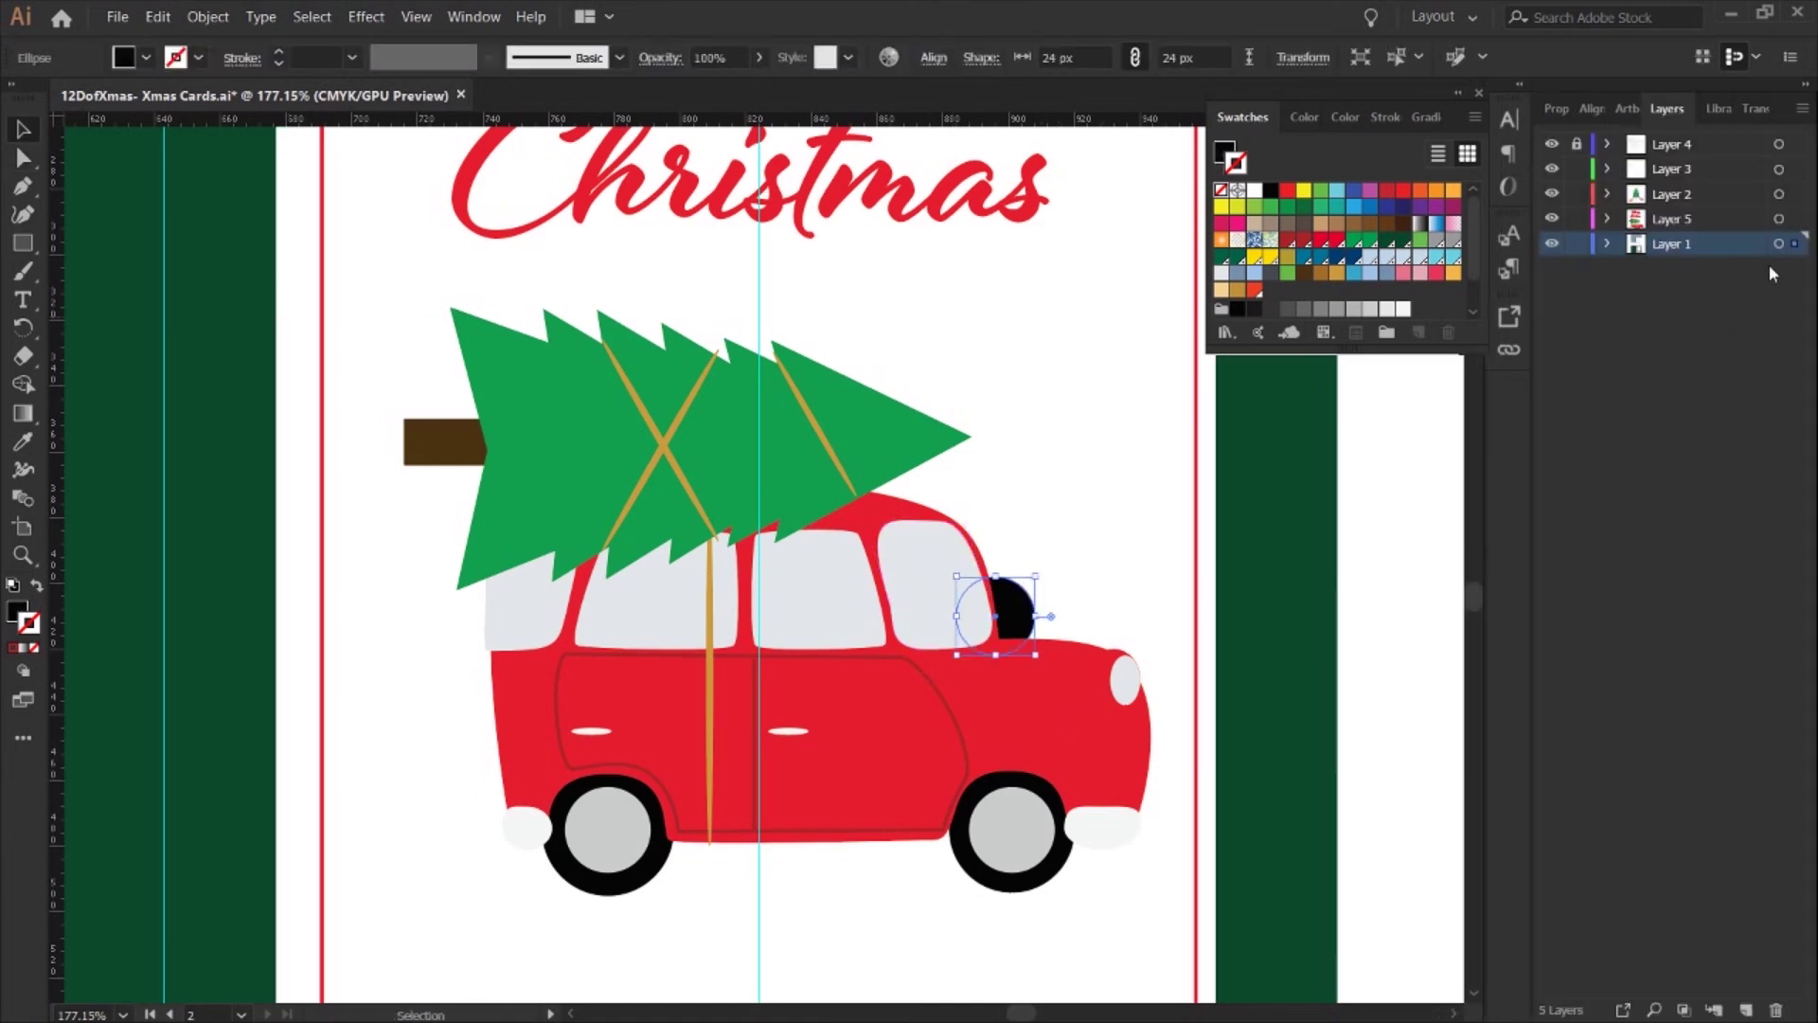
drag(995, 616, 1136, 674)
key(a)
key(ctrl+shift+a)
scroll(966, 765, left, 1)
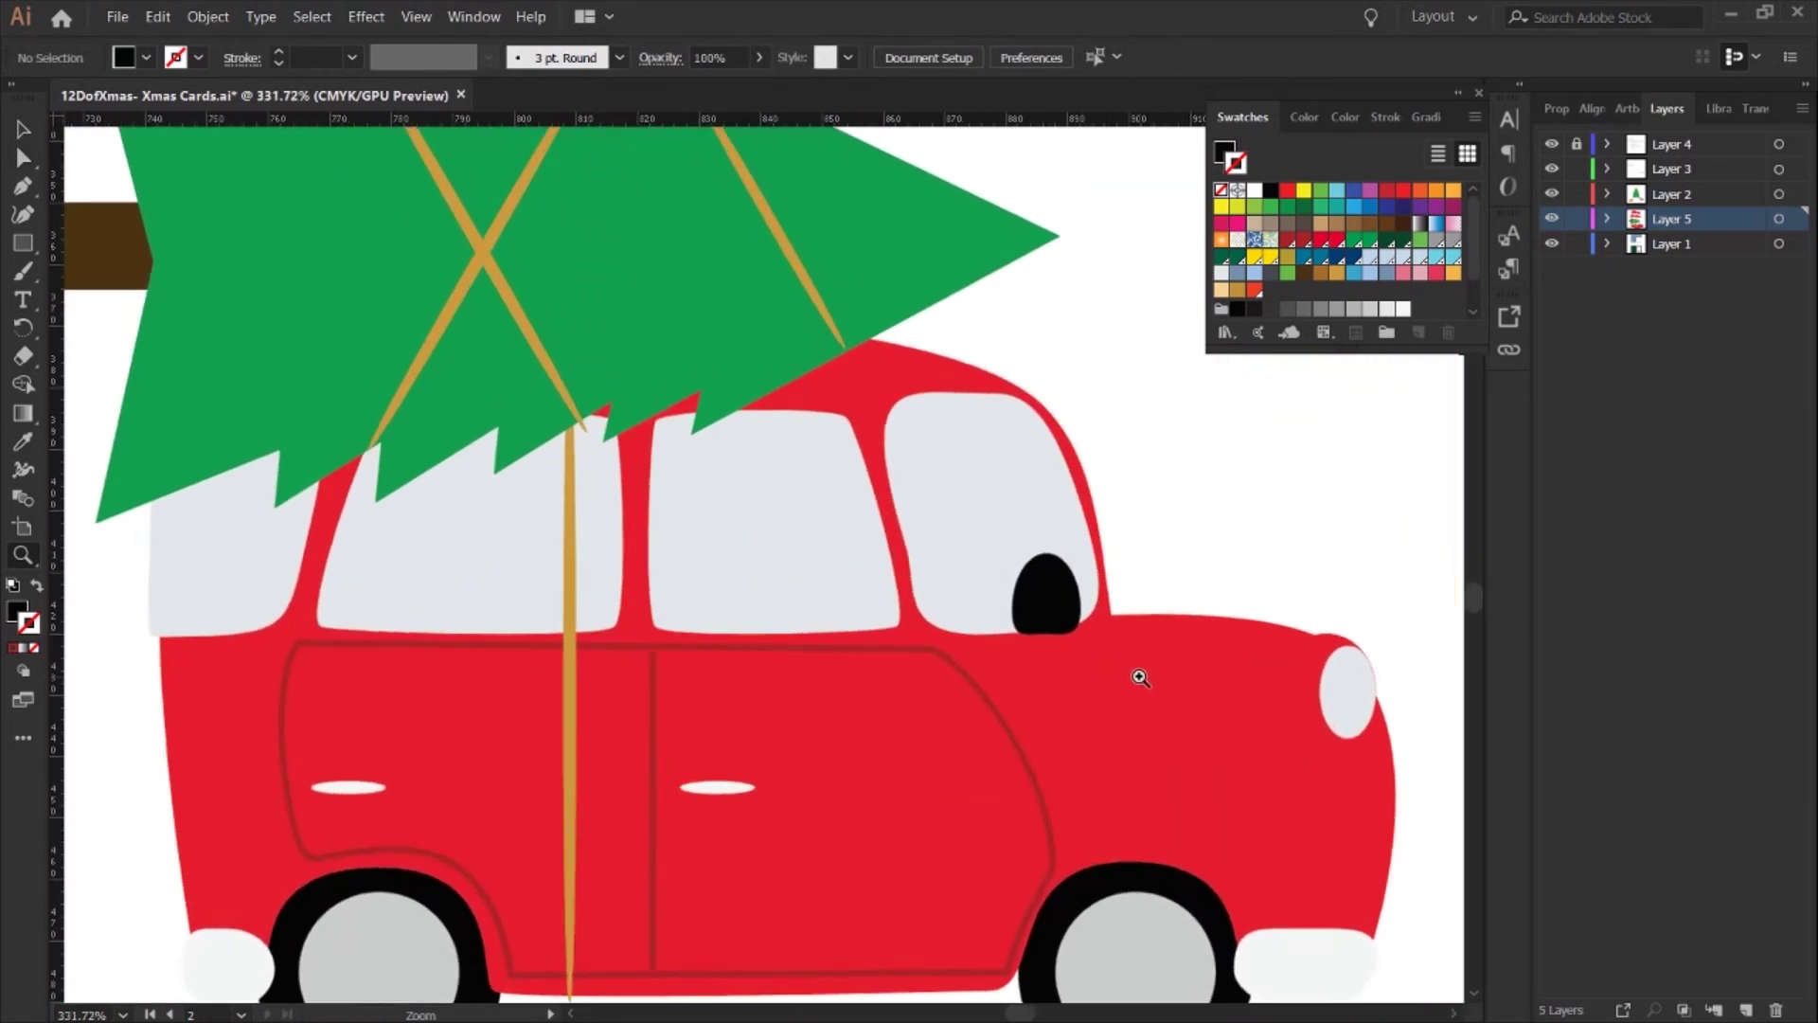
key(v)
drag(1049, 611, 1048, 589)
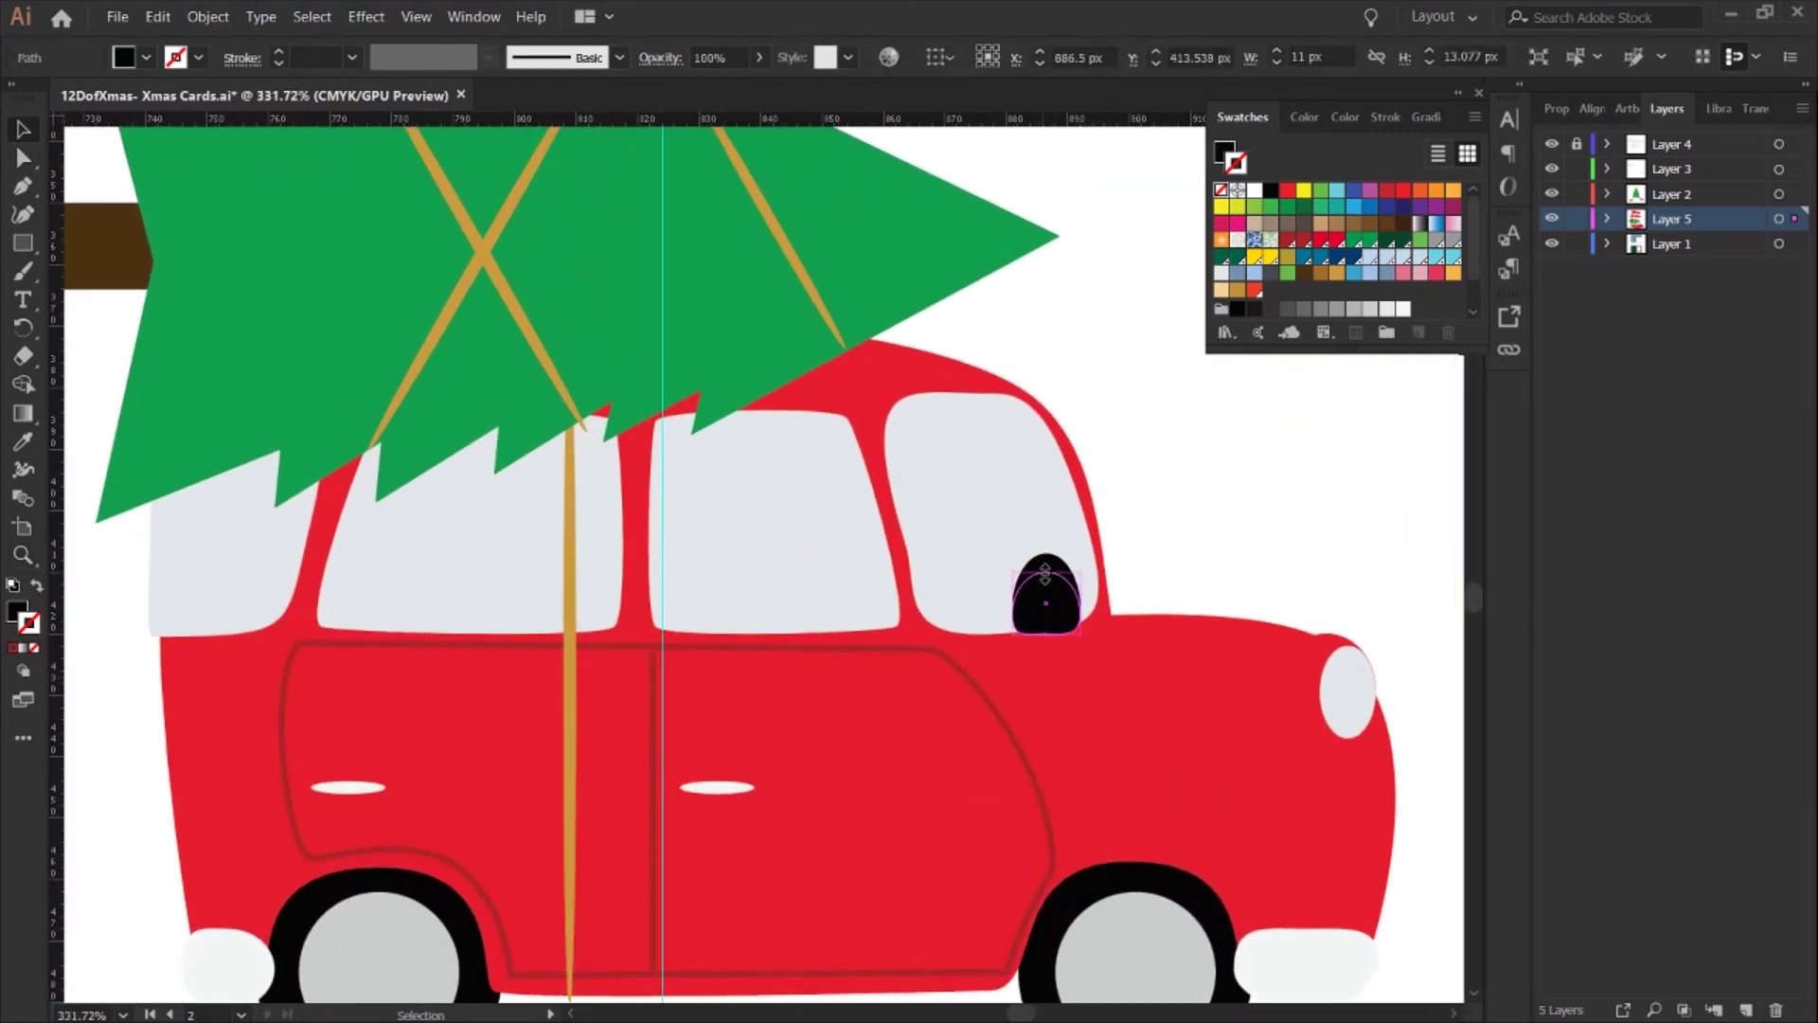
key(ctrl+shift+a)
- Draw a grey oval inside the middle window
key(l)
drag(662, 524, 756, 638)
key(a)
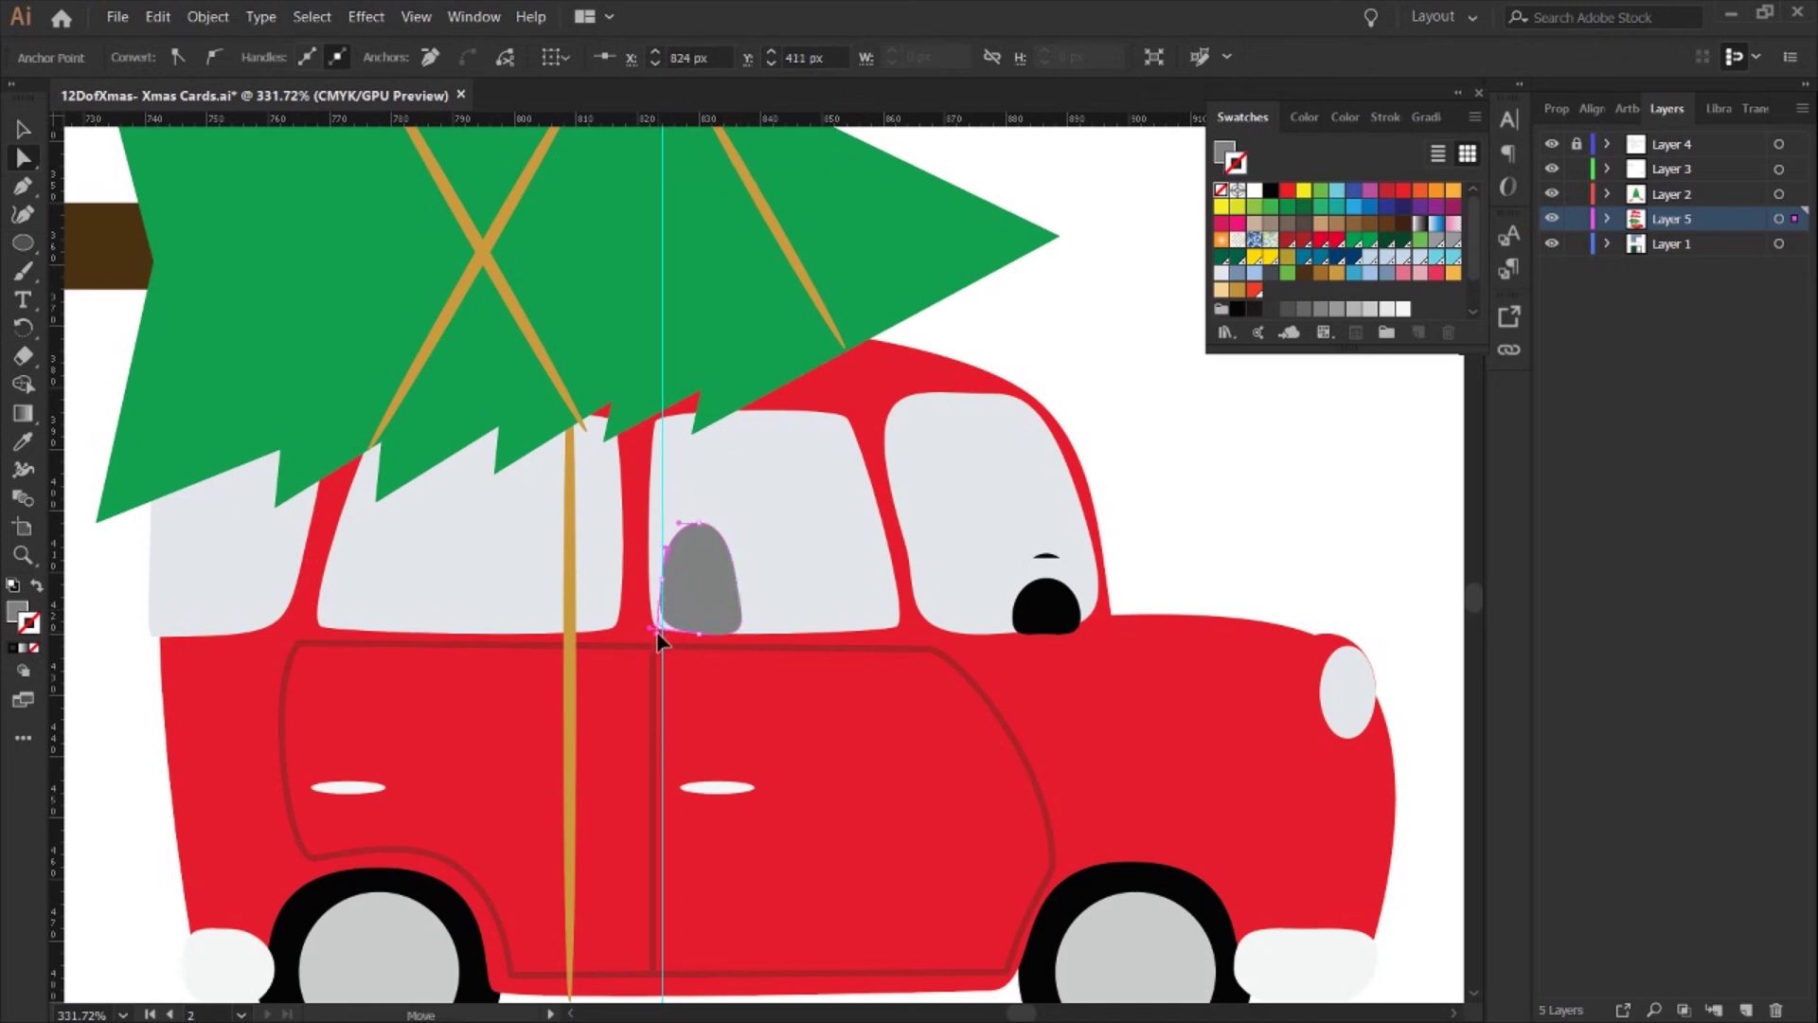
- Shape a pair of grey seats with headrests in the middle window
drag(656, 632, 657, 630)
key(m)
drag(668, 536, 674, 500)
key(p)
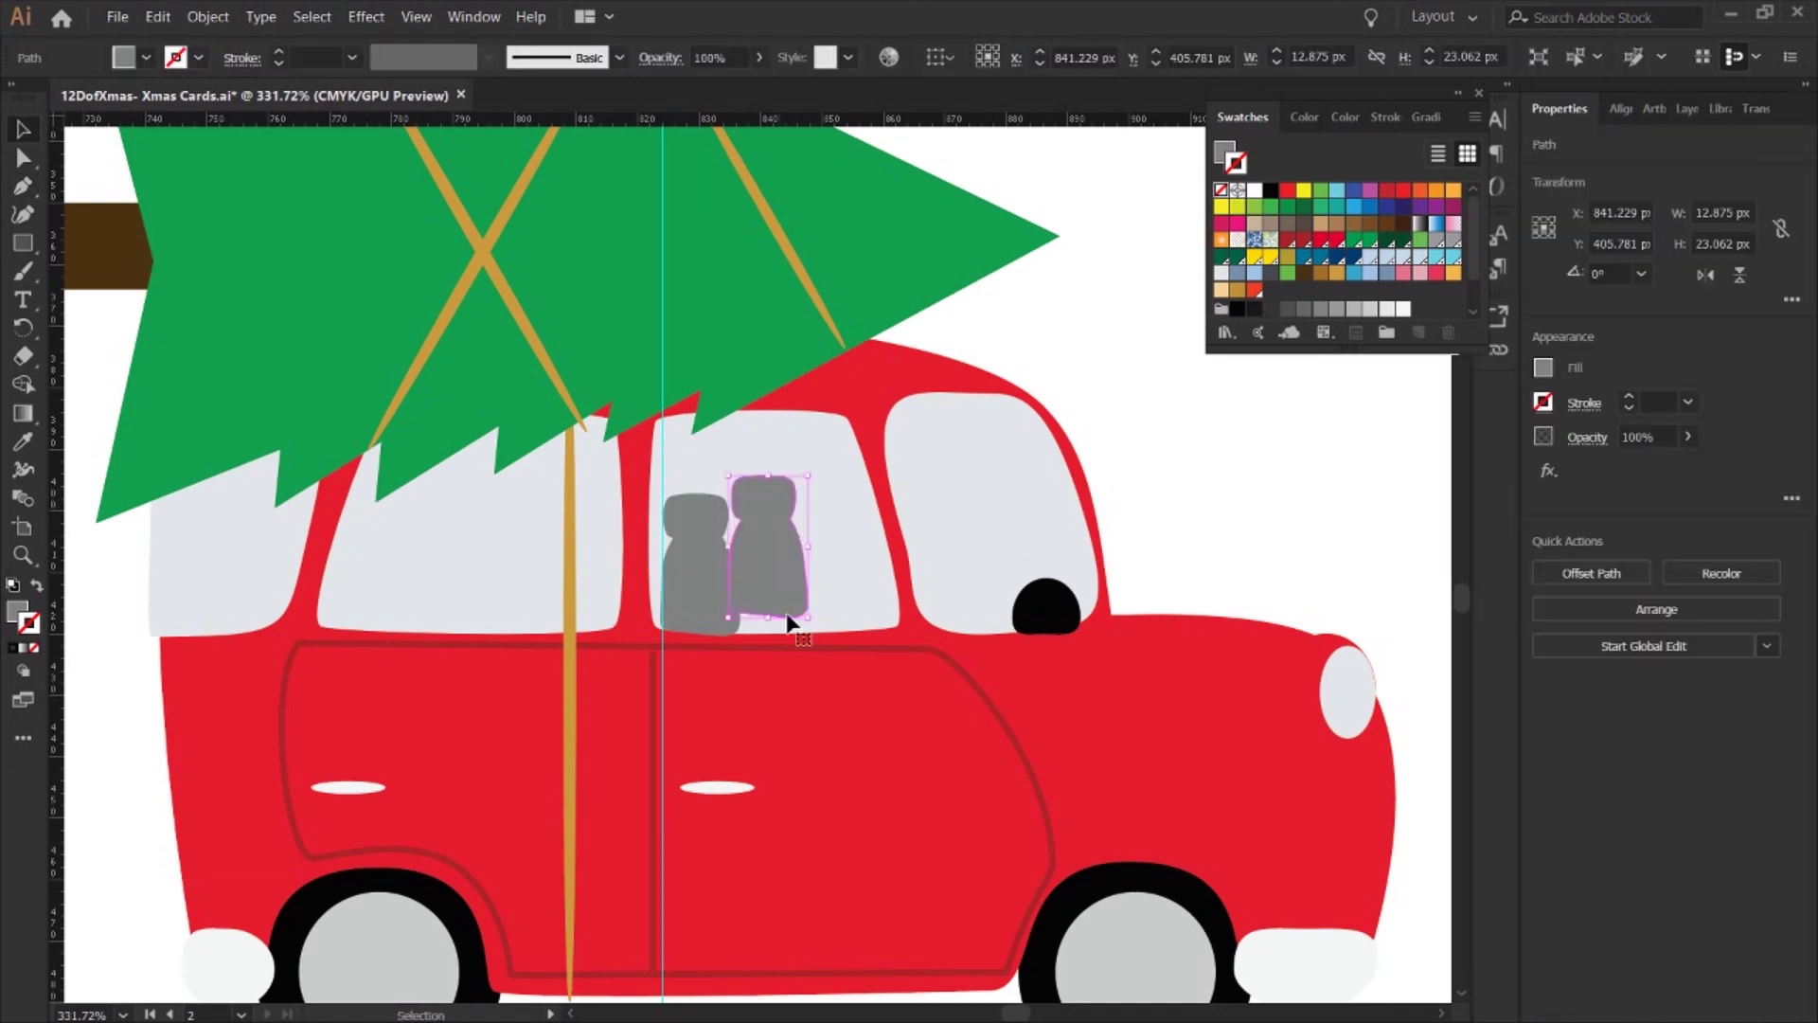
drag(784, 621, 722, 637)
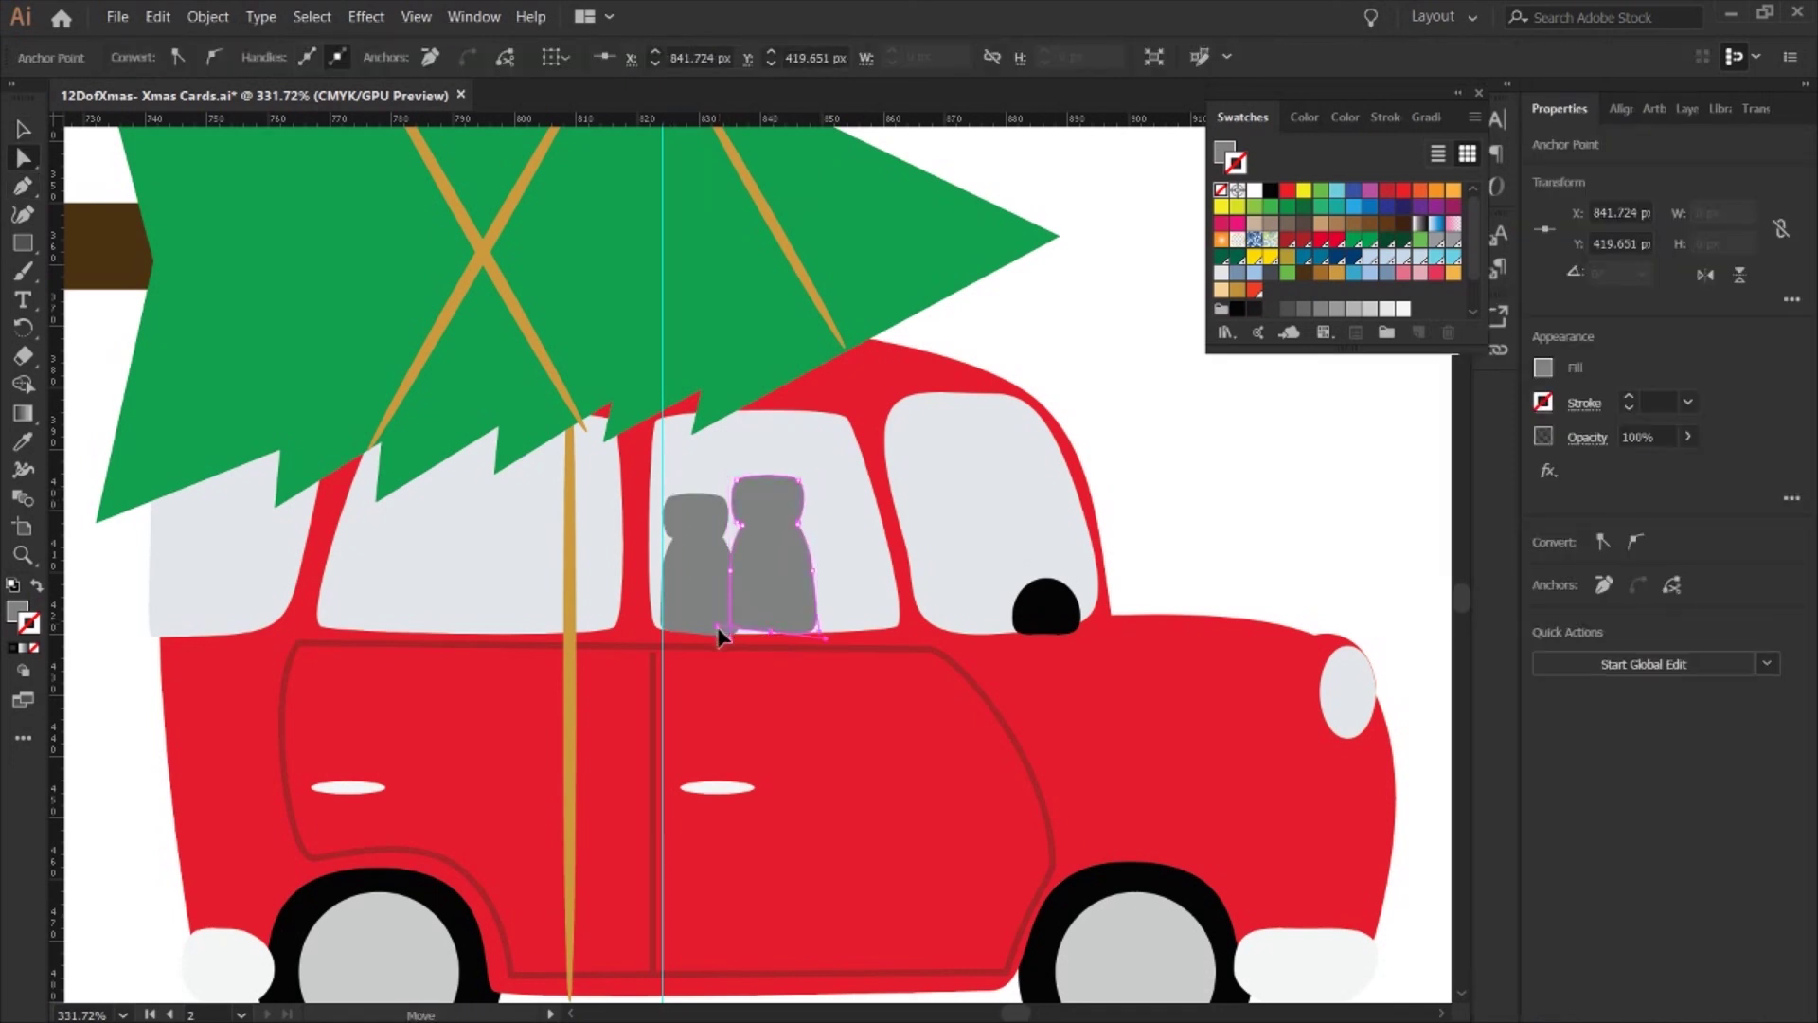
key(v)
drag(821, 484, 811, 490)
click(924, 559)
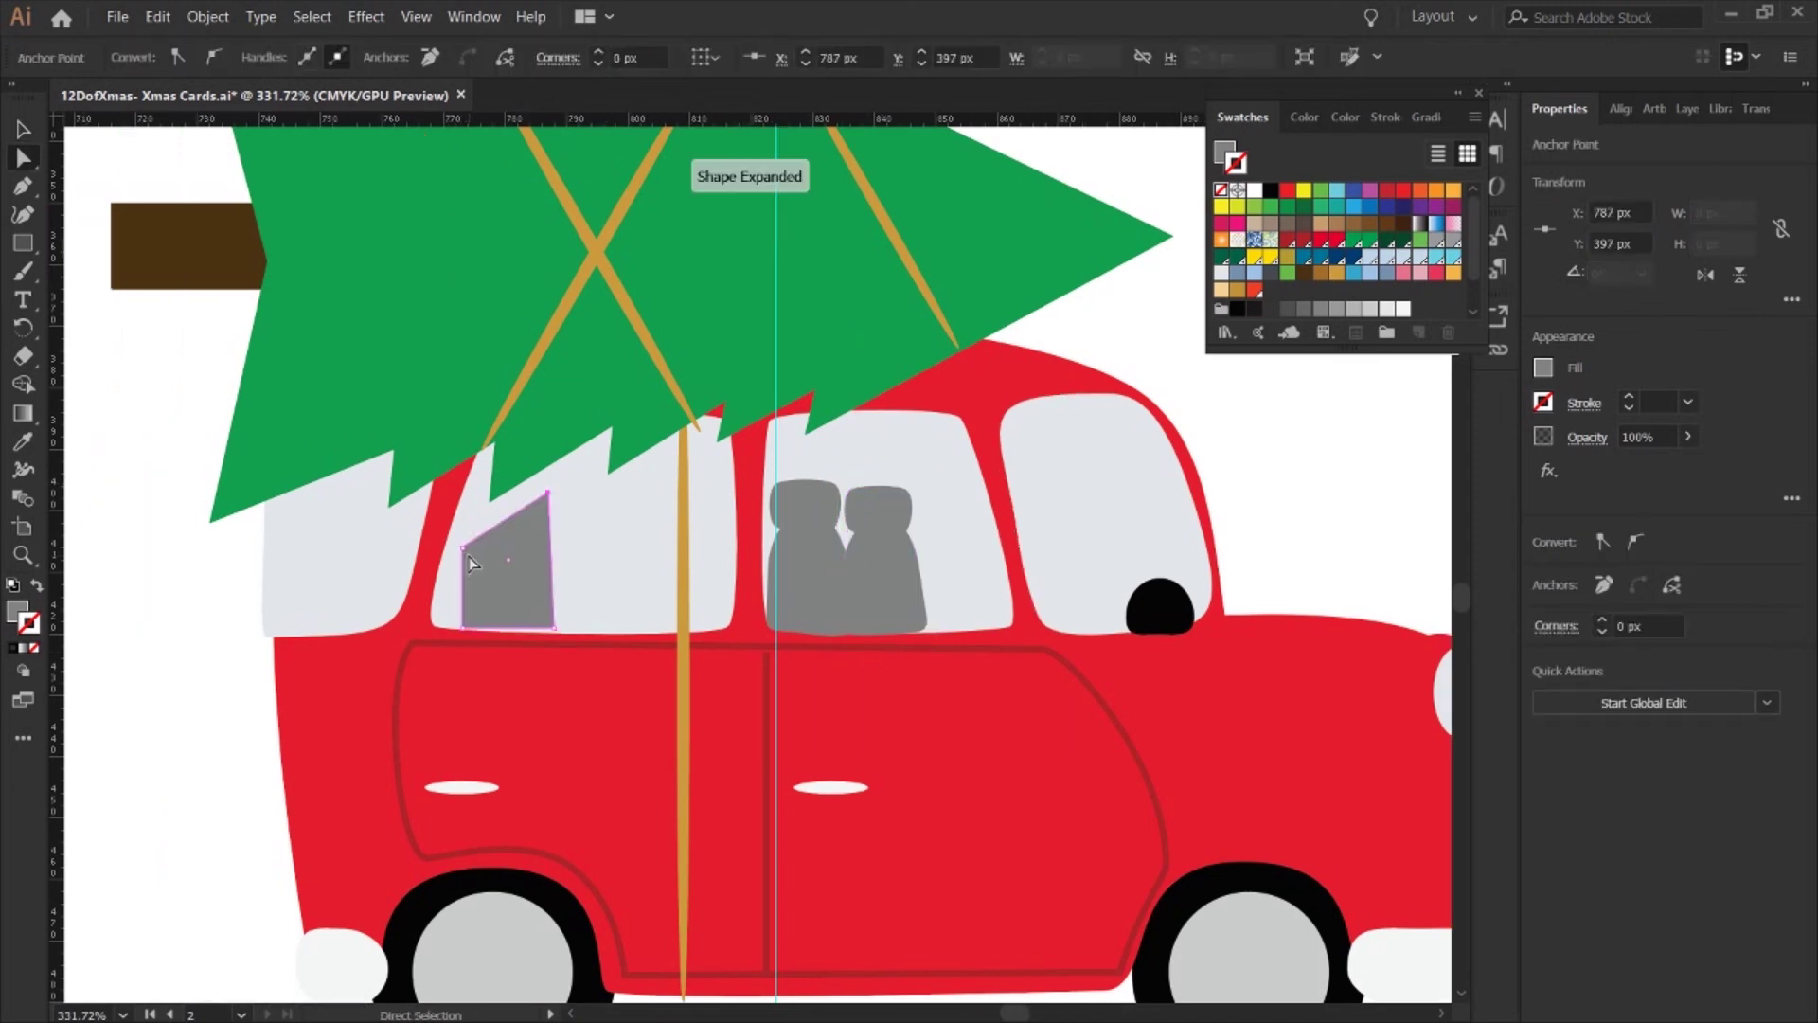
- Build a grey rounded seat in the rear window by reshaping its anchor points
click(564, 629)
drag(565, 629, 585, 627)
drag(548, 493, 572, 488)
click(462, 544)
shift+click(462, 628)
drag(463, 629, 456, 638)
drag(572, 488, 542, 467)
mouse_move(455, 535)
mouse_down()
mouse_move(476, 493)
mouse_move(453, 521)
mouse_up()
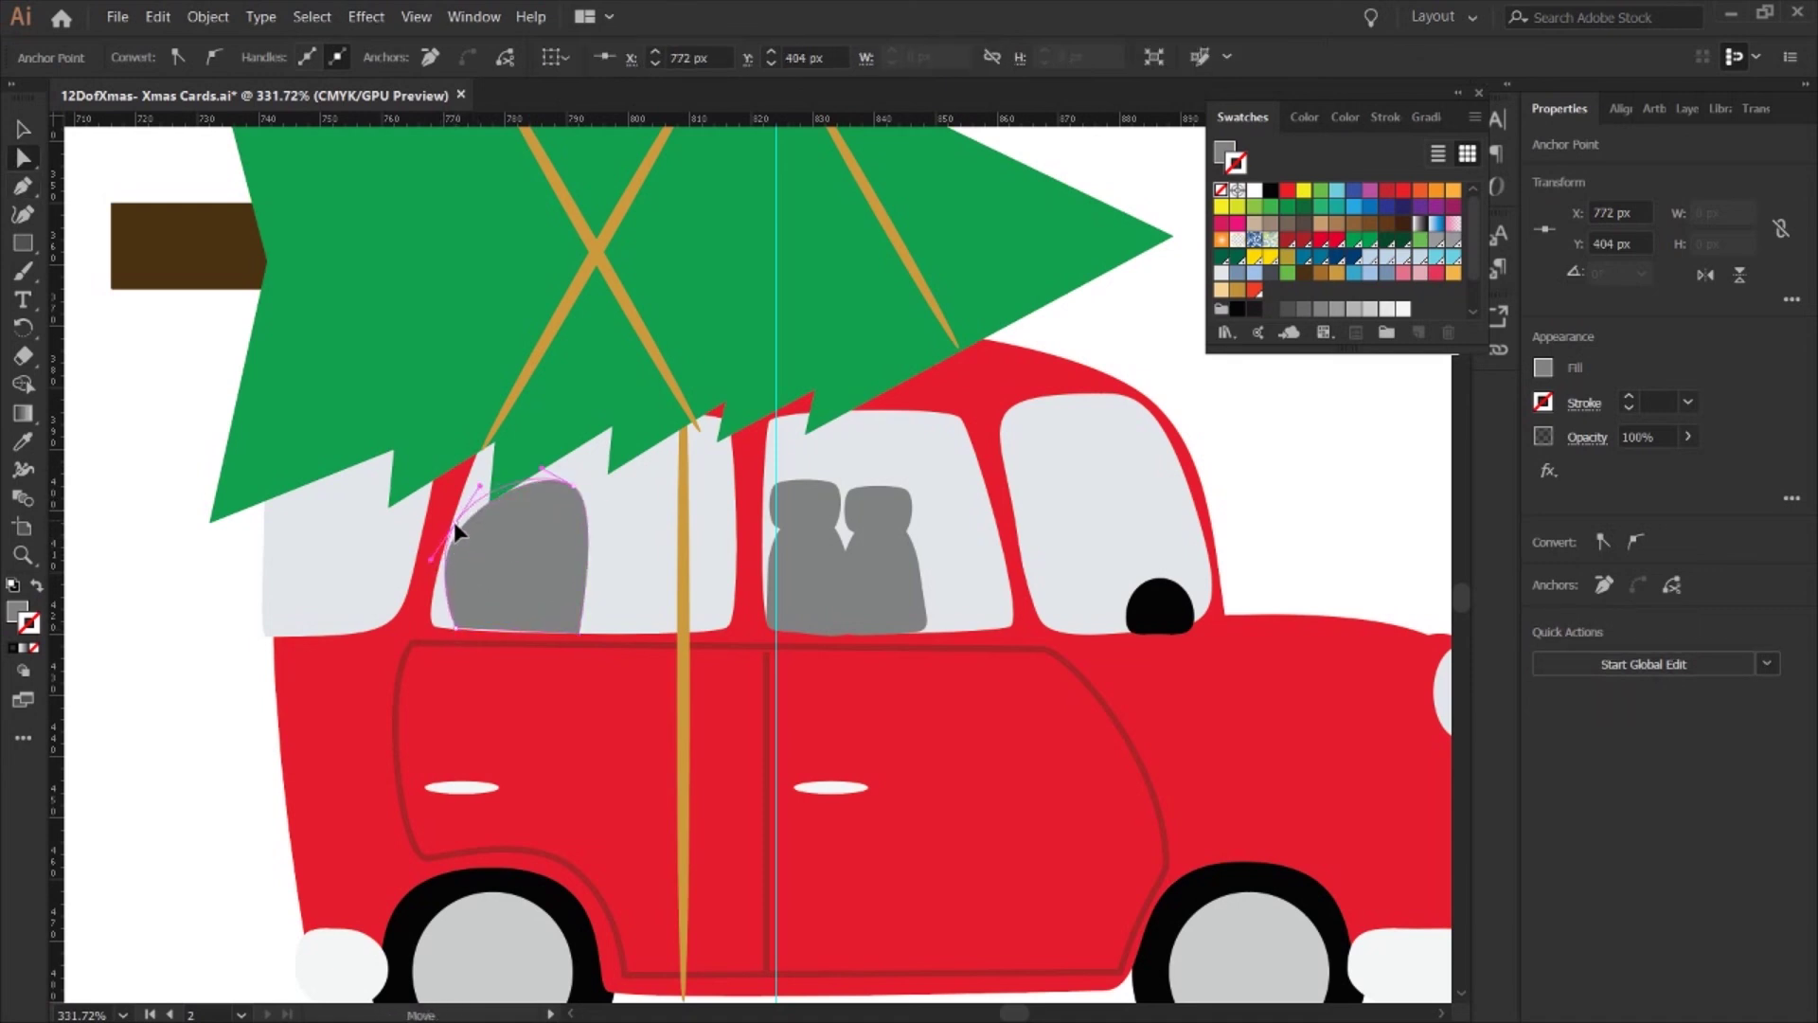
drag(456, 629, 436, 628)
key(ctrl+shift+a)
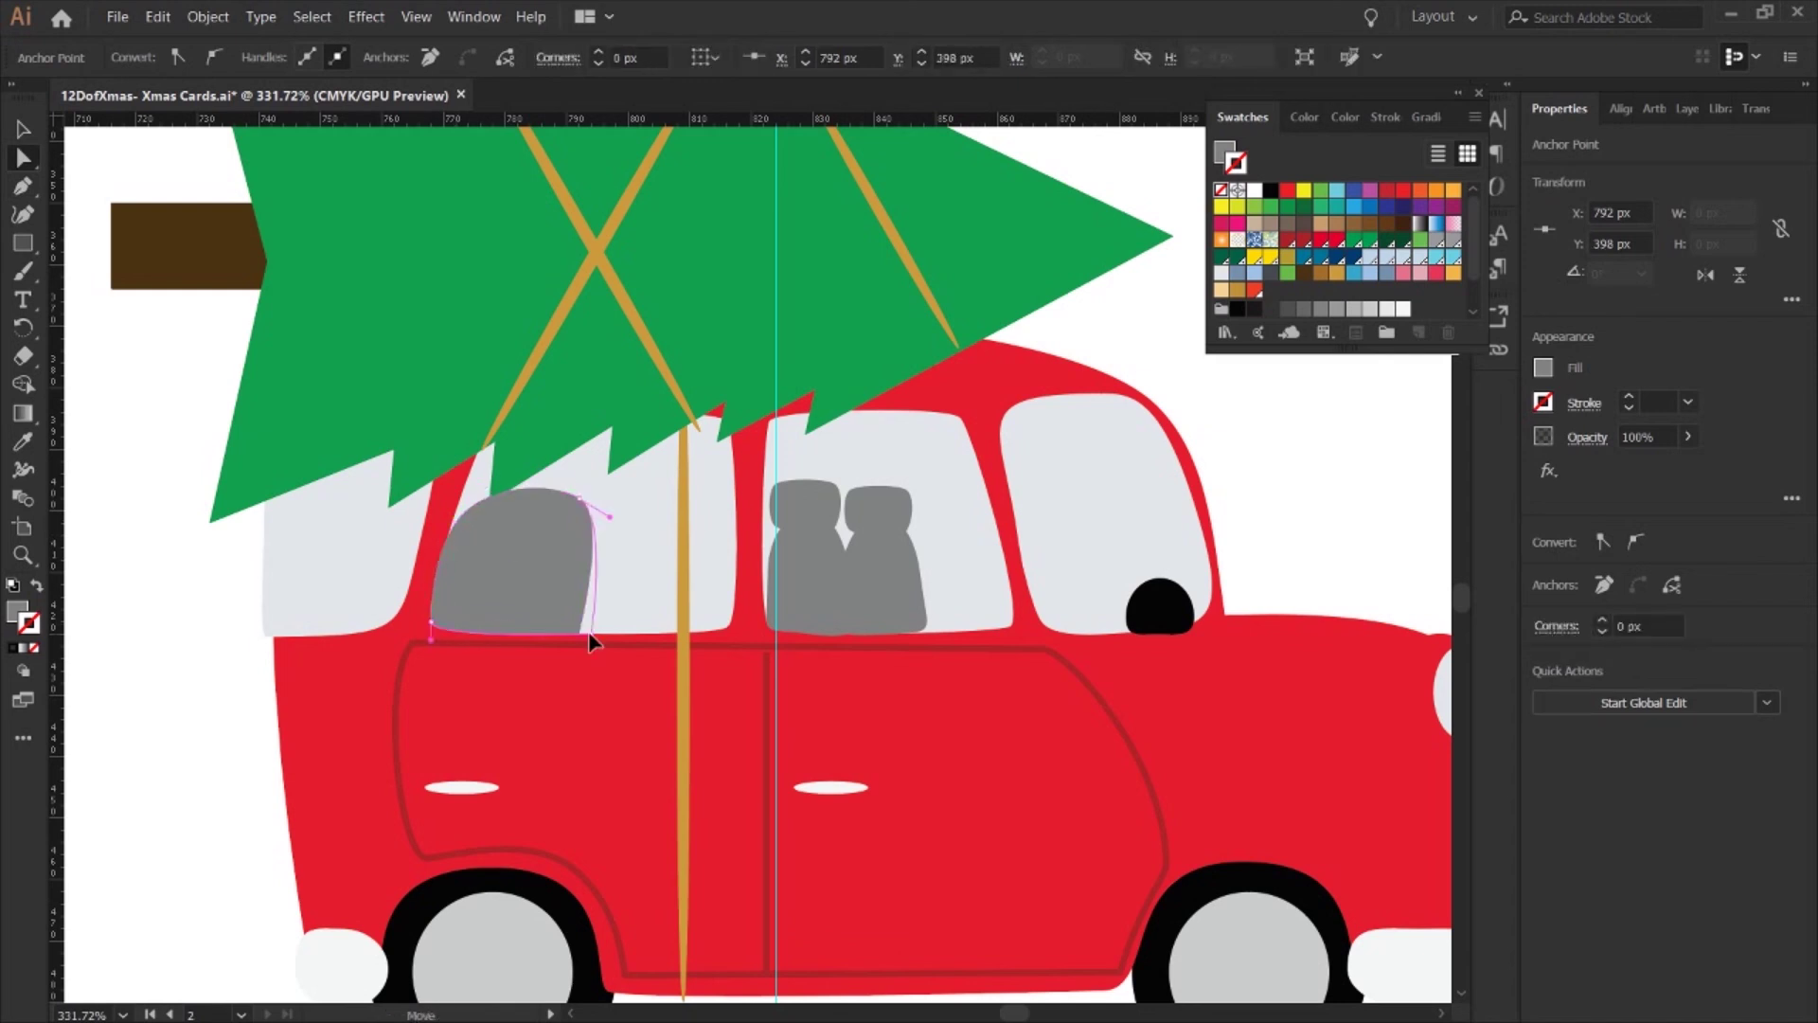
key(v)
- Fill the wheel rims with white
key(ctrl+0)
click(572, 777)
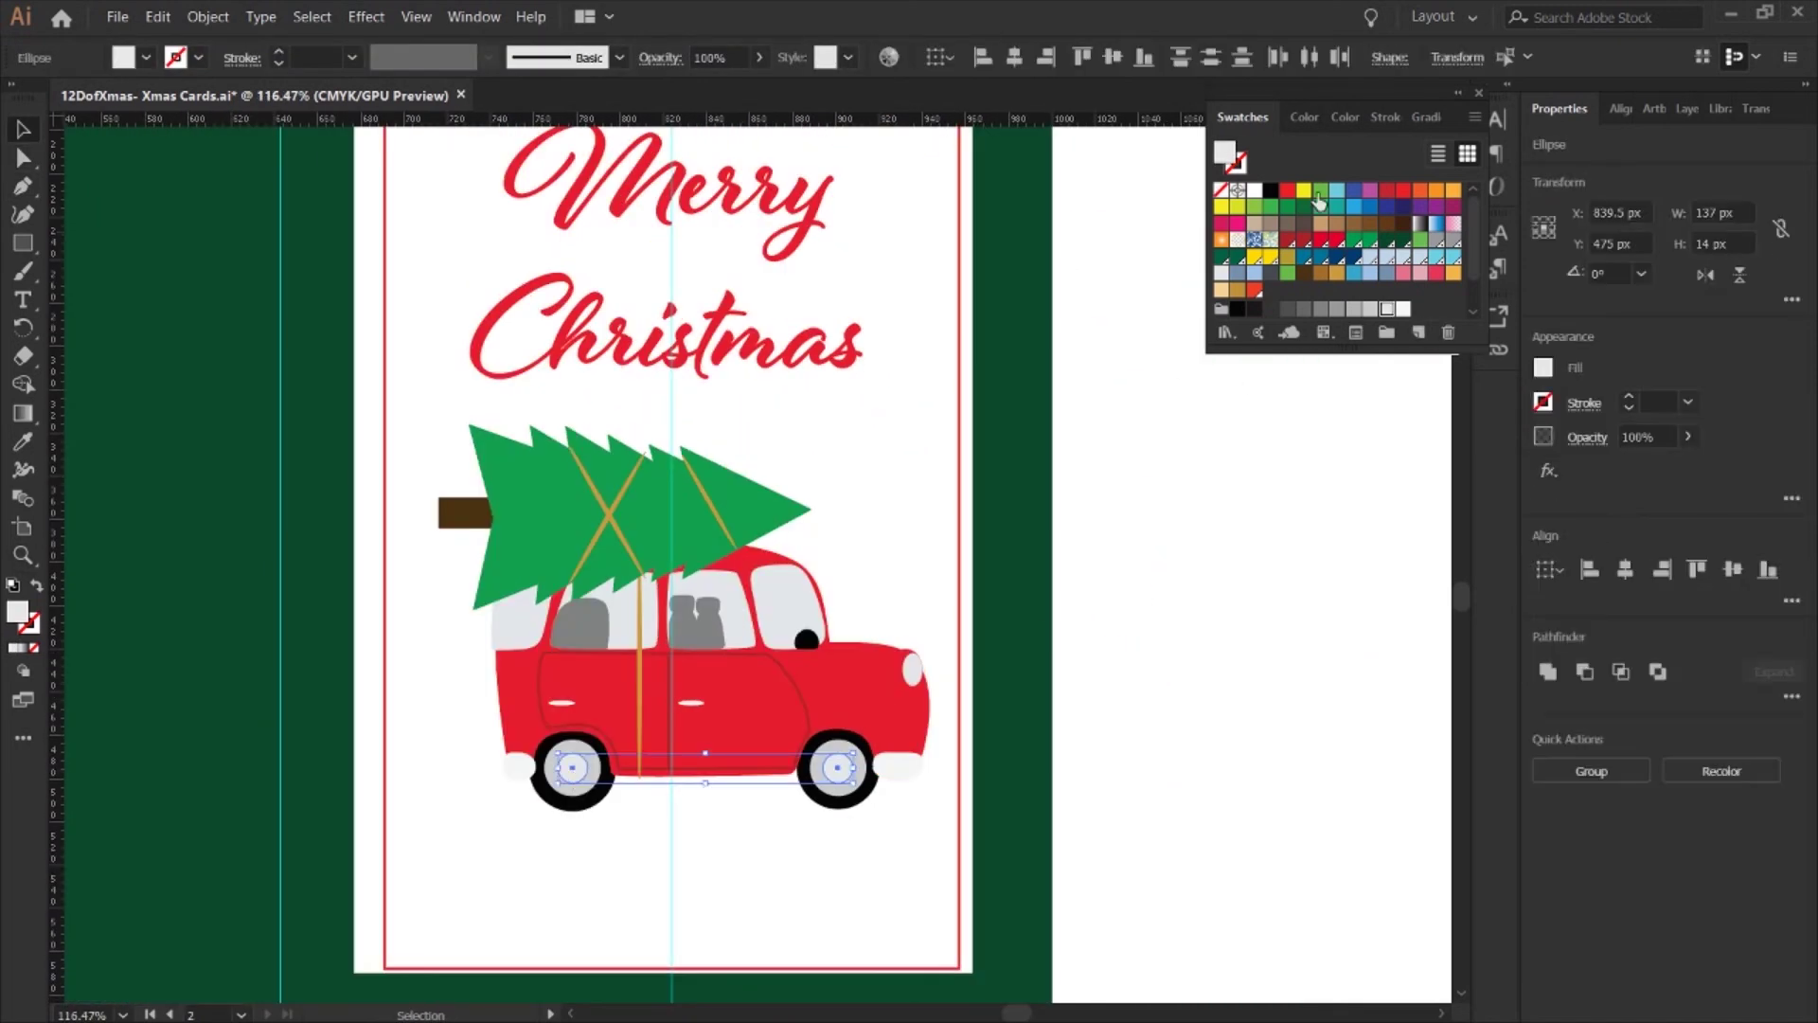
click(1061, 769)
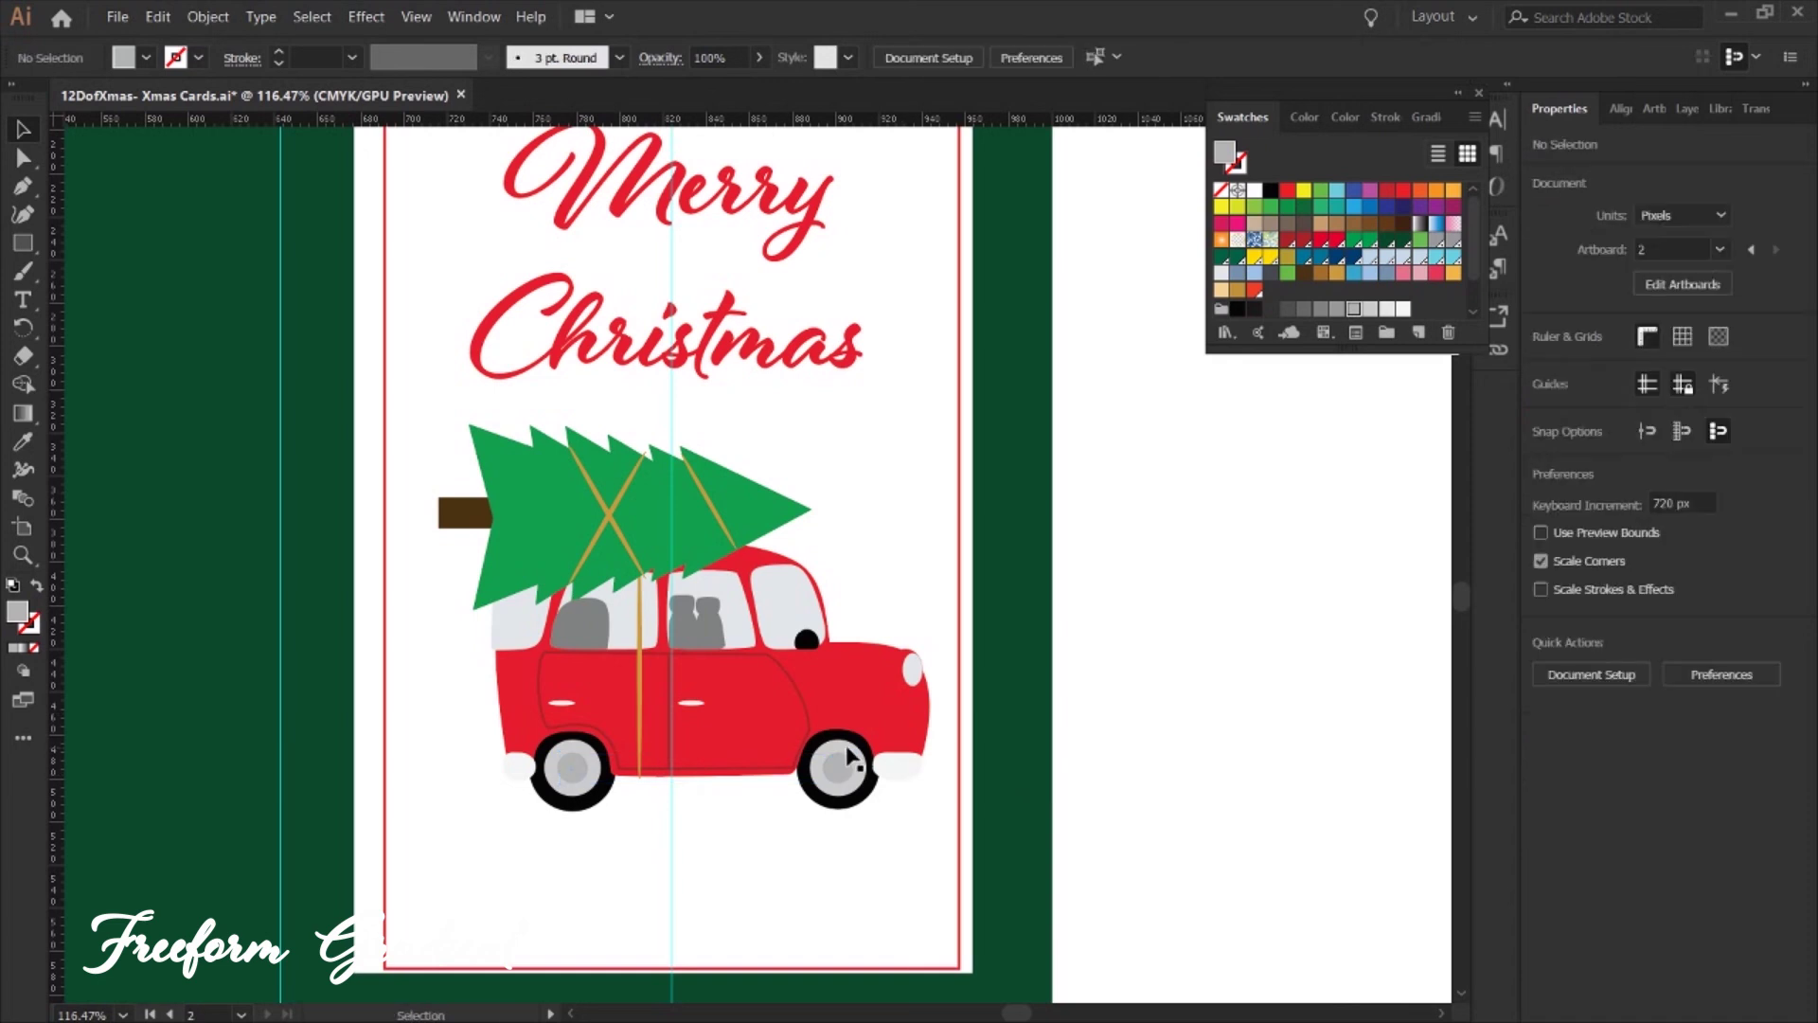
click(568, 794)
click(1405, 309)
click(1137, 779)
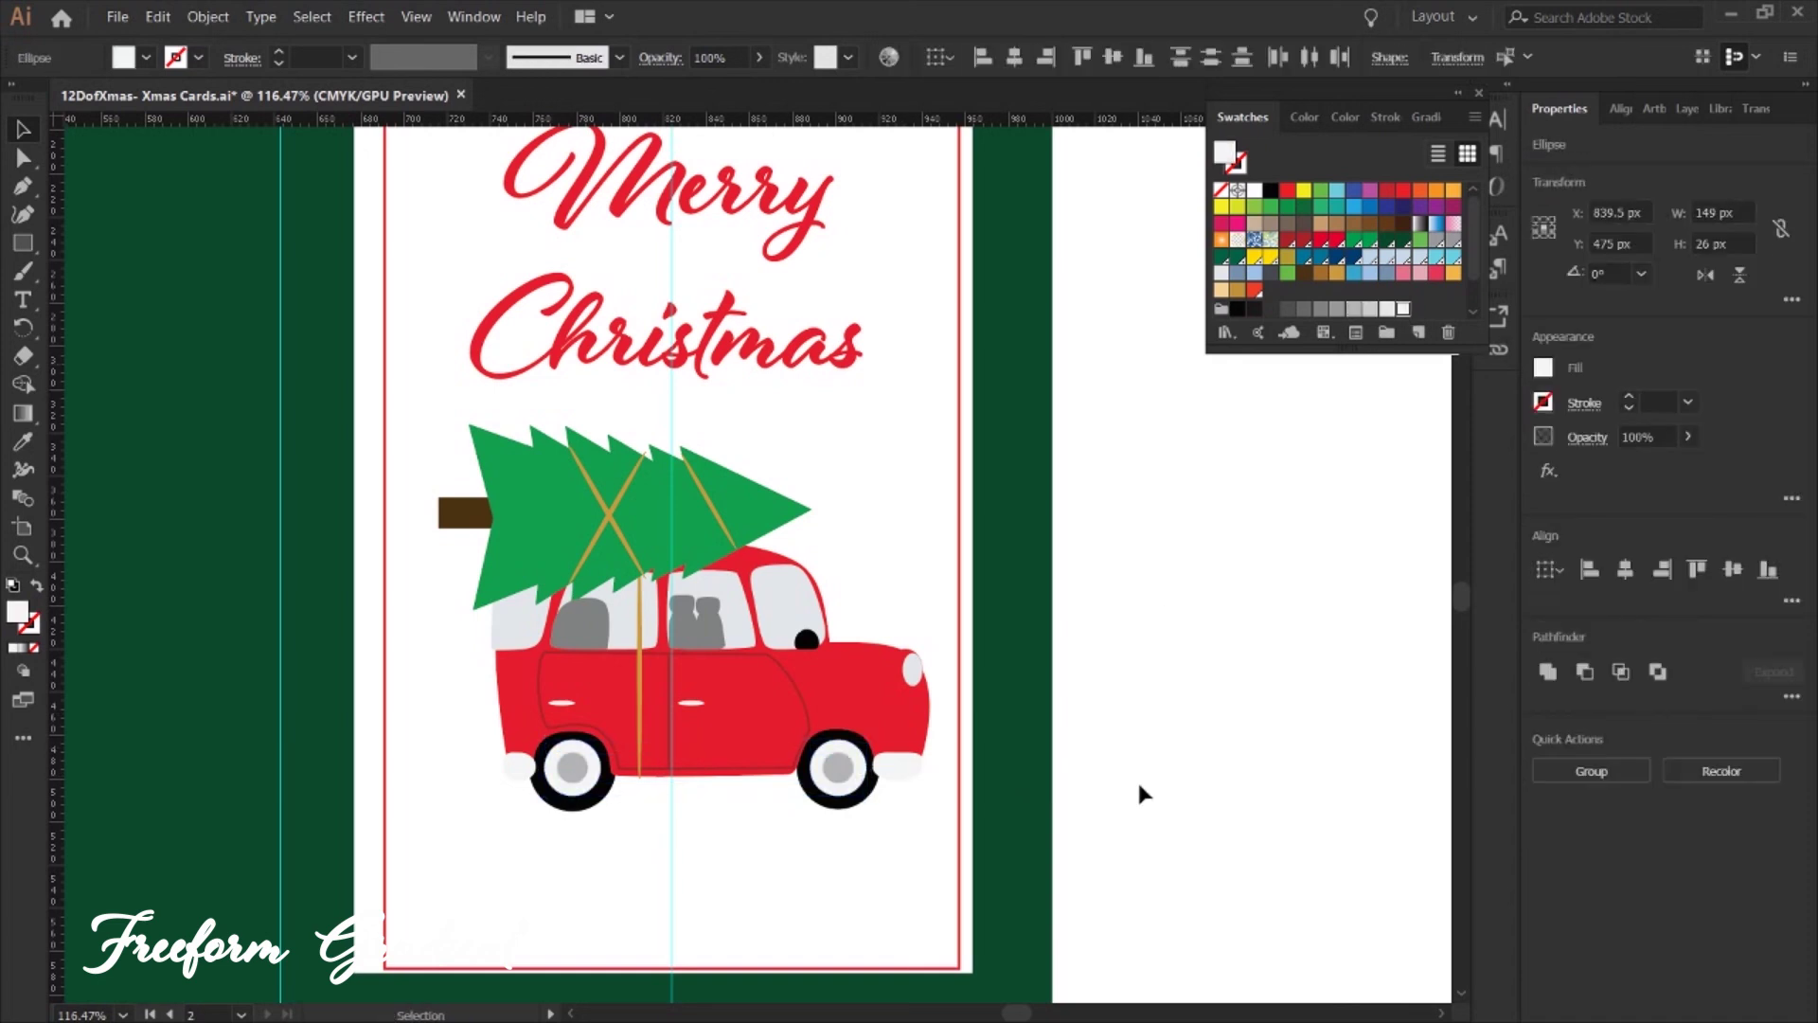
scroll(935, 679, down, 2)
- Apply a freeform gradient to the Christmas tree
click(824, 554)
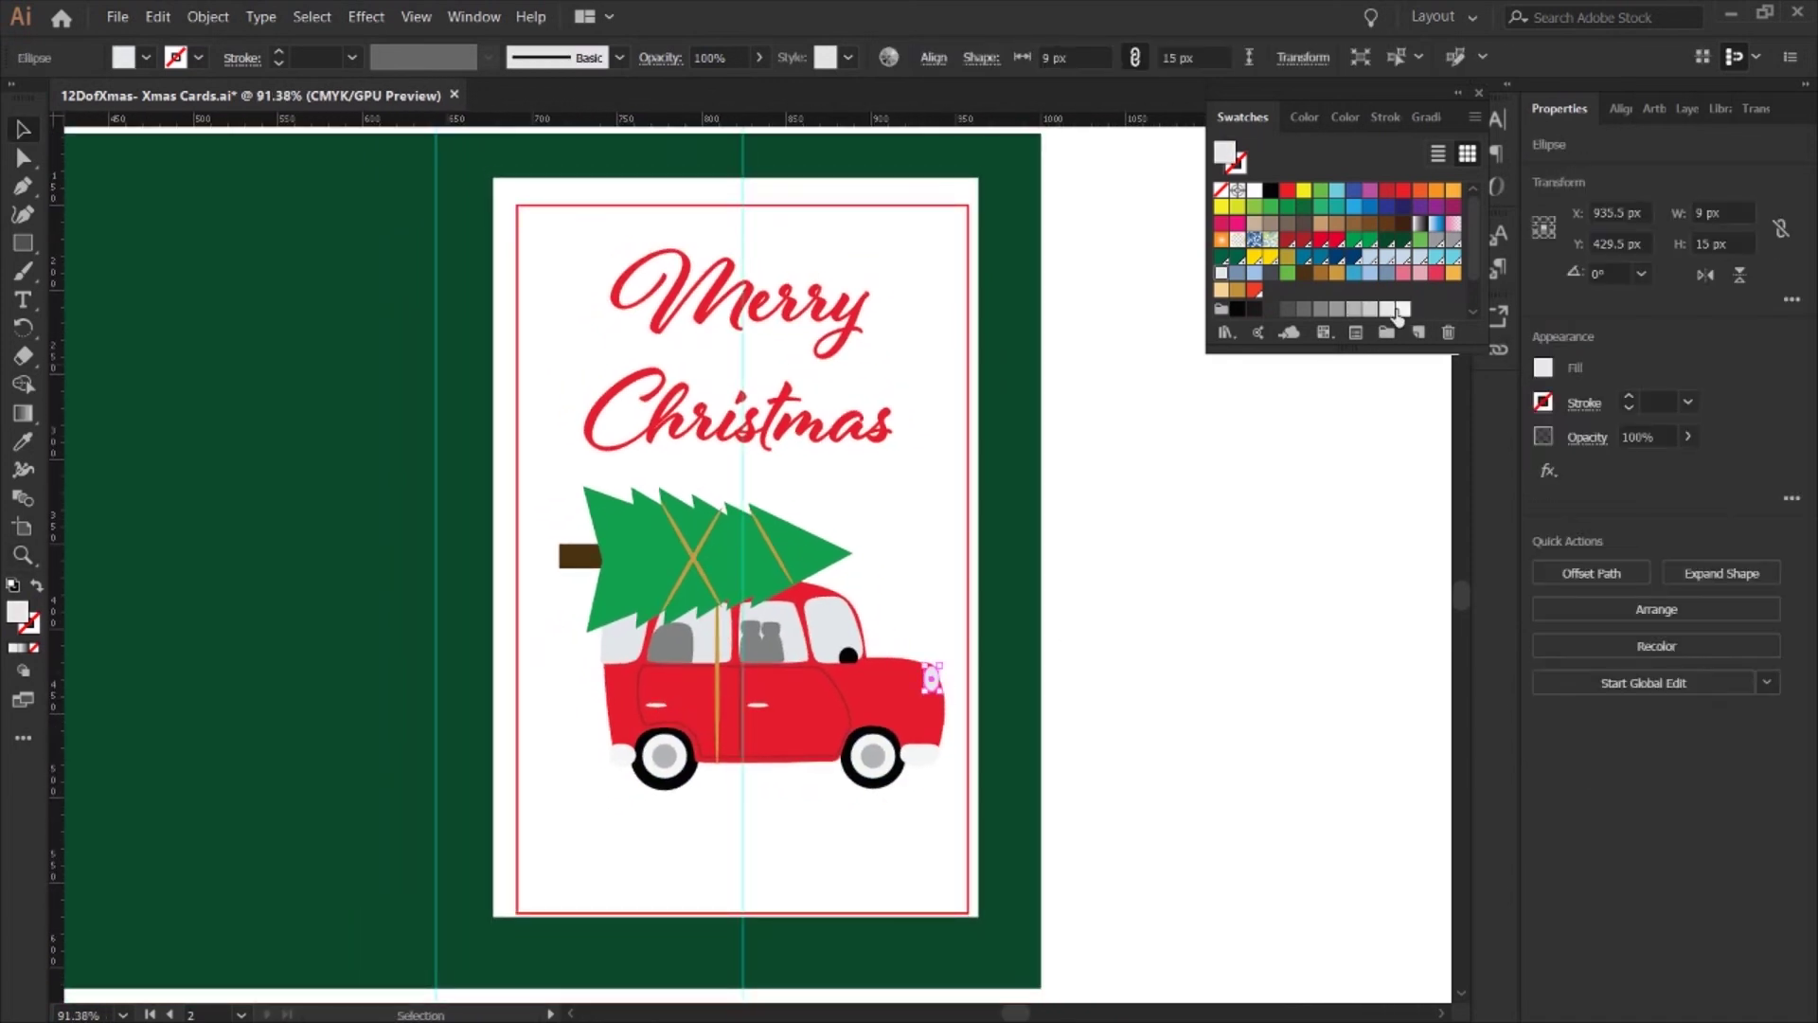
key(g)
click(827, 553)
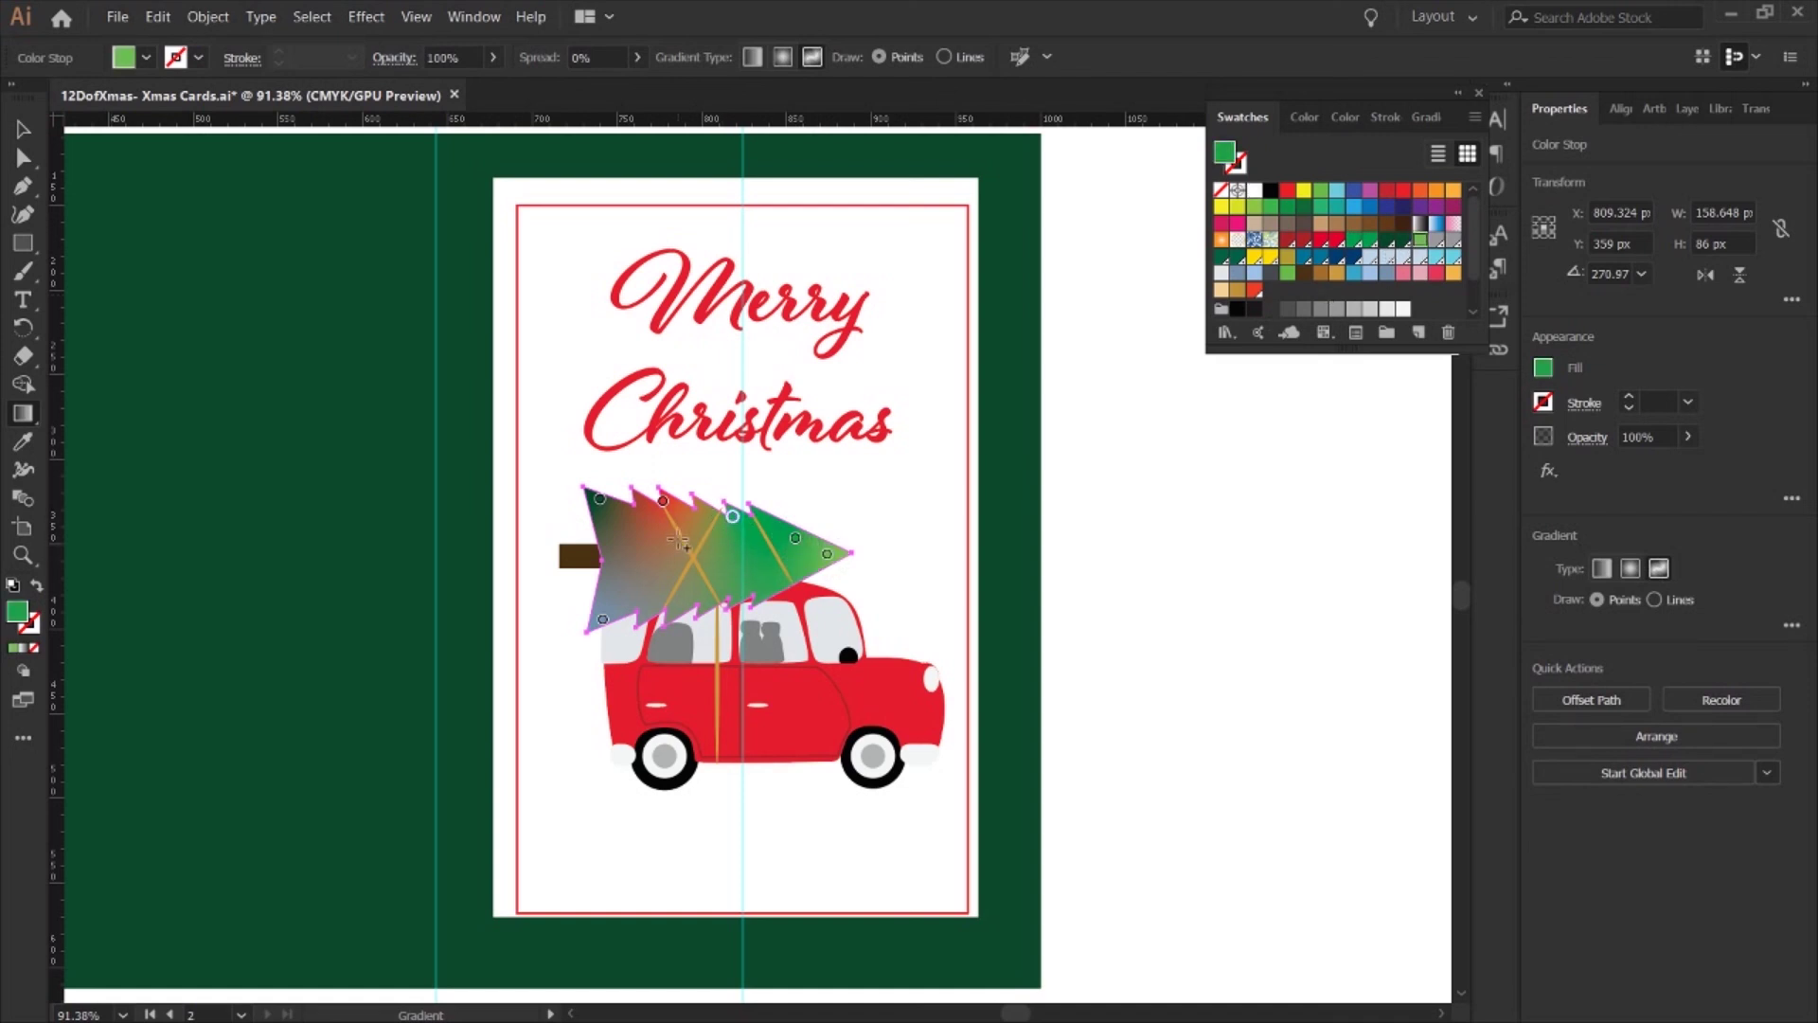
- Add gradient colour stops across the tree and make the top-left stop dark green
click(679, 526)
click(600, 497)
click(1403, 242)
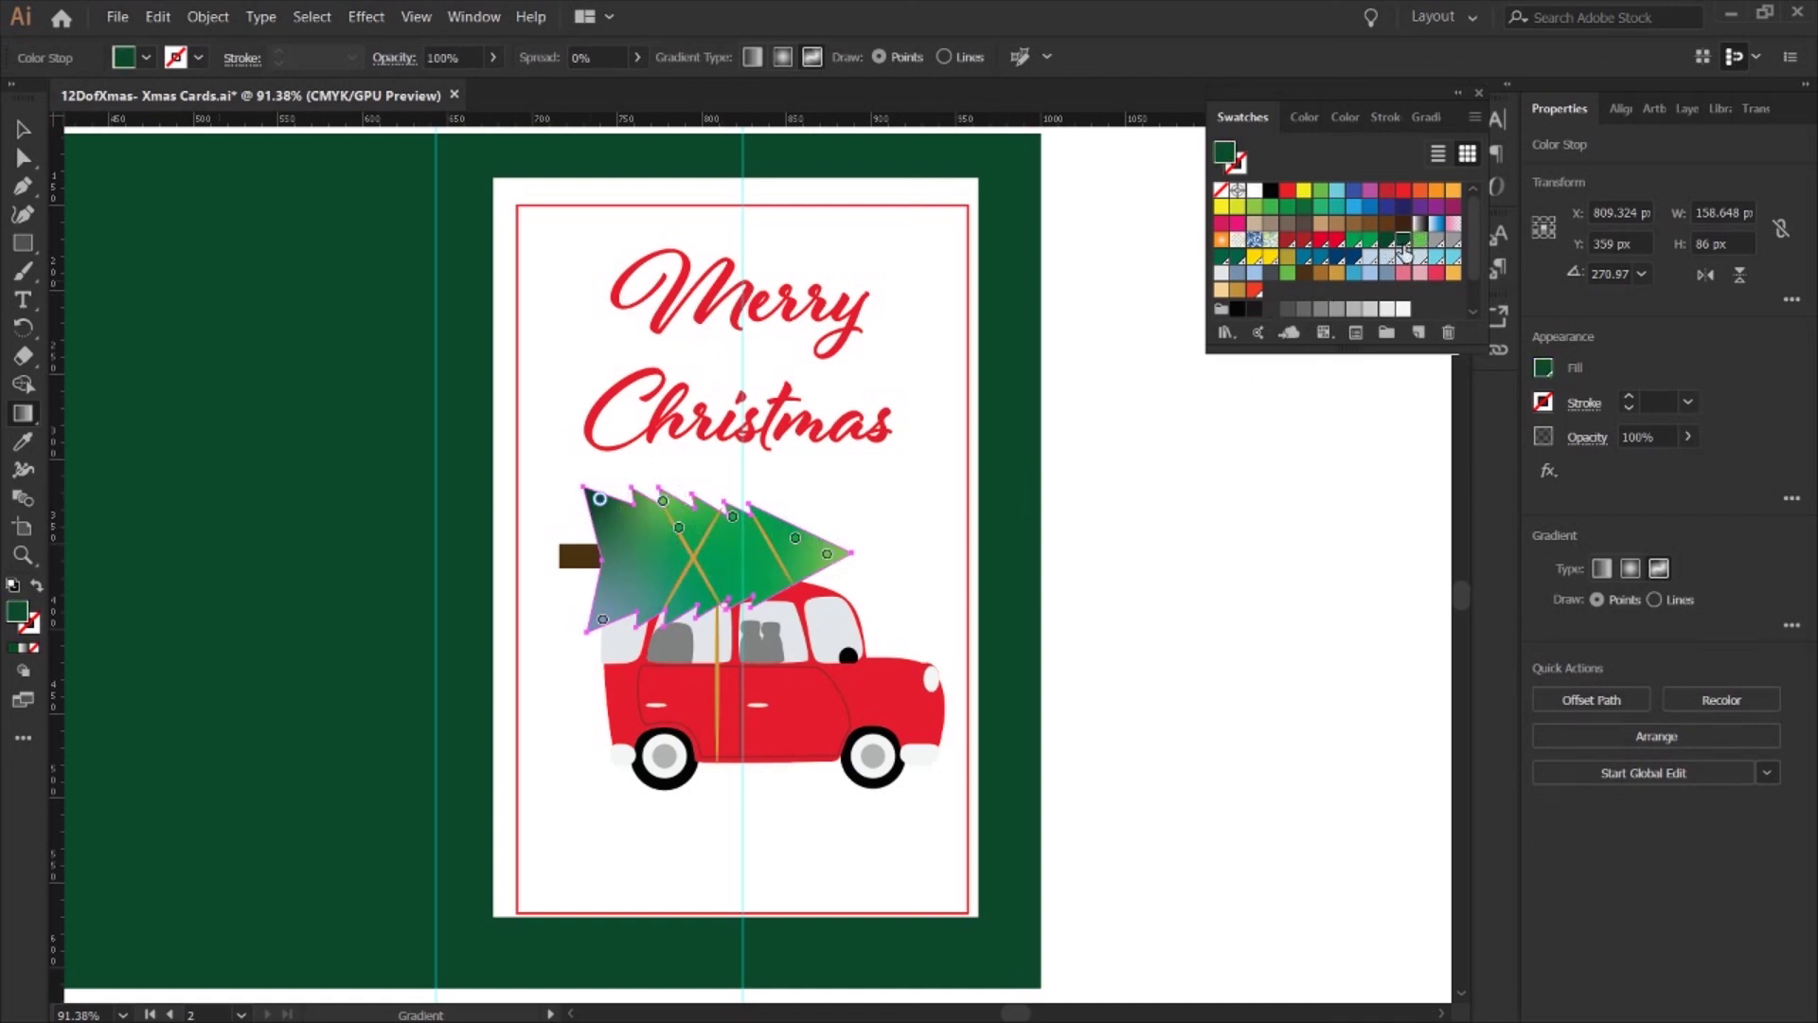
click(685, 606)
click(738, 570)
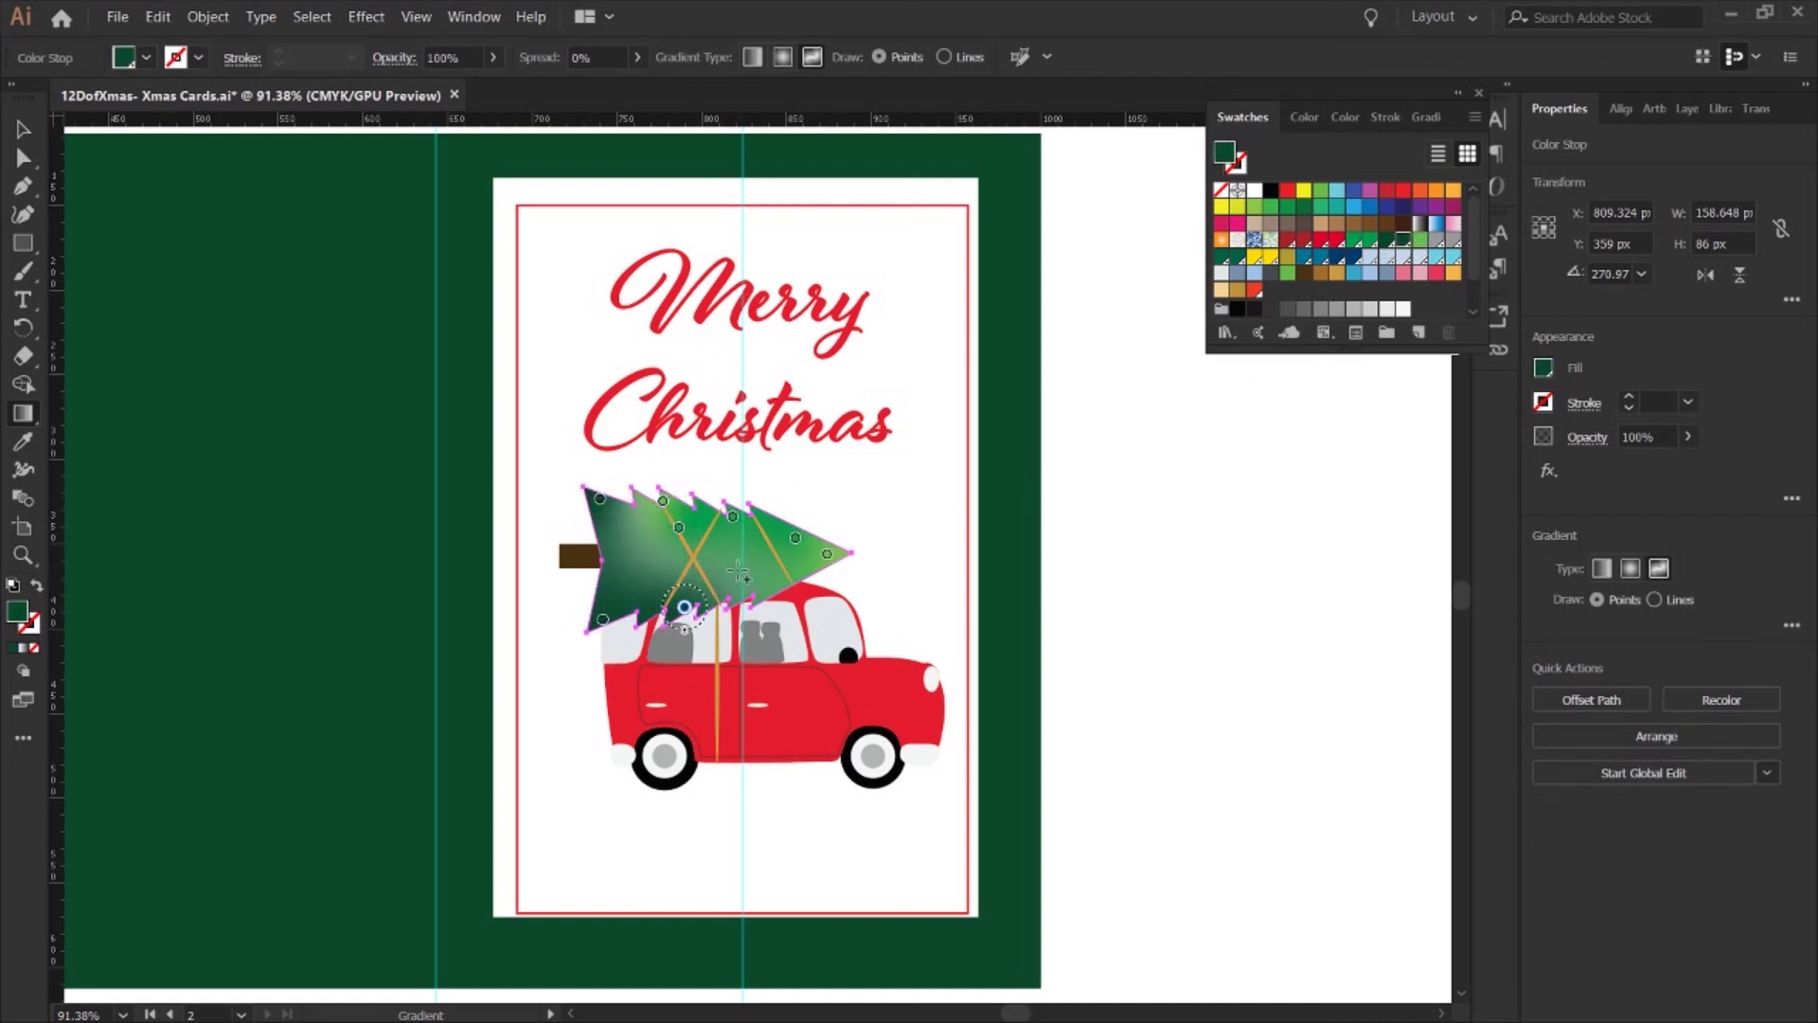
click(796, 538)
click(771, 570)
click(675, 565)
click(621, 569)
- Colour the bottom-left and other tree stops dark green, then finish gradient editing
click(602, 618)
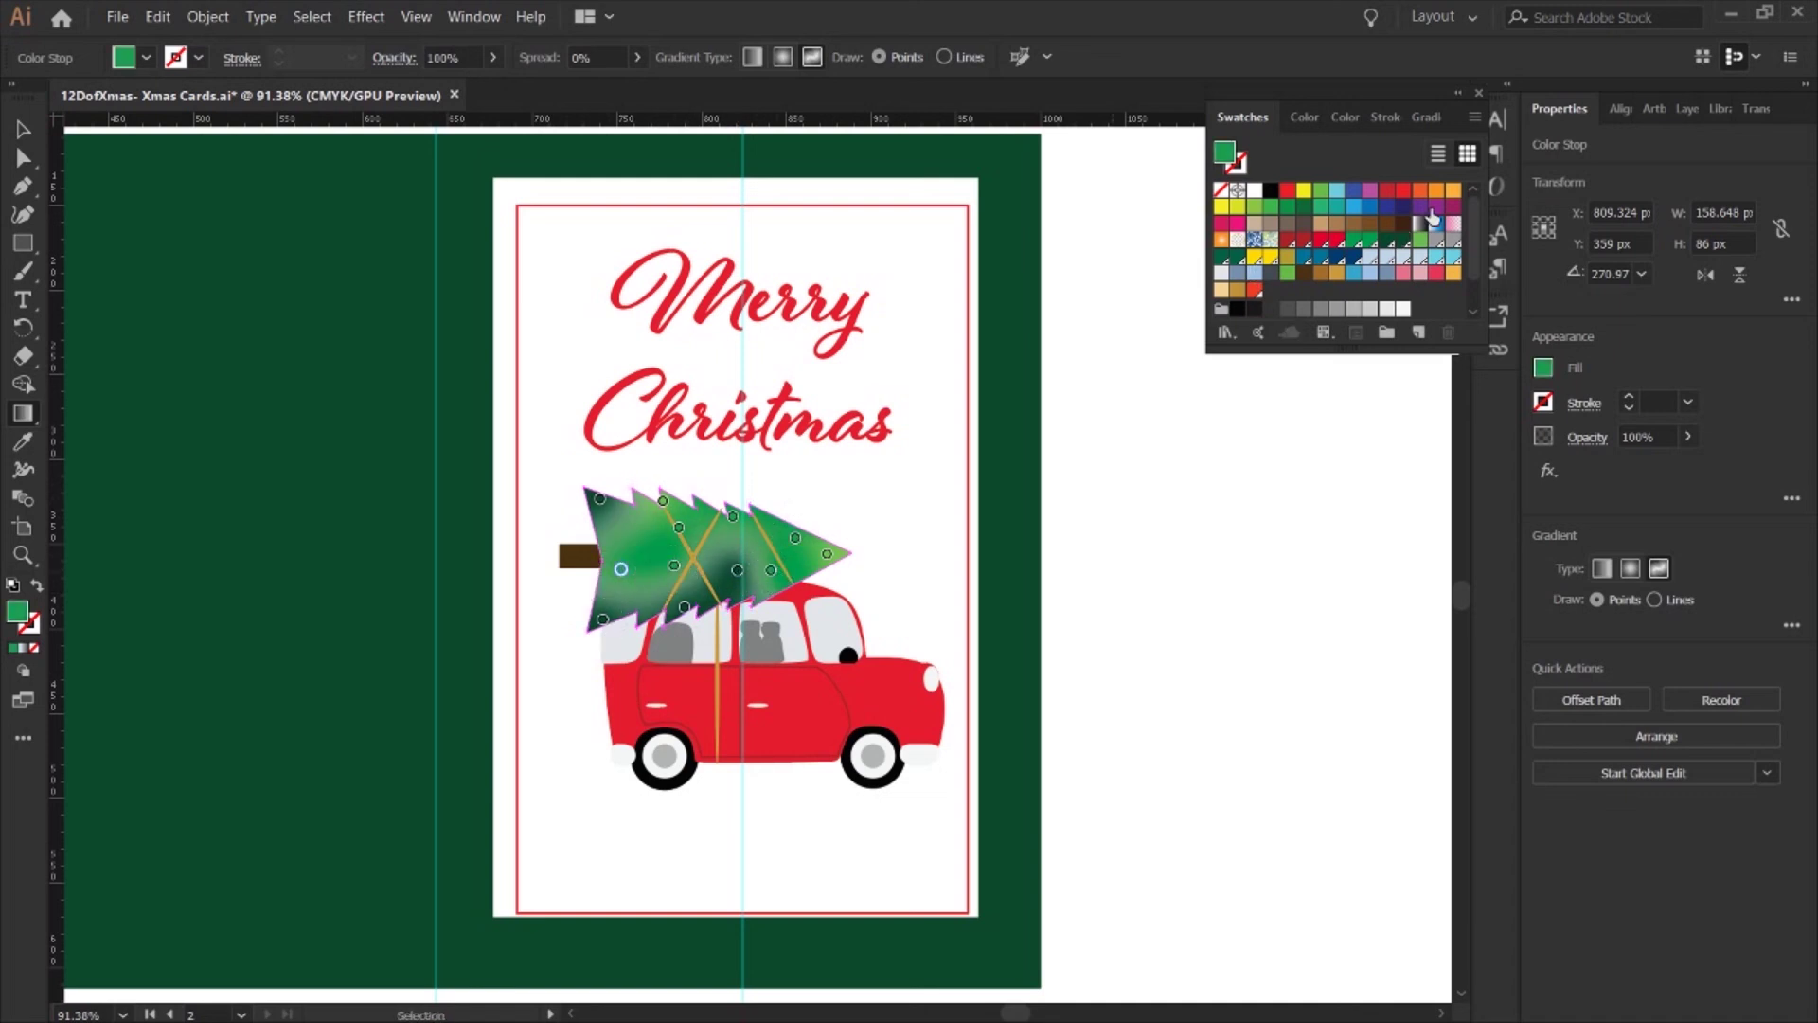
click(1403, 239)
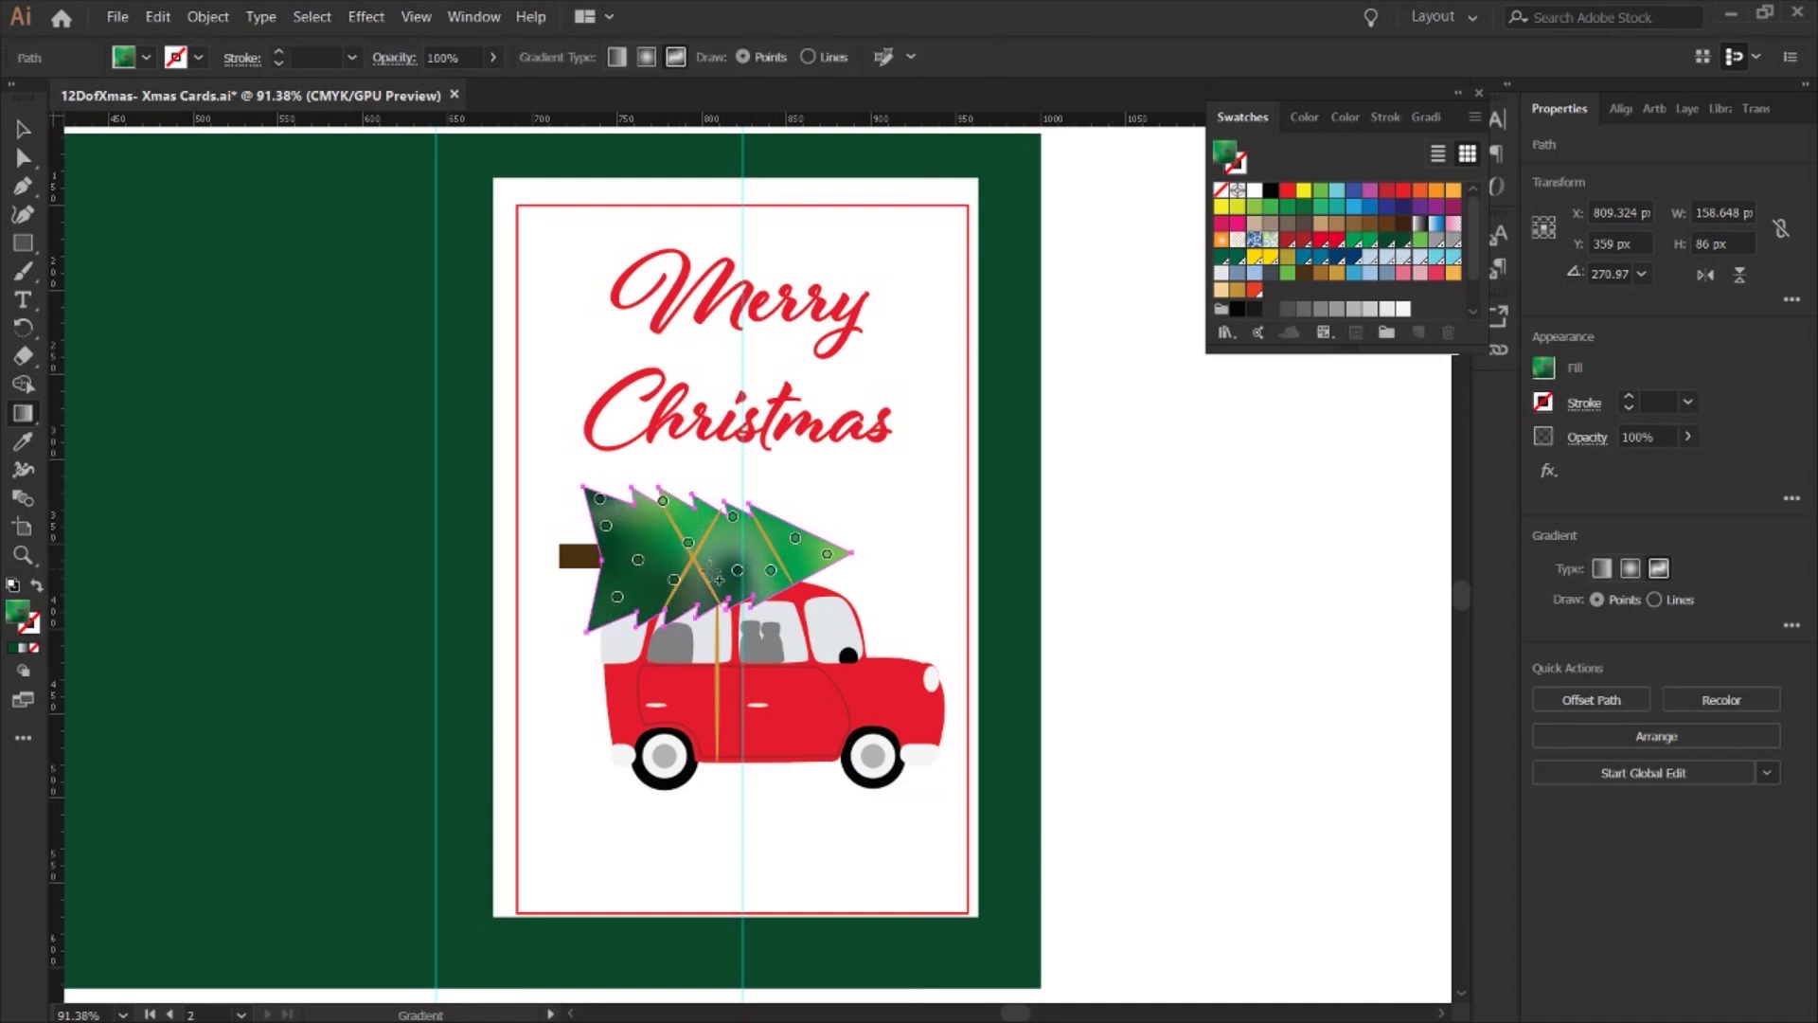
click(616, 596)
click(1387, 240)
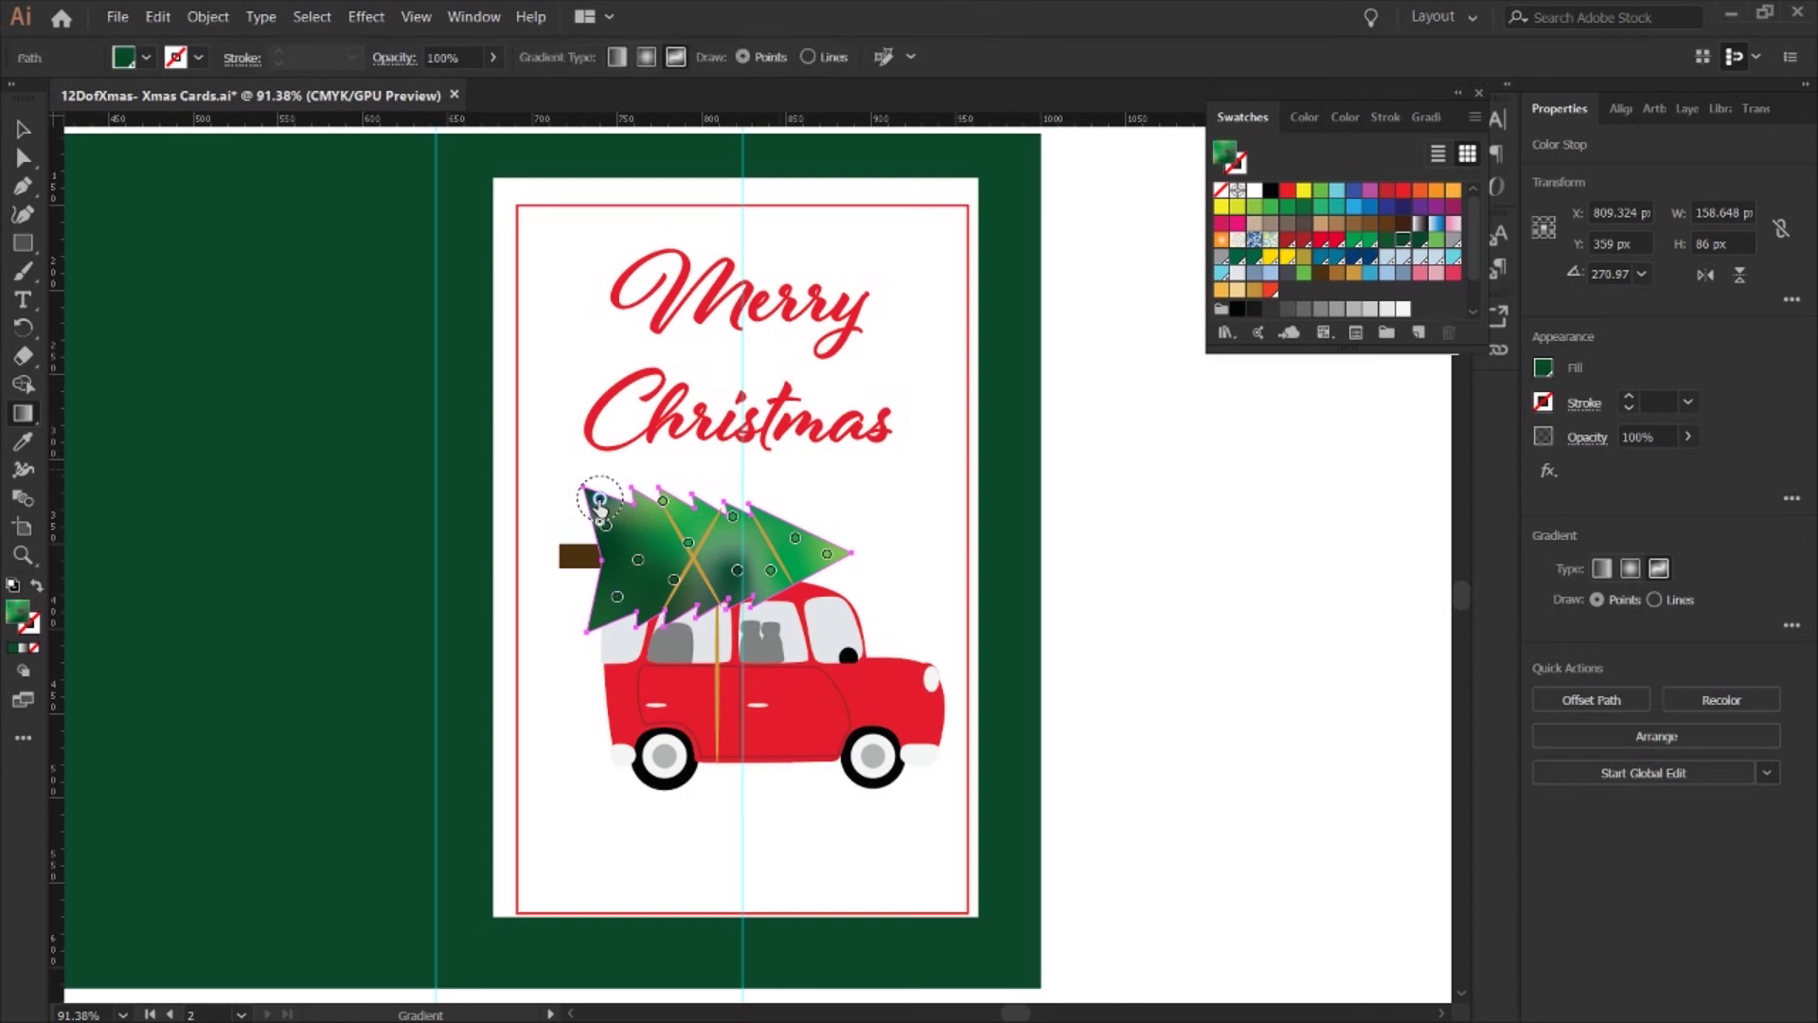
click(737, 569)
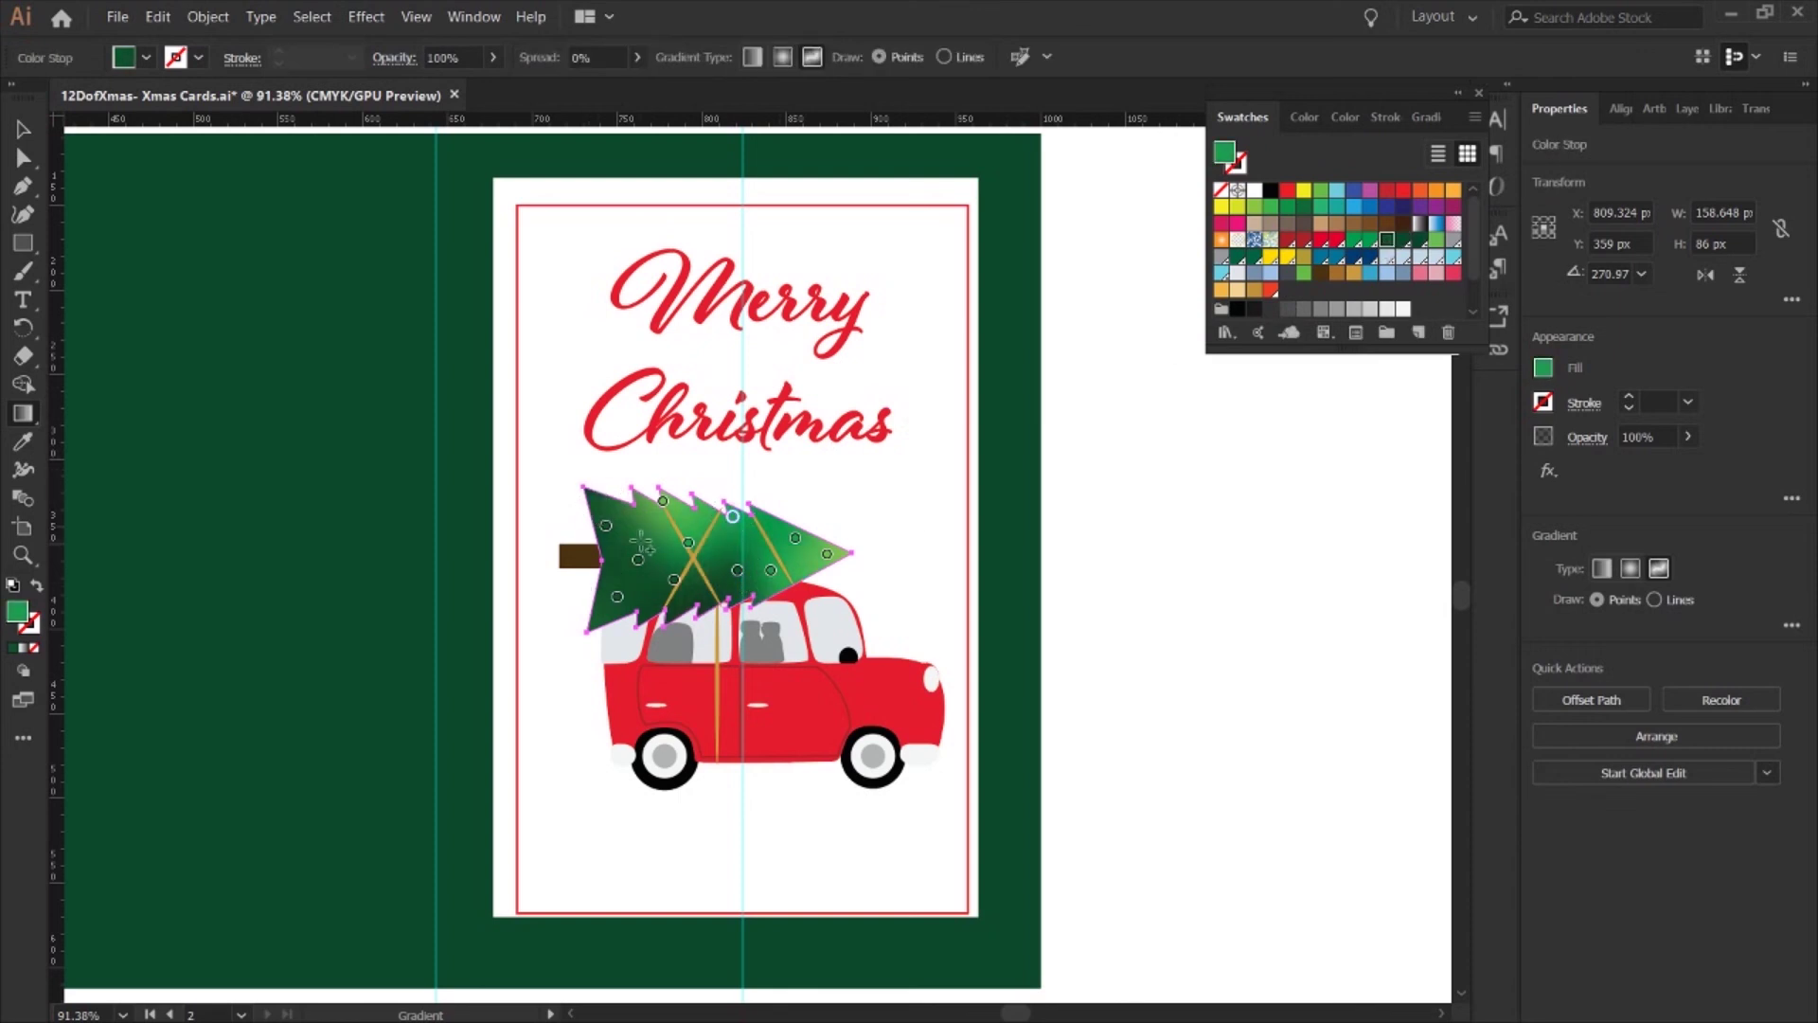
click(692, 589)
key(v)
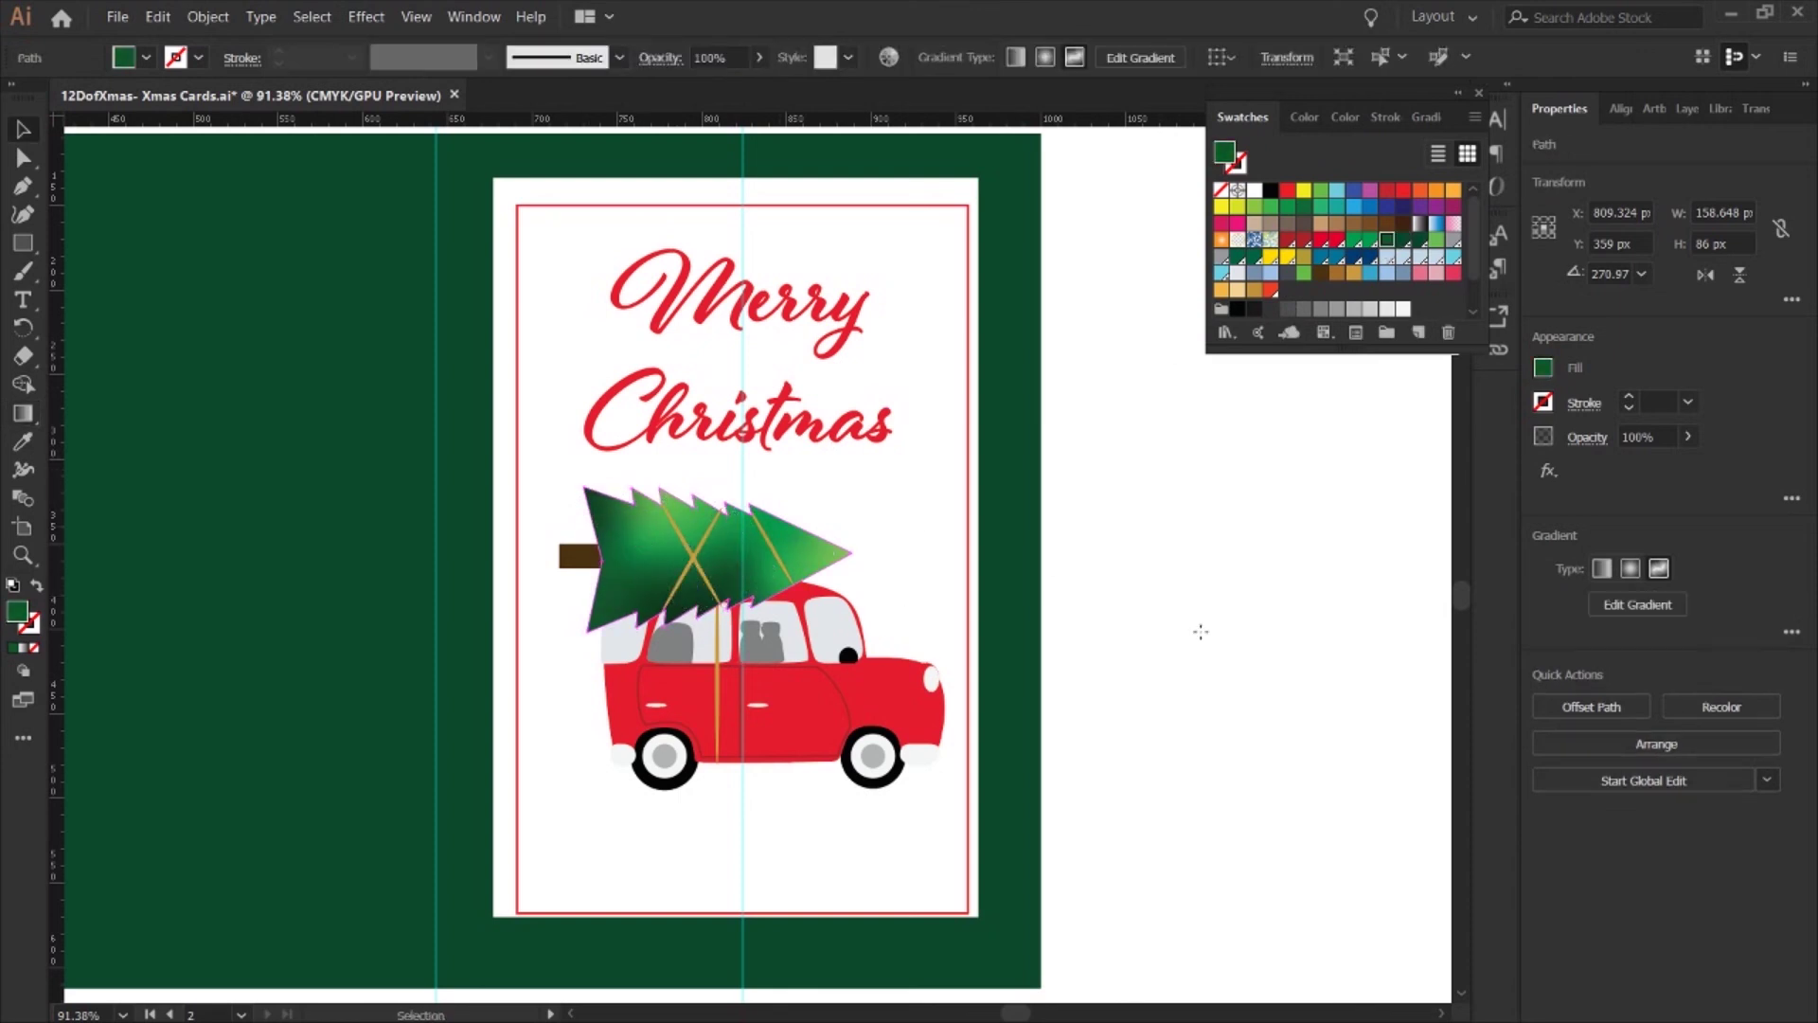
click(1137, 682)
key(ctrl+space)
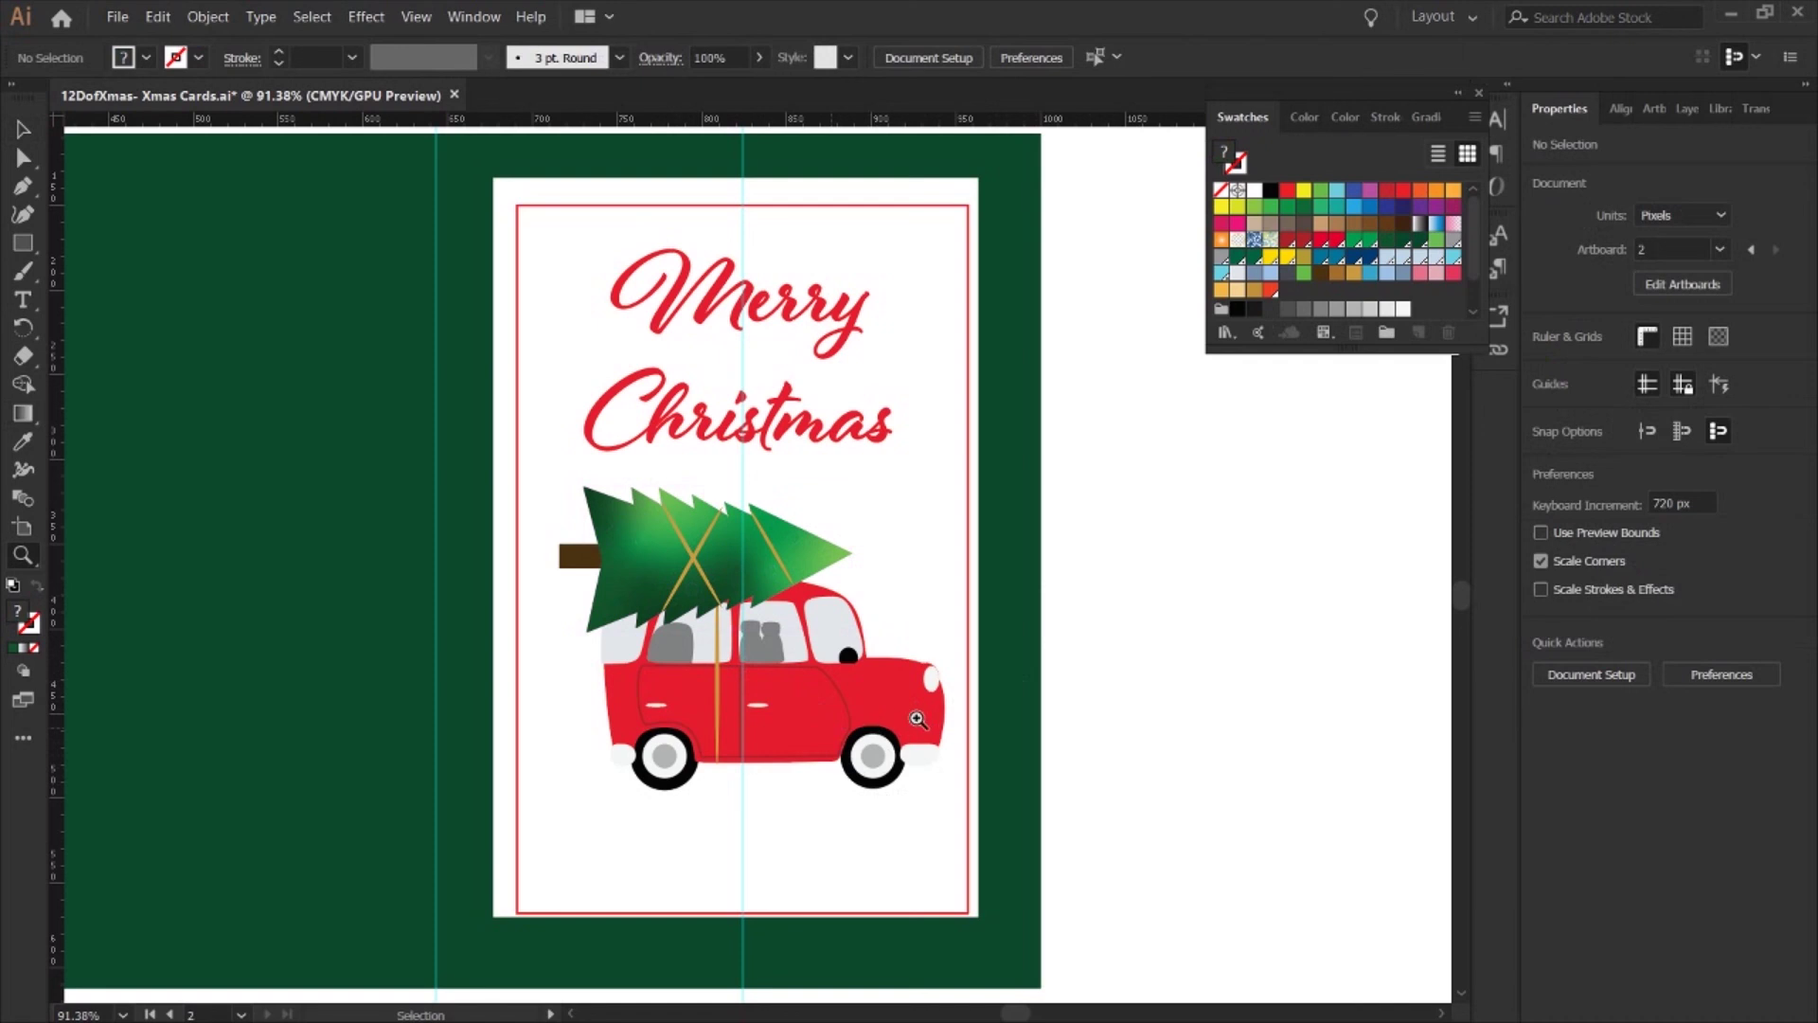
- Shrink the red border rectangle to fit the card
click(968, 782)
drag(964, 911, 952, 887)
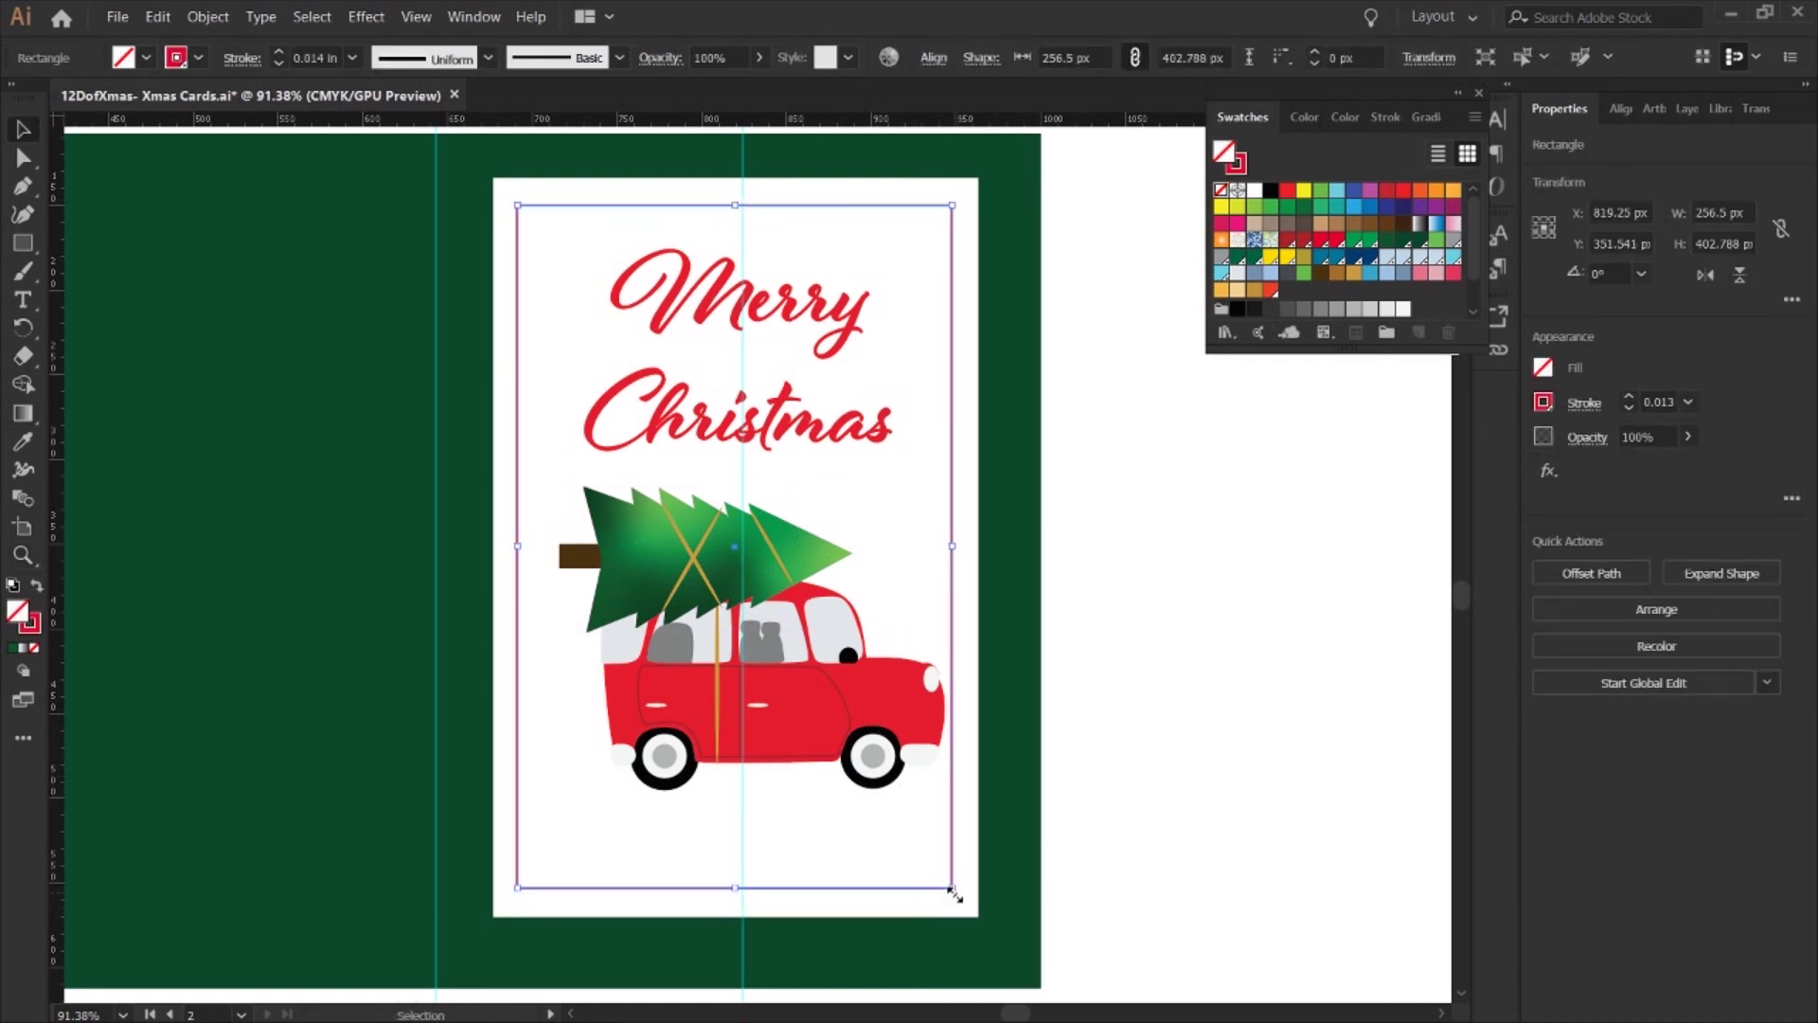
click(1256, 833)
- Nudge the tree-and-truck artwork on Layer 5 slightly left
click(1679, 108)
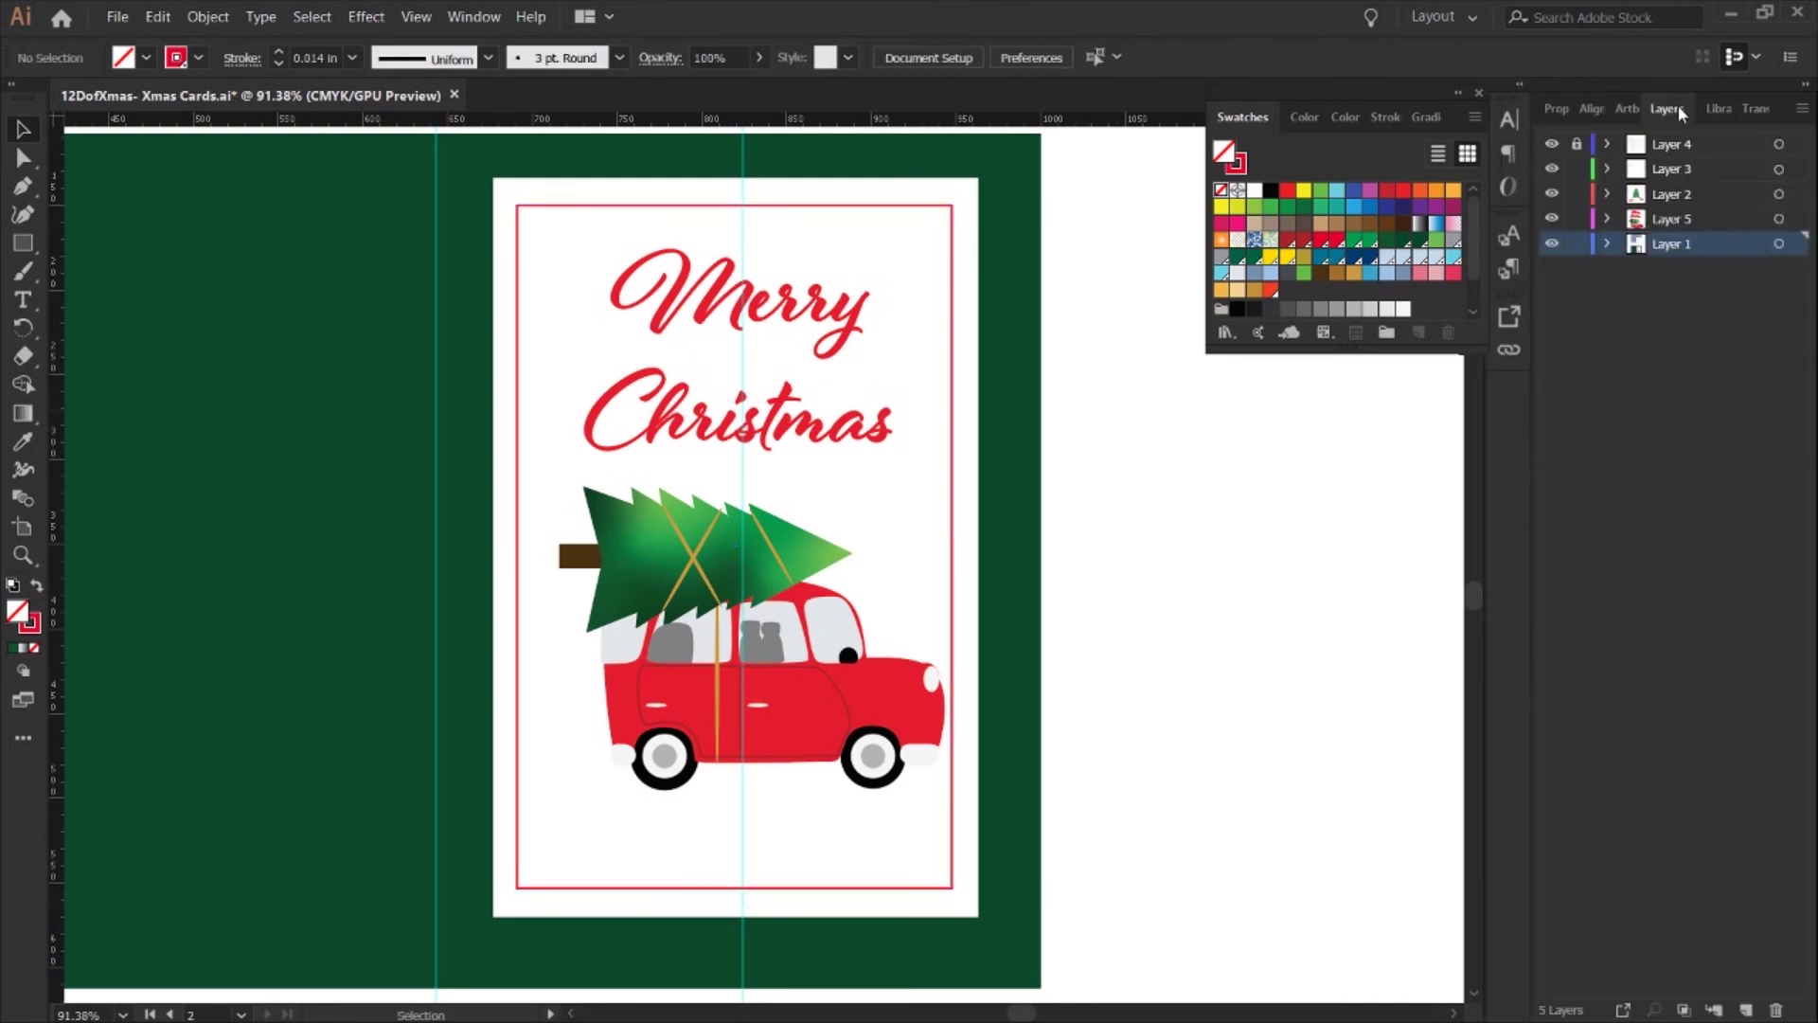
click(1780, 219)
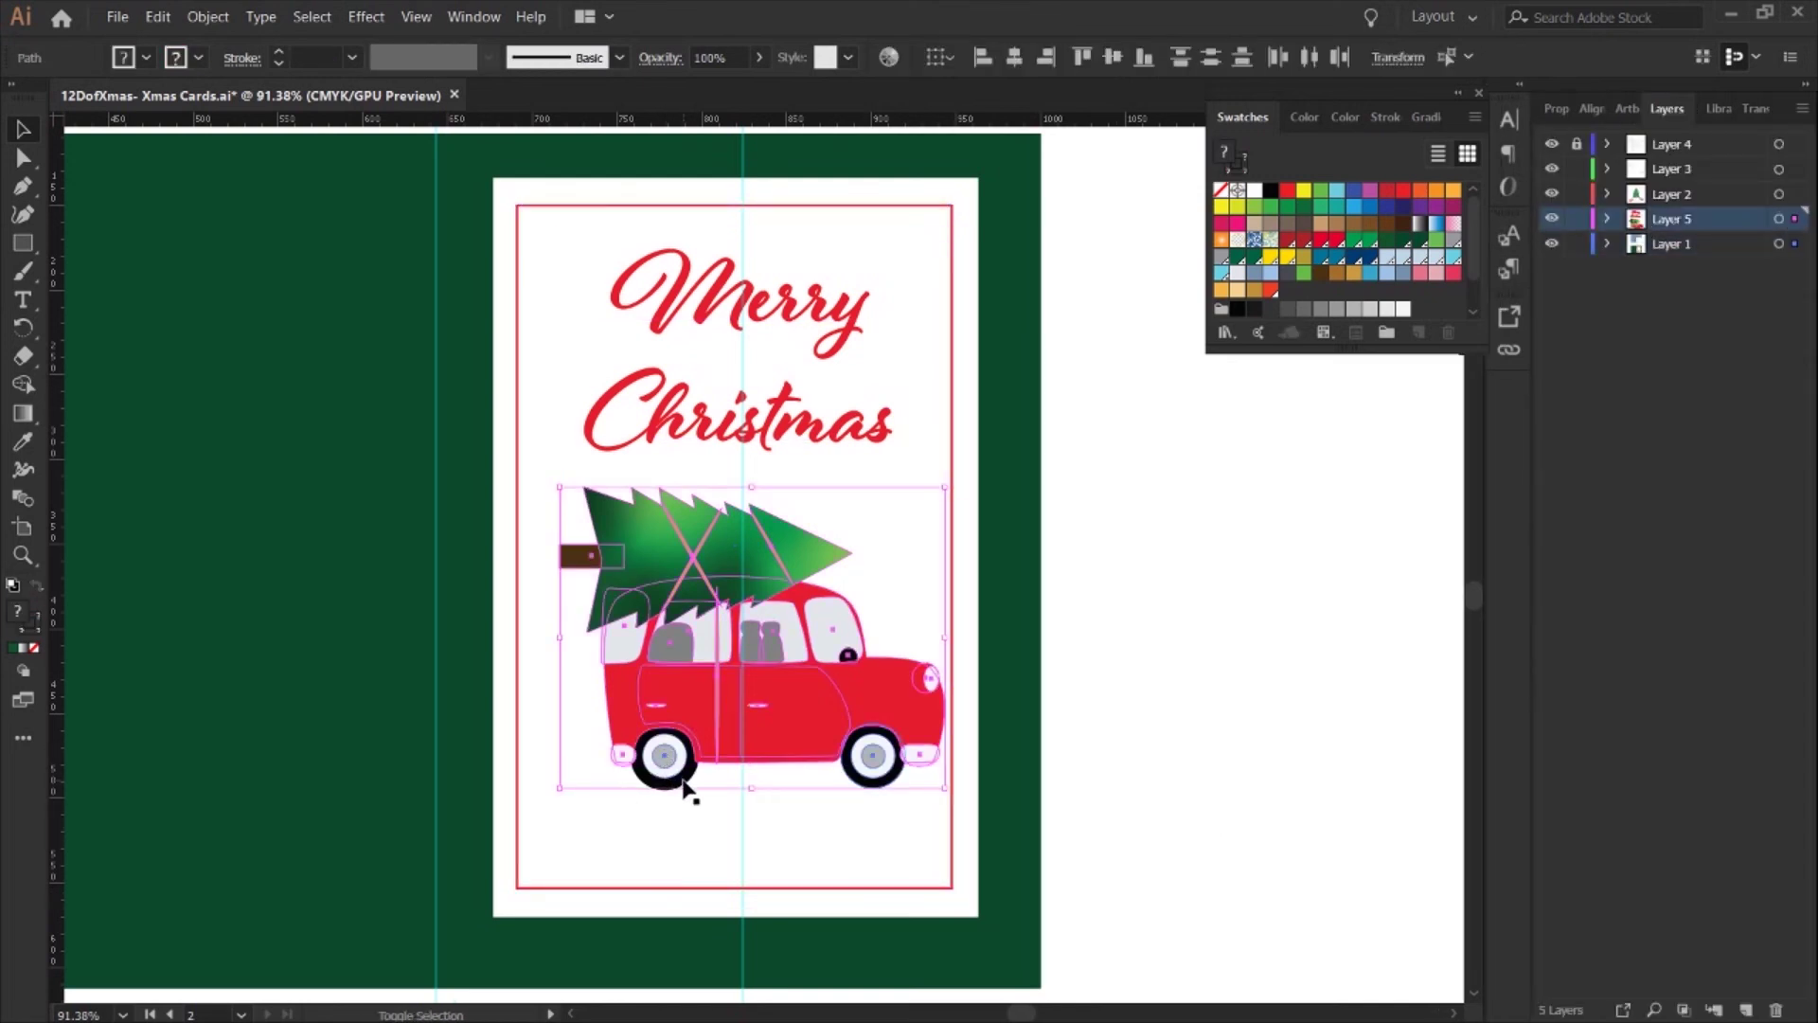
key(shift+Left)
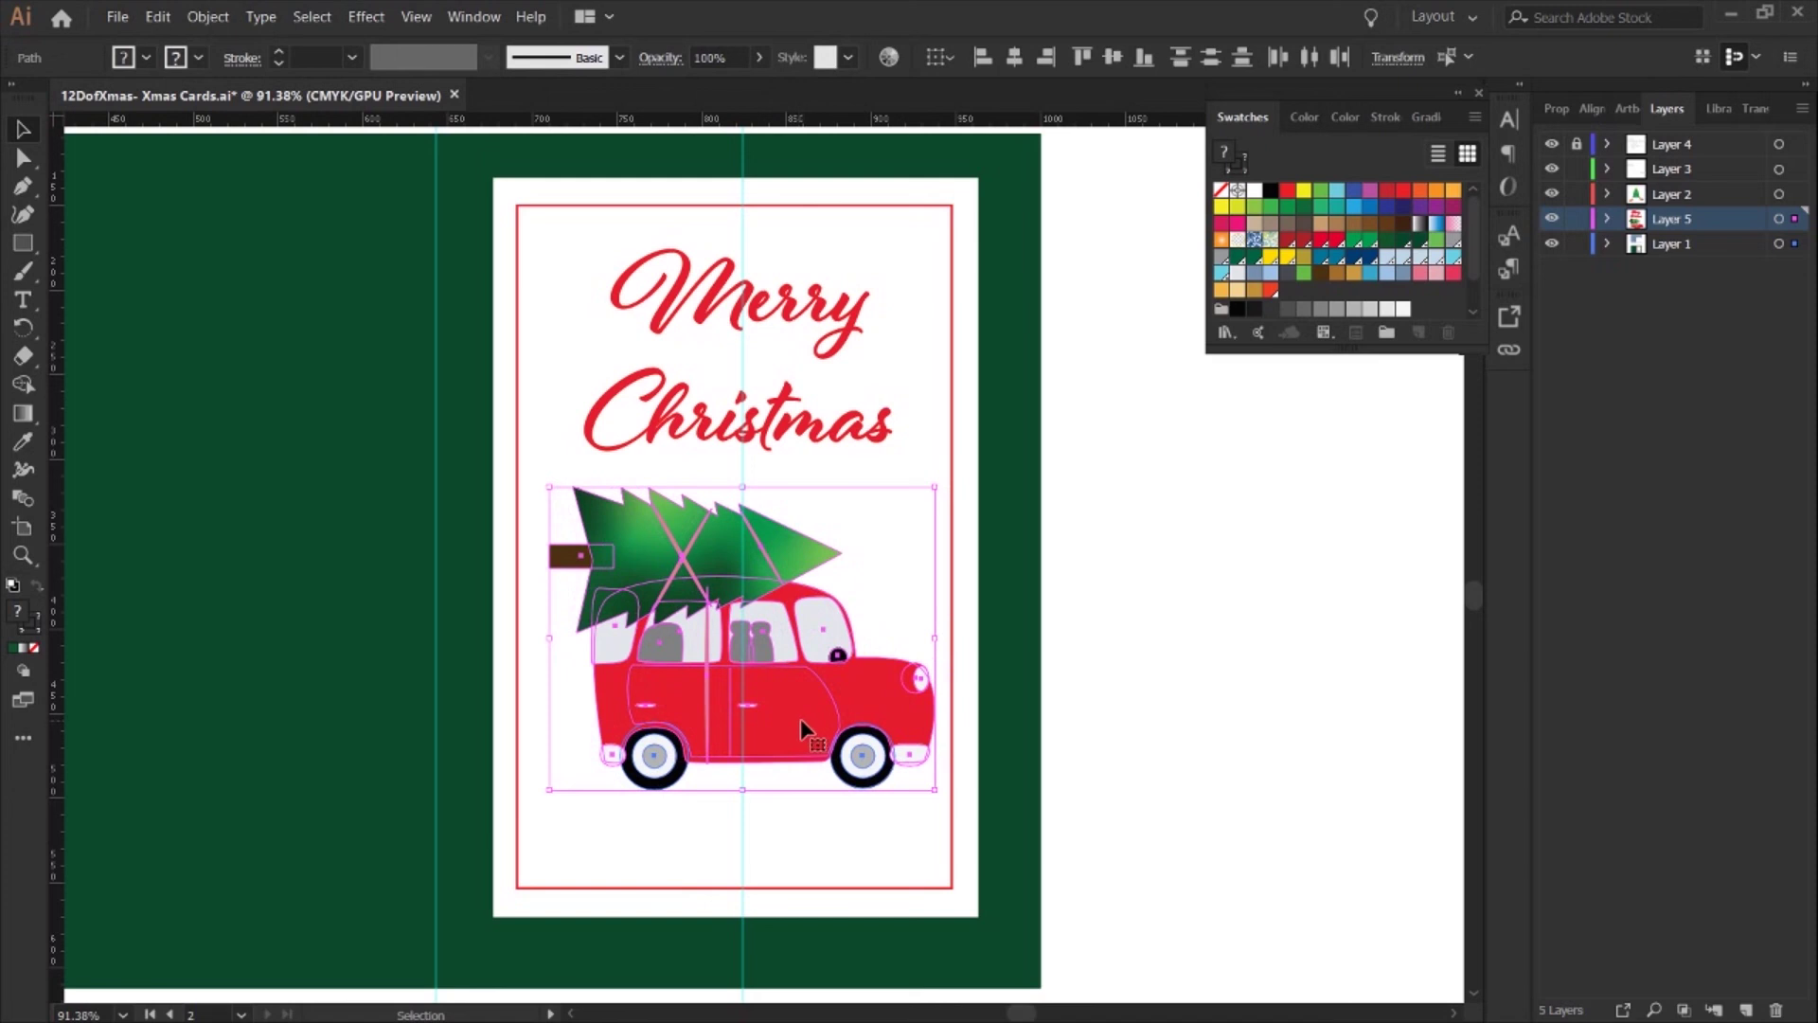
click(1195, 742)
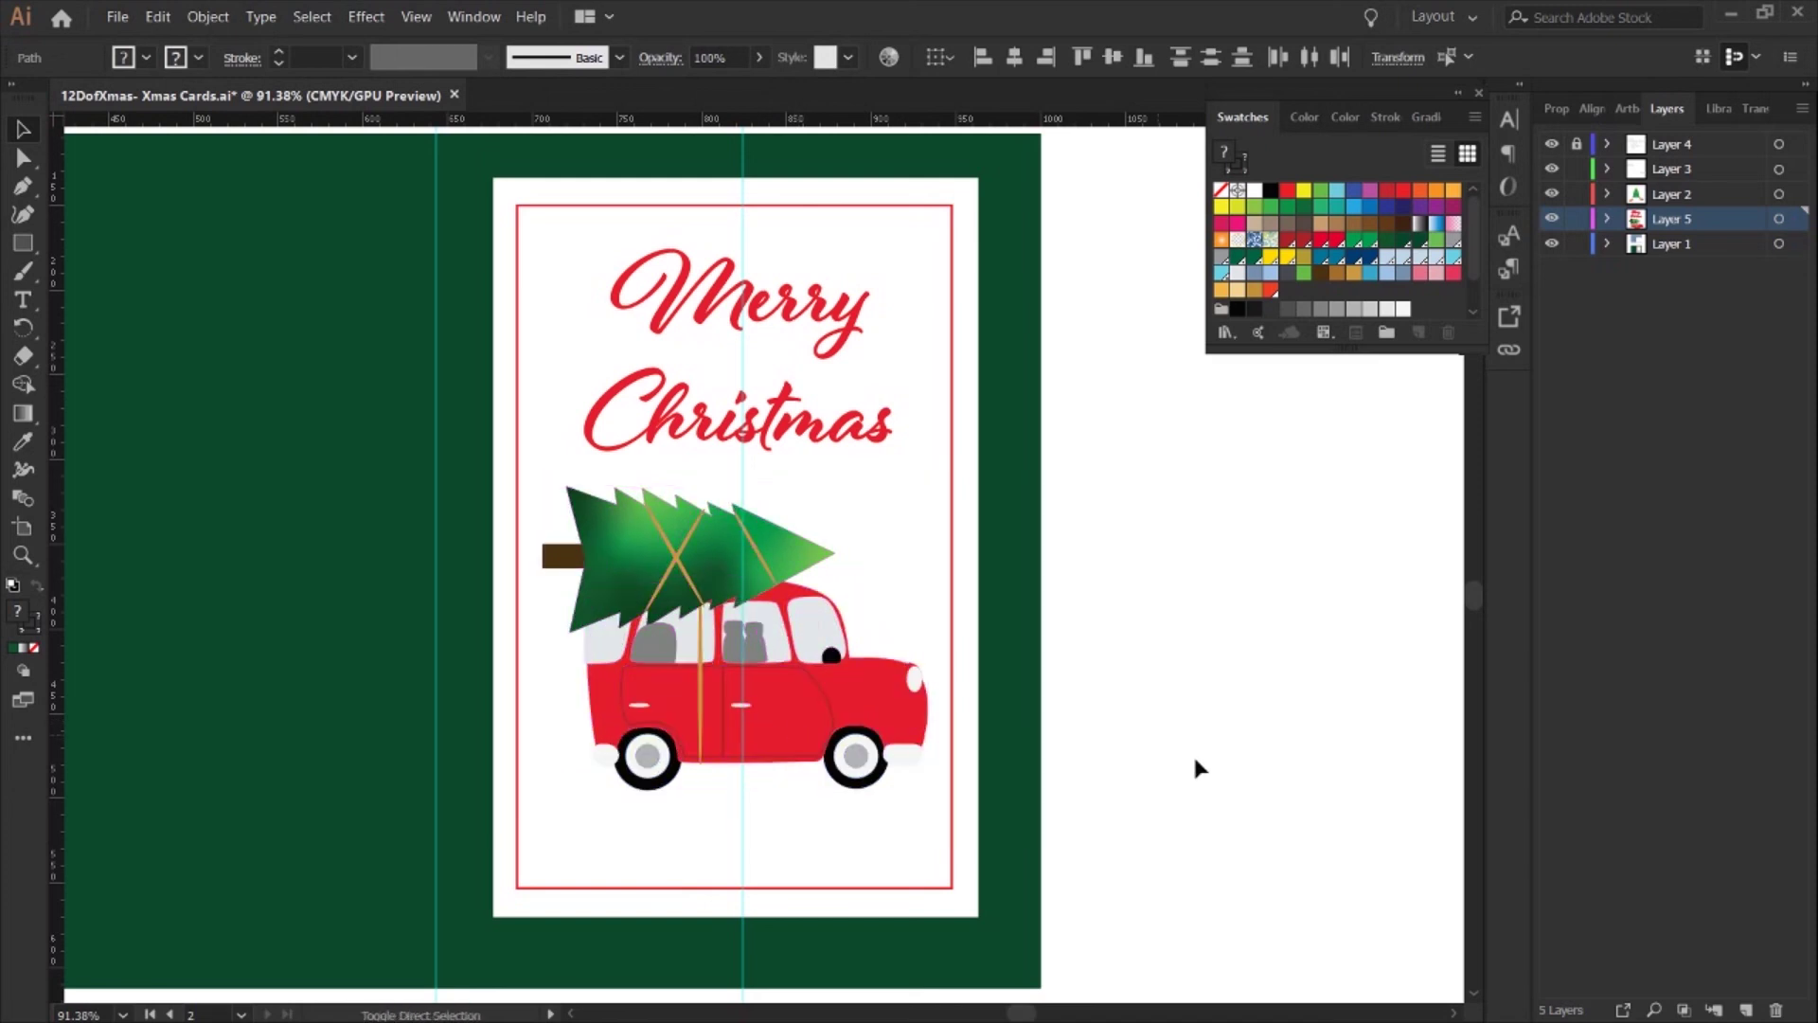
- Review the whole card and zoom out to view the other artboards
scroll(901, 872, down, 1)
key(ctrl+a)
shift+click(901, 872)
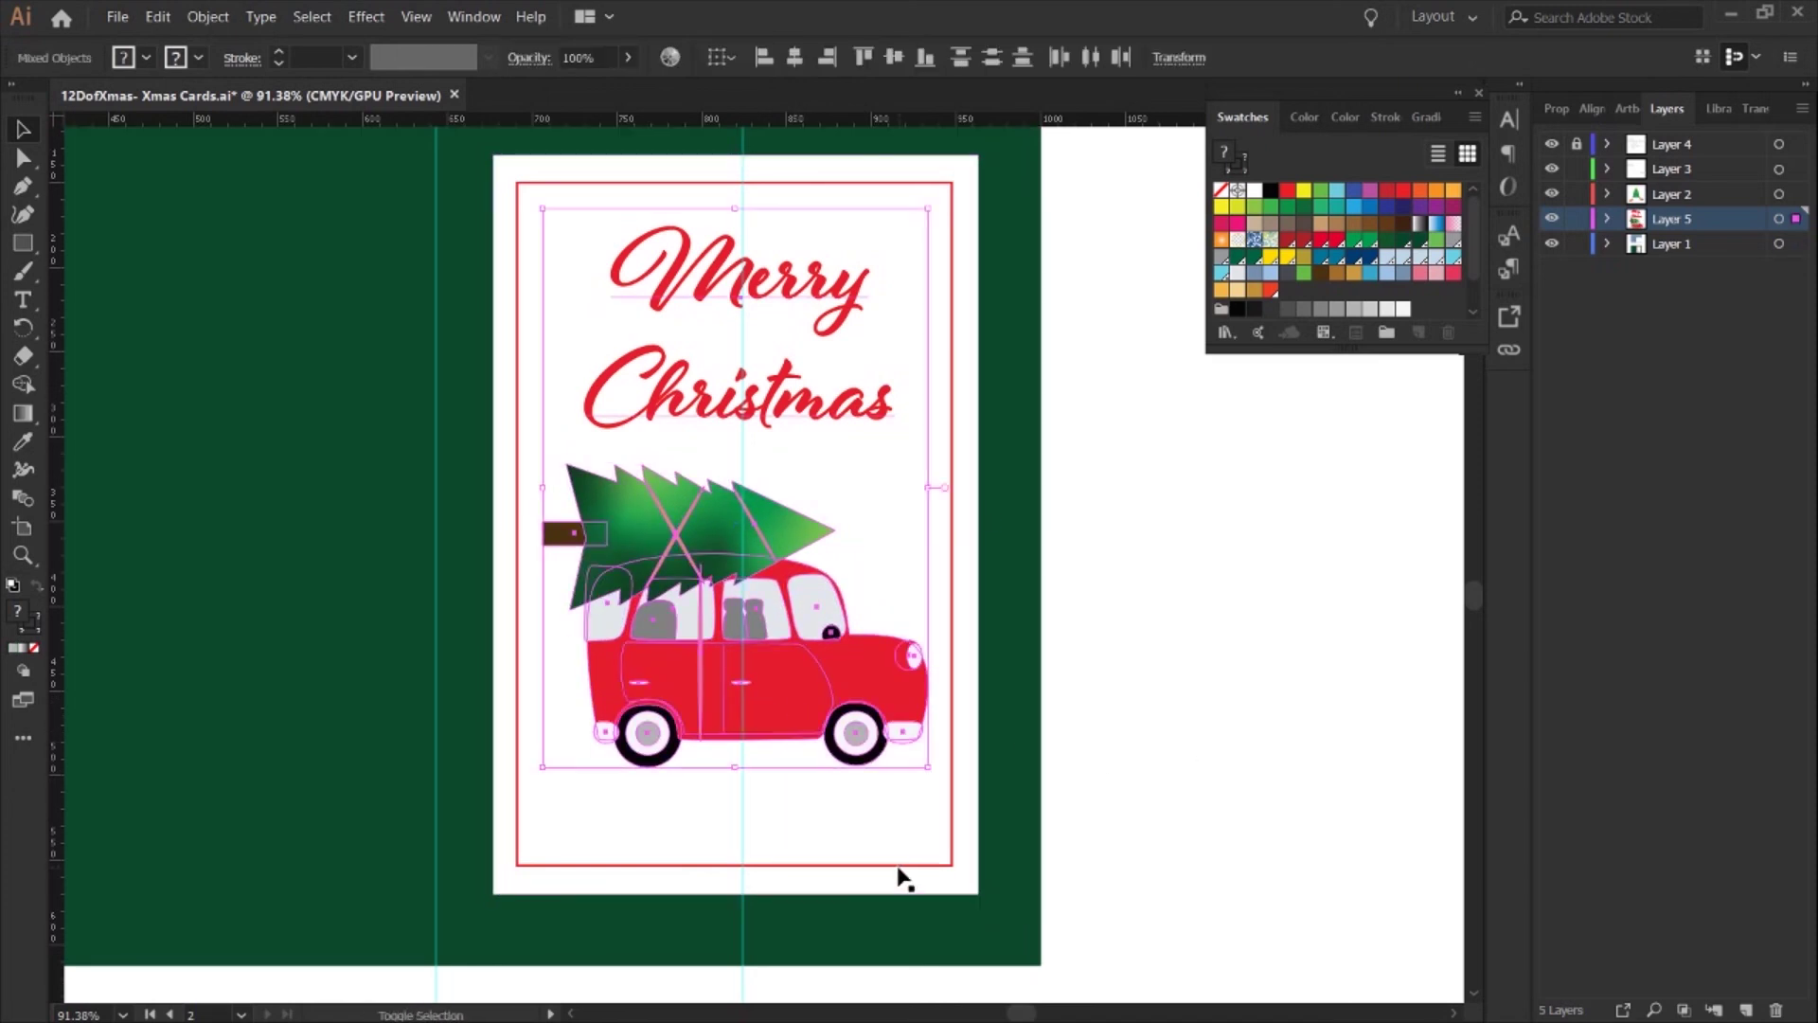
shift+click(901, 873)
scroll(928, 349, up, 4)
scroll(929, 349, down, 3)
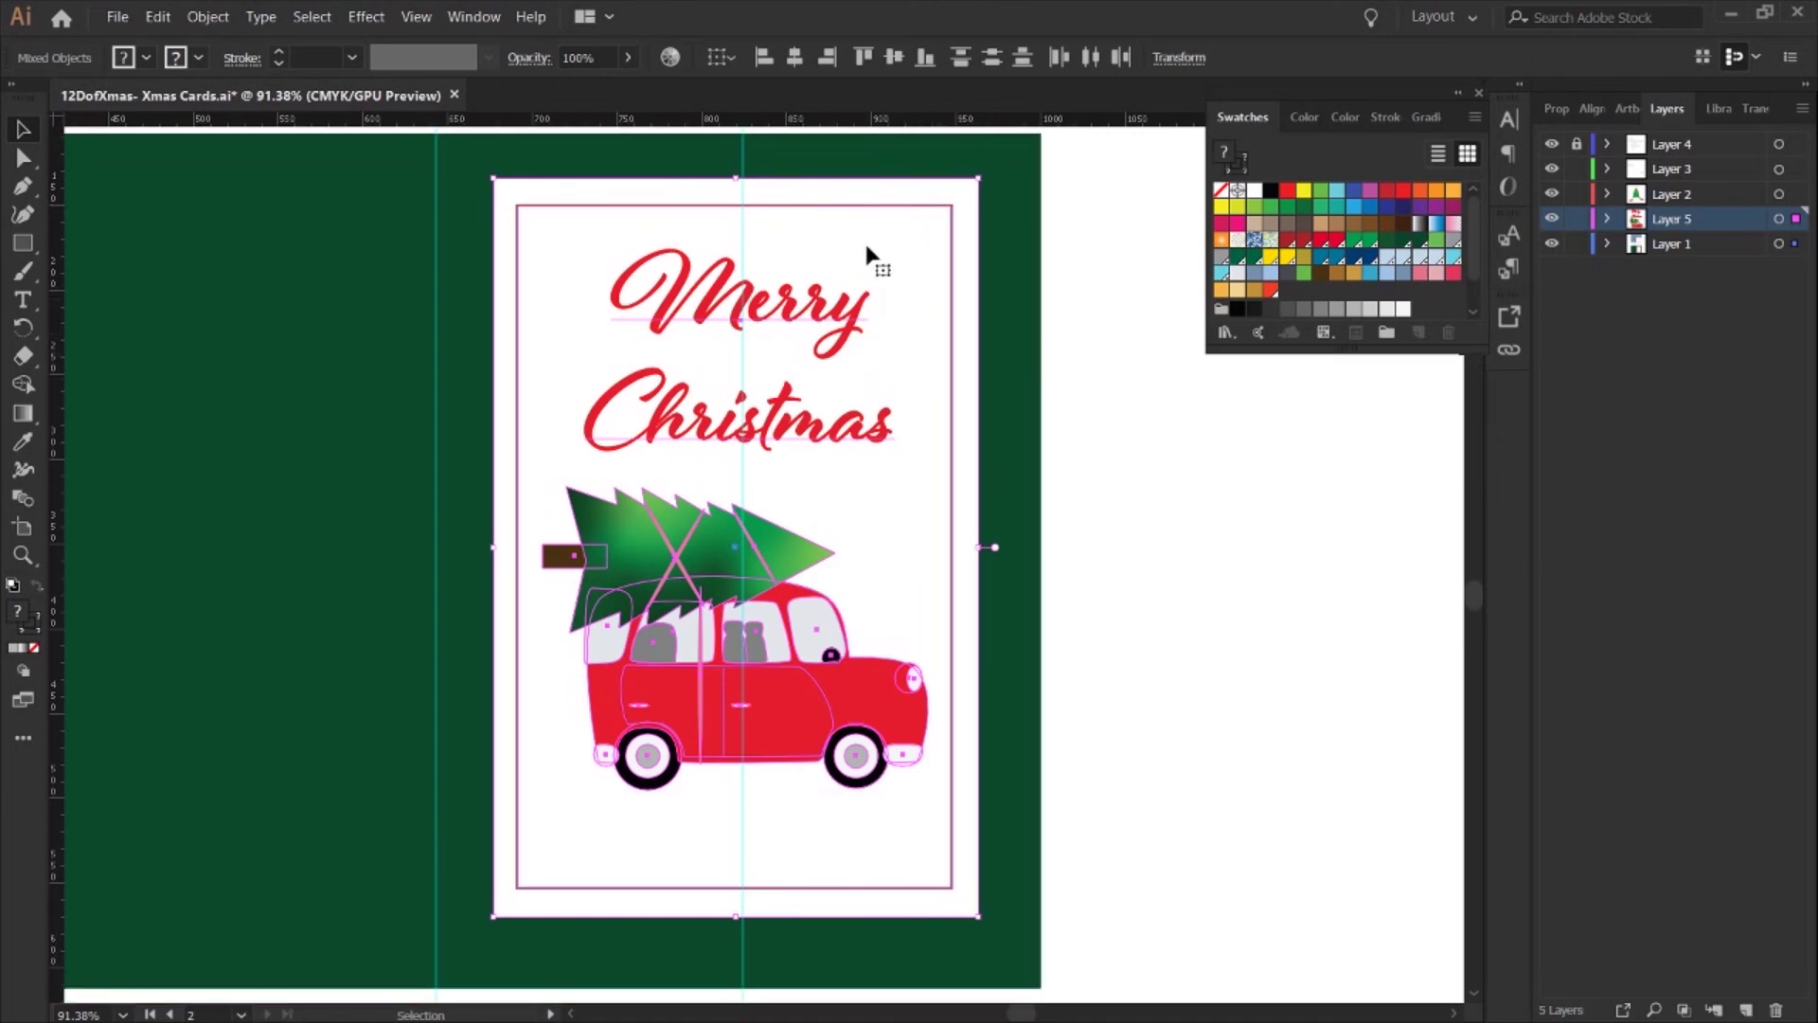
key(ctrl+shift+a)
key(z)
drag(890, 820, 638, 819)
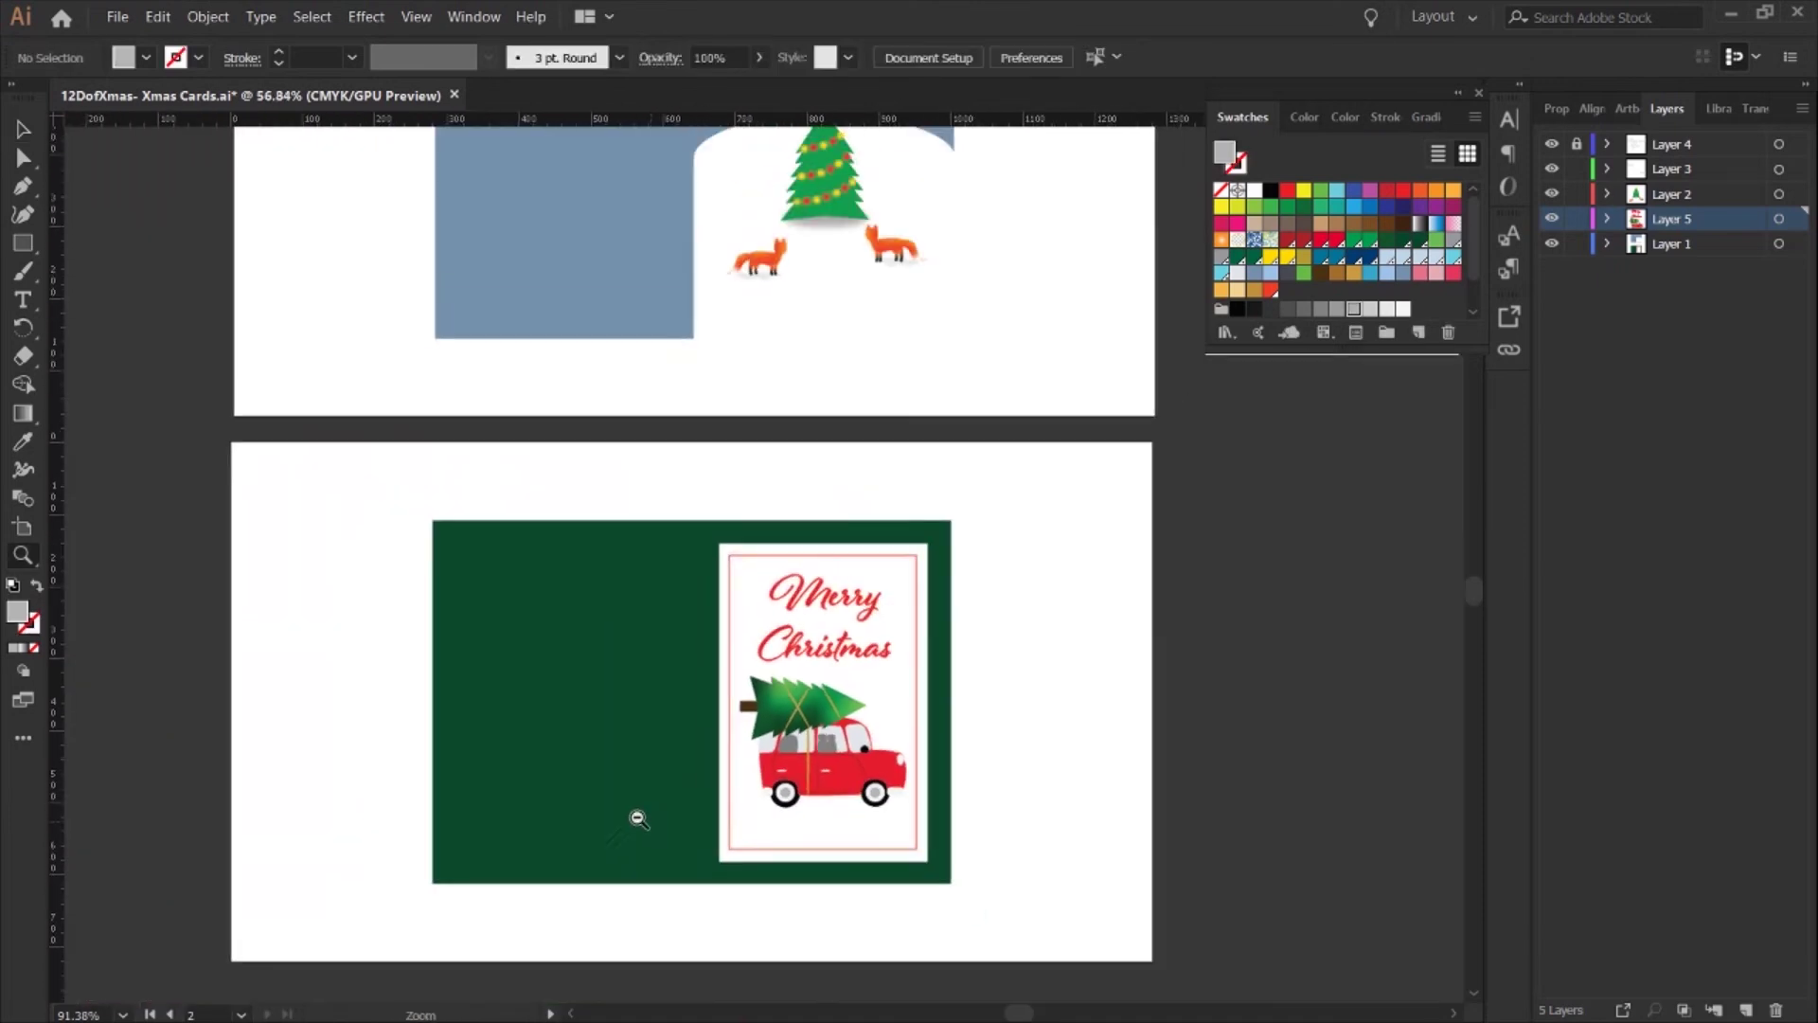
scroll(638, 819, up, 5)
scroll(853, 815, down, 6)
key(v)
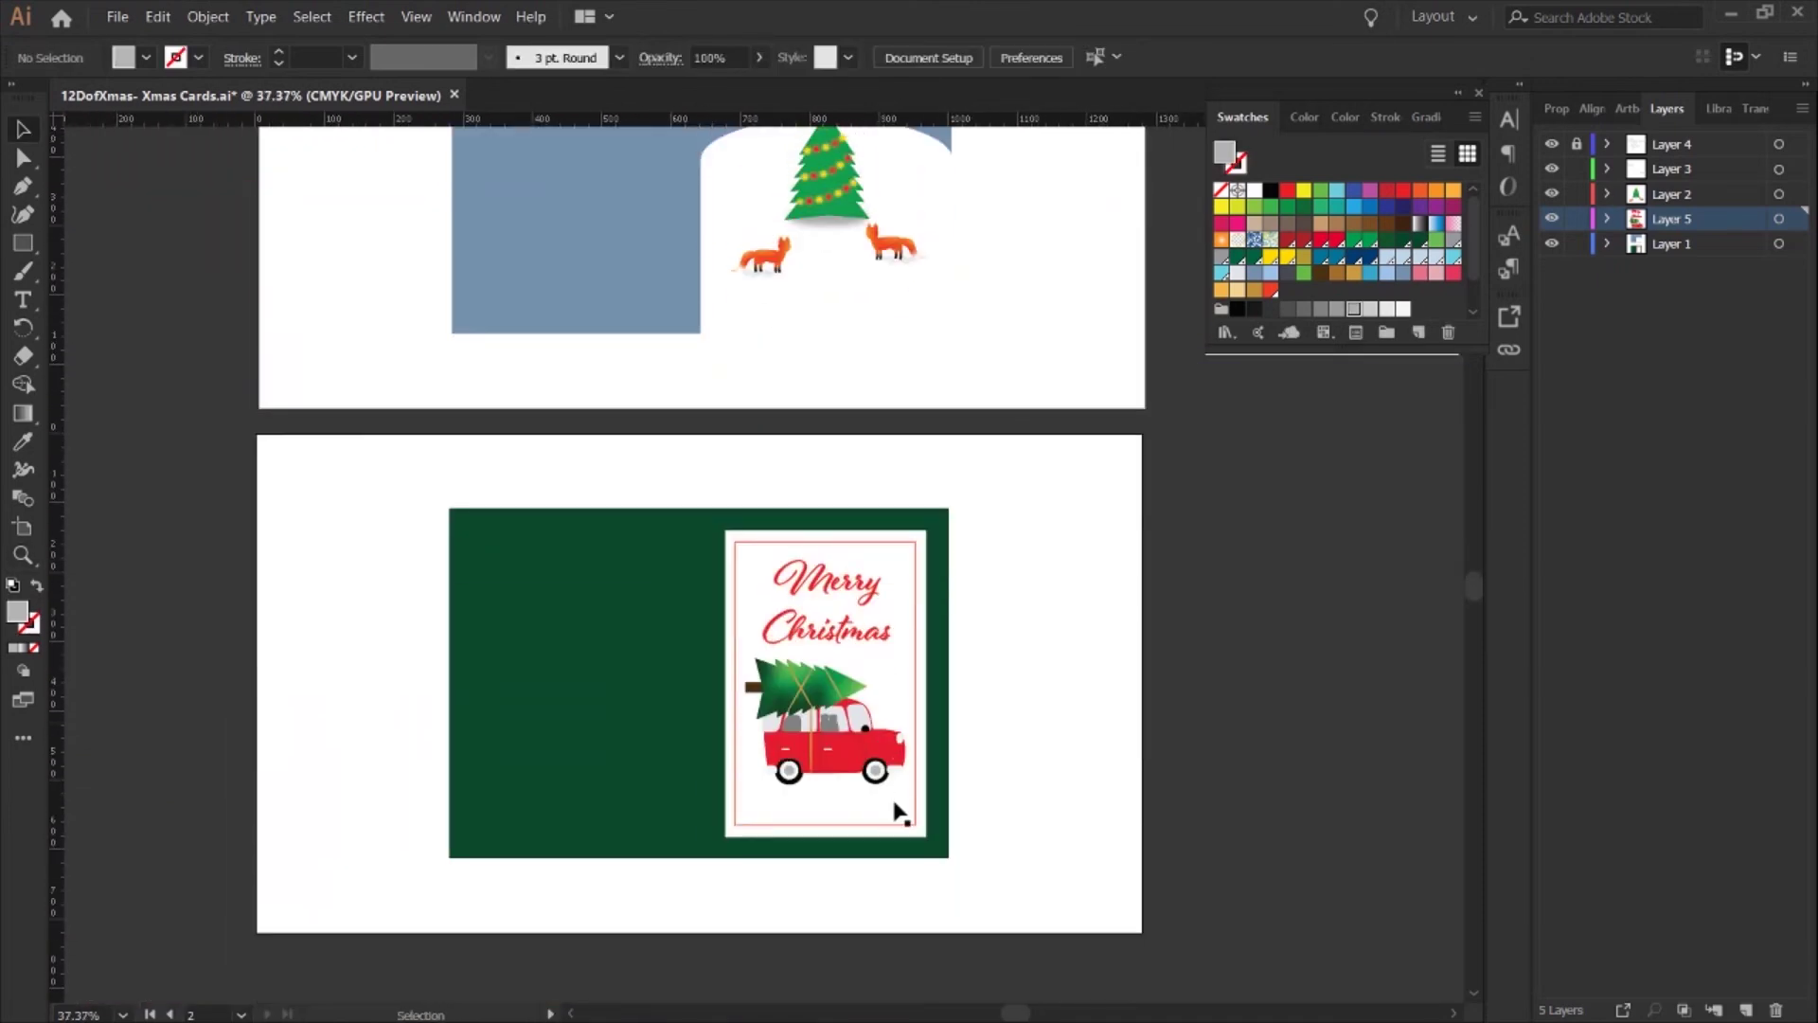